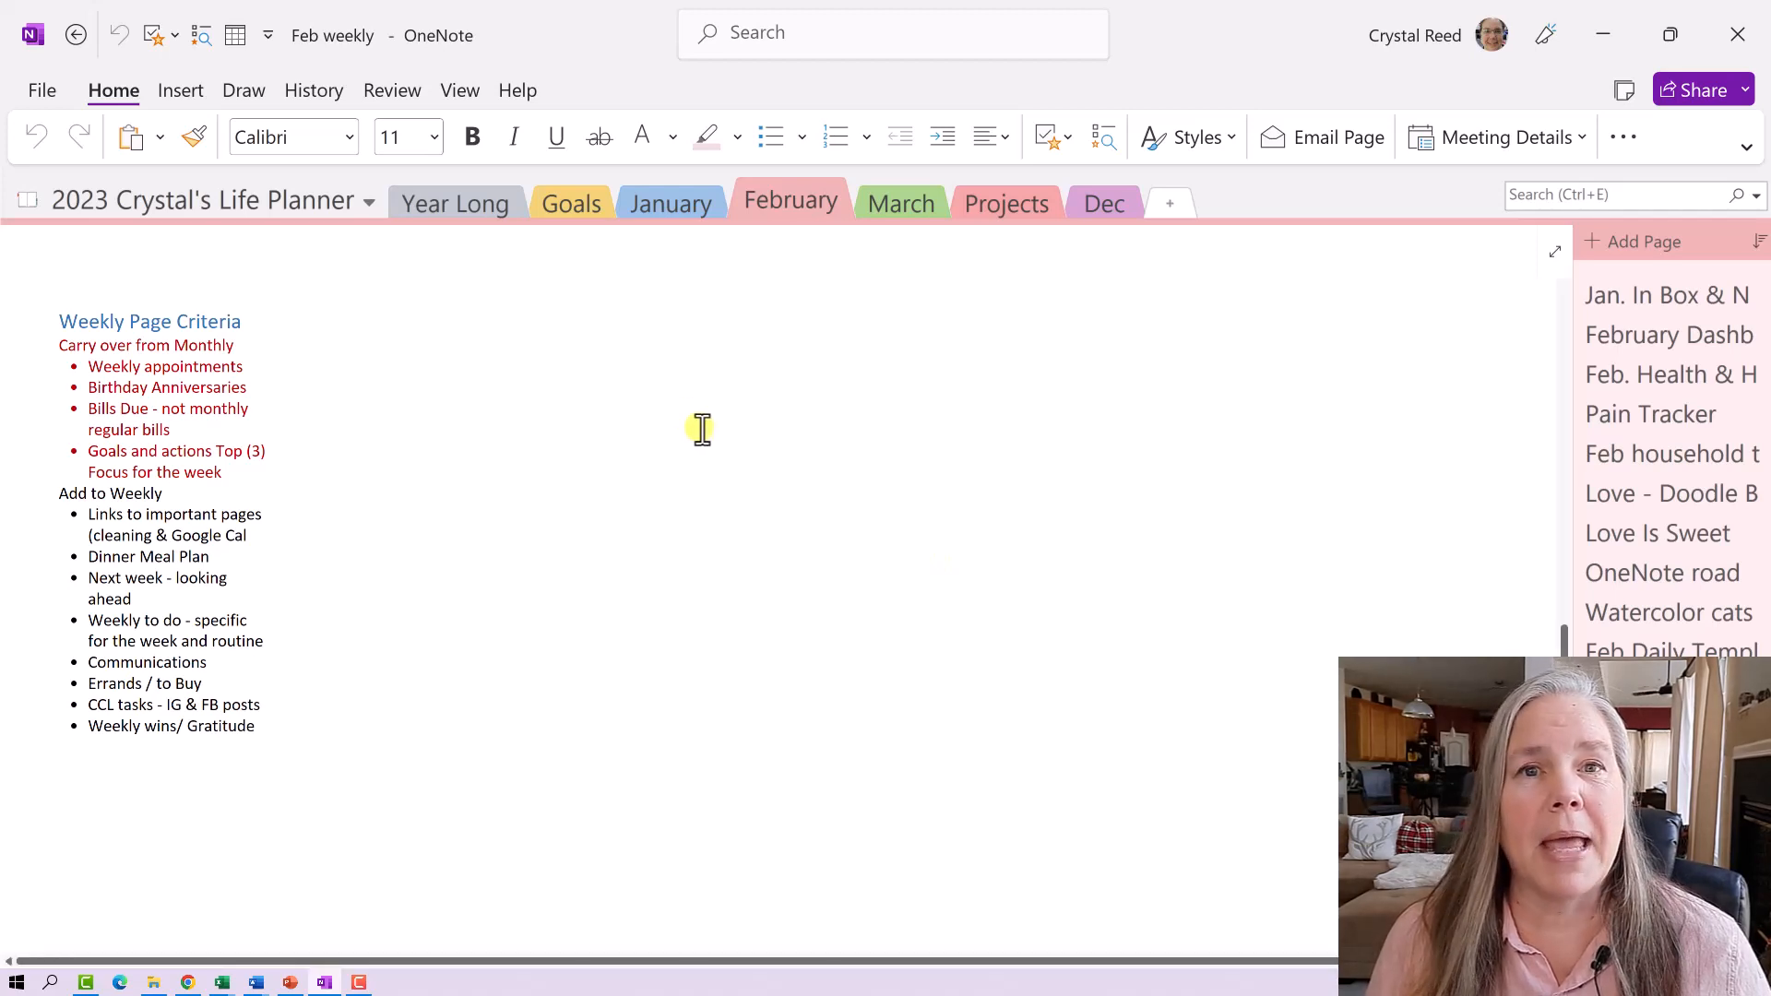
- Open the Year Long Notebook & Icons page and find the blank spiral-notebook picture
left_click(472, 208)
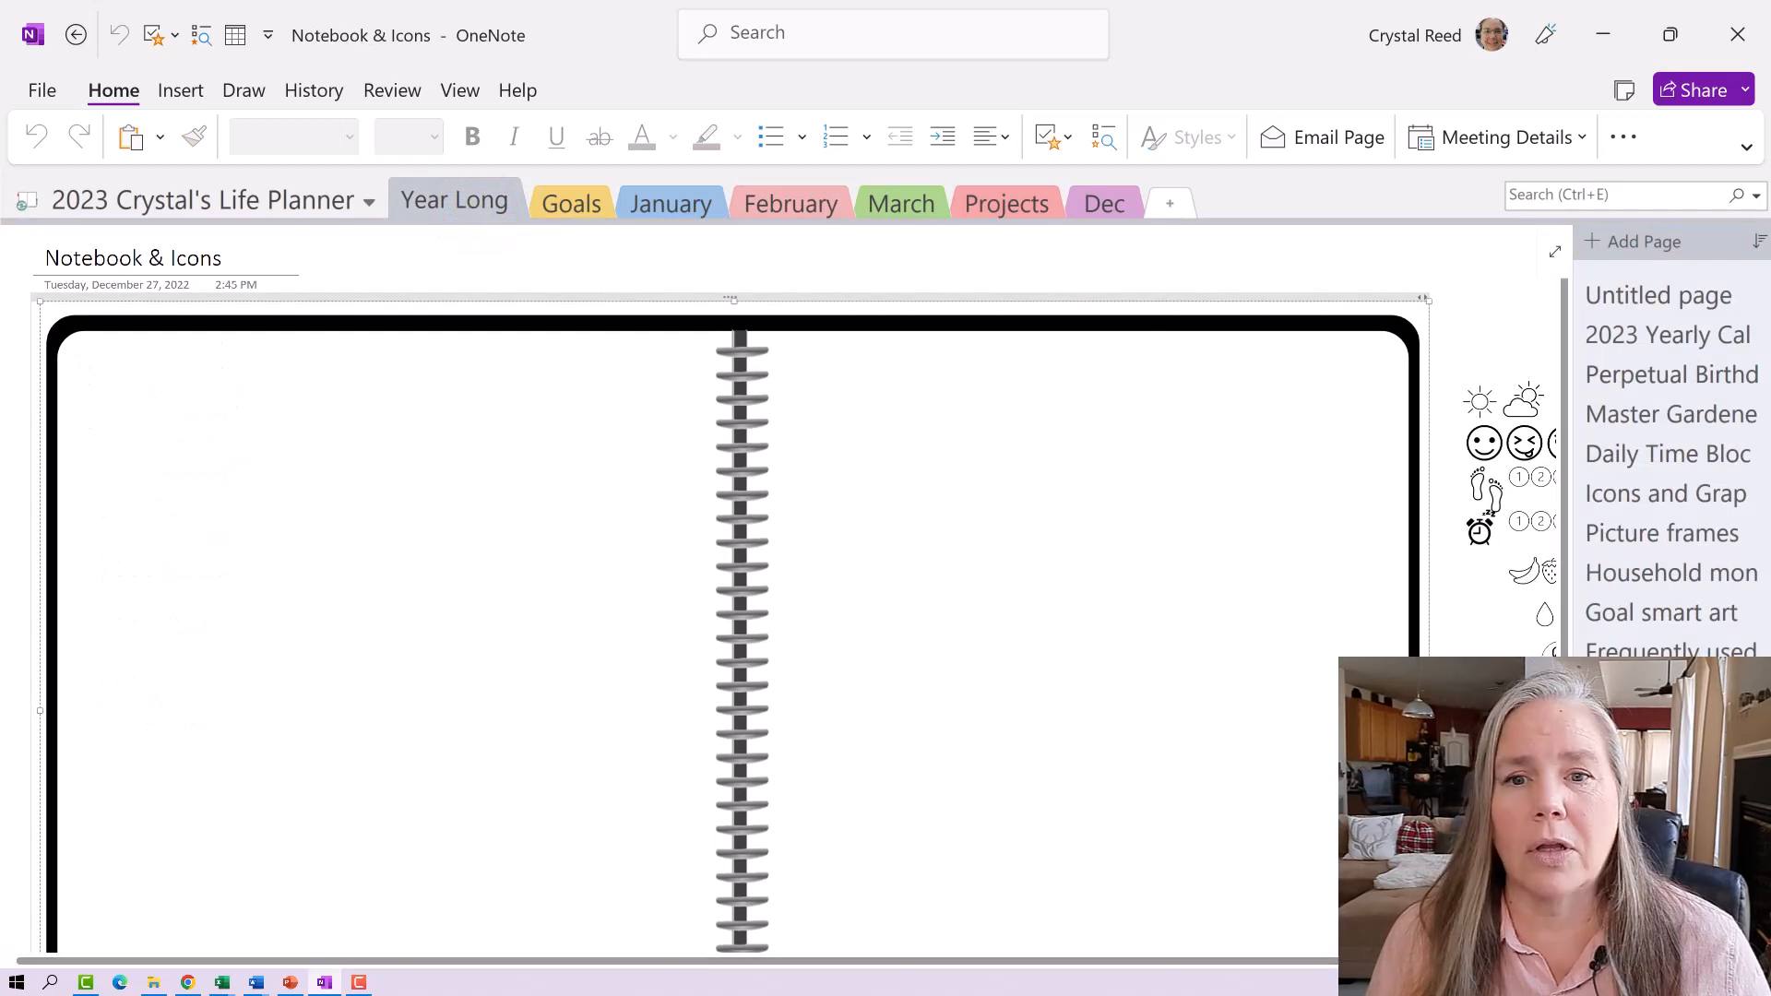
left_click(1390, 274)
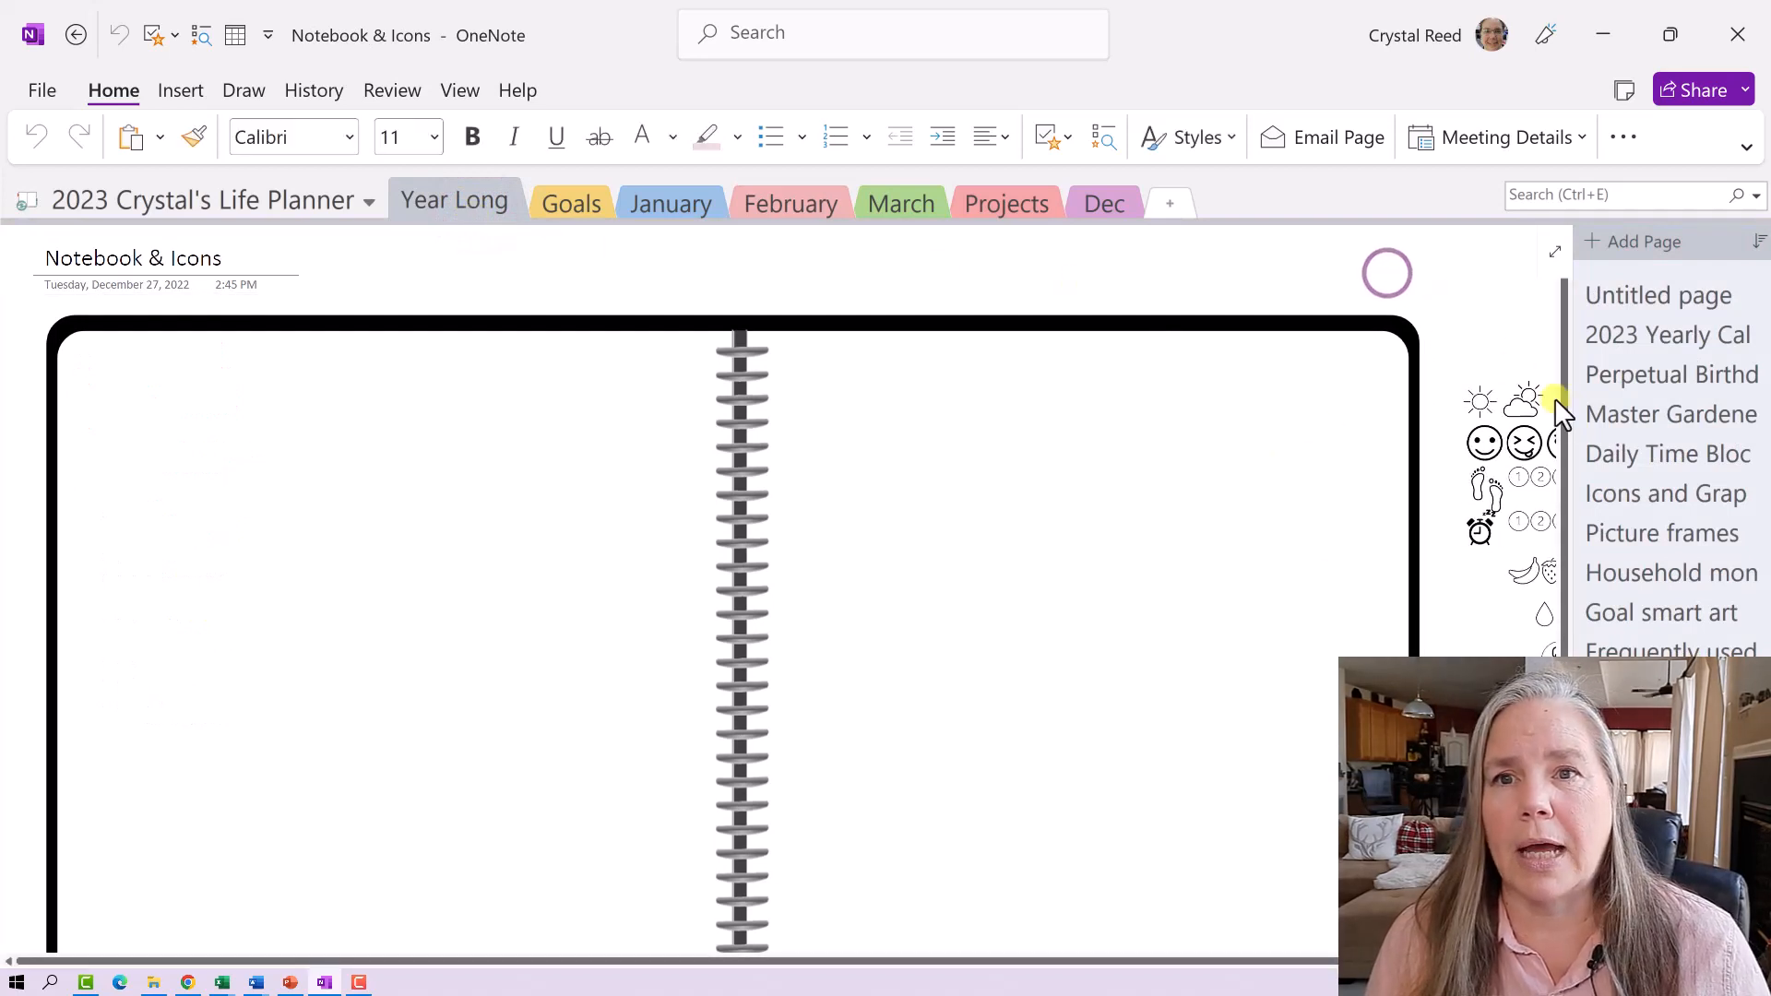
left_click(1565, 409)
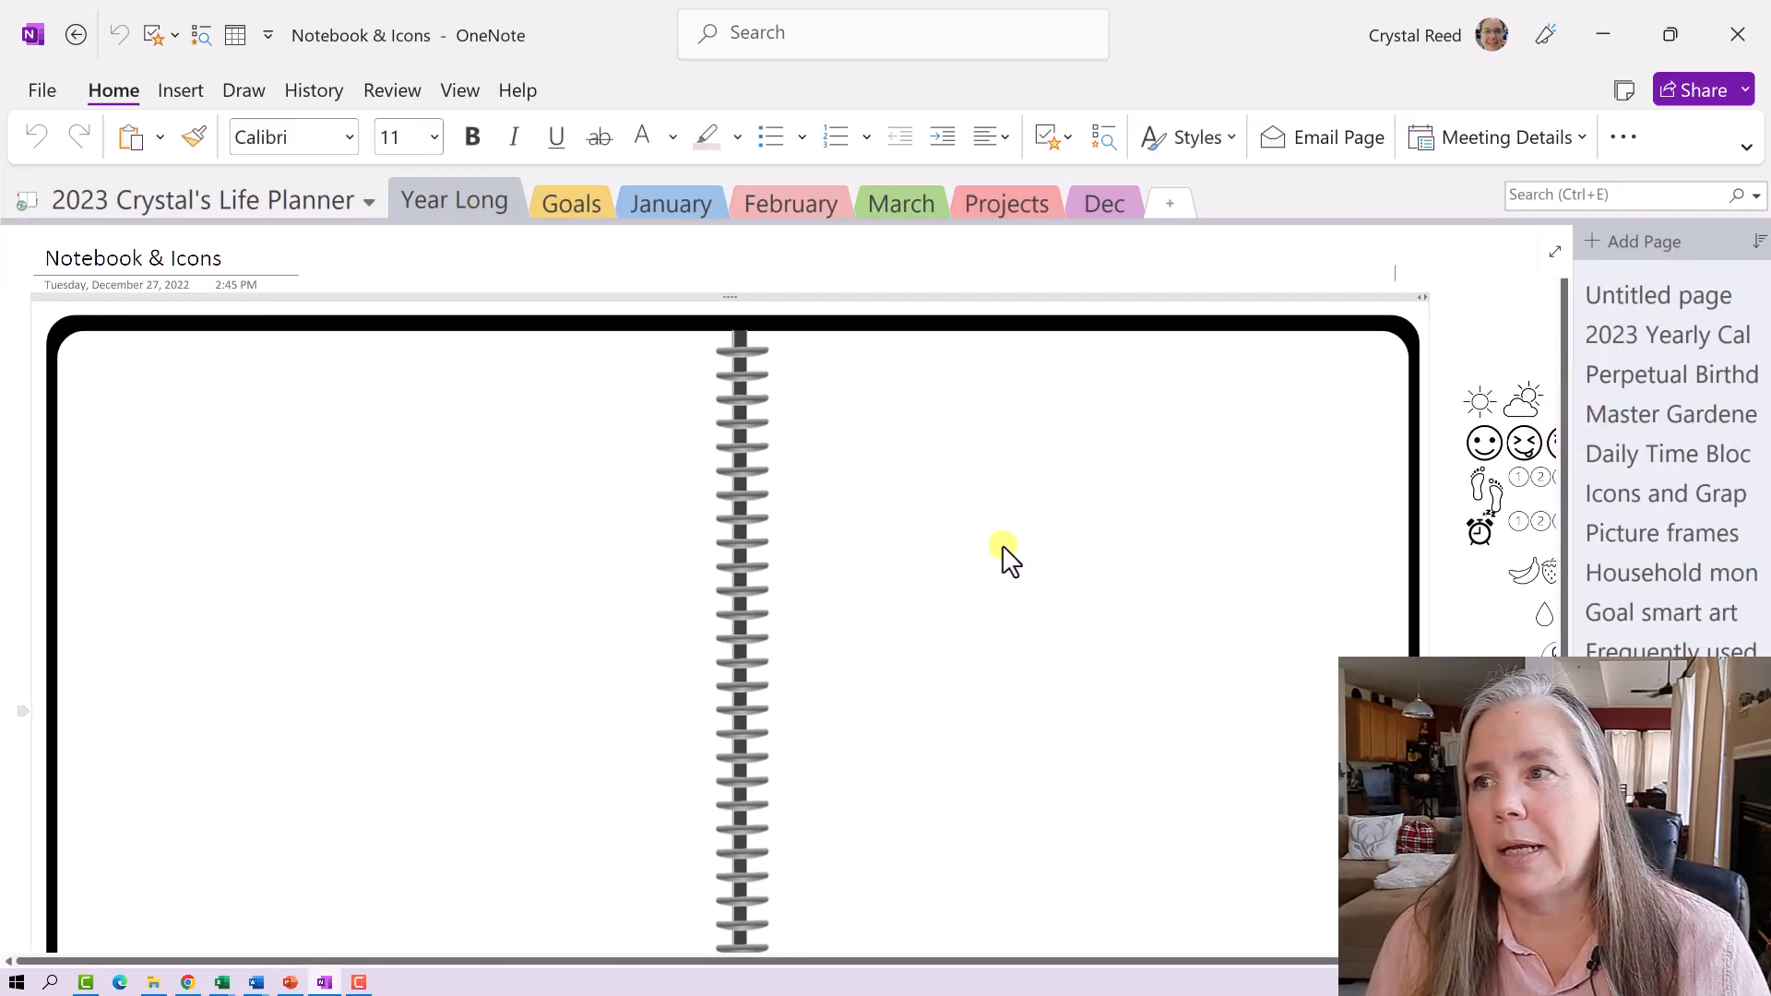
scroll(1003, 567, "down", 3)
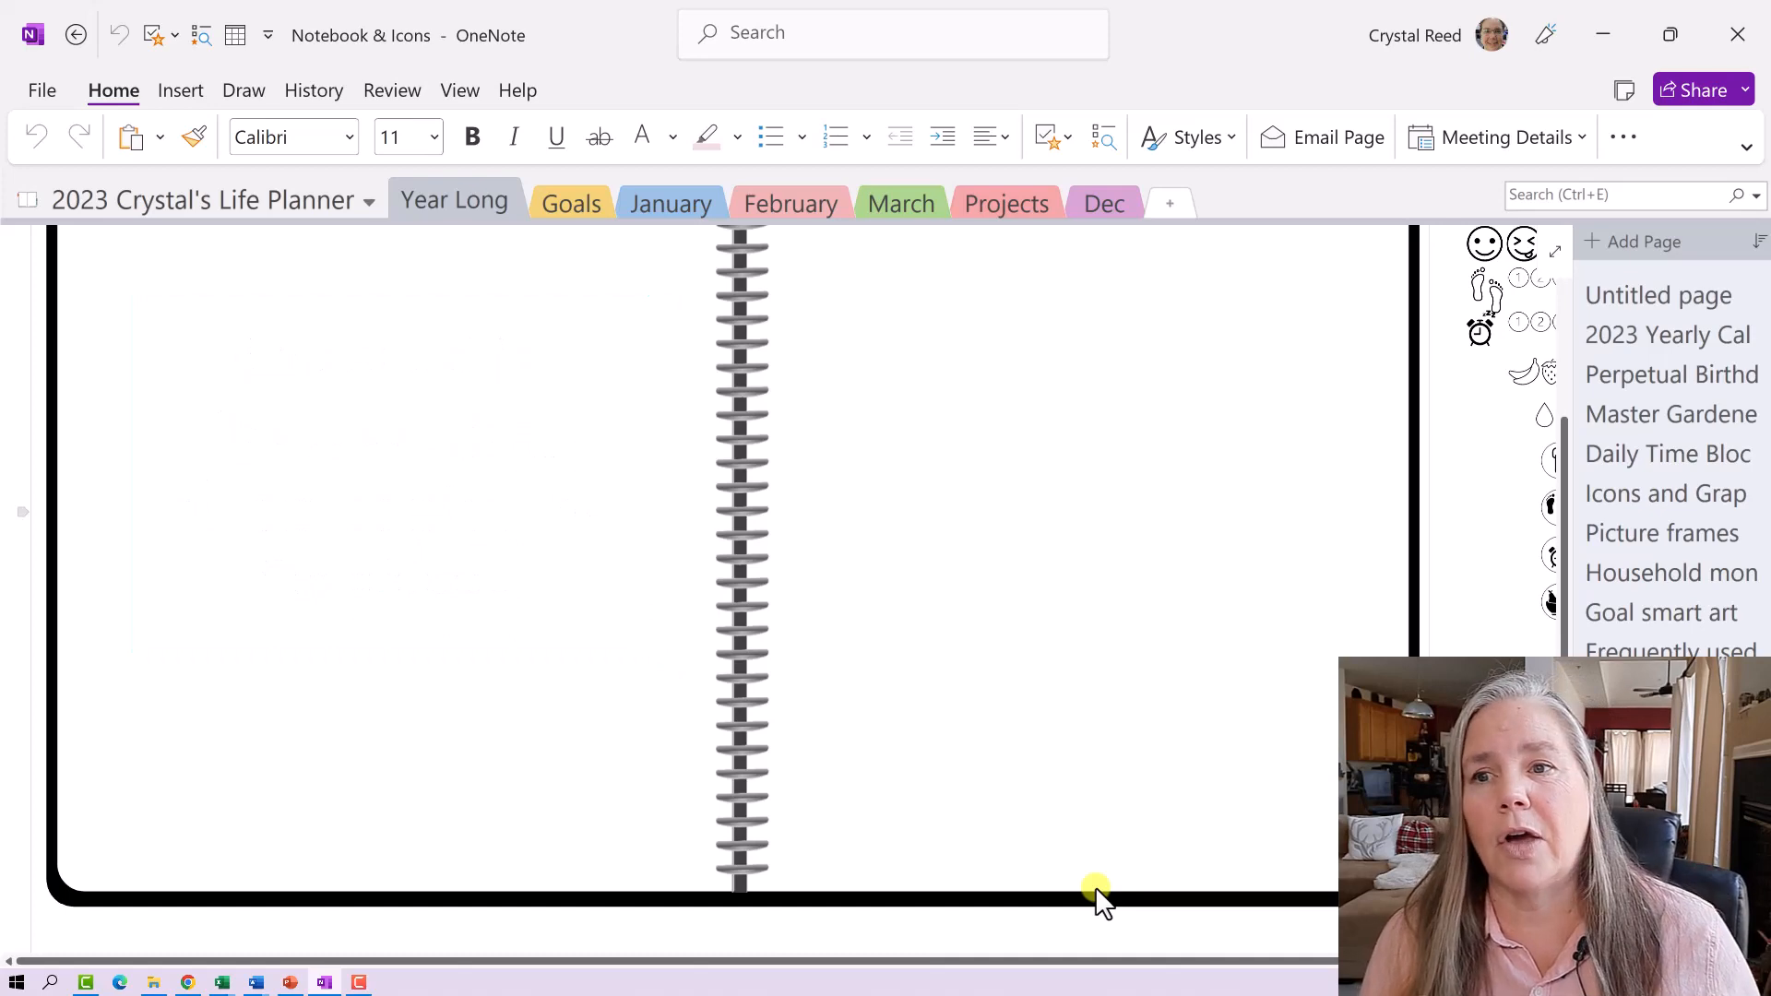
scroll(1095, 893, "up", 1)
left_click_drag(1029, 962, 1257, 973)
scroll(1309, 773, "up", 2)
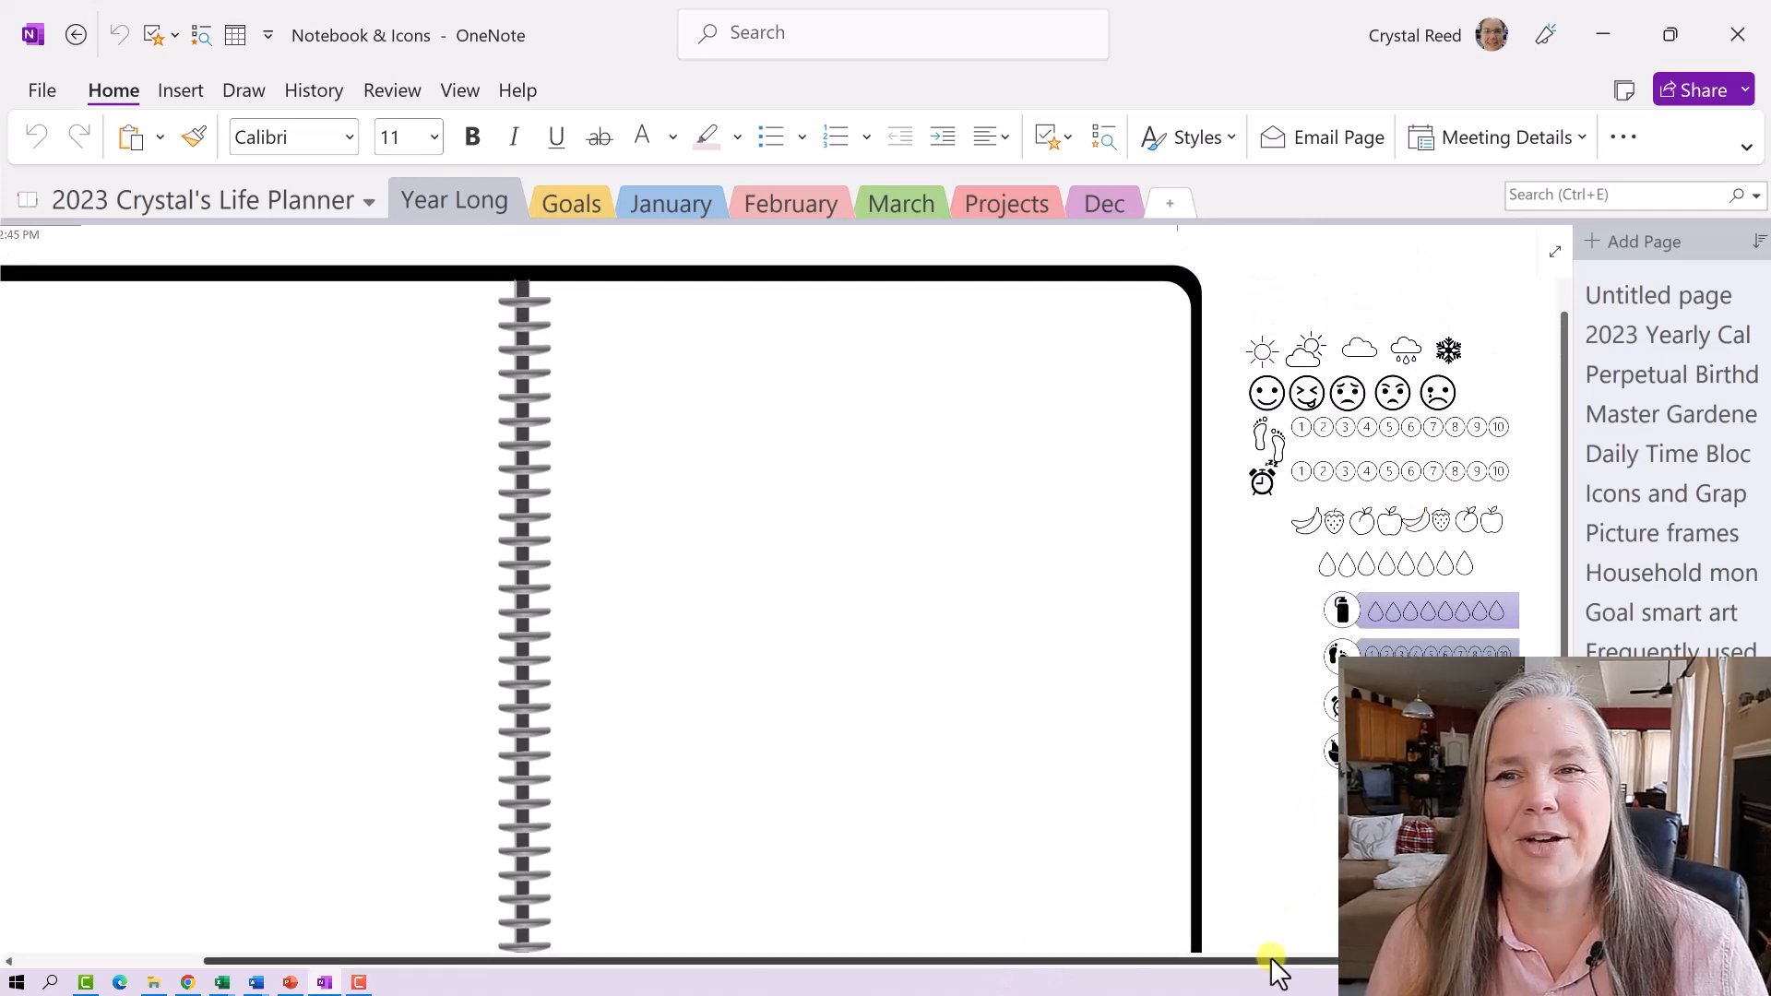
left_click_drag(1273, 973, 1091, 941)
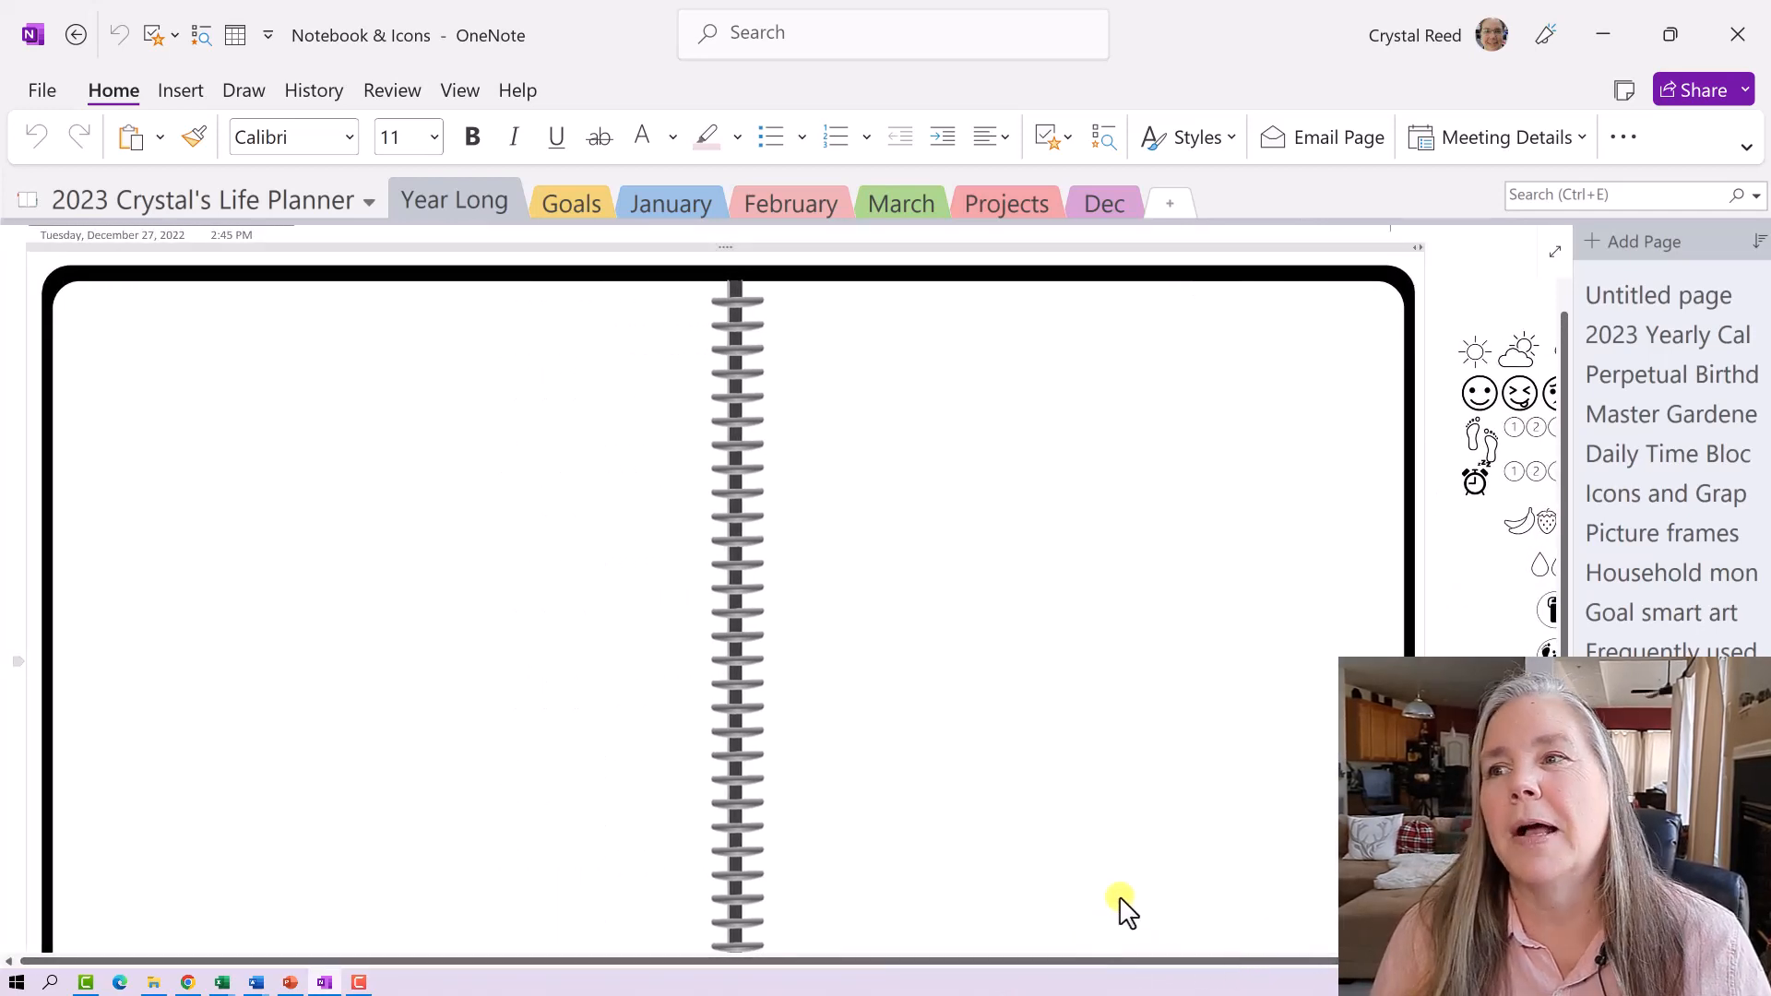
scroll(1124, 908, "down", 2)
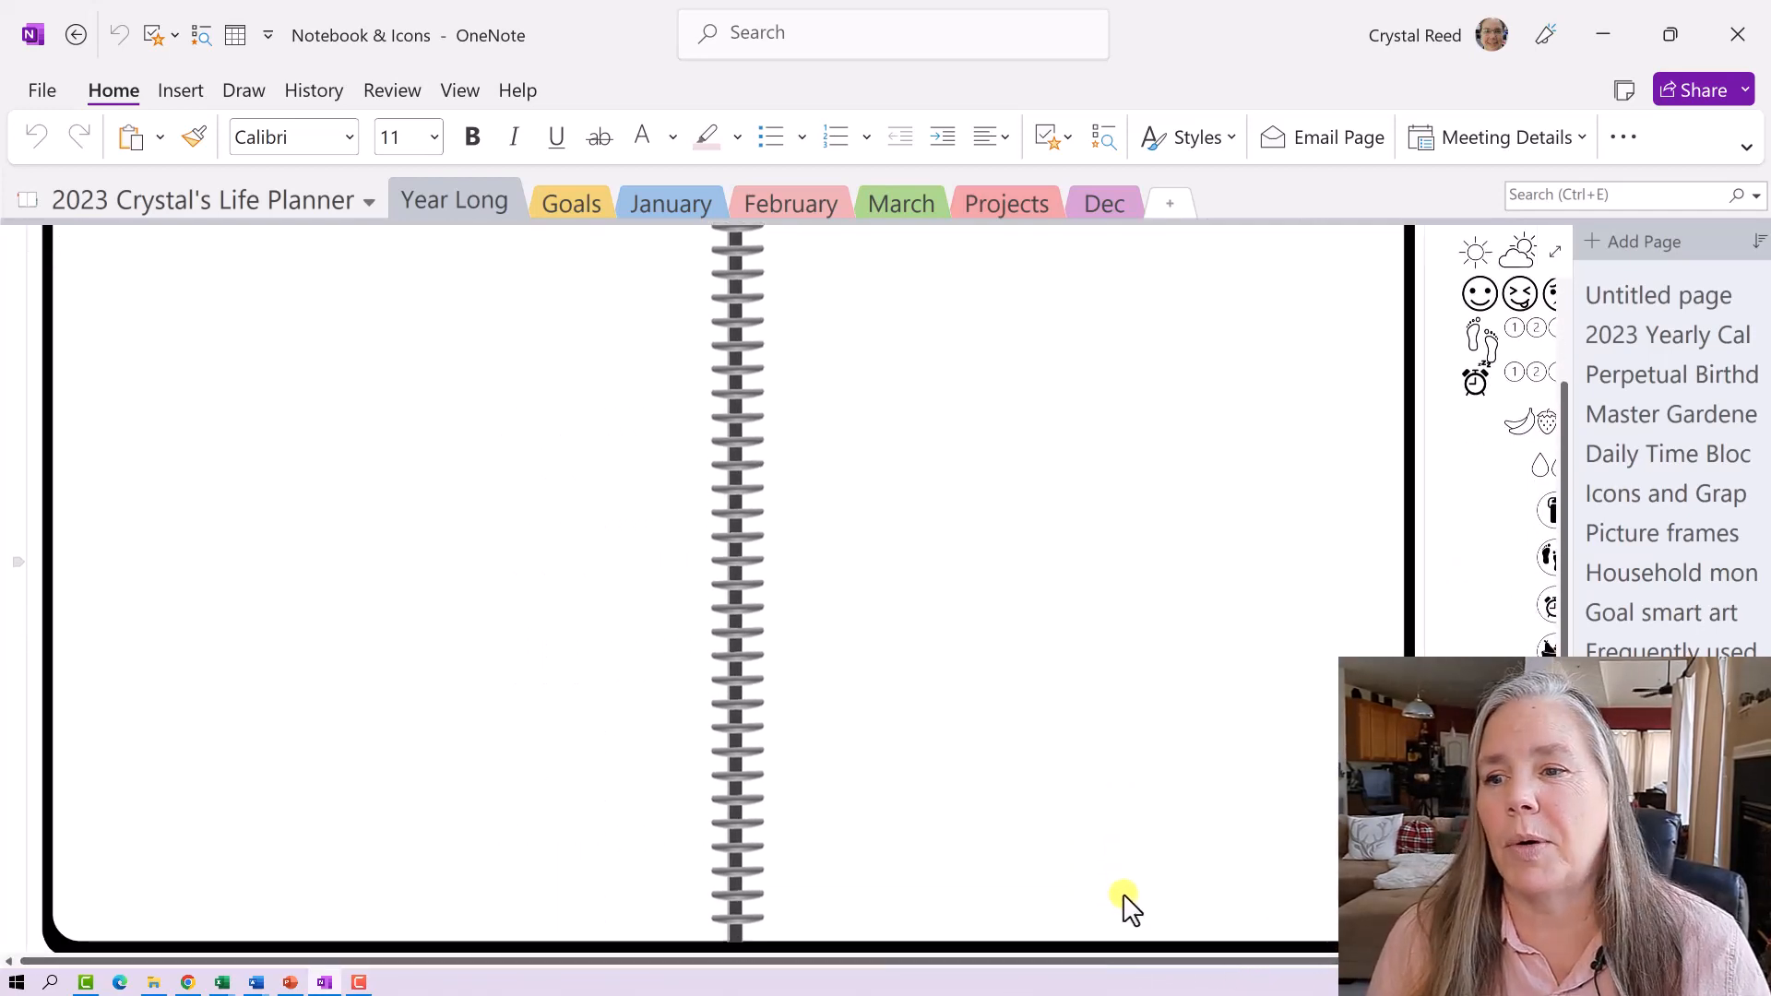
- Copy the blank spiral-notebook picture and go back to the Feb weekly page
right_click(1193, 664)
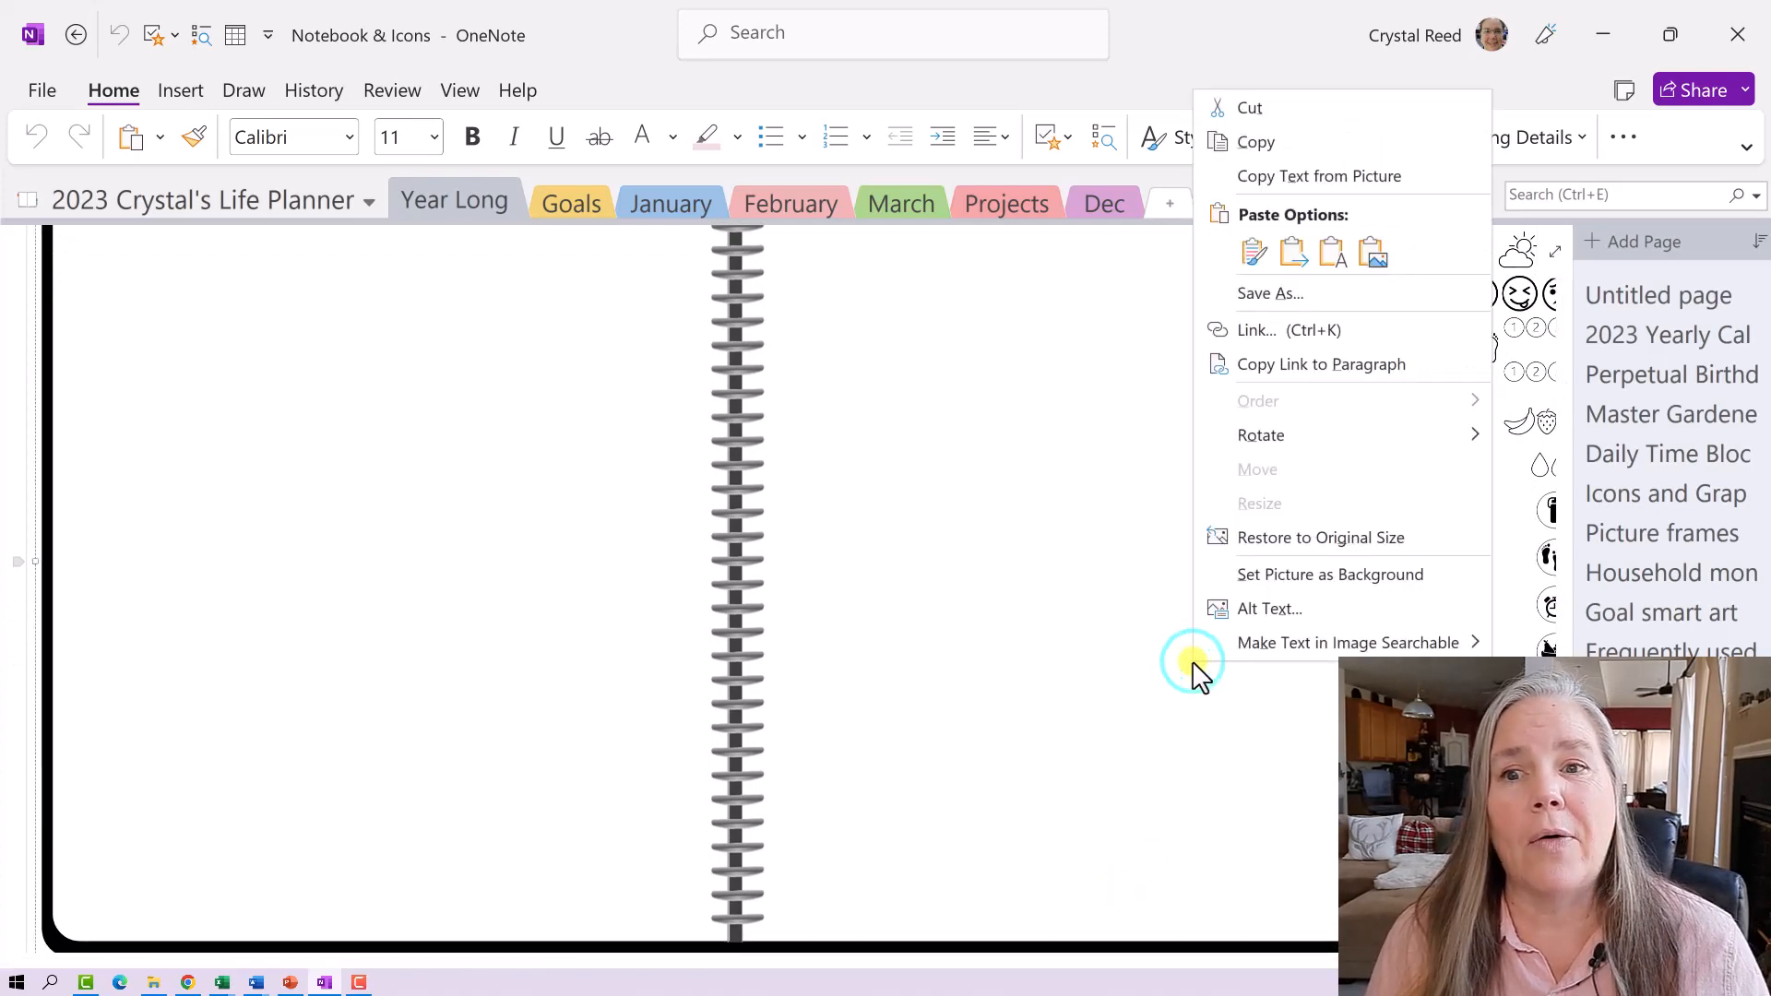
left_click(1265, 142)
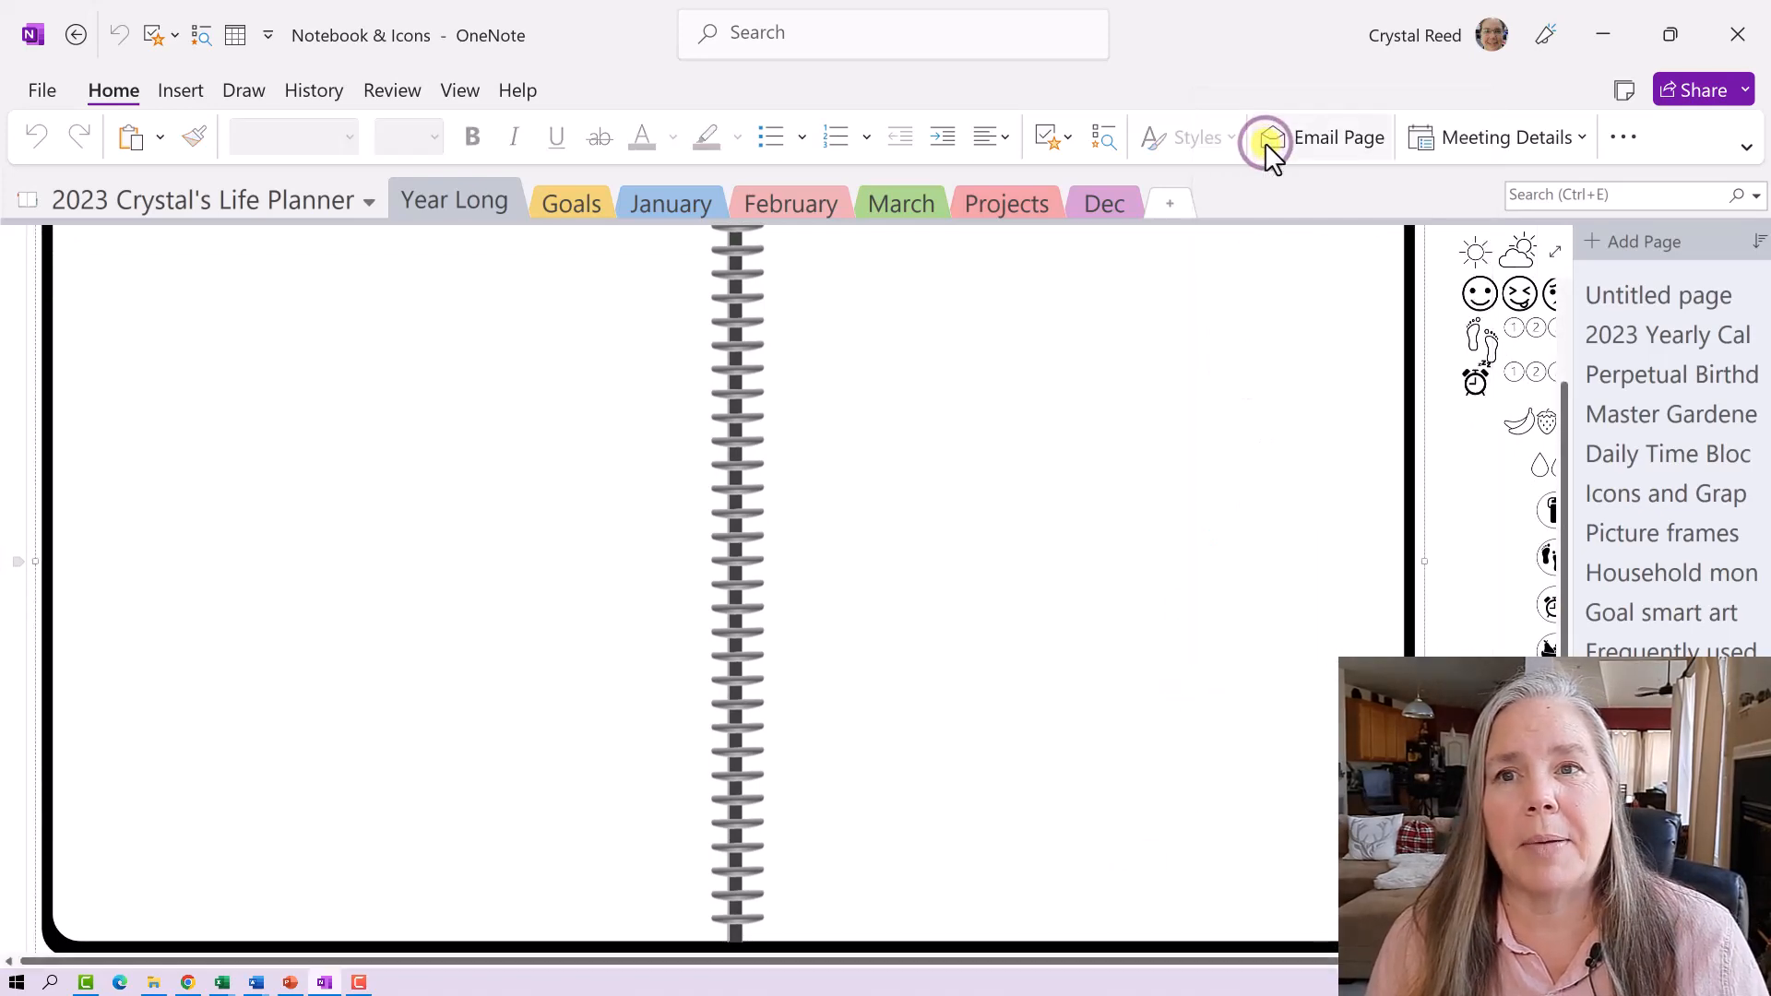
scroll(1258, 554, "up", 2)
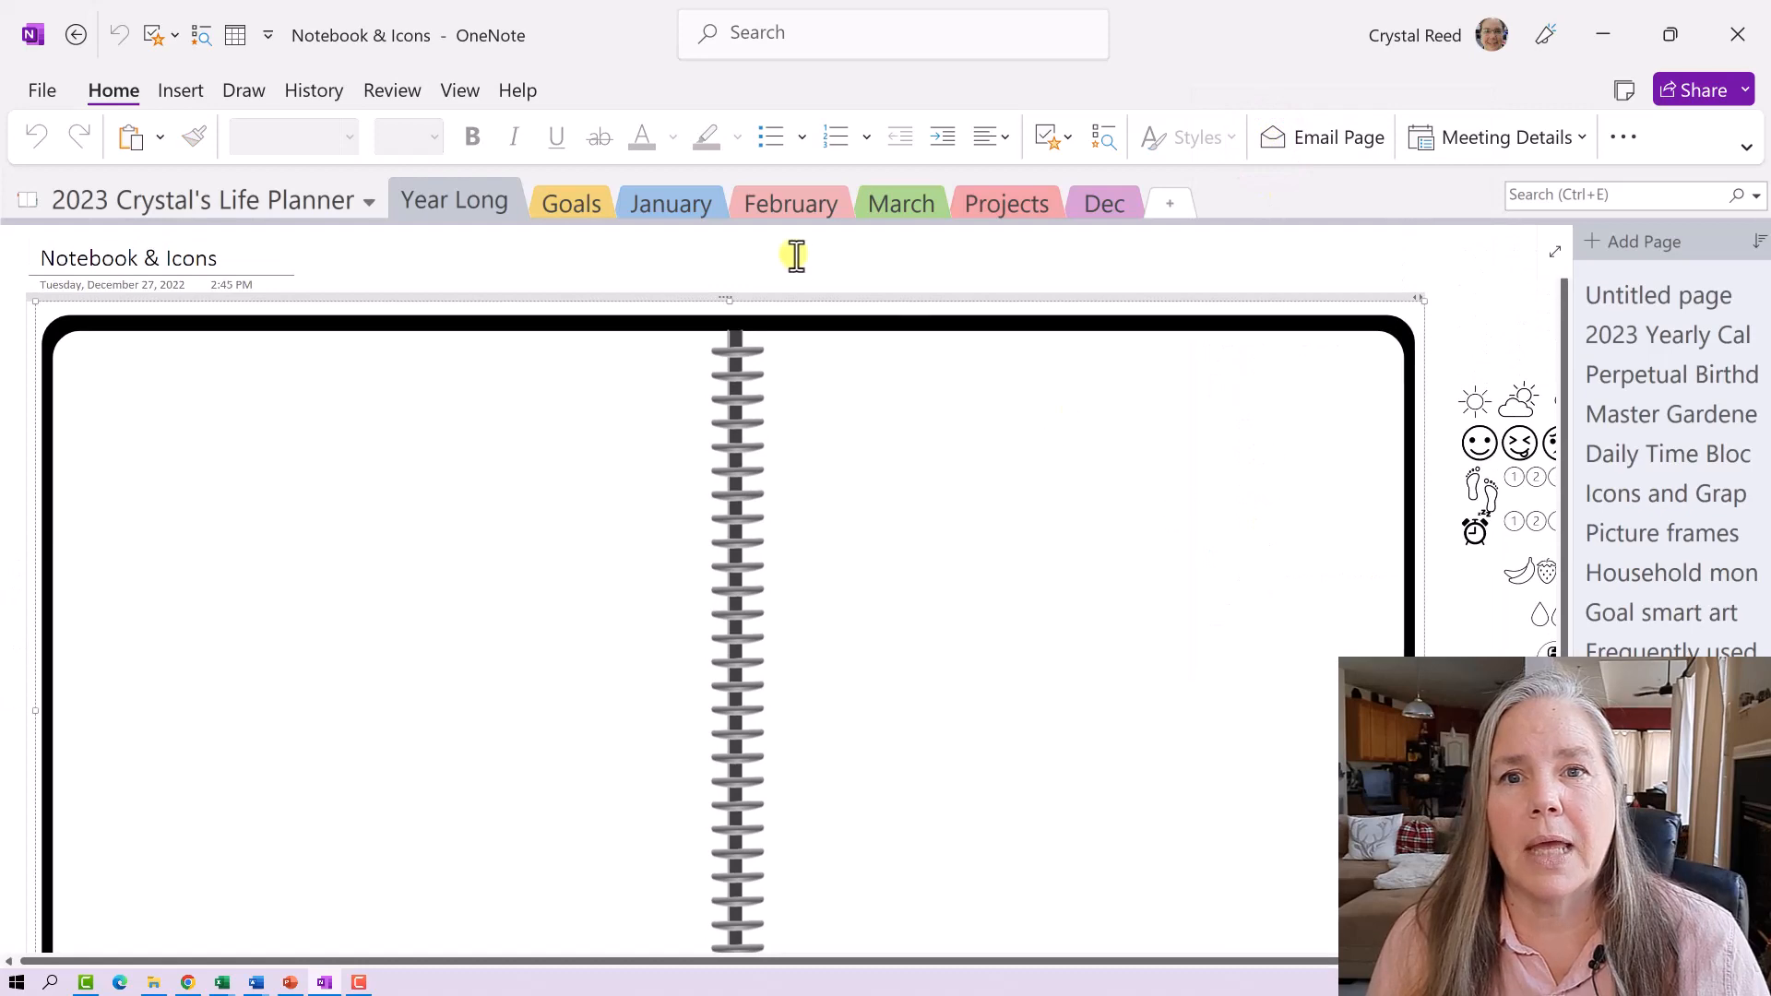
left_click(795, 203)
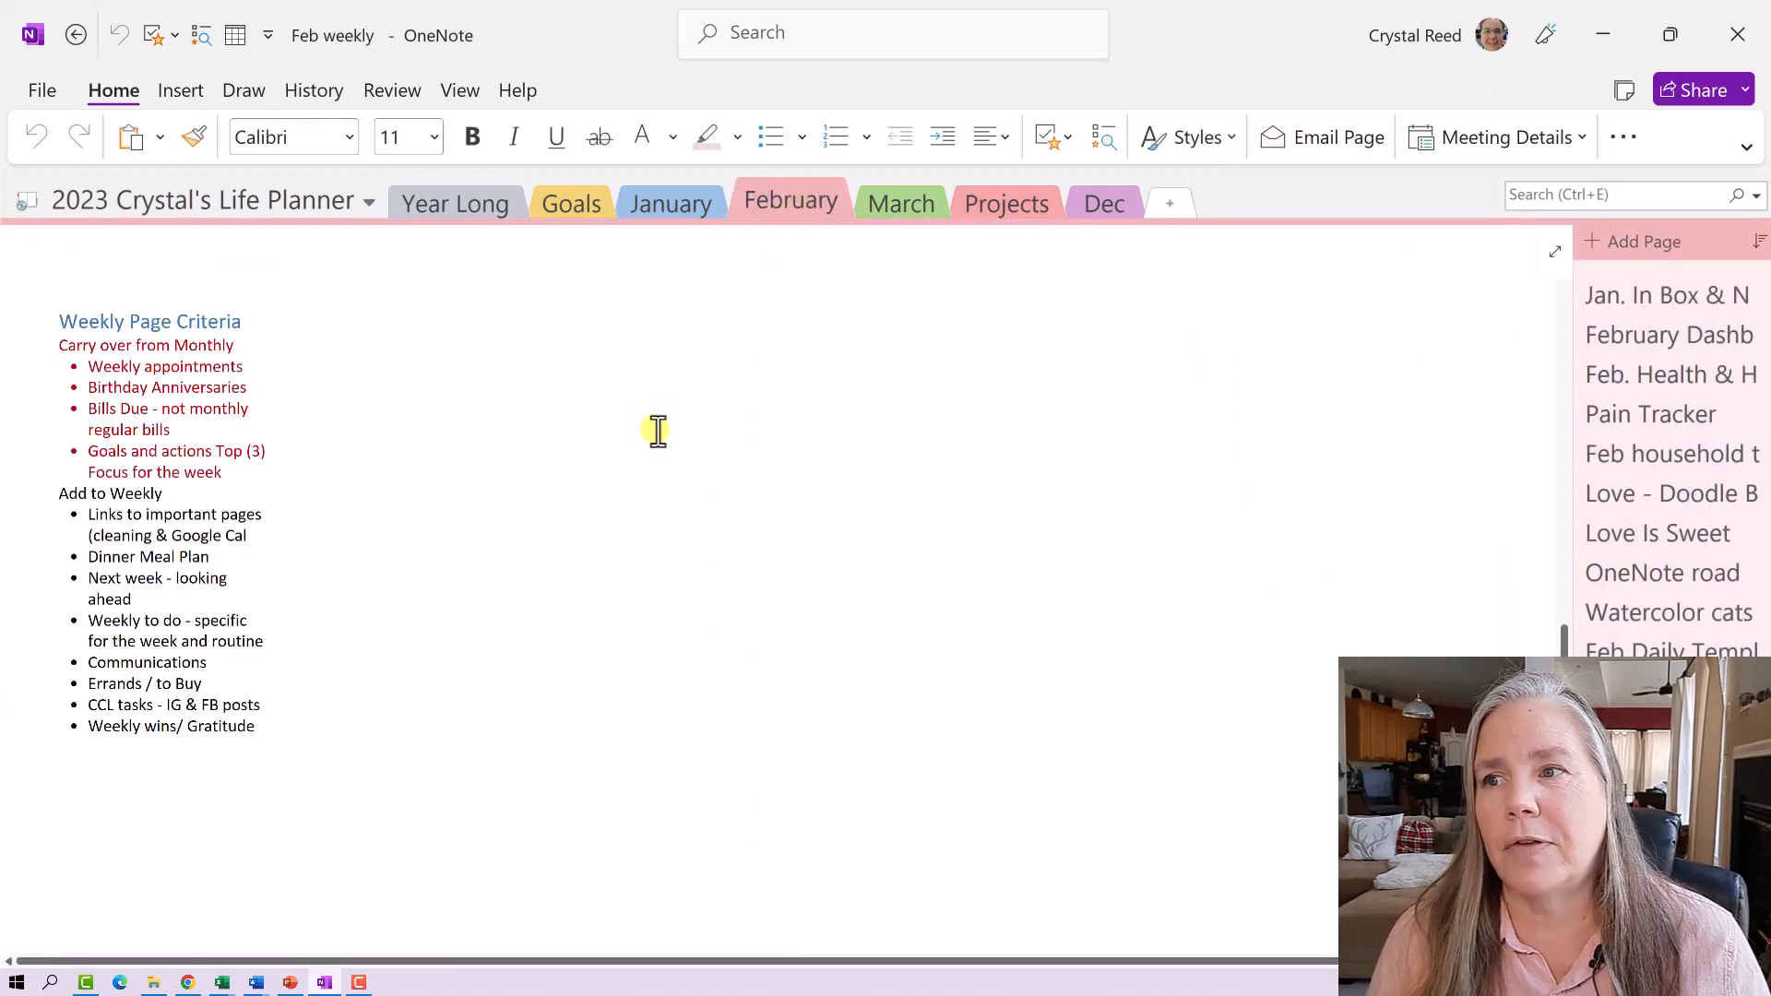
- Paste the notebook picture onto Feb weekly and drag it beside the criteria list
right_click(424, 324)
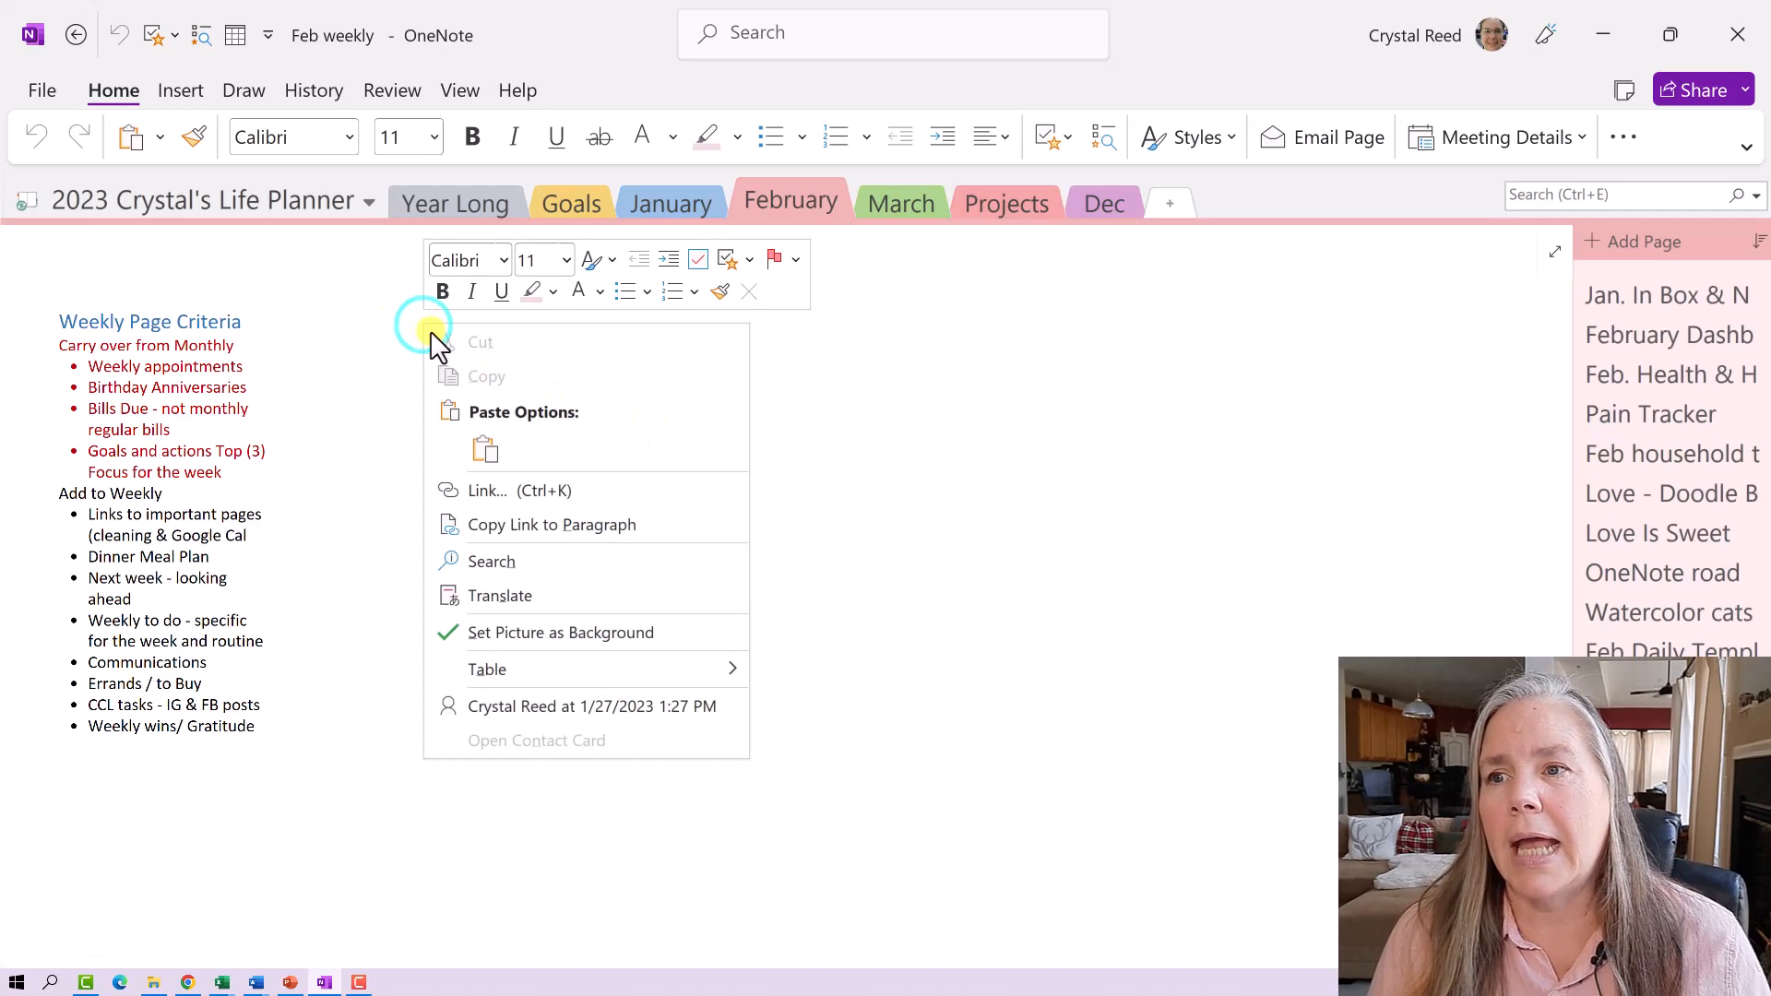
left_click(491, 439)
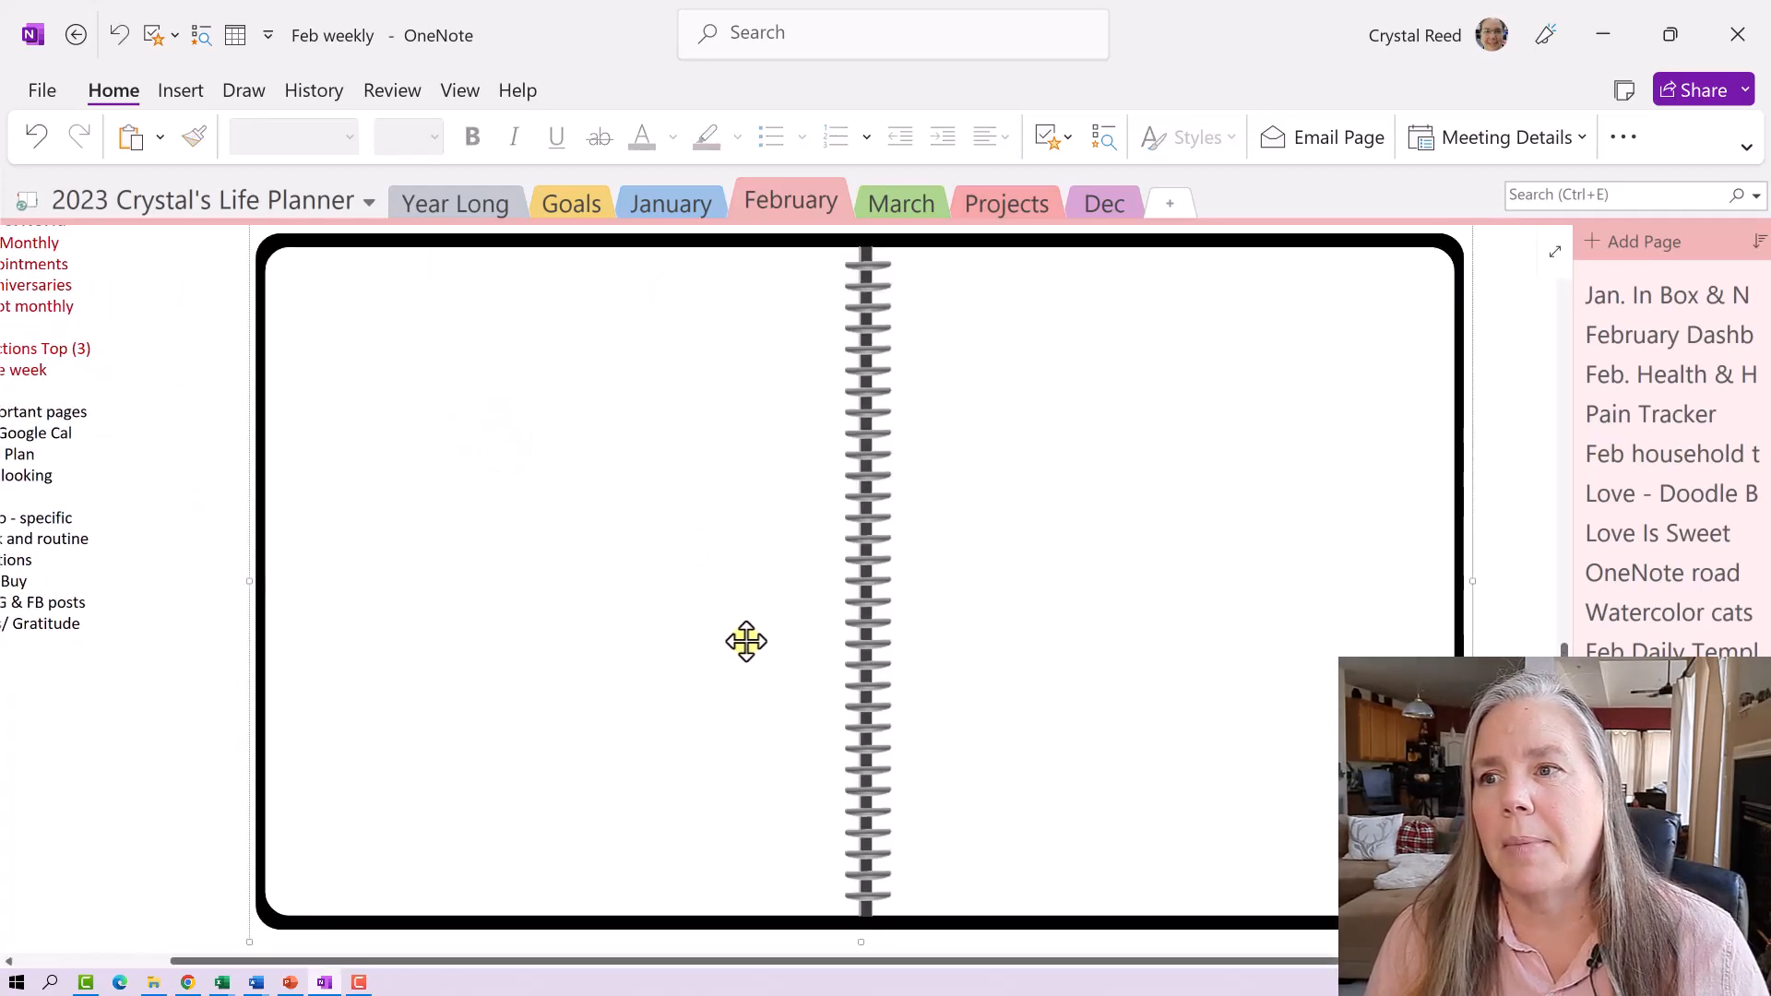
left_click_drag(827, 743, 717, 706)
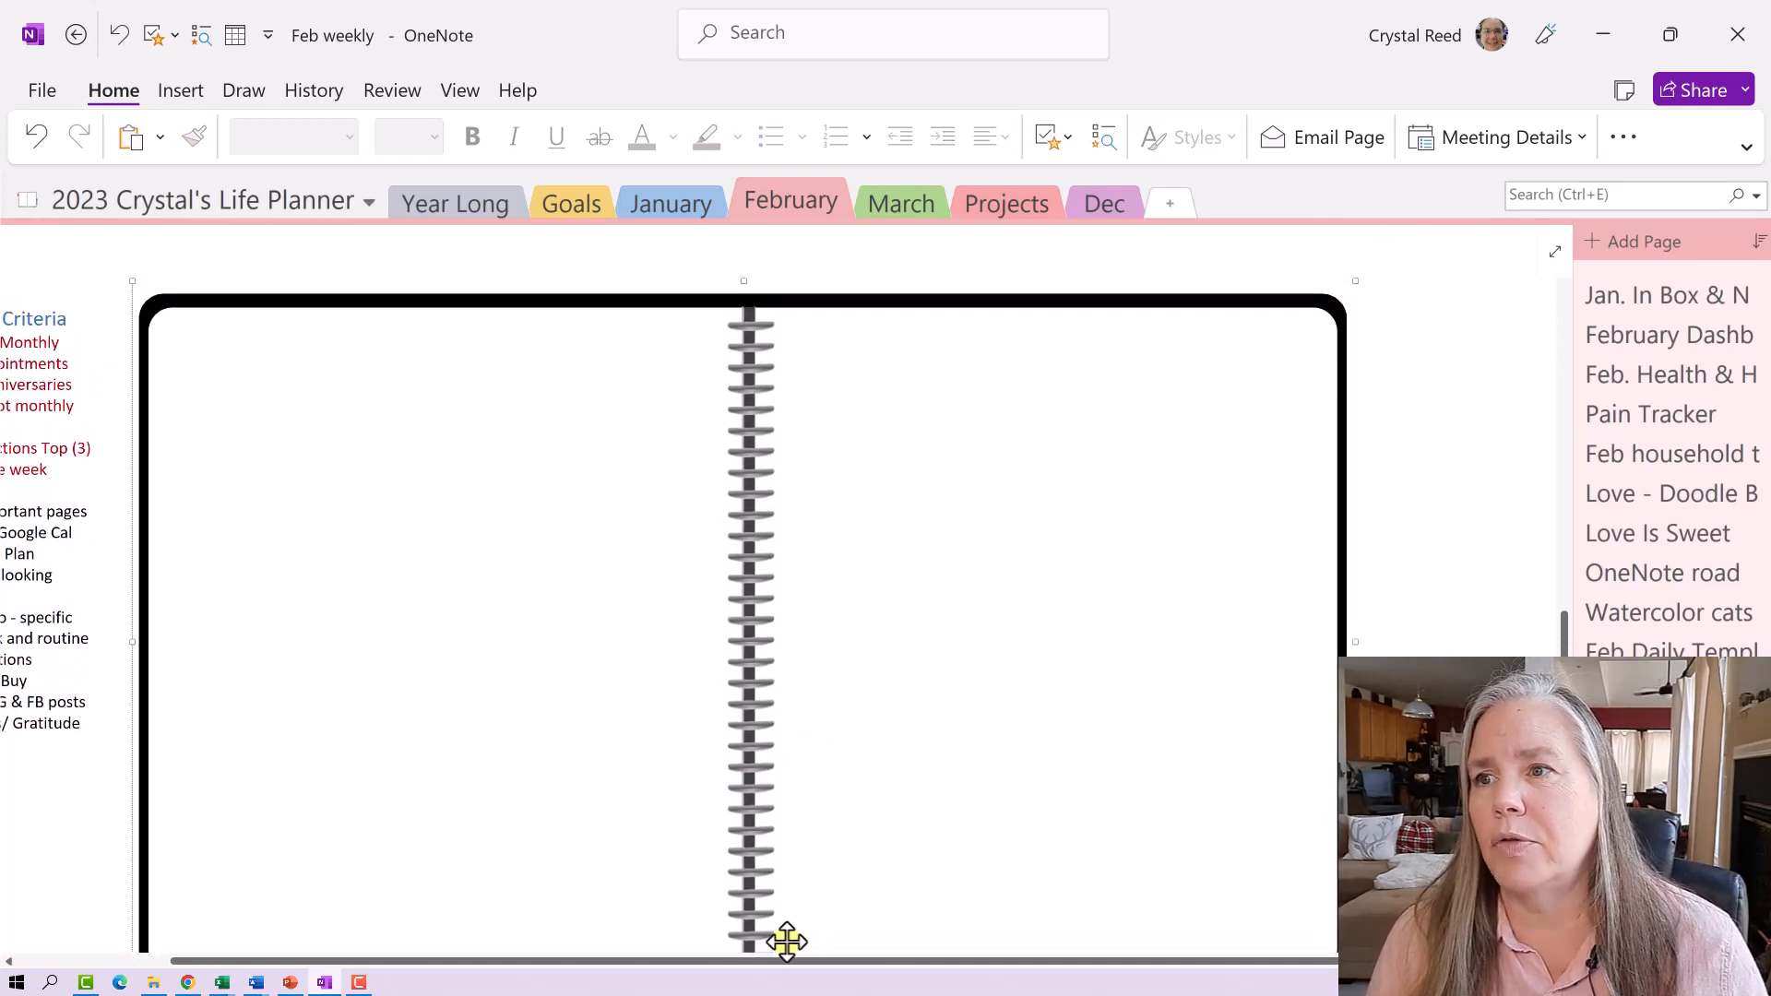
left_click_drag(786, 960, 630, 915)
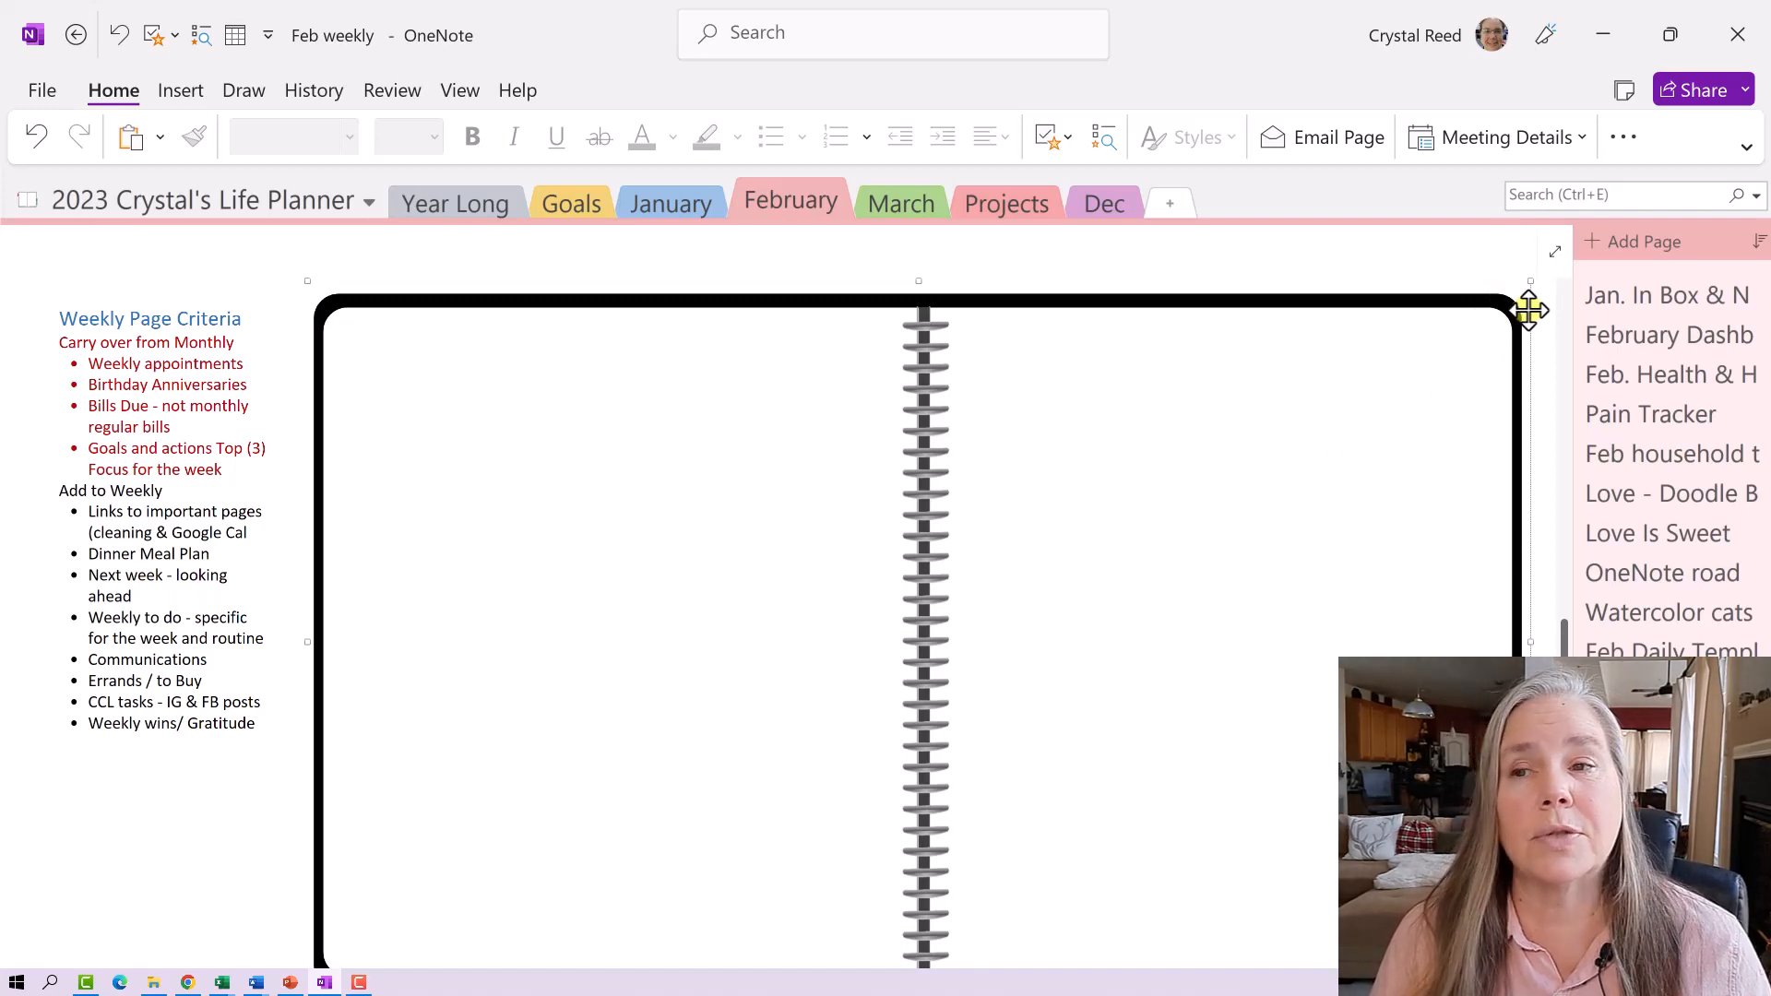
- Set the spiral-notebook picture as the page background
scroll(1463, 403, "down", 1)
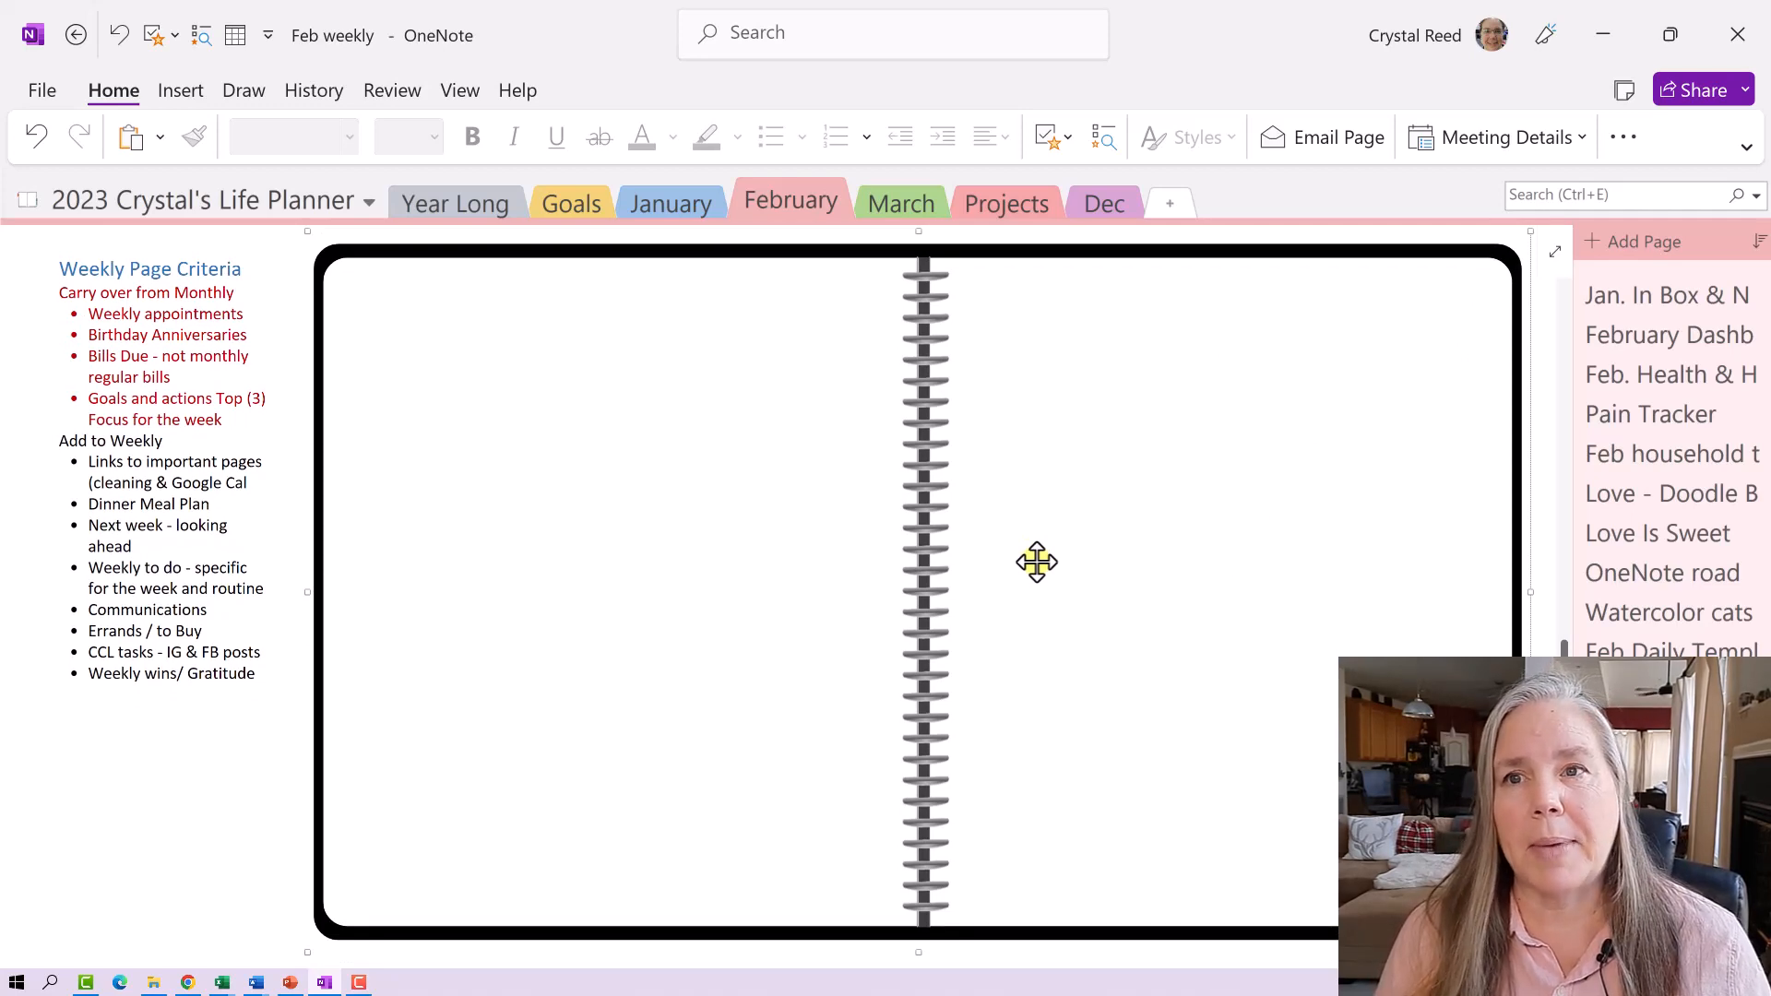
right_click(385, 299)
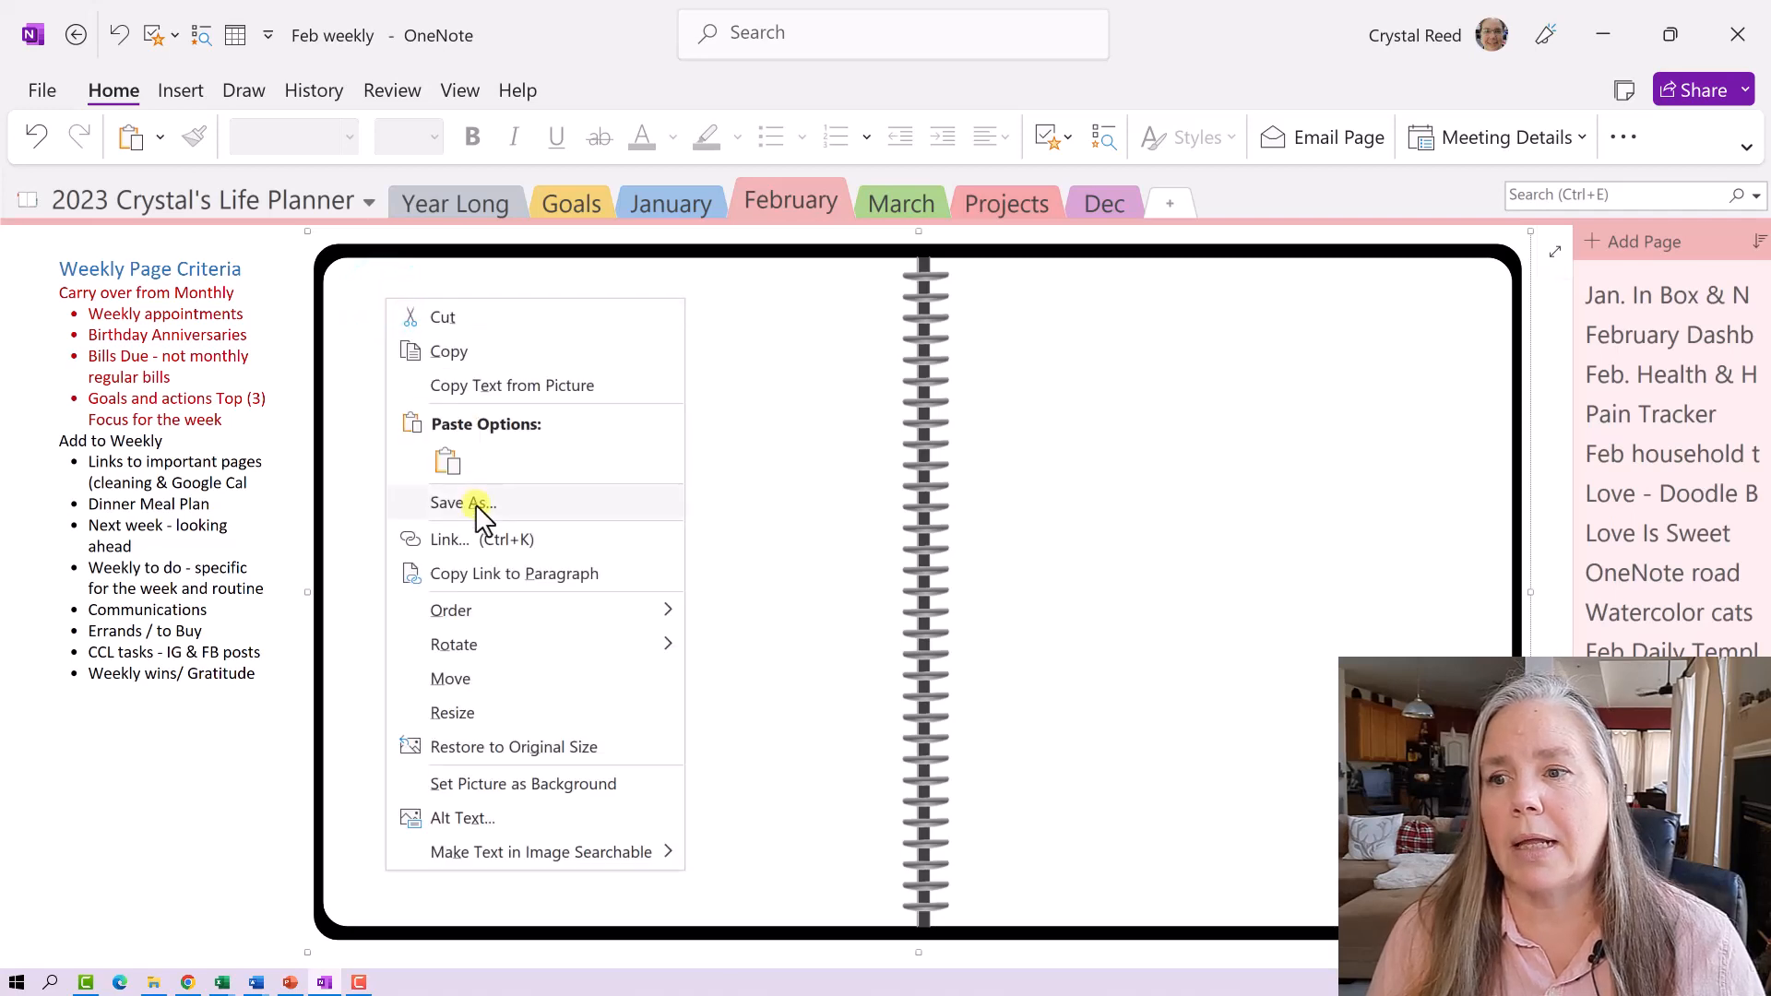
left_click(489, 783)
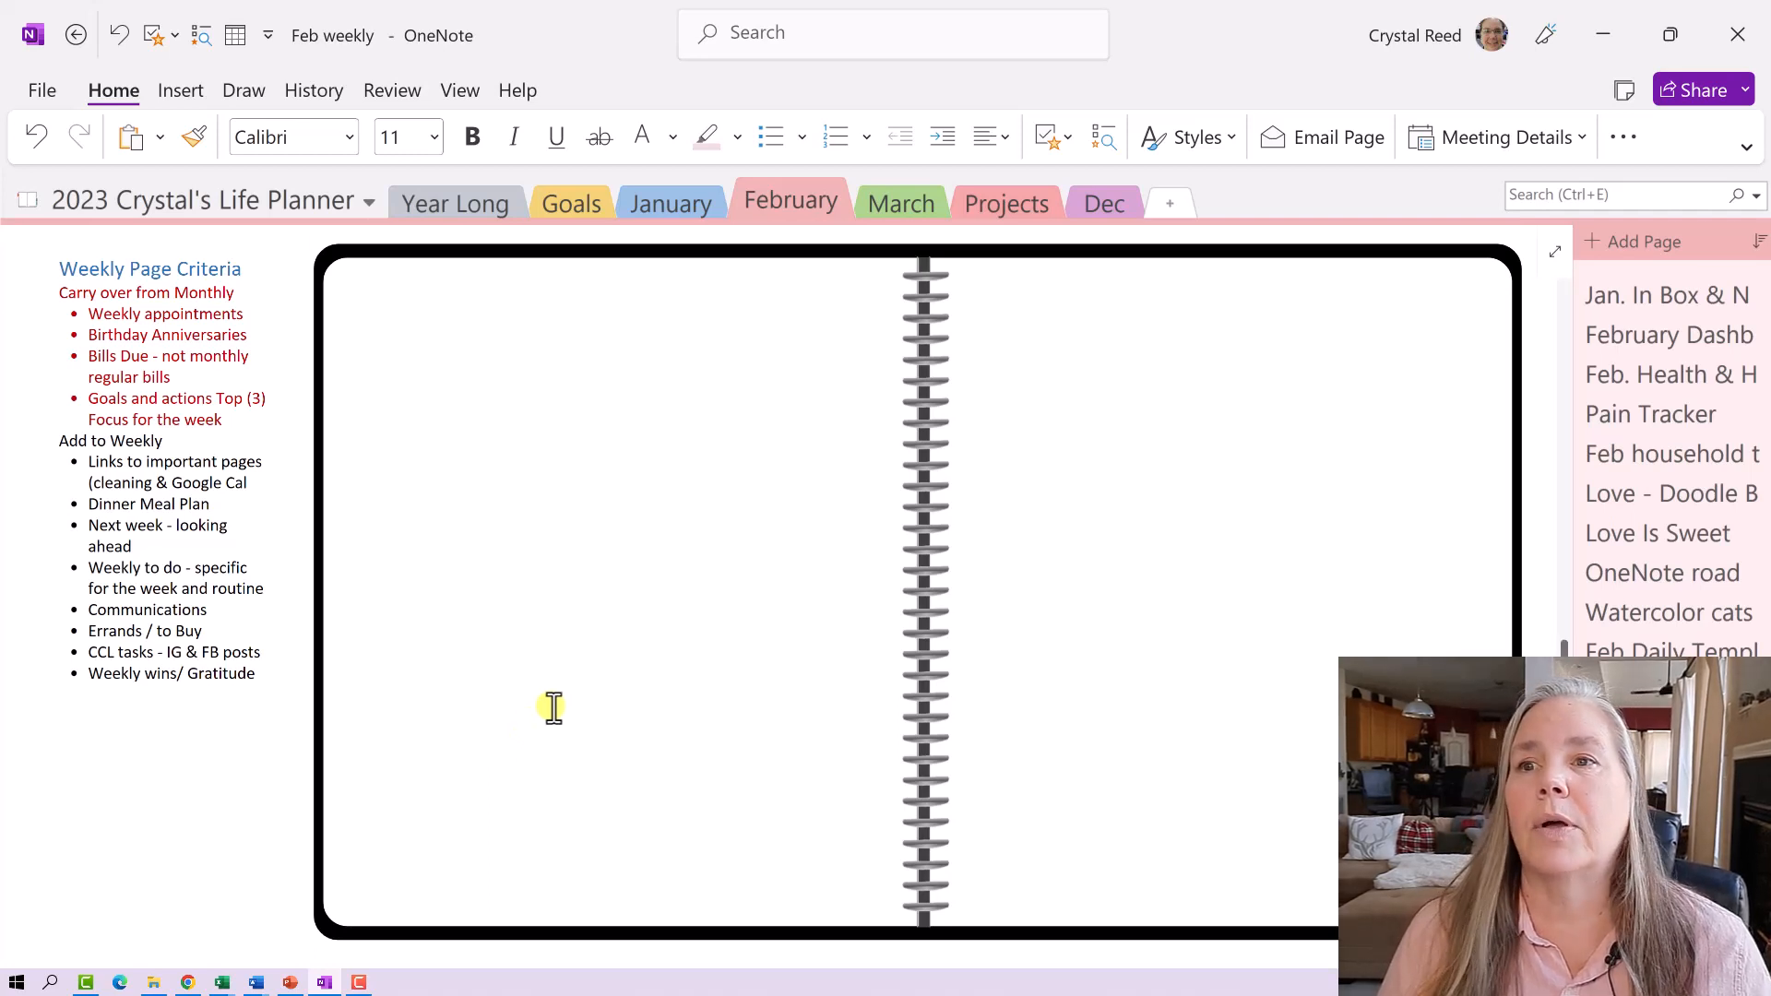
left_click(661, 406)
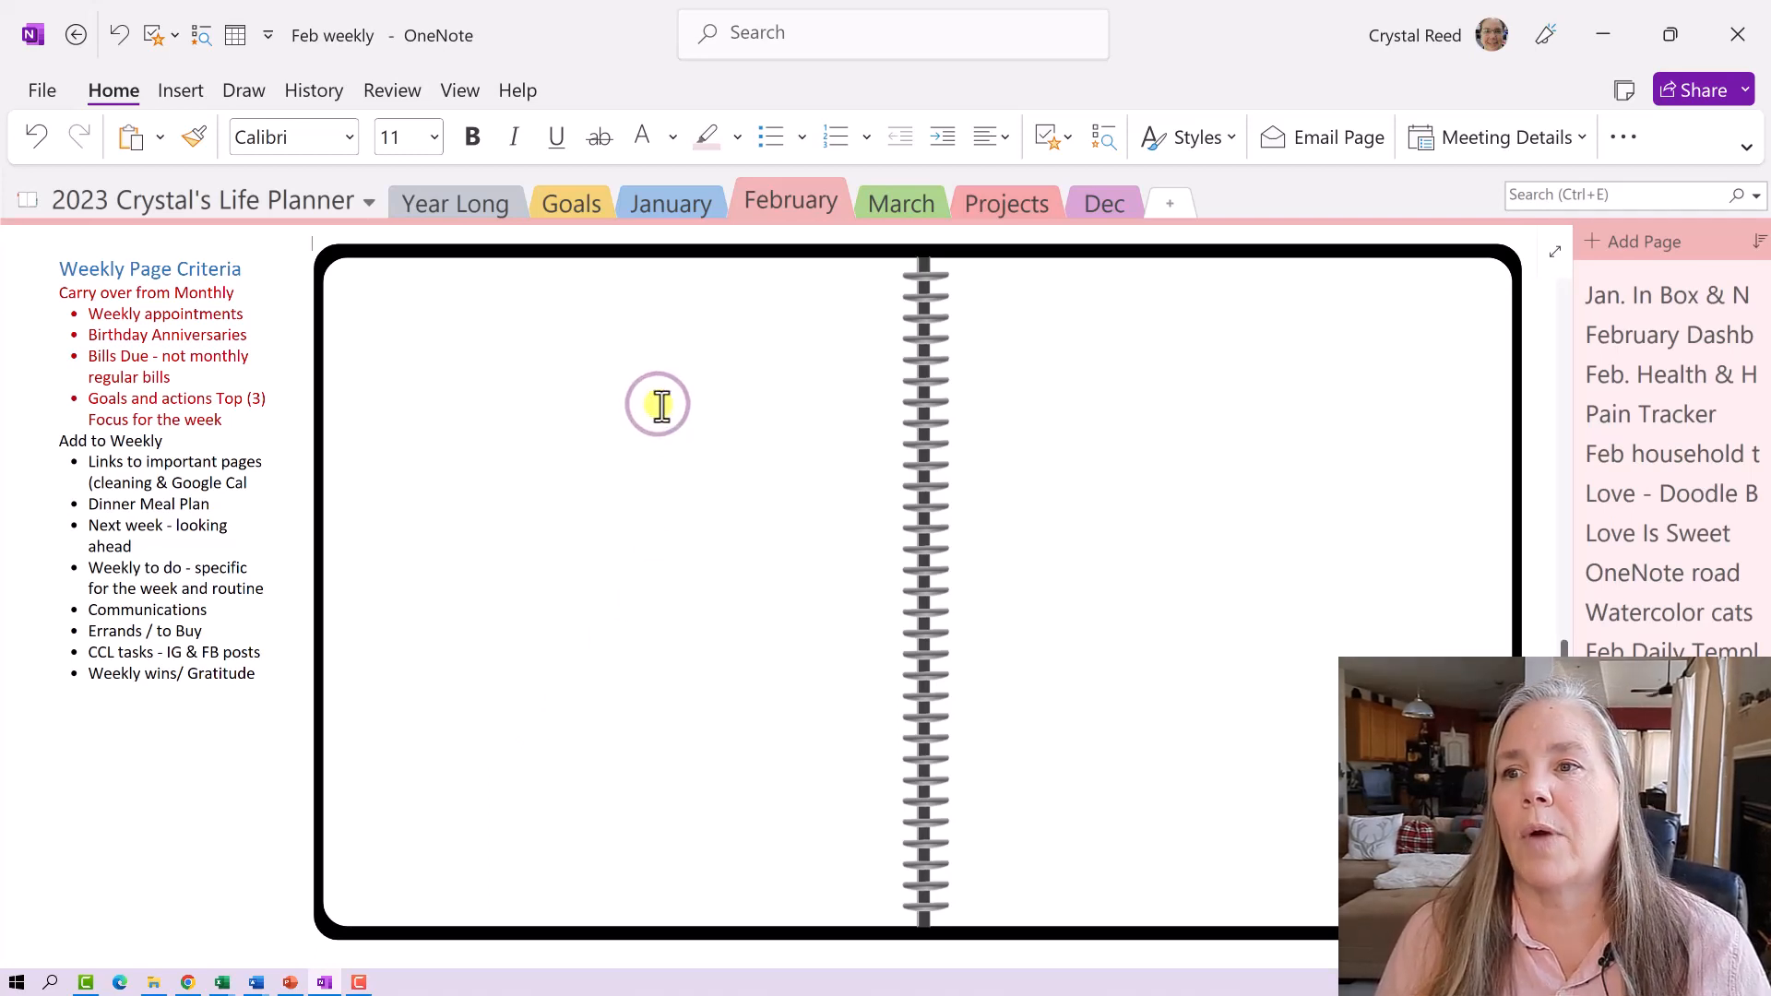
left_click_drag(660, 405, 630, 448)
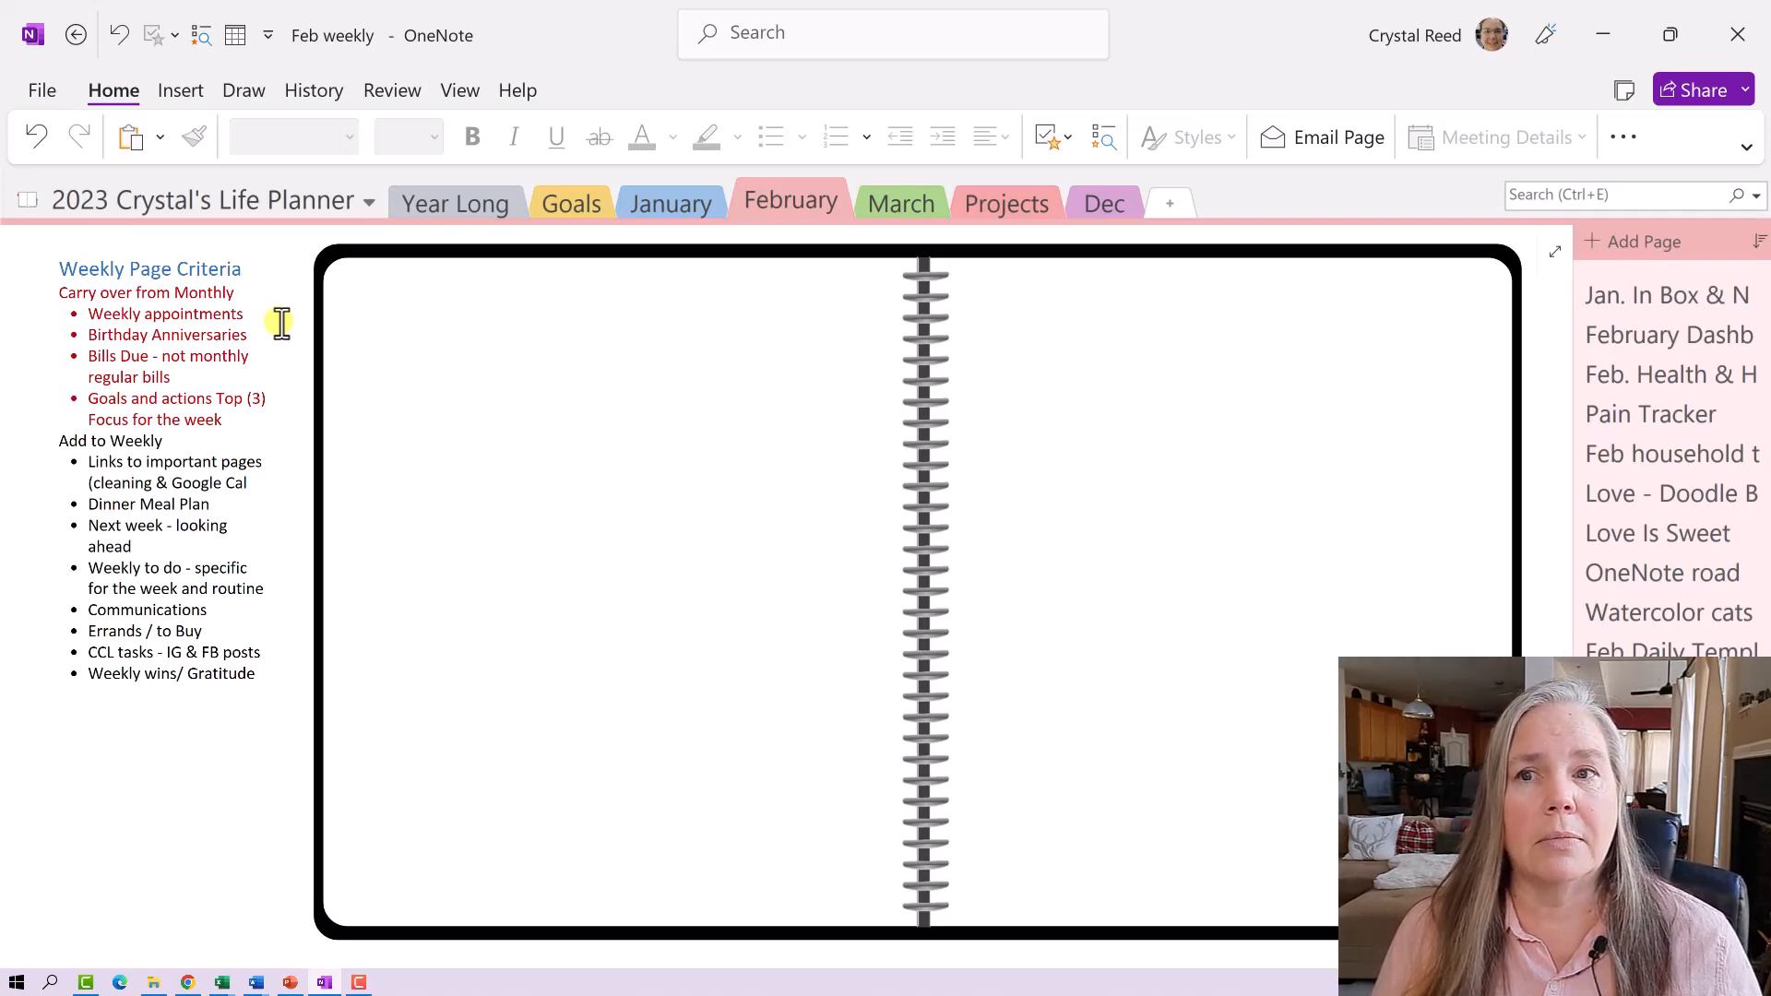
left_click(688, 196)
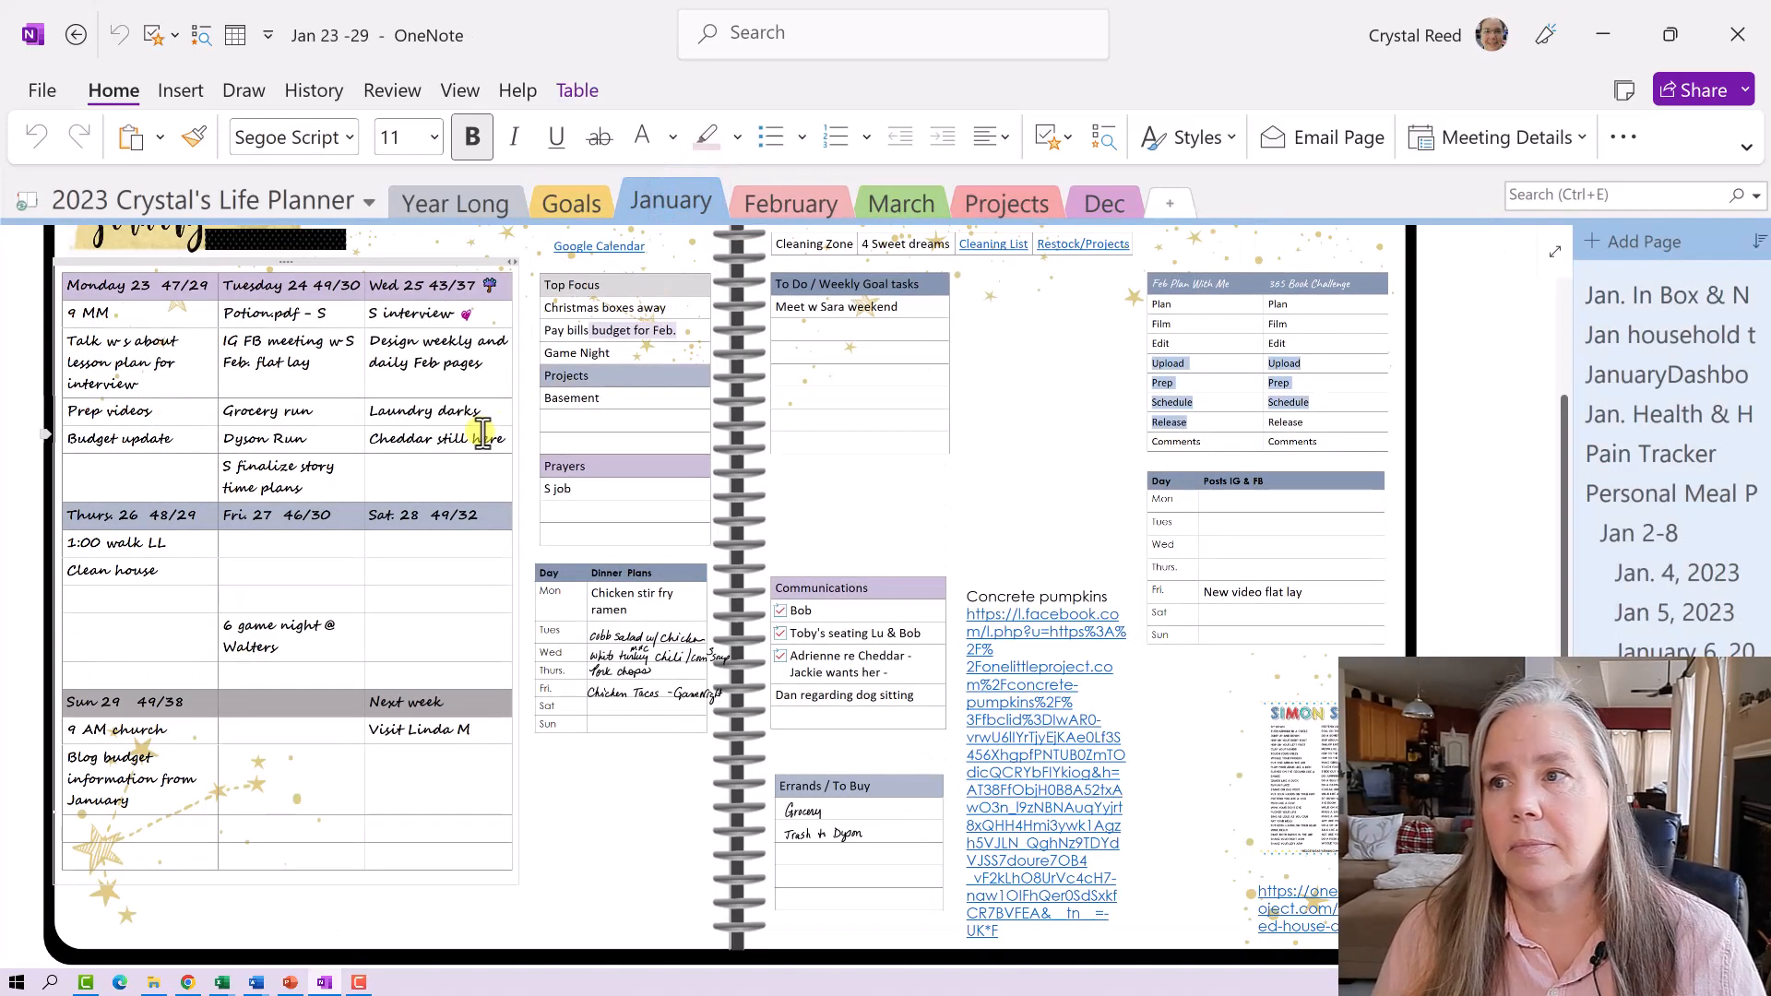
scroll(482, 433, "up", 1)
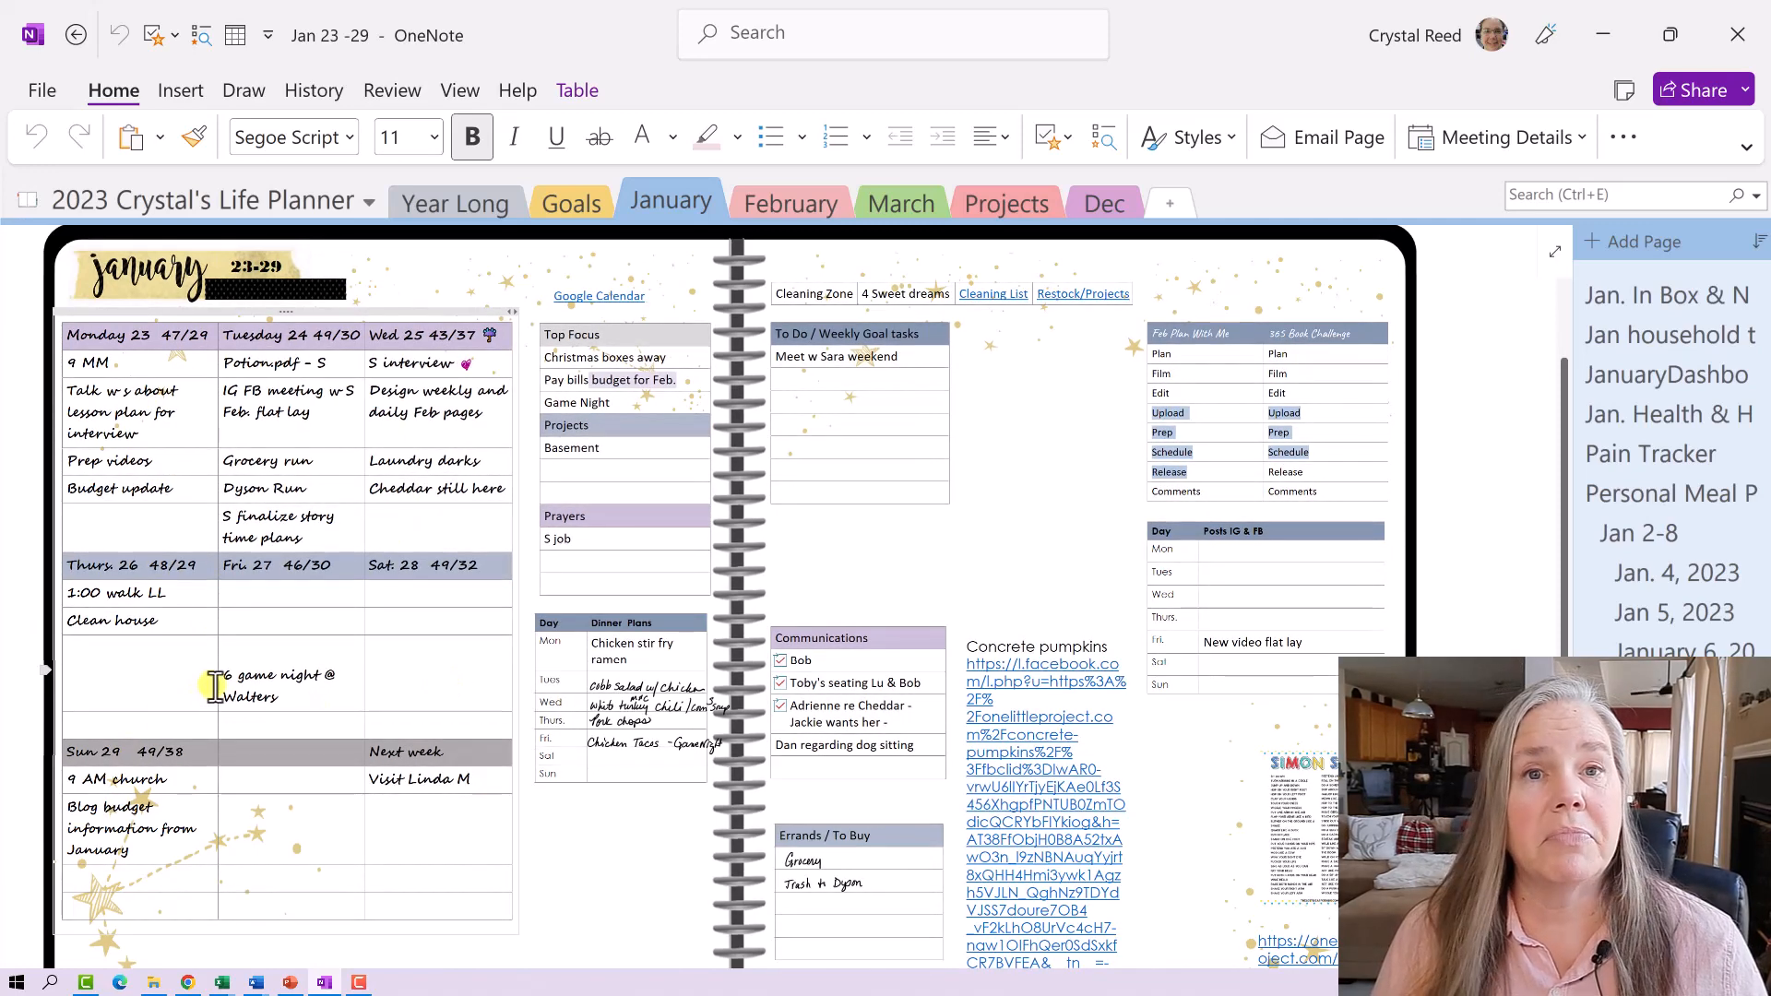
left_click(764, 205)
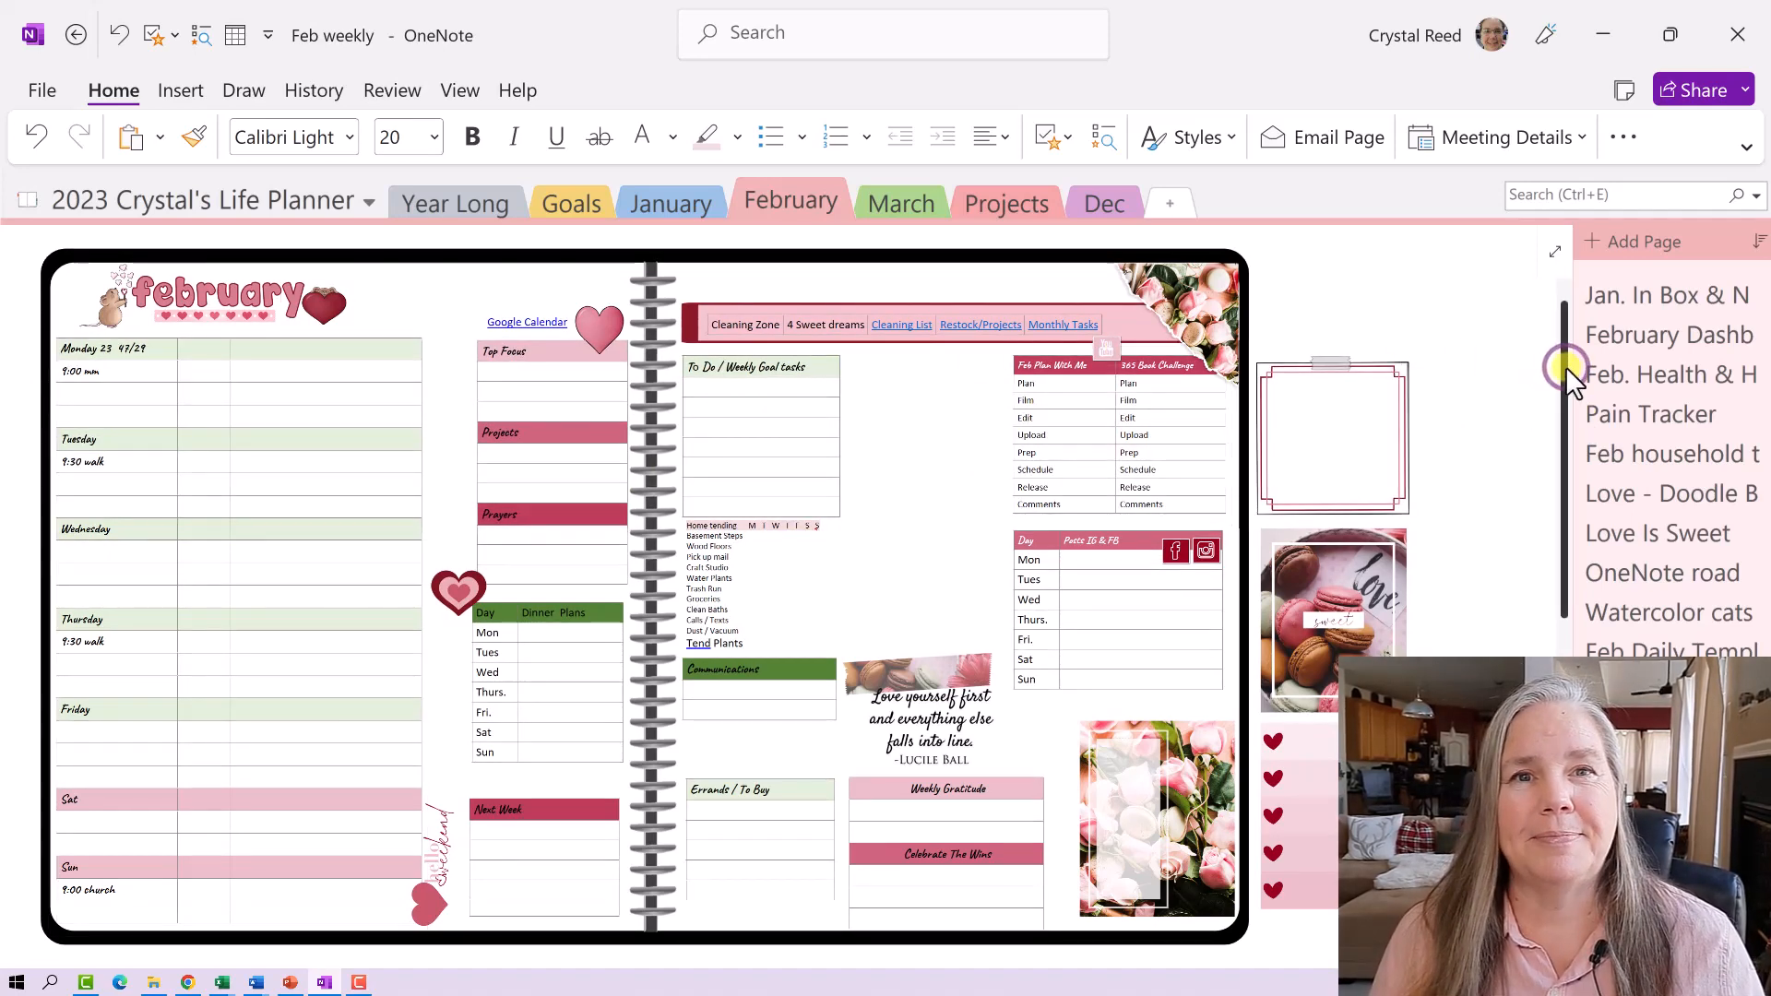
left_click_drag(1564, 367, 1582, 745)
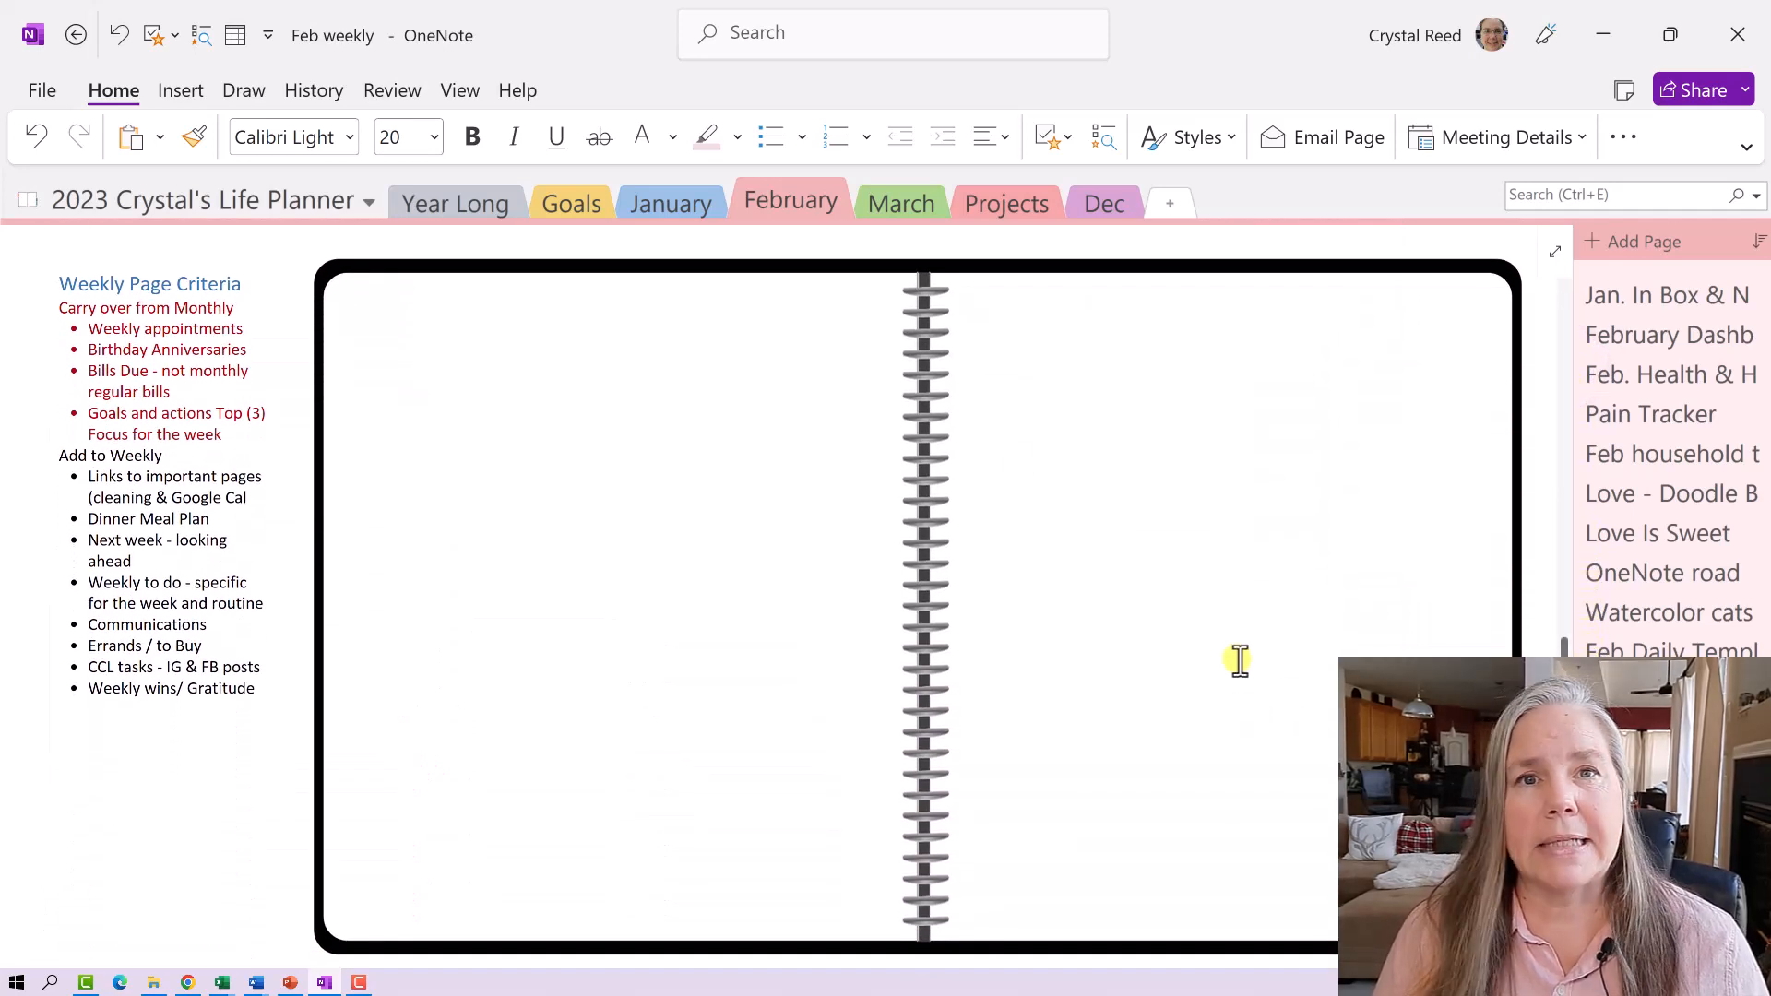
- Insert a blank three-column, 8-row table at the top of the notebook's left page
left_click(369, 311)
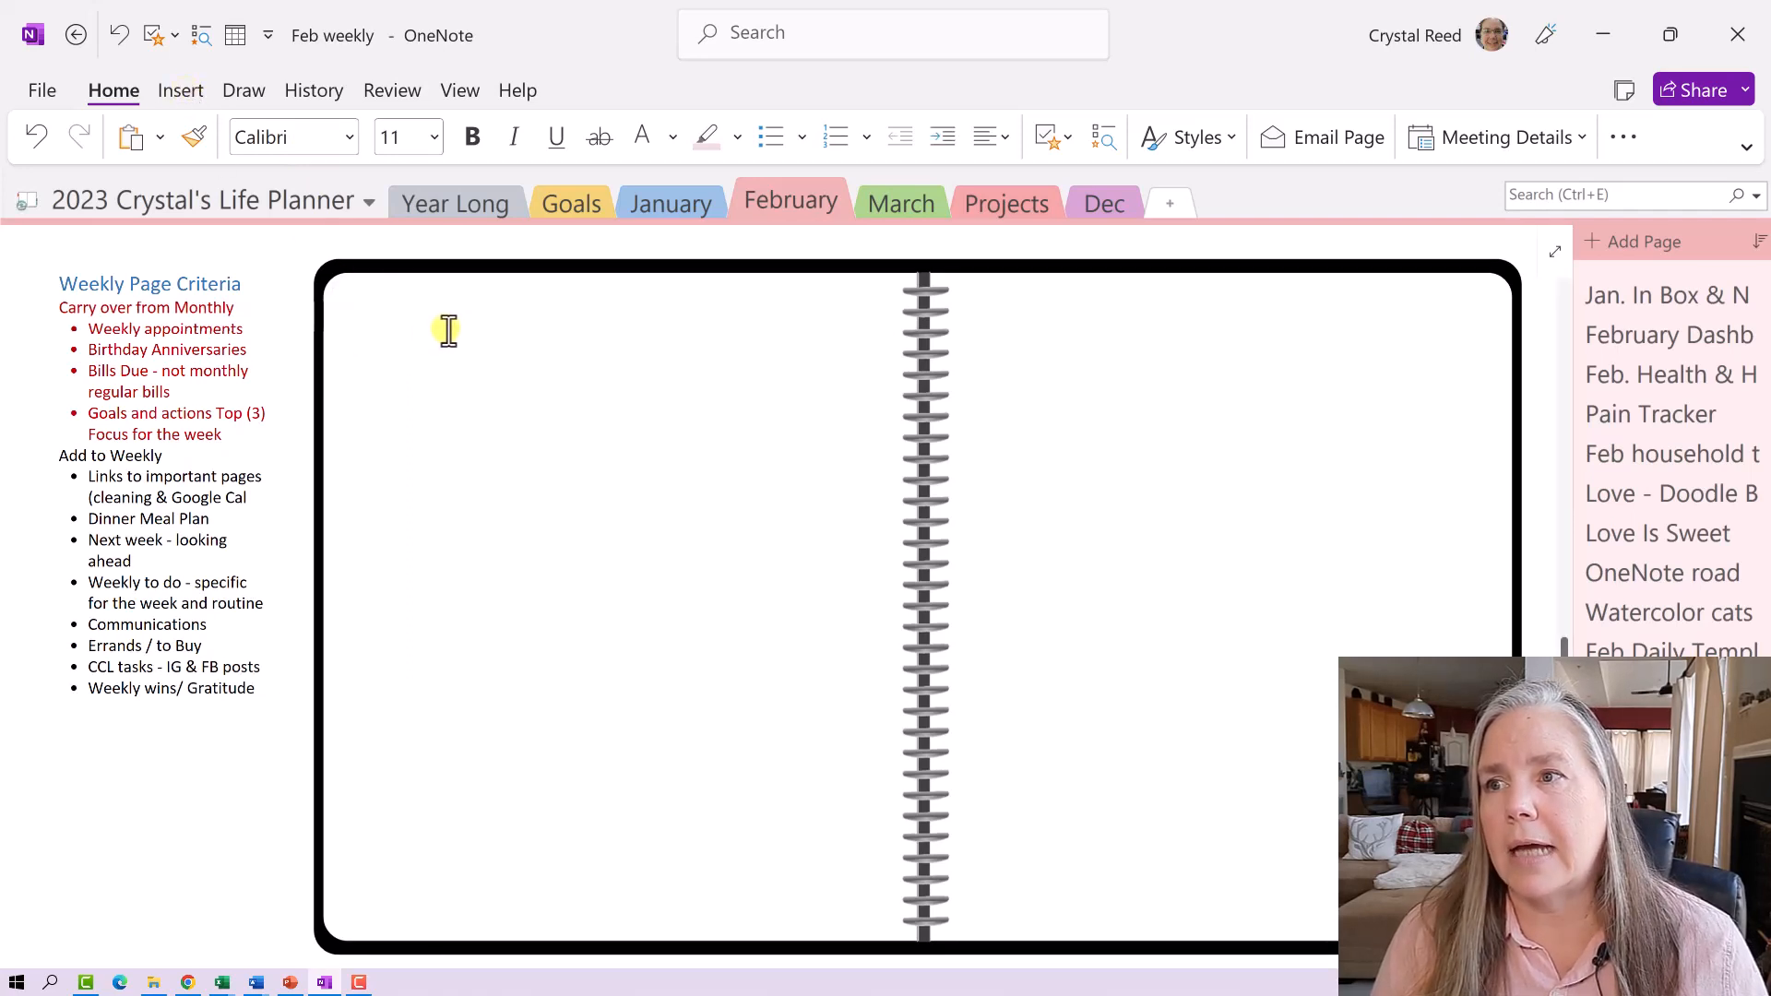
left_click(370, 321)
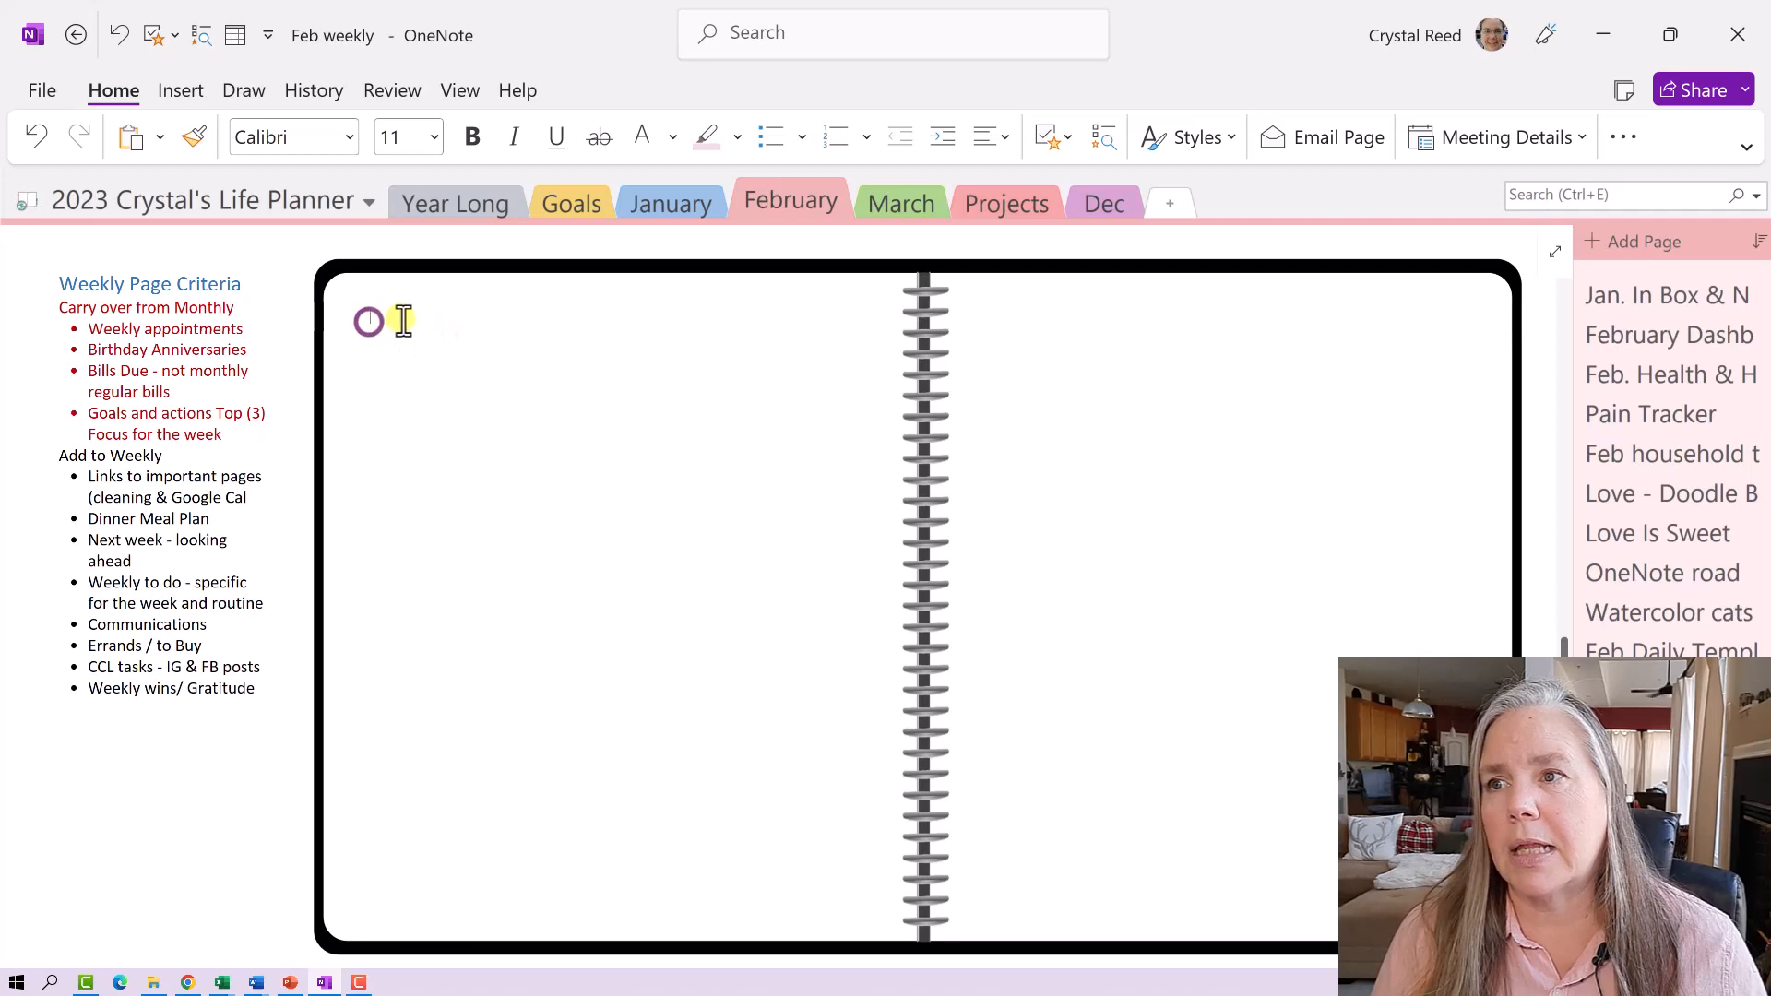
left_click(185, 89)
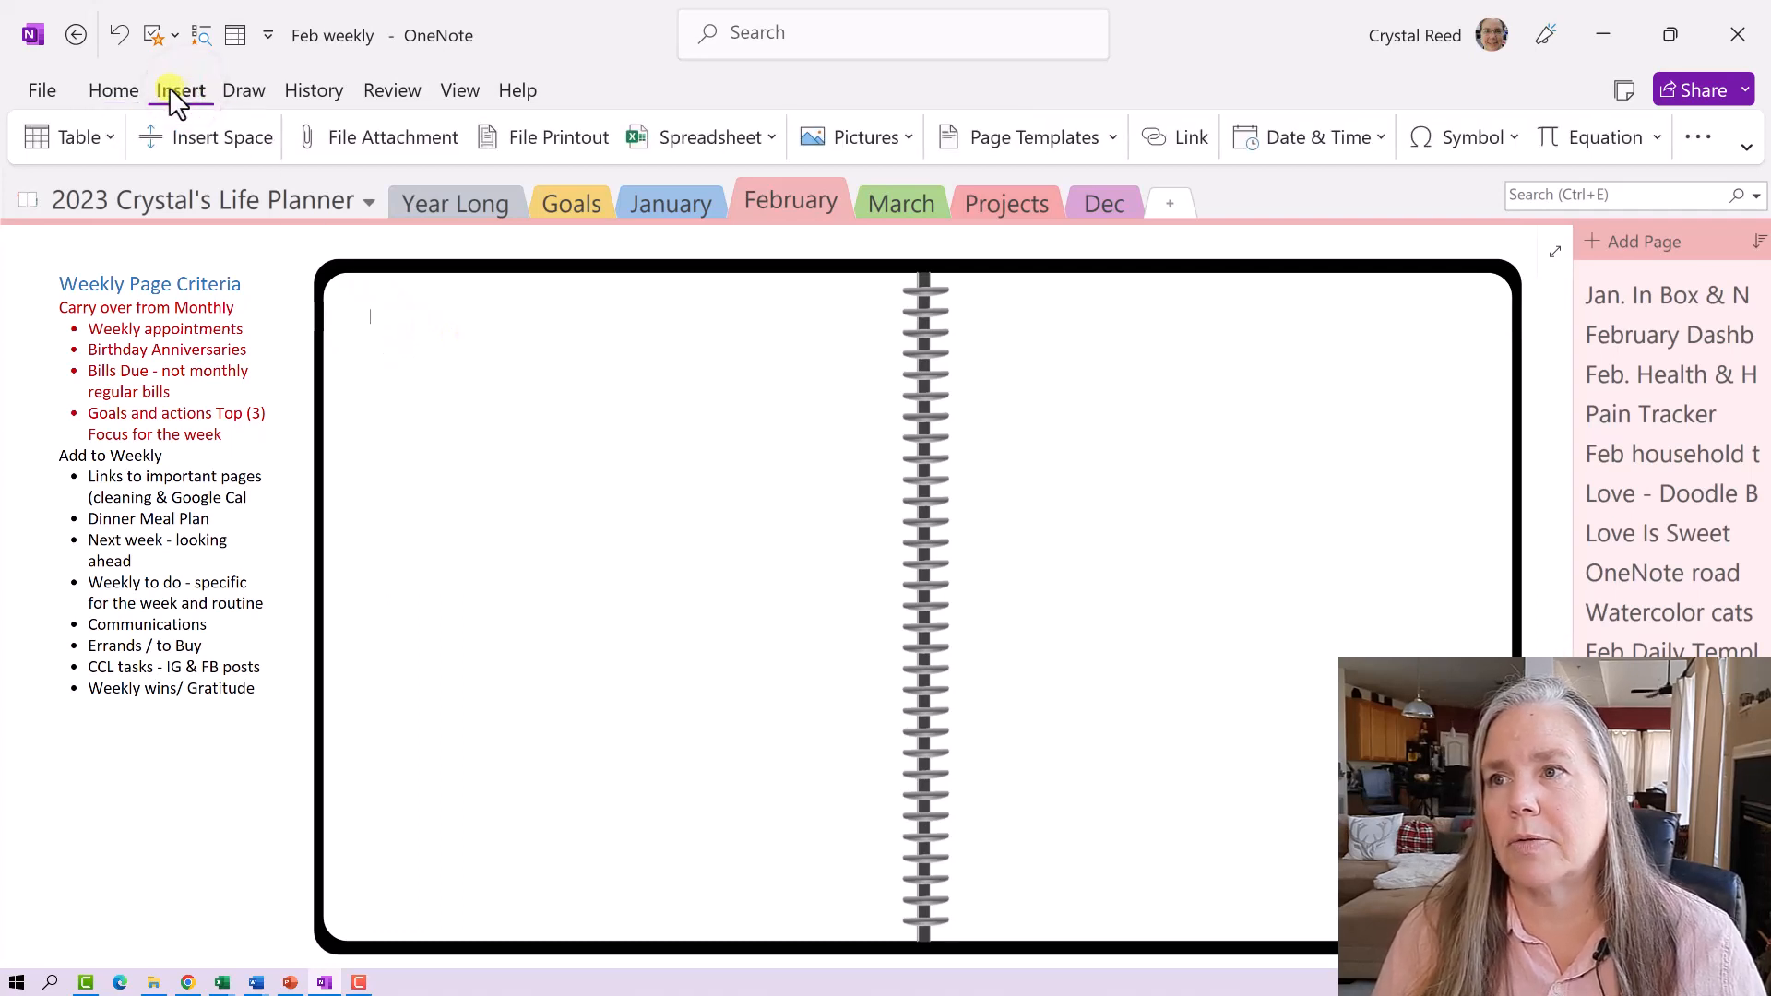
left_click(107, 134)
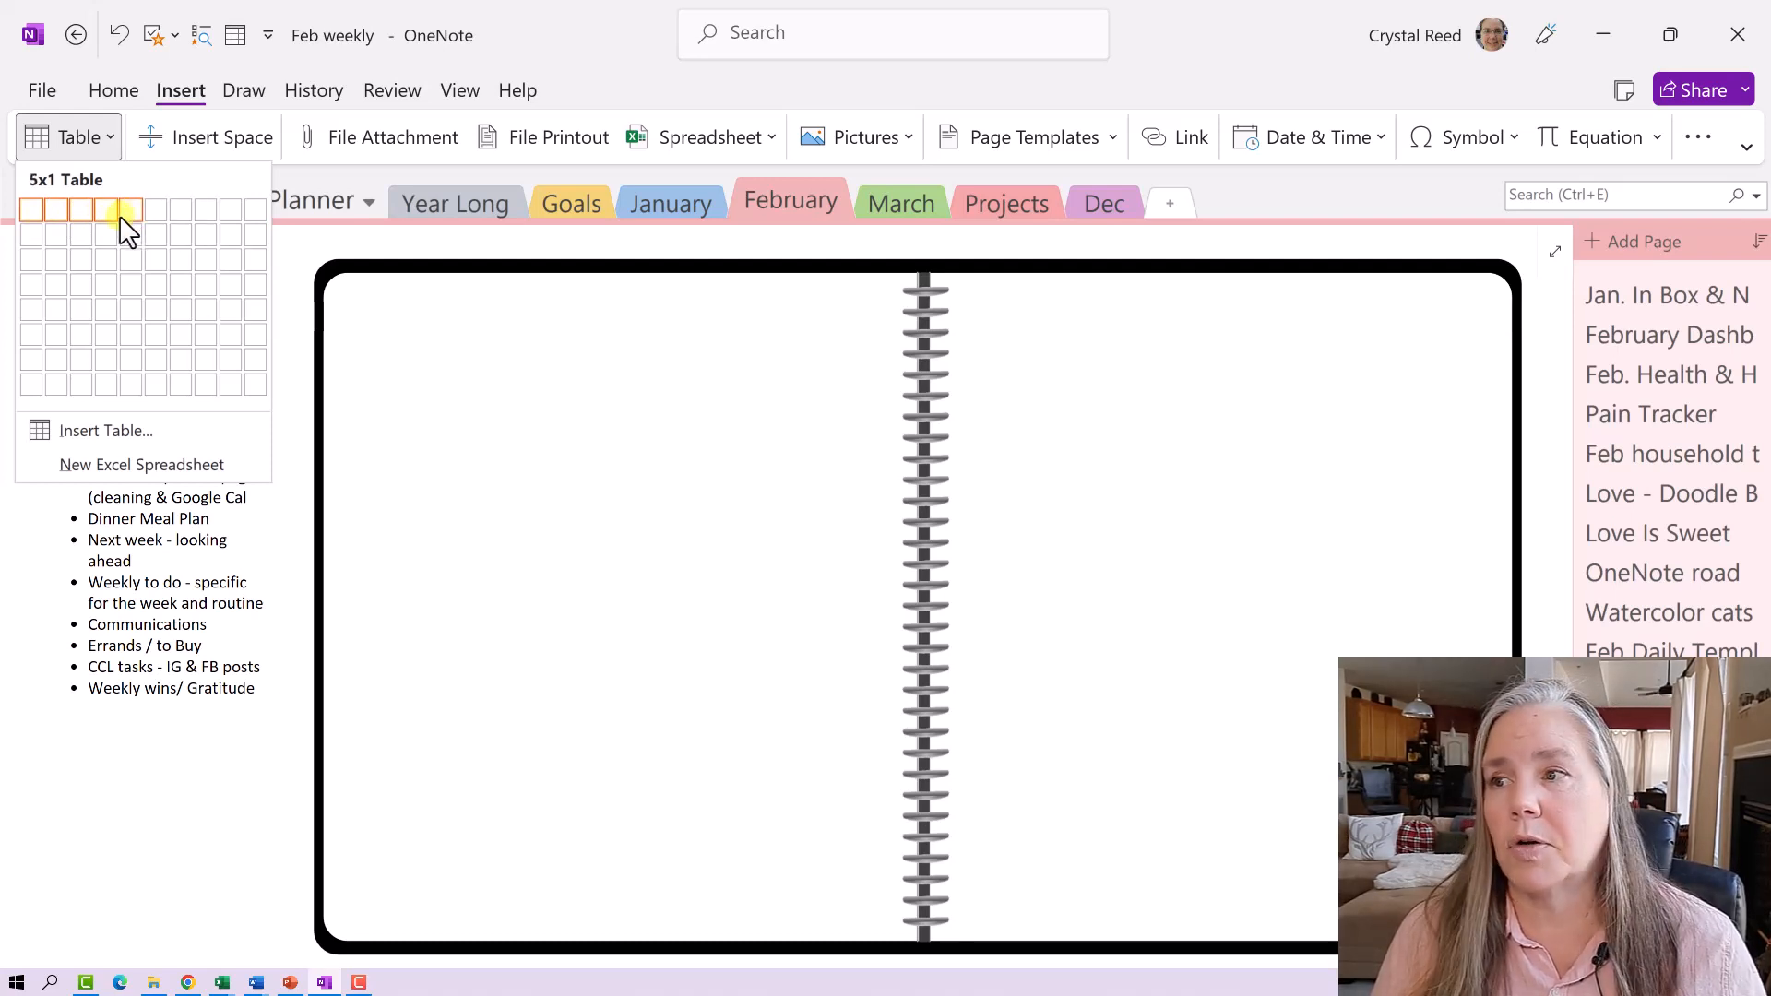
left_click(87, 384)
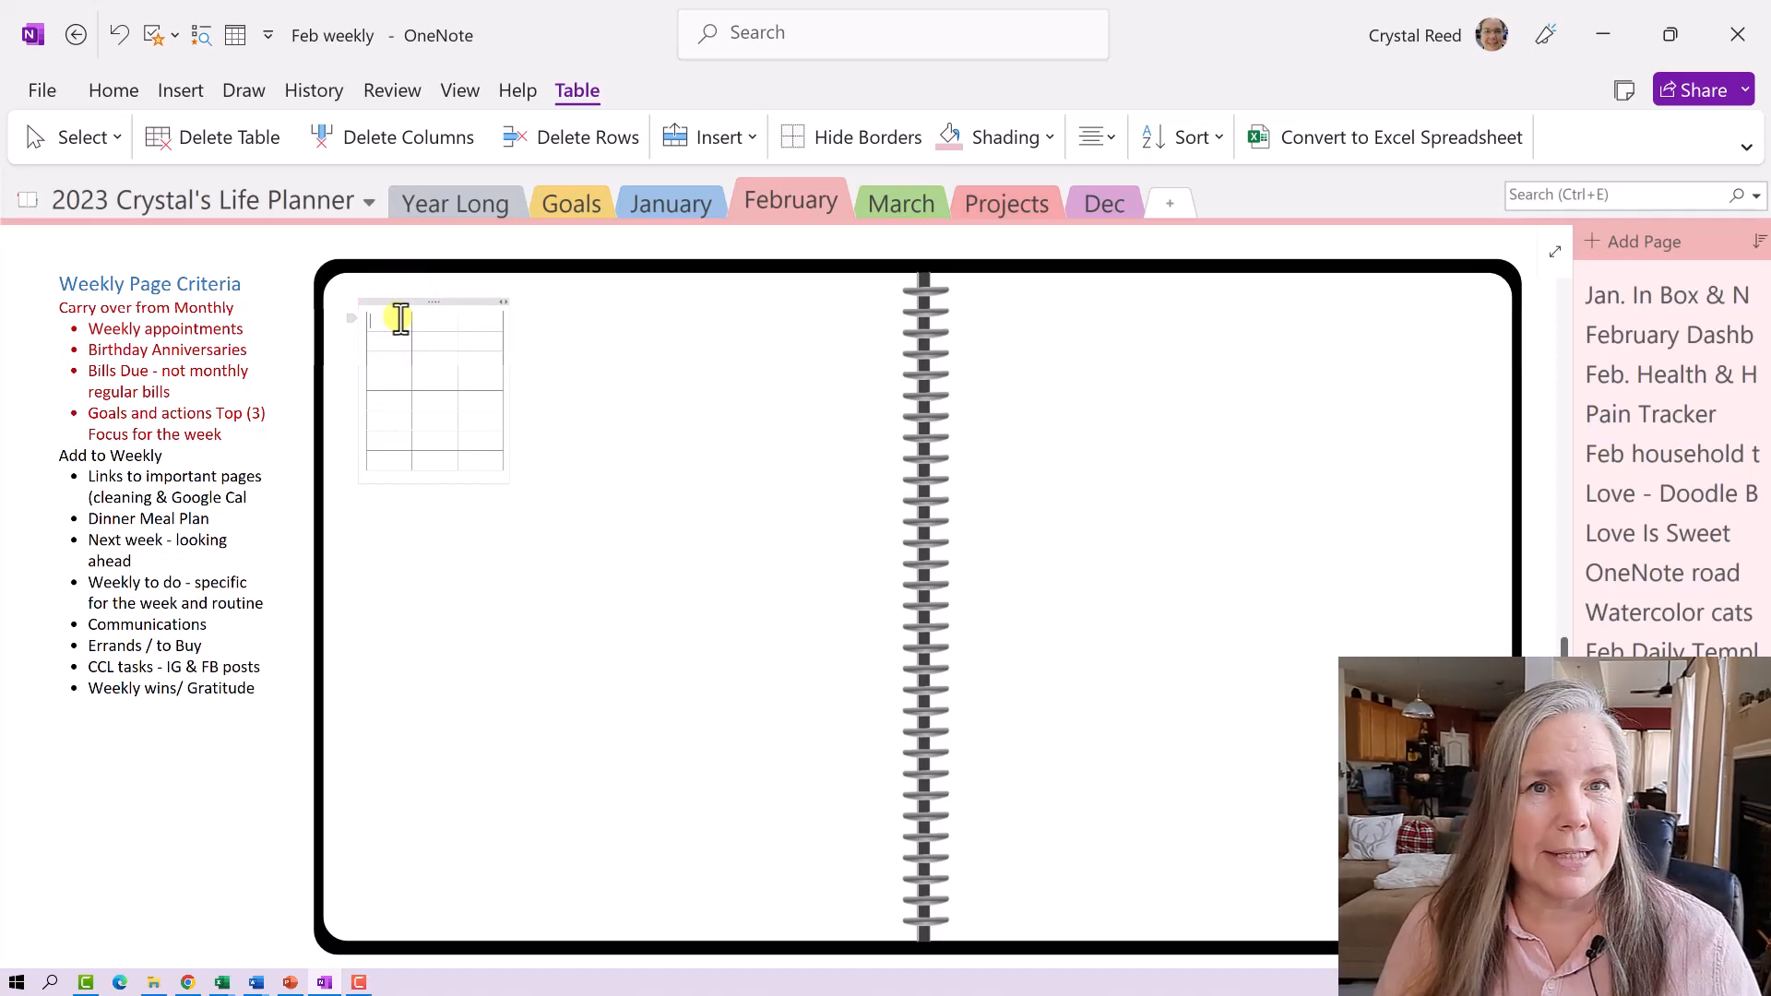
- Type Monday in the first cell, then widen the table and move it to the top-left corner
type("Mo")
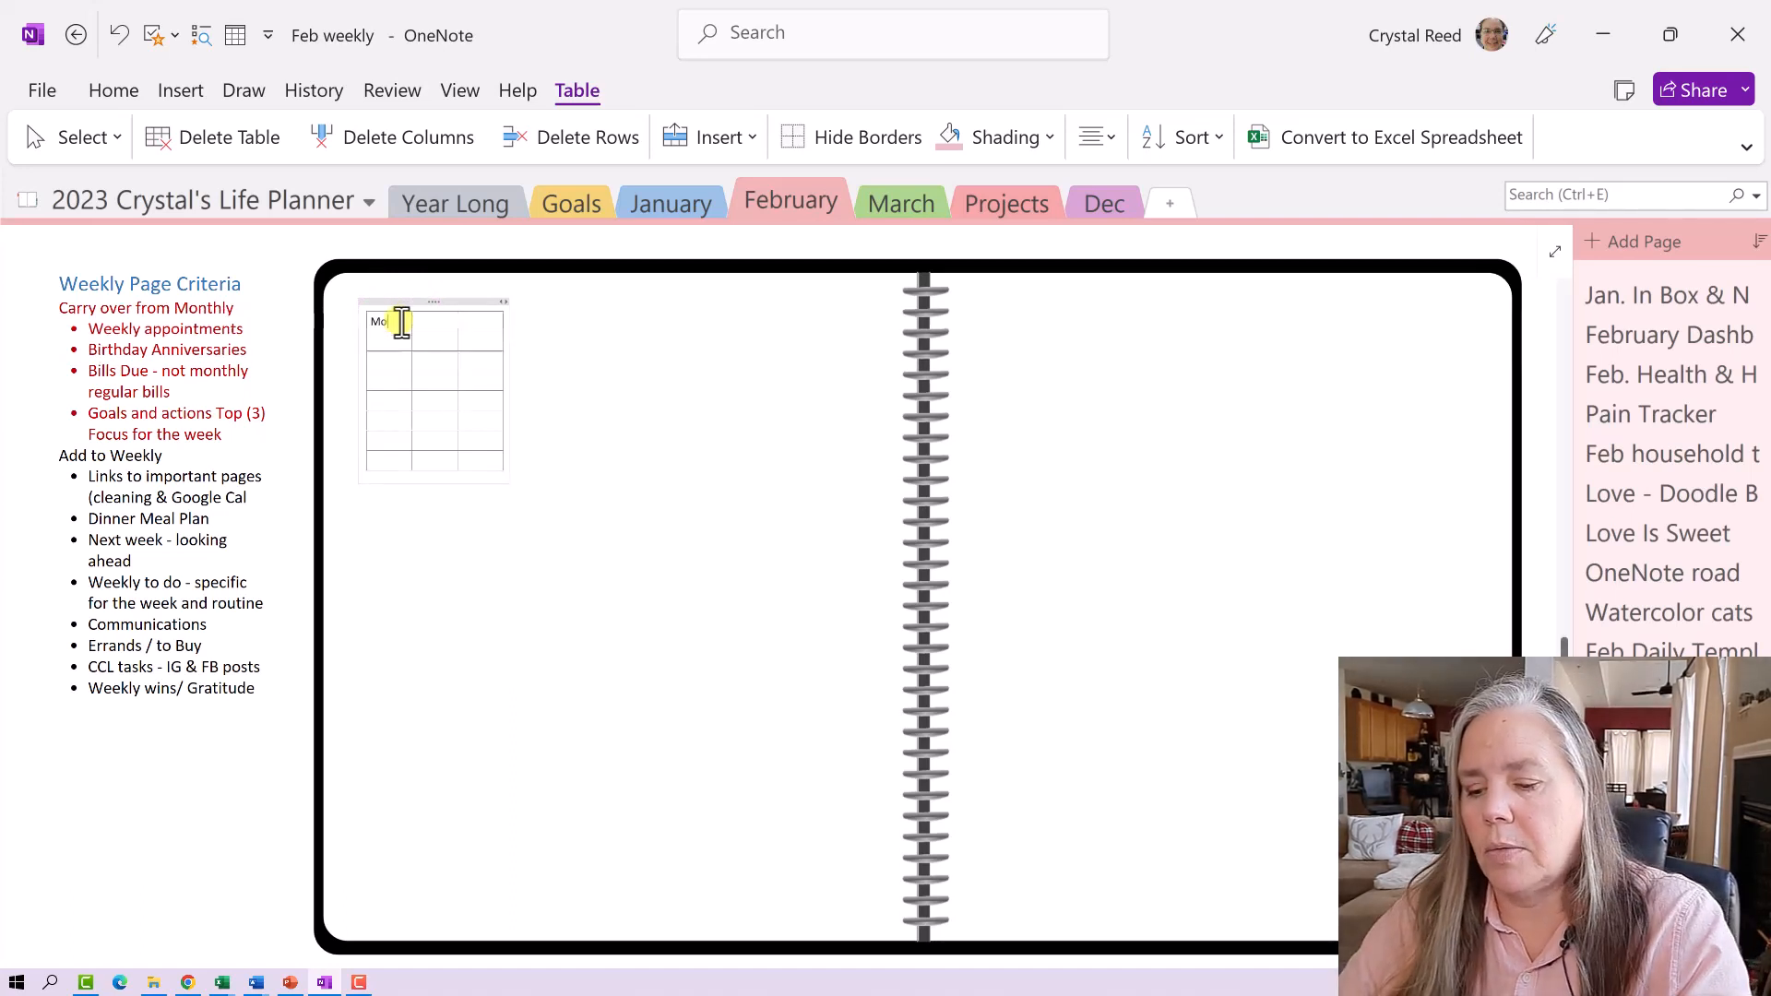
type("nday")
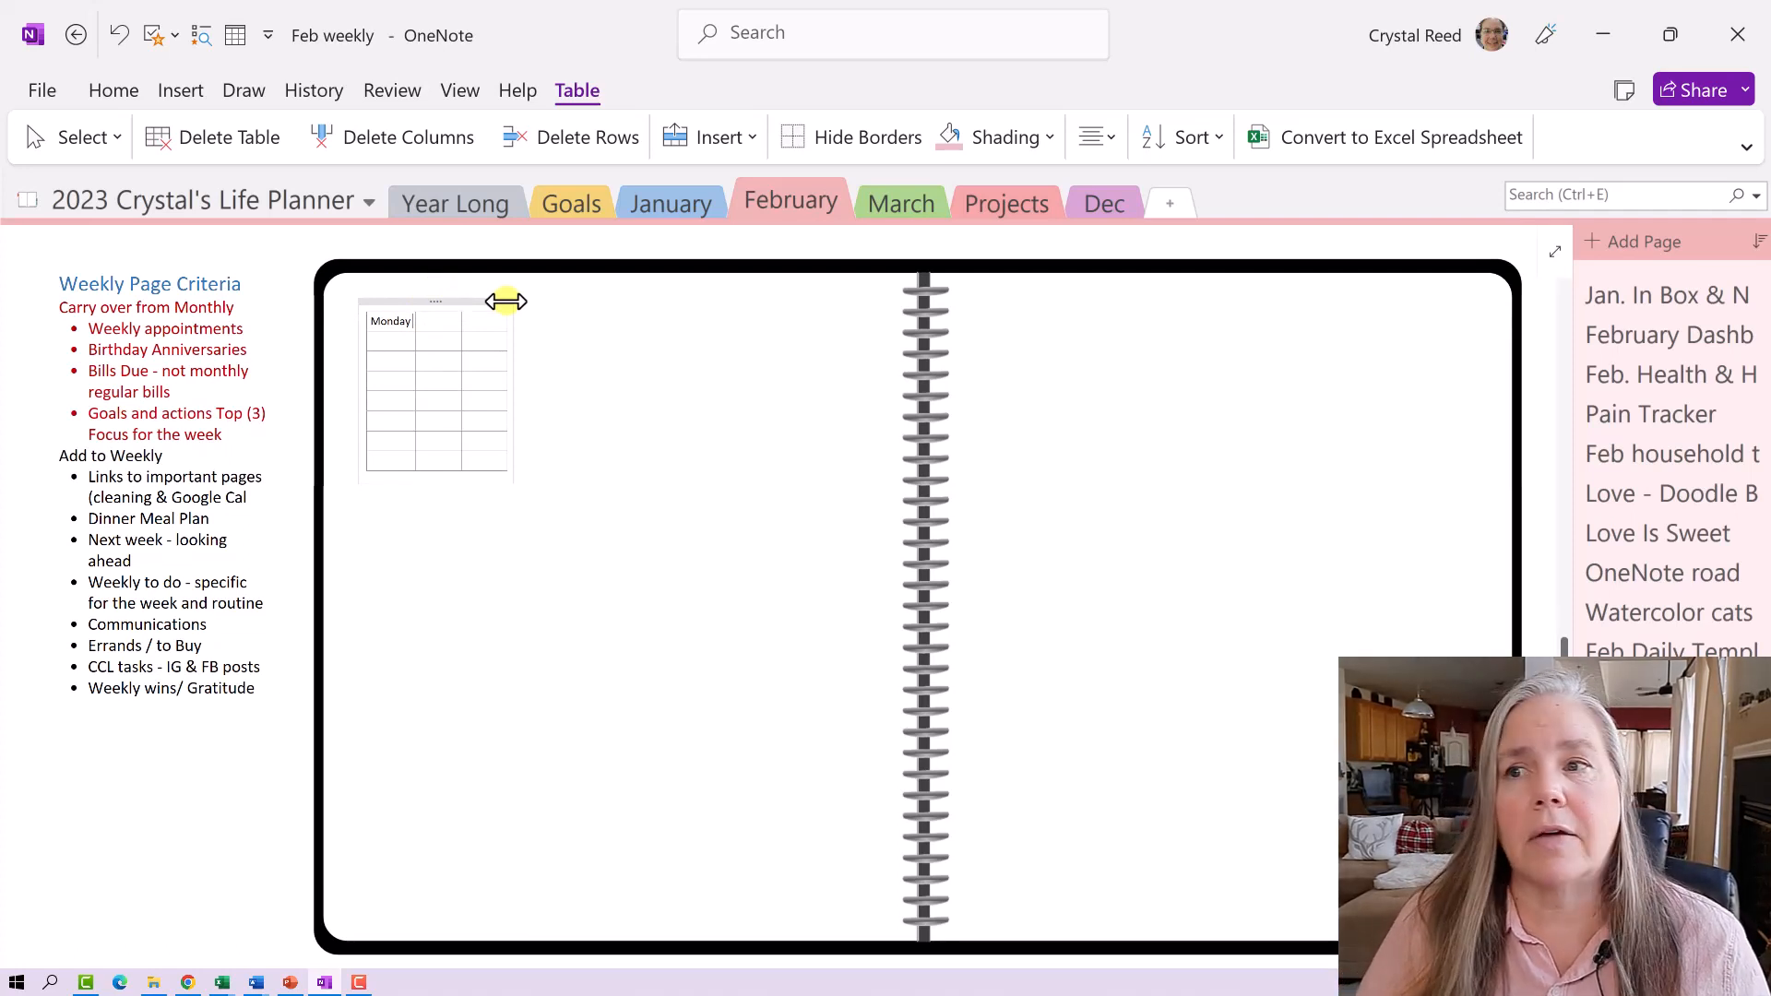
left_click(506, 301)
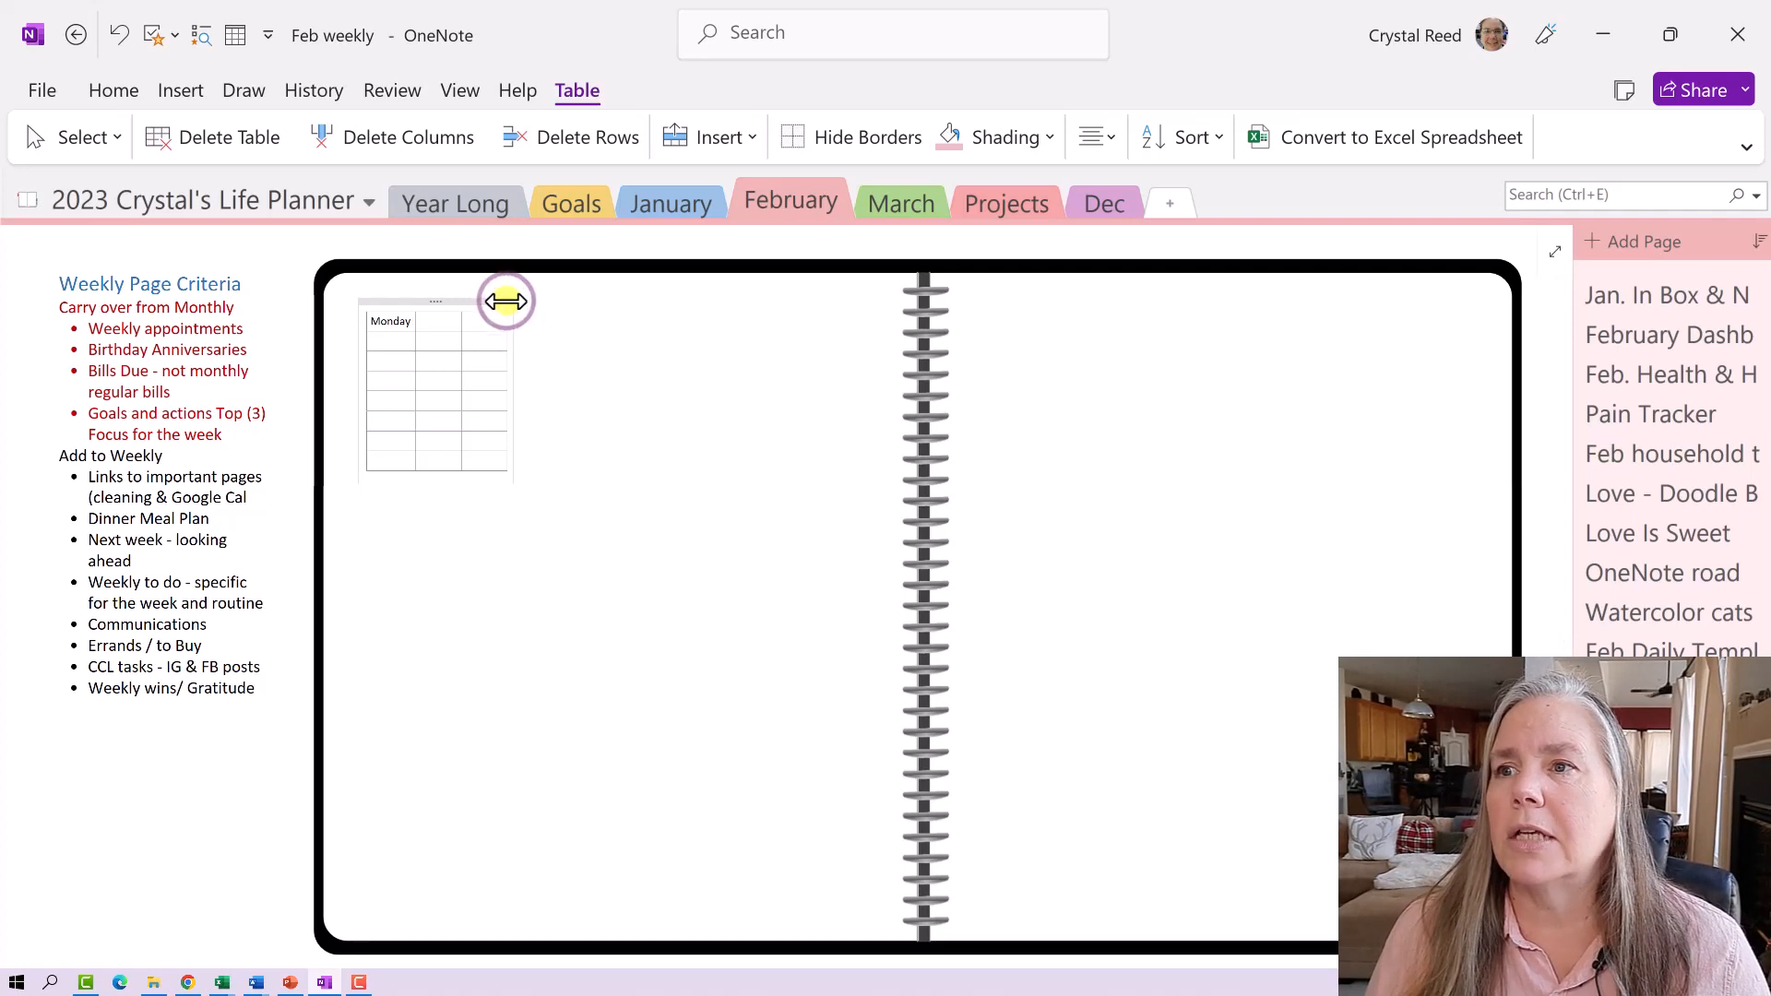
left_click_drag(505, 301, 693, 286)
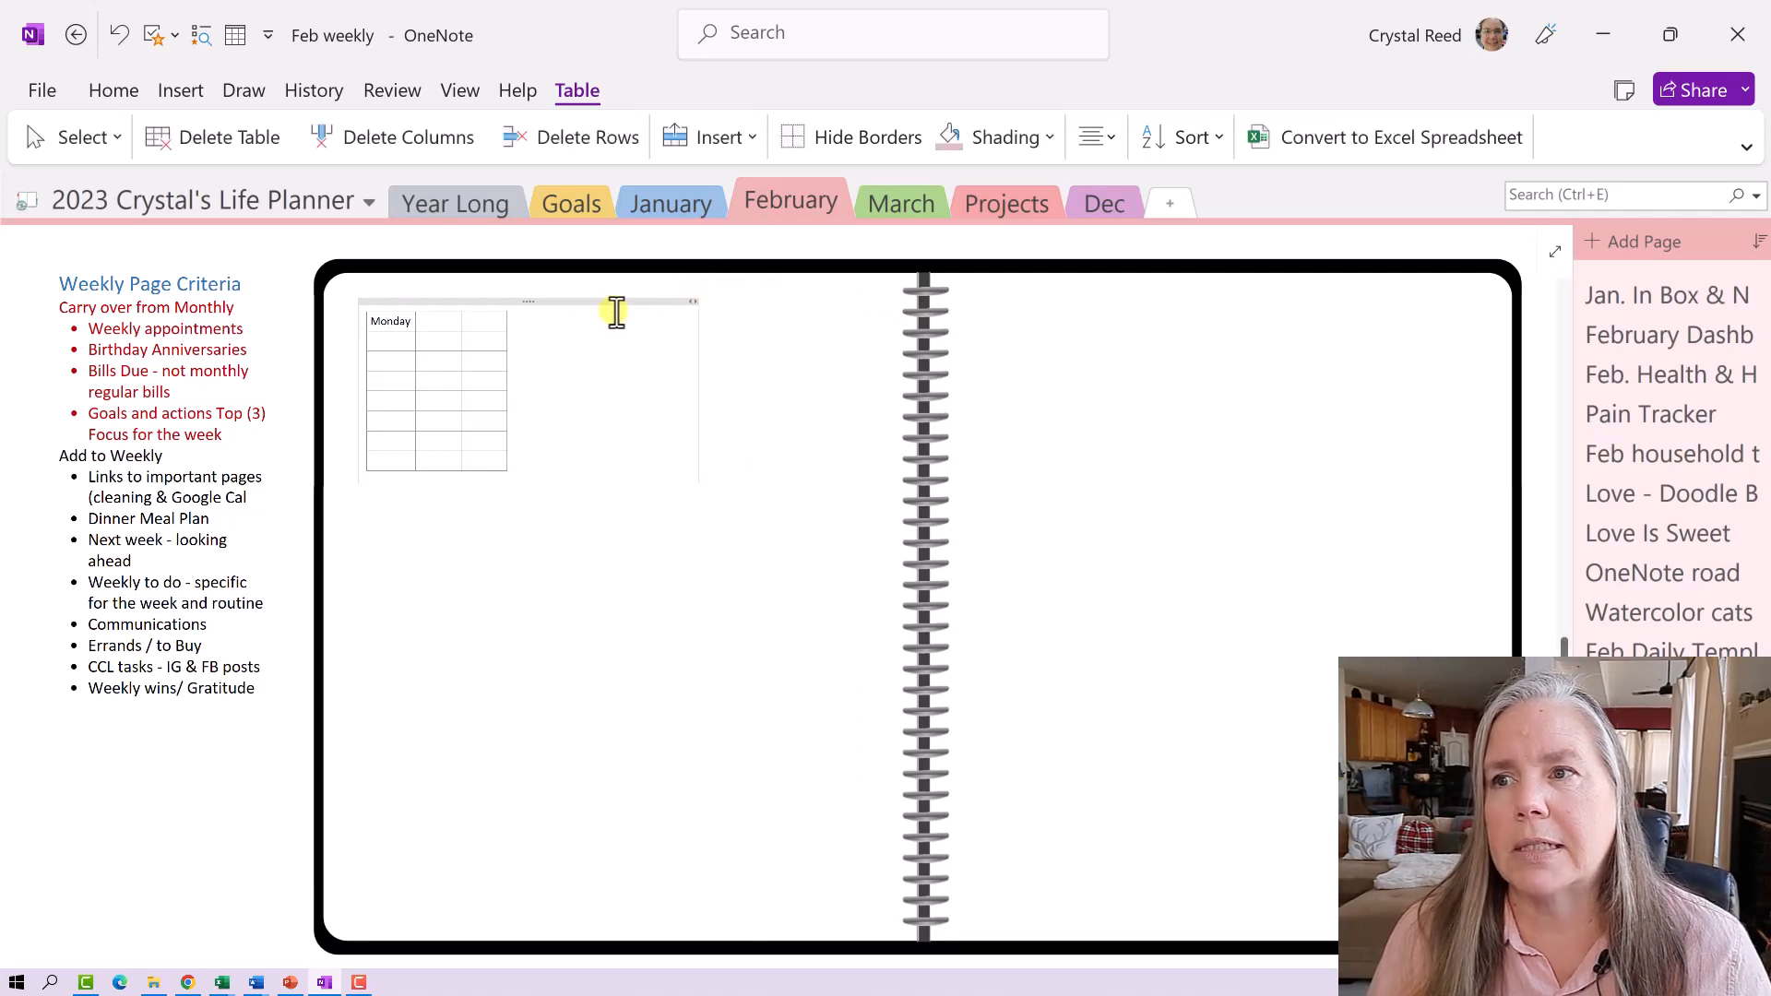
left_click(519, 303)
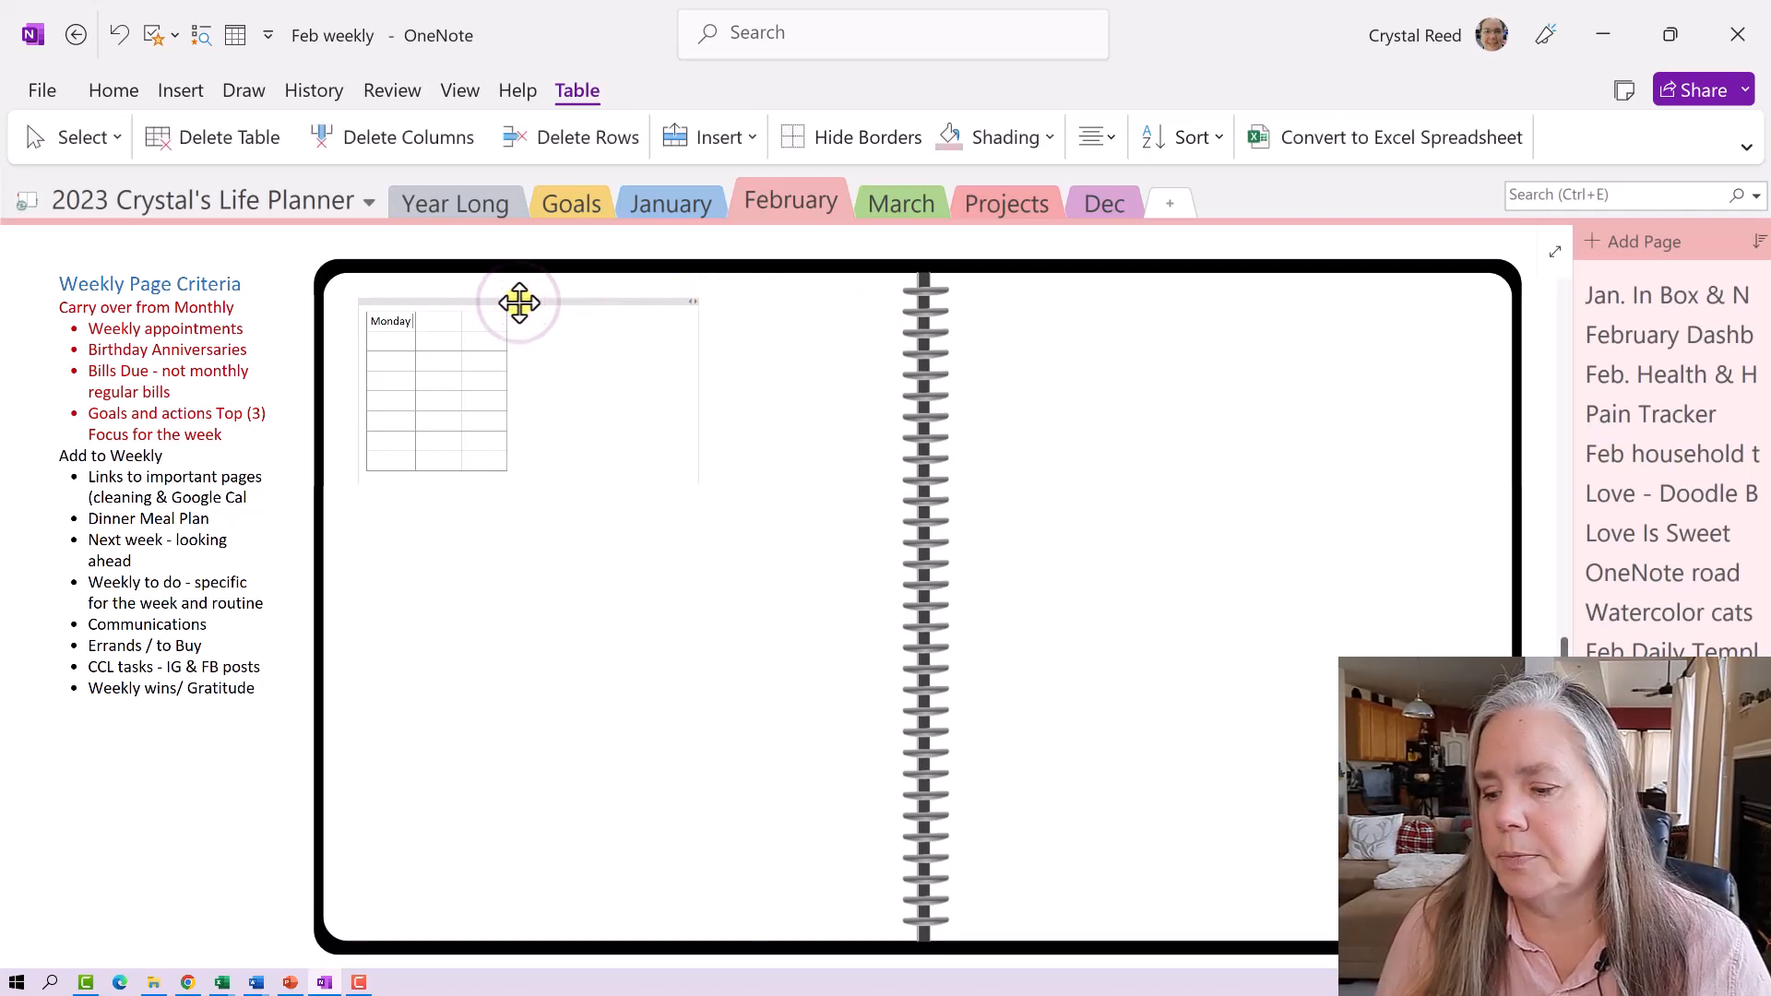
left_click_drag(520, 302, 482, 324)
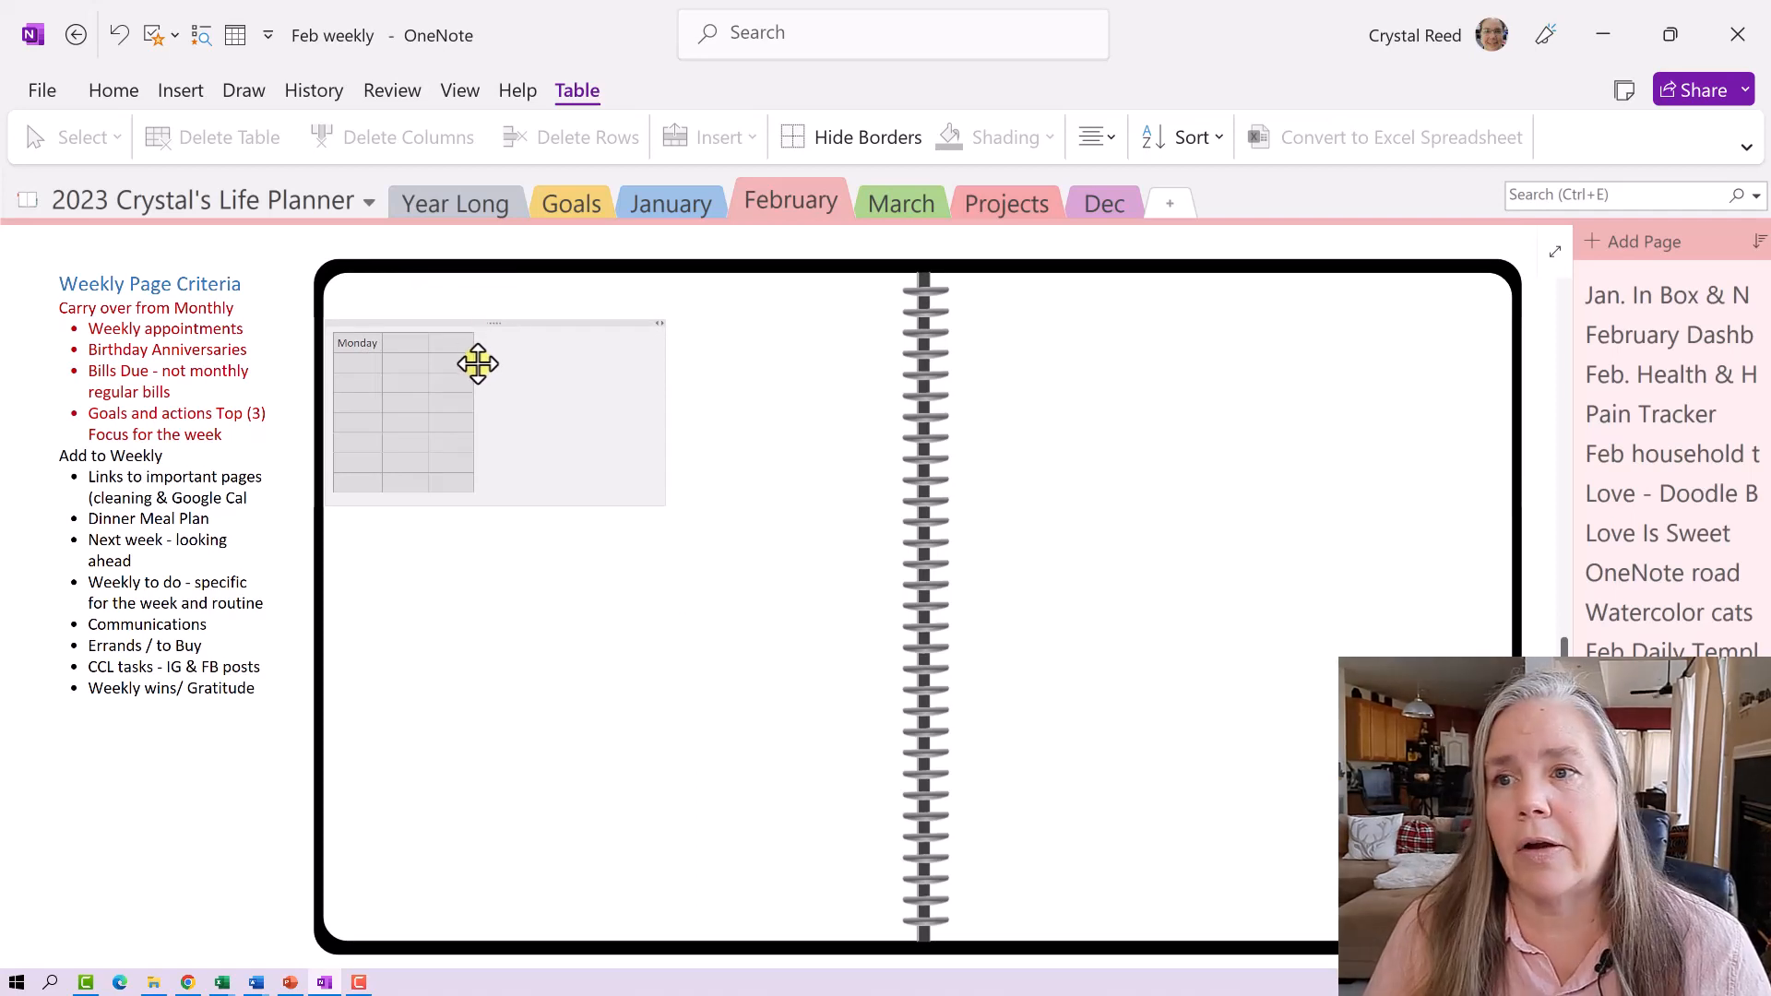
left_click(377, 347)
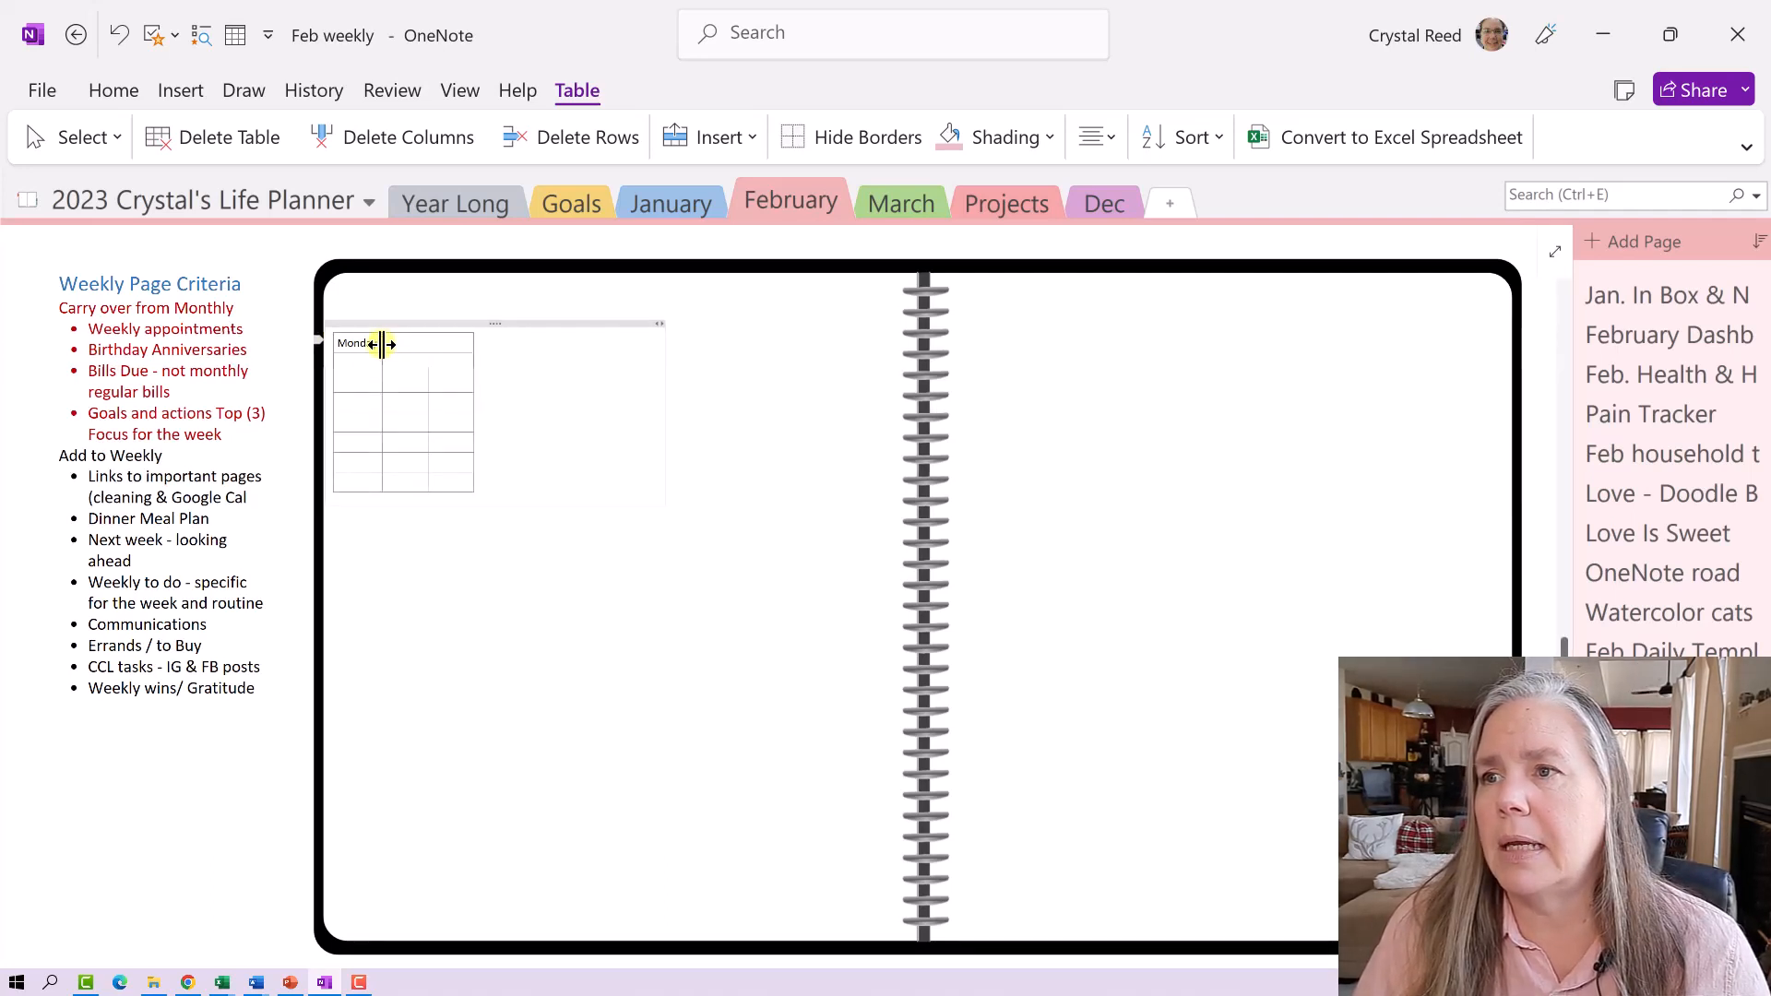
left_click_drag(385, 343, 407, 344)
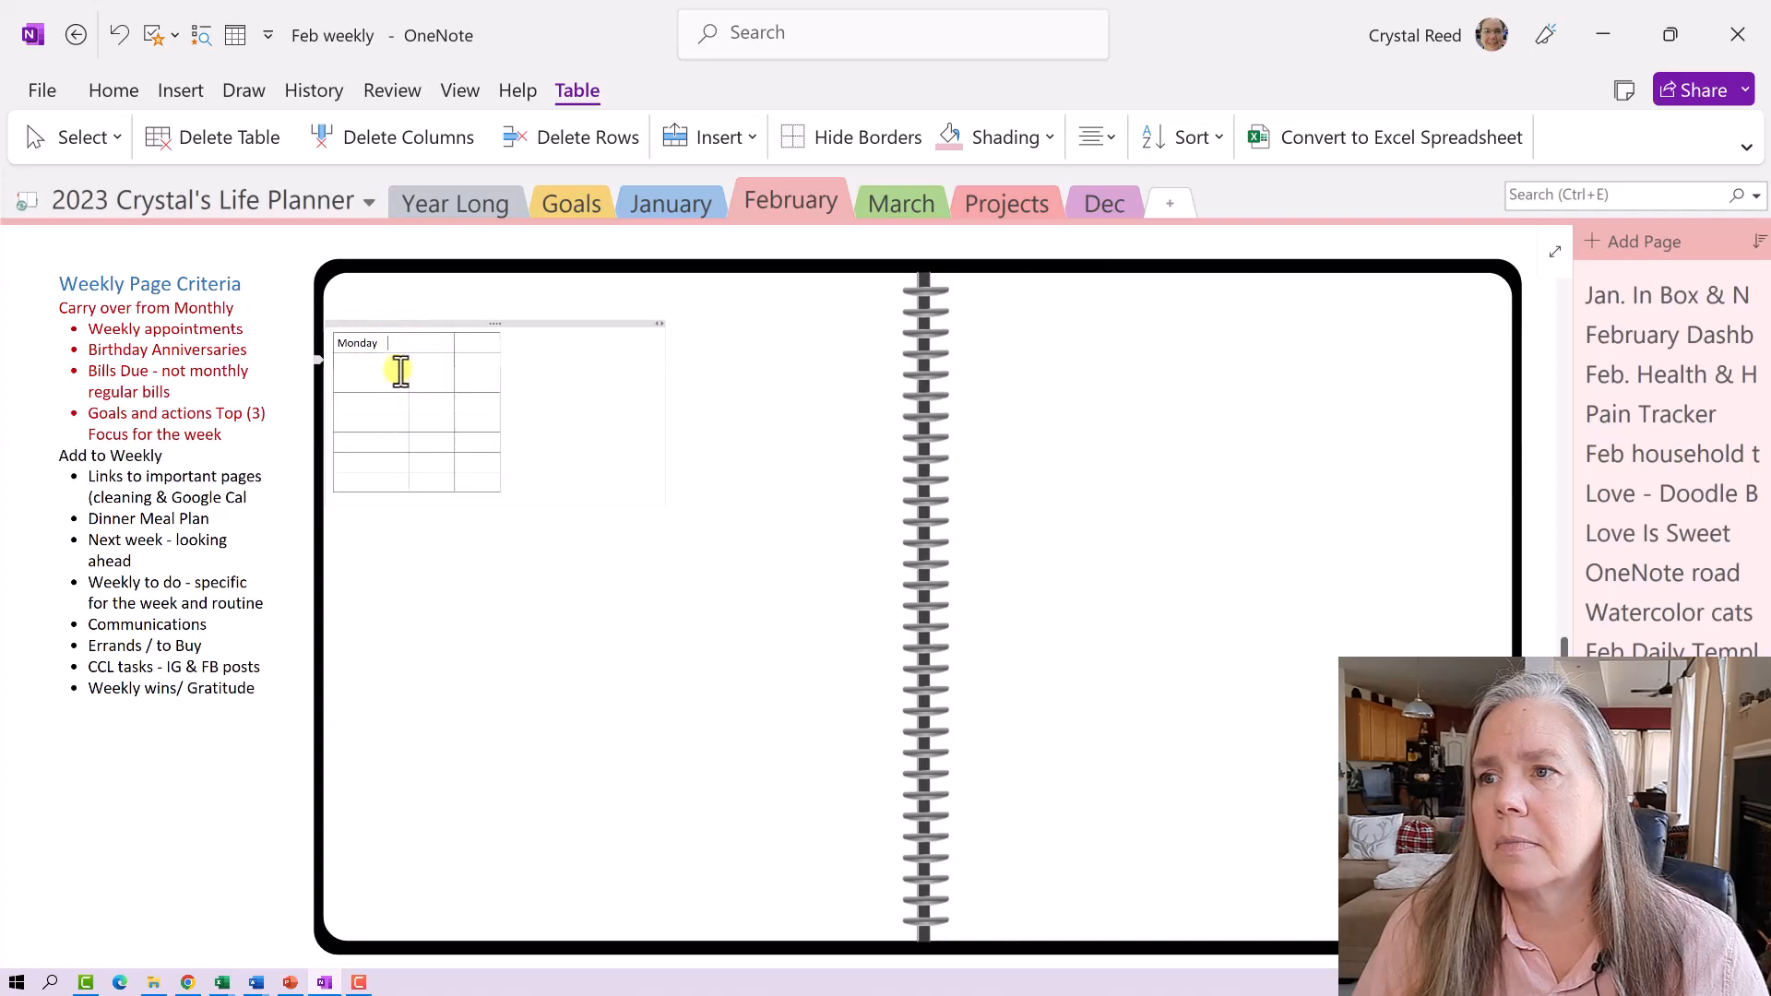
- Add 30 and a Task /notes header to the top row, widening the Task /notes column
type("30")
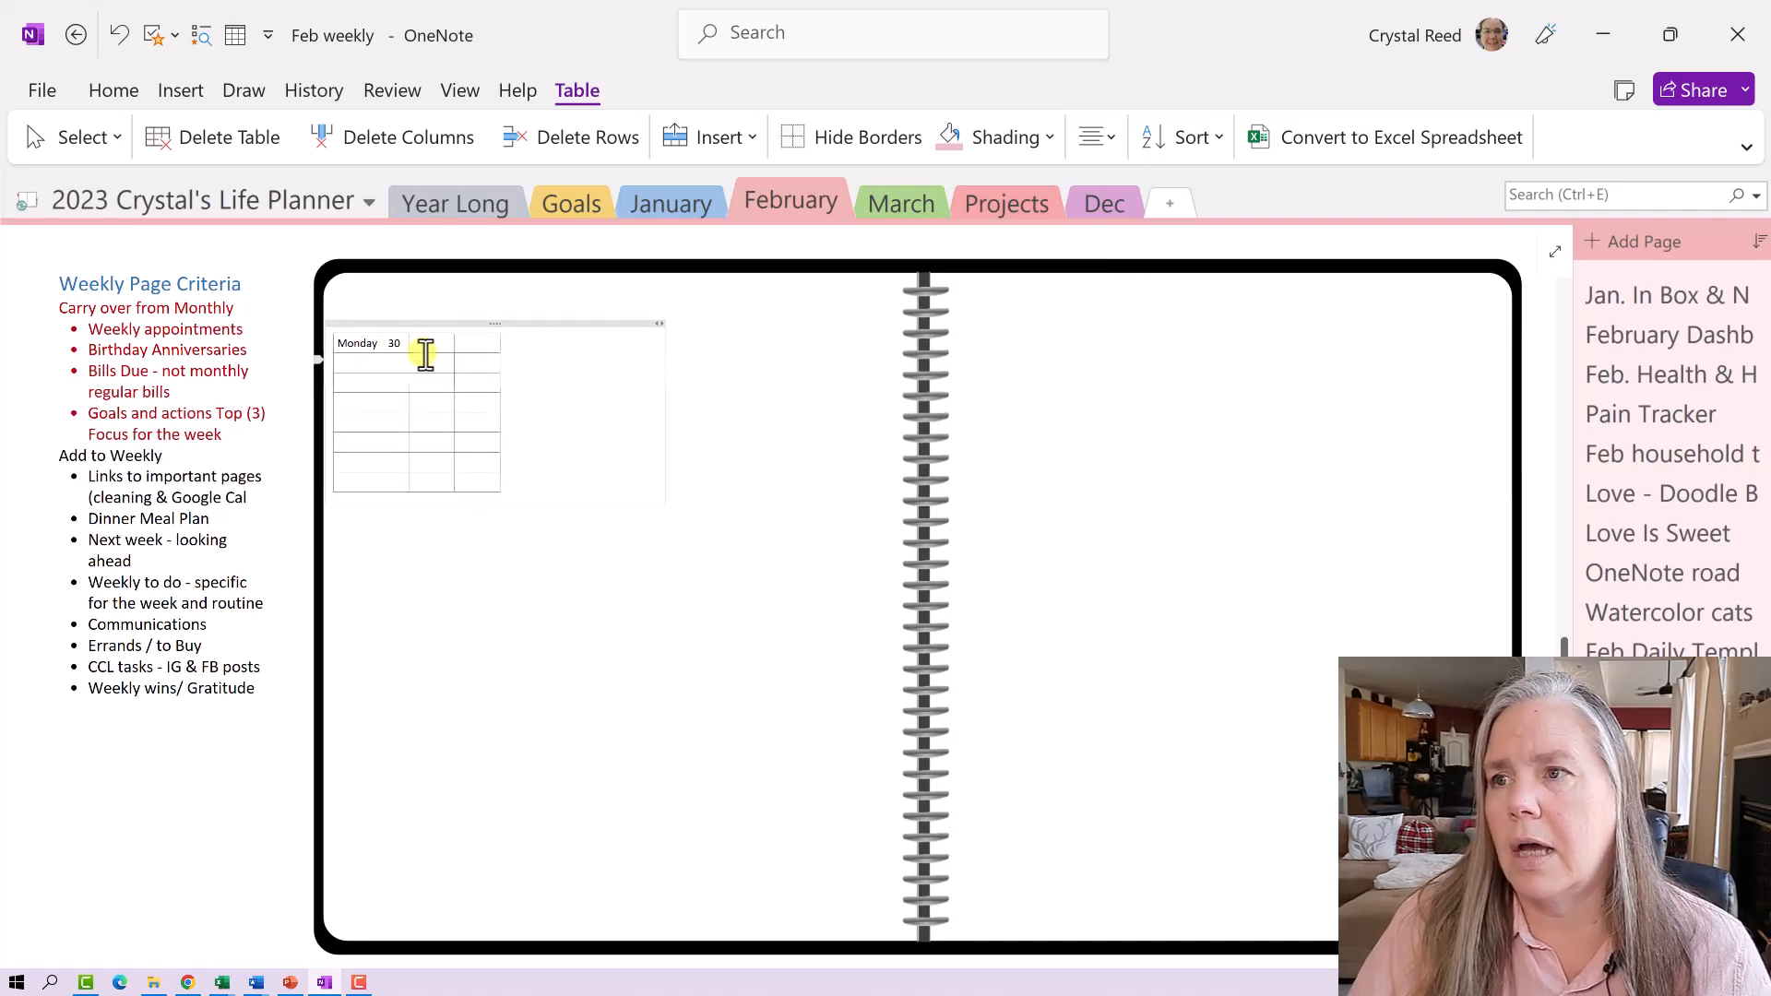
left_click(426, 346)
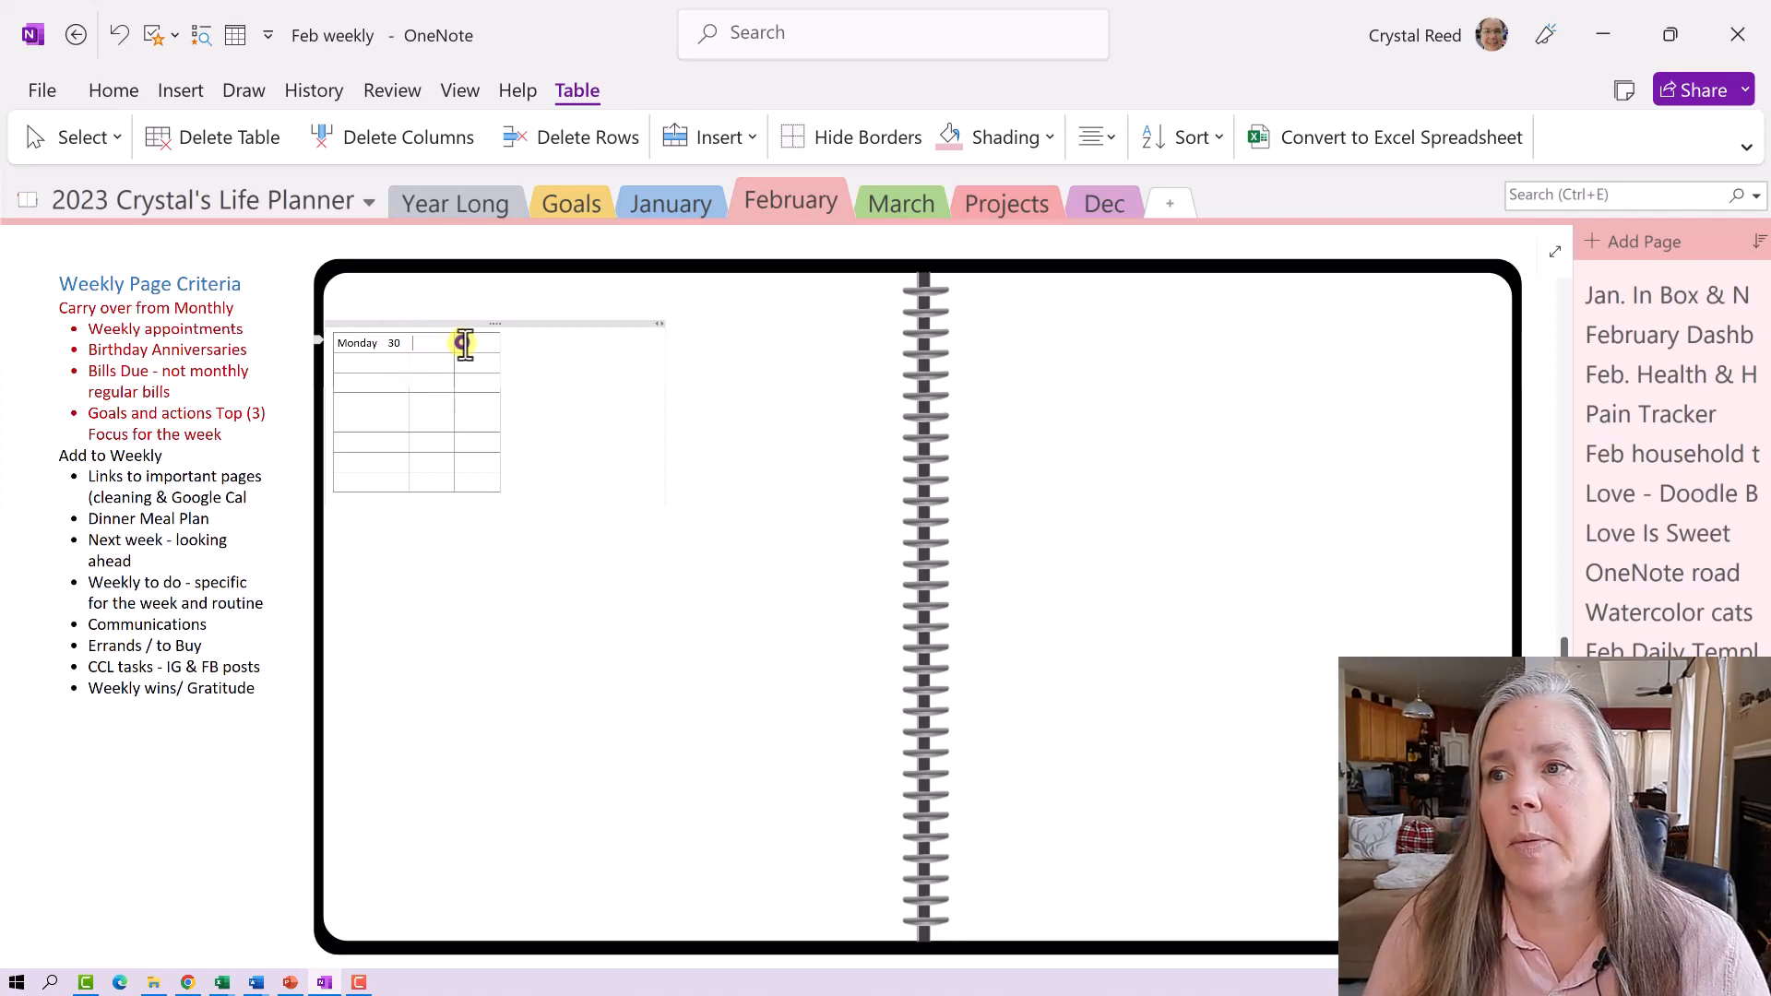
left_click(460, 346)
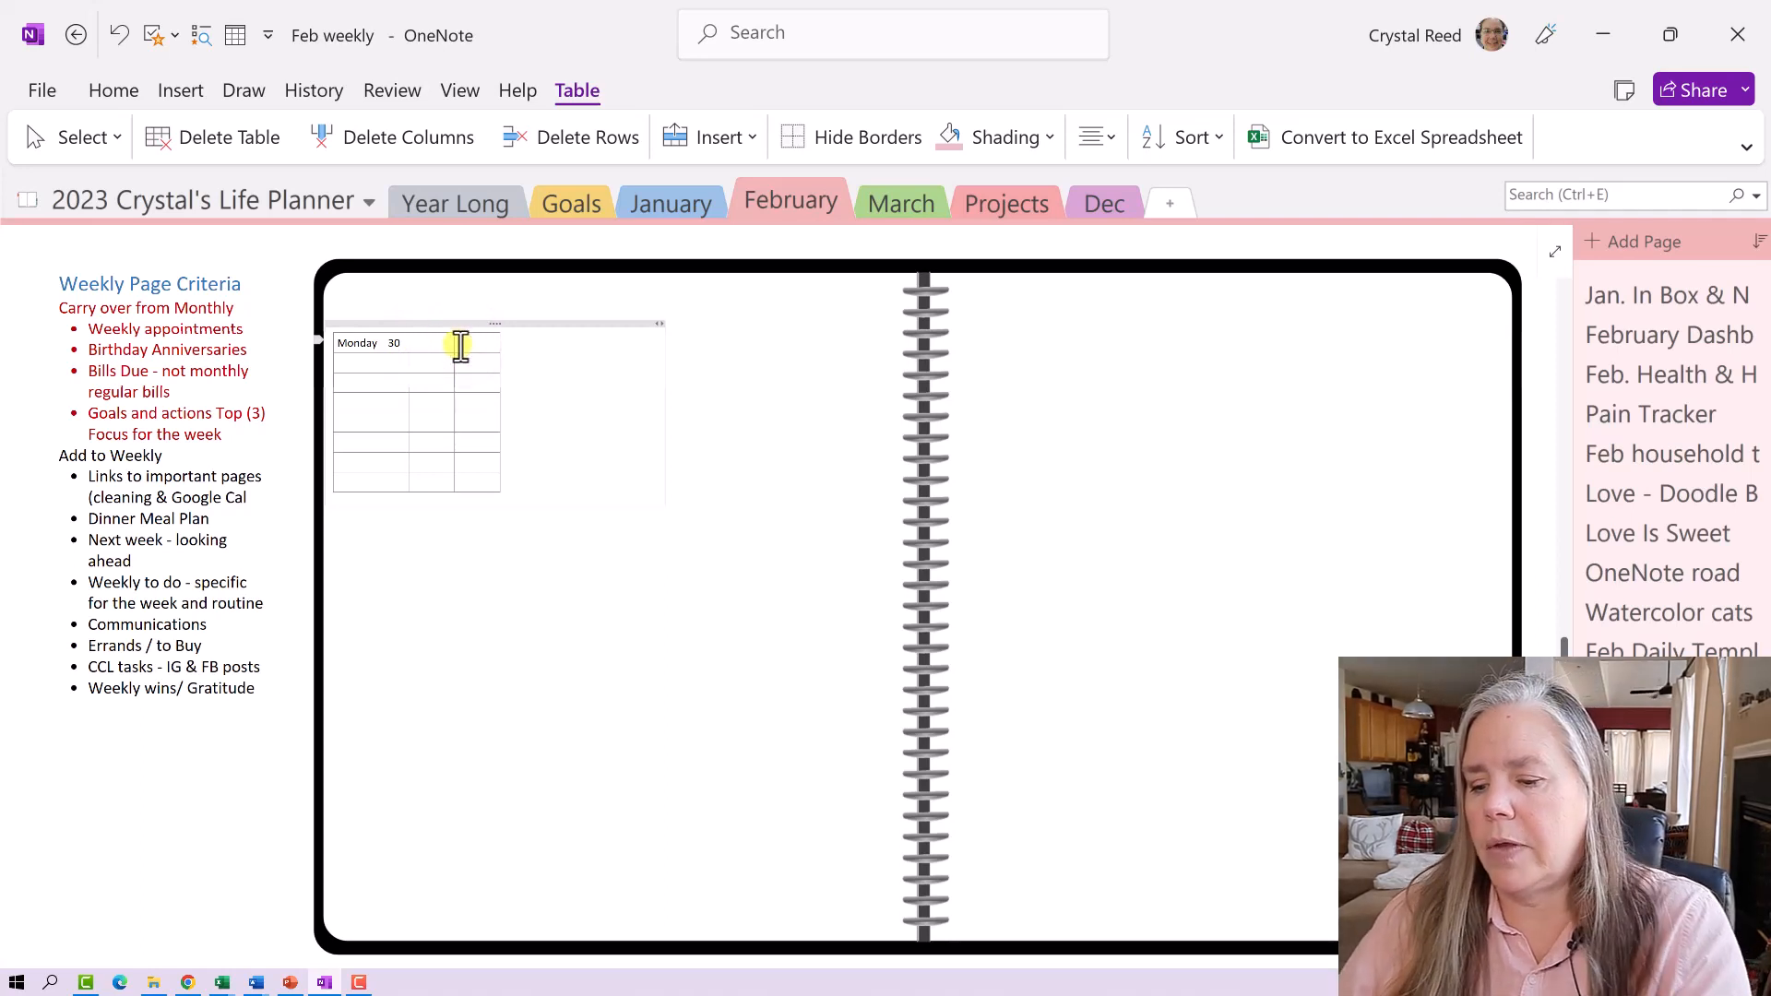
left_click(460, 346)
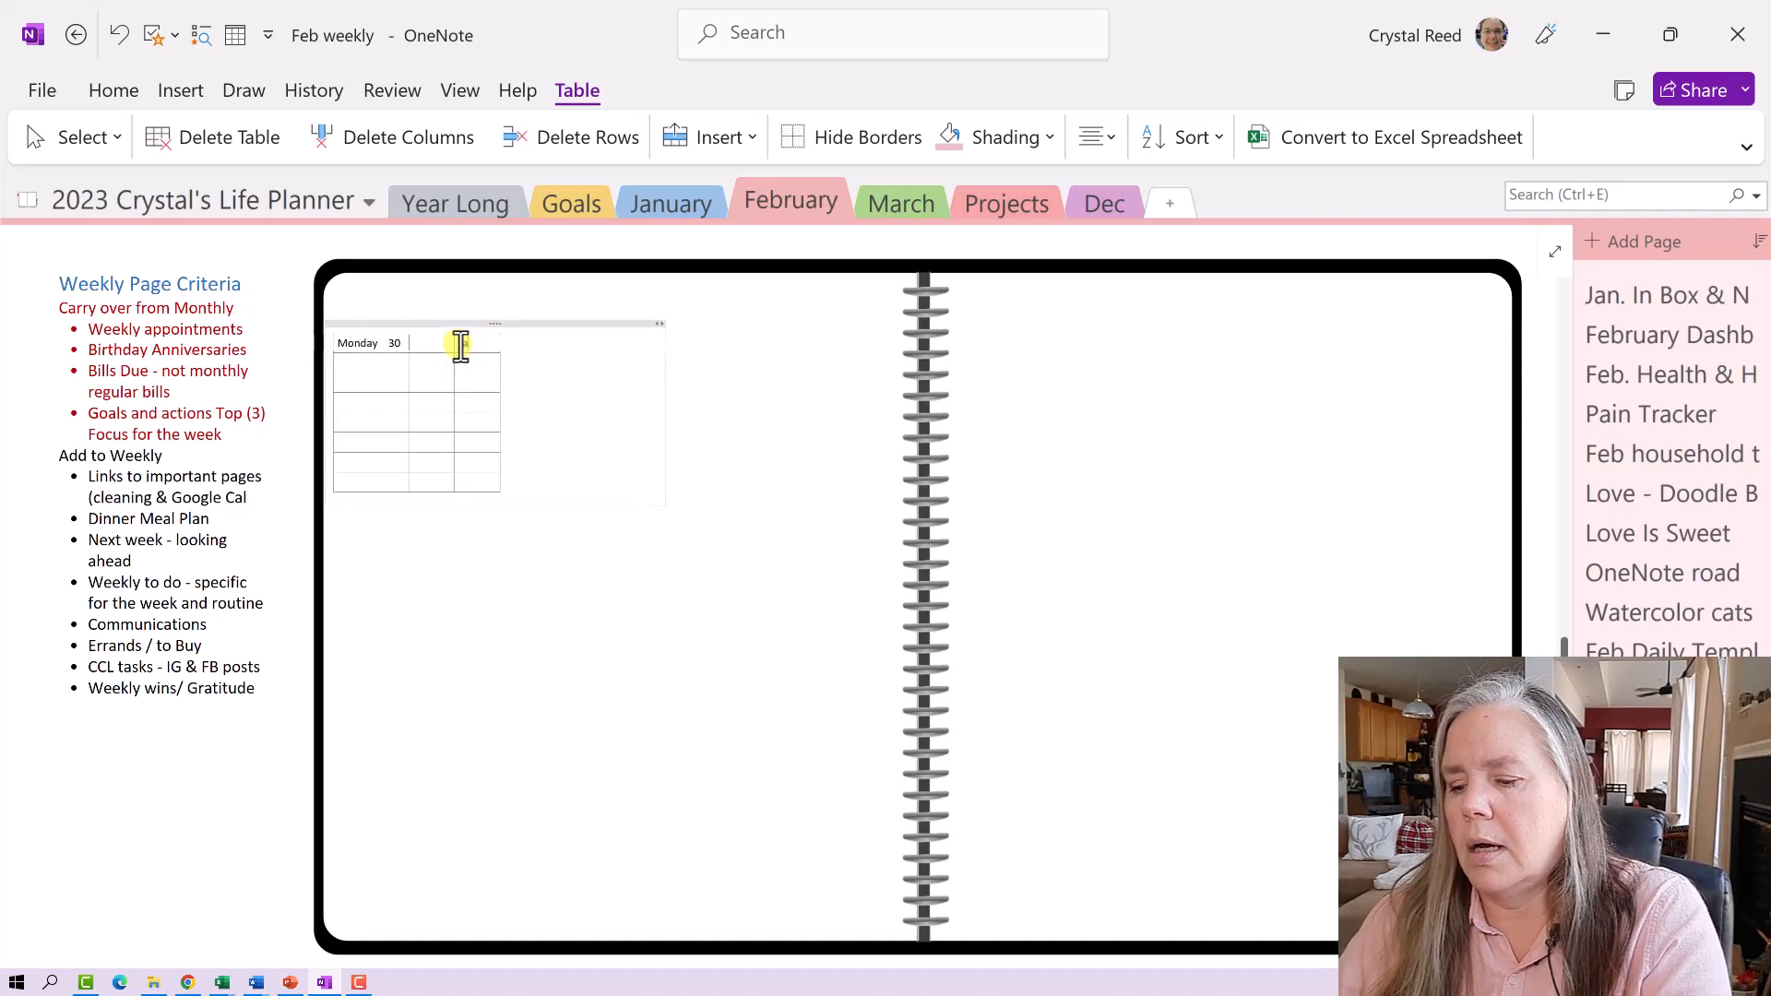
type("Task")
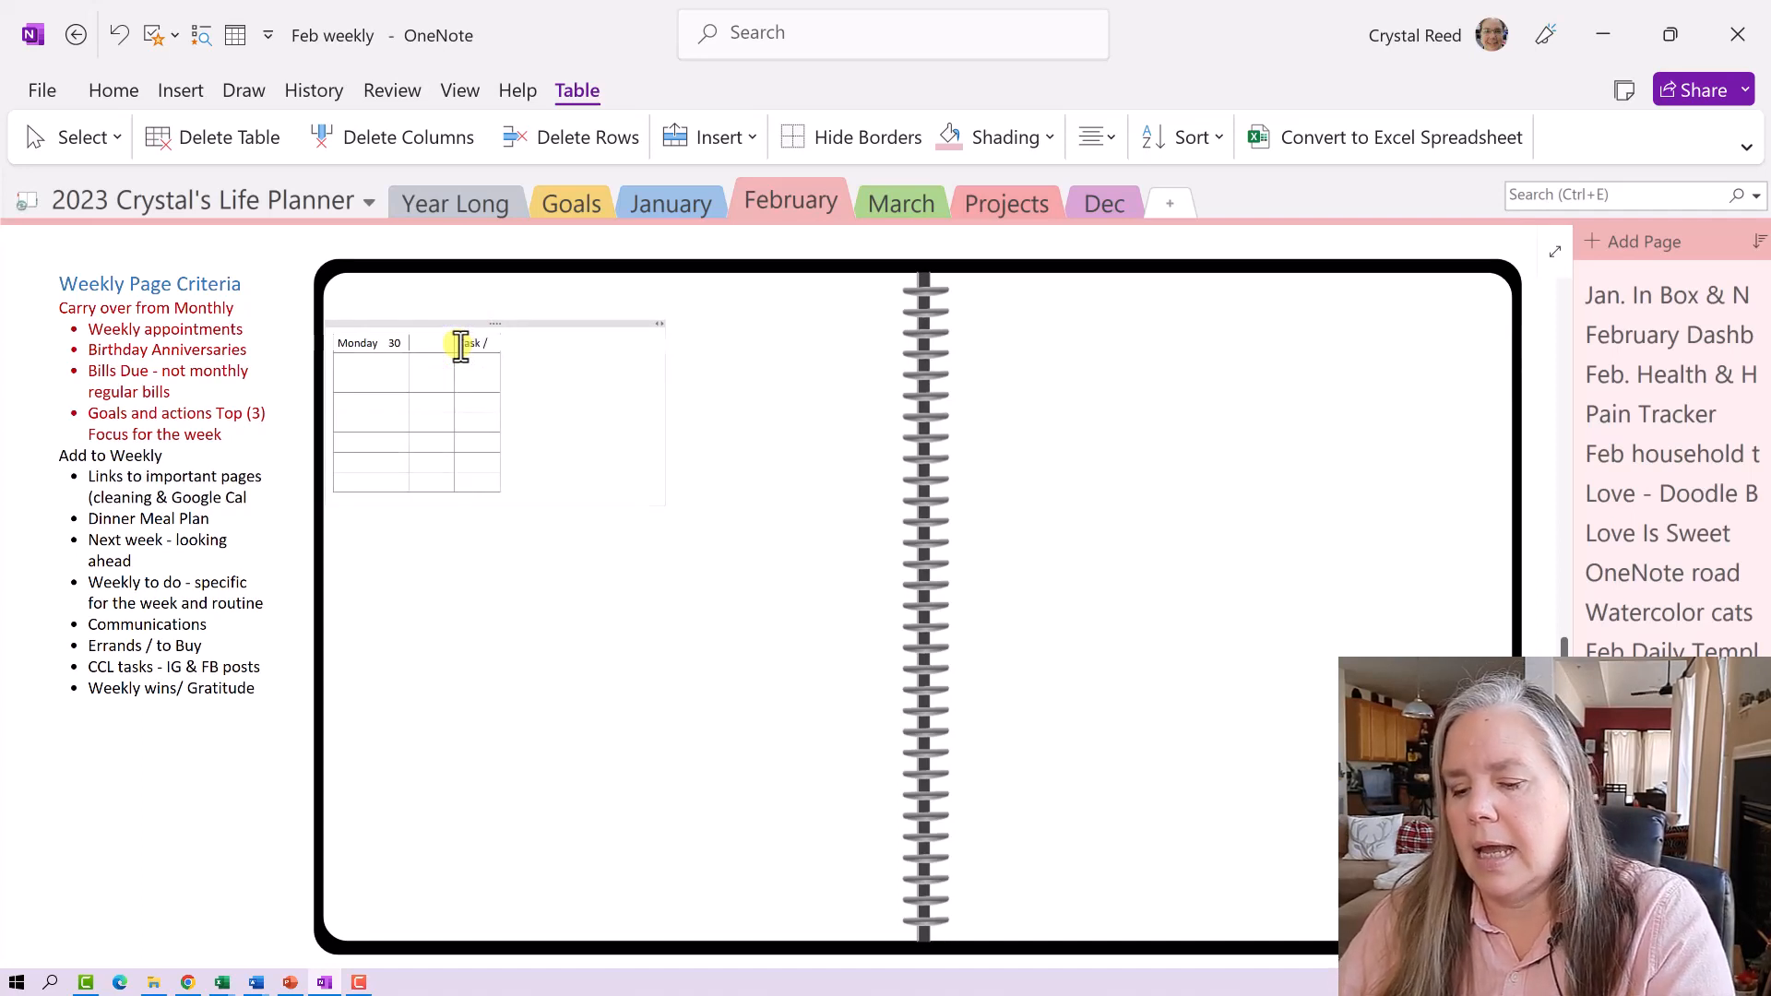
type(" /note")
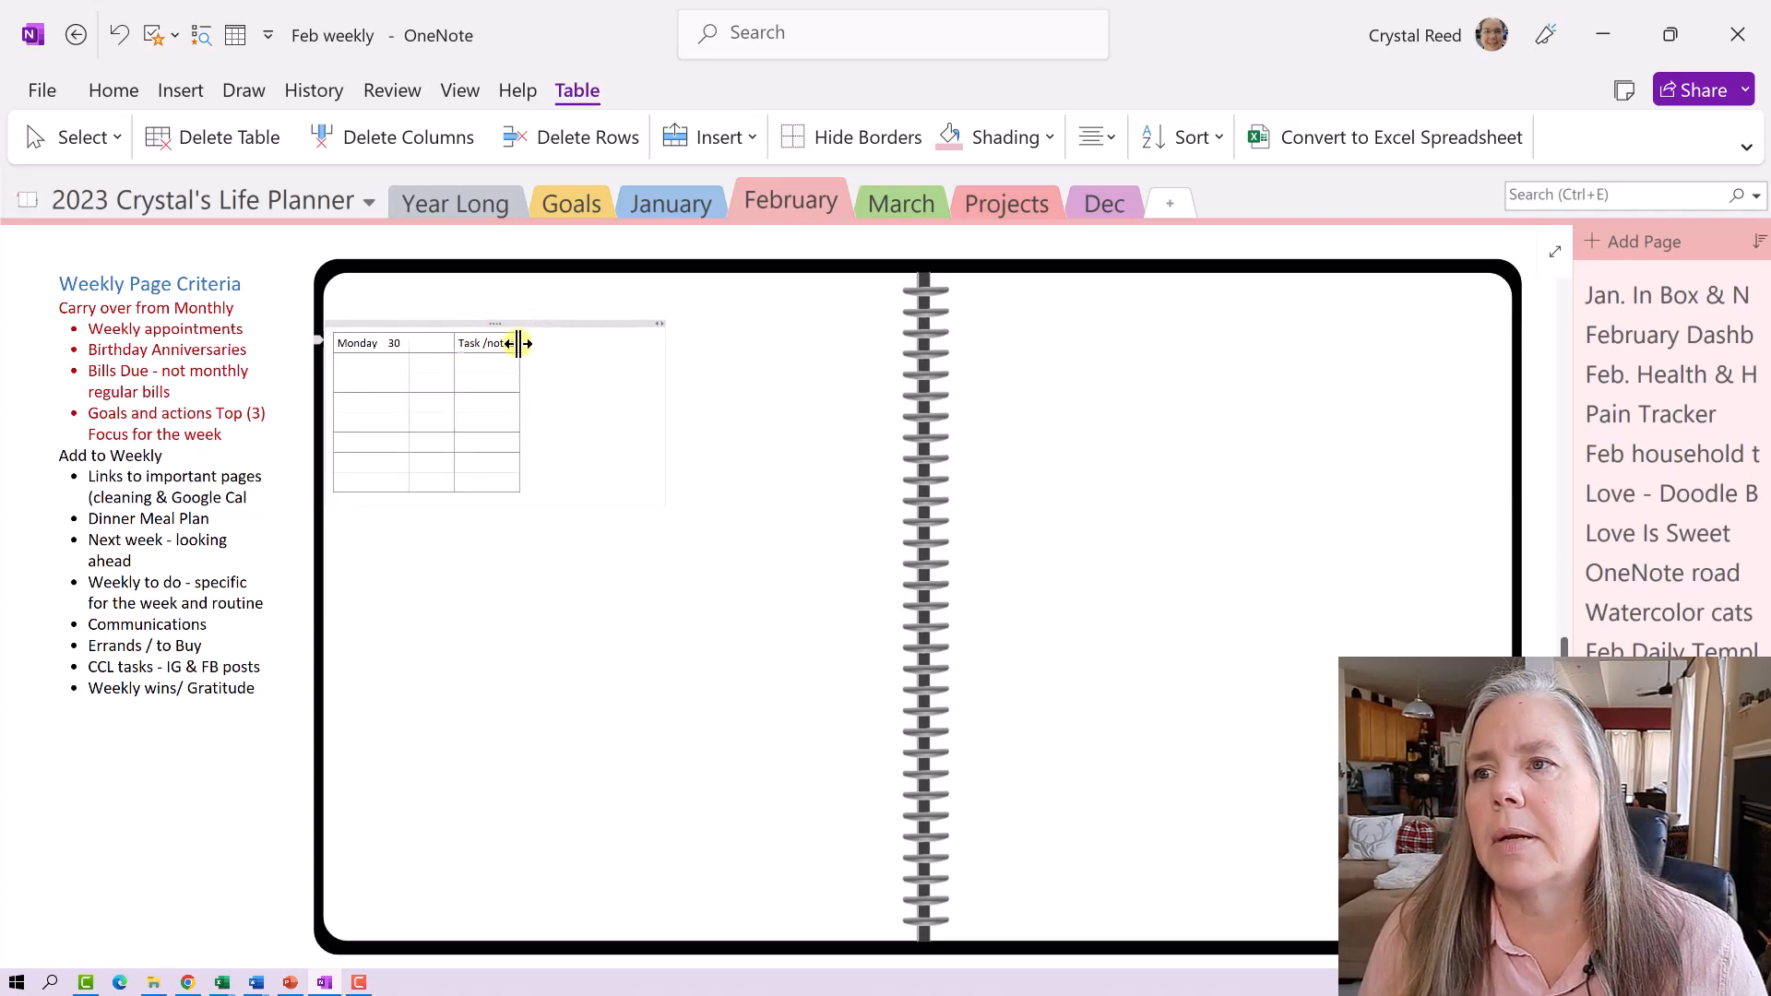
left_click_drag(519, 343, 673, 352)
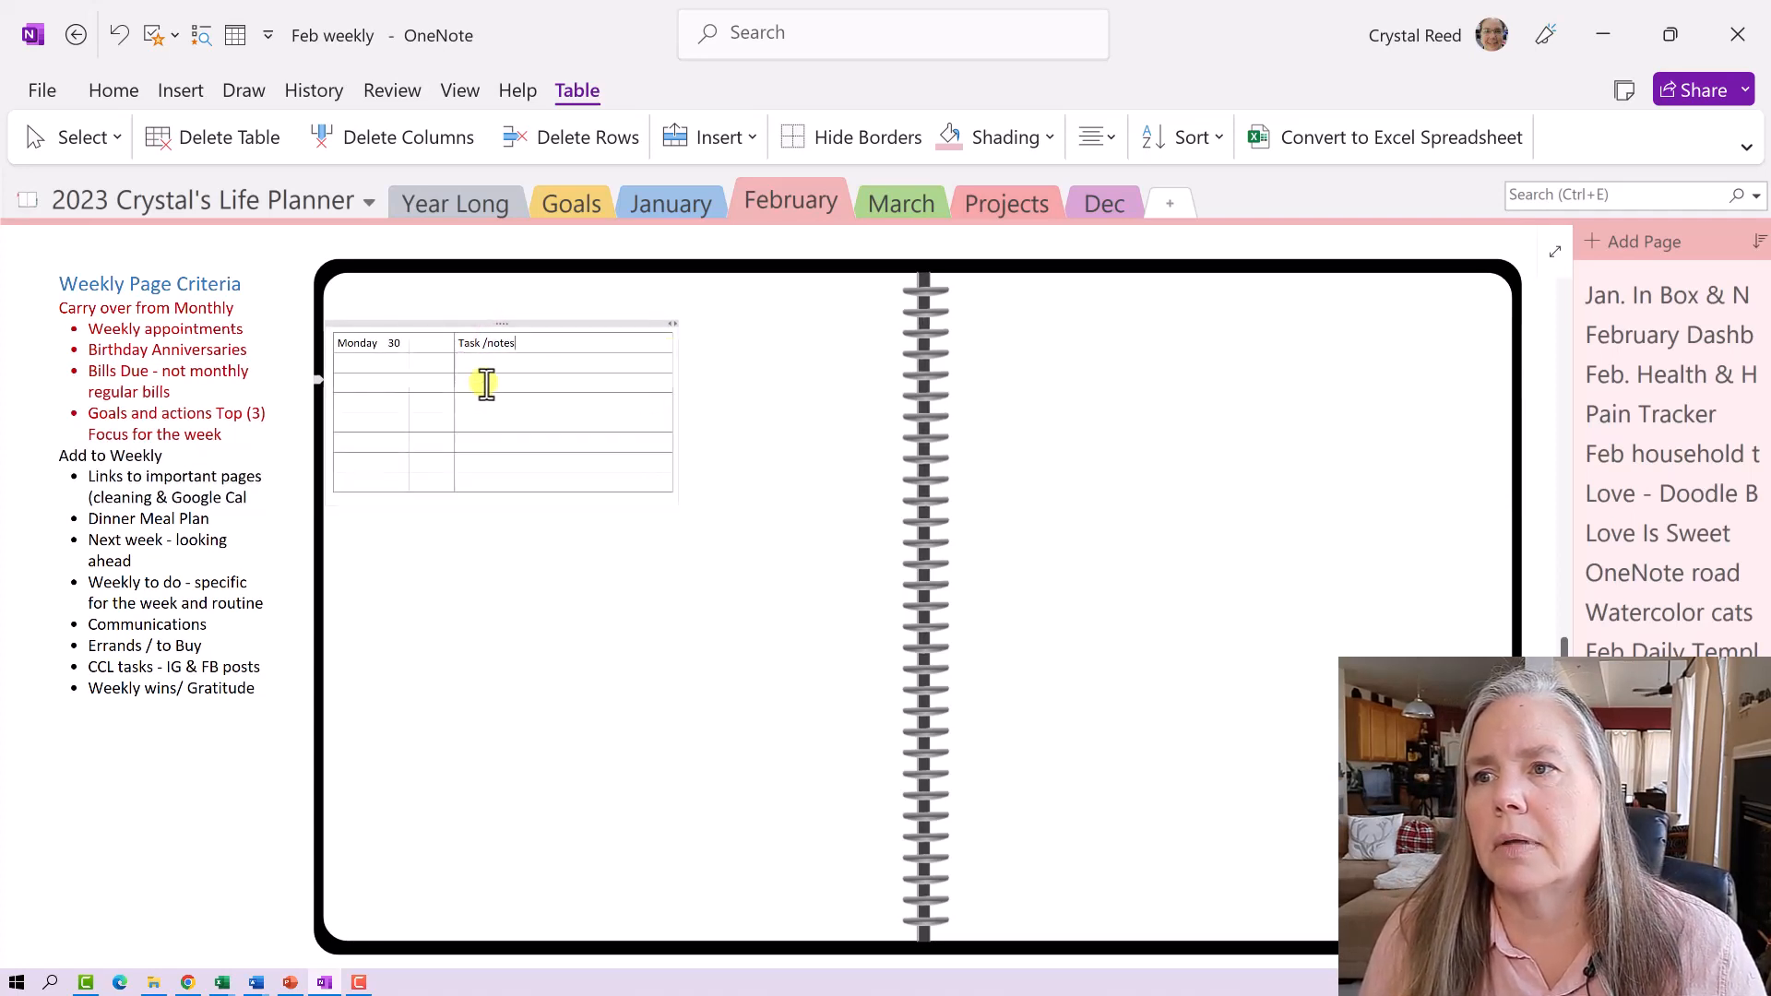
left_click(453, 345)
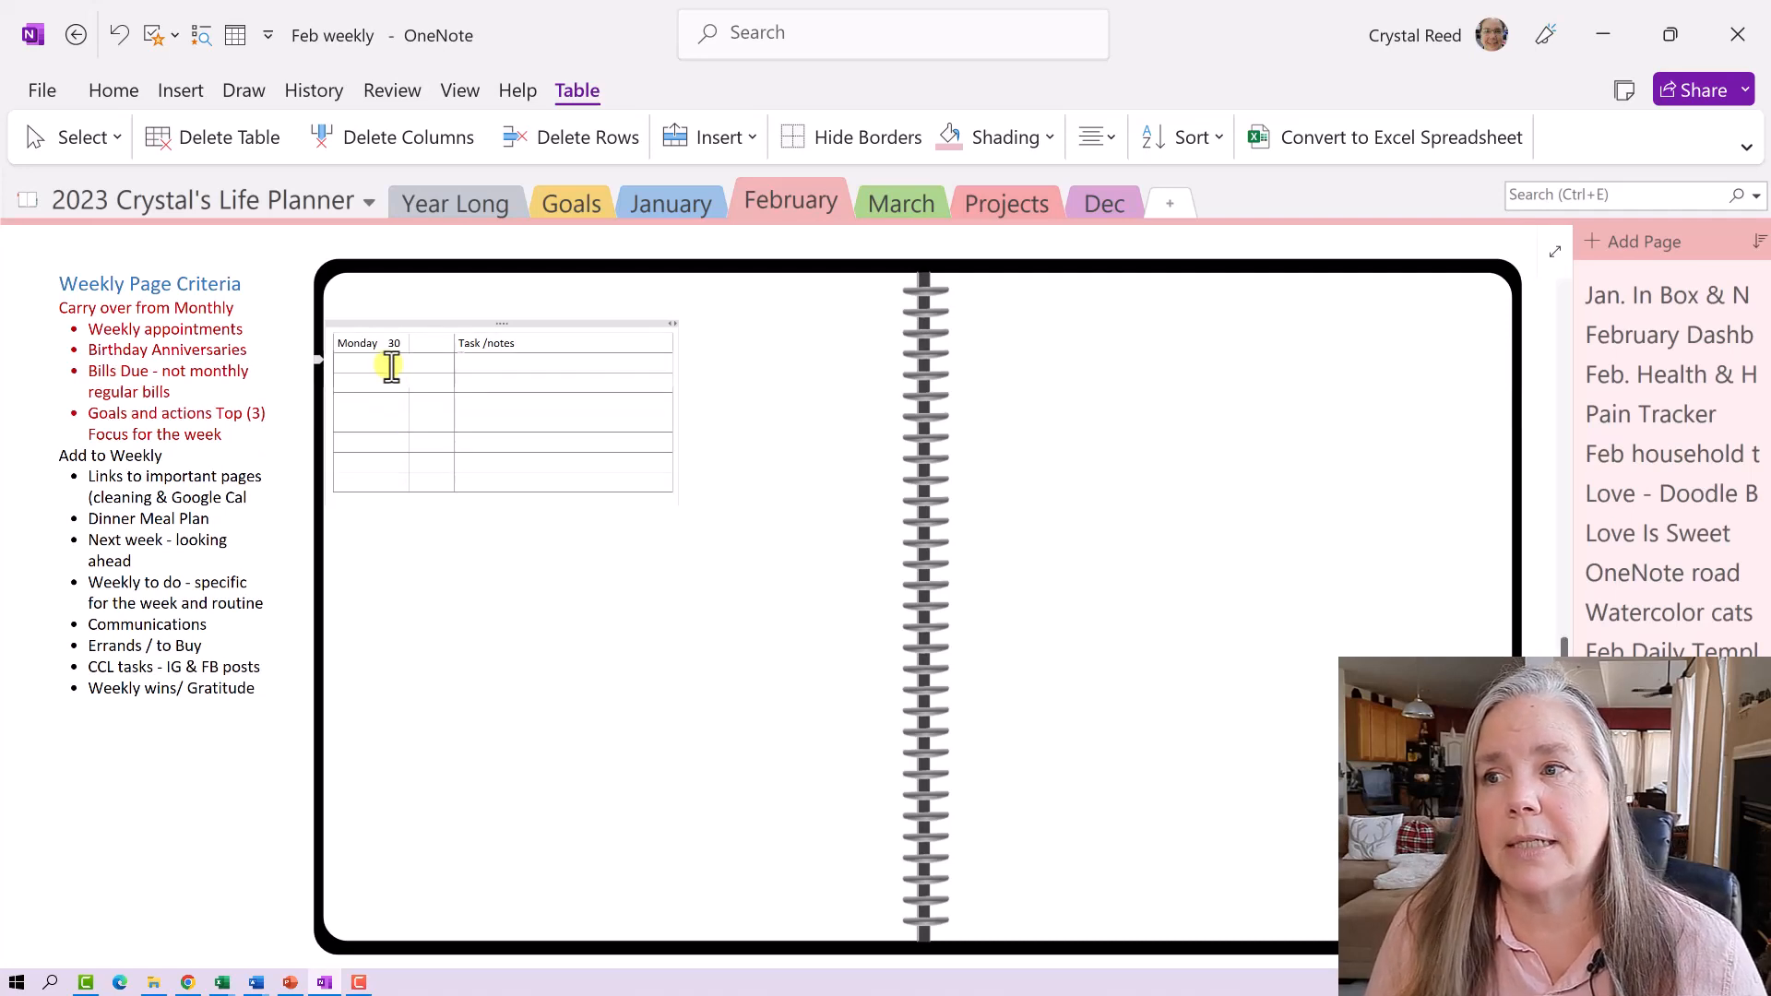
- Label a first-column cell a few rows below Monday 30 as Tuesday 31
left_click(383, 419)
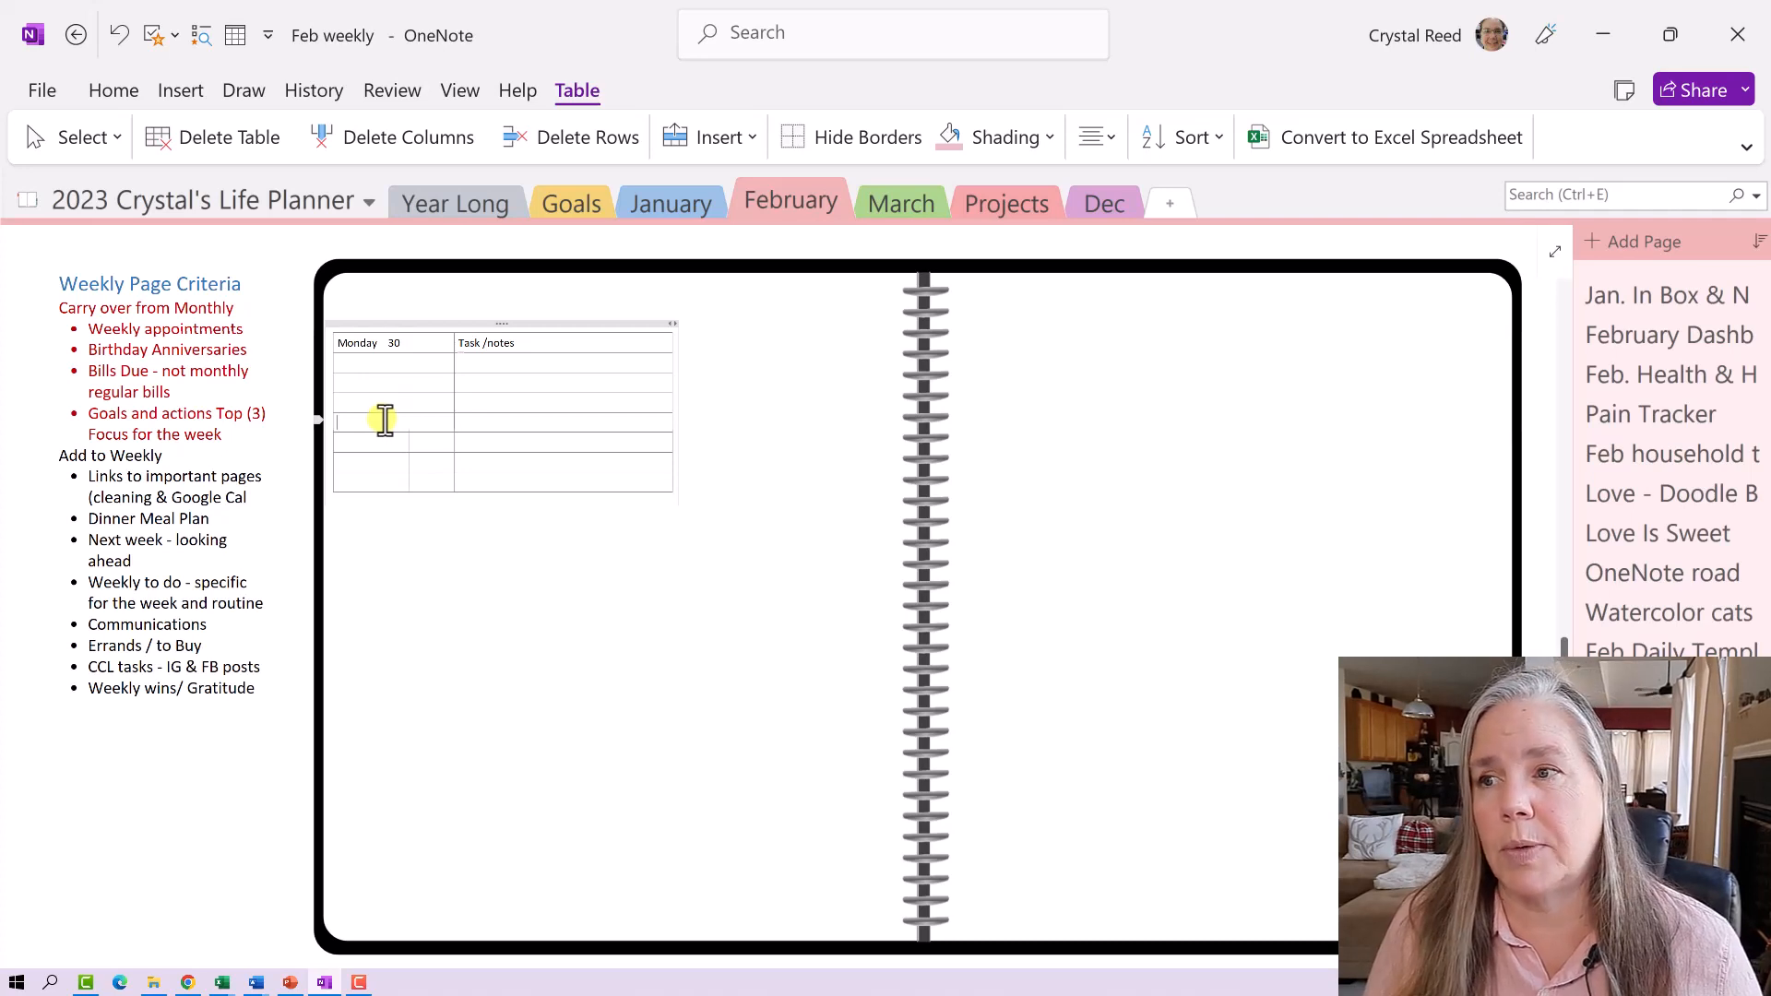
left_click(379, 343)
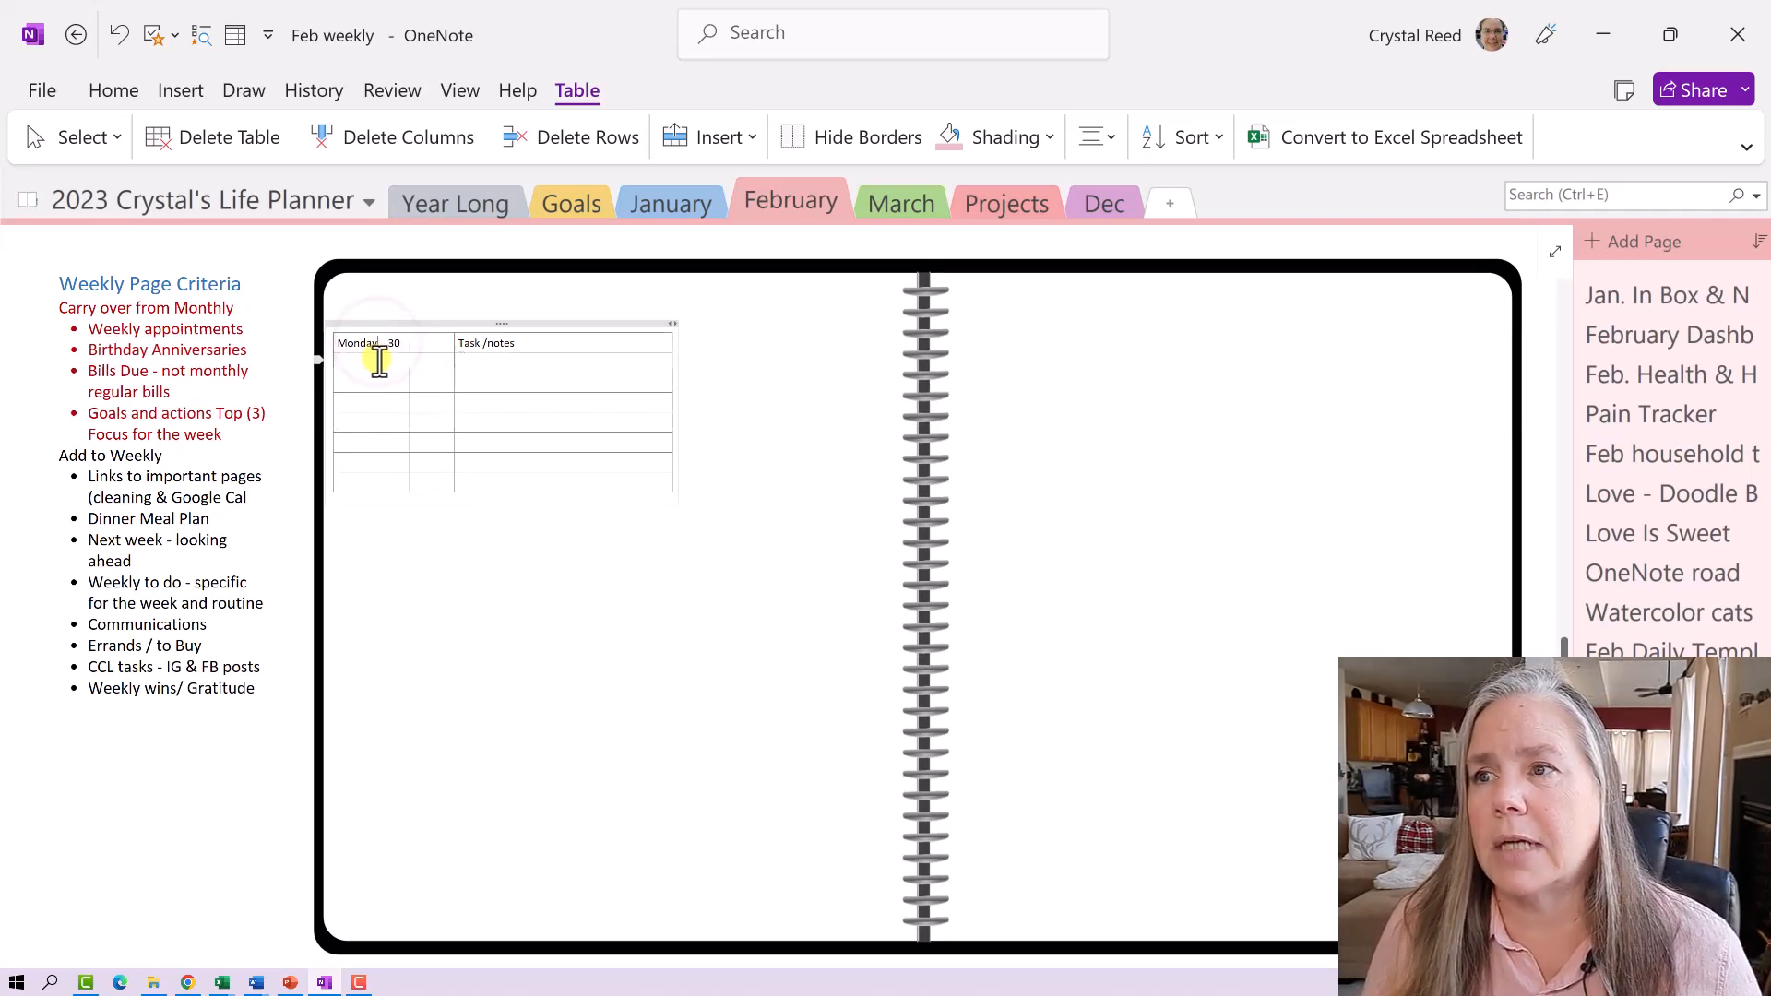
left_click(378, 369)
left_click(373, 379)
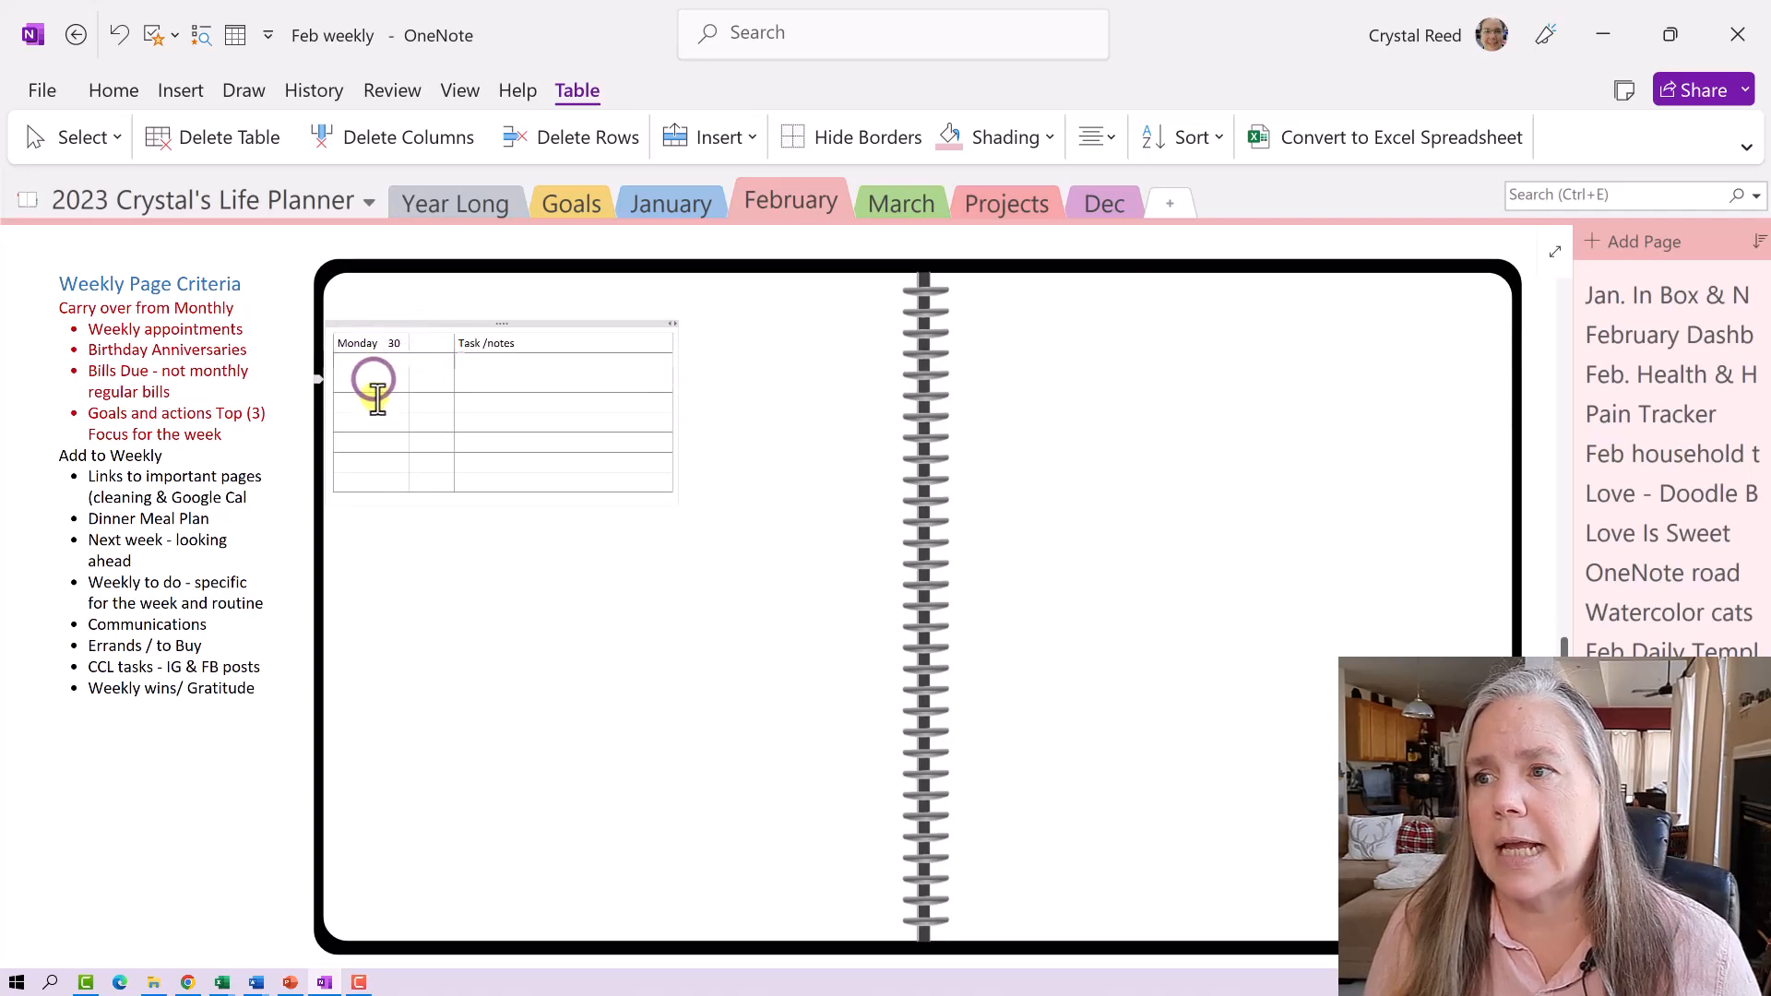
left_click(374, 400)
left_click(374, 420)
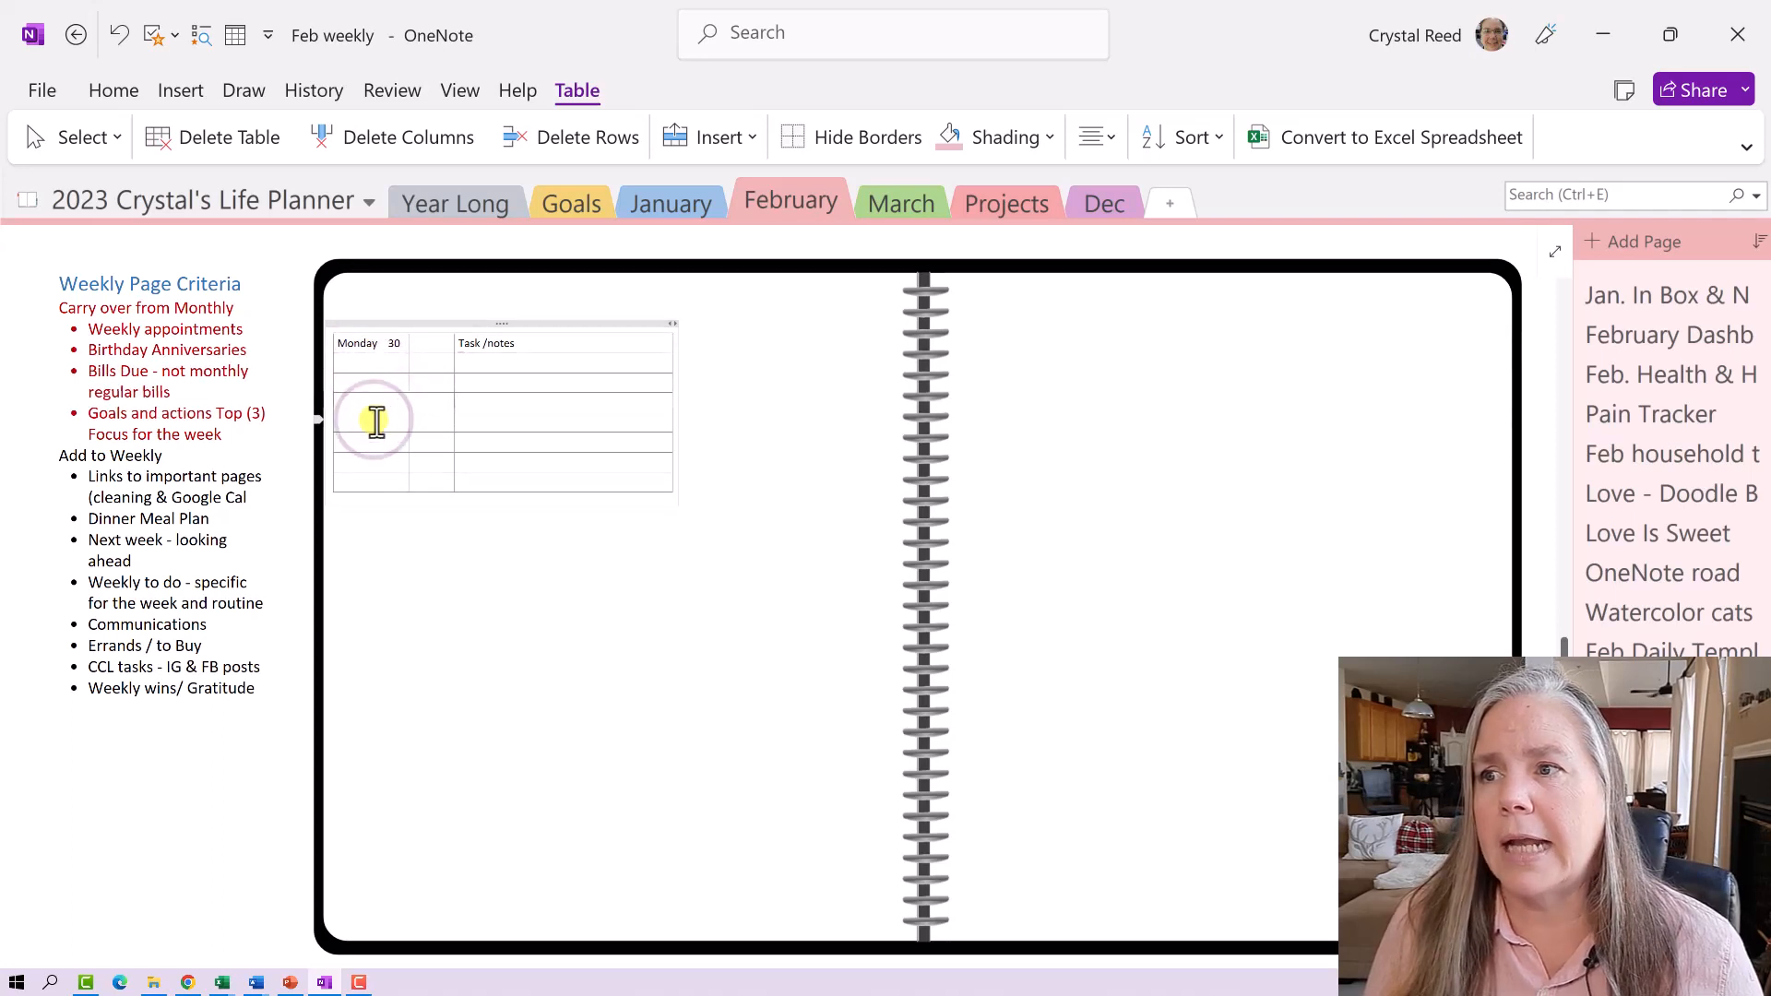
type("Tuesday")
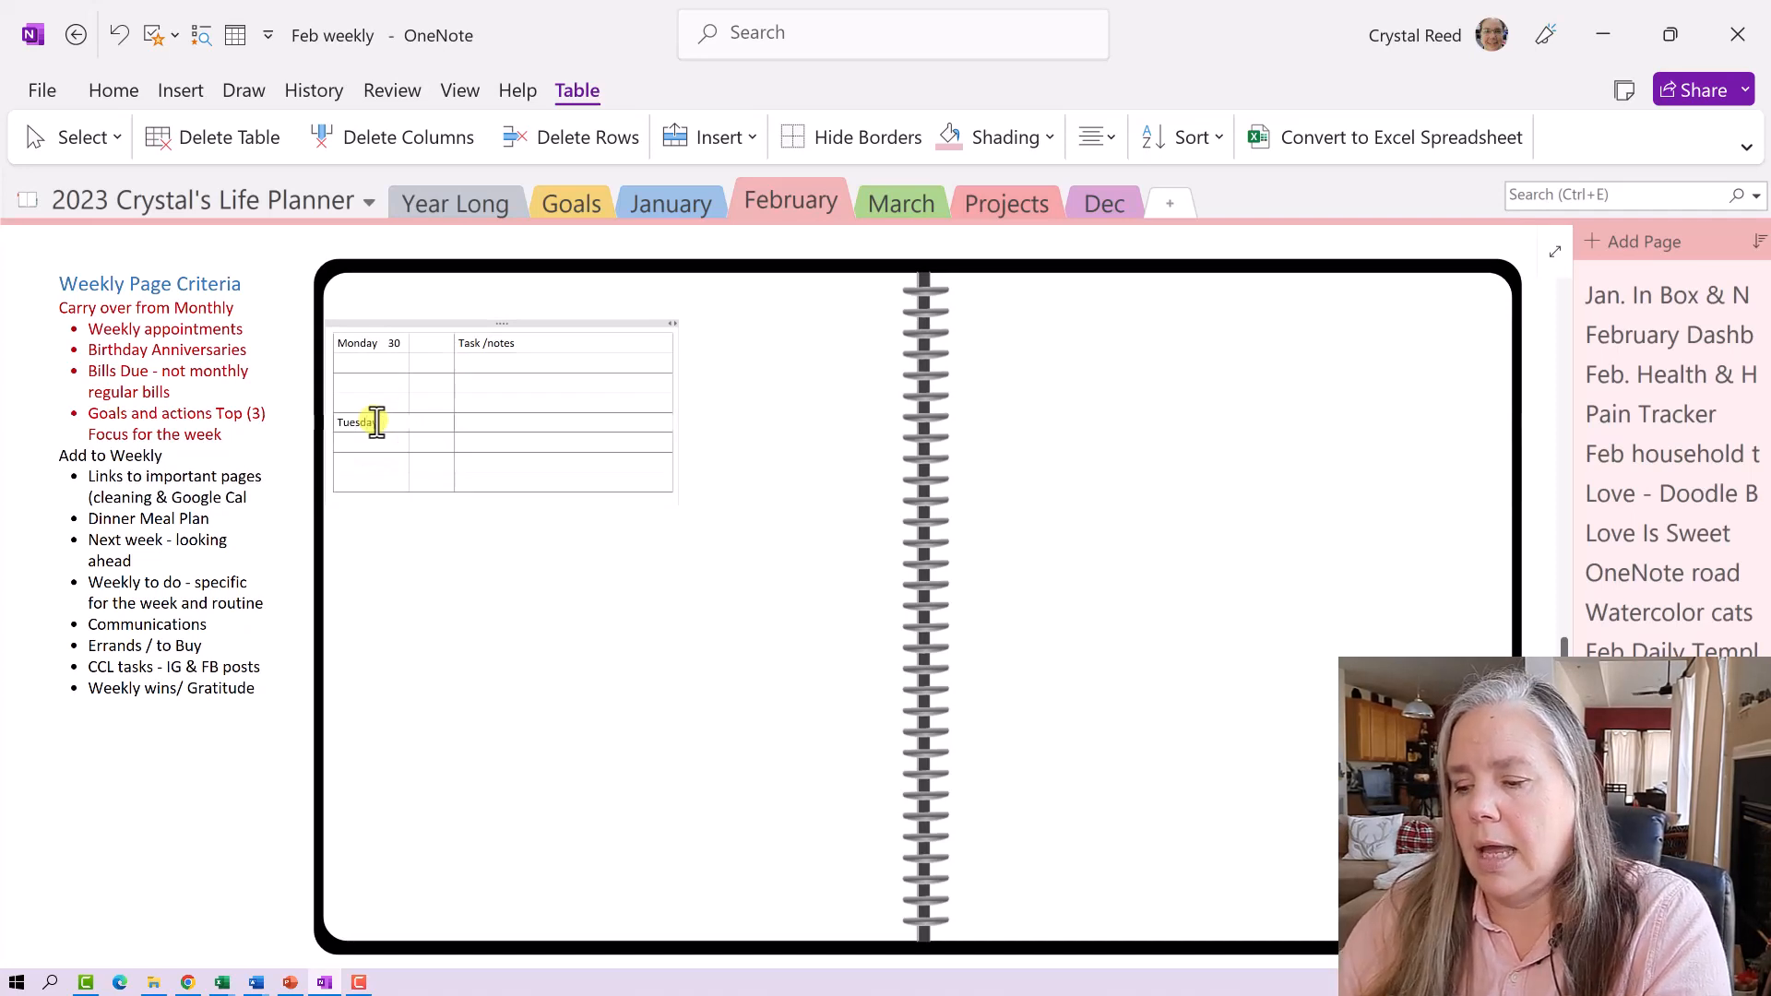
type(" 13")
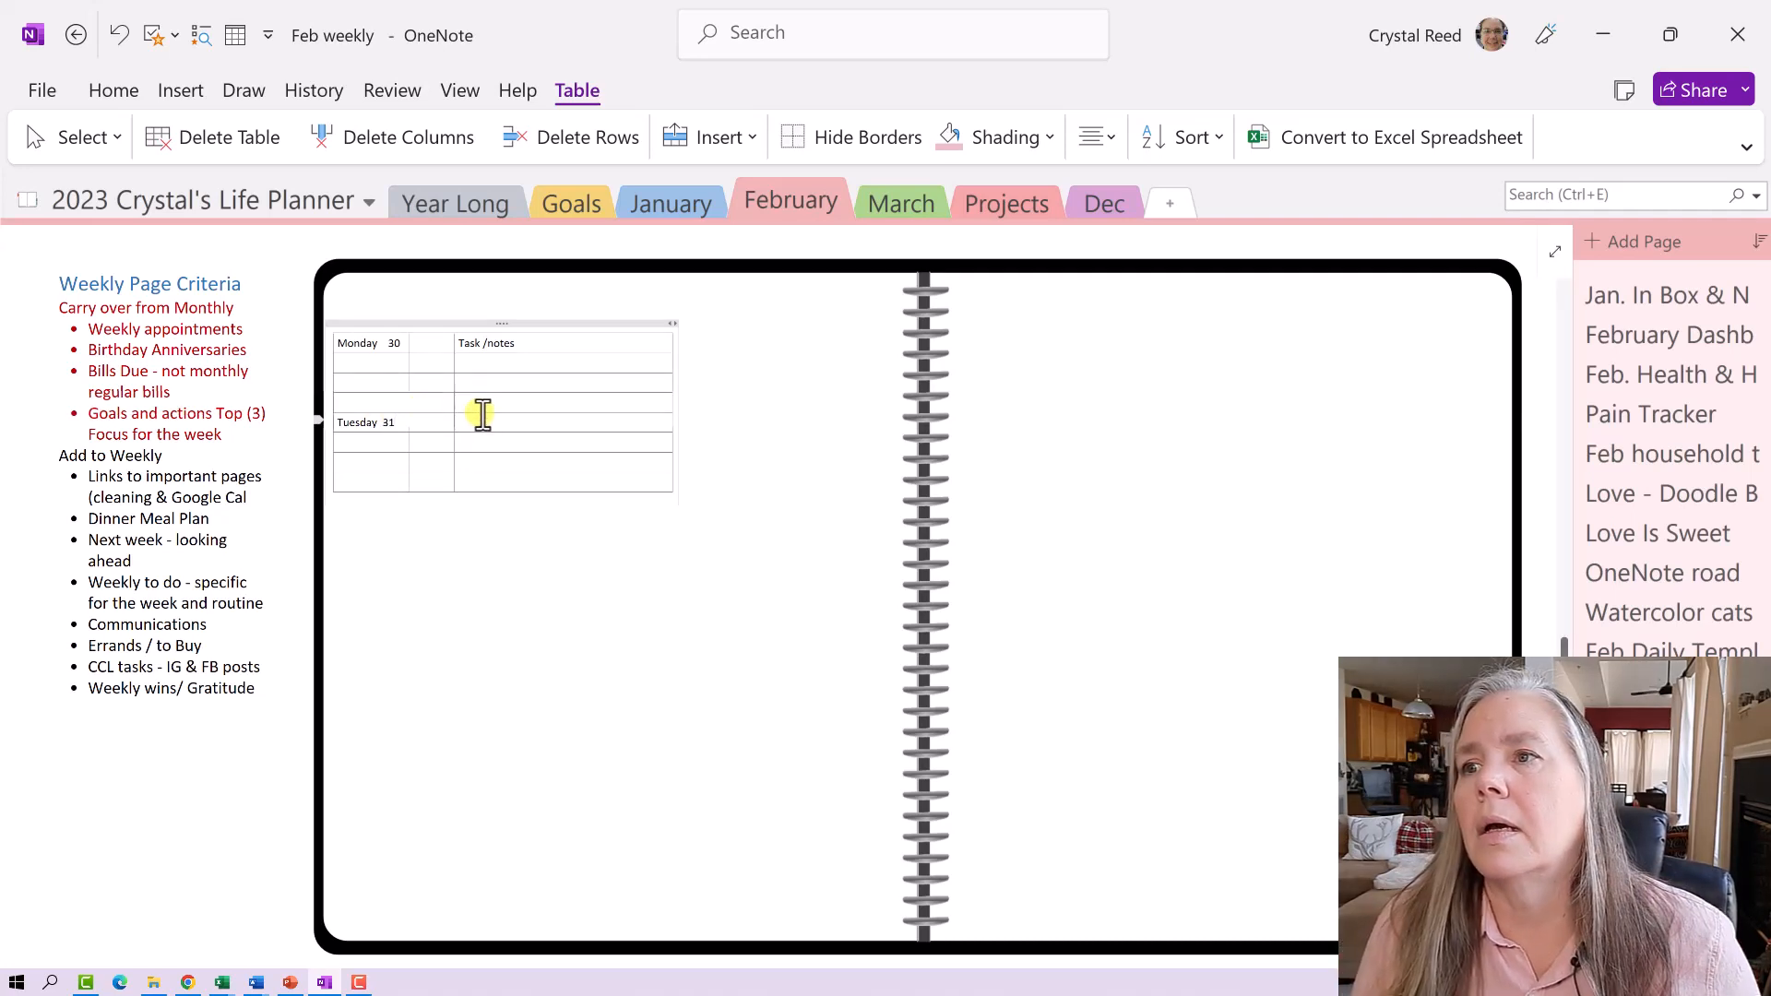
- Add a new bottom row and label it Wednesday
left_click(387, 459)
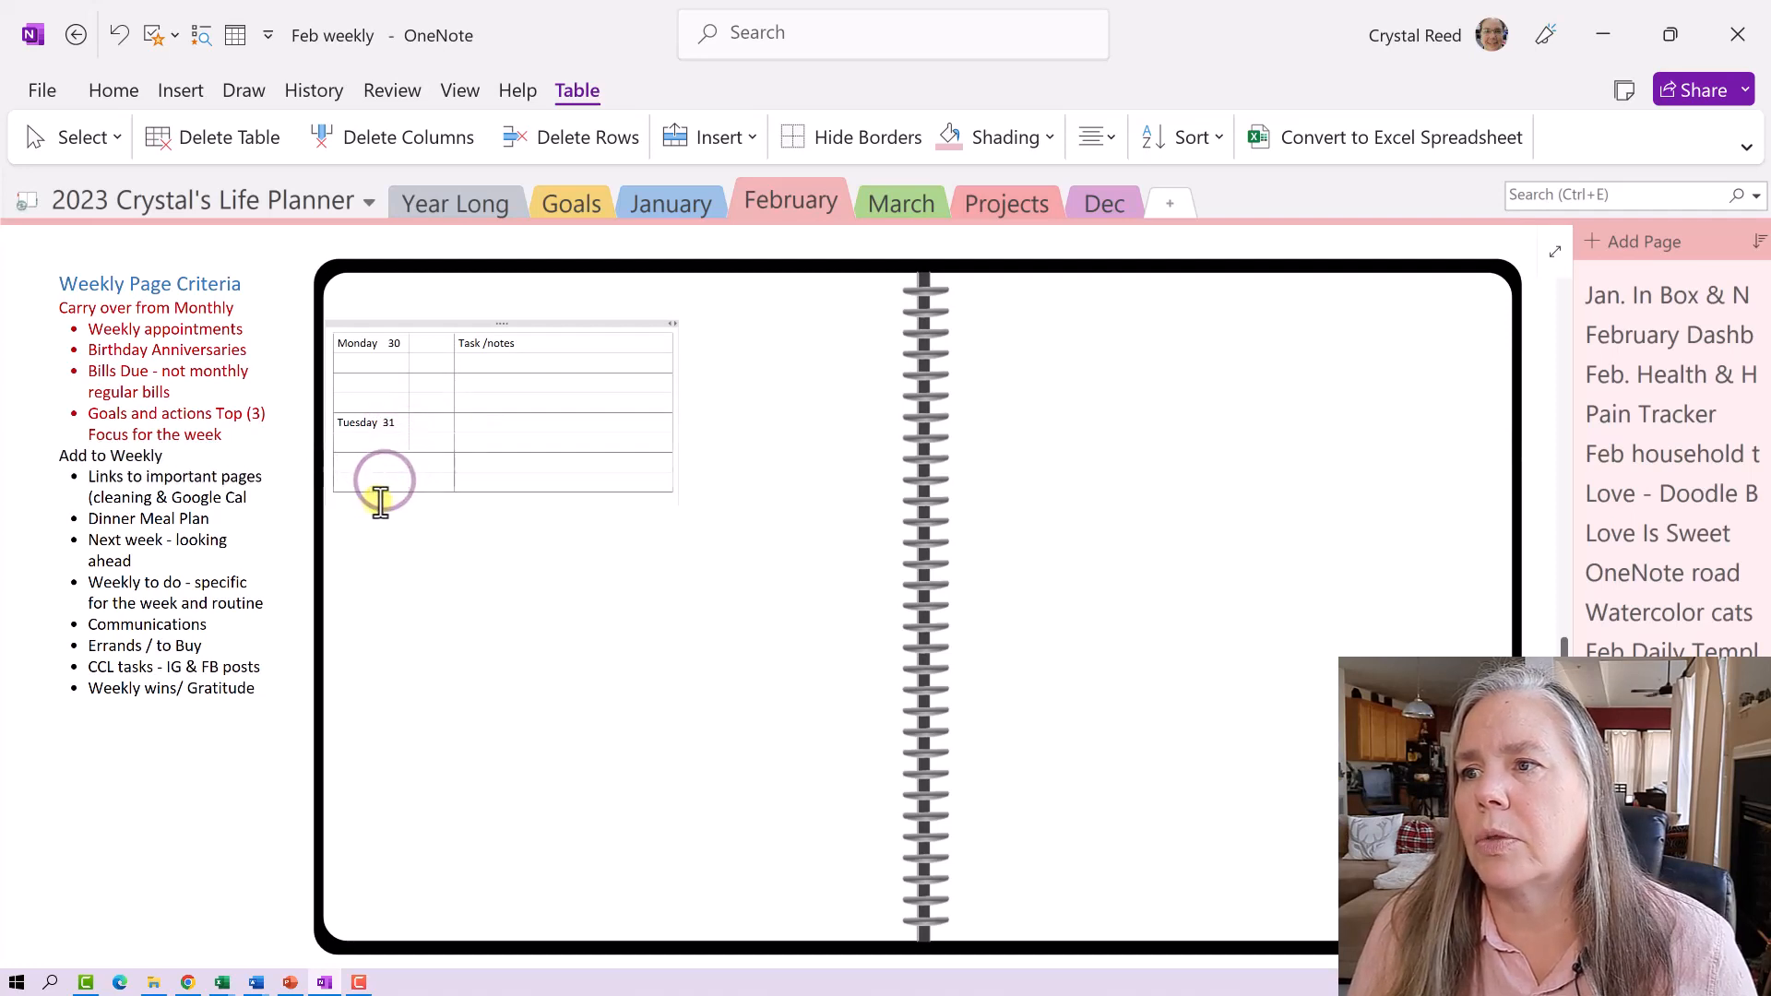
left_click(475, 486)
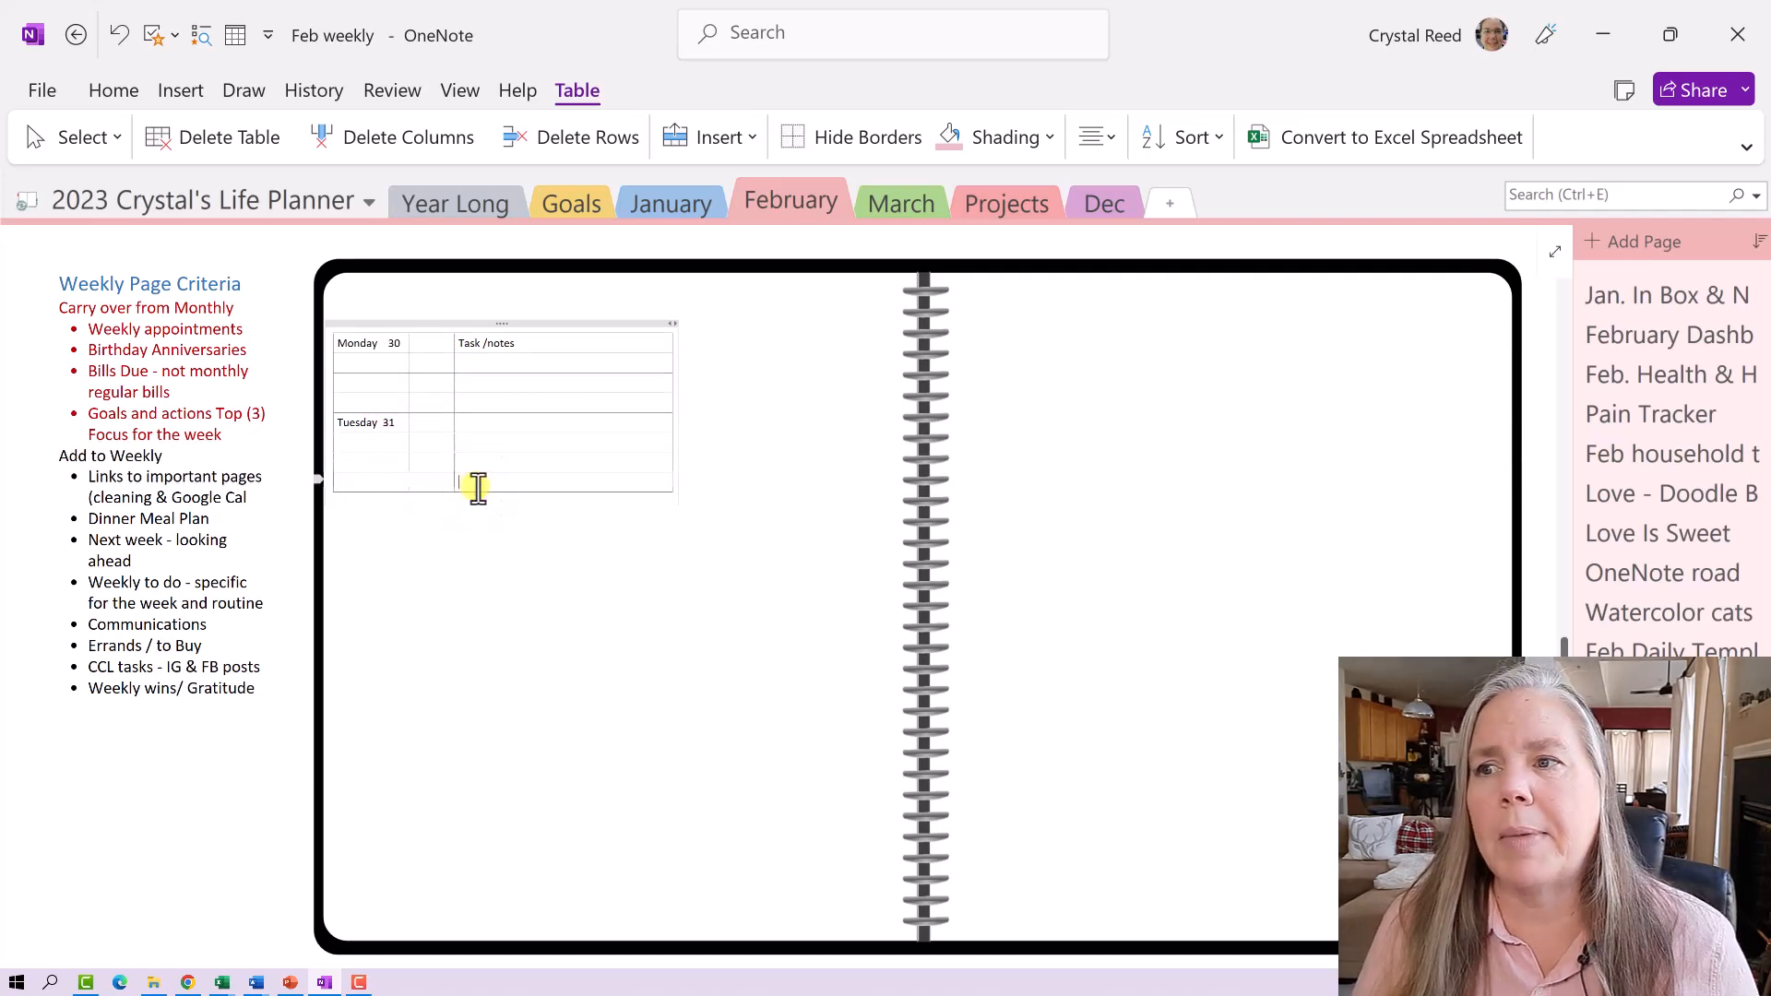
key("Tab")
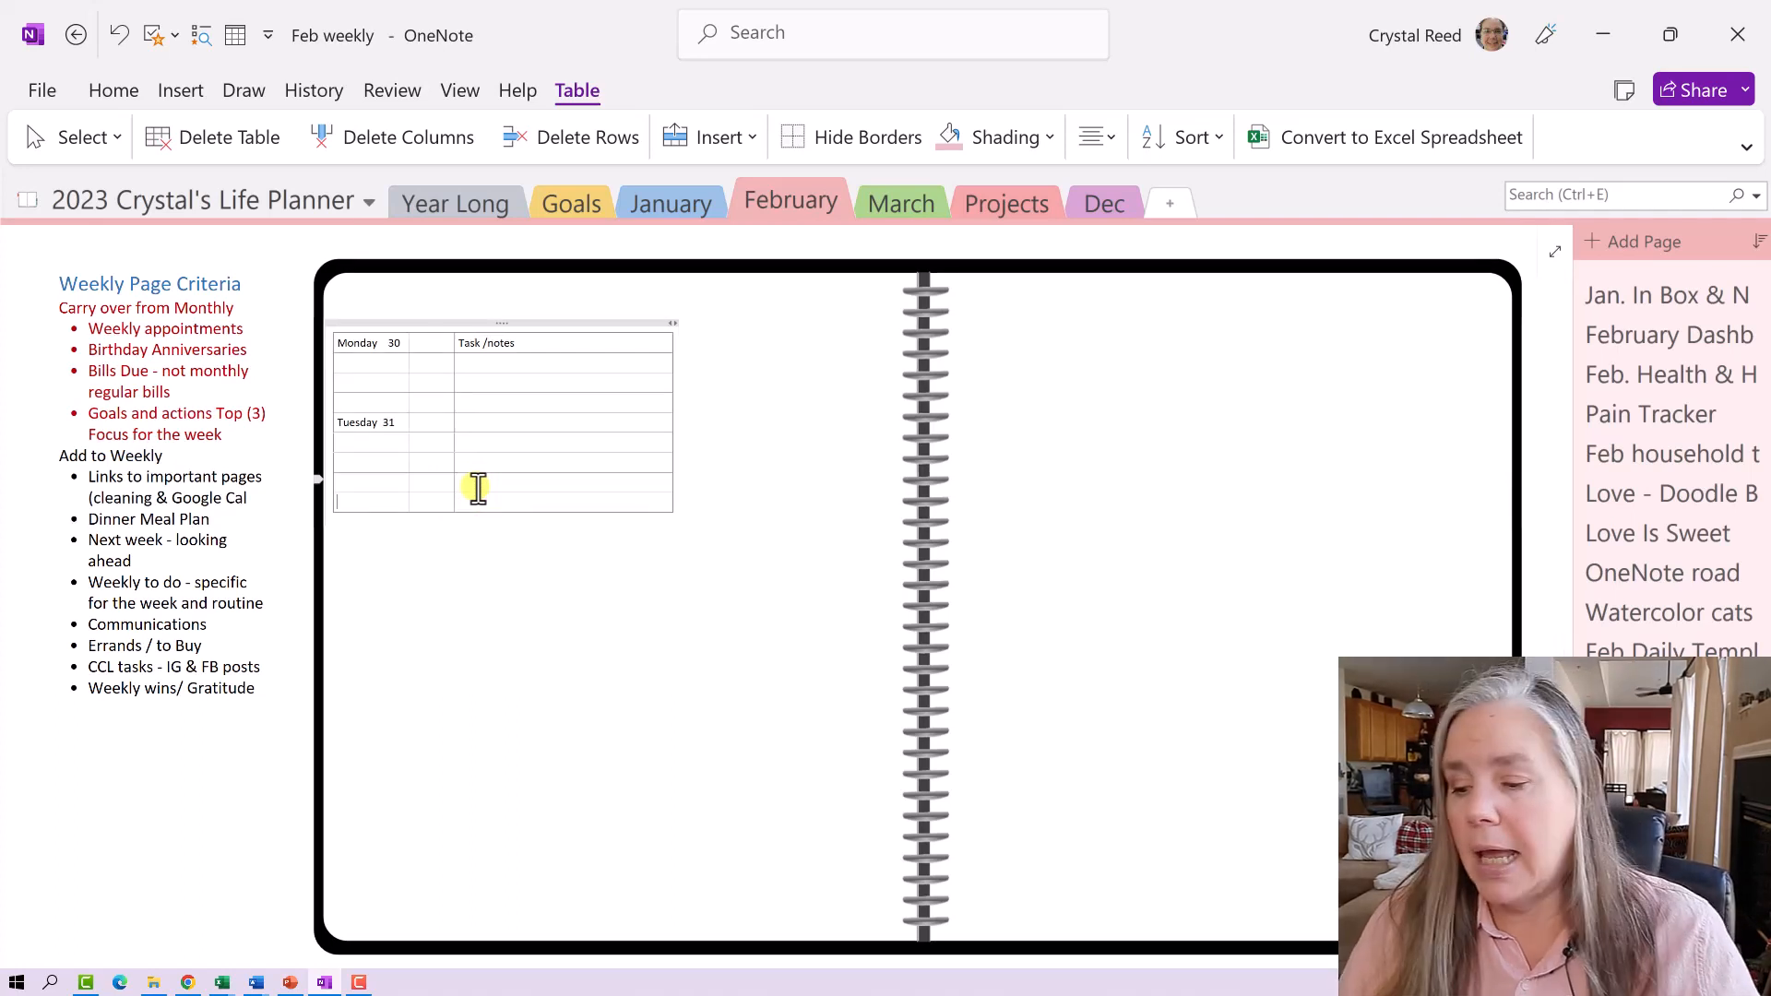
type("Wednesa")
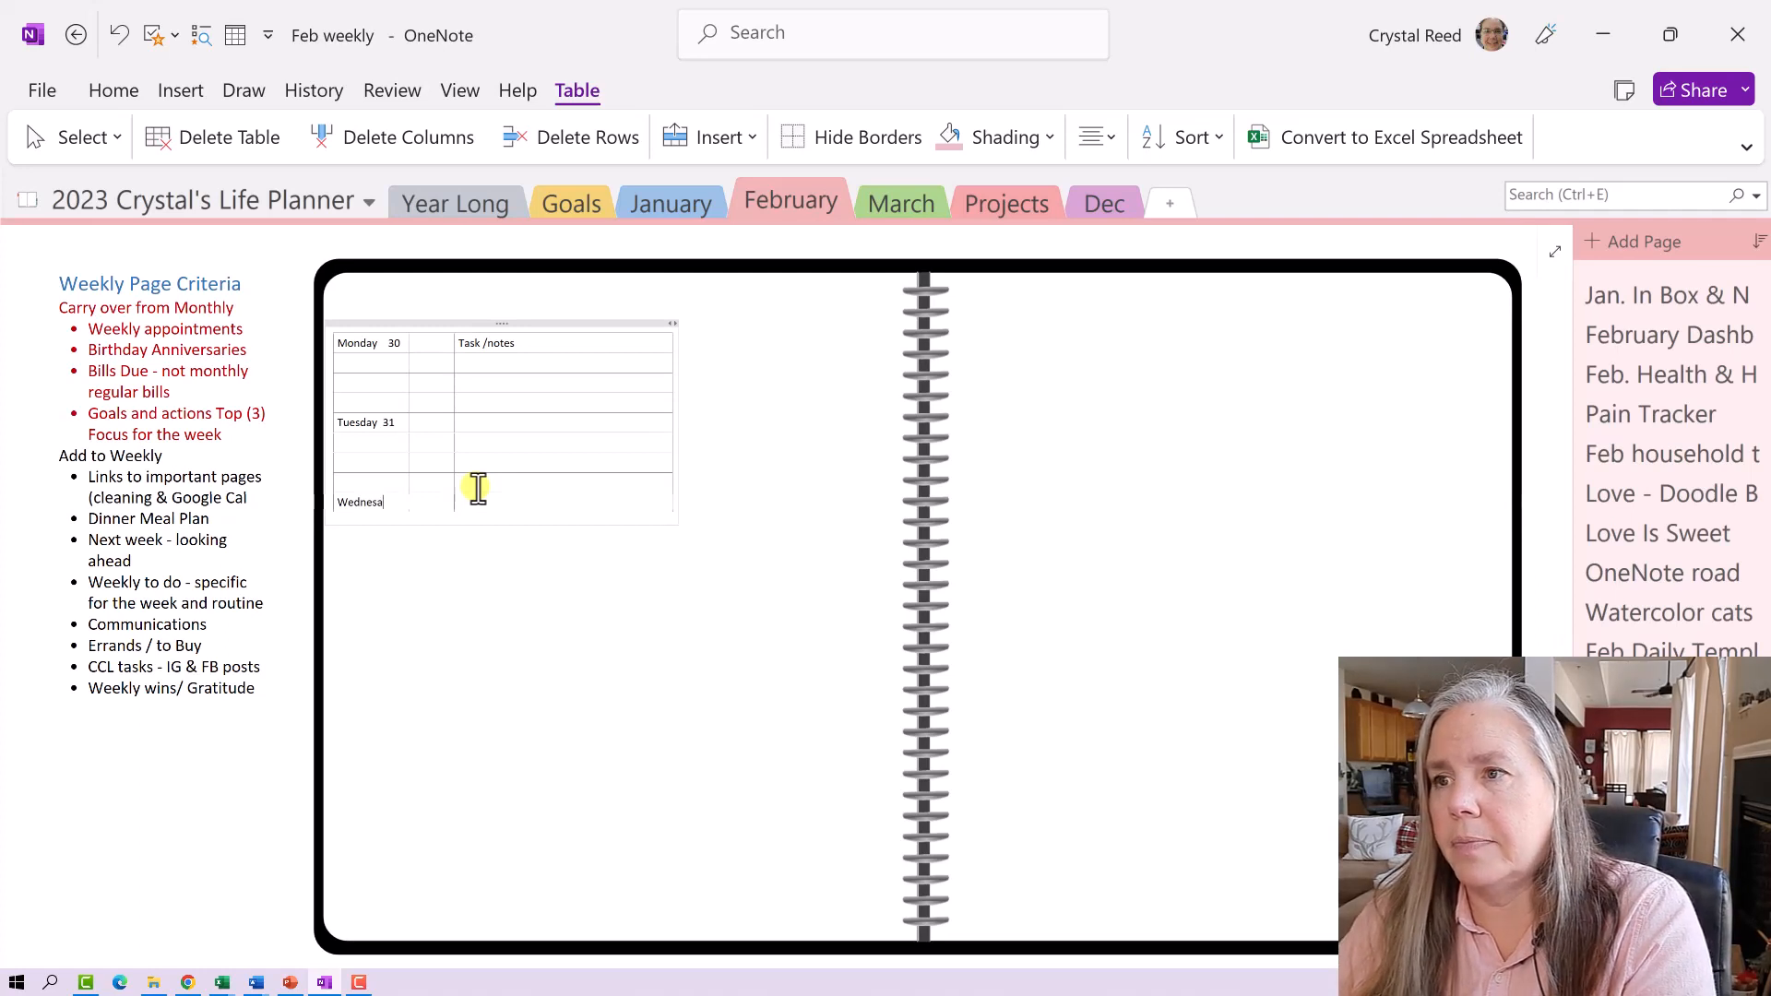
key("BackSpace")
type("day 1")
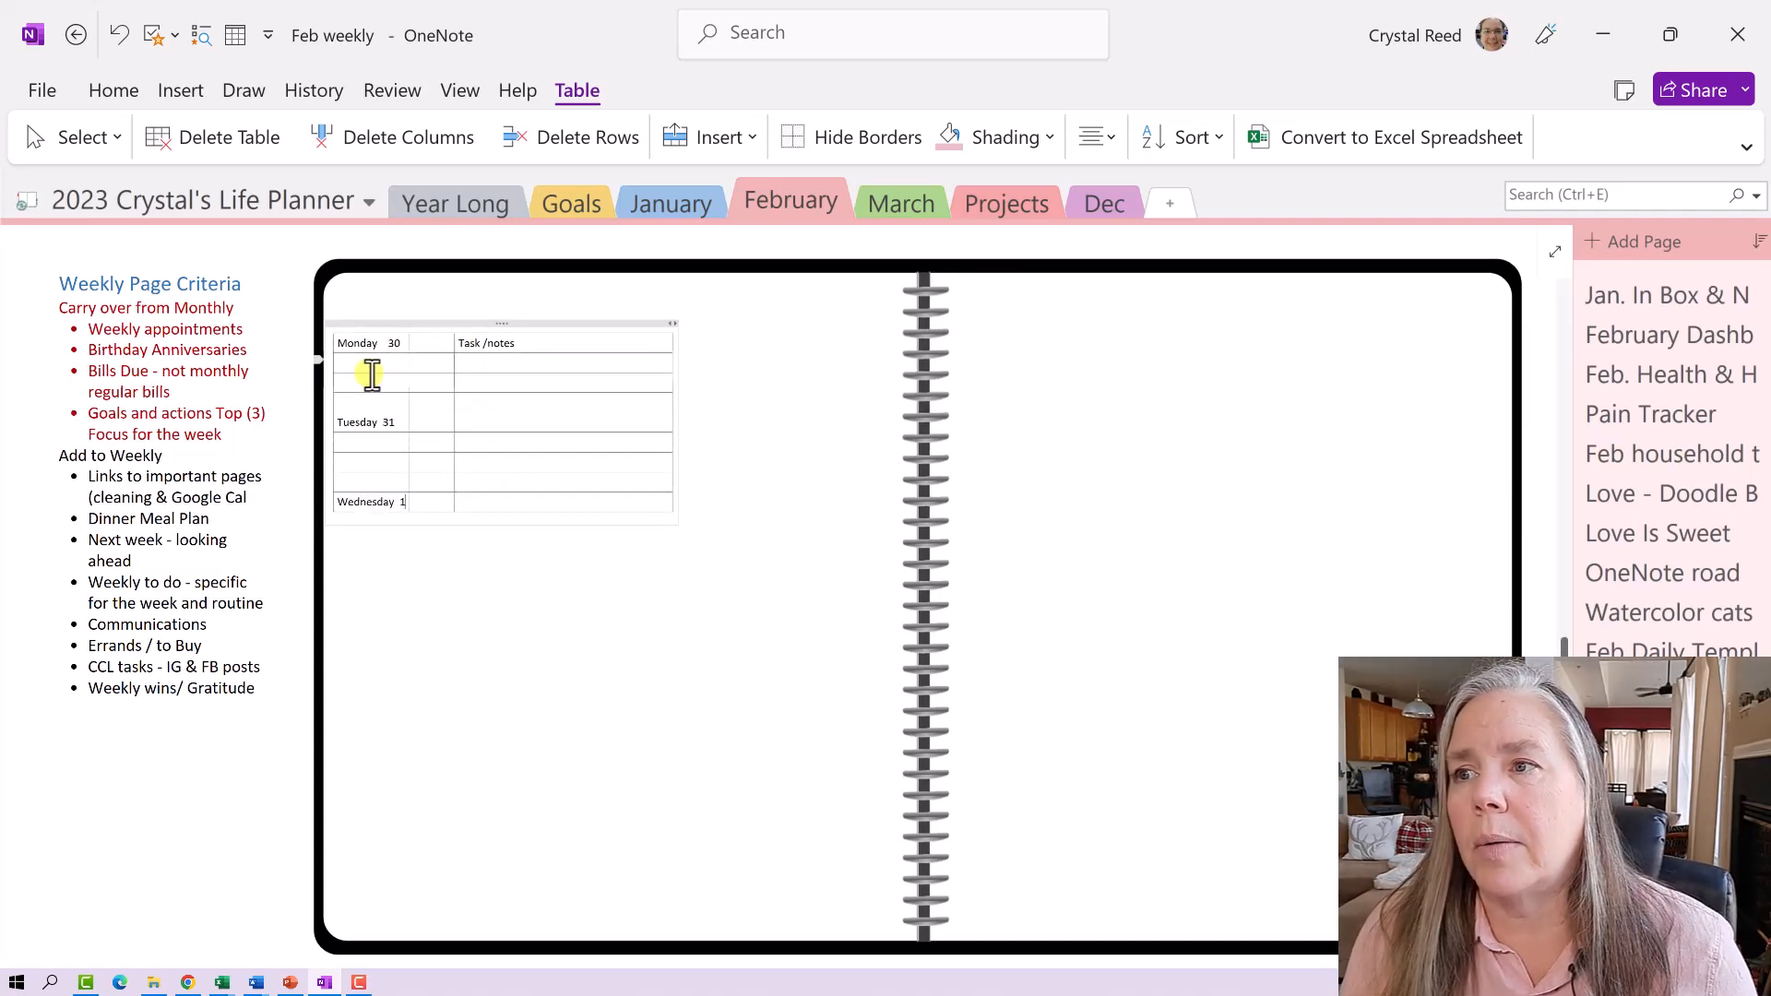
- Insert new empty rows below the selected rows from below Monday through Wednesday
left_click_drag(369, 362, 547, 500)
right_click(549, 491)
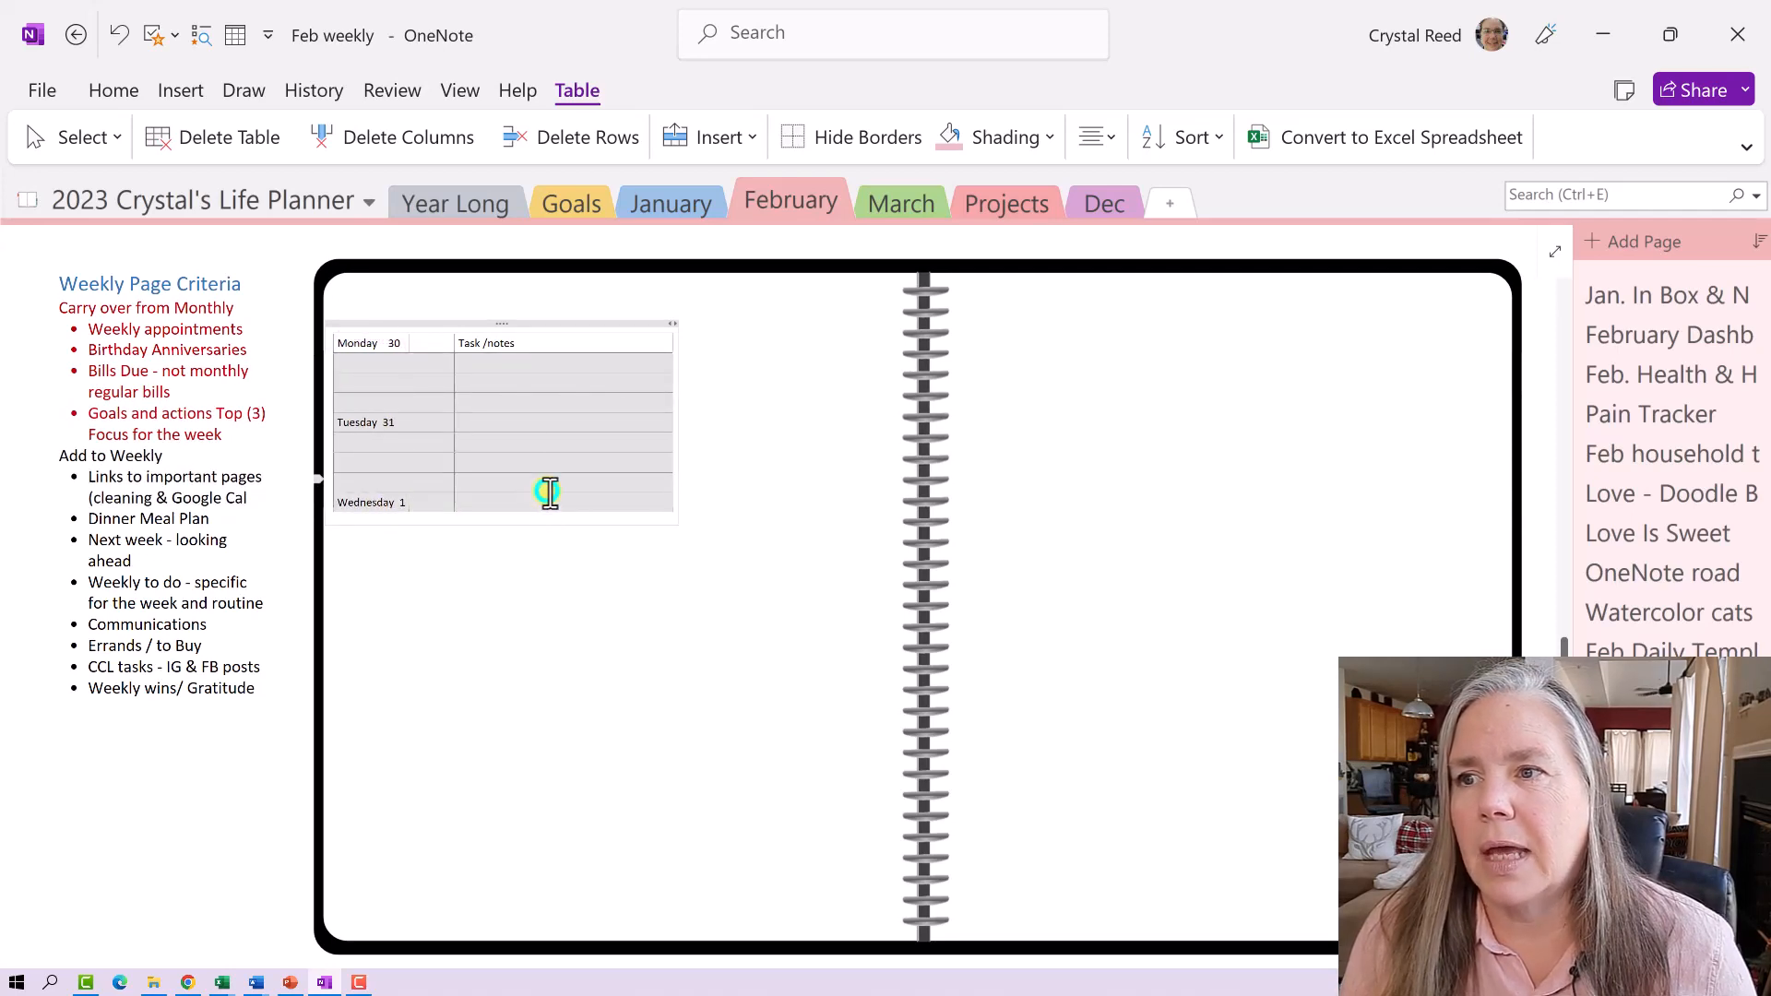
mouse_move(729, 770)
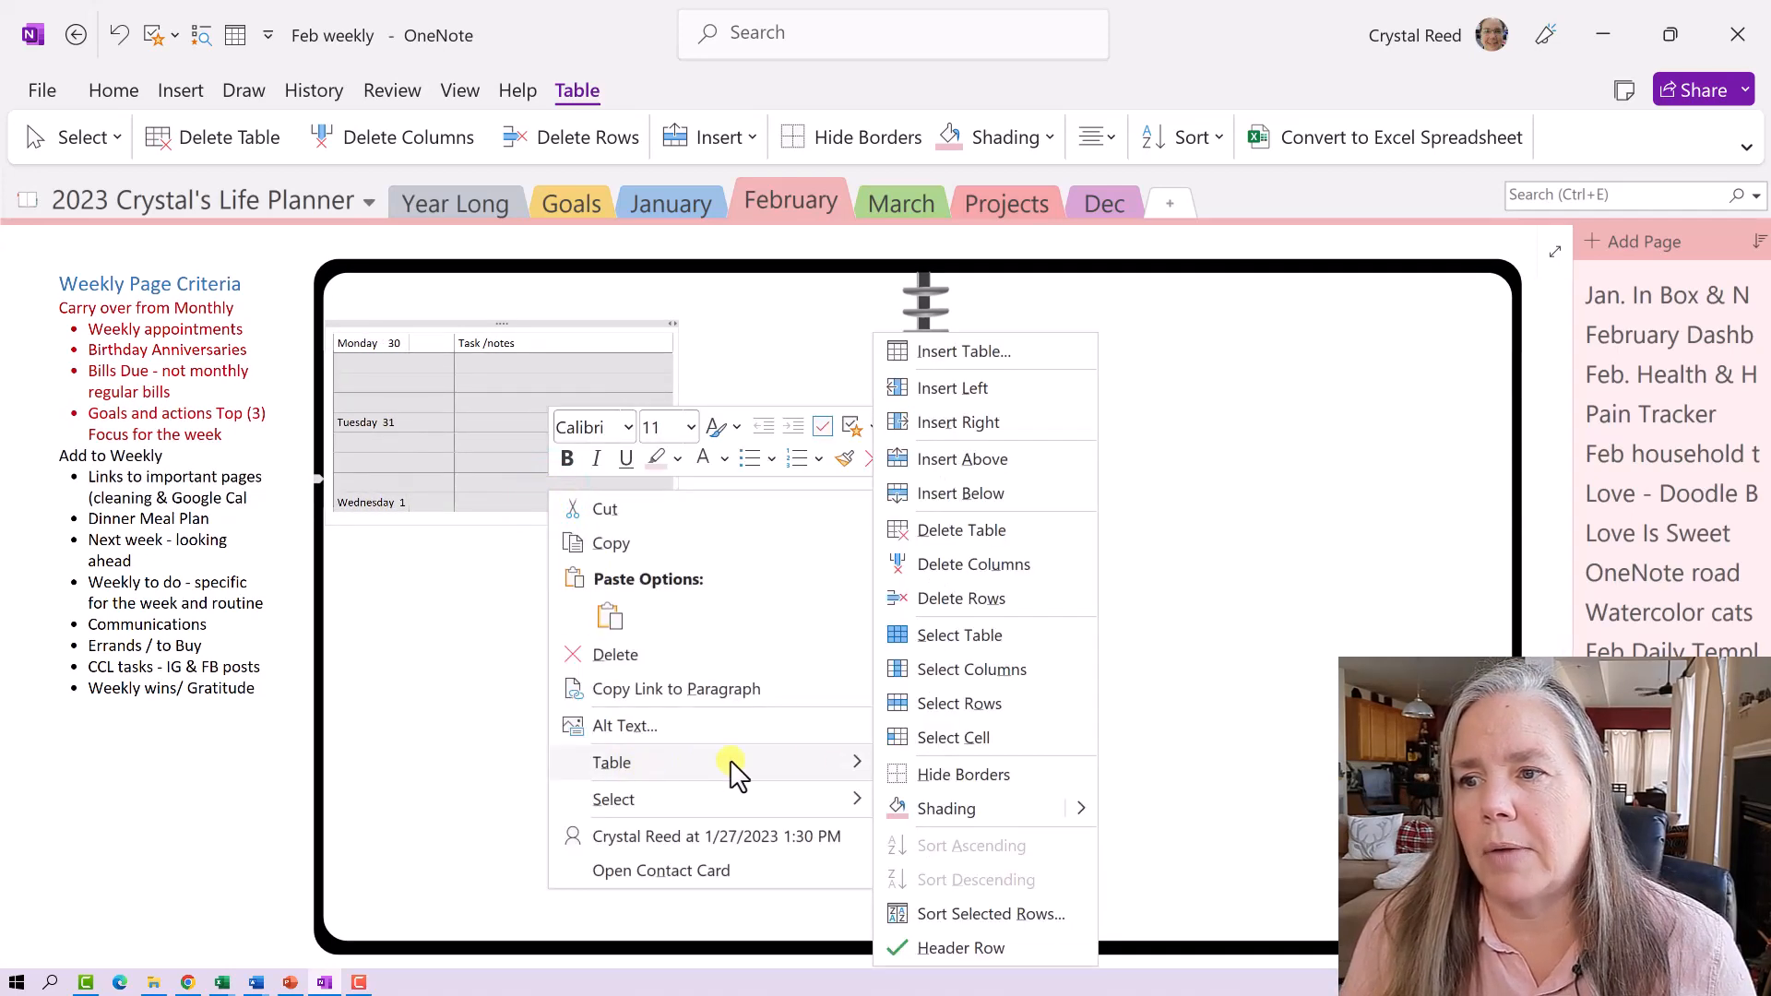
left_click(958, 493)
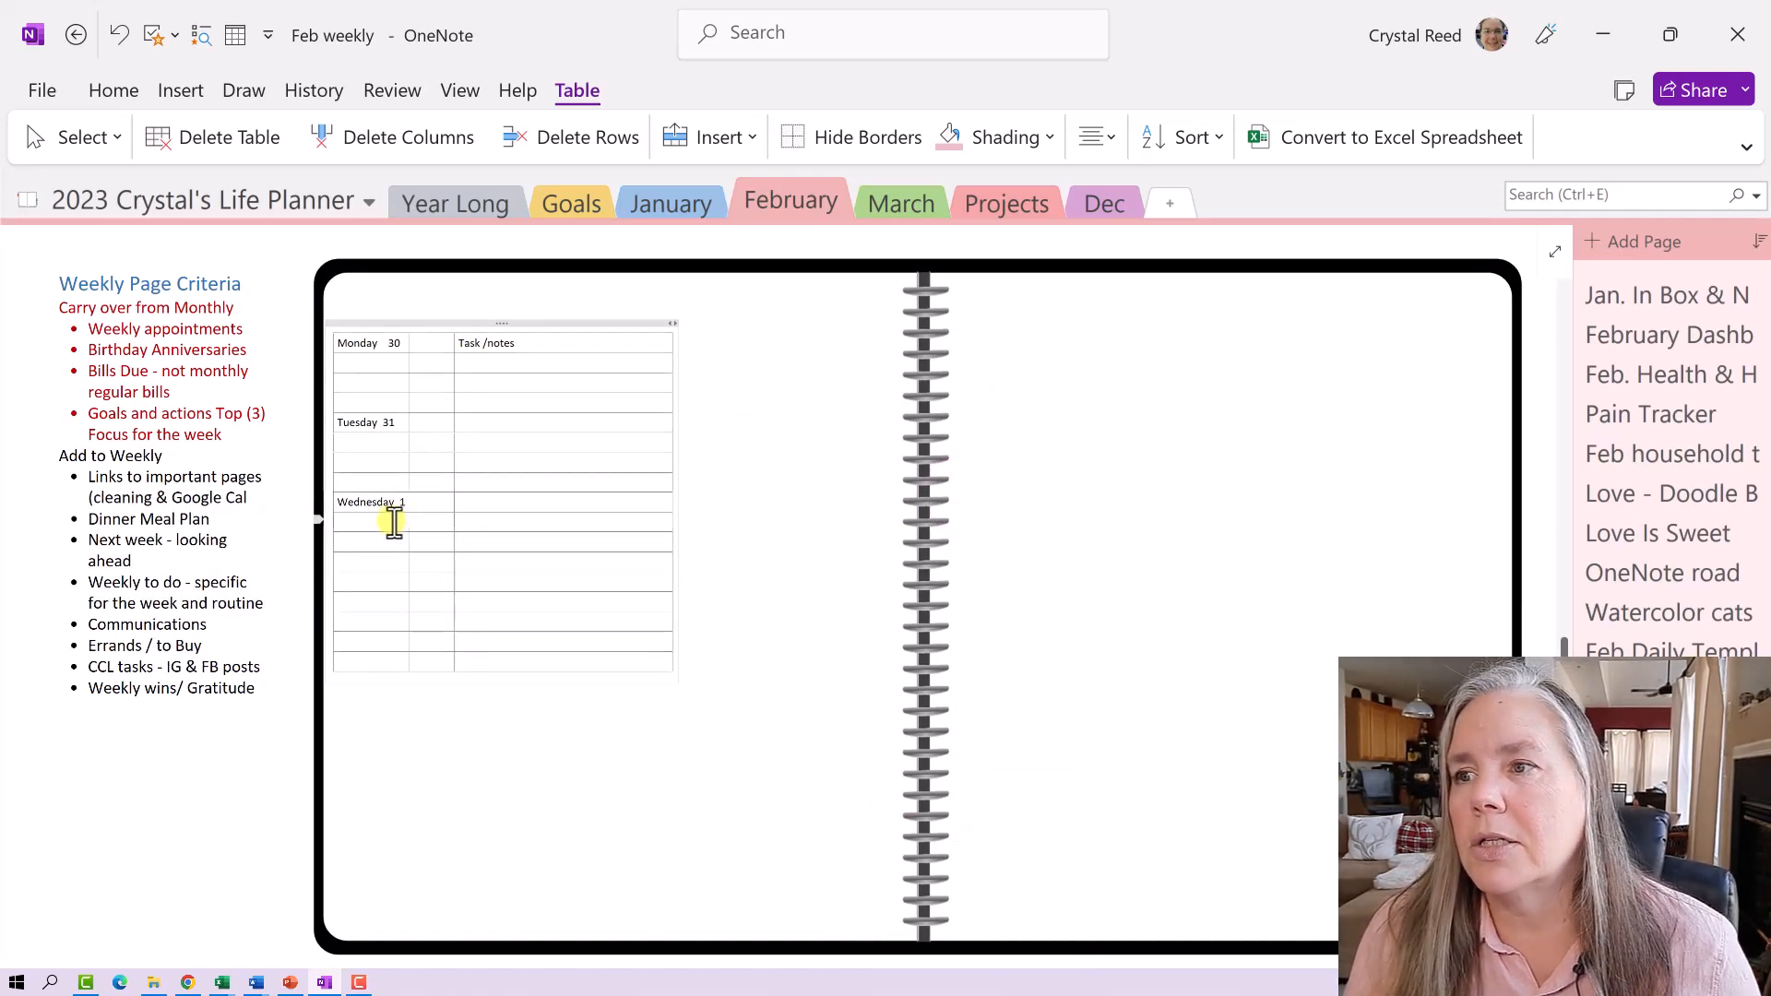
- Fill the first column with Thursday 2, Friday 3, Saturday 4 and Sunday 5, adding rows beneath
left_click(383, 583)
type("Th")
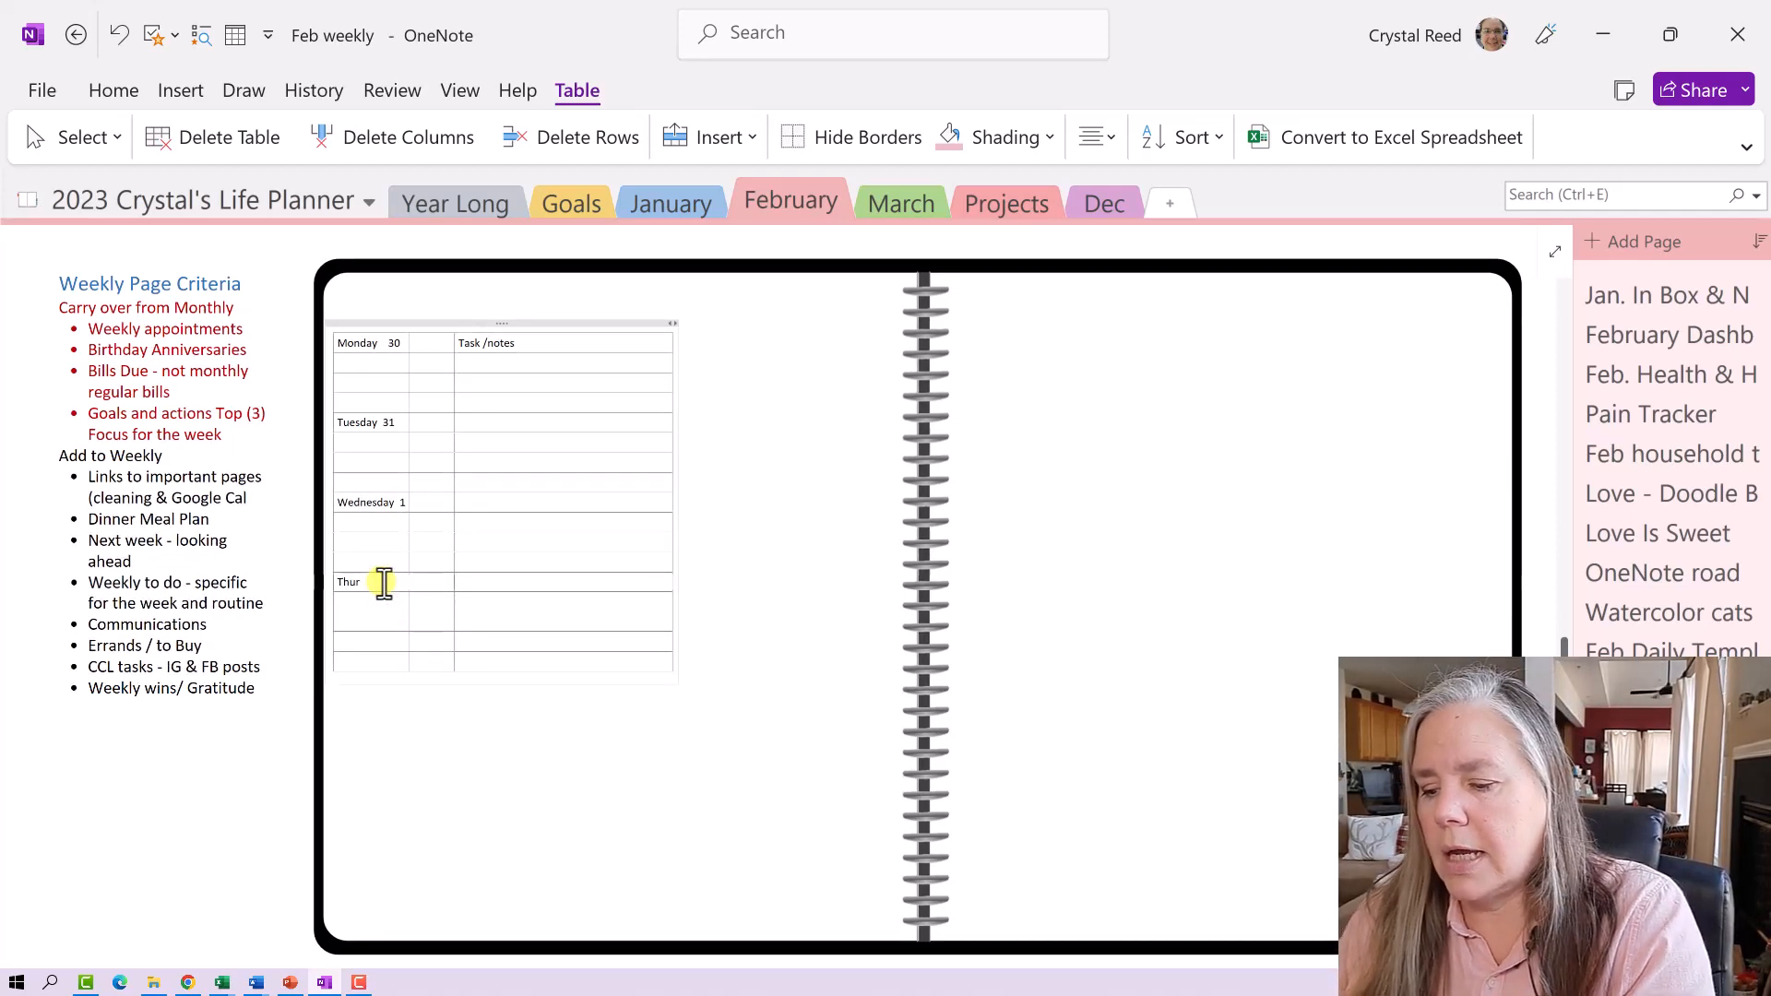
type("ur")
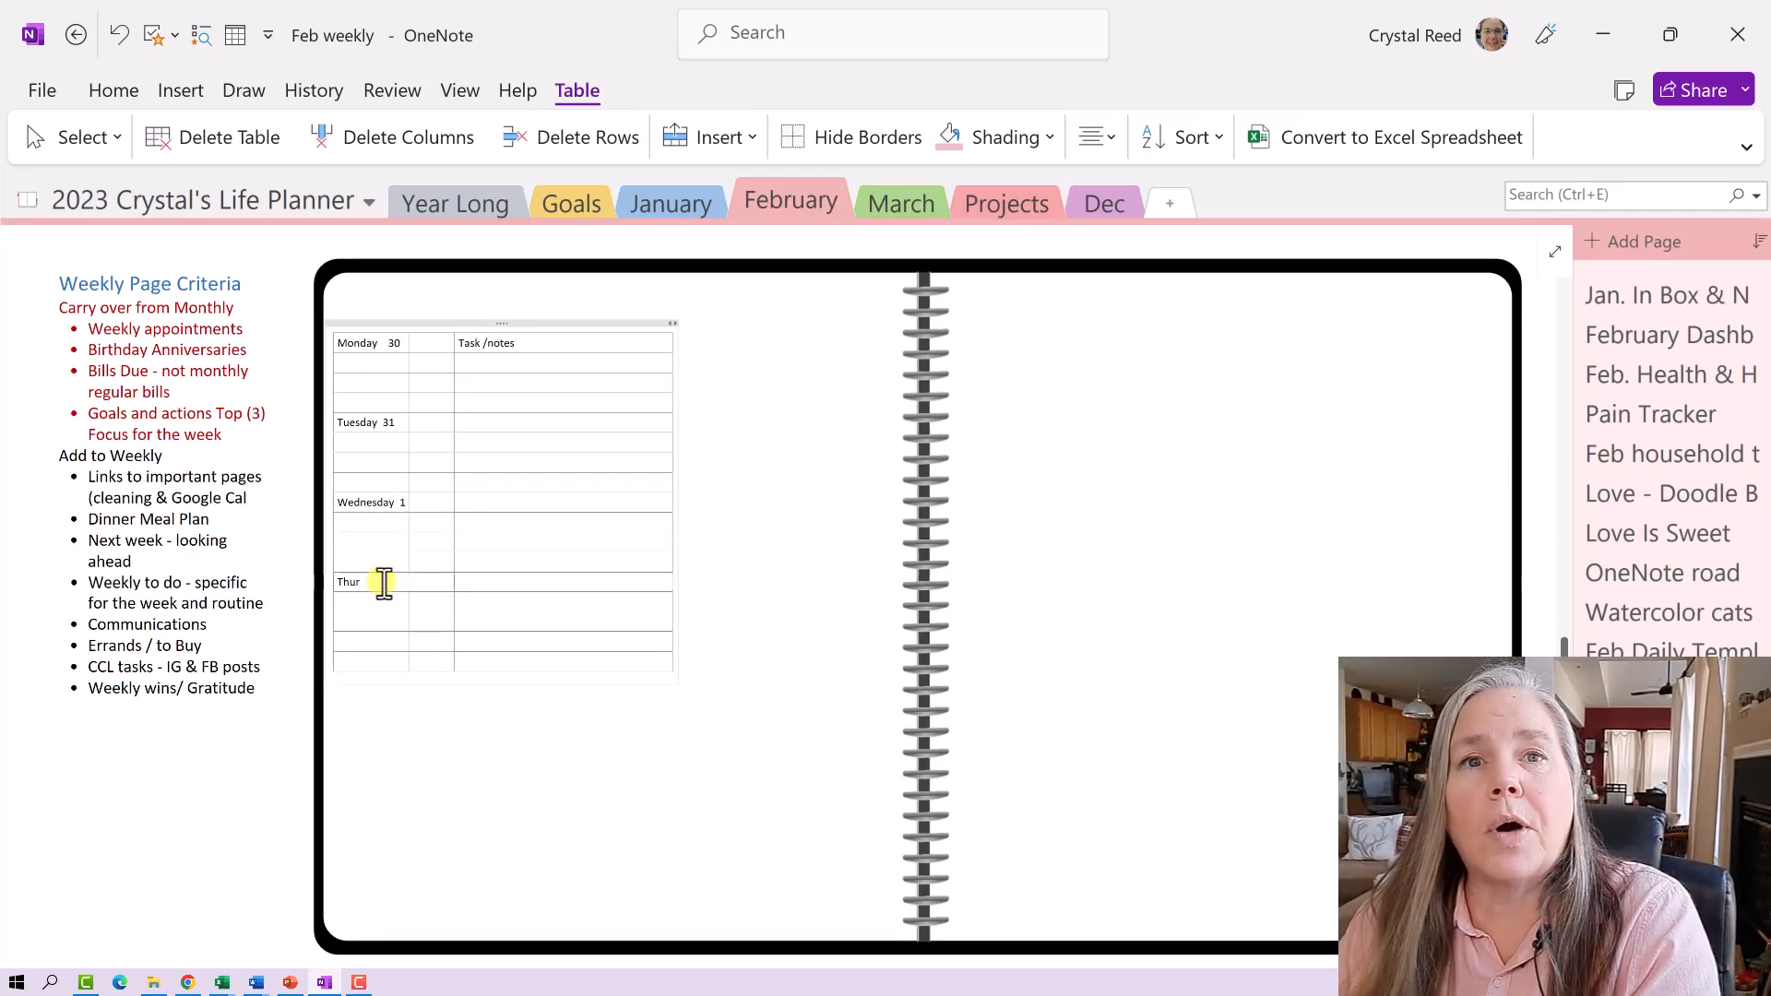
type("day")
key("Tab")
key("Tab")
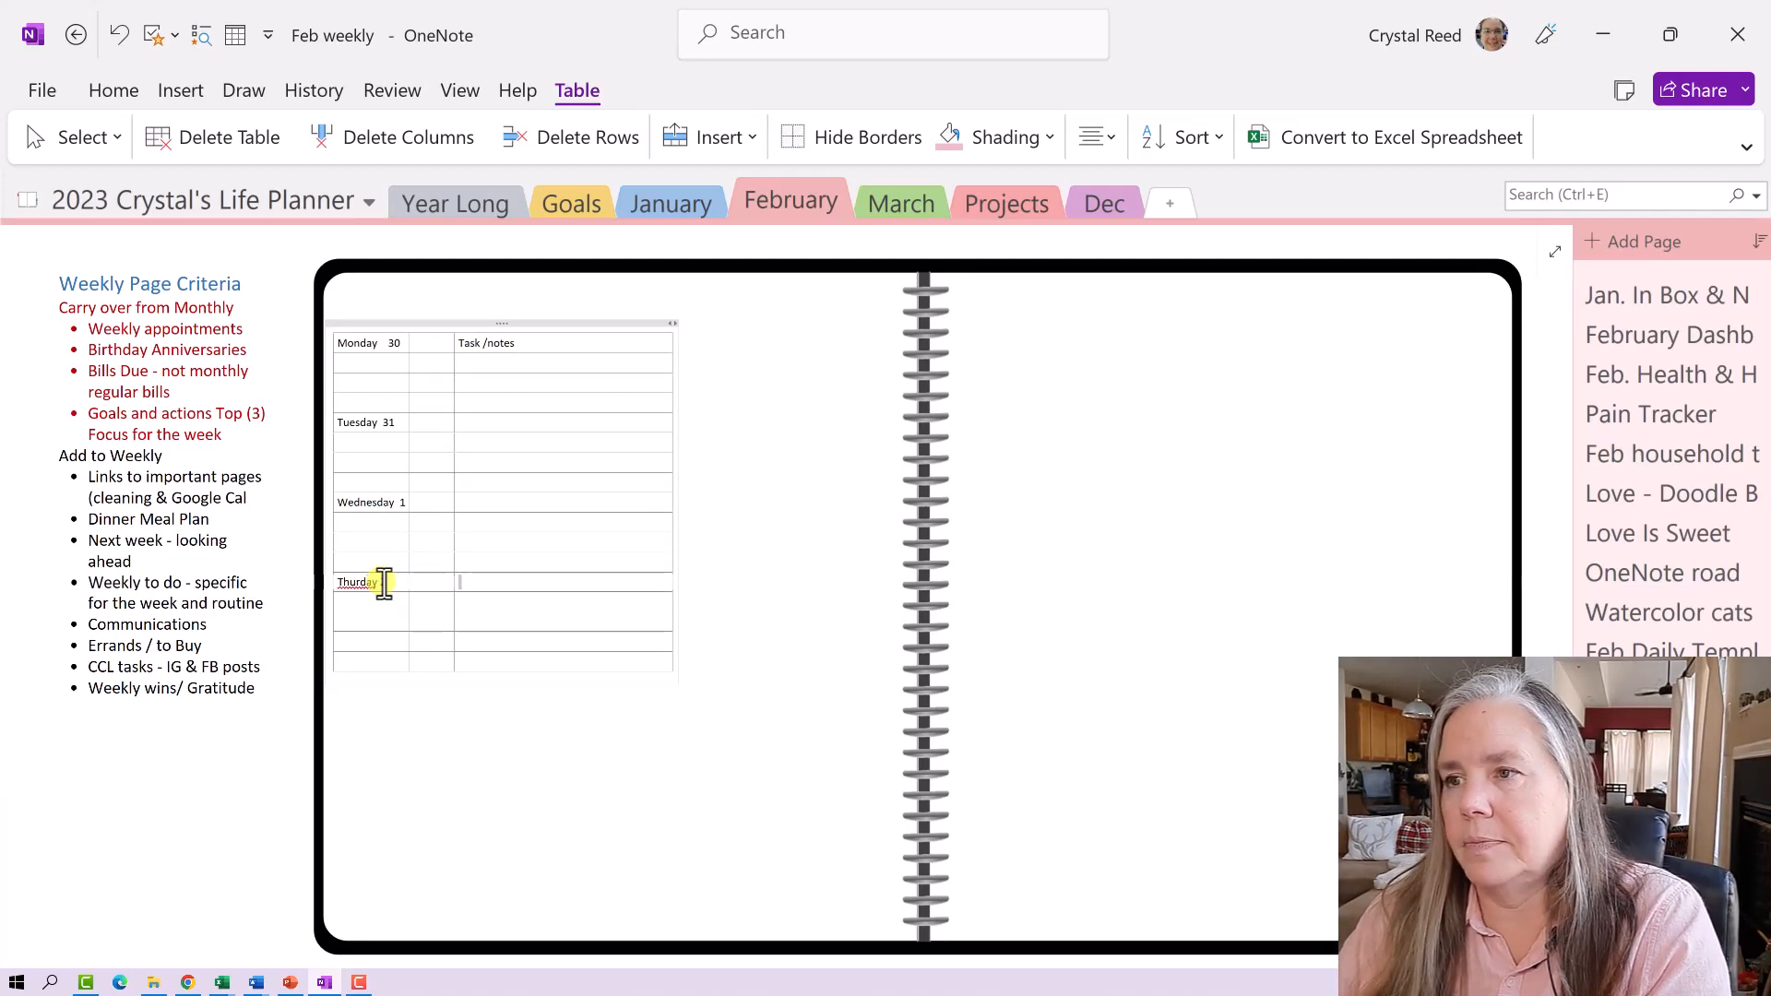
left_click(372, 659)
type("Friday  3")
key("Tab")
key("Tab")
key("Tab")
key("Tab")
key("Tab")
key("Tab")
key("Tab")
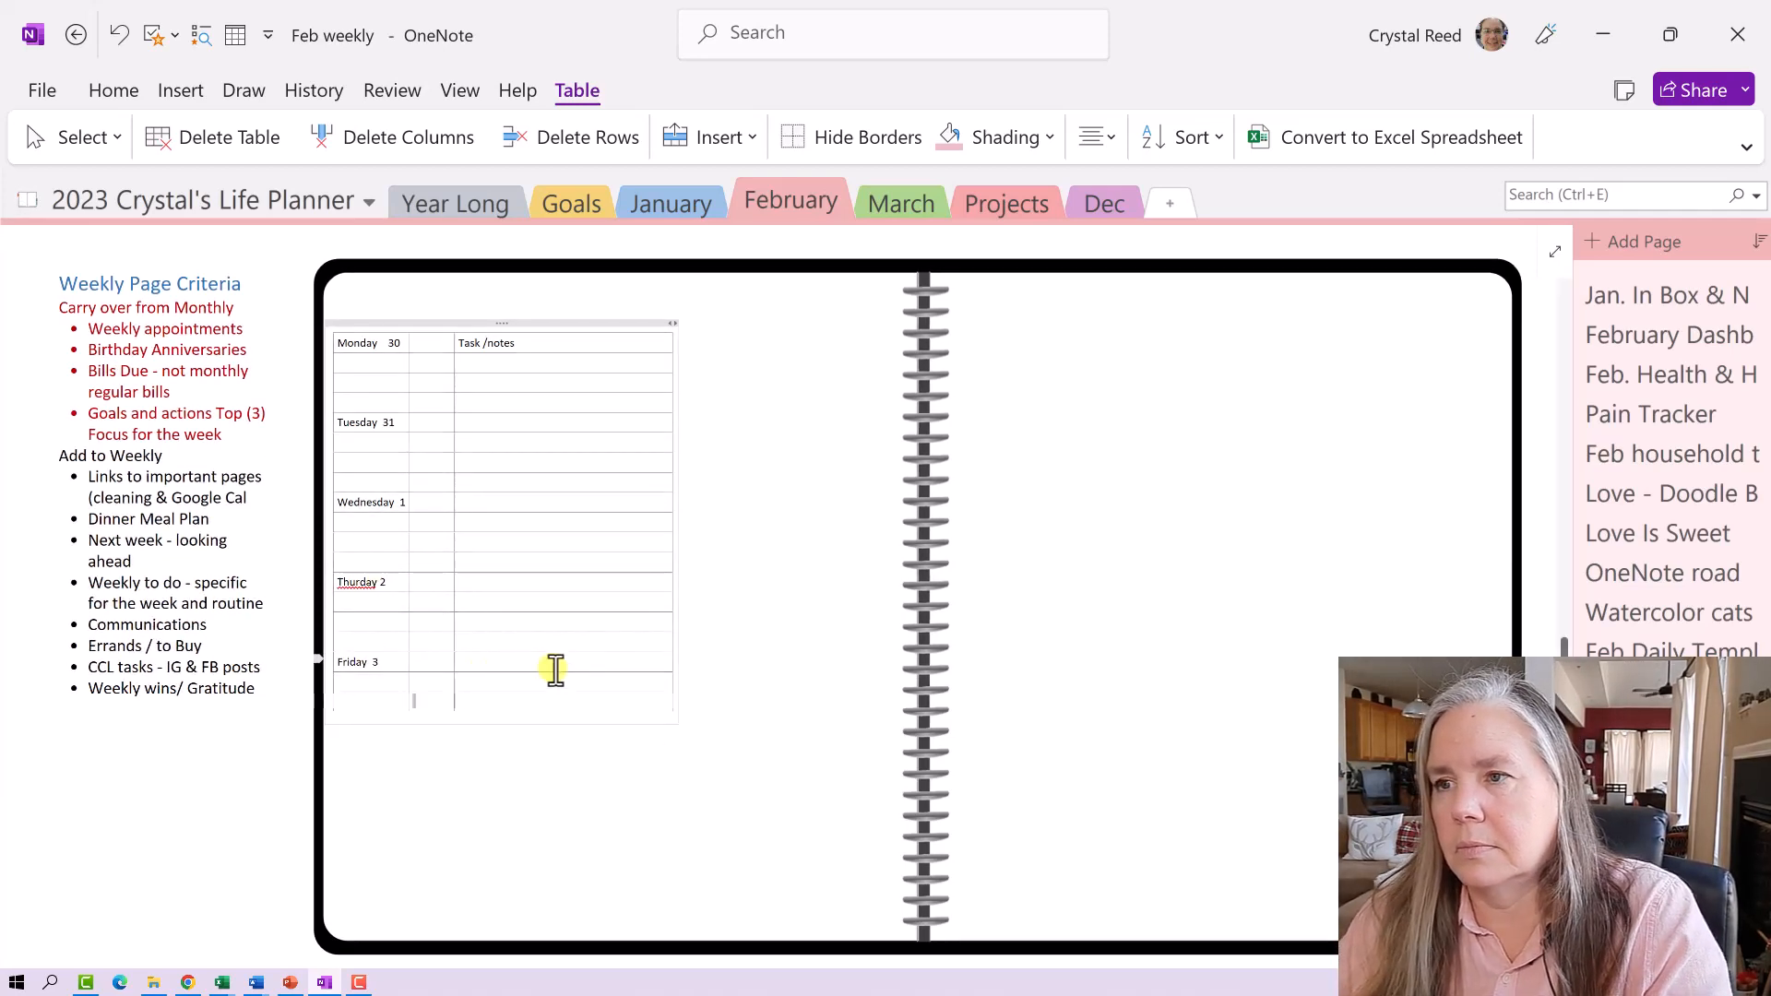
key("Tab")
key("Tab")
key("Tab")
key("Tab")
key("Tab")
type("Saturday  4")
key("Tab")
key("Tab")
key("Tab")
key("Tab")
key("Tab")
key("Tab")
key("Tab")
key("Tab")
key("Tab")
key("Tab")
key("Tab")
key("Tab")
type("Sunda")
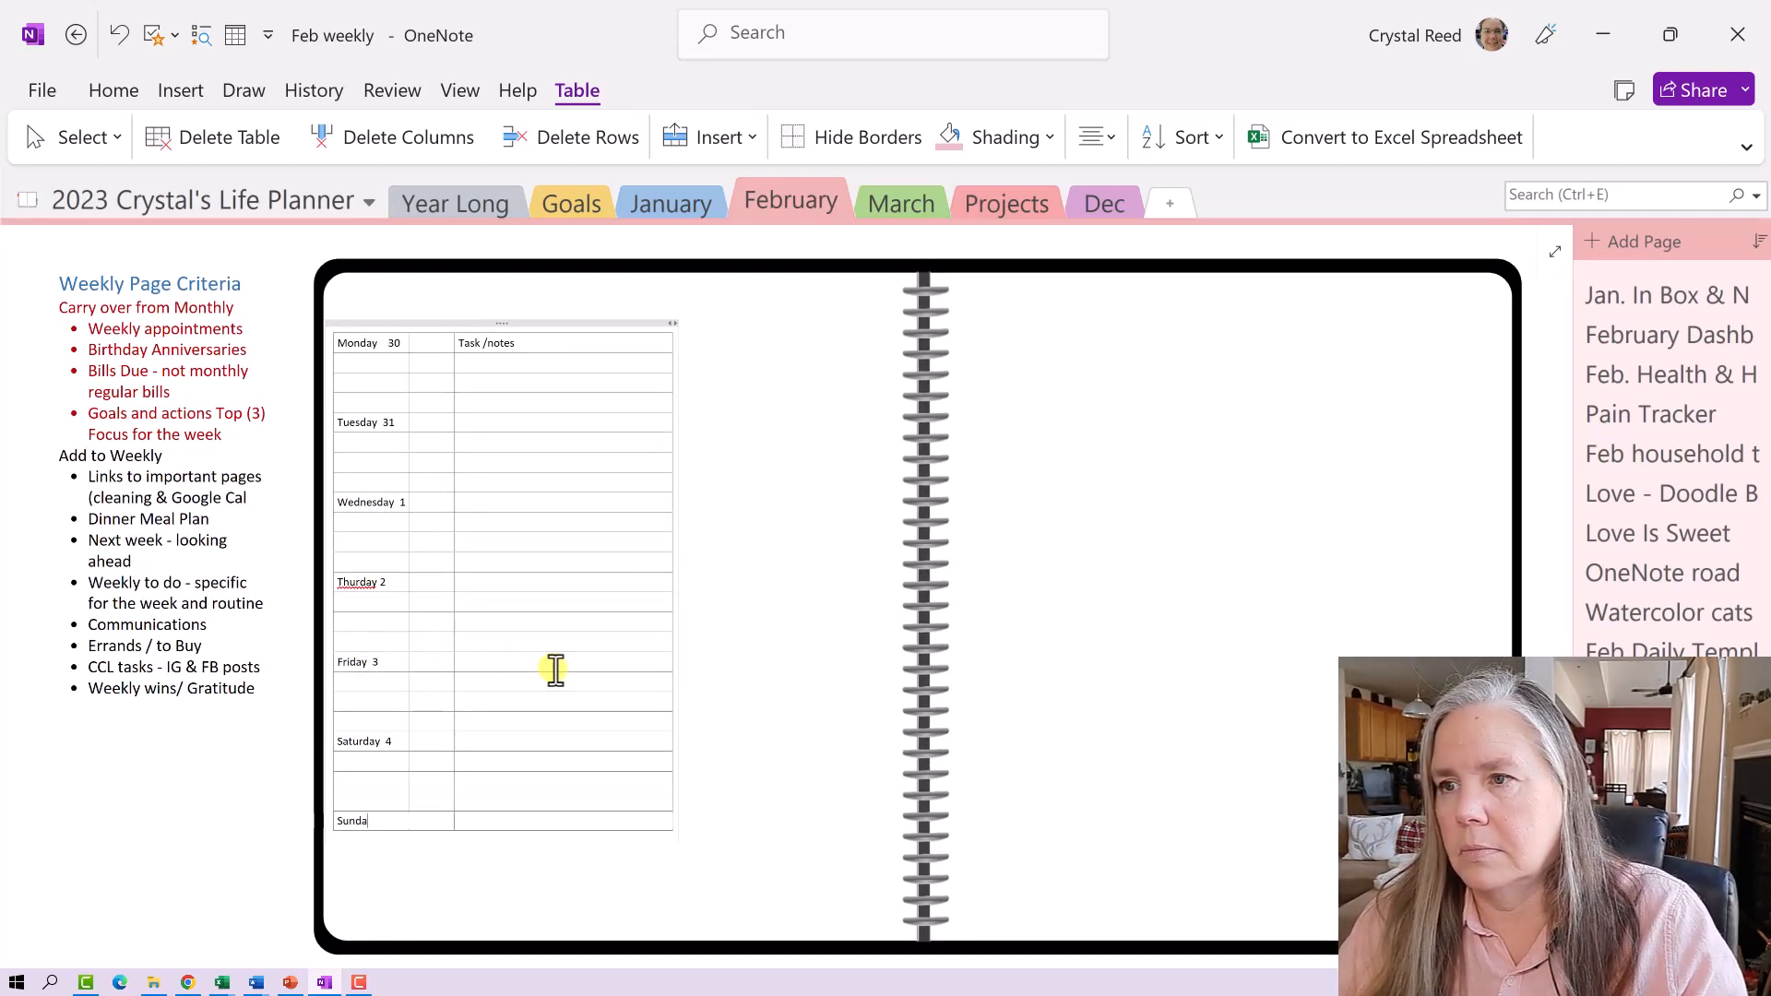
type("y 5")
key("Tab")
key("Tab")
key("Tab")
key("Tab")
key("Tab")
key("Tab")
key("Tab")
left_click(776, 639)
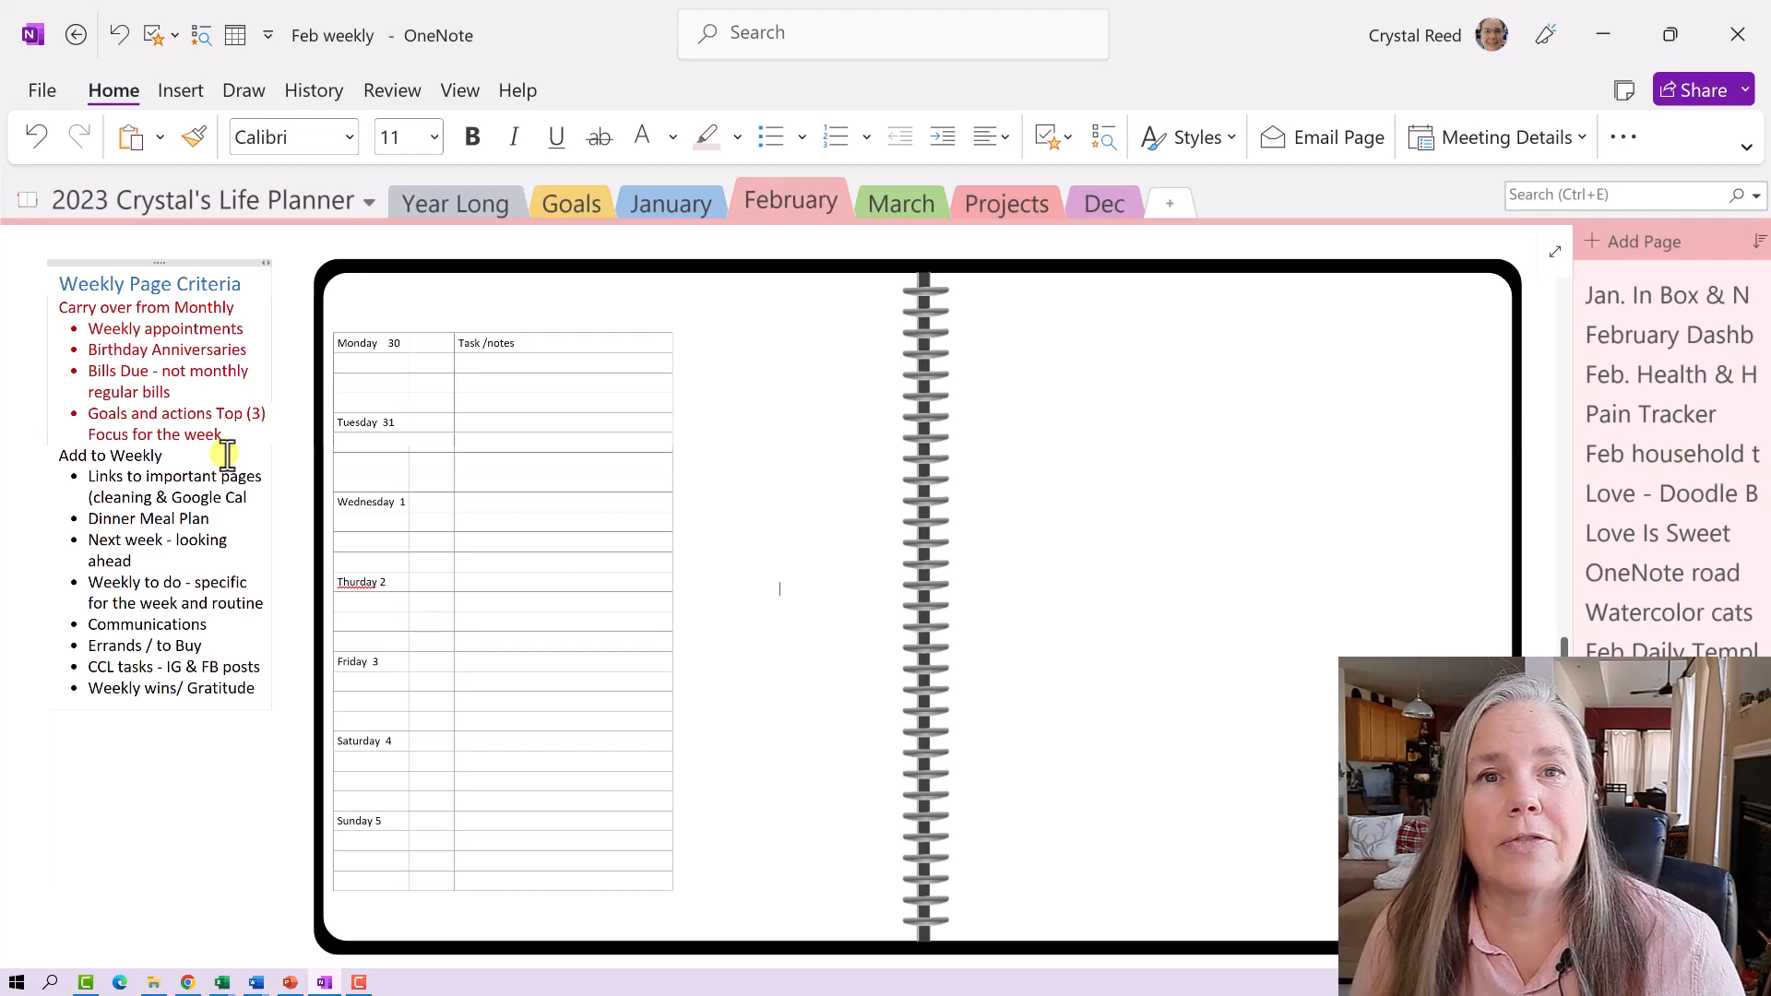
scroll(227, 453, "up", 3)
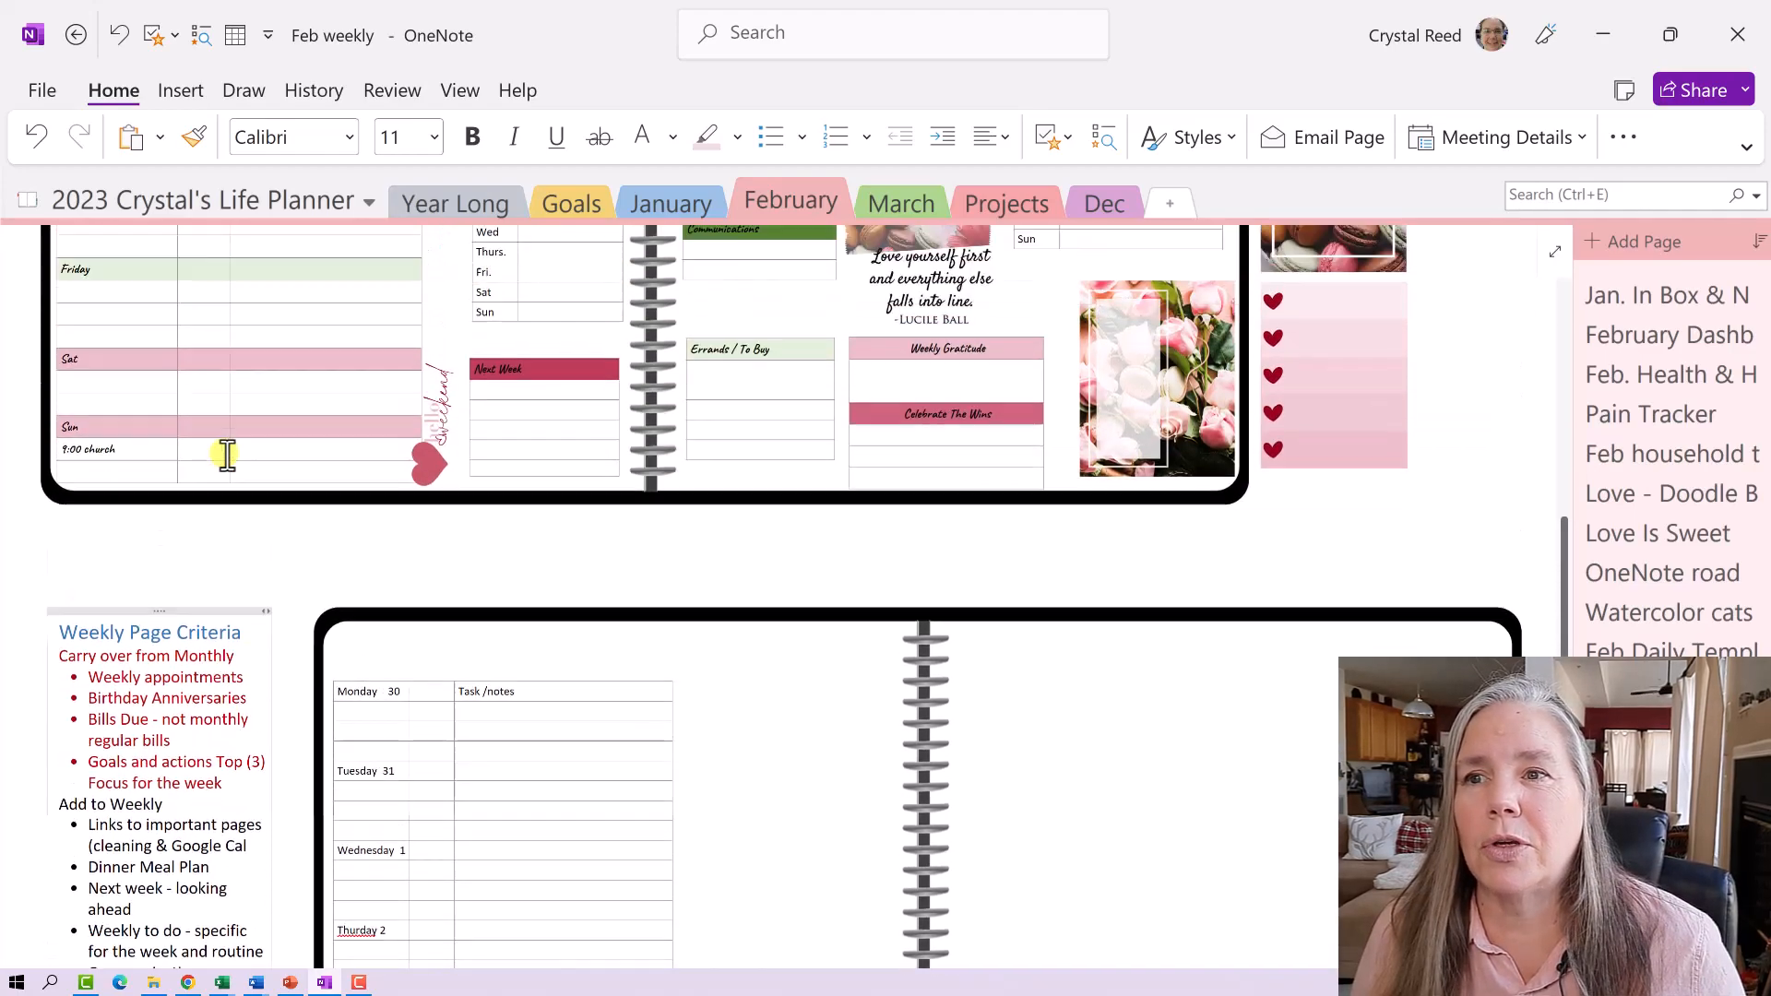
scroll(227, 453, "up", 4)
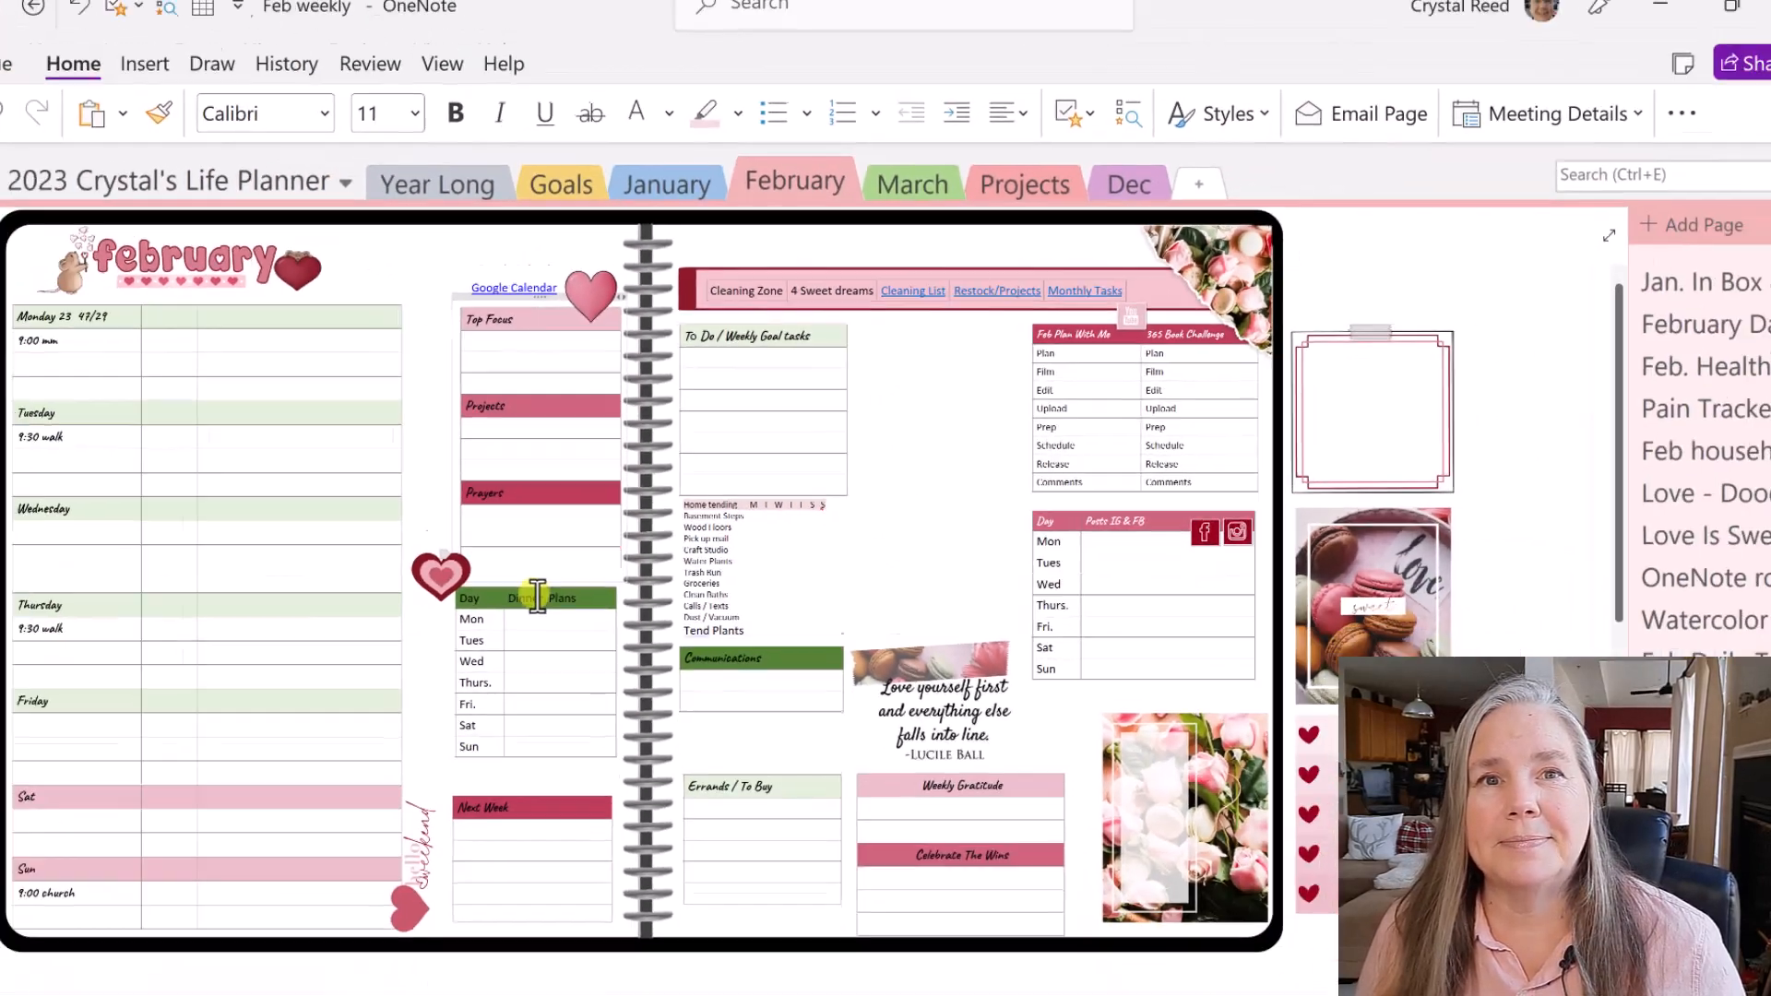
scroll(537, 595, "down", 10)
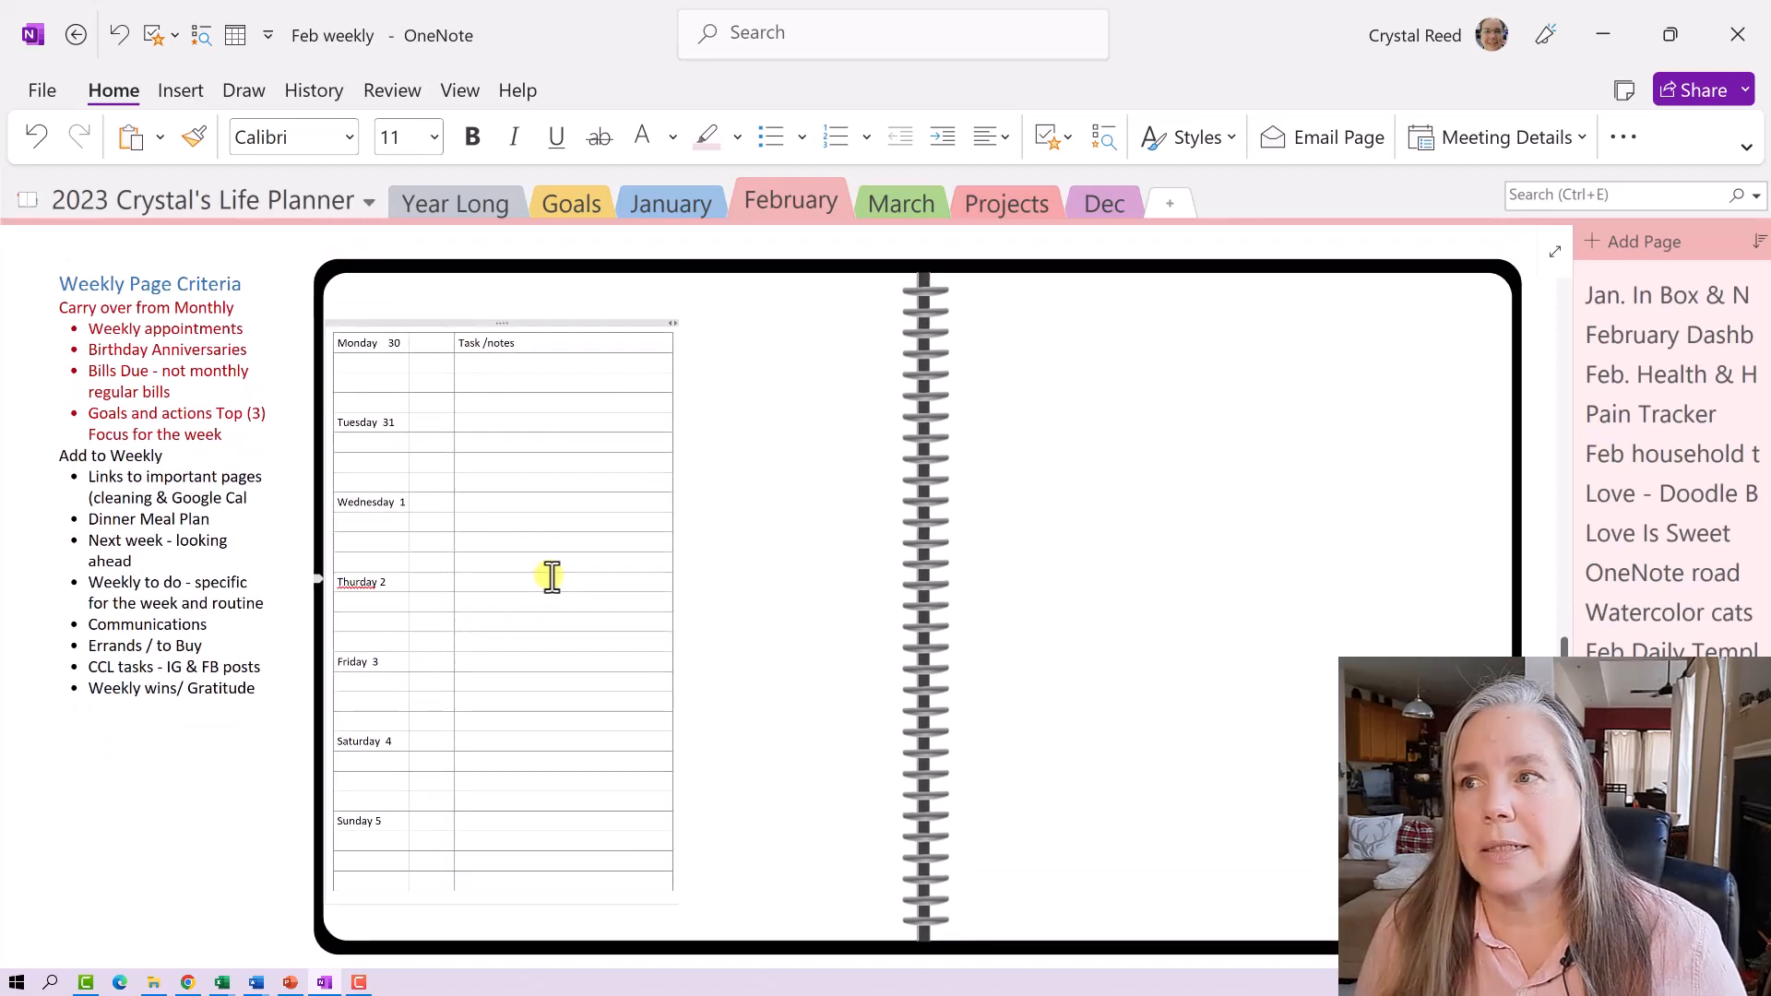
- Insert a one-column, eight-row table in the blank space right of the day table
left_click(738, 351)
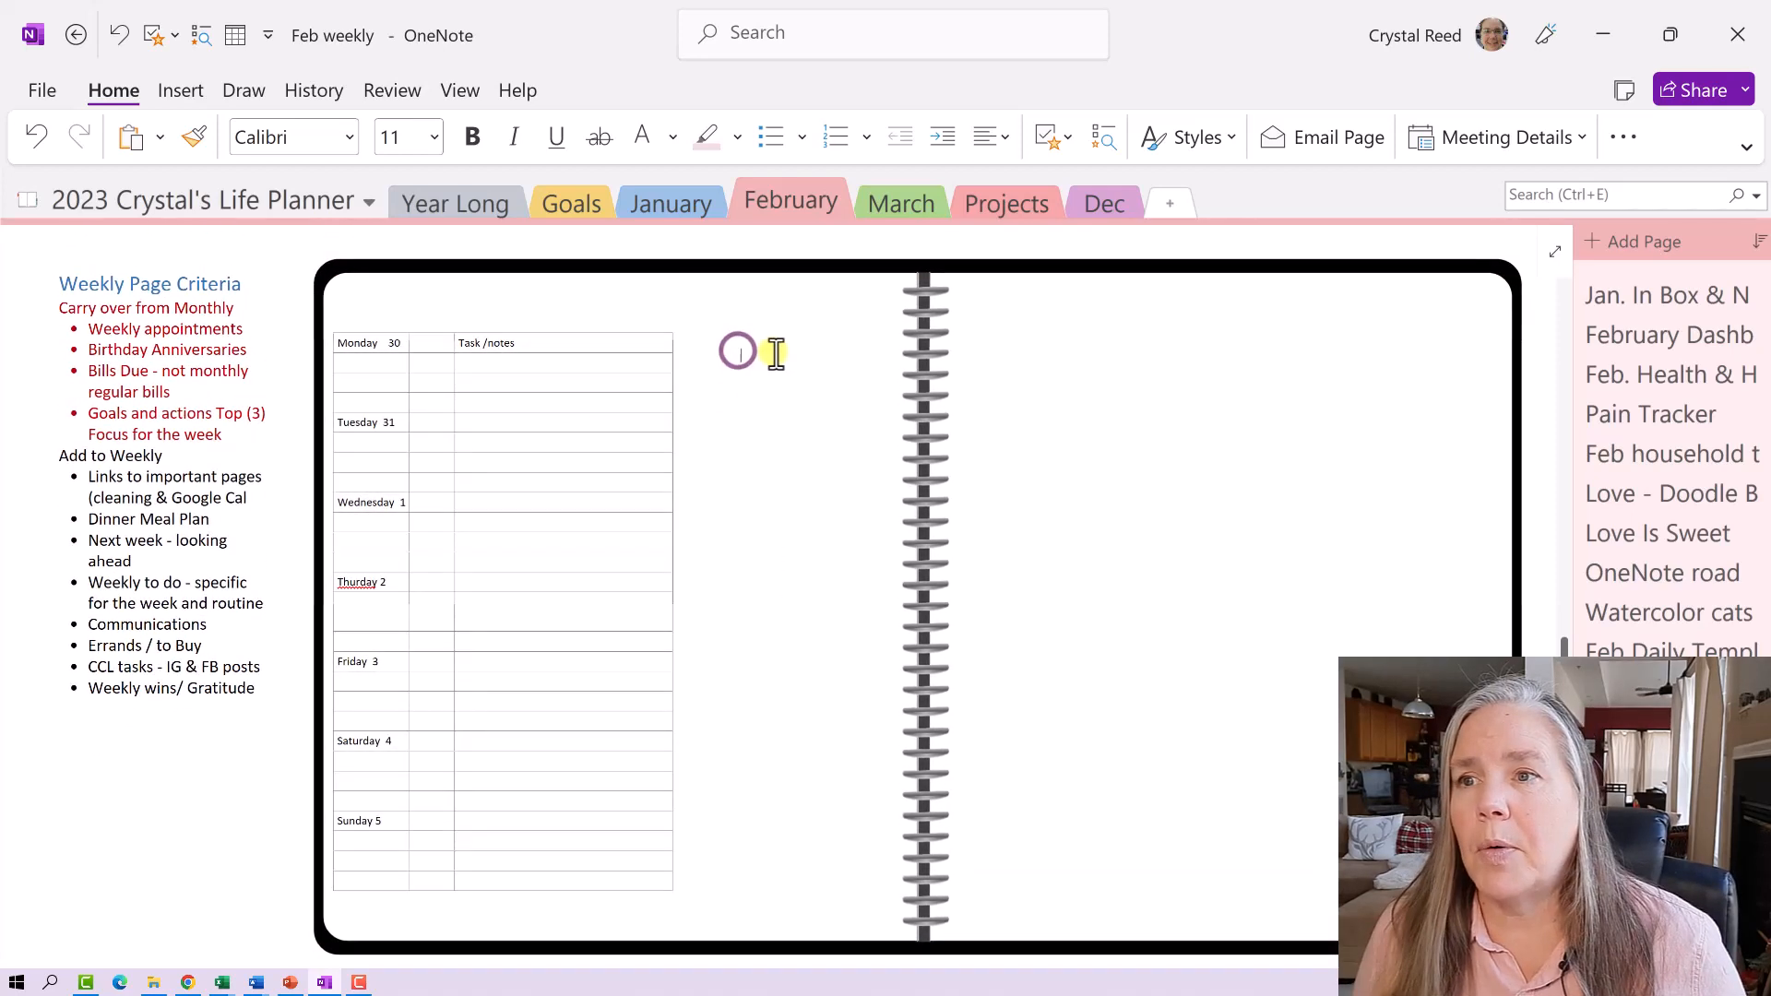
left_click(182, 90)
left_click(86, 127)
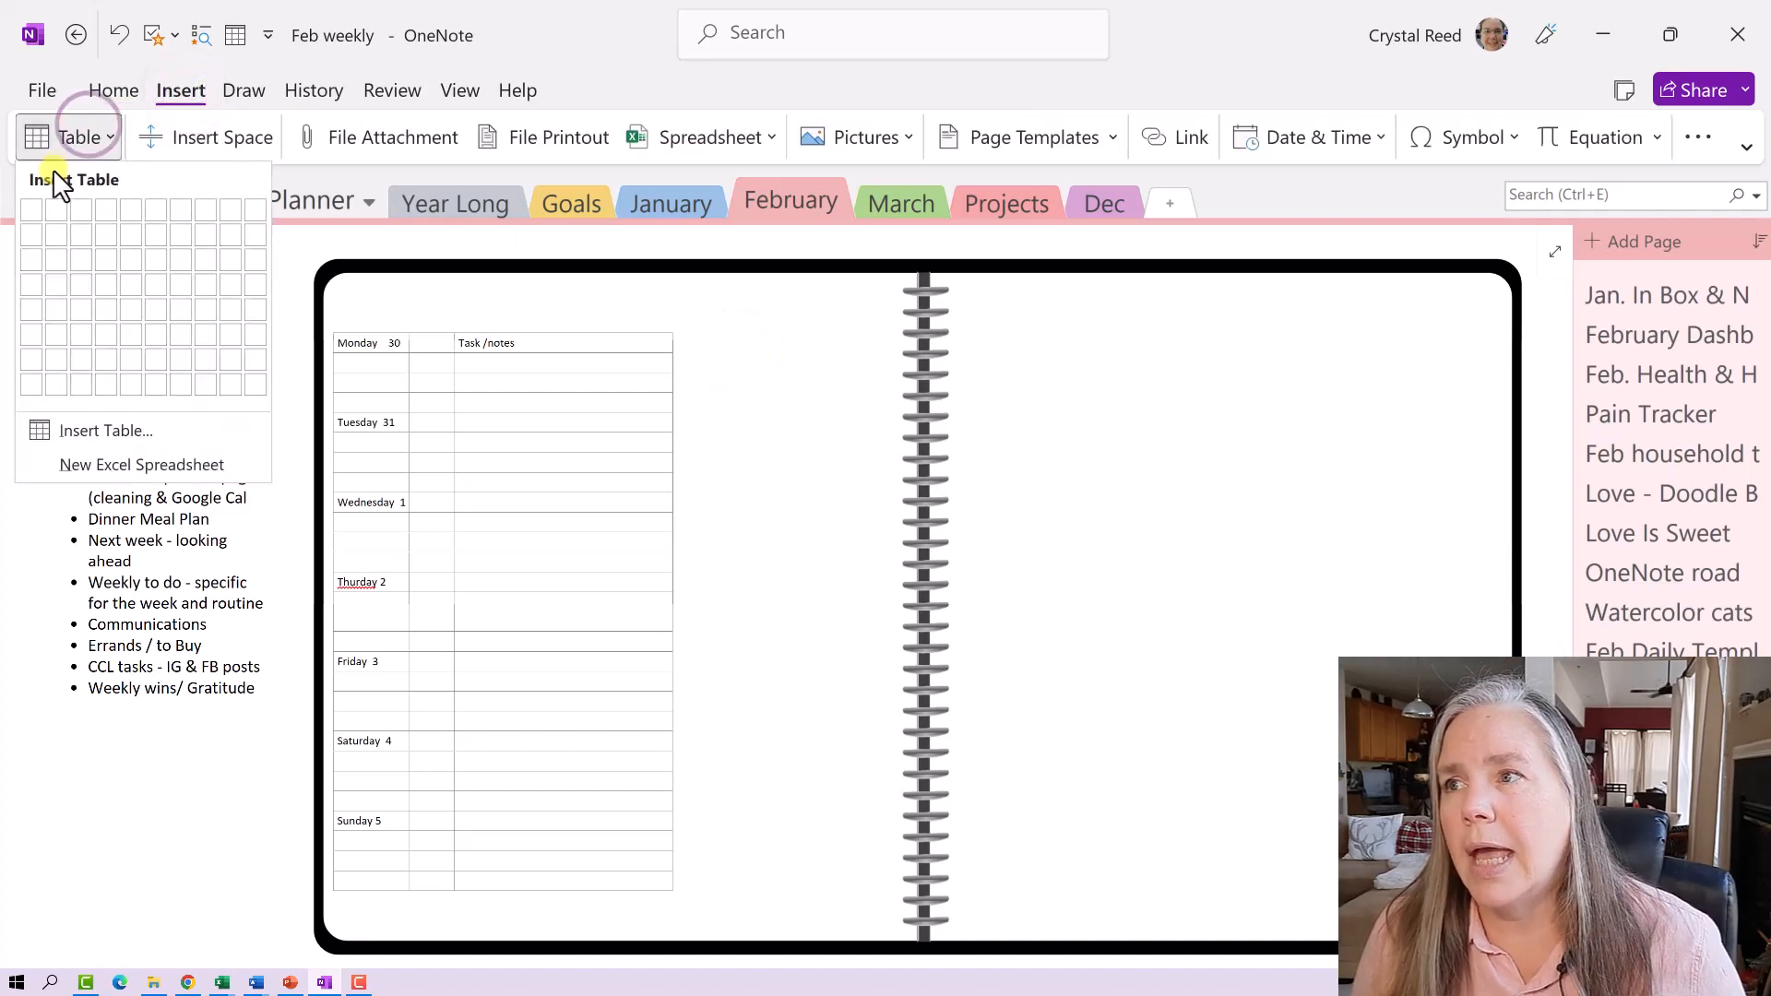
left_click(30, 386)
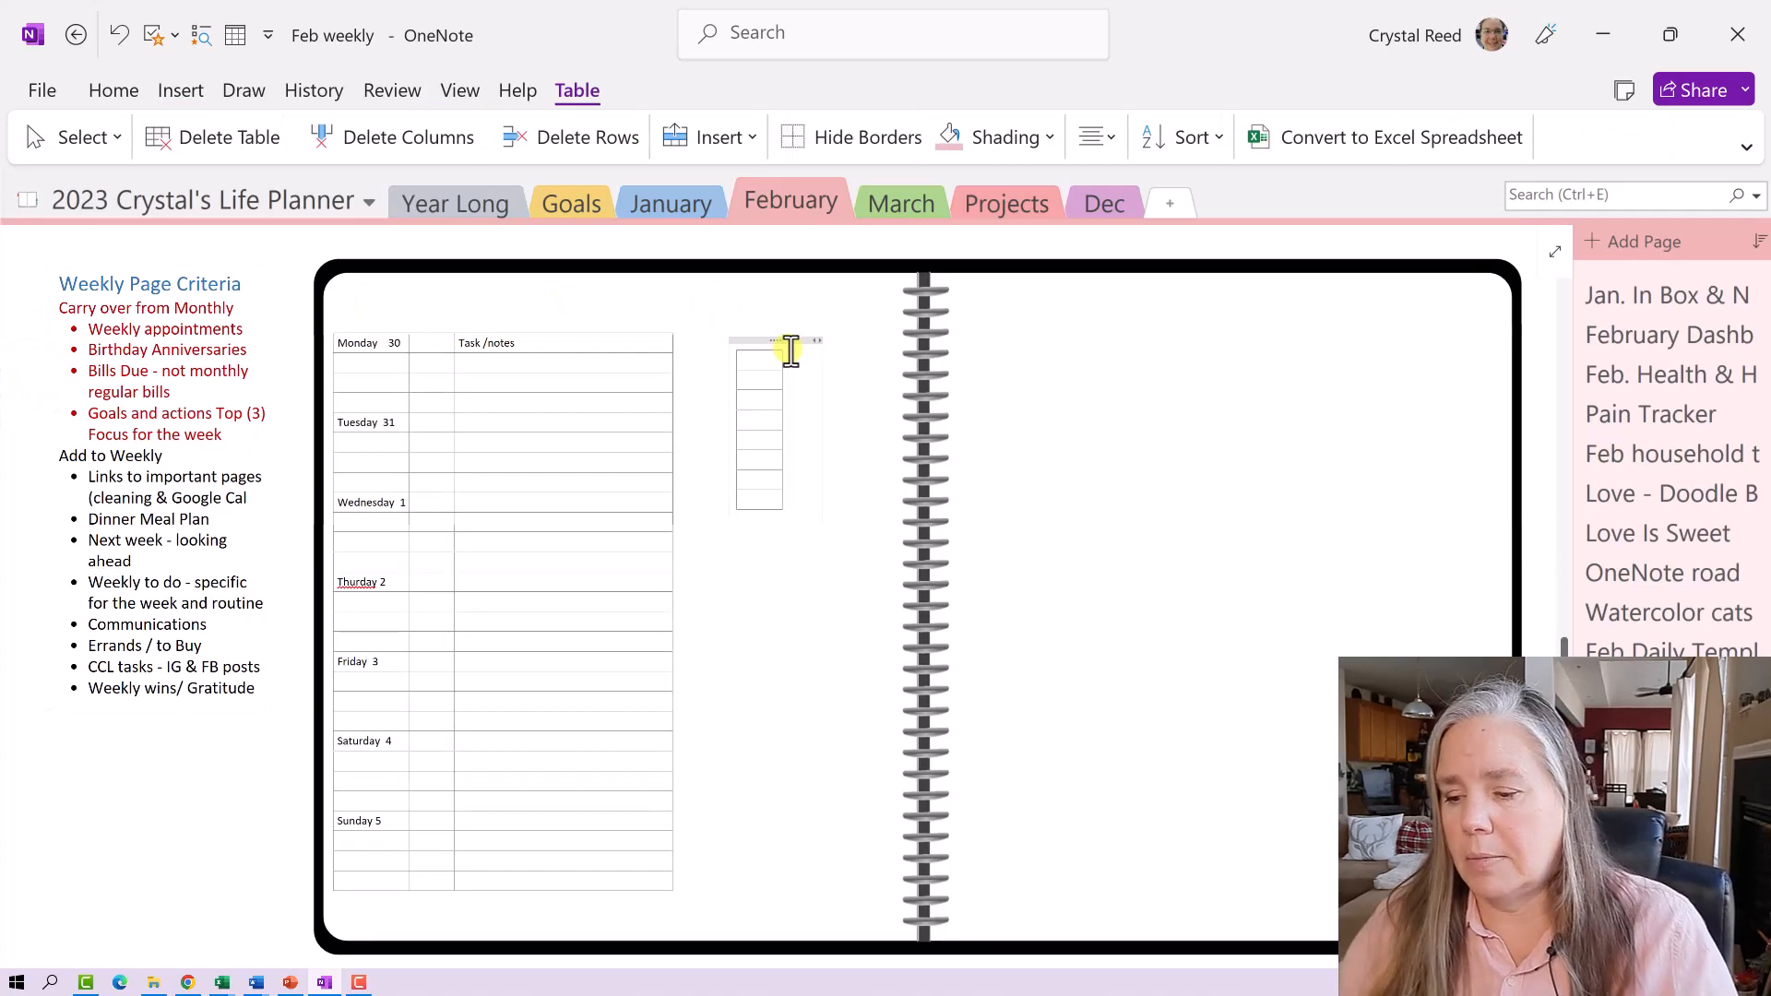
- Type Top Focus in the first cell and widen the small table
type("Top Focus")
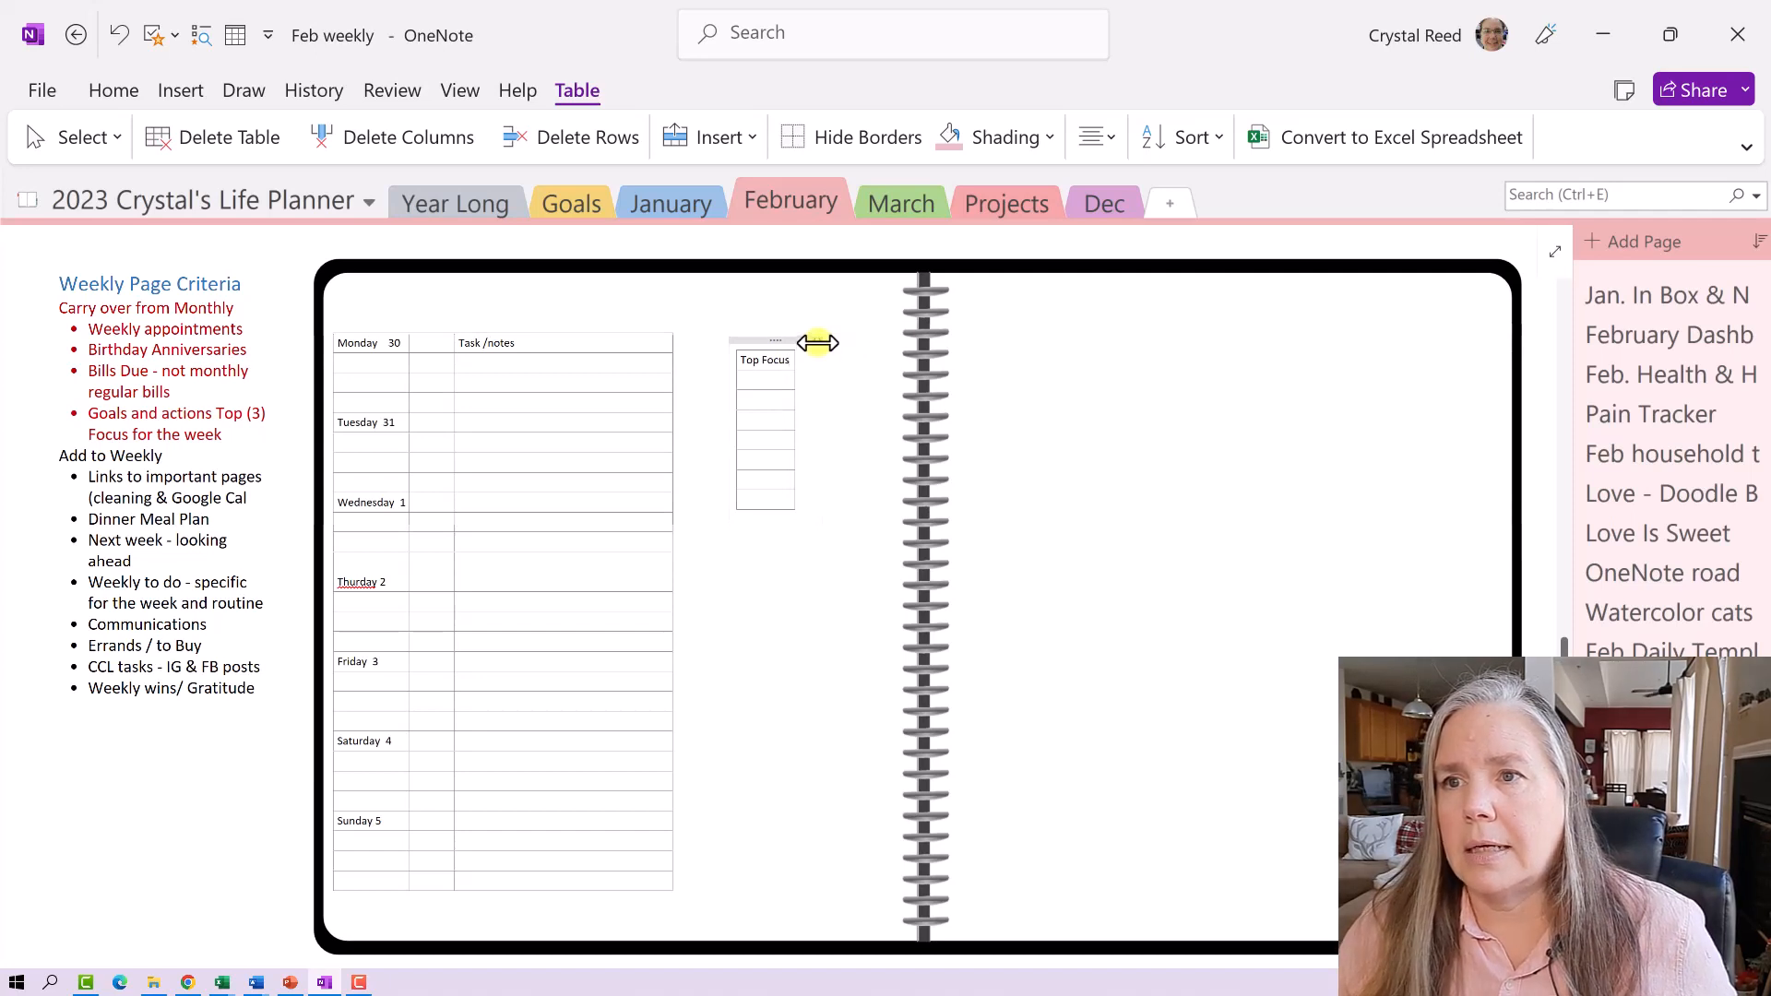
left_click(819, 341)
left_click_drag(819, 340, 878, 362)
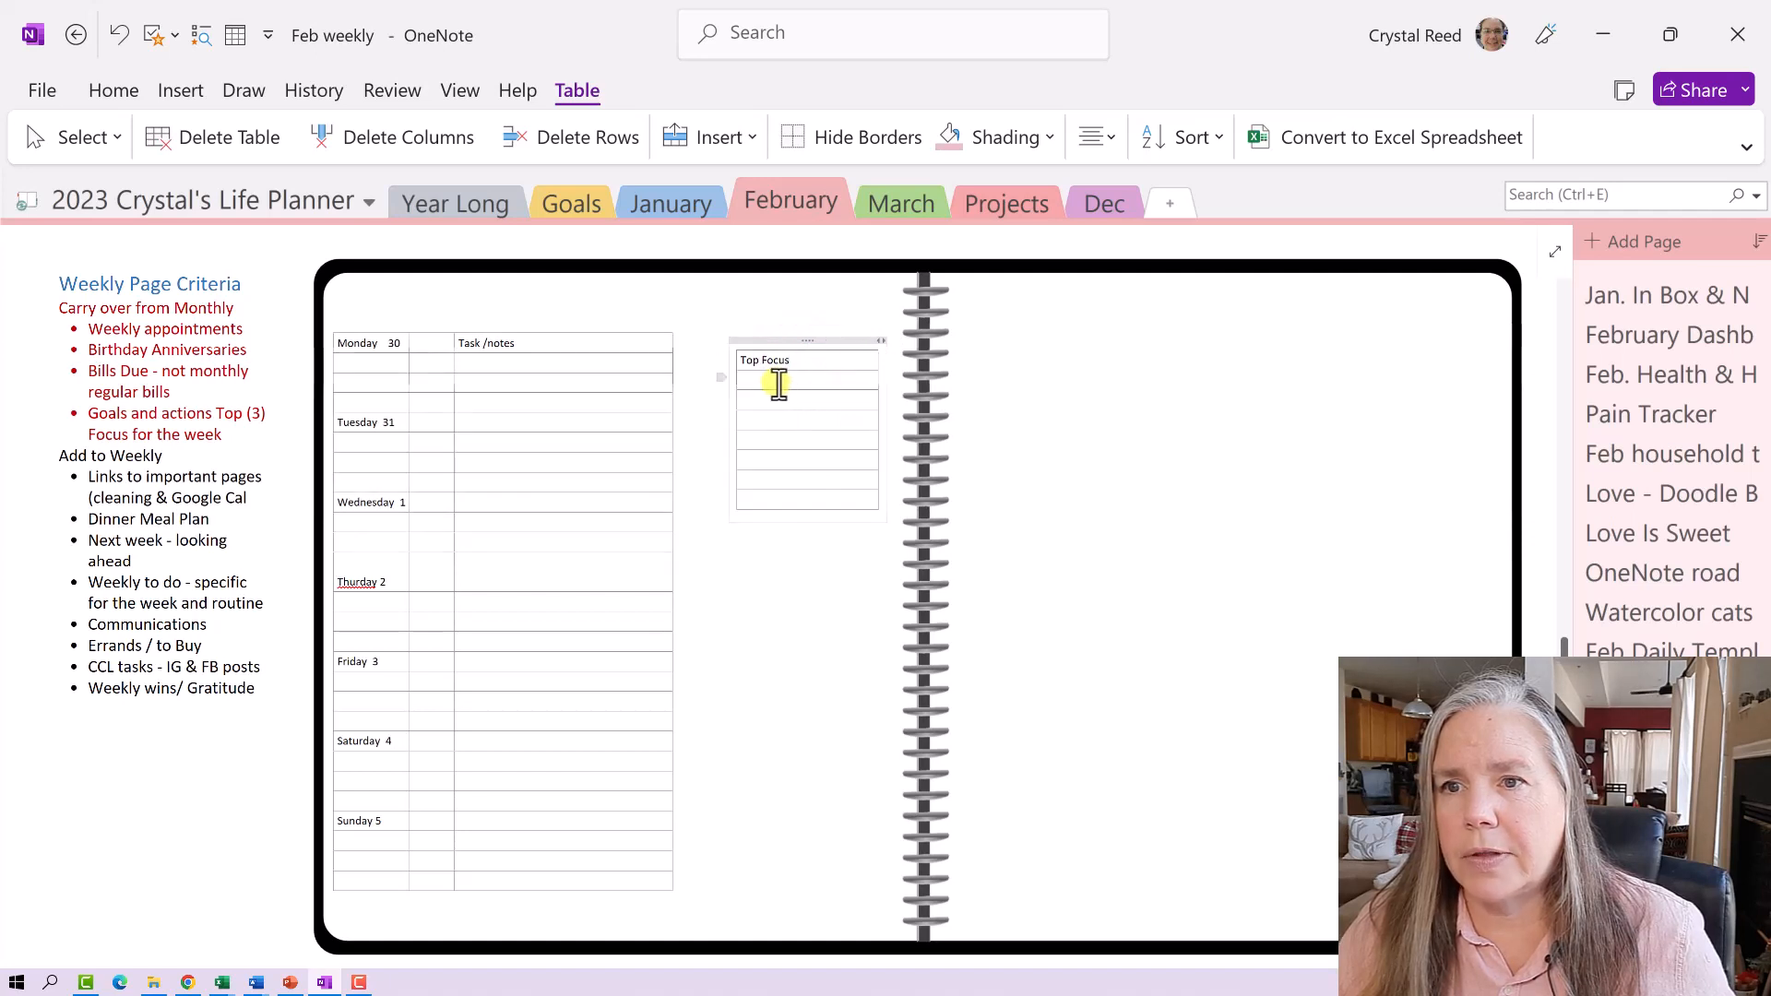
- Add Projects and Prayers headings lower in the table, each followed by blank rows
left_click(756, 441)
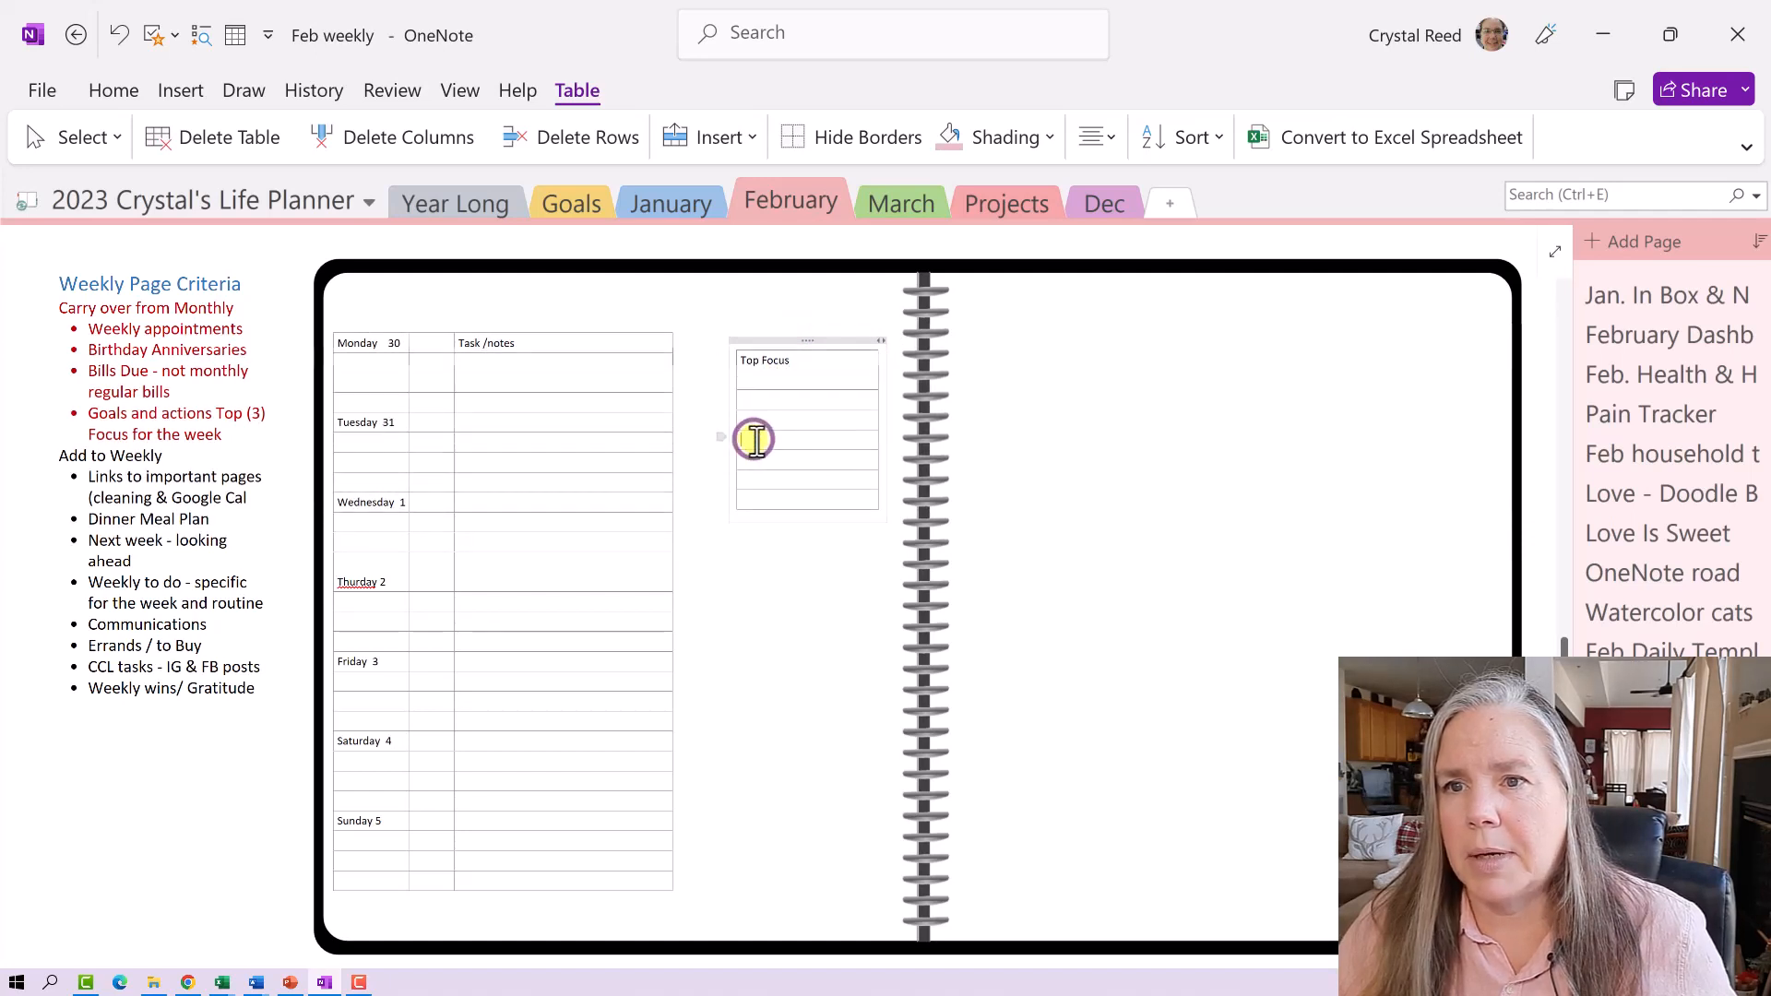
type("Pr")
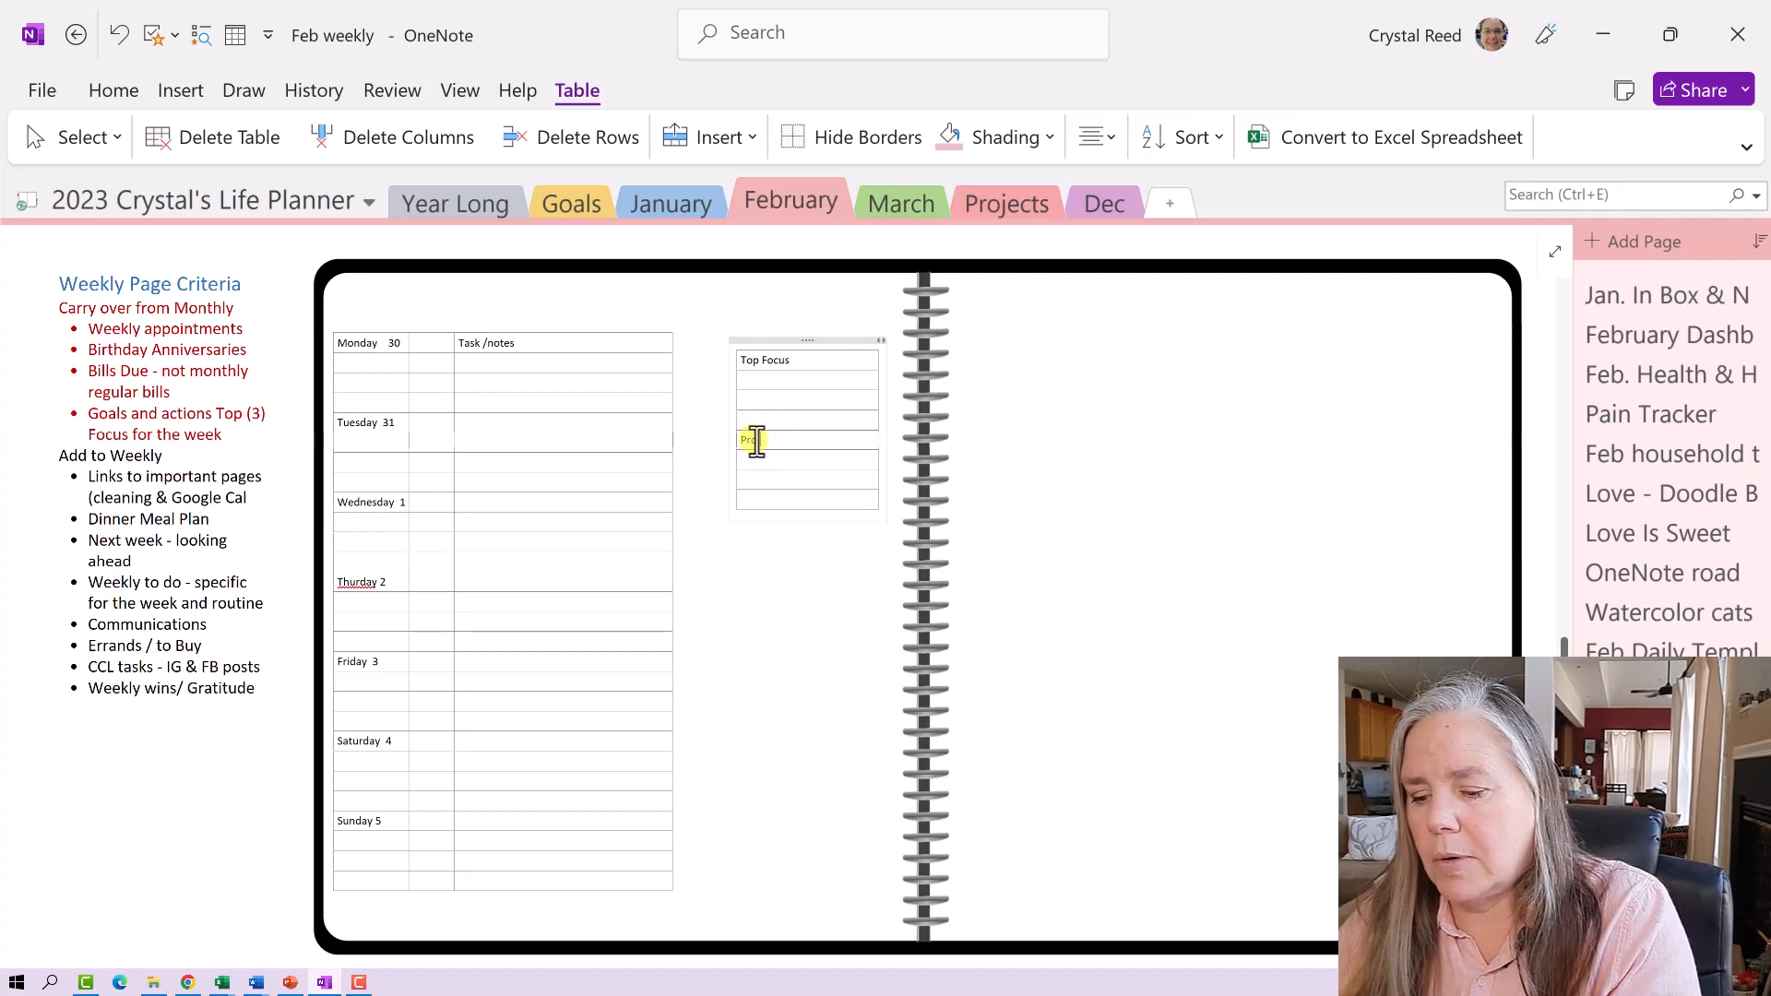
type("ojects")
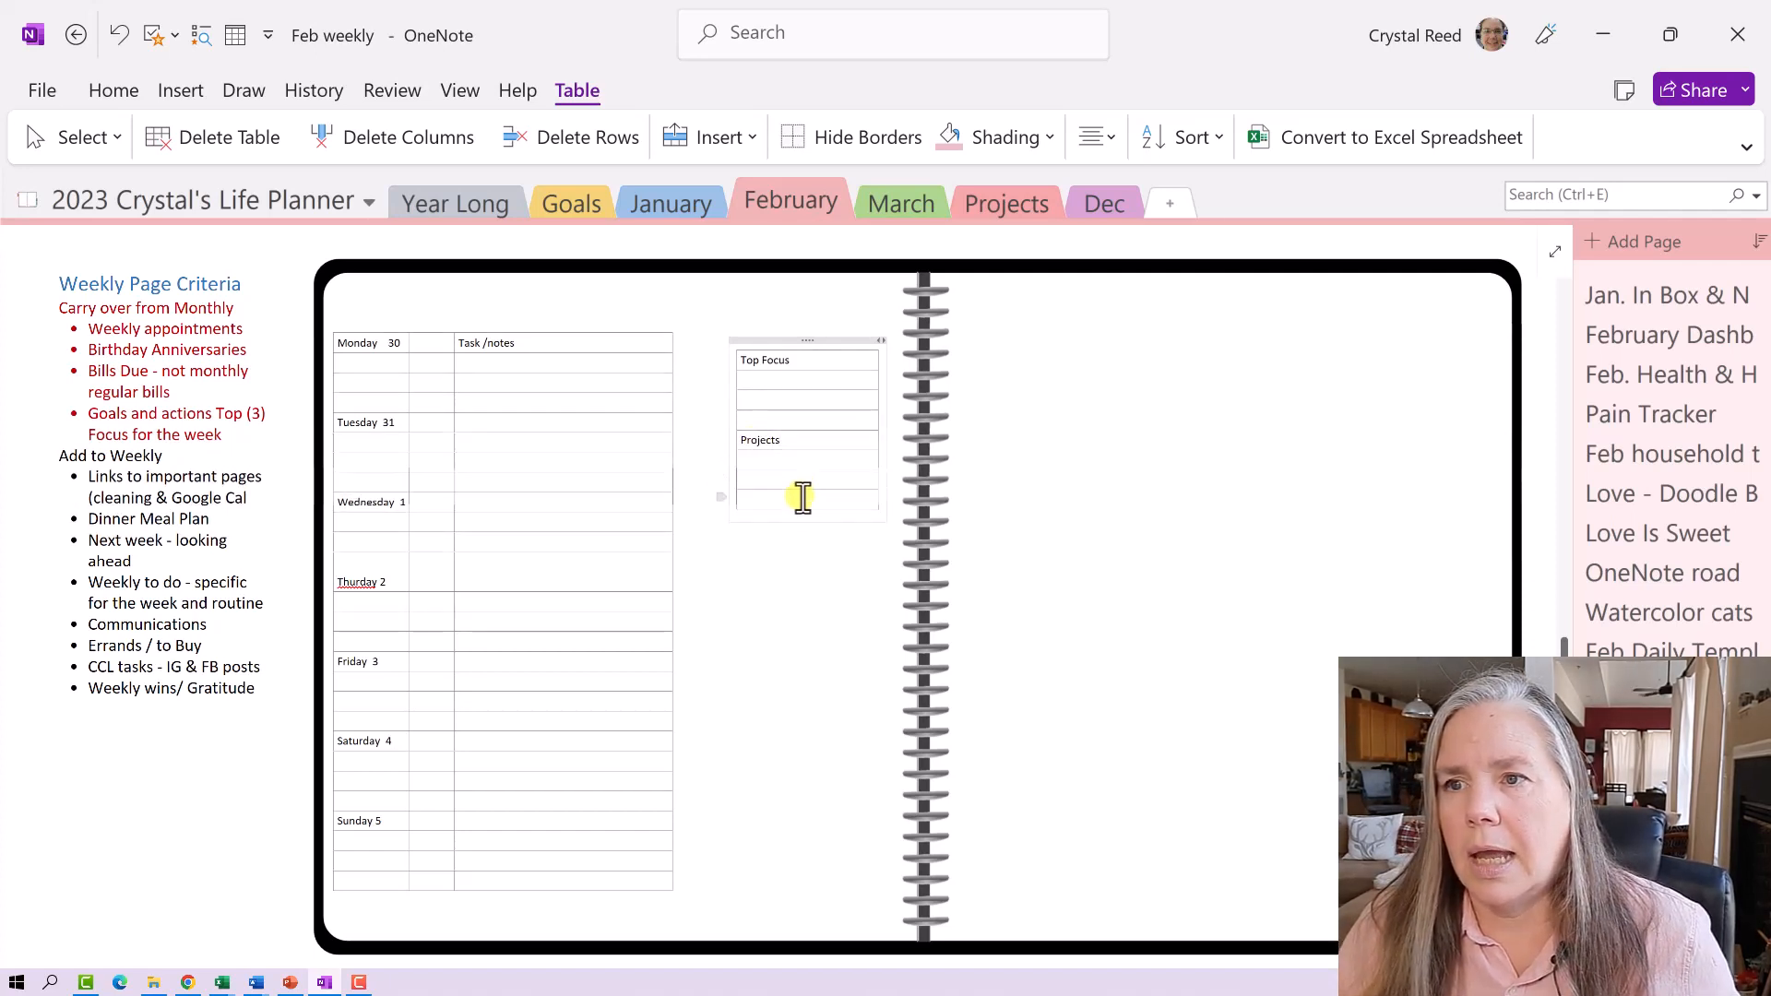
left_click(839, 502)
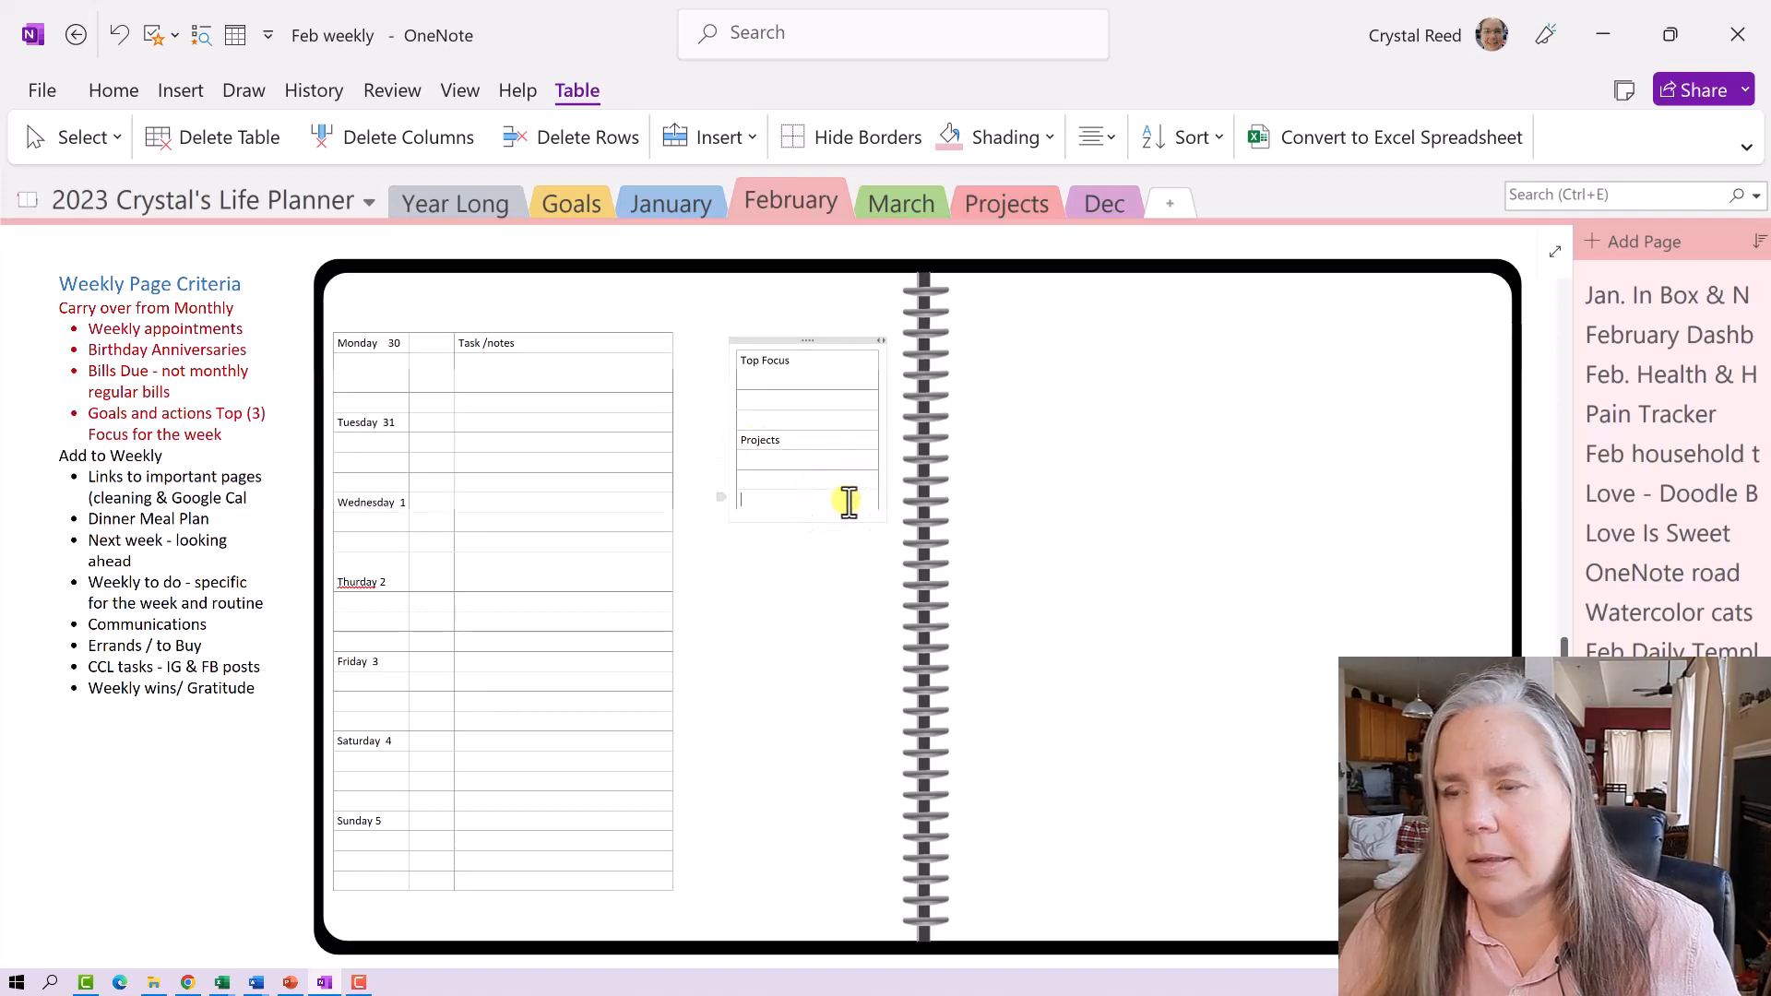
key("Return")
type("P")
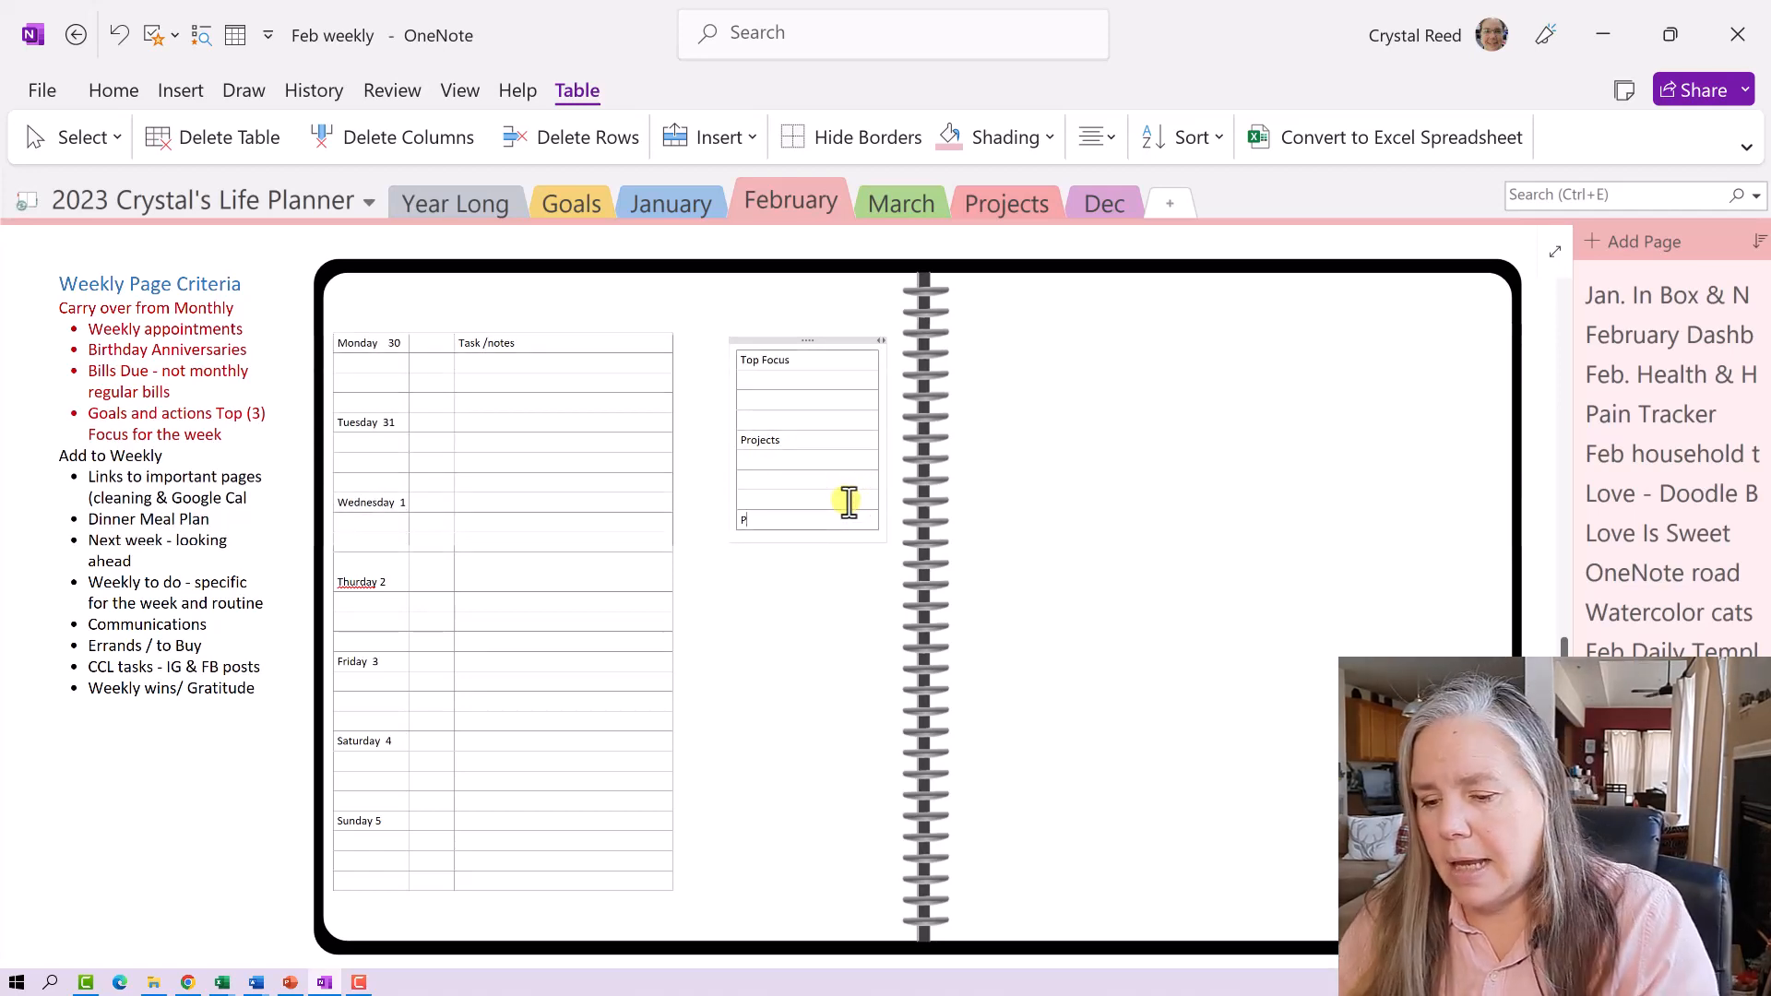
type("rayers")
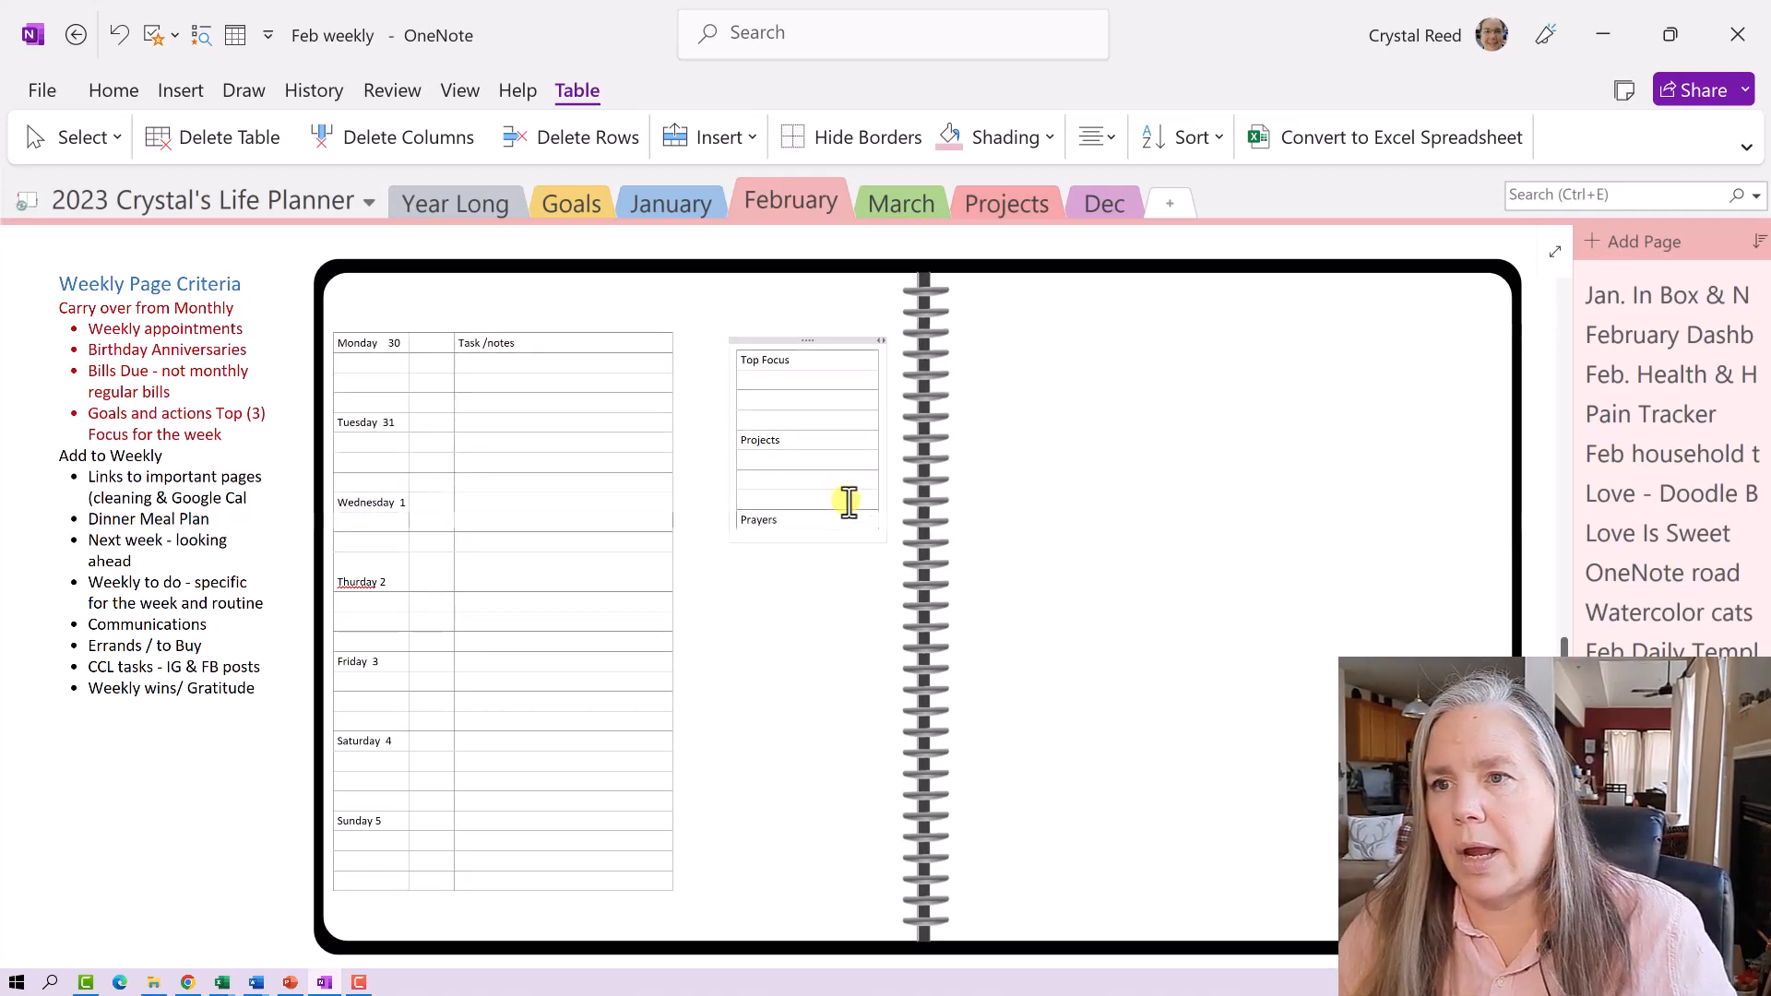
key("Return")
key("Return")
key("Return")
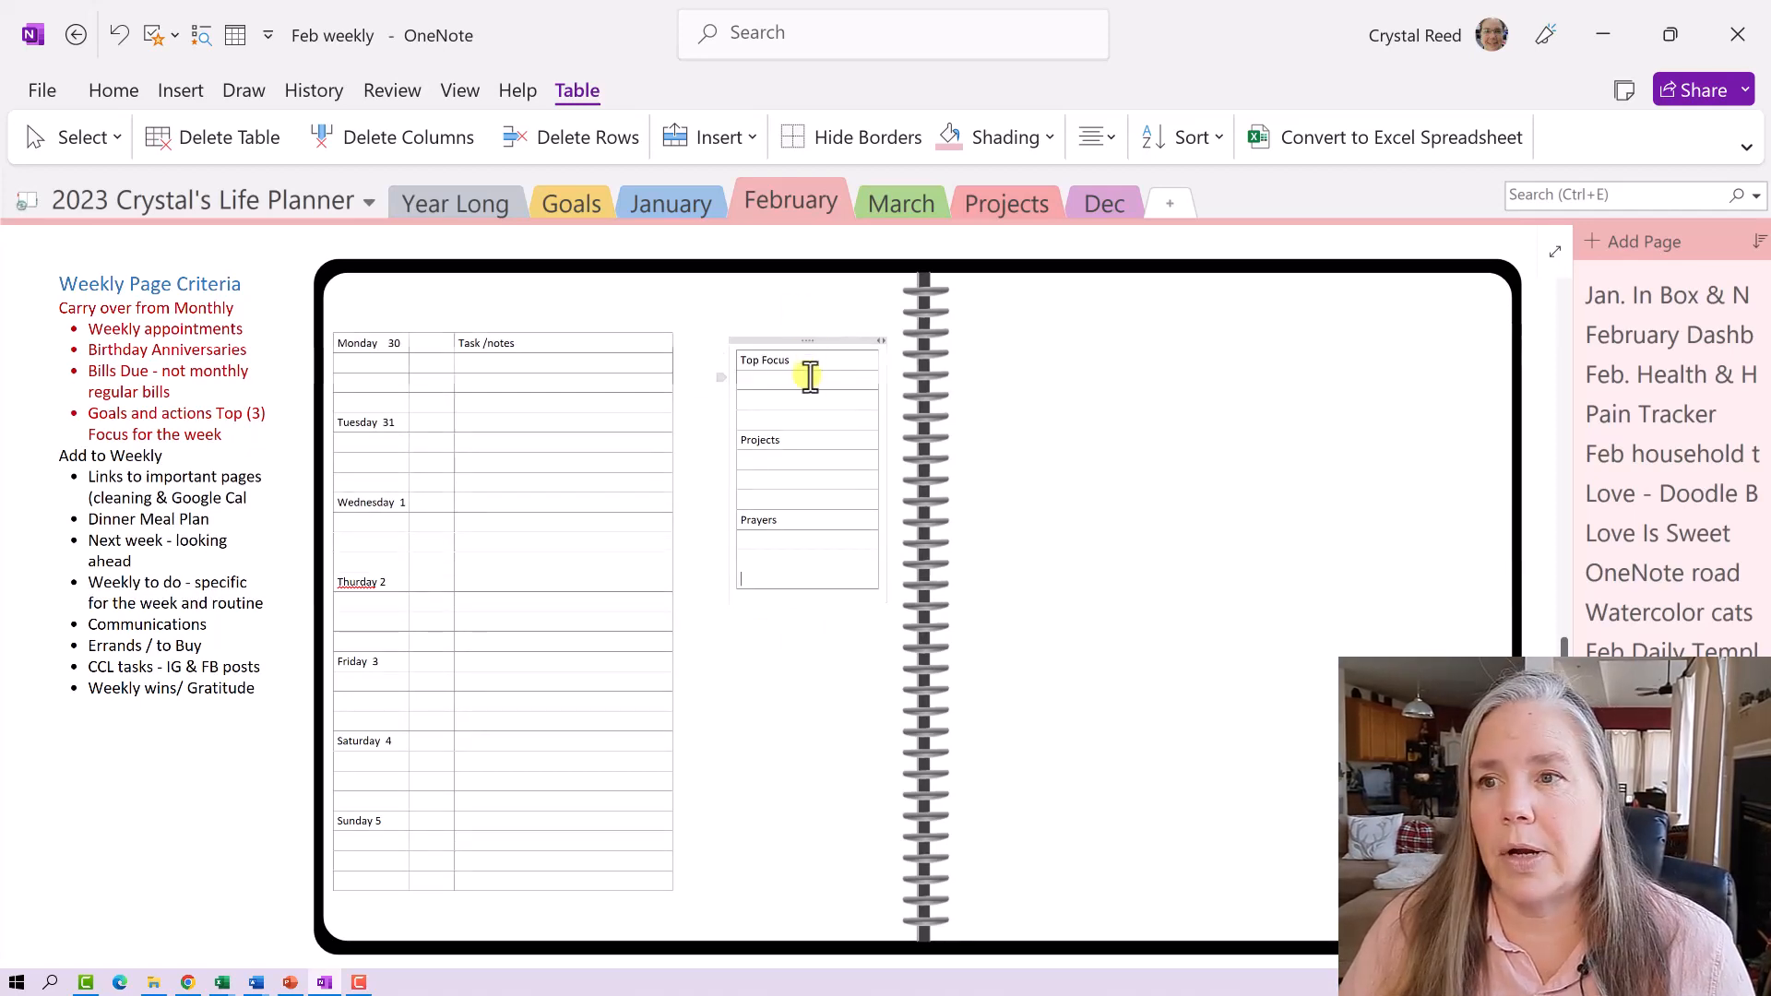
scroll(810, 376, "up", 10)
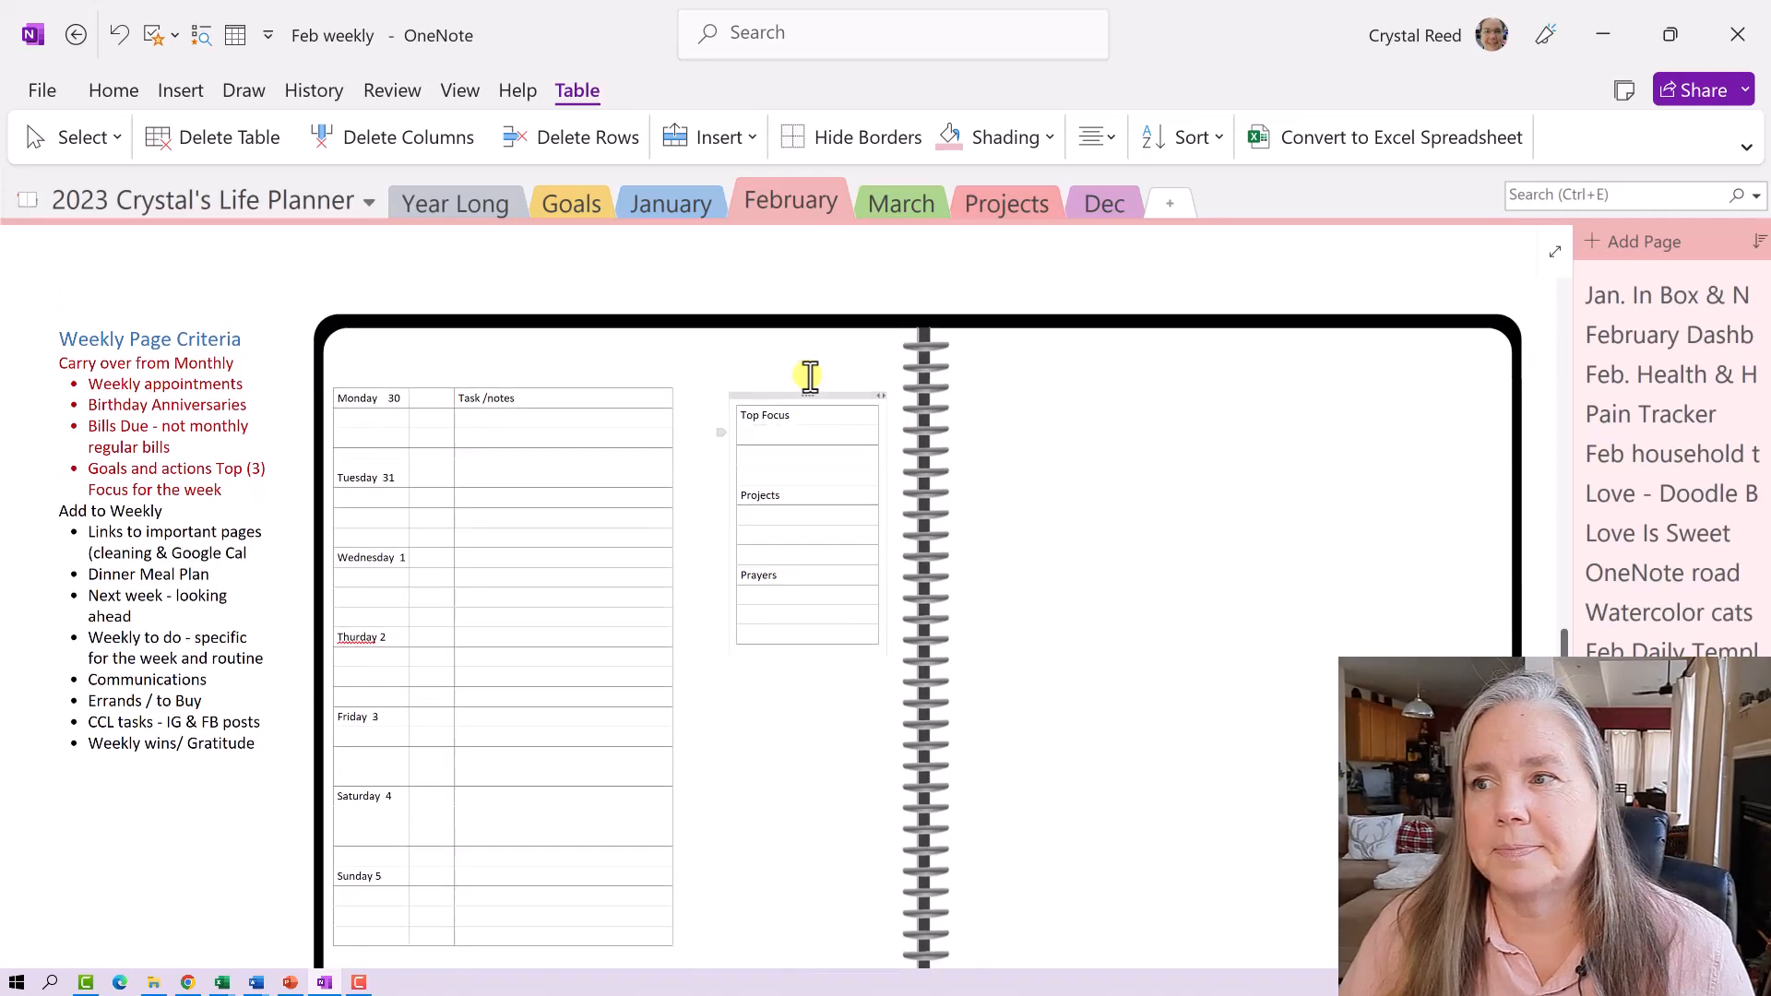
scroll(810, 377, "up", 2)
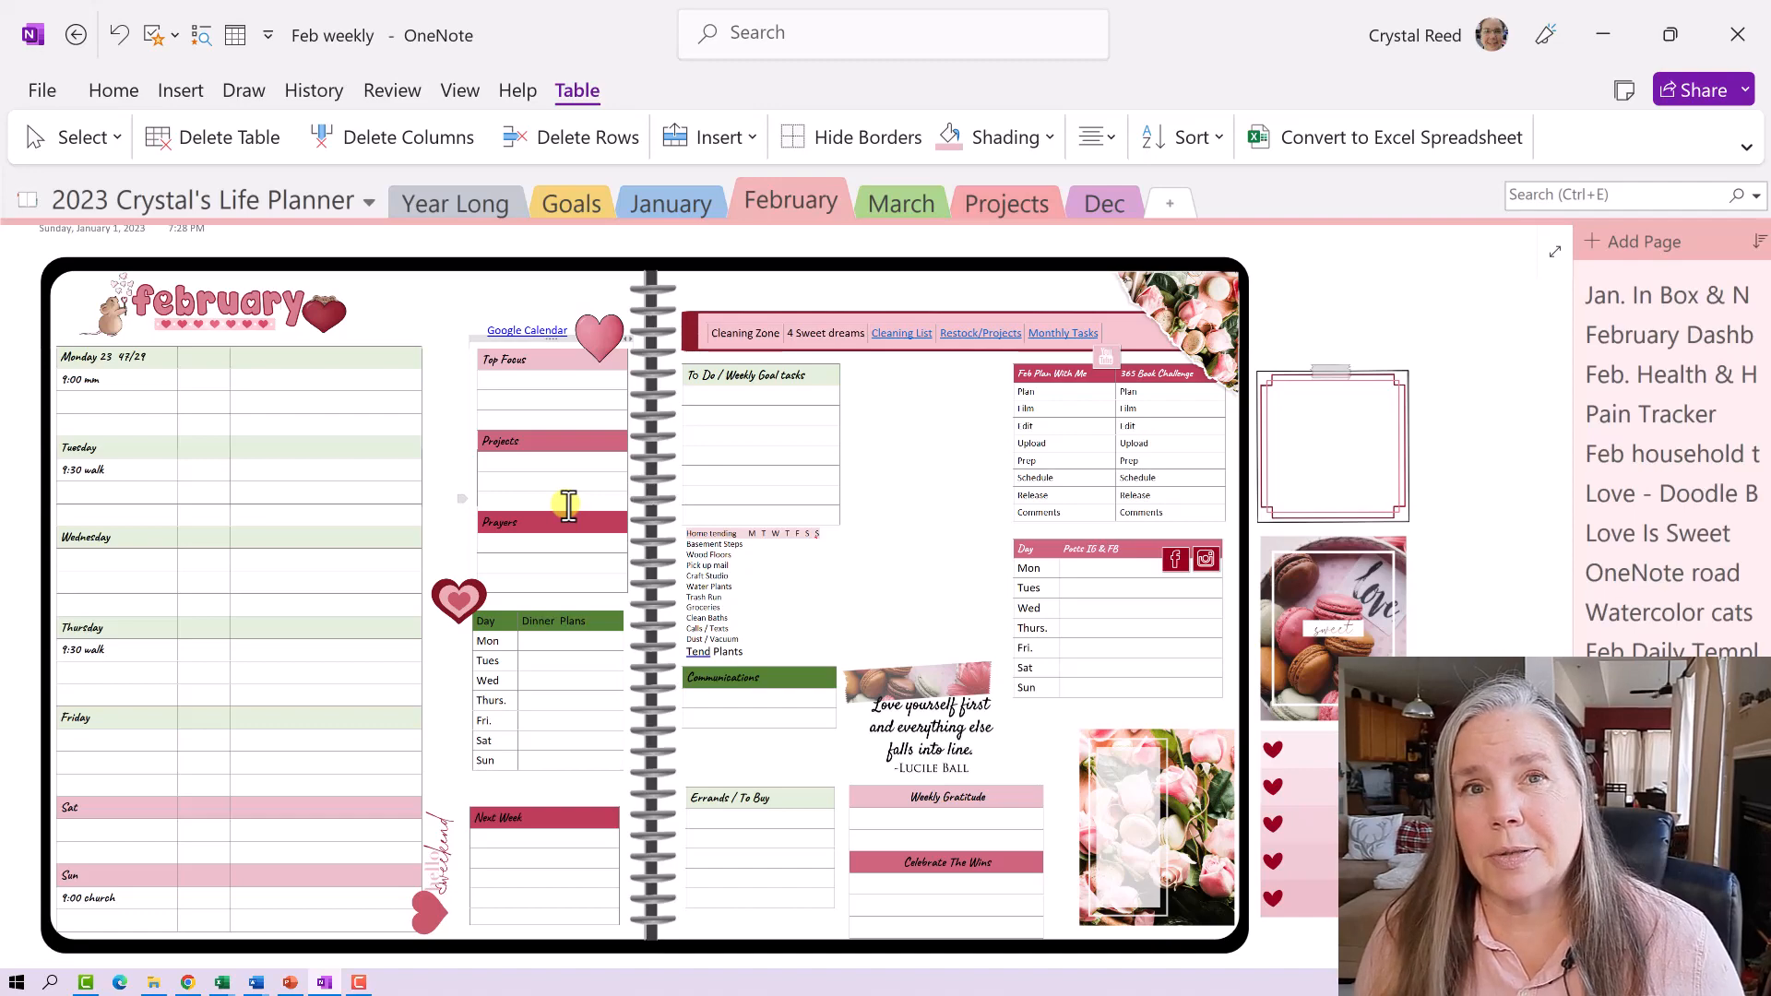
scroll(568, 505, "down", 3)
scroll(568, 504, "down", 10)
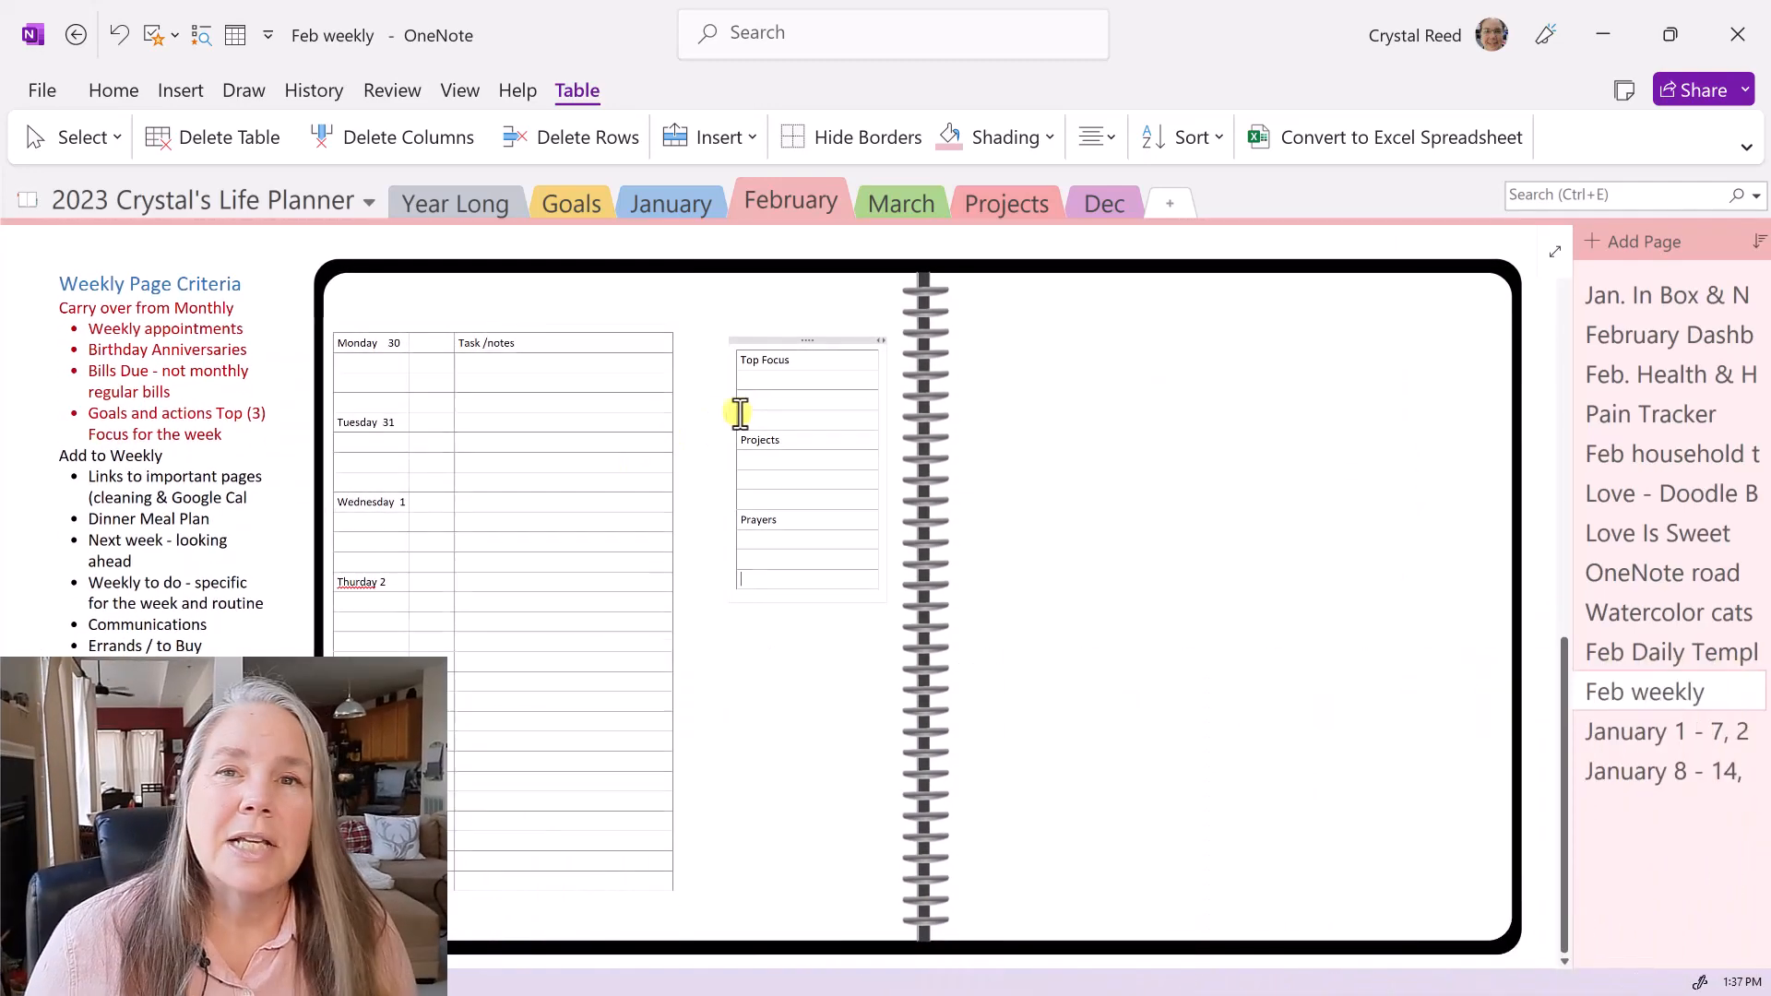
triple_click(743, 360)
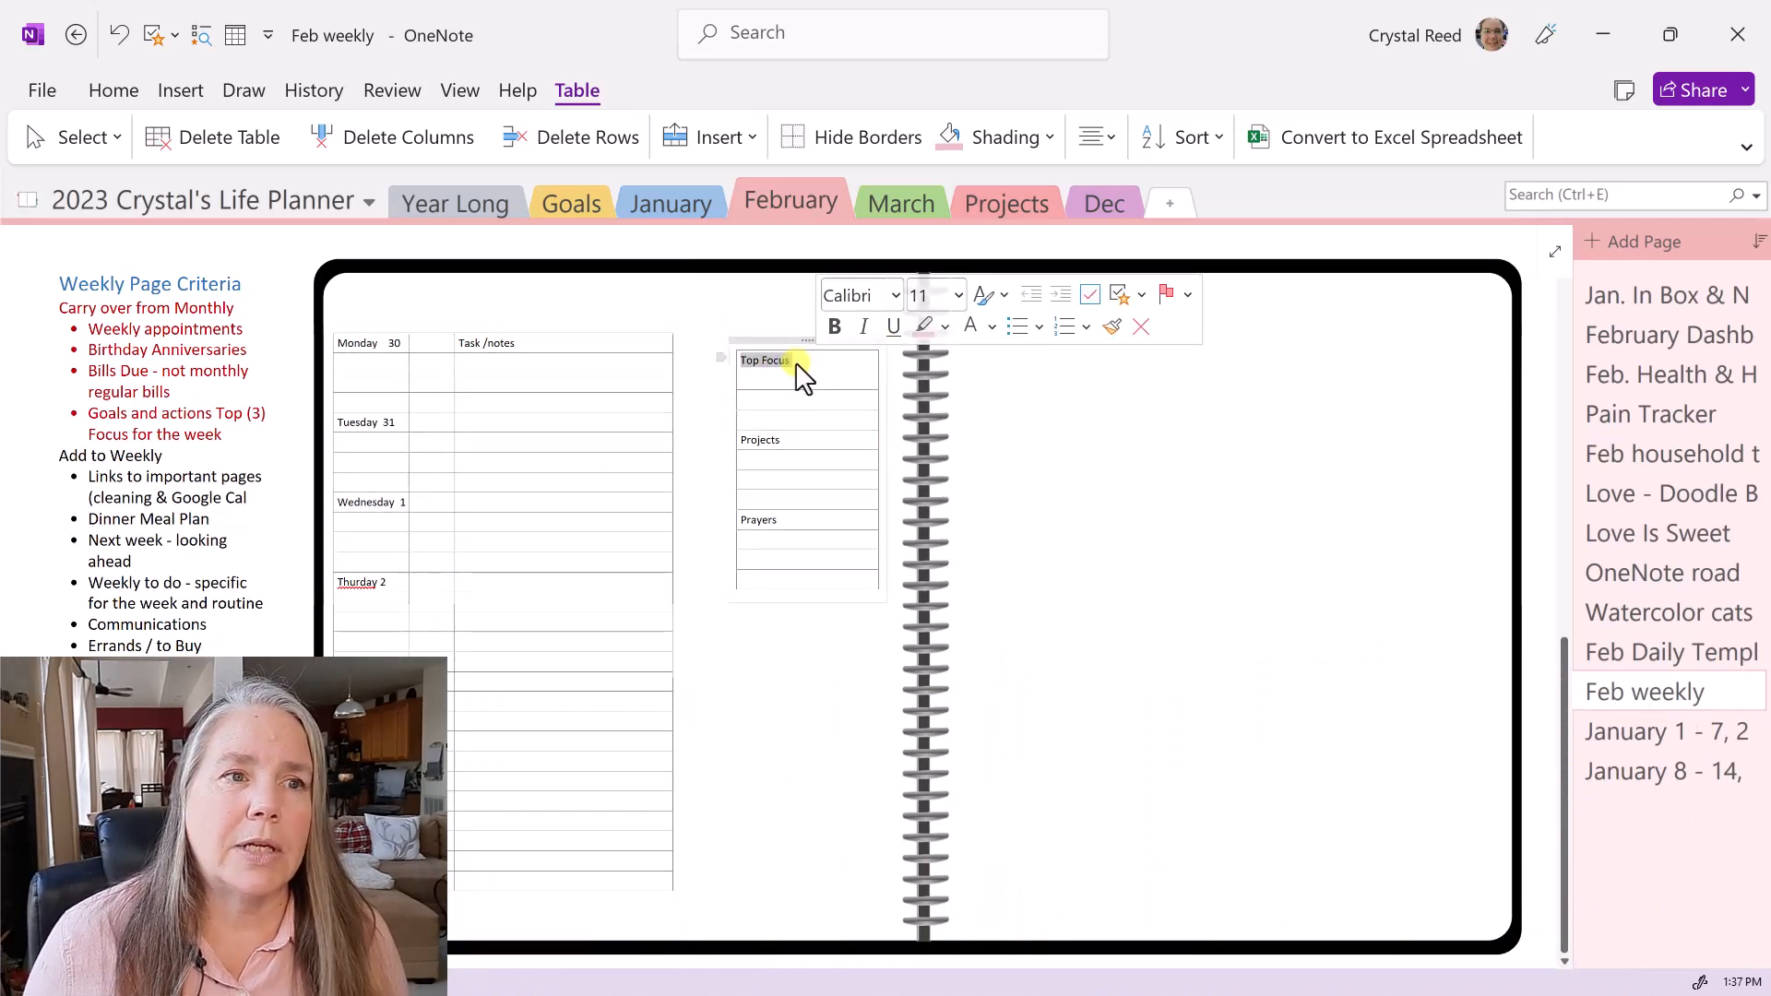
- Shade the Top Focus heading cell light pink
left_click(799, 361)
left_click_drag(738, 361, 797, 362)
right_click(795, 362)
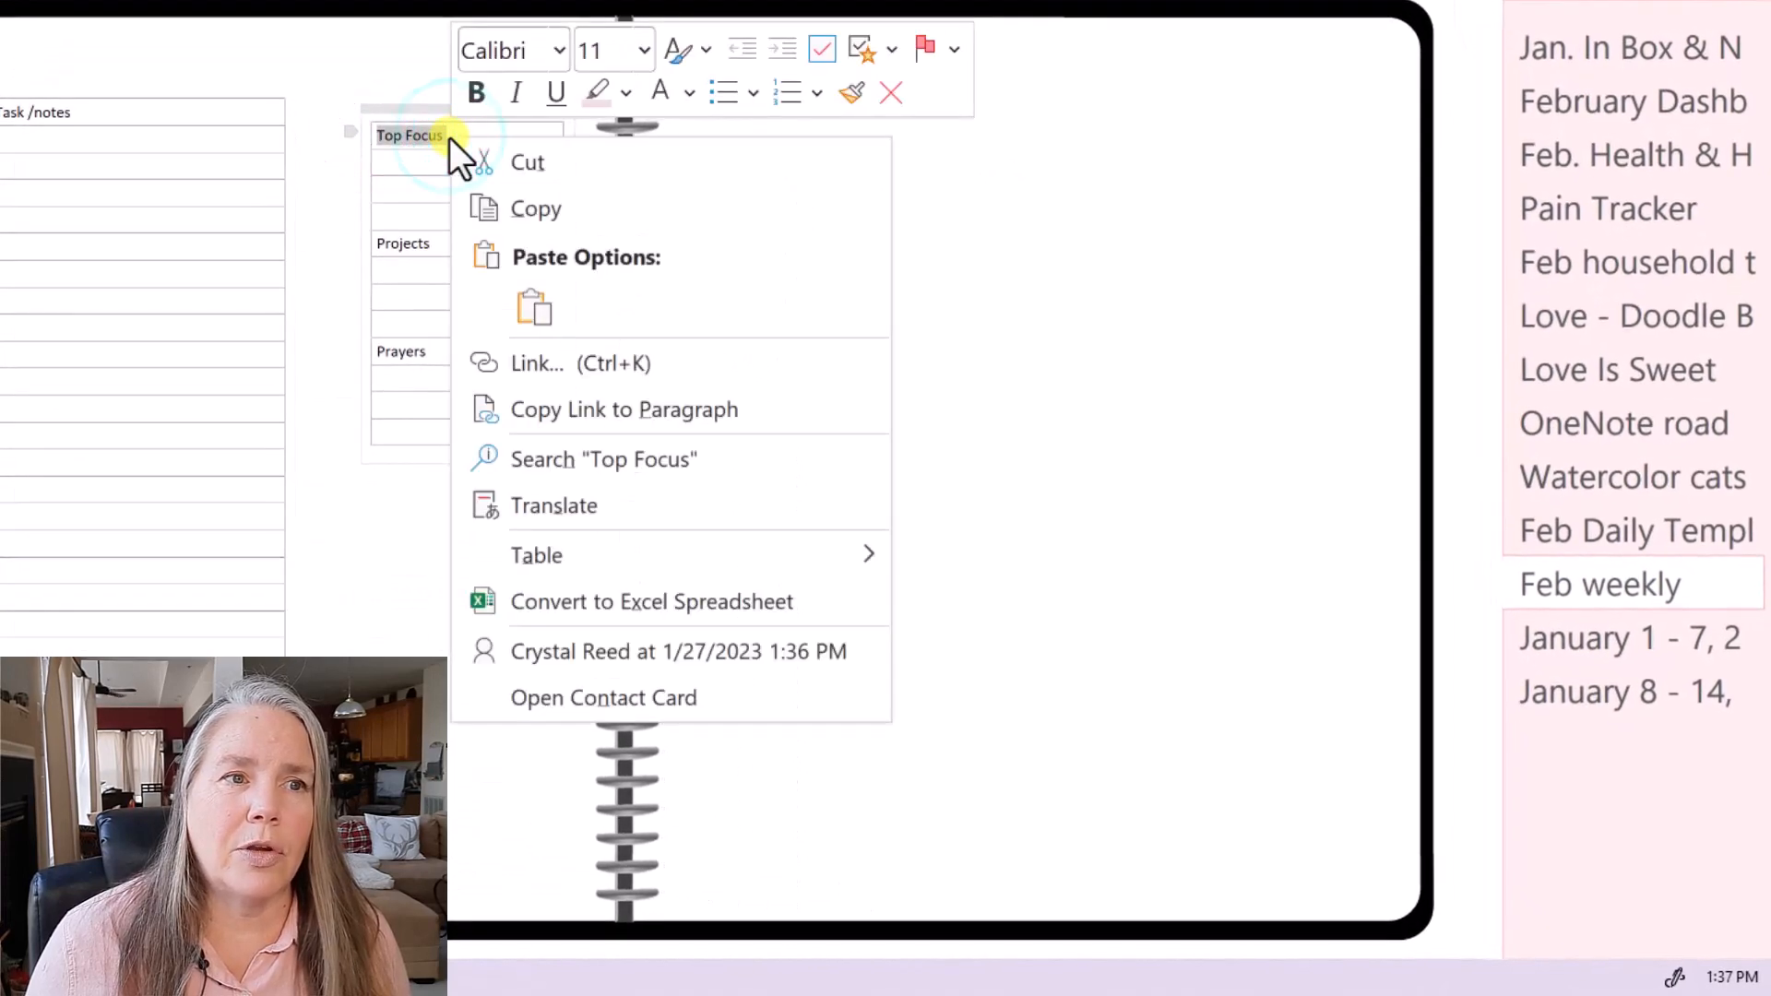
mouse_move(527, 552)
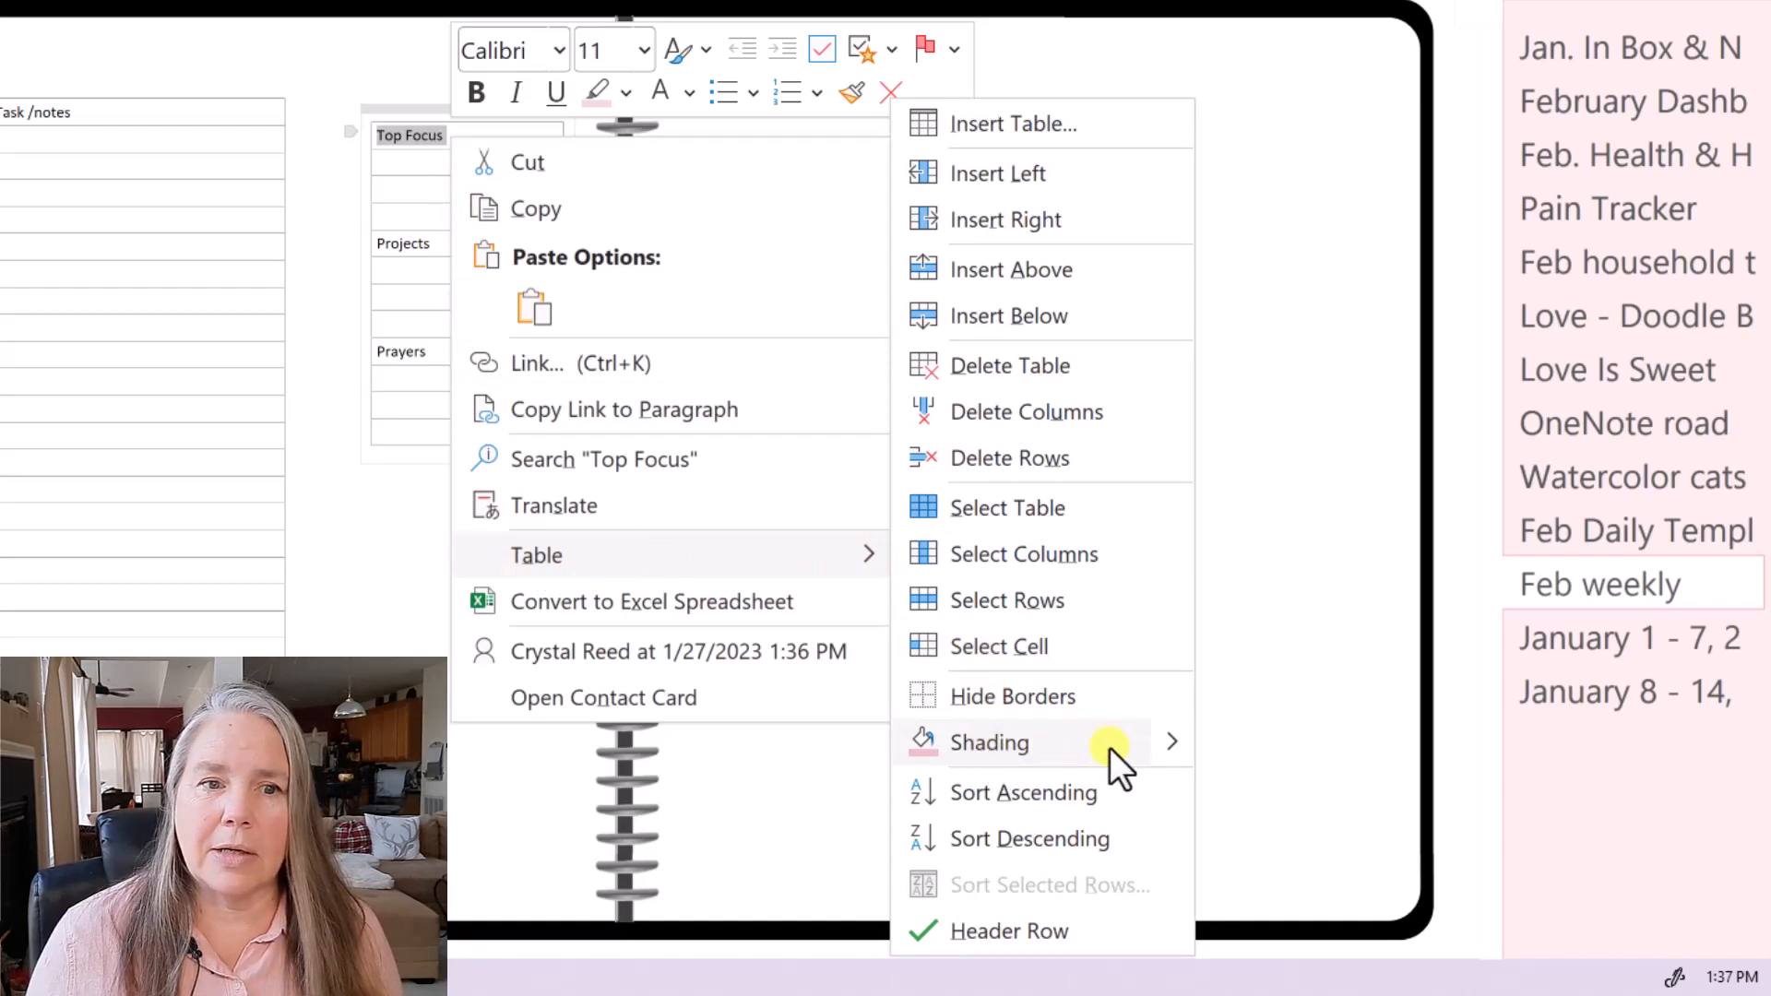
left_click(1179, 745)
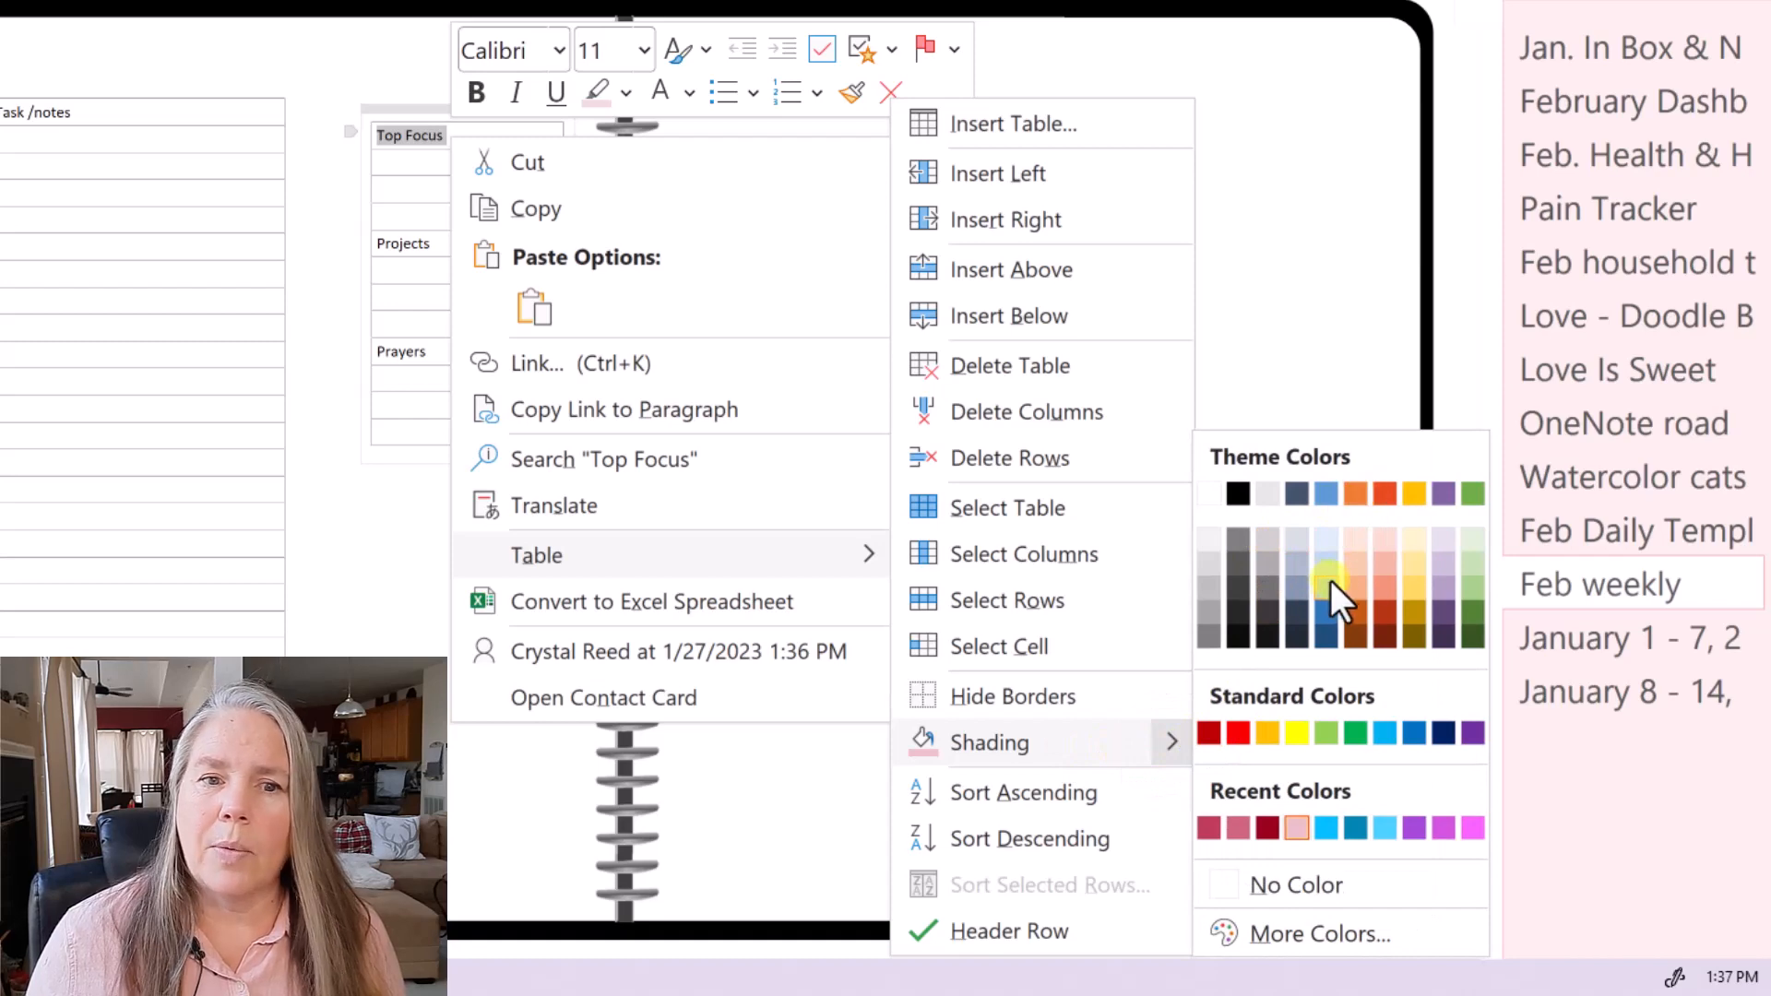
left_click(1293, 828)
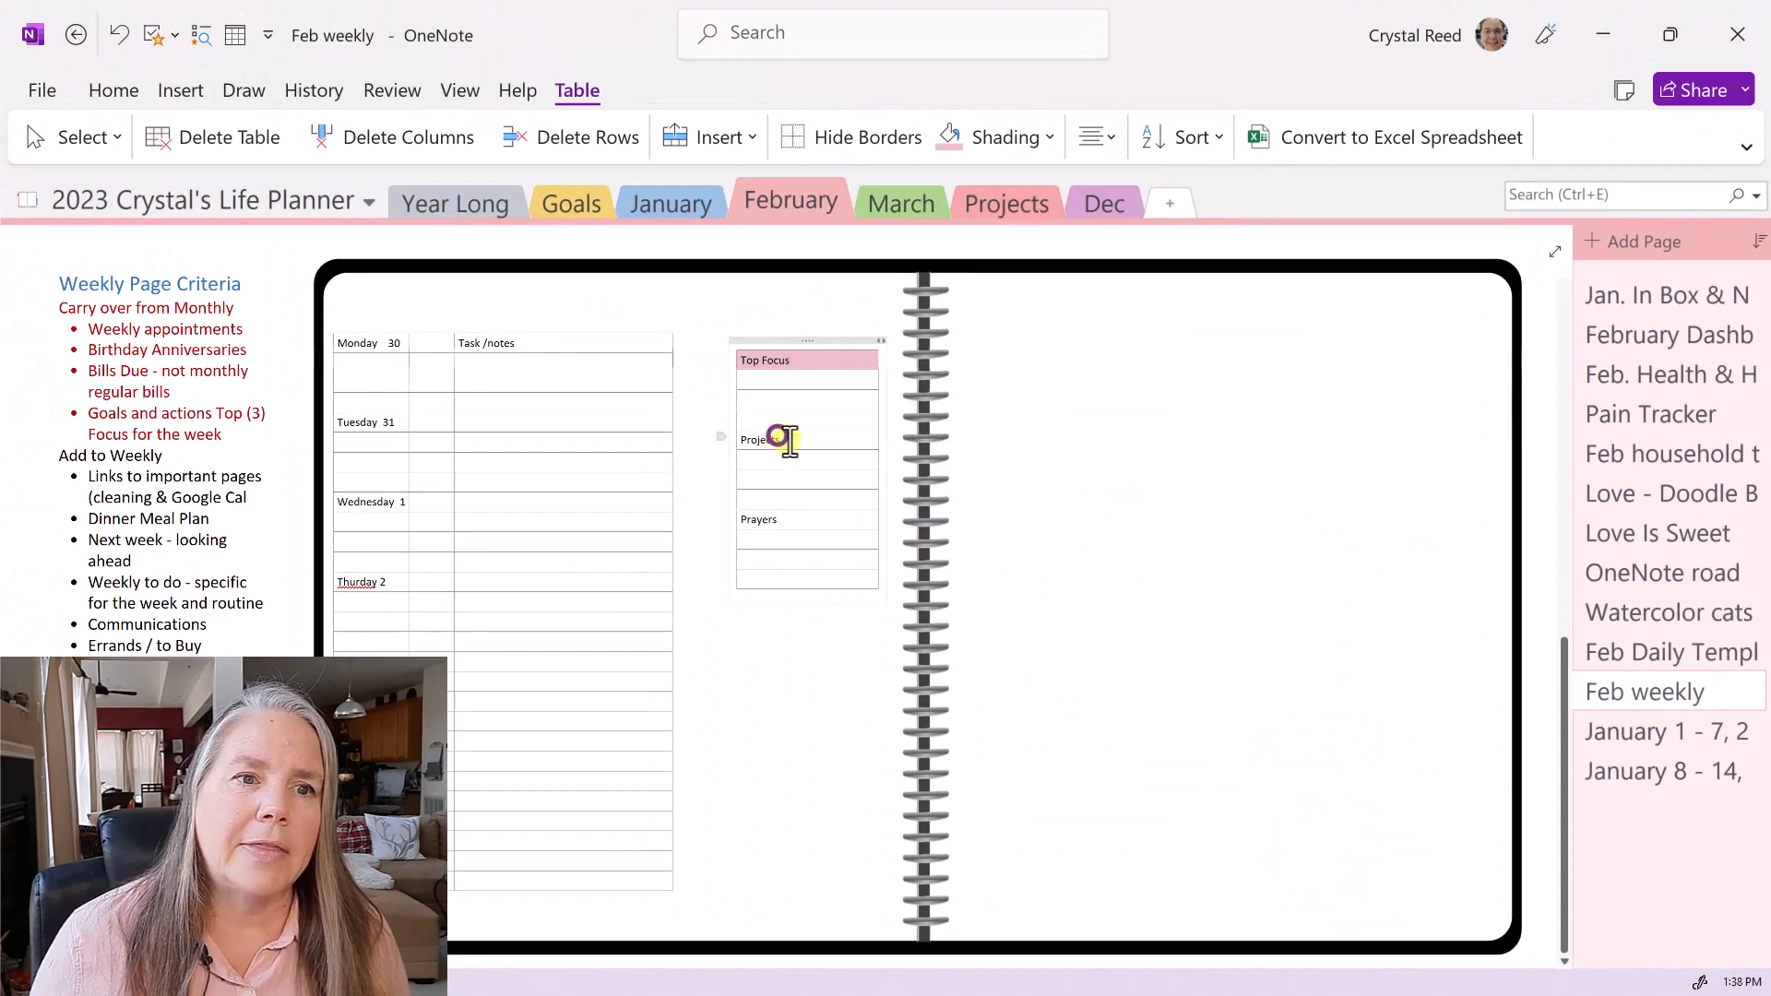
- Shade the Projects heading row pink
left_click(681, 387)
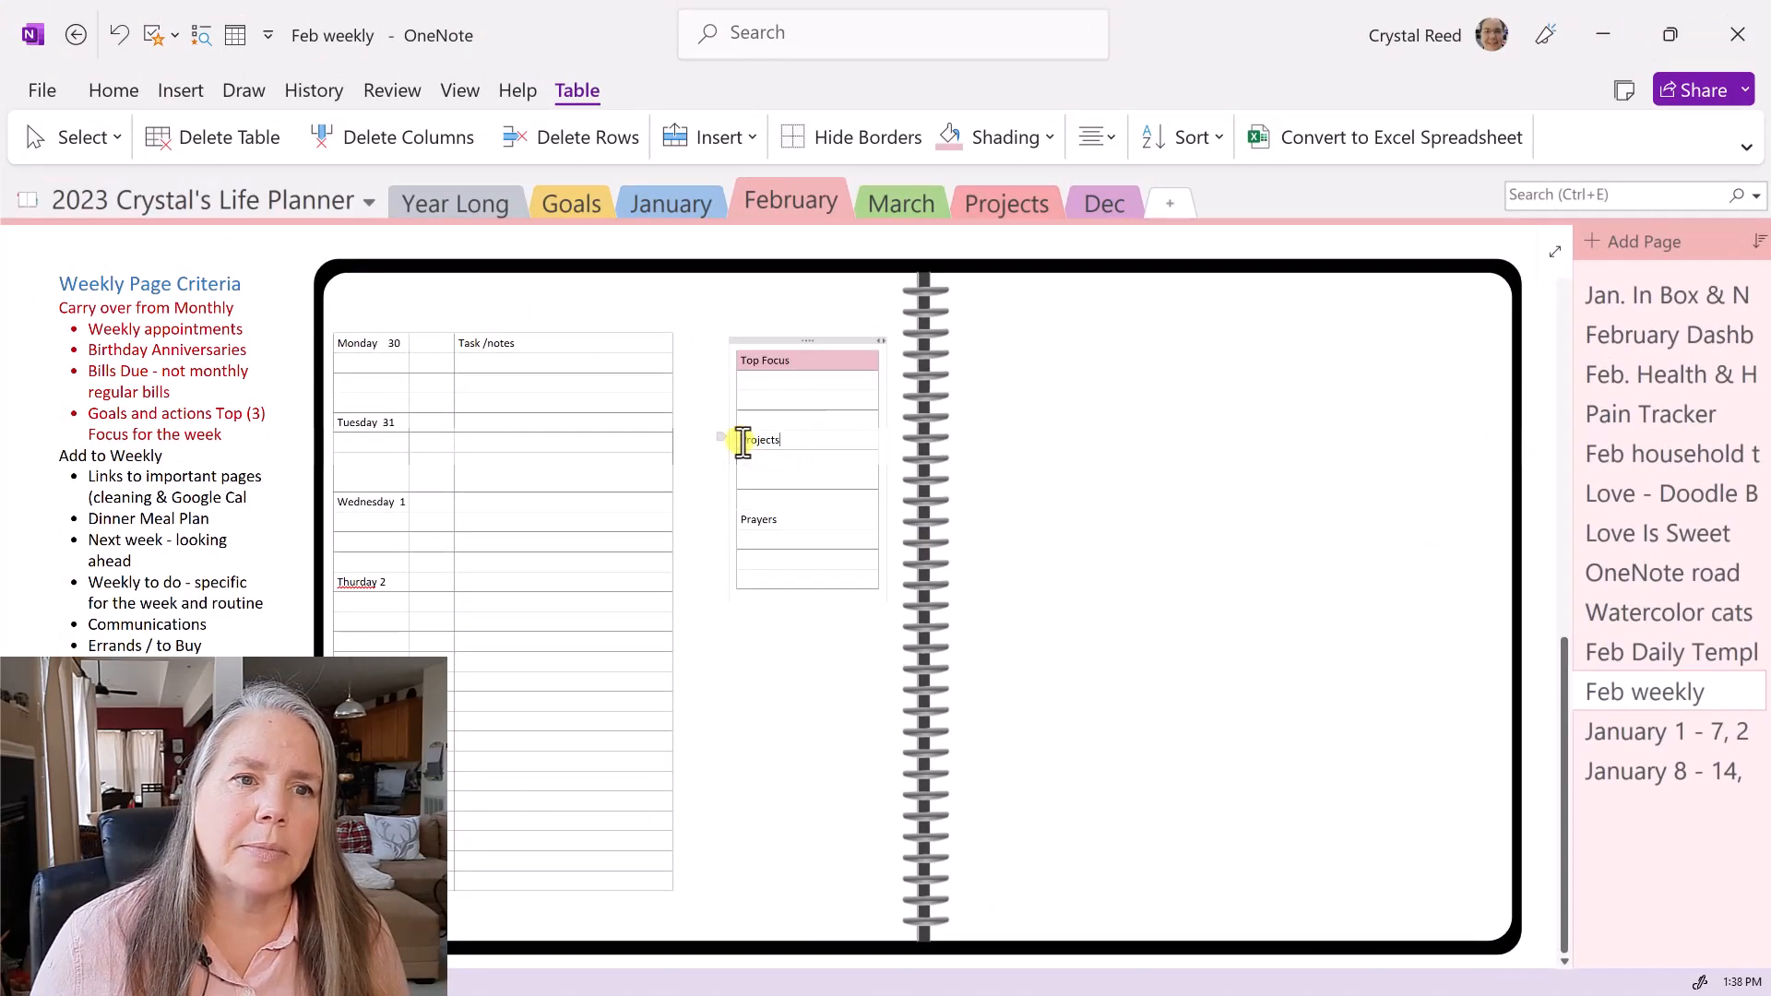
left_click_drag(741, 441, 810, 440)
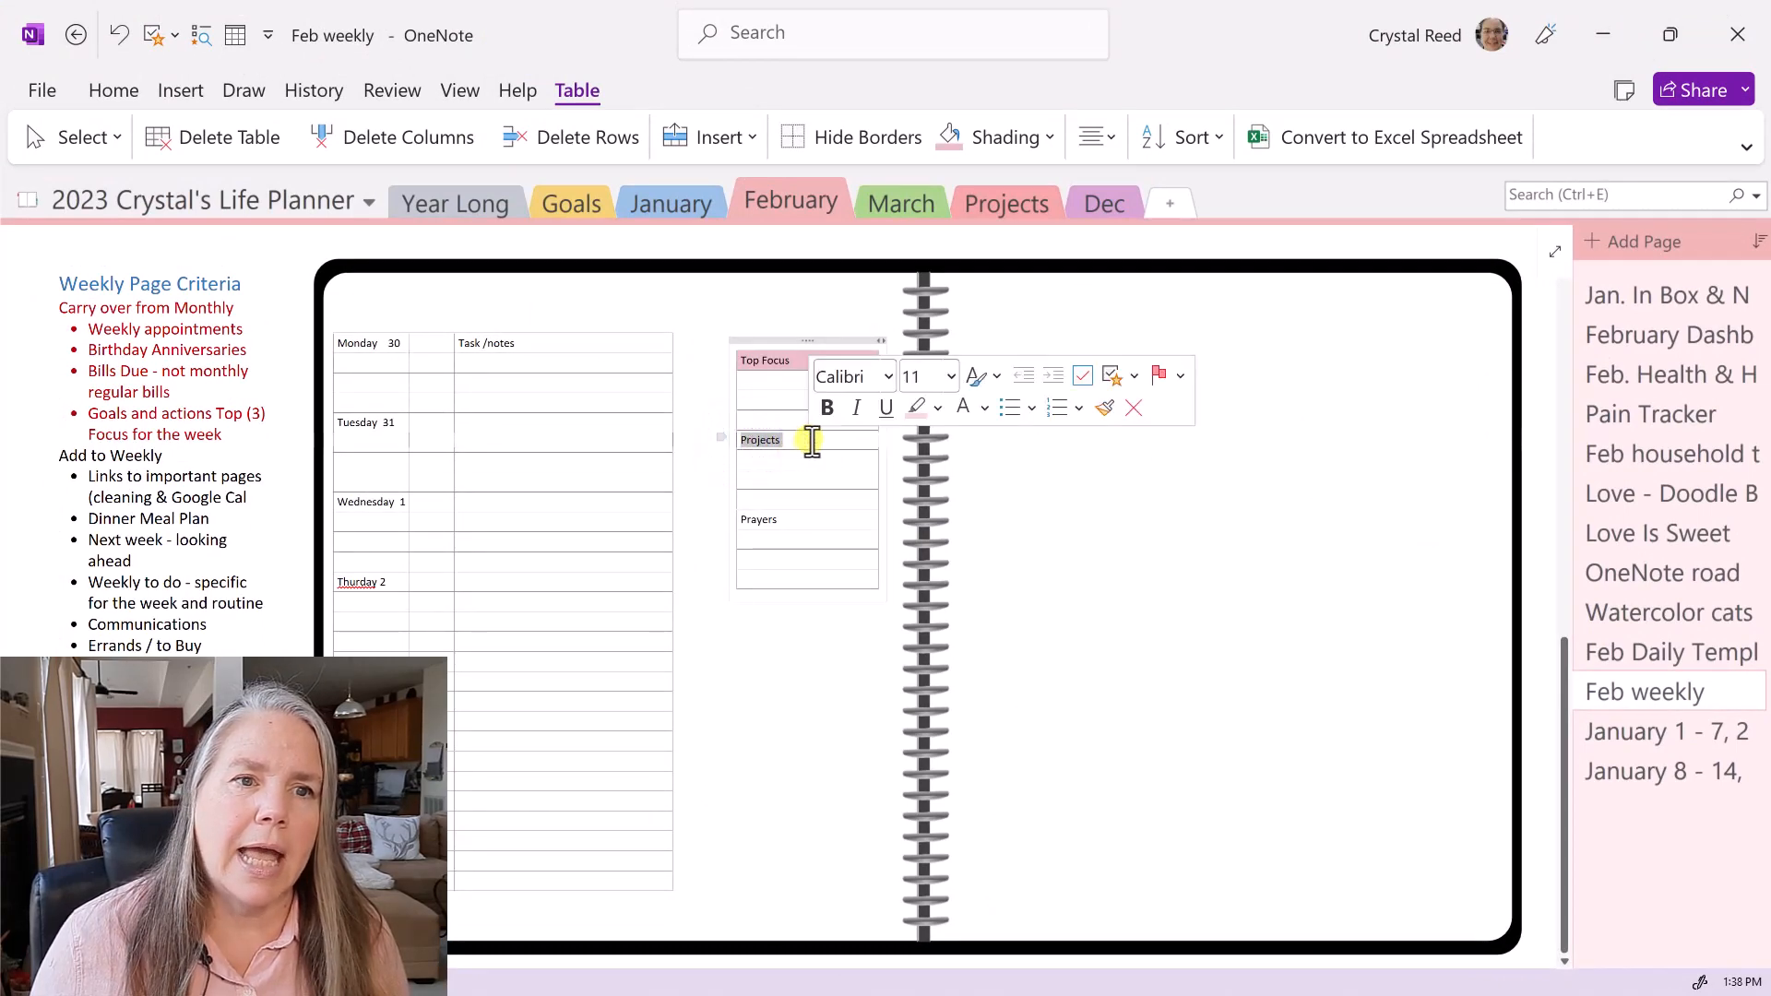
right_click(812, 441)
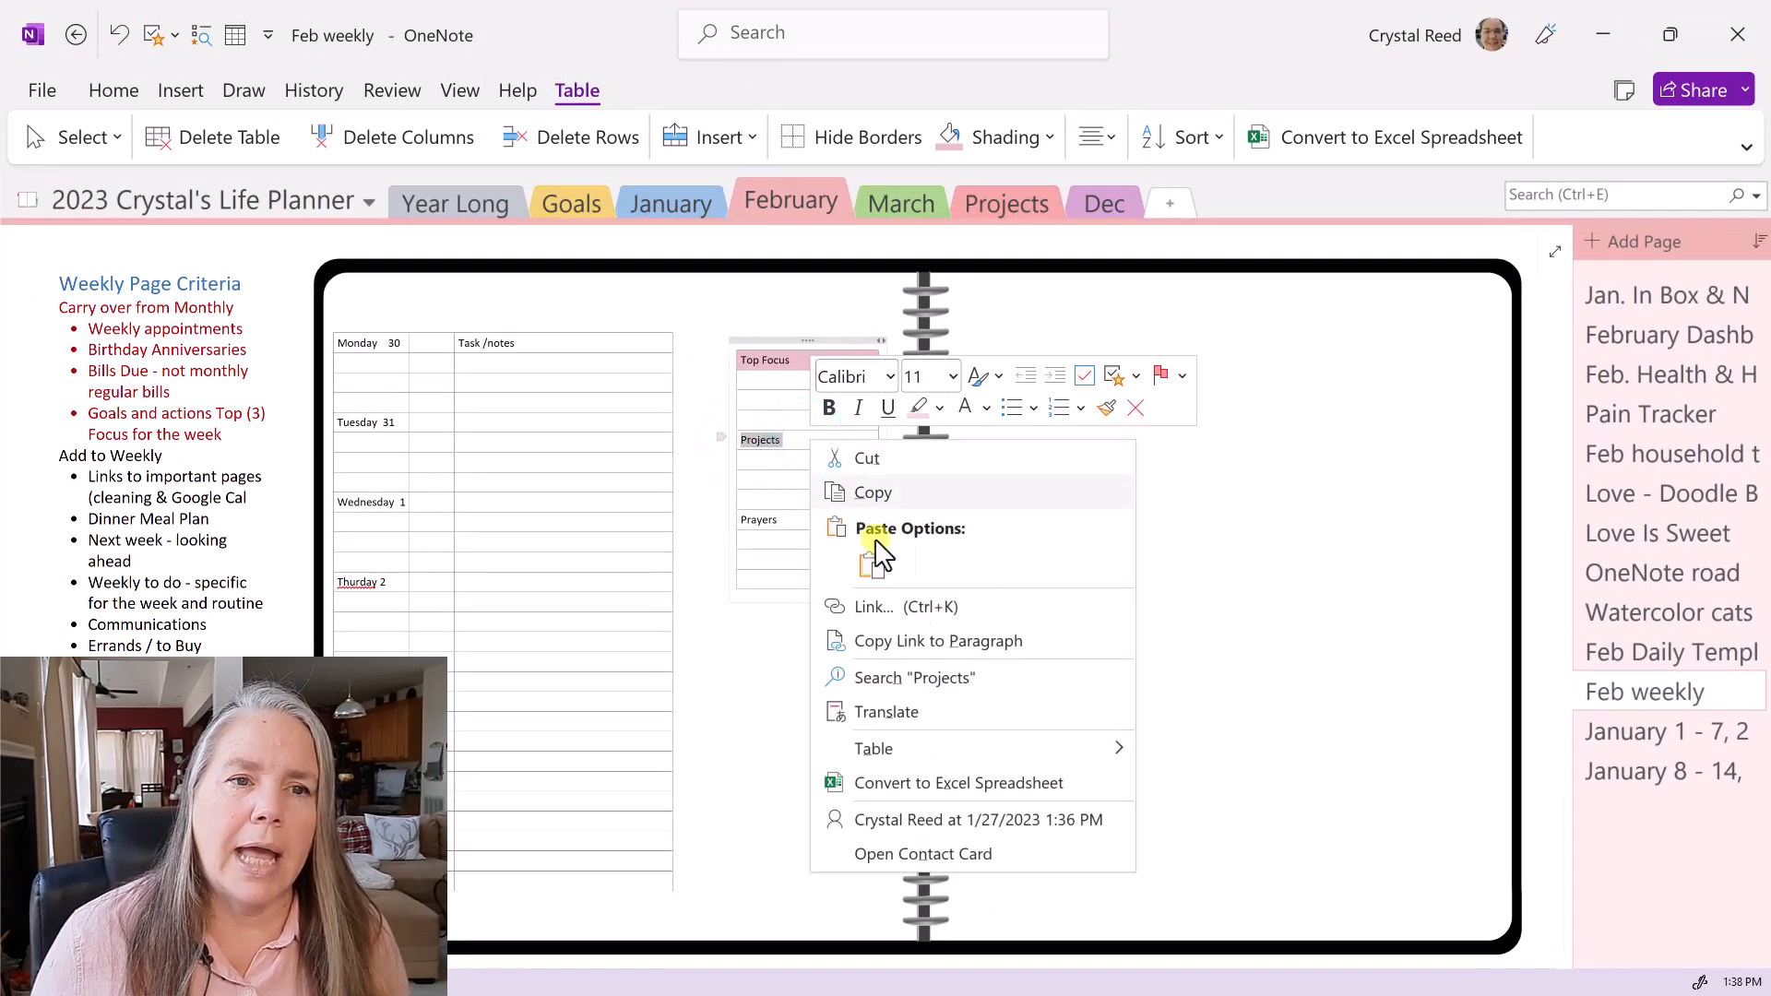
left_click(890, 747)
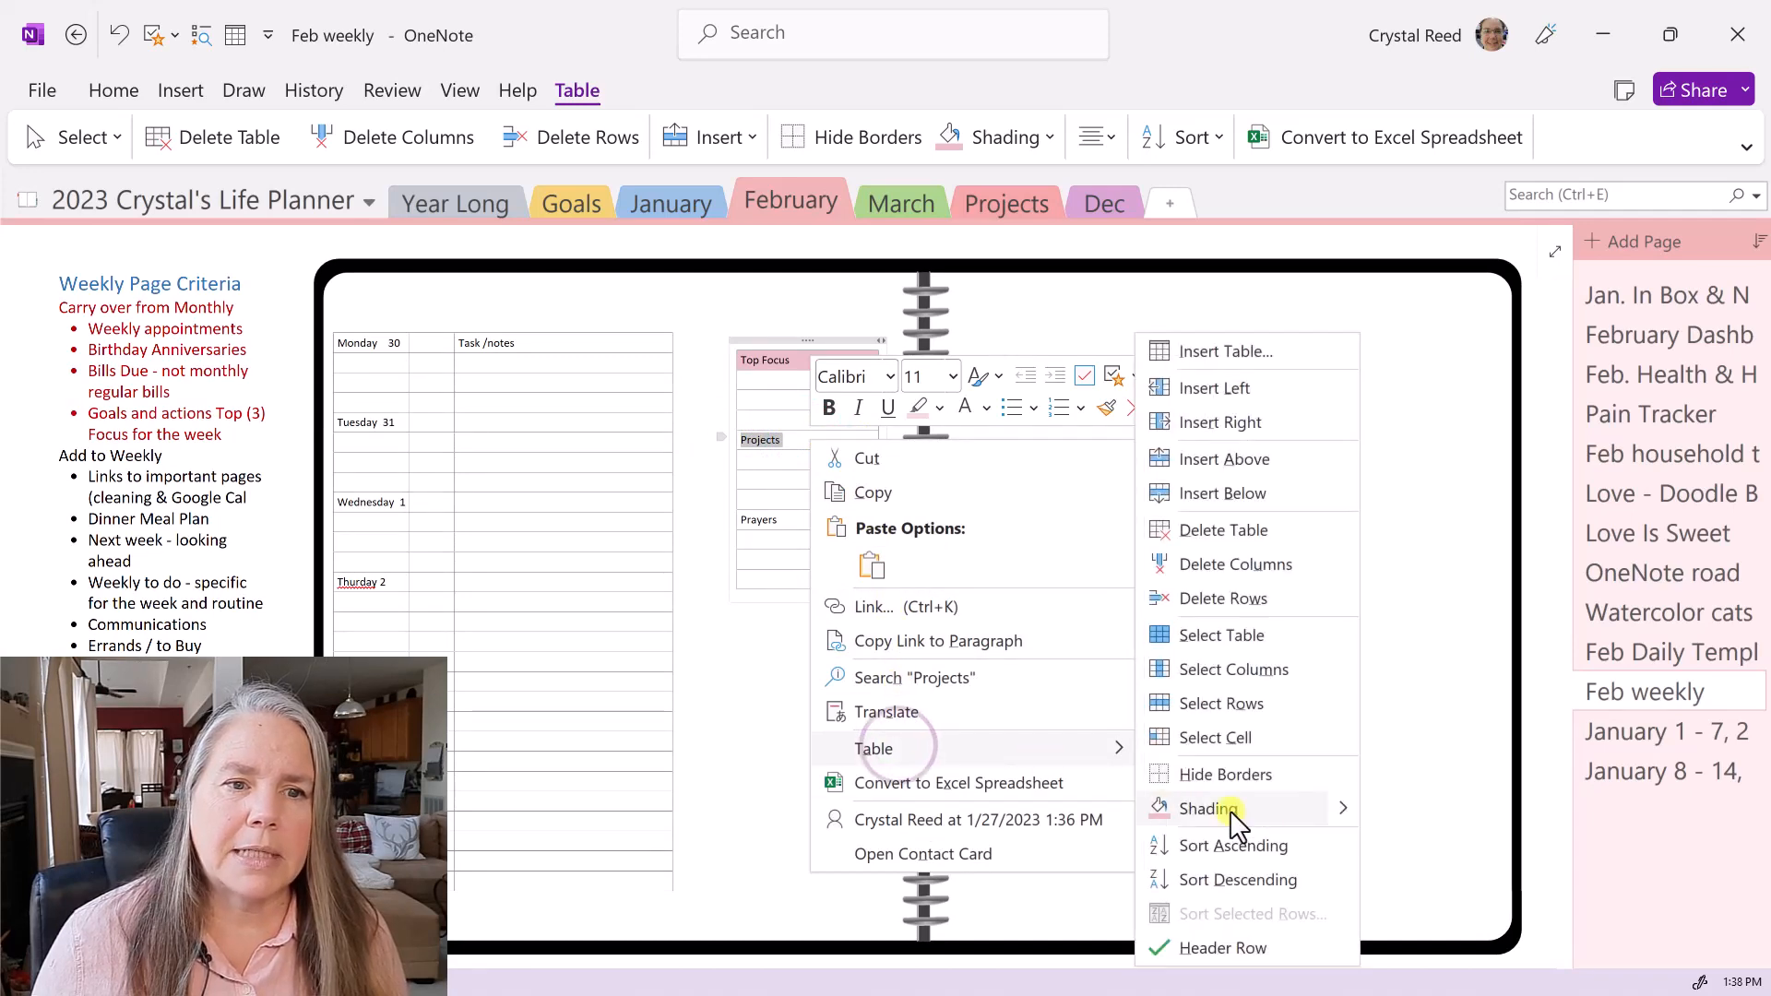
left_click(1342, 810)
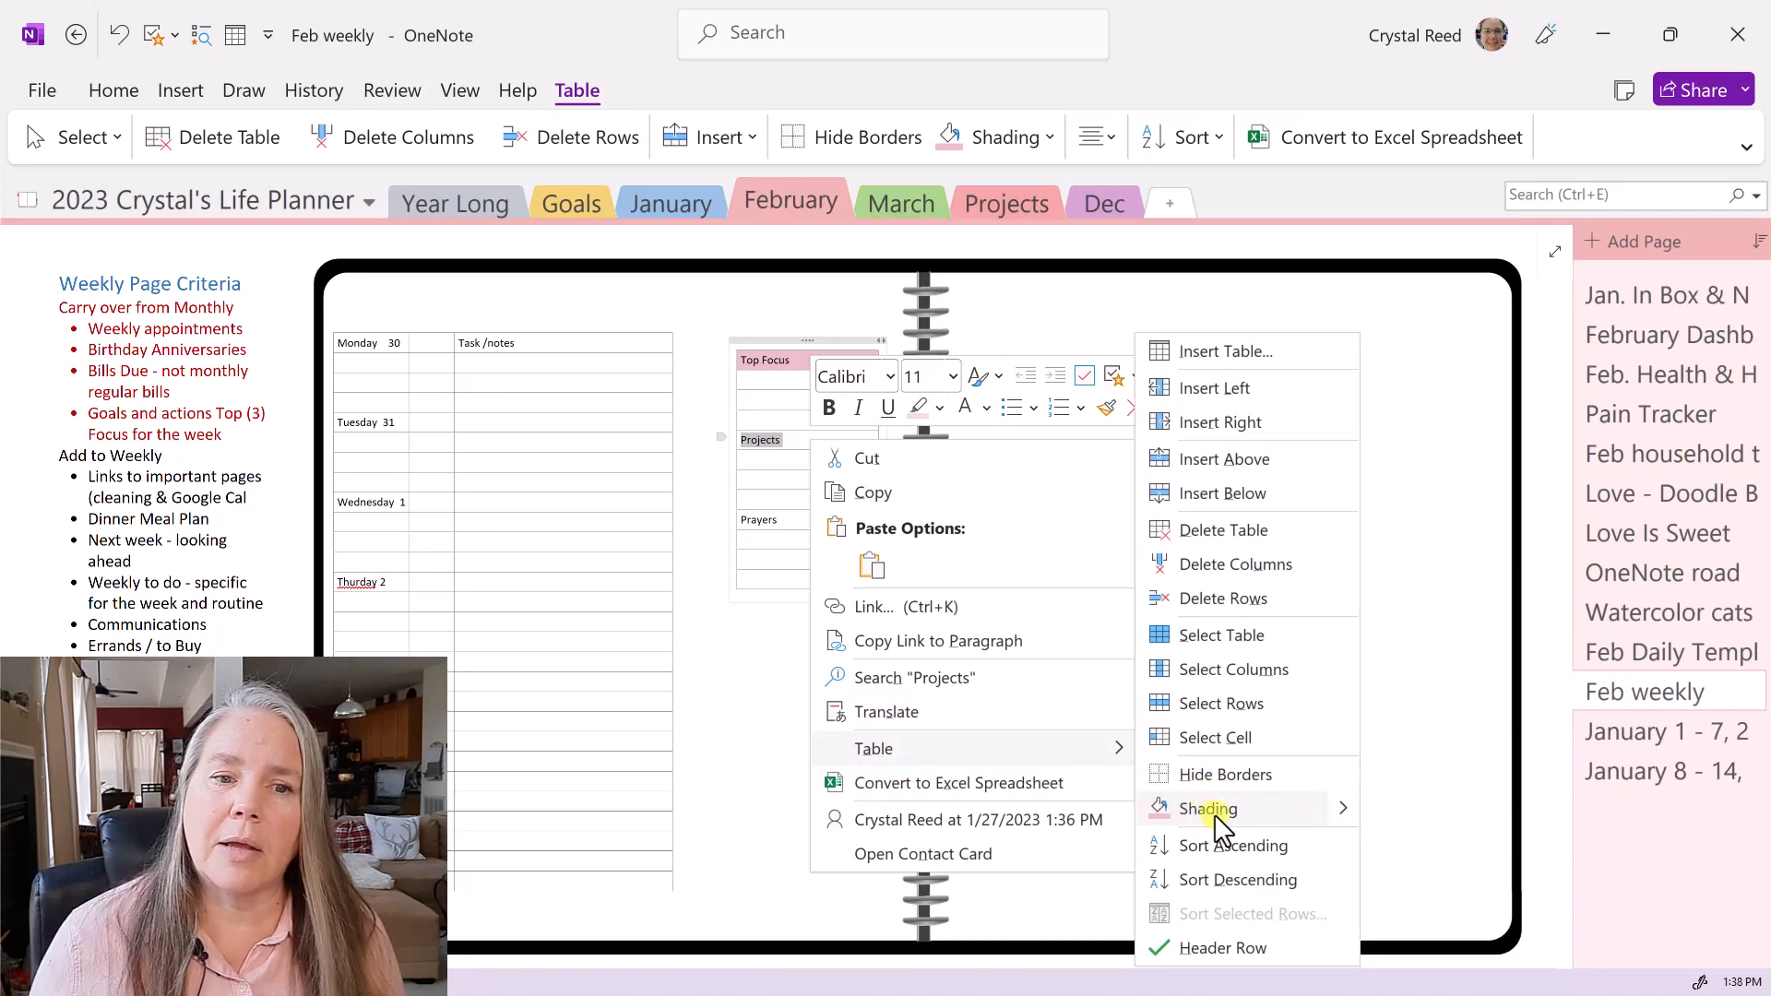
left_click(1342, 807)
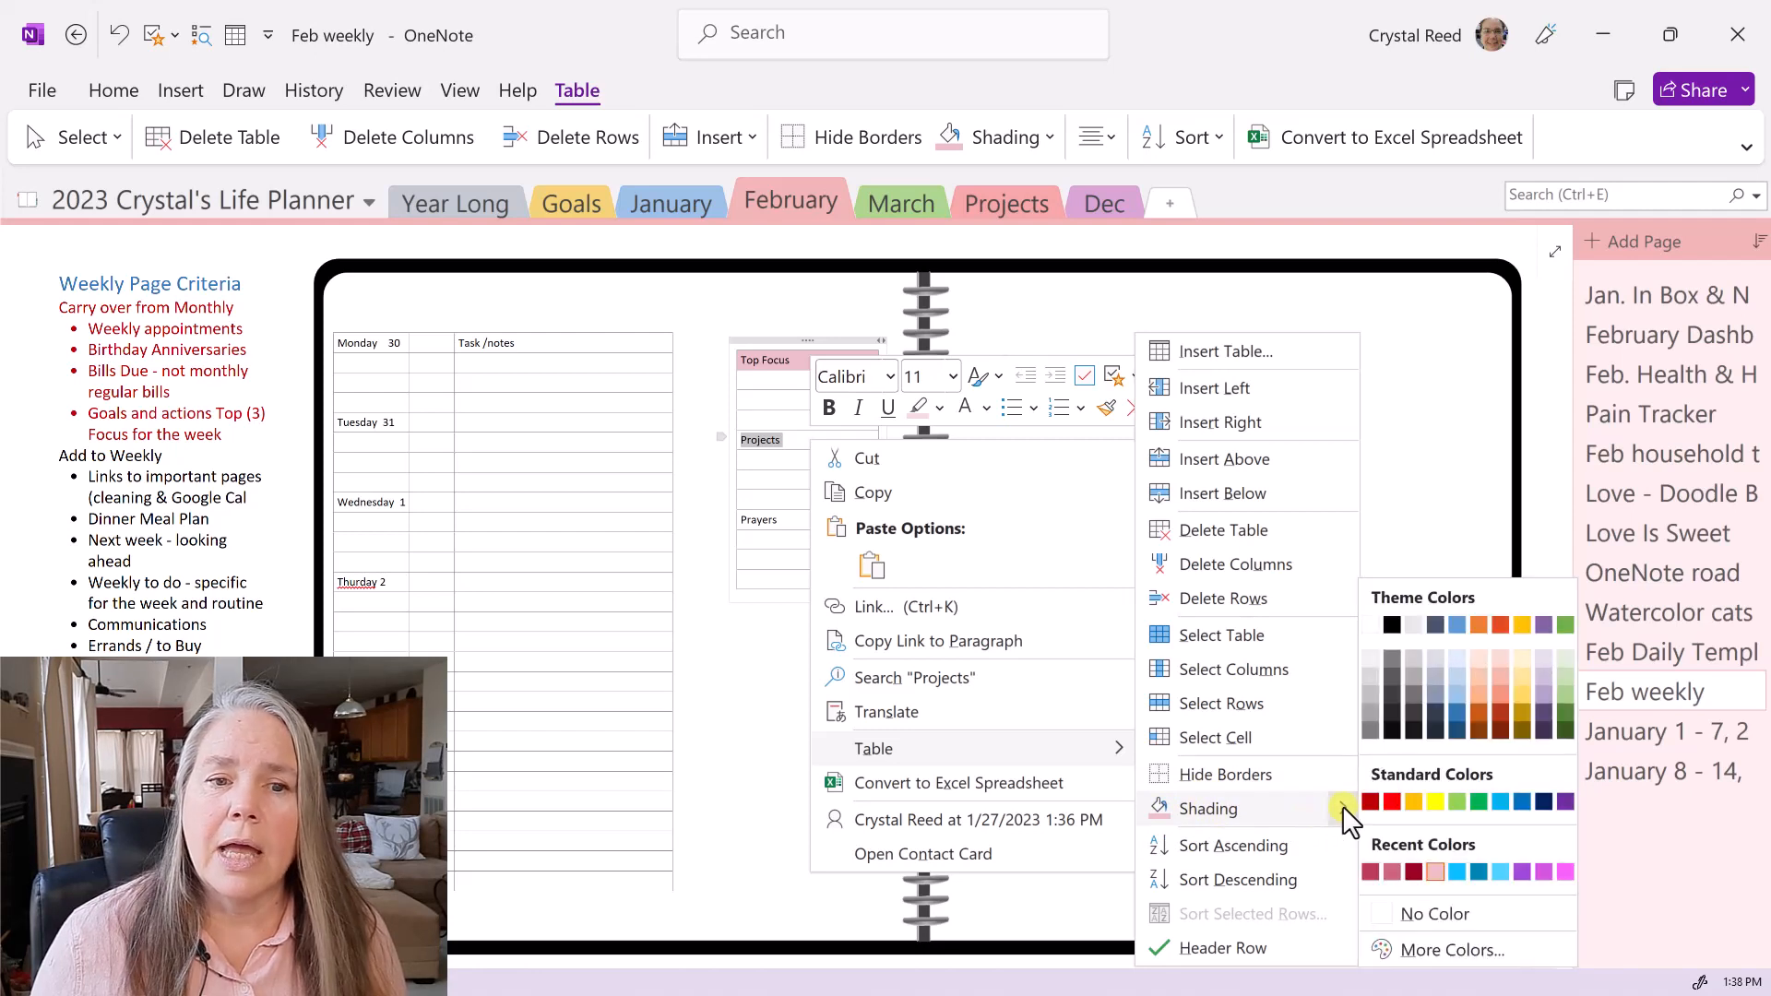
left_click(1388, 869)
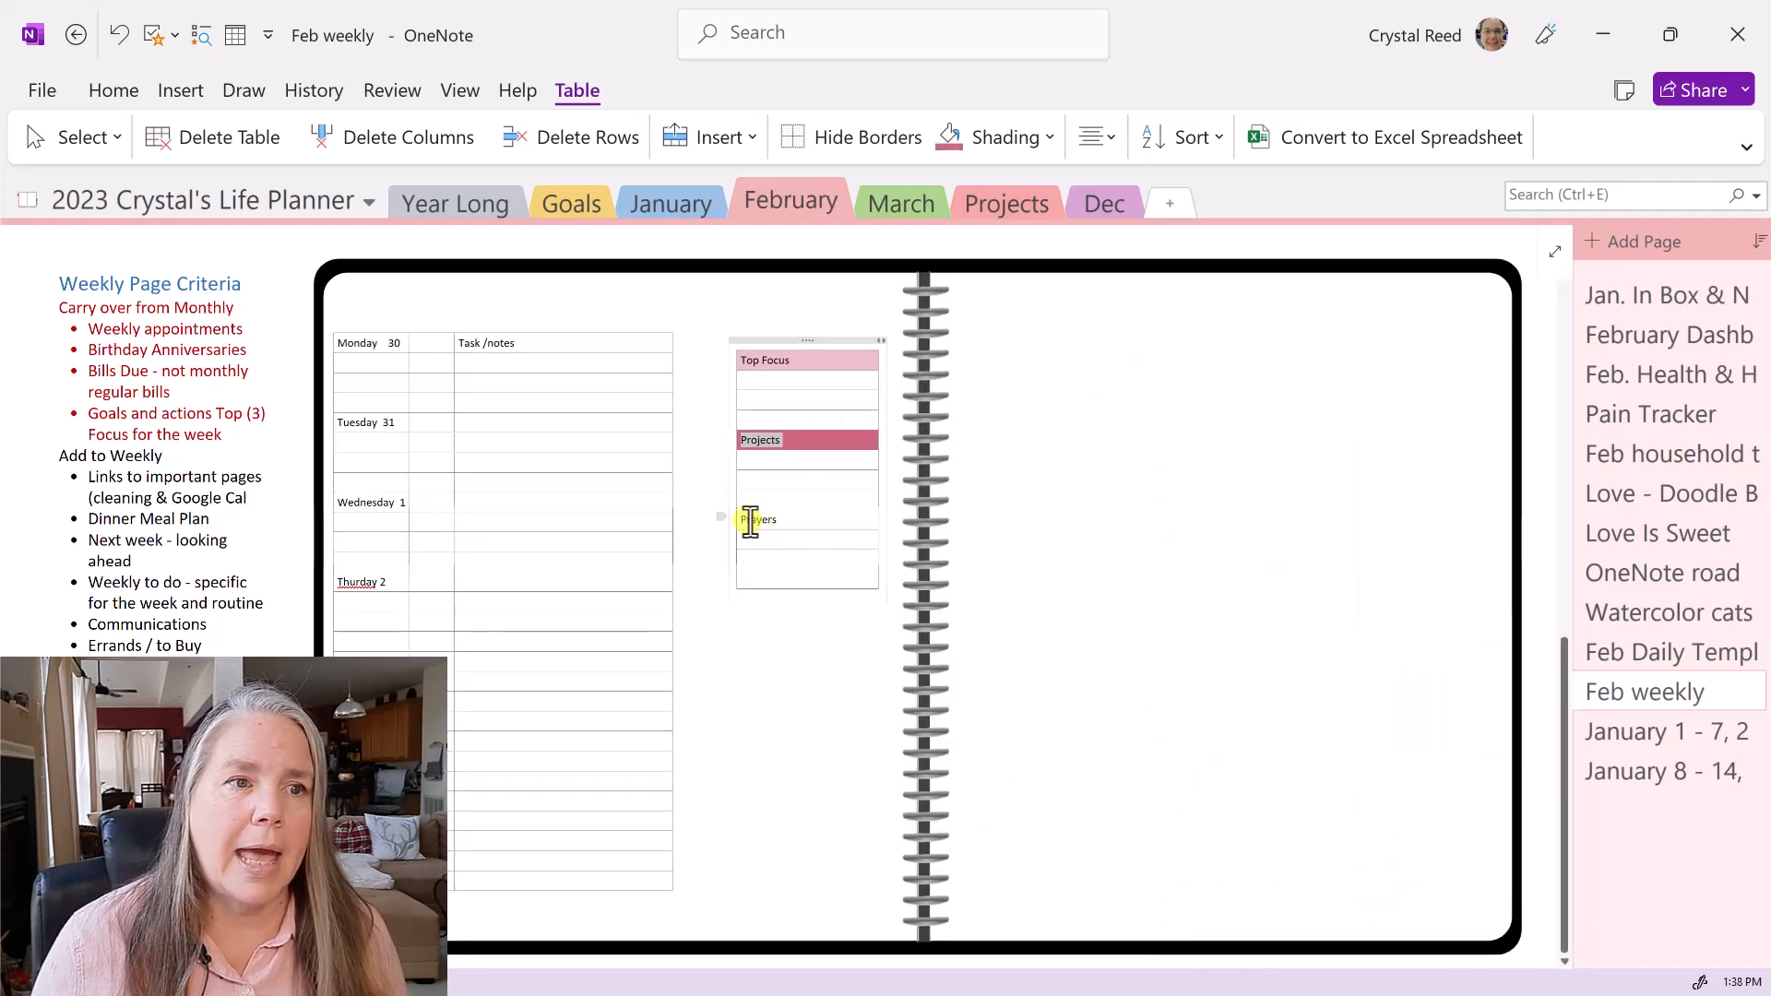
- Shade the Prayers heading row dark pink
left_click_drag(740, 519, 819, 521)
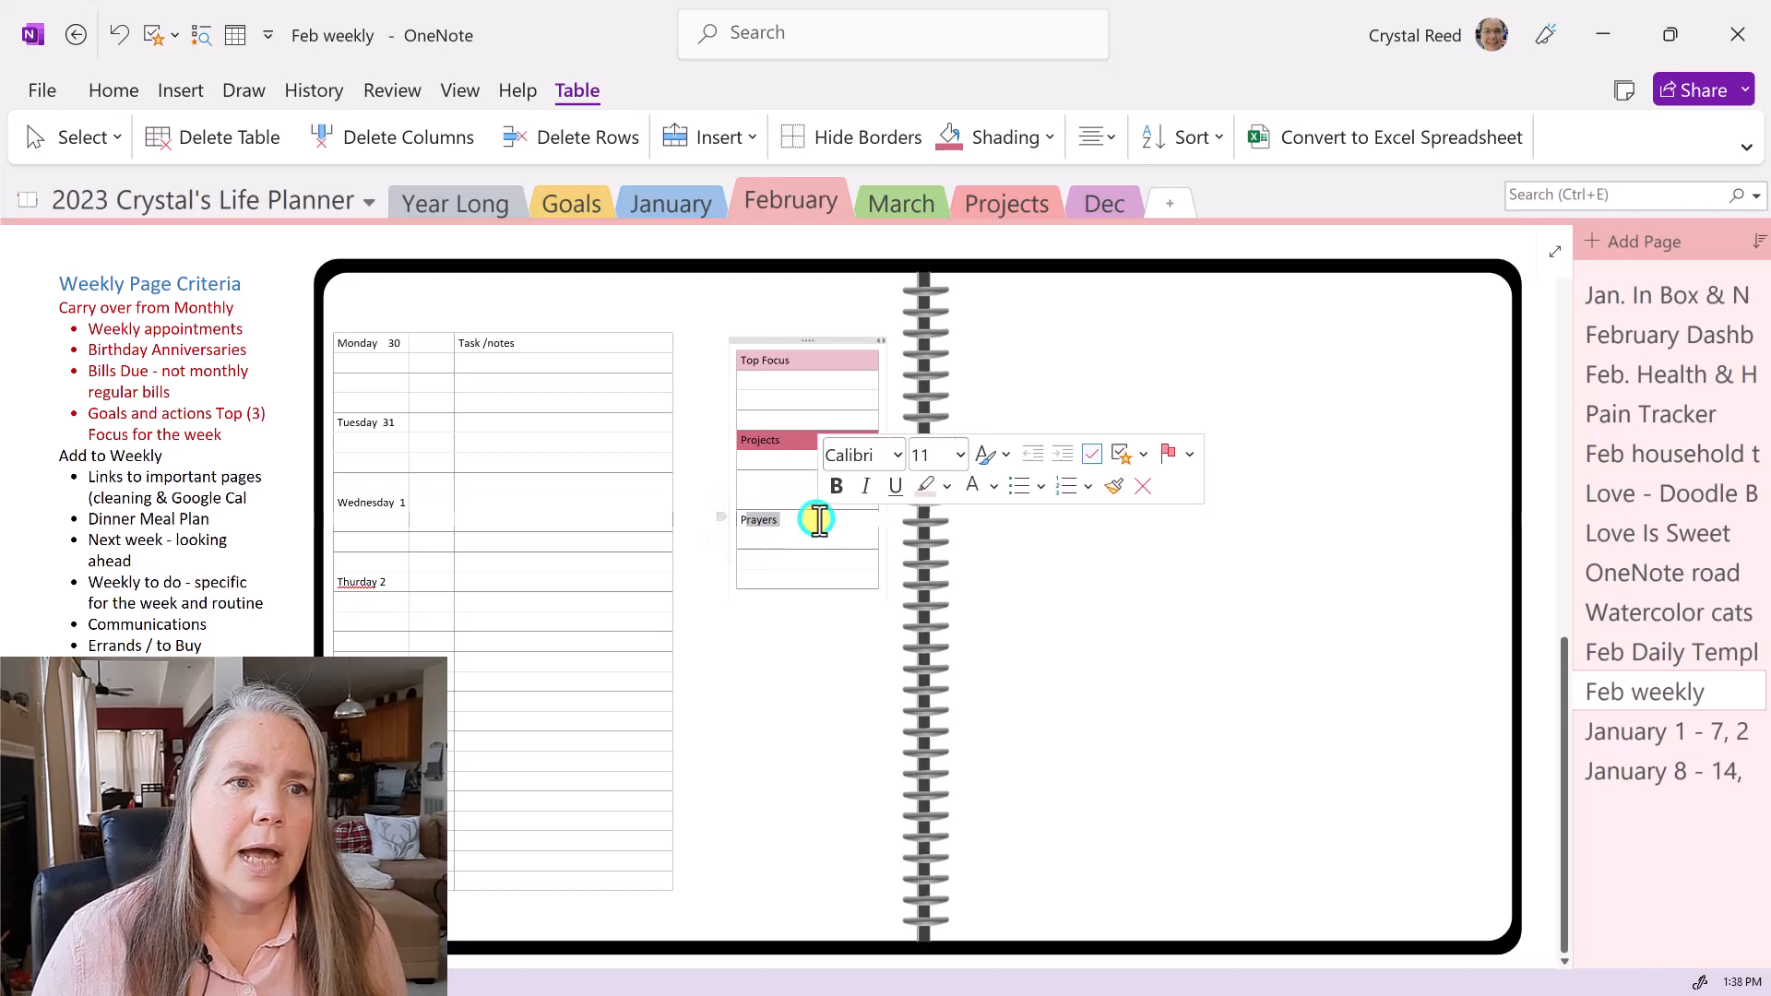
right_click(819, 521)
mouse_move(913, 826)
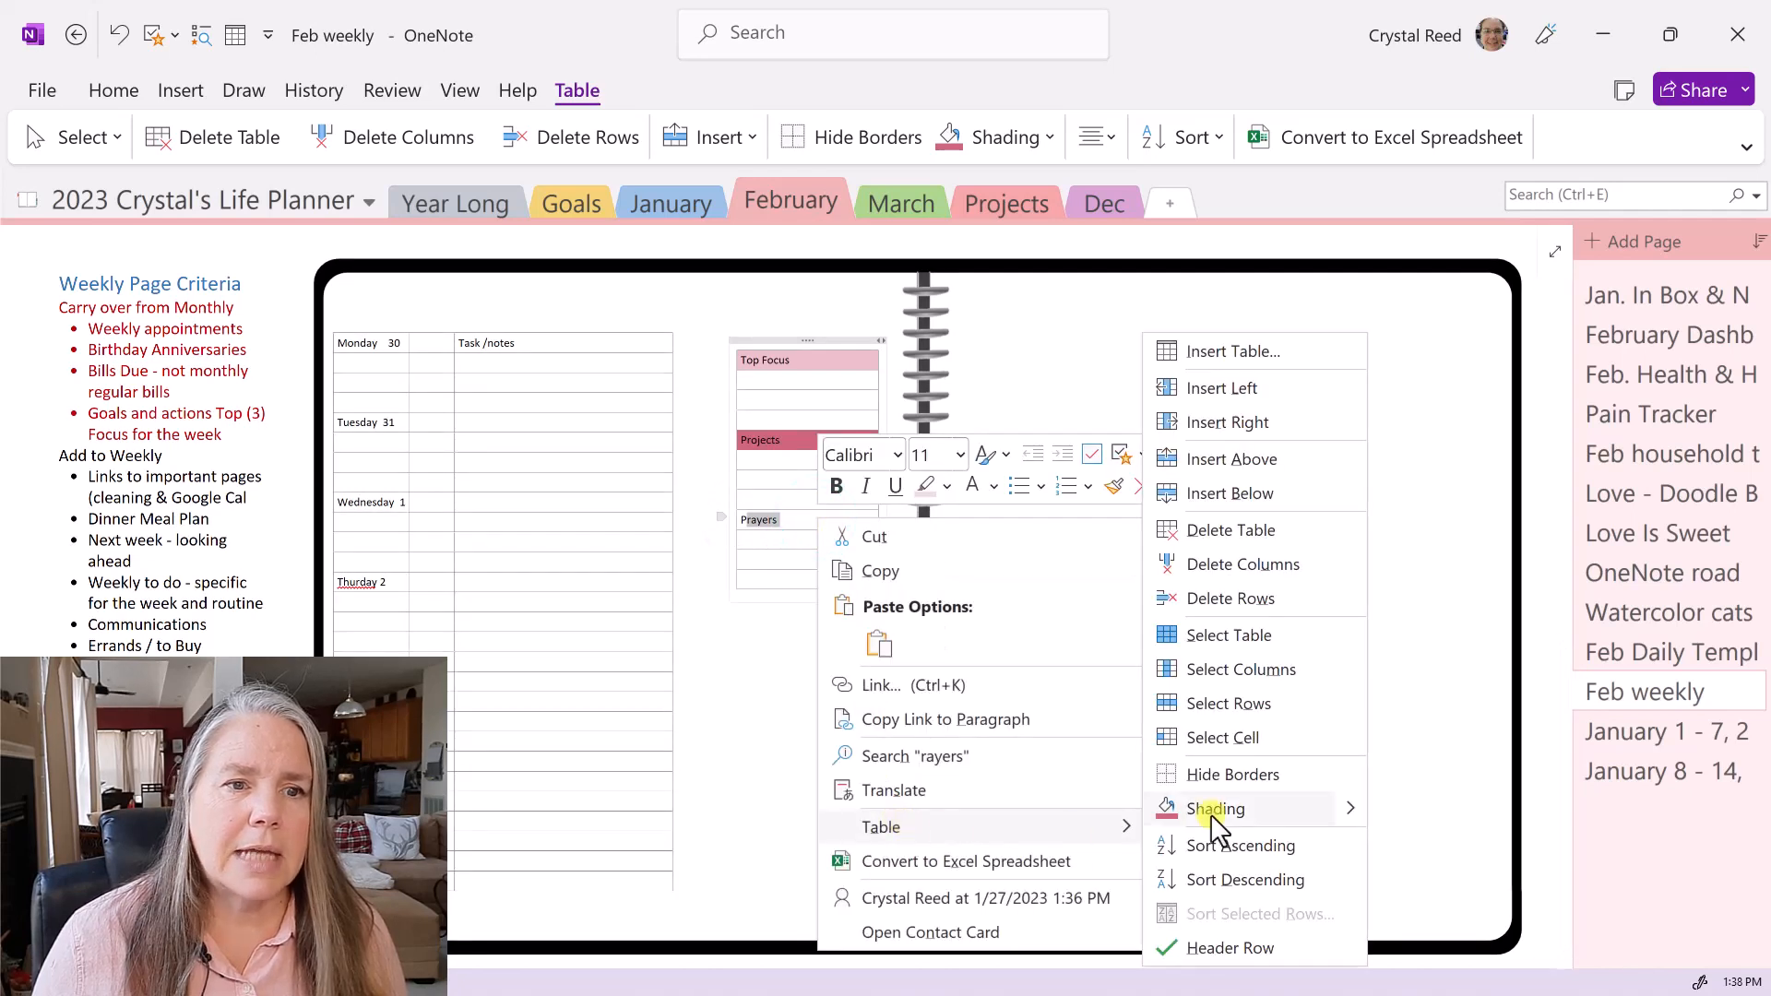
left_click(1343, 809)
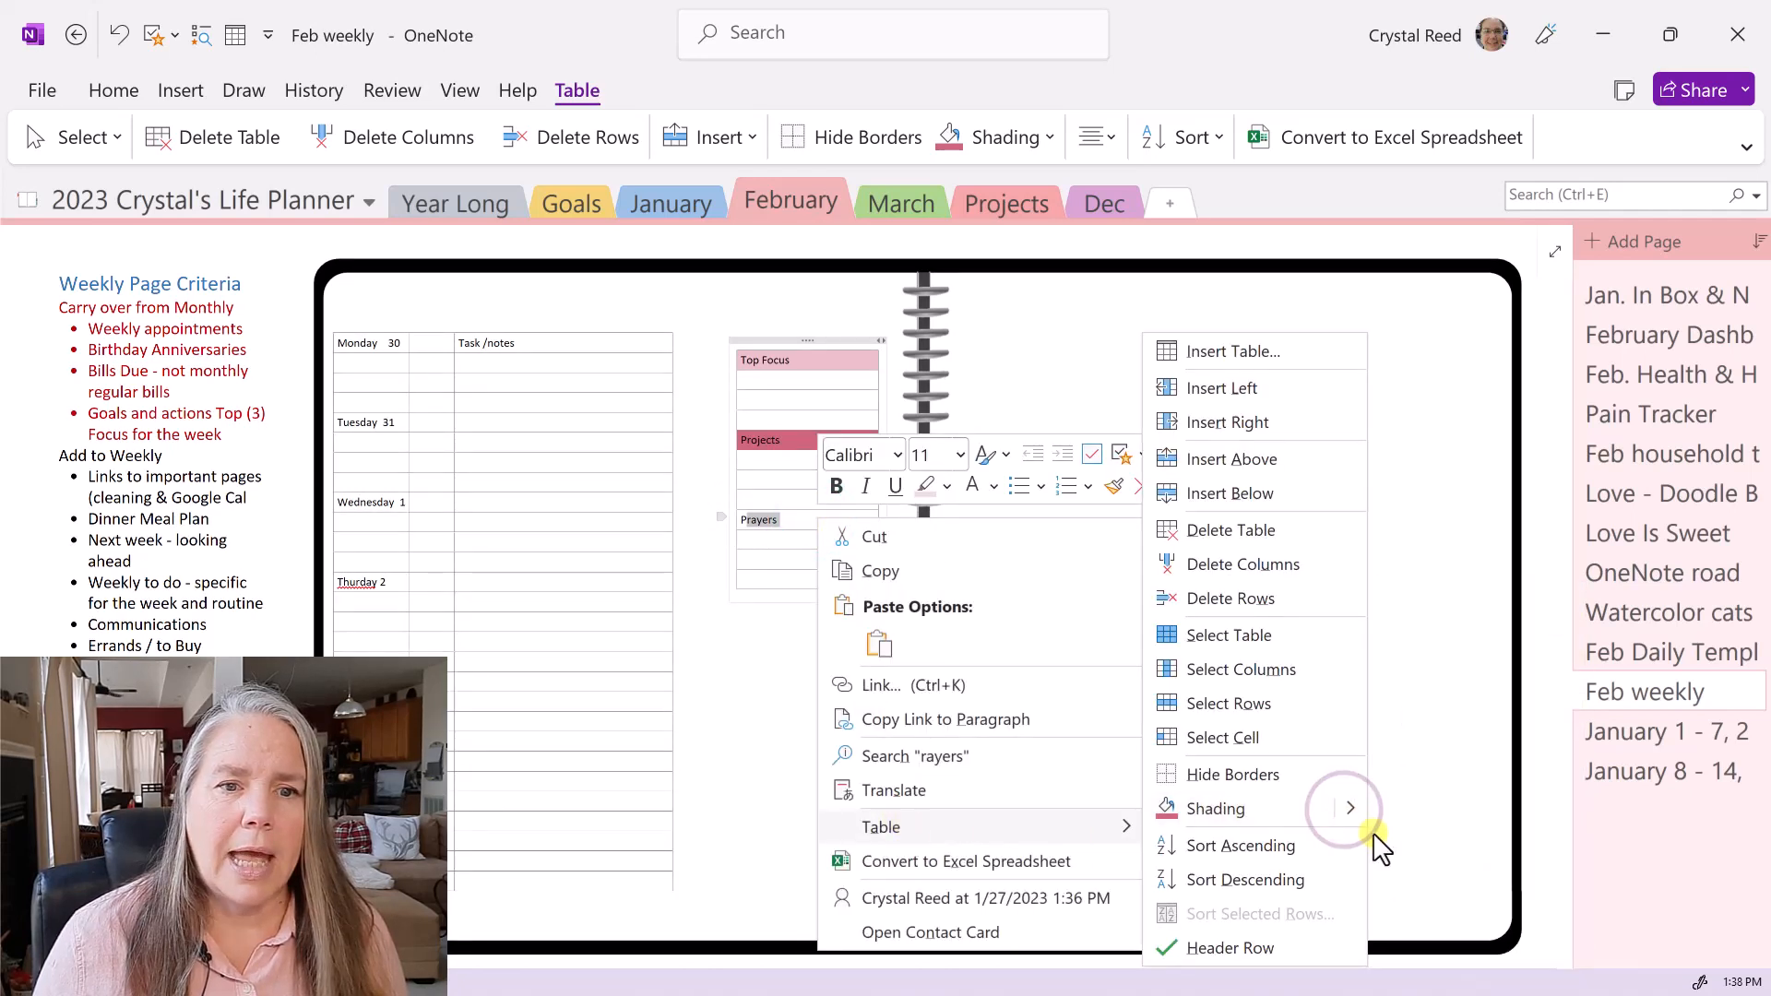
mouse_move(1361, 819)
left_click(1381, 869)
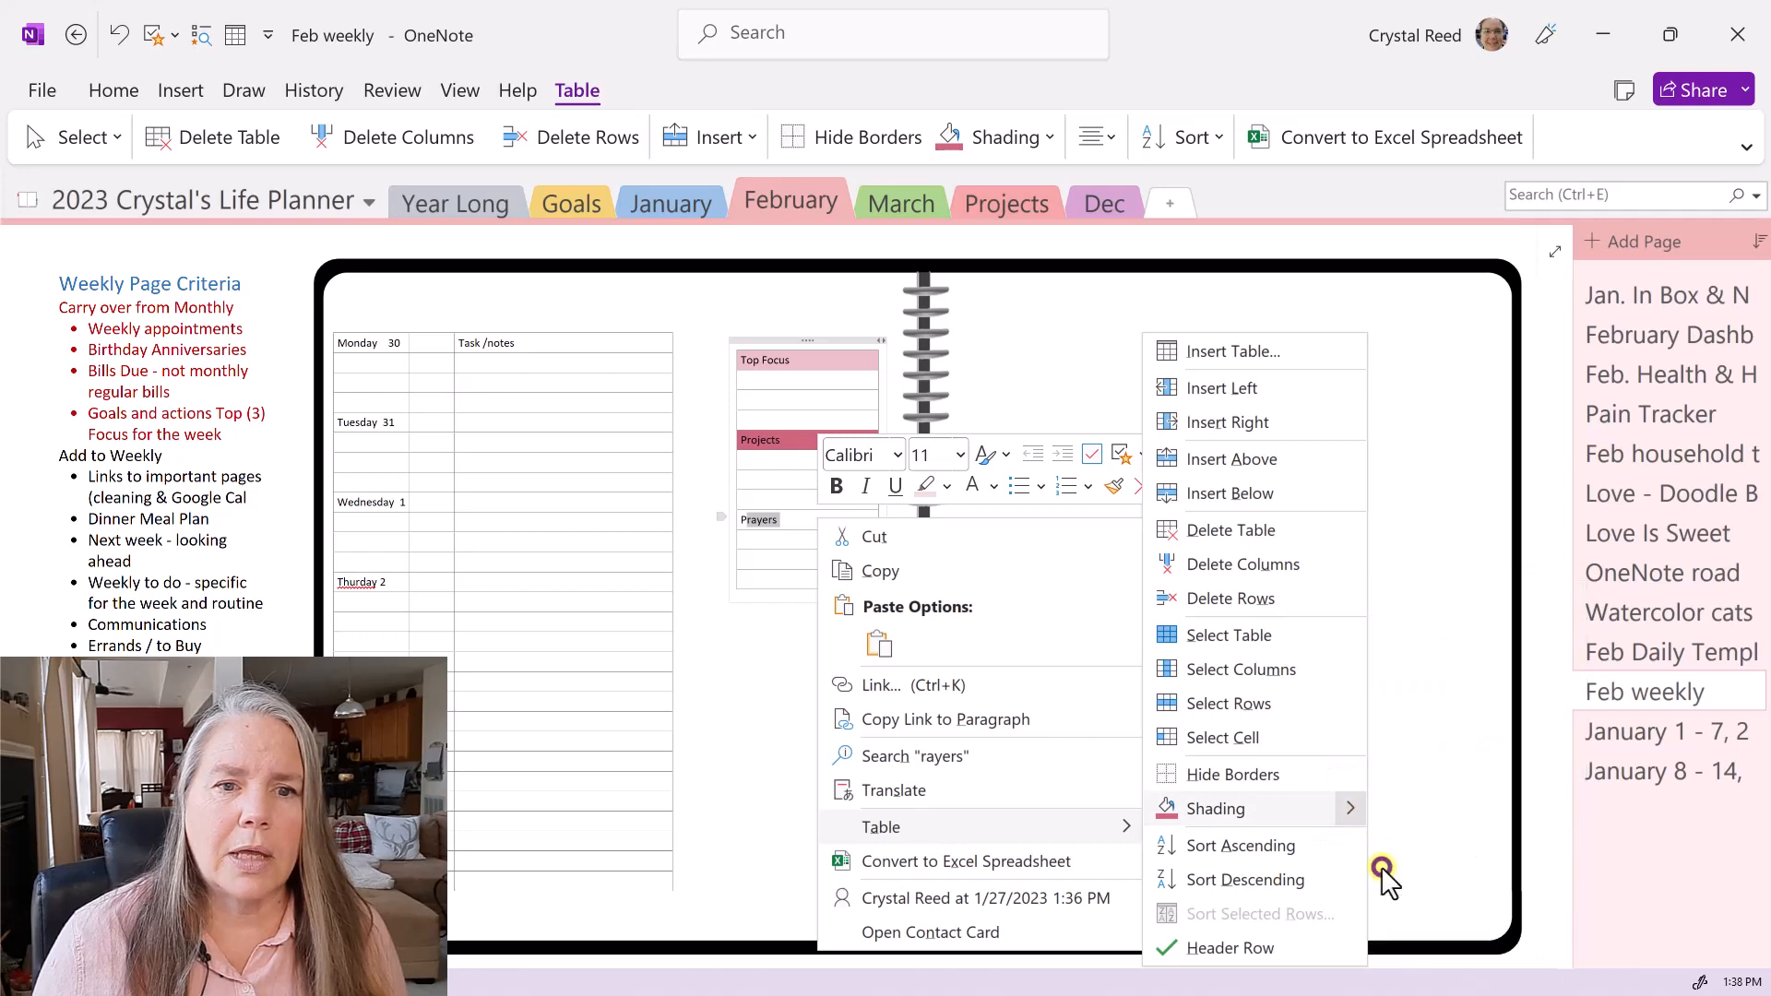
left_click(1308, 779)
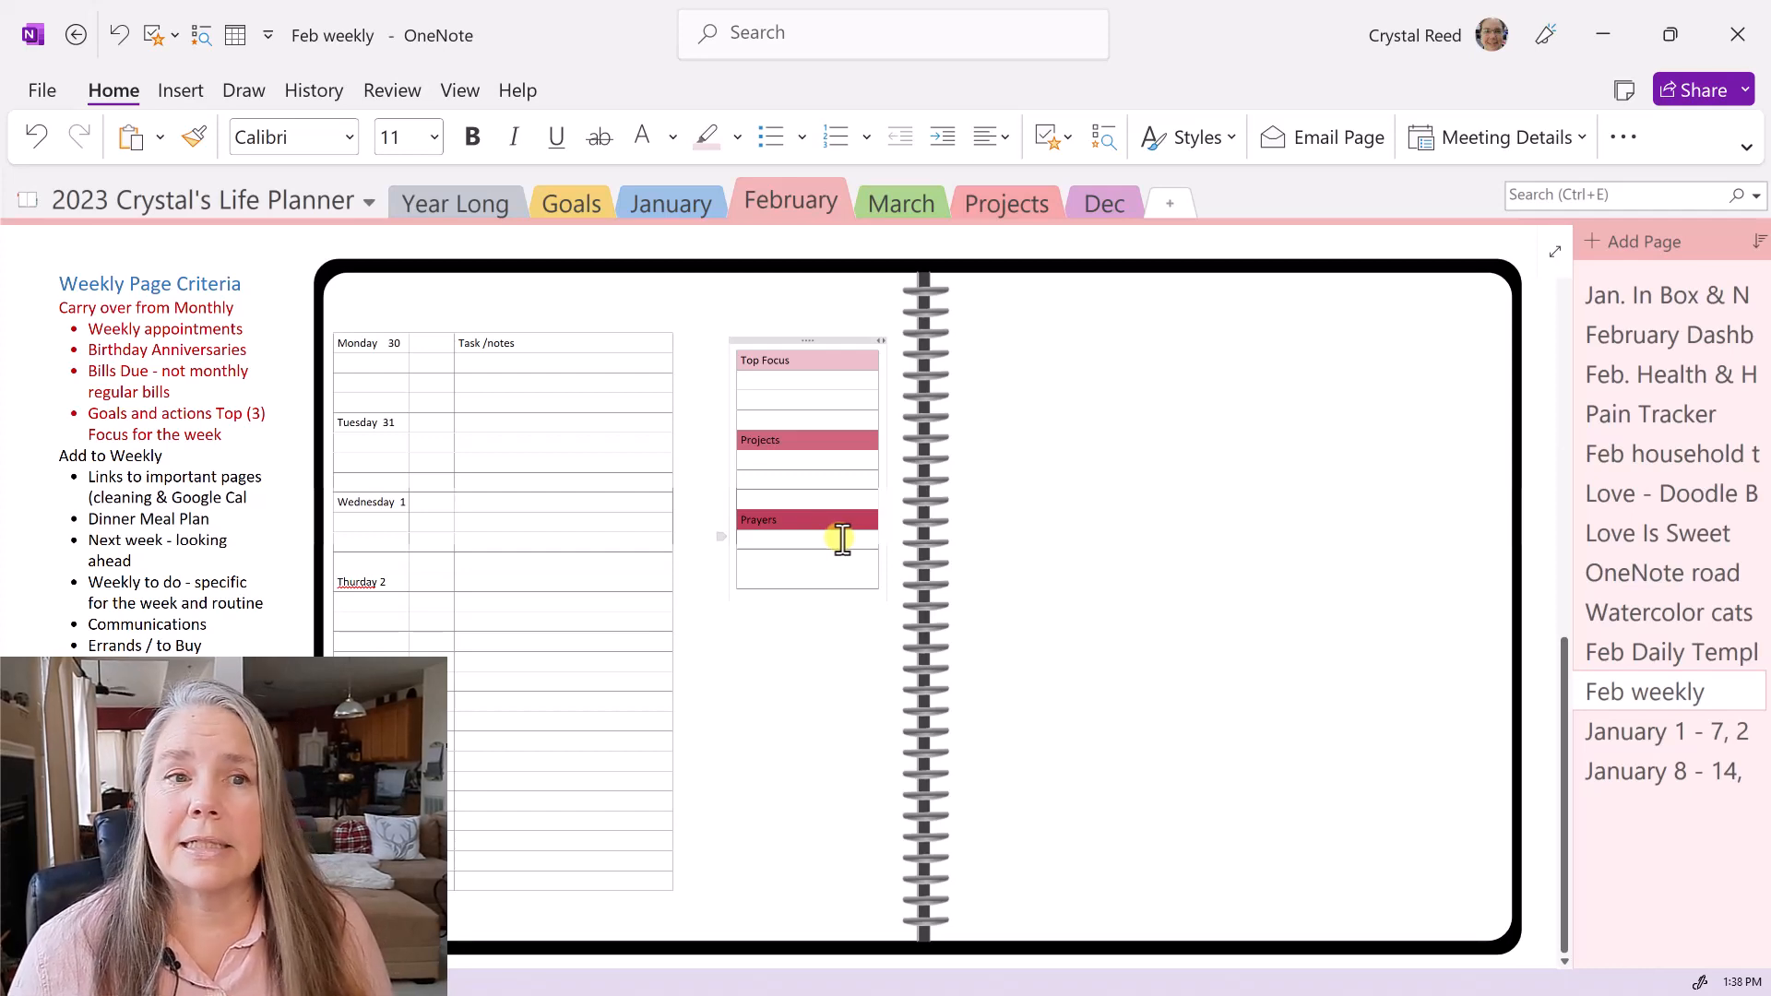
scroll(842, 539, "up", 6)
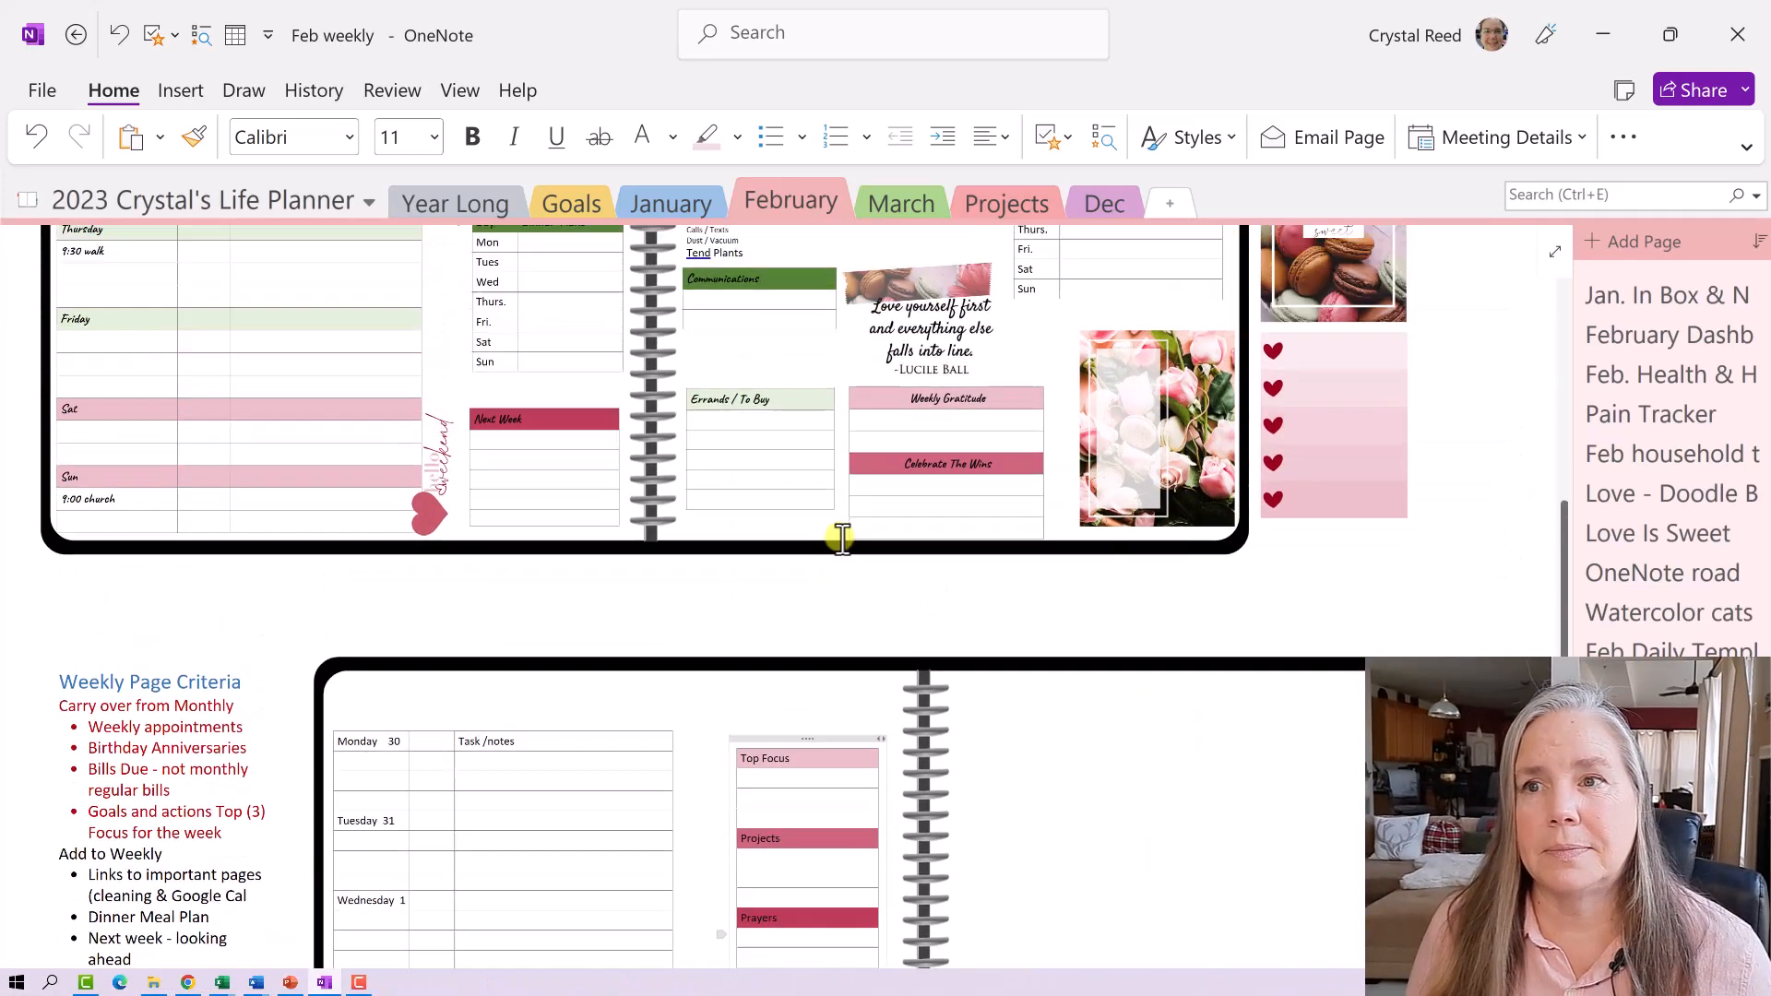
scroll(842, 539, "up", 2)
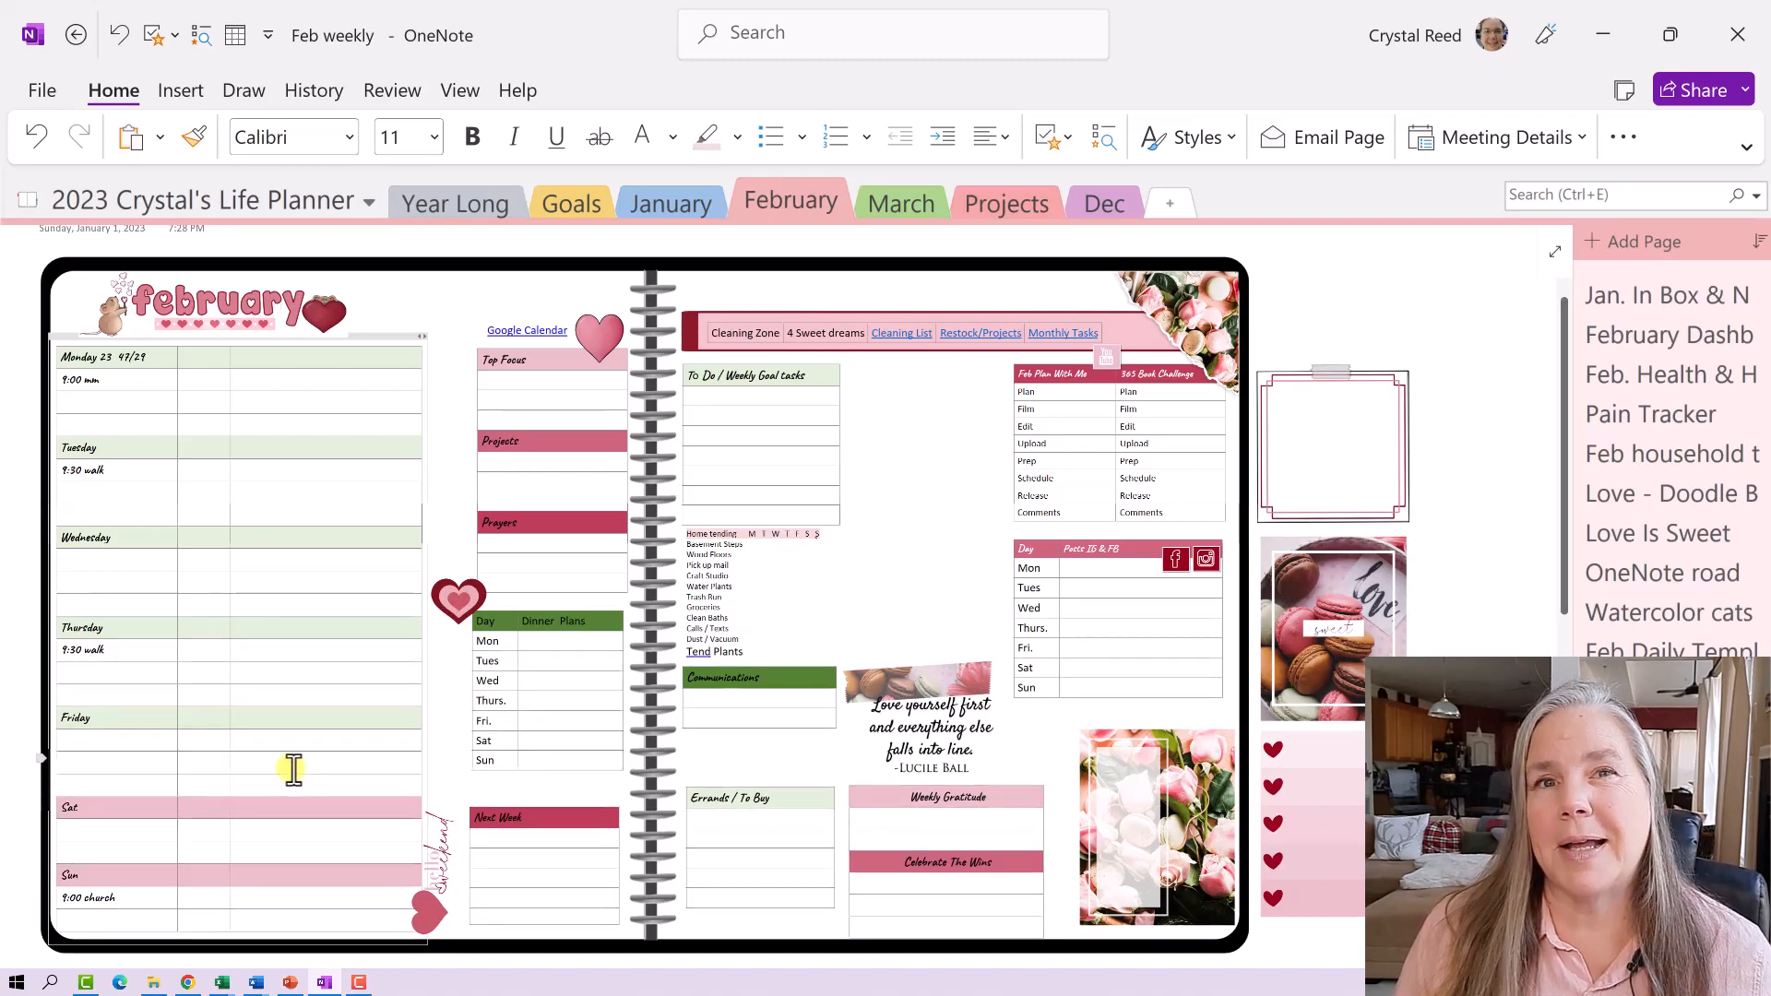
scroll(292, 771, "down", 3)
scroll(294, 765, "down", 4)
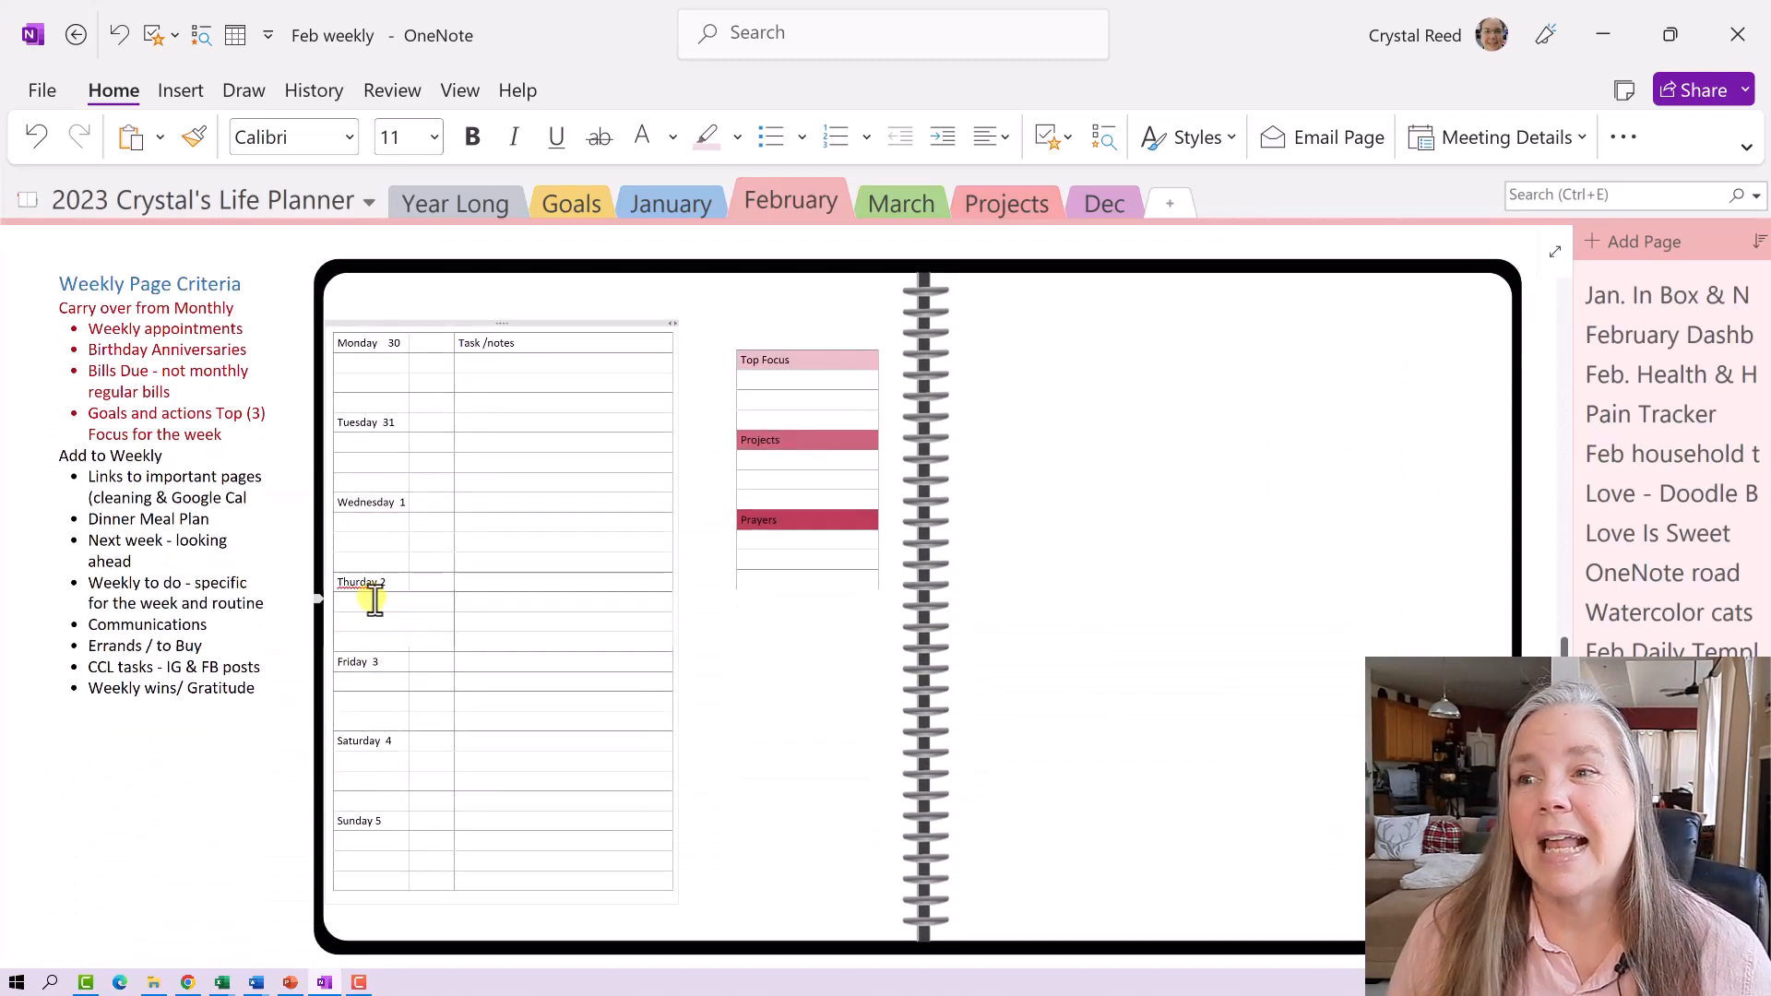
- Shade the Monday, Tuesday and Wednesday rows of the daily table green
left_click(351, 341)
right_click(496, 341)
mouse_move(646, 722)
left_click(1024, 807)
left_click(1254, 656)
left_click_drag(357, 424, 506, 419)
right_click(506, 418)
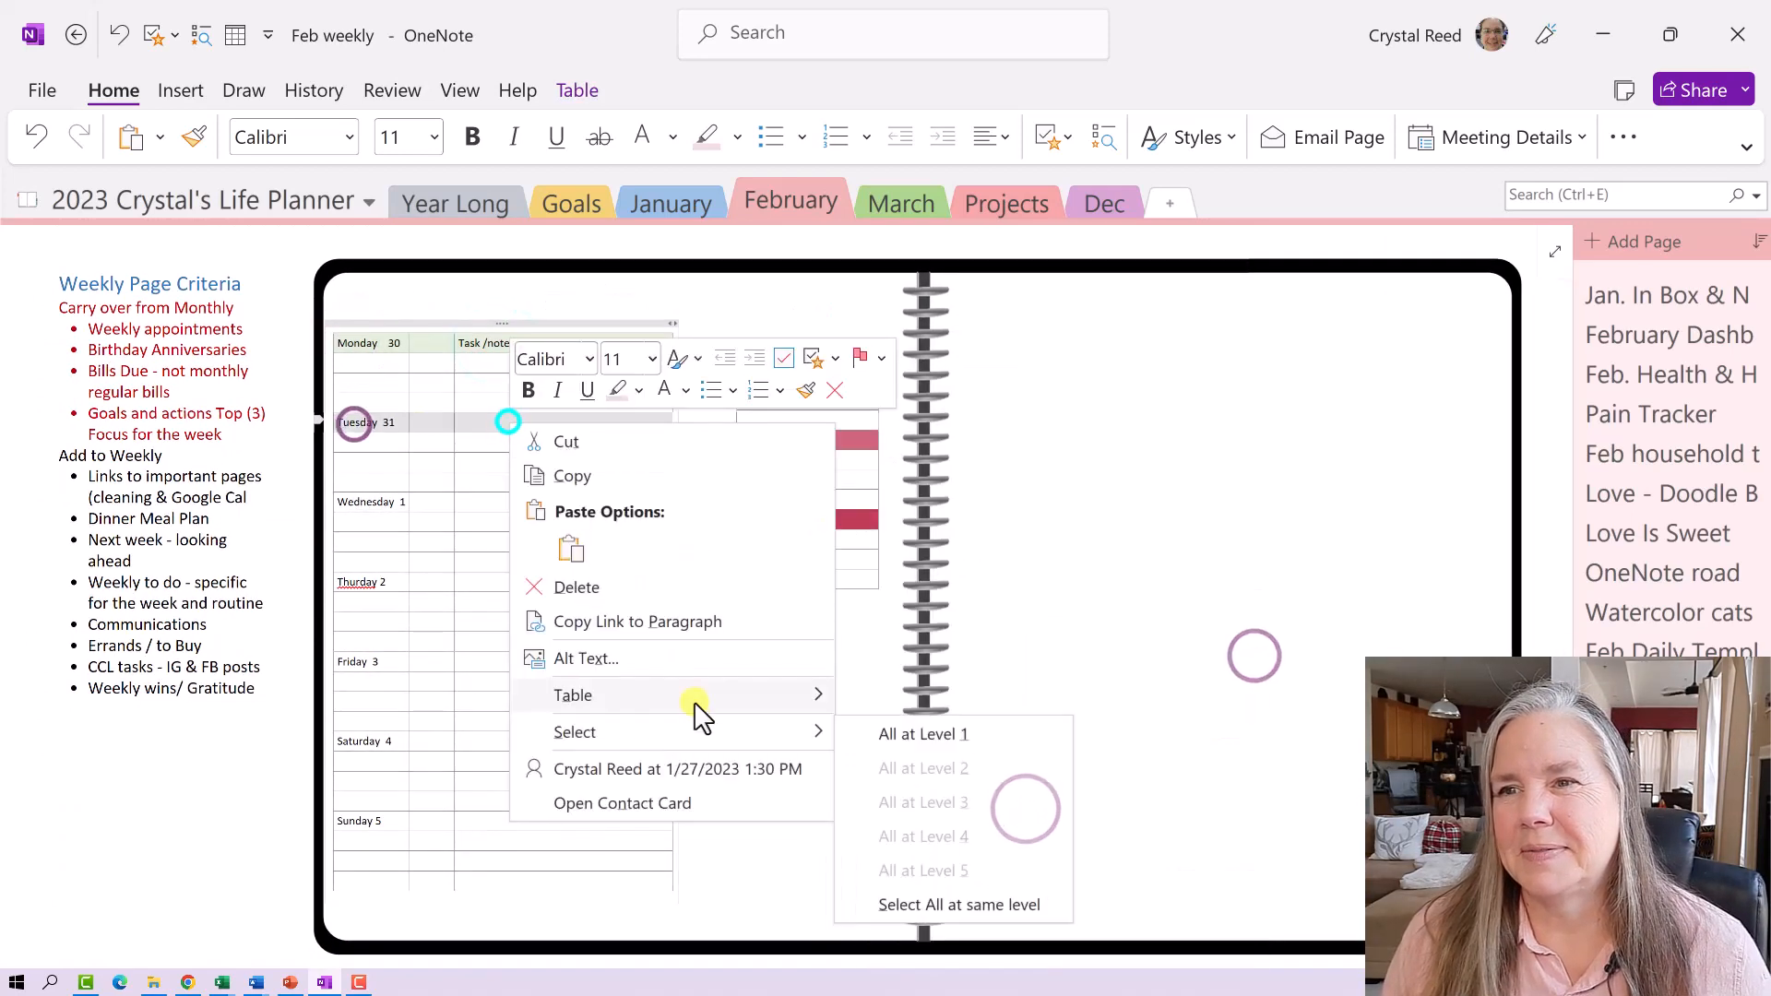
mouse_move(693, 700)
left_click(894, 810)
- Shade the Thursday row green and correct 'Thurday' to 'Thursday'
left_click_drag(361, 496, 608, 500)
right_click(608, 500)
left_click(697, 766)
left_click(965, 806)
left_click_drag(352, 582, 491, 582)
right_click(490, 581)
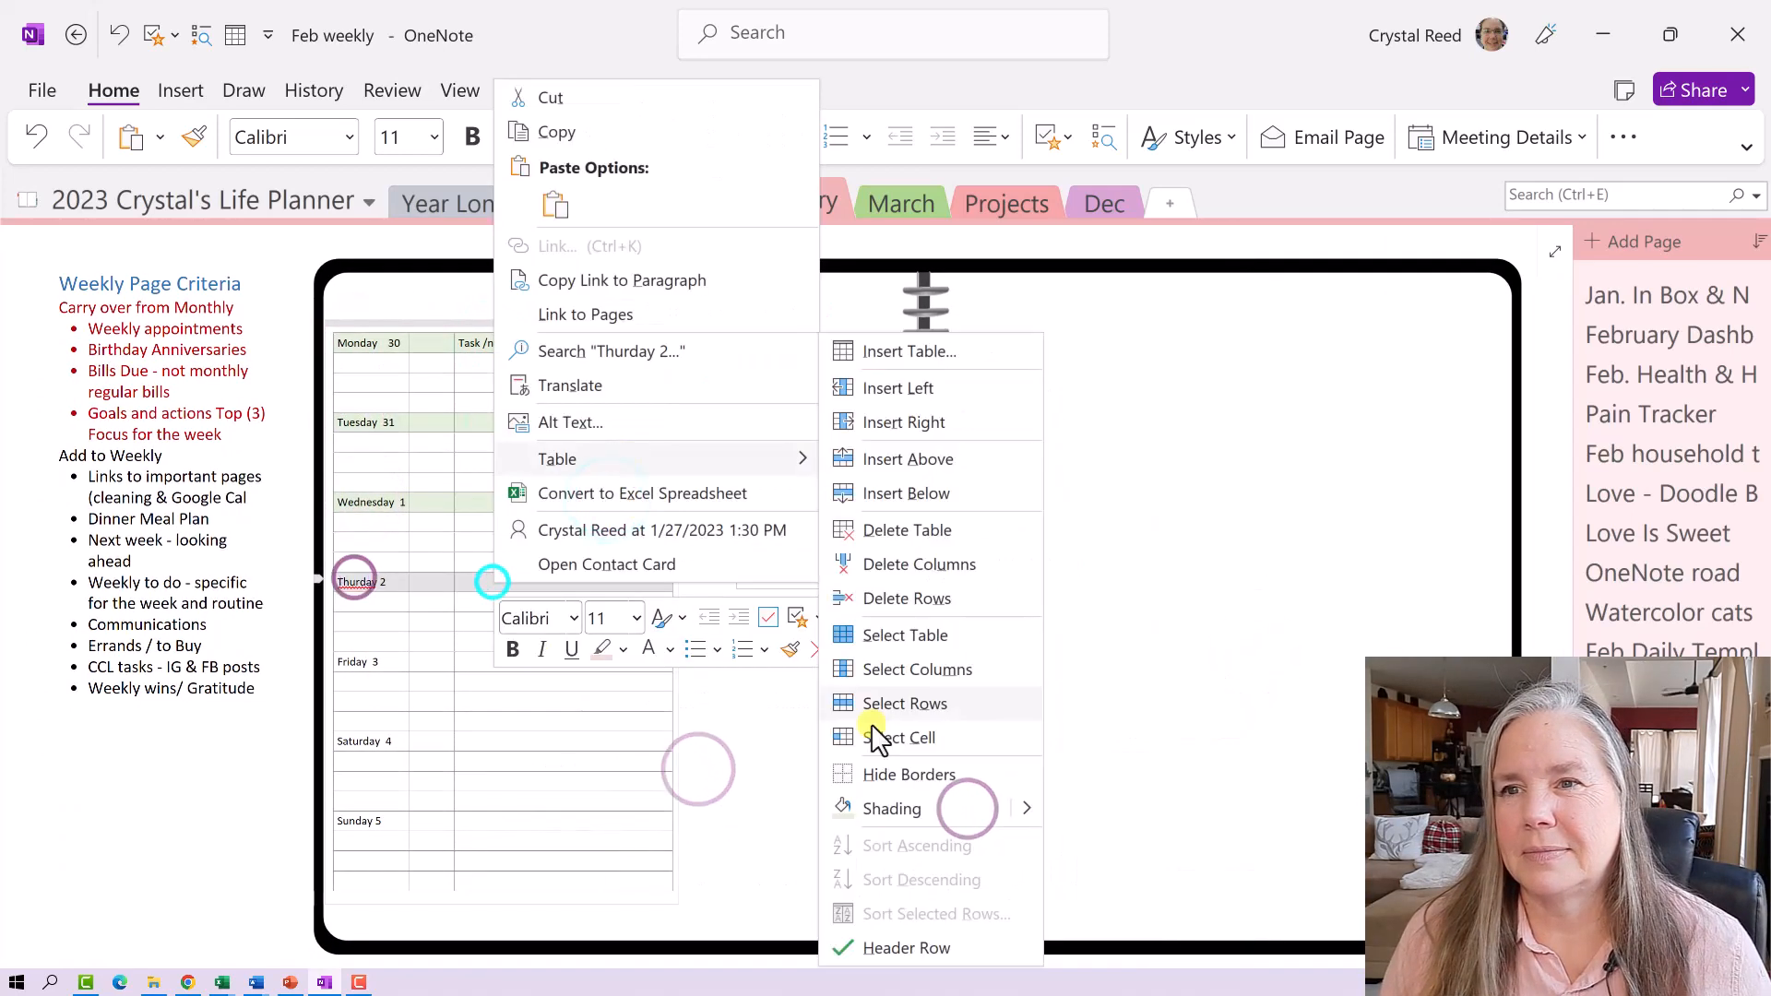
left_click(879, 804)
right_click(357, 581)
right_click(355, 579)
left_click(450, 388)
- Shade the Friday row green
left_click_drag(337, 664, 478, 663)
right_click(479, 663)
mouse_move(582, 544)
left_click(877, 799)
- Shade the Saturday and Sunday rows pink and deselect the table
left_click_drag(332, 745, 552, 744)
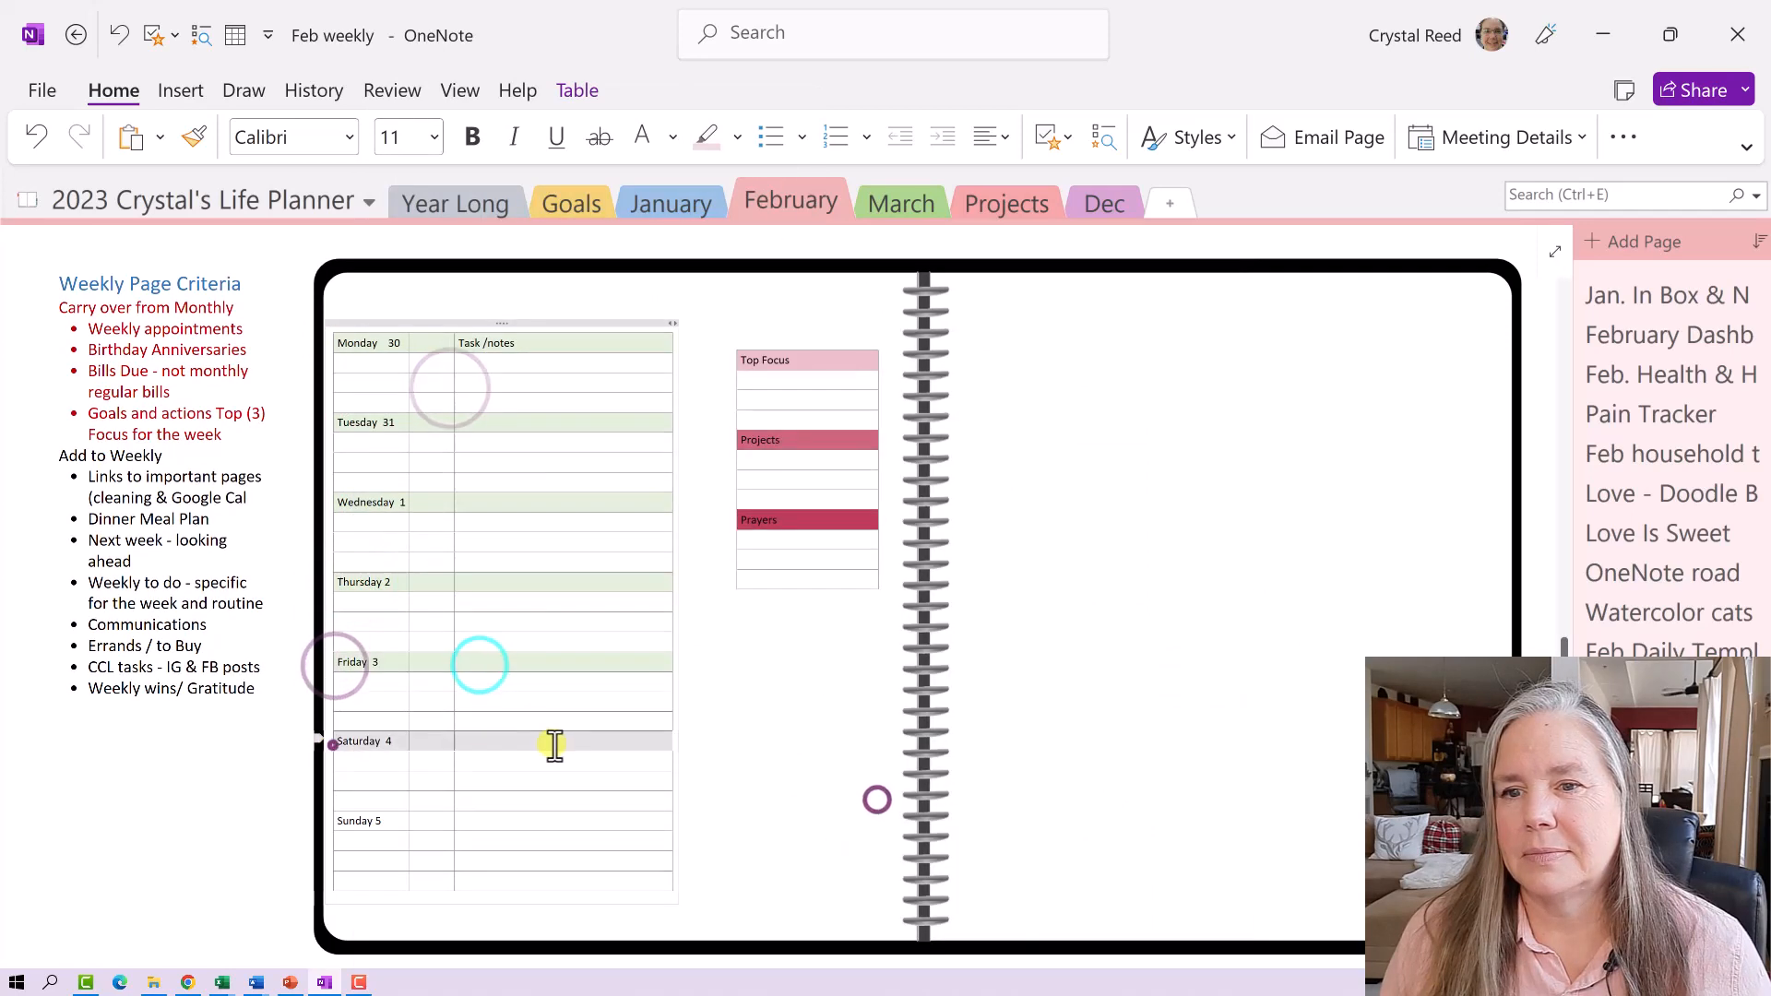
right_click(552, 743)
left_click(1084, 809)
left_click(1182, 872)
left_click_drag(356, 821, 479, 822)
right_click(478, 822)
mouse_move(547, 704)
left_click(876, 805)
left_click(935, 784)
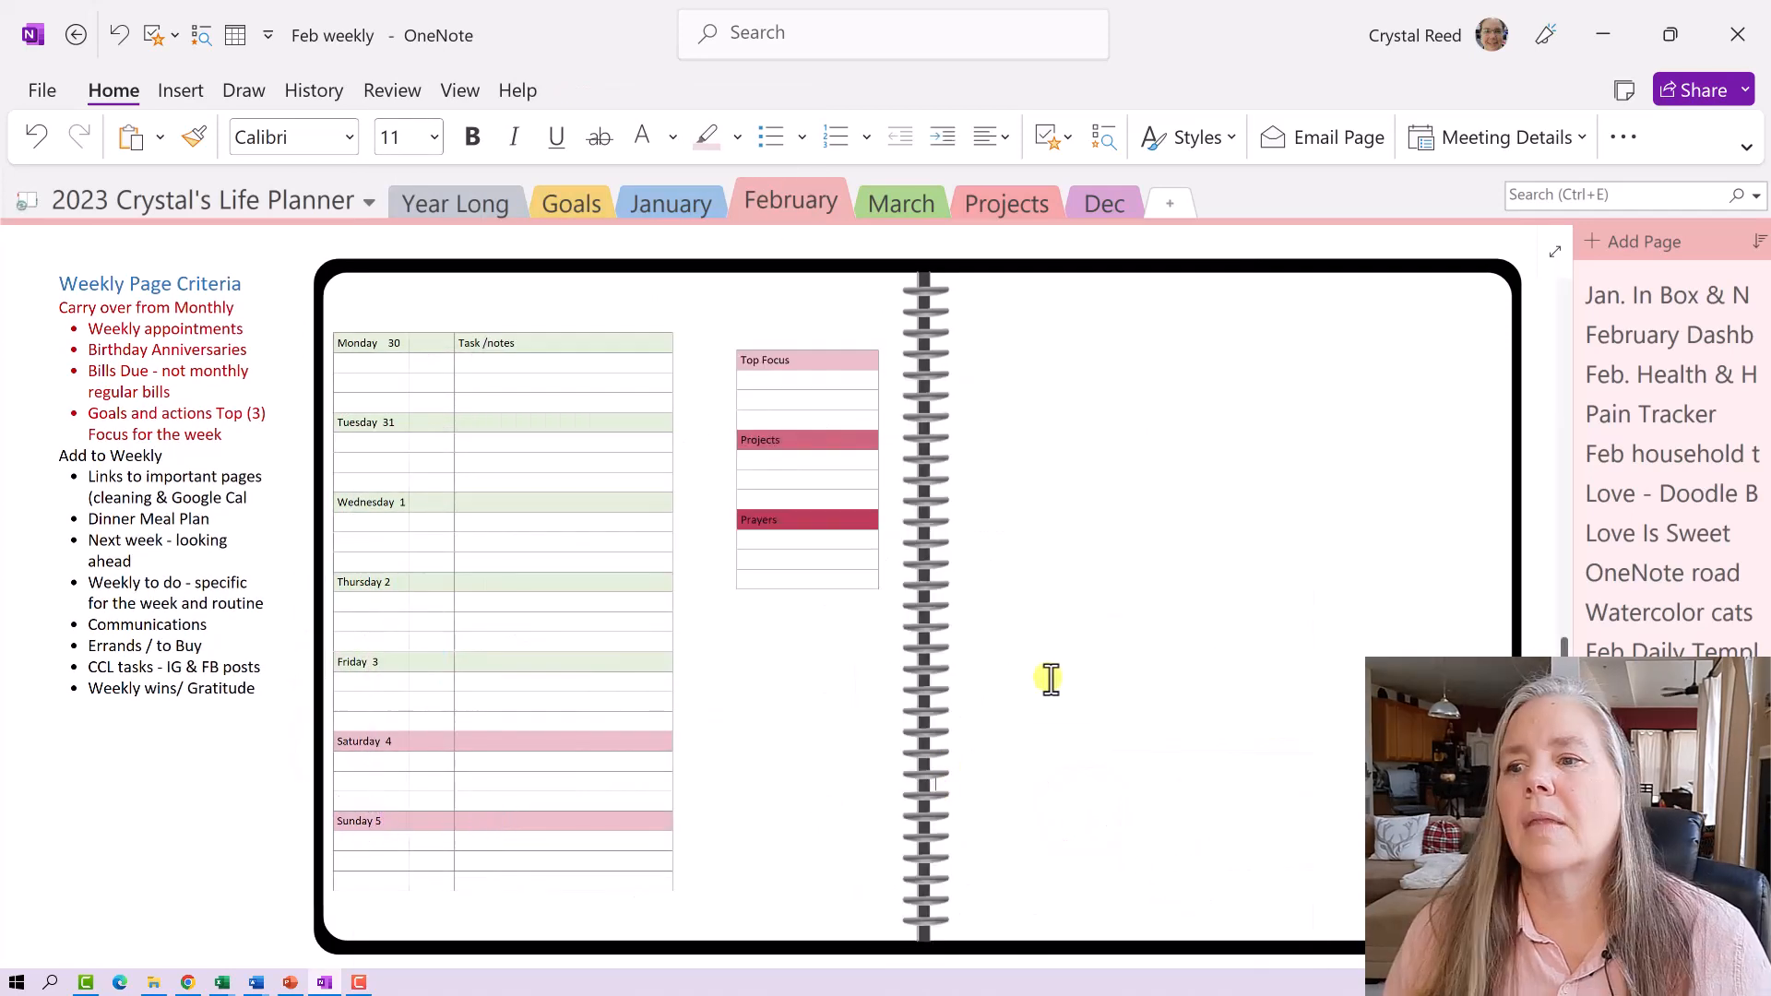
- Switch to Google Calendar's February 6–12, 2023 week view in Chrome
scroll(1051, 679, "up", 1)
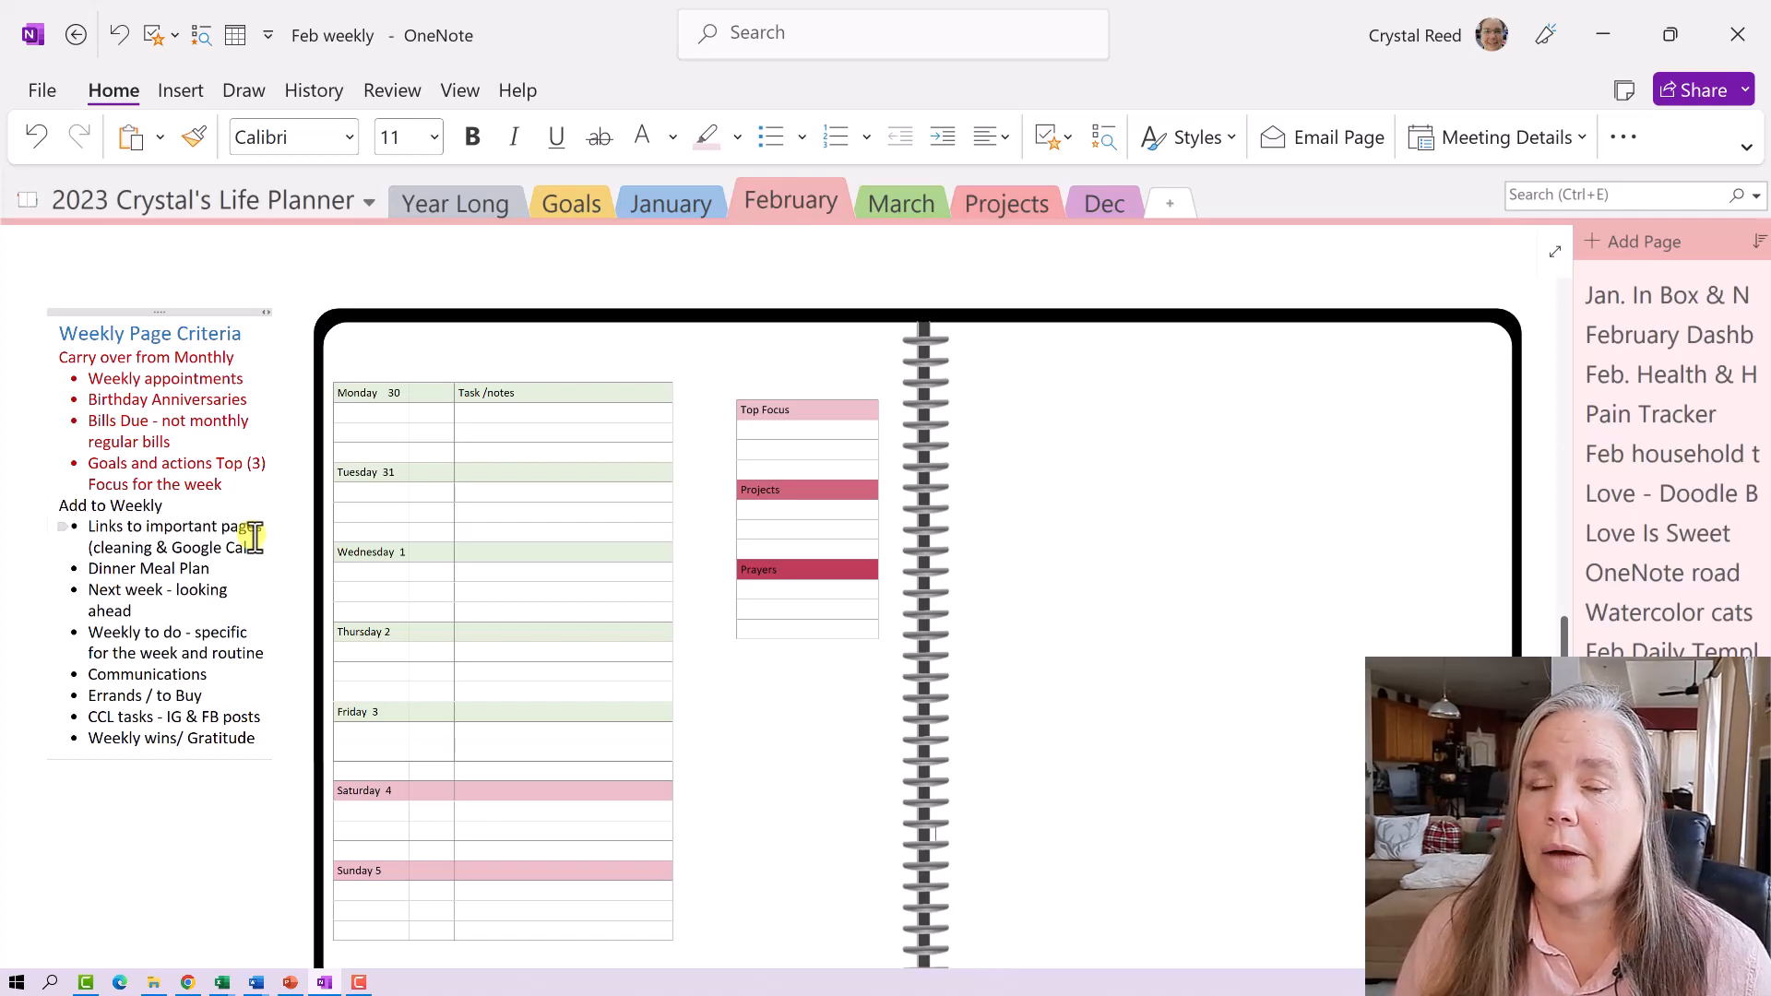
scroll(253, 534, "up", 10)
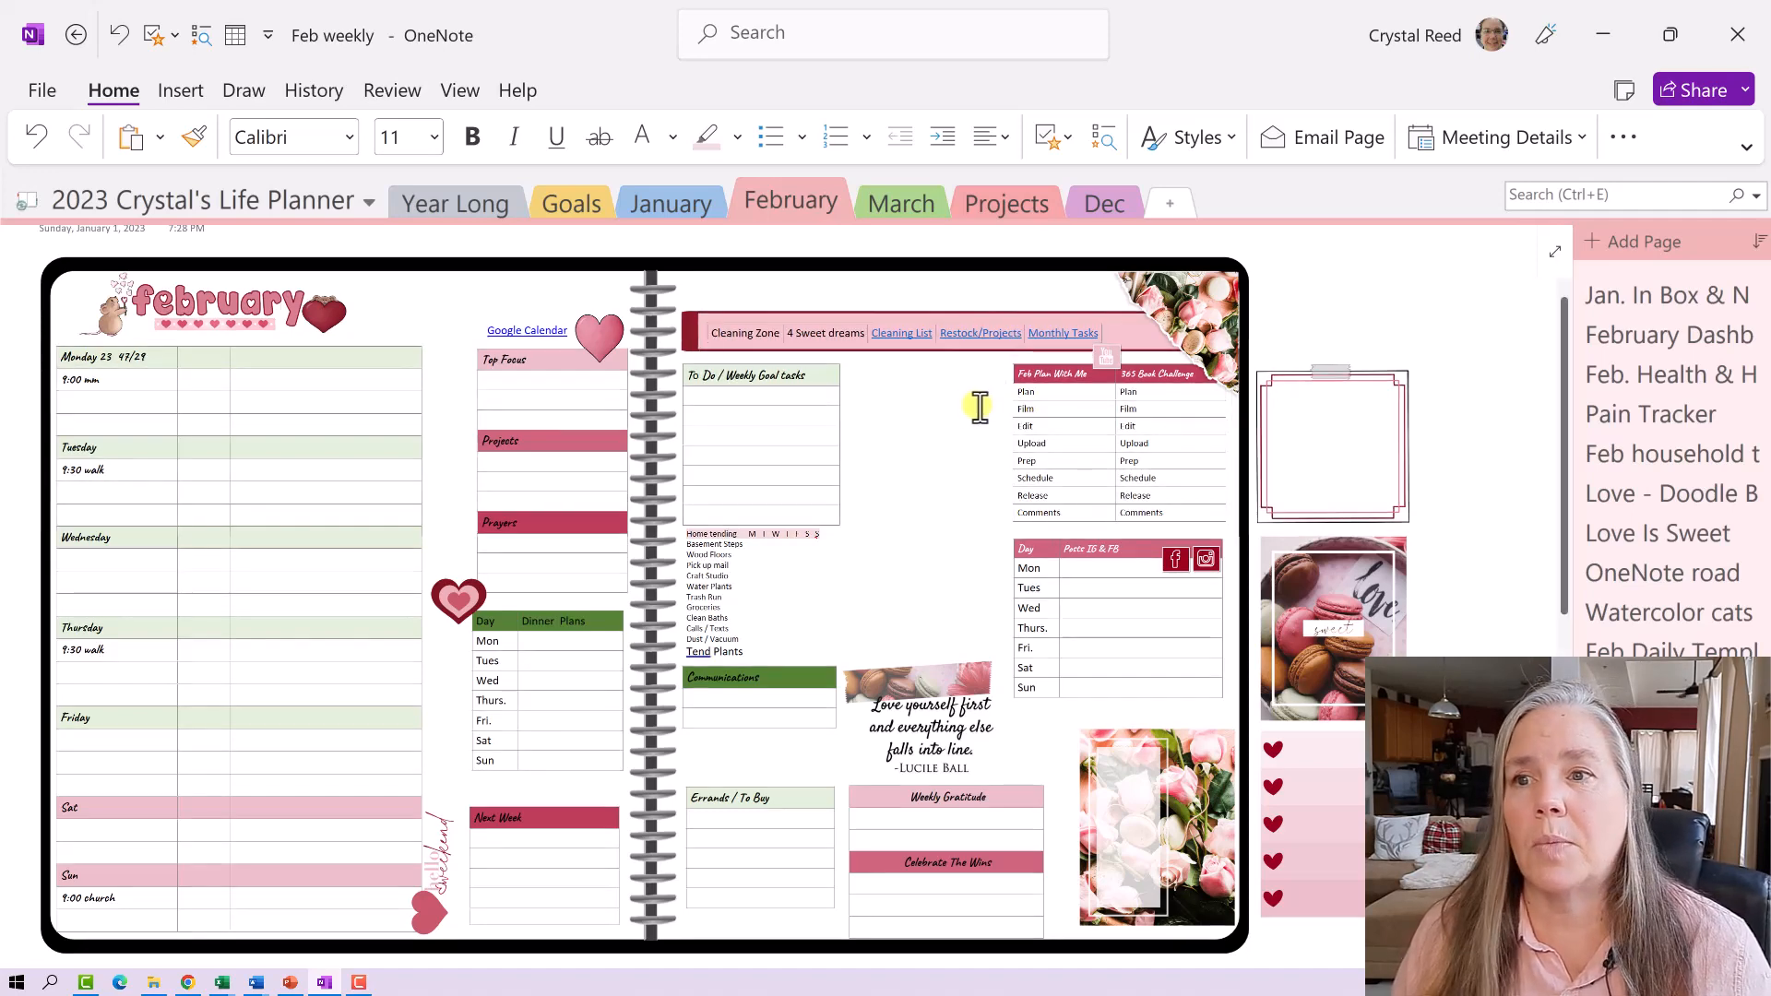
scroll(935, 470, "down", 2)
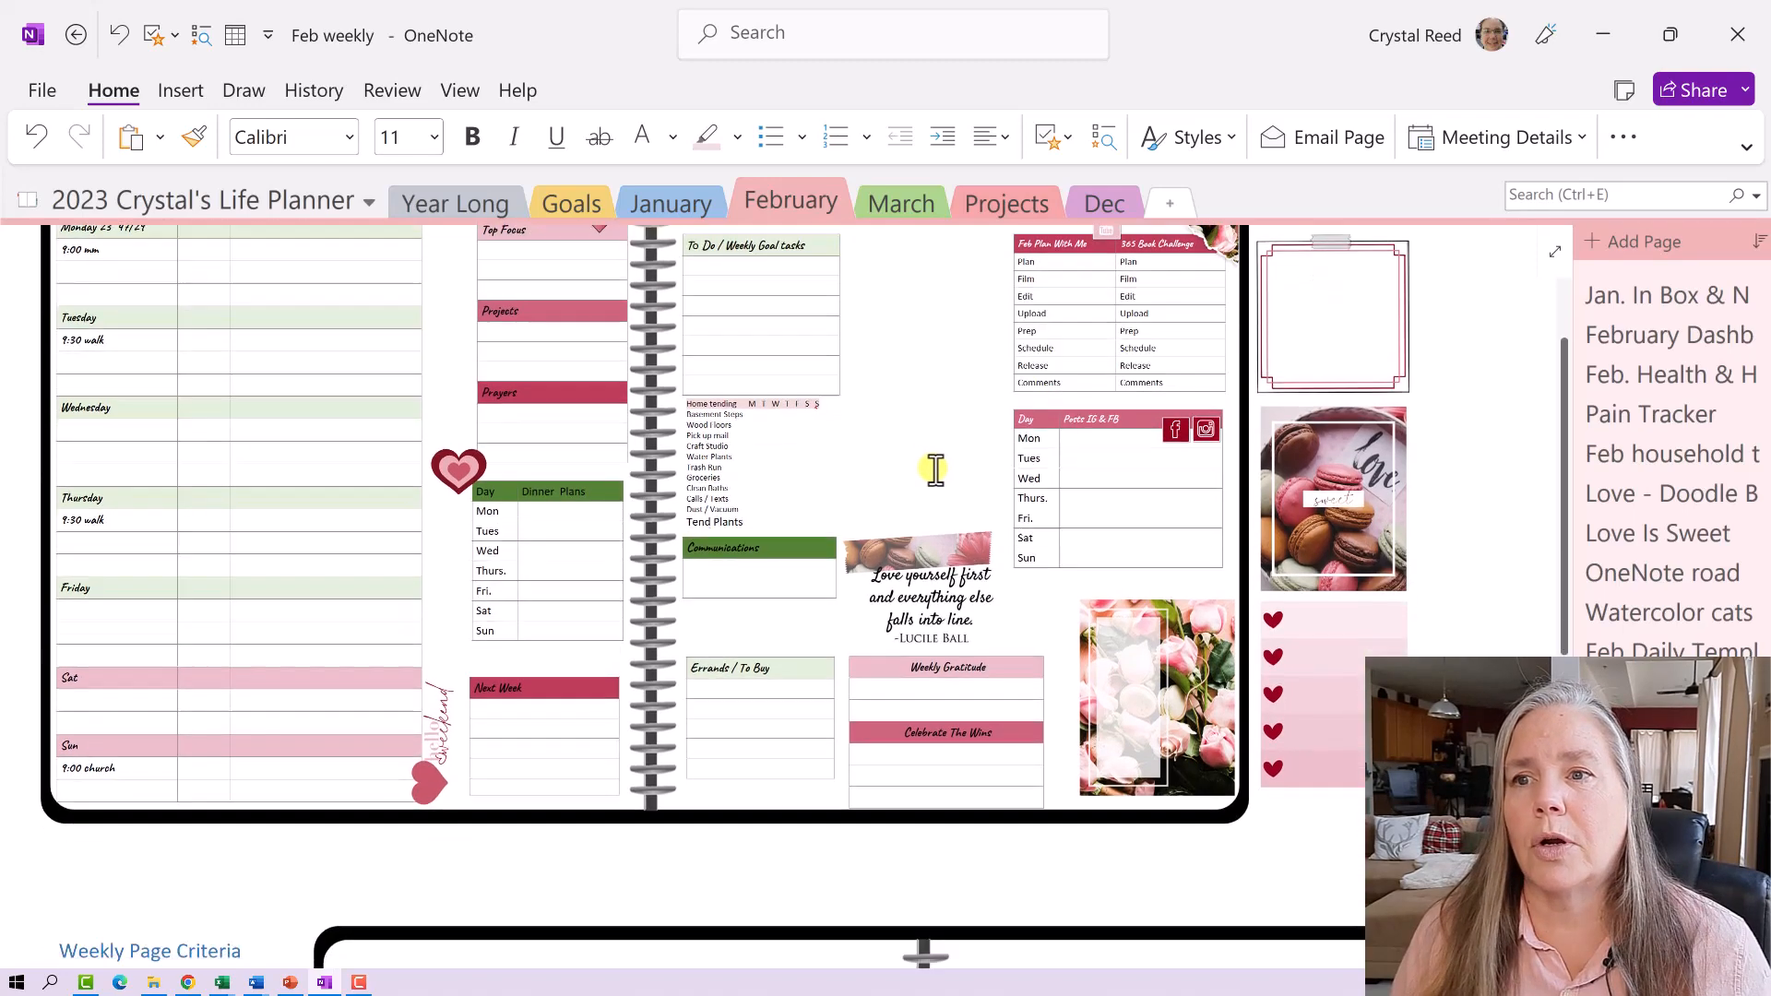
scroll(935, 469, "down", 10)
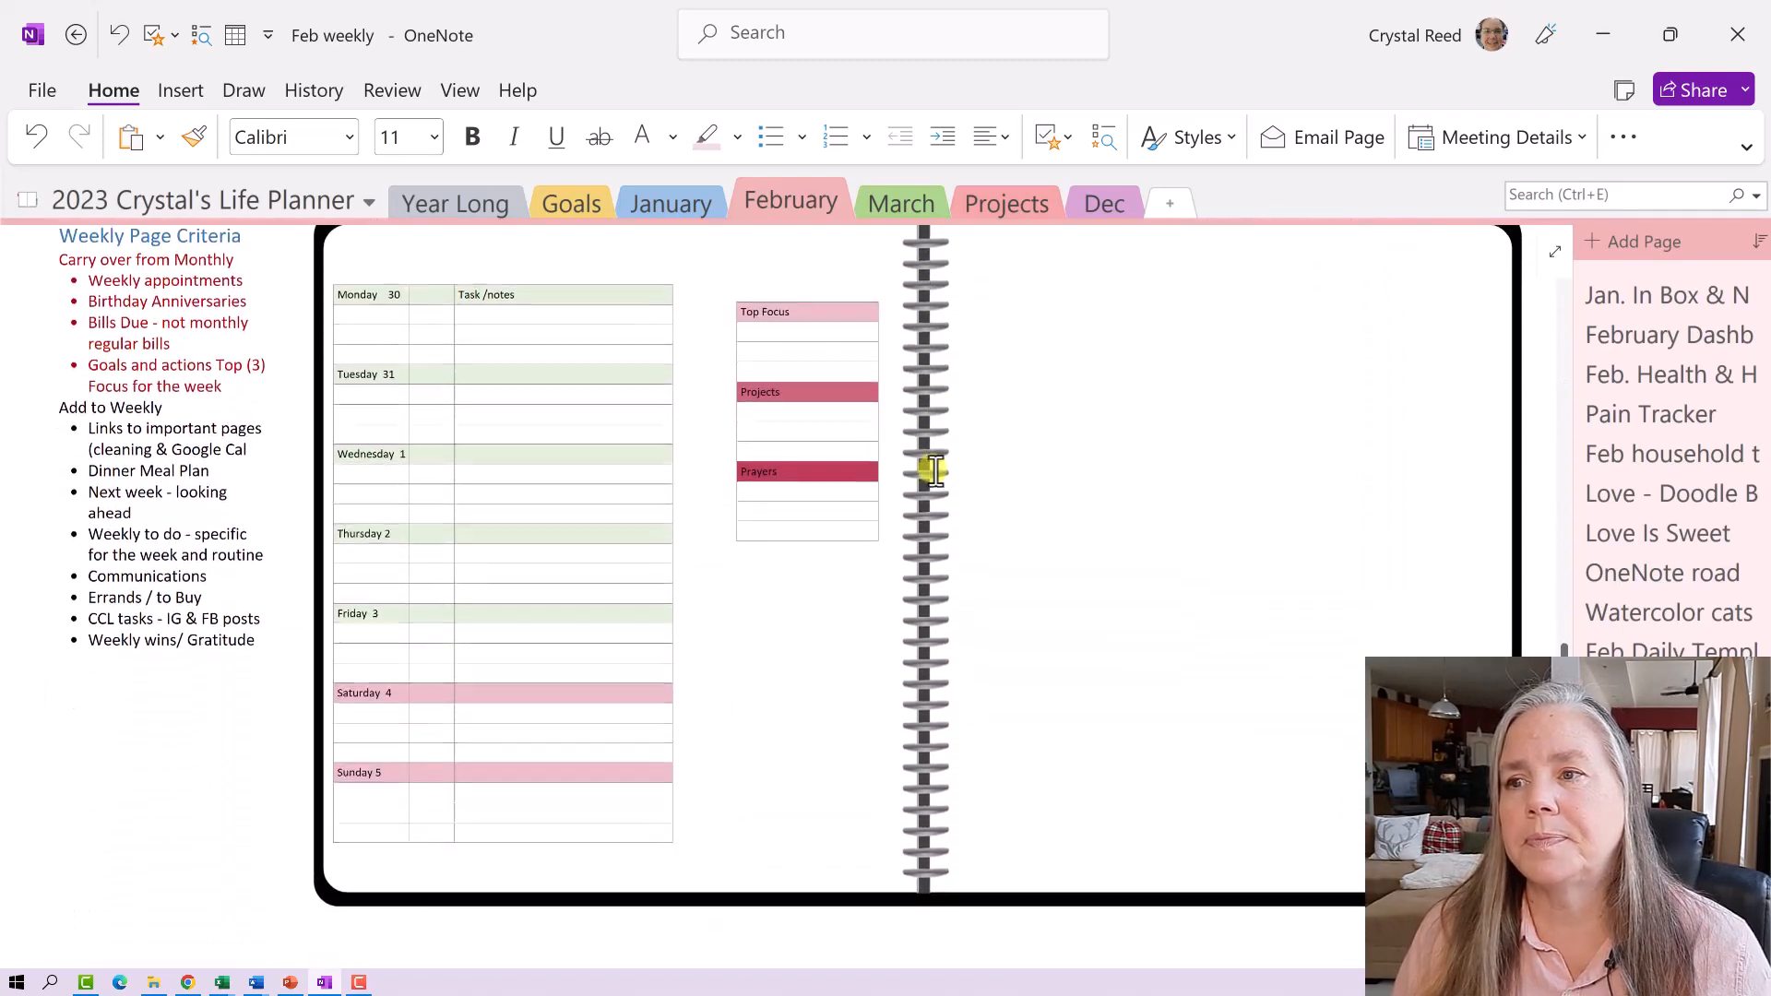
scroll(935, 470, "up", 1)
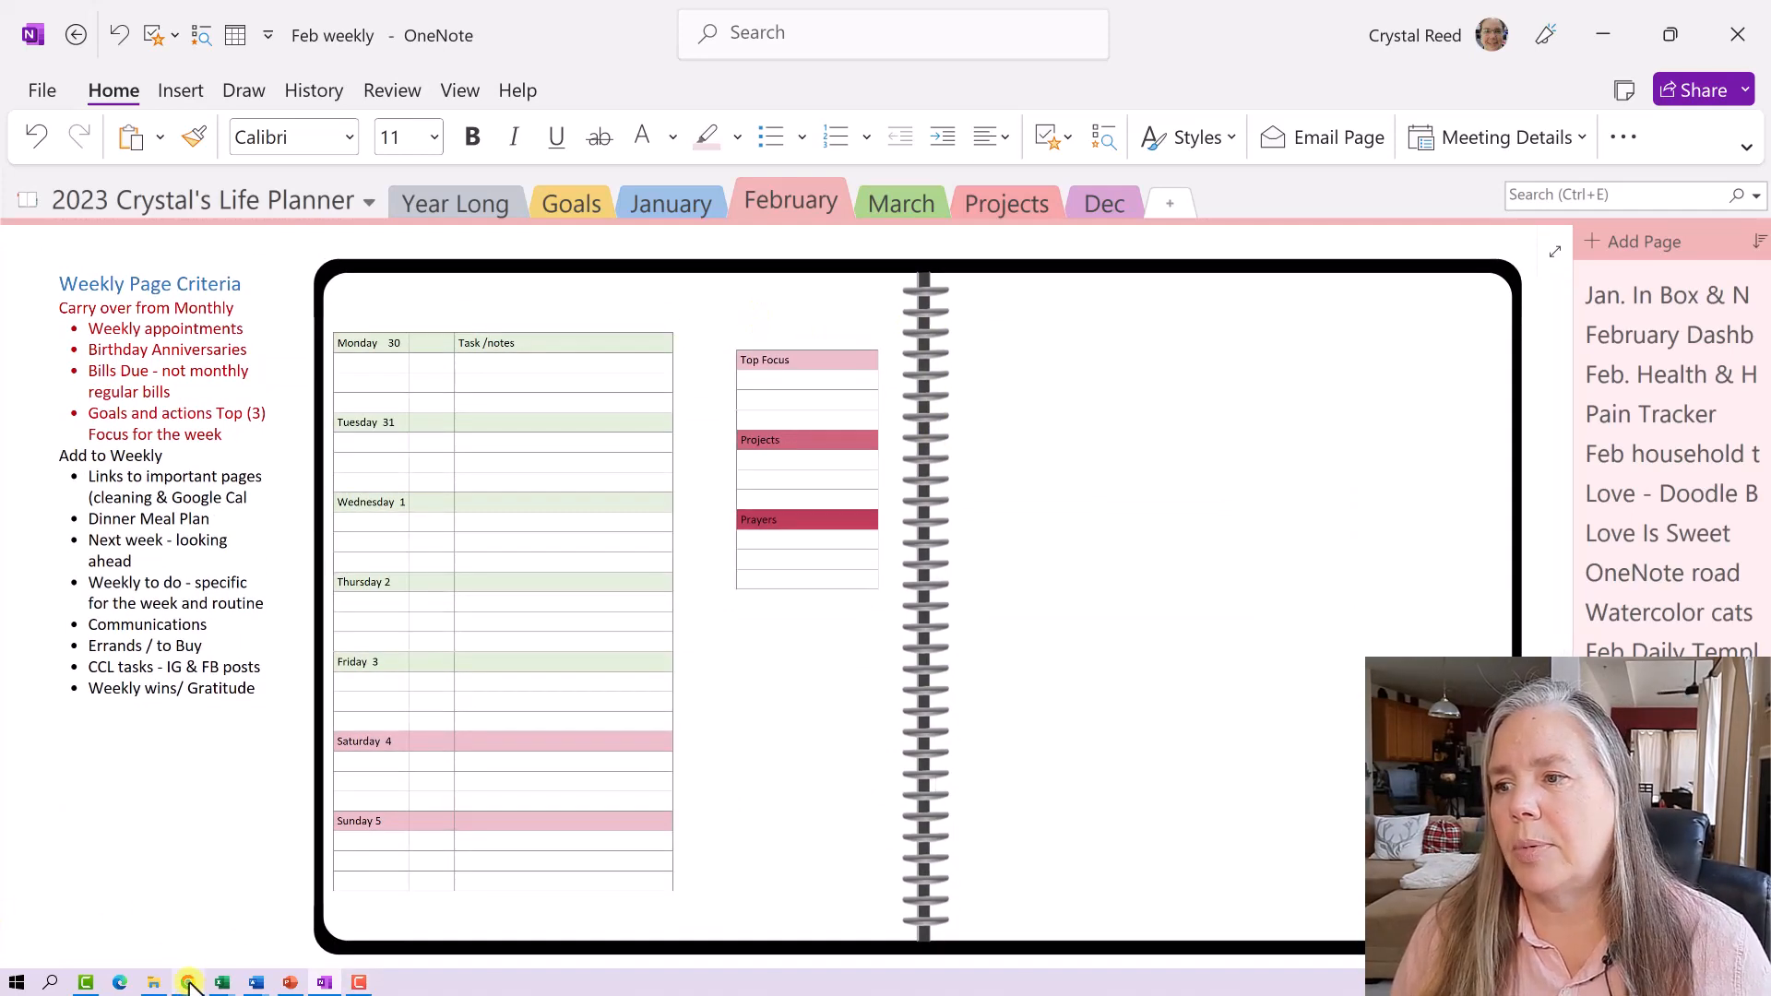
mouse_move(186, 979)
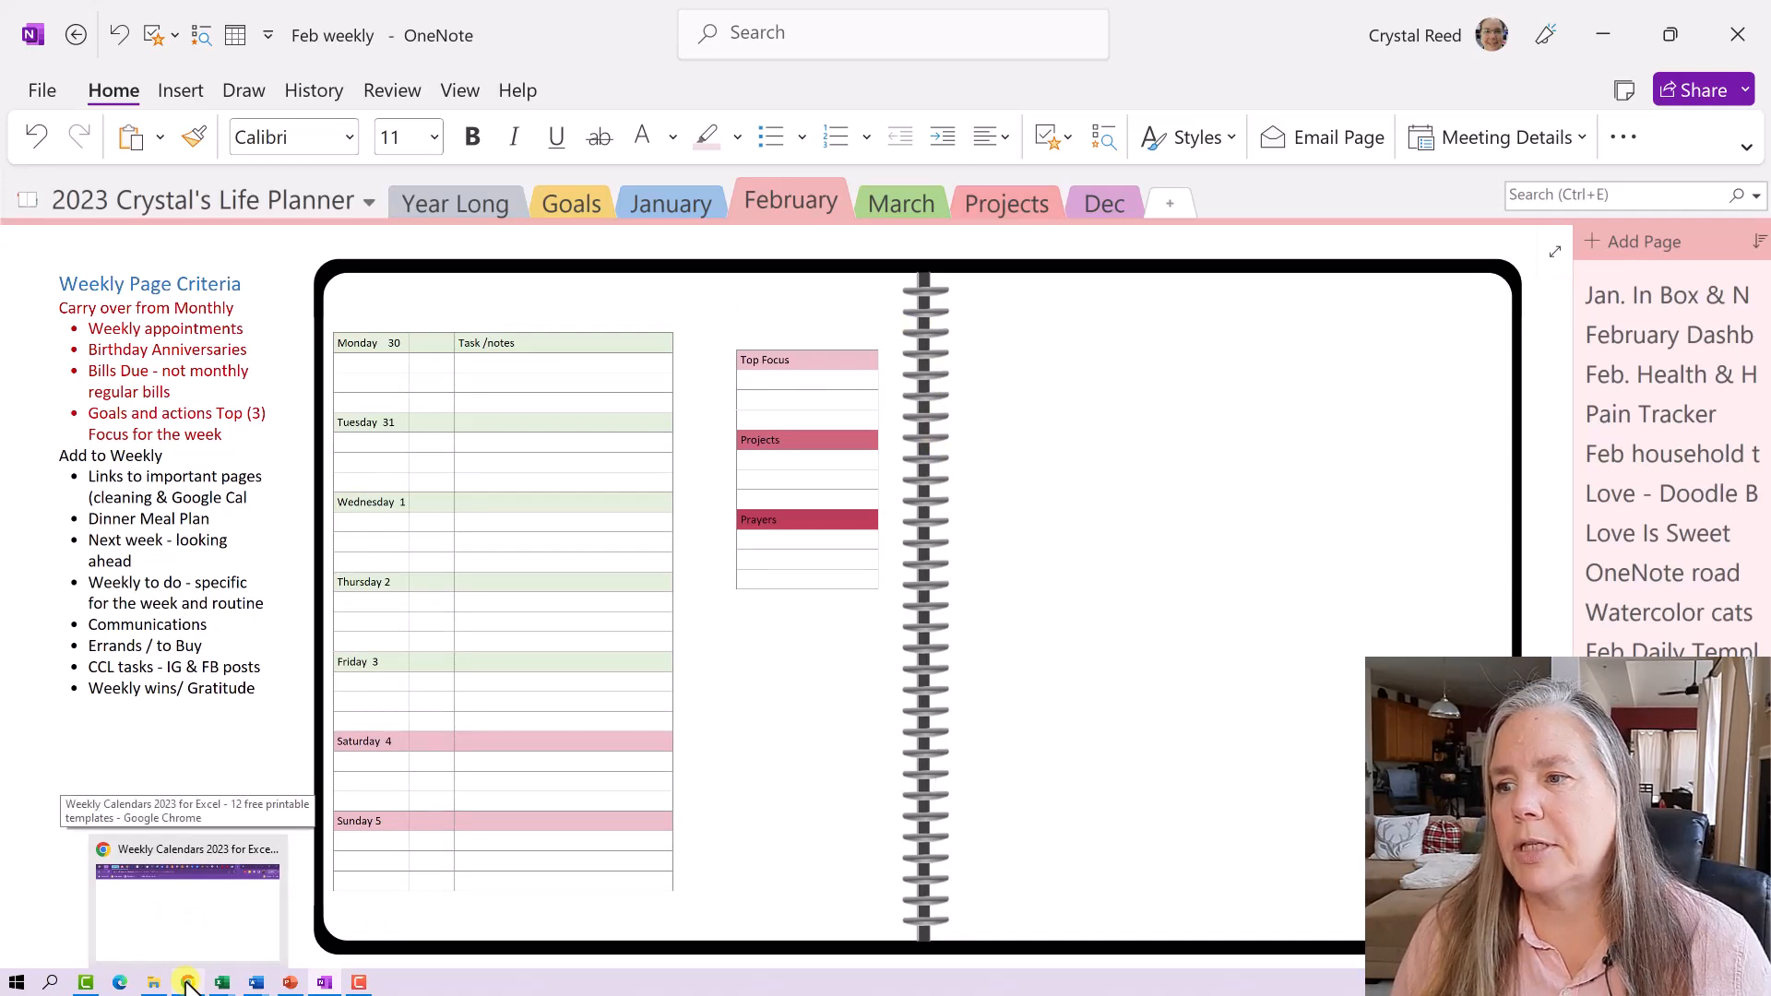
left_click(187, 900)
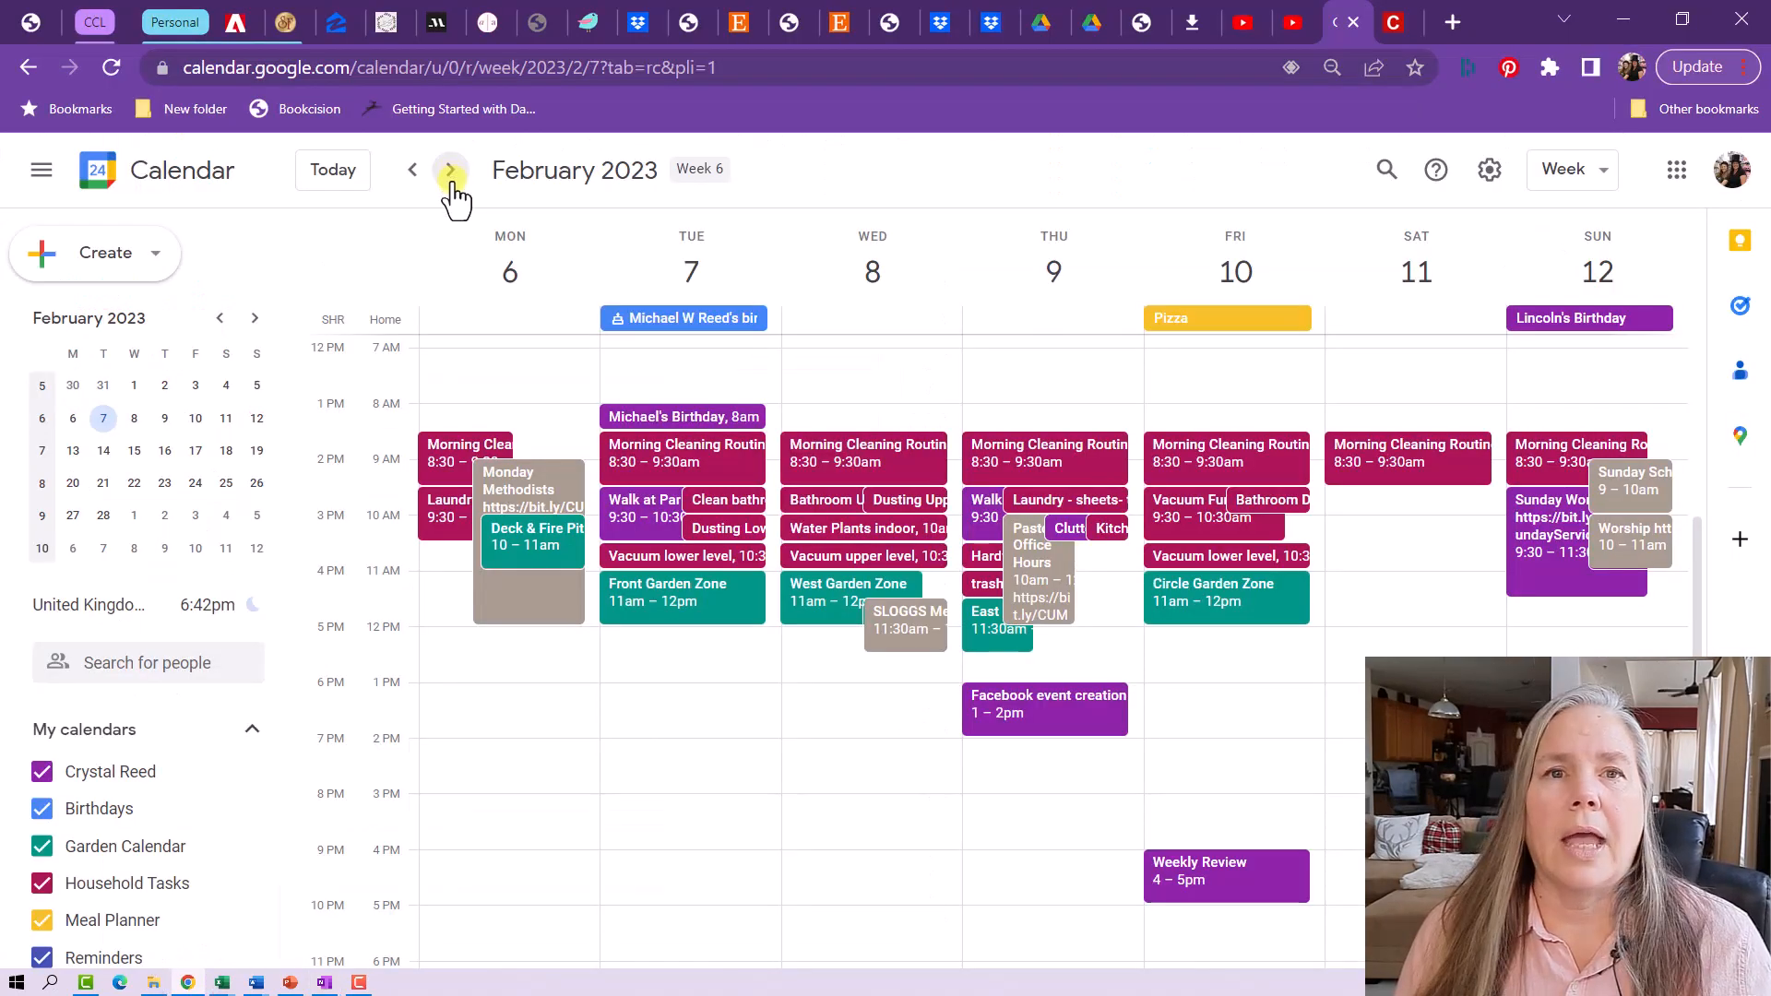
- Copy the calendar week view's web address, then minimize Chrome to return to OneNote
left_click(730, 64)
right_click(731, 68)
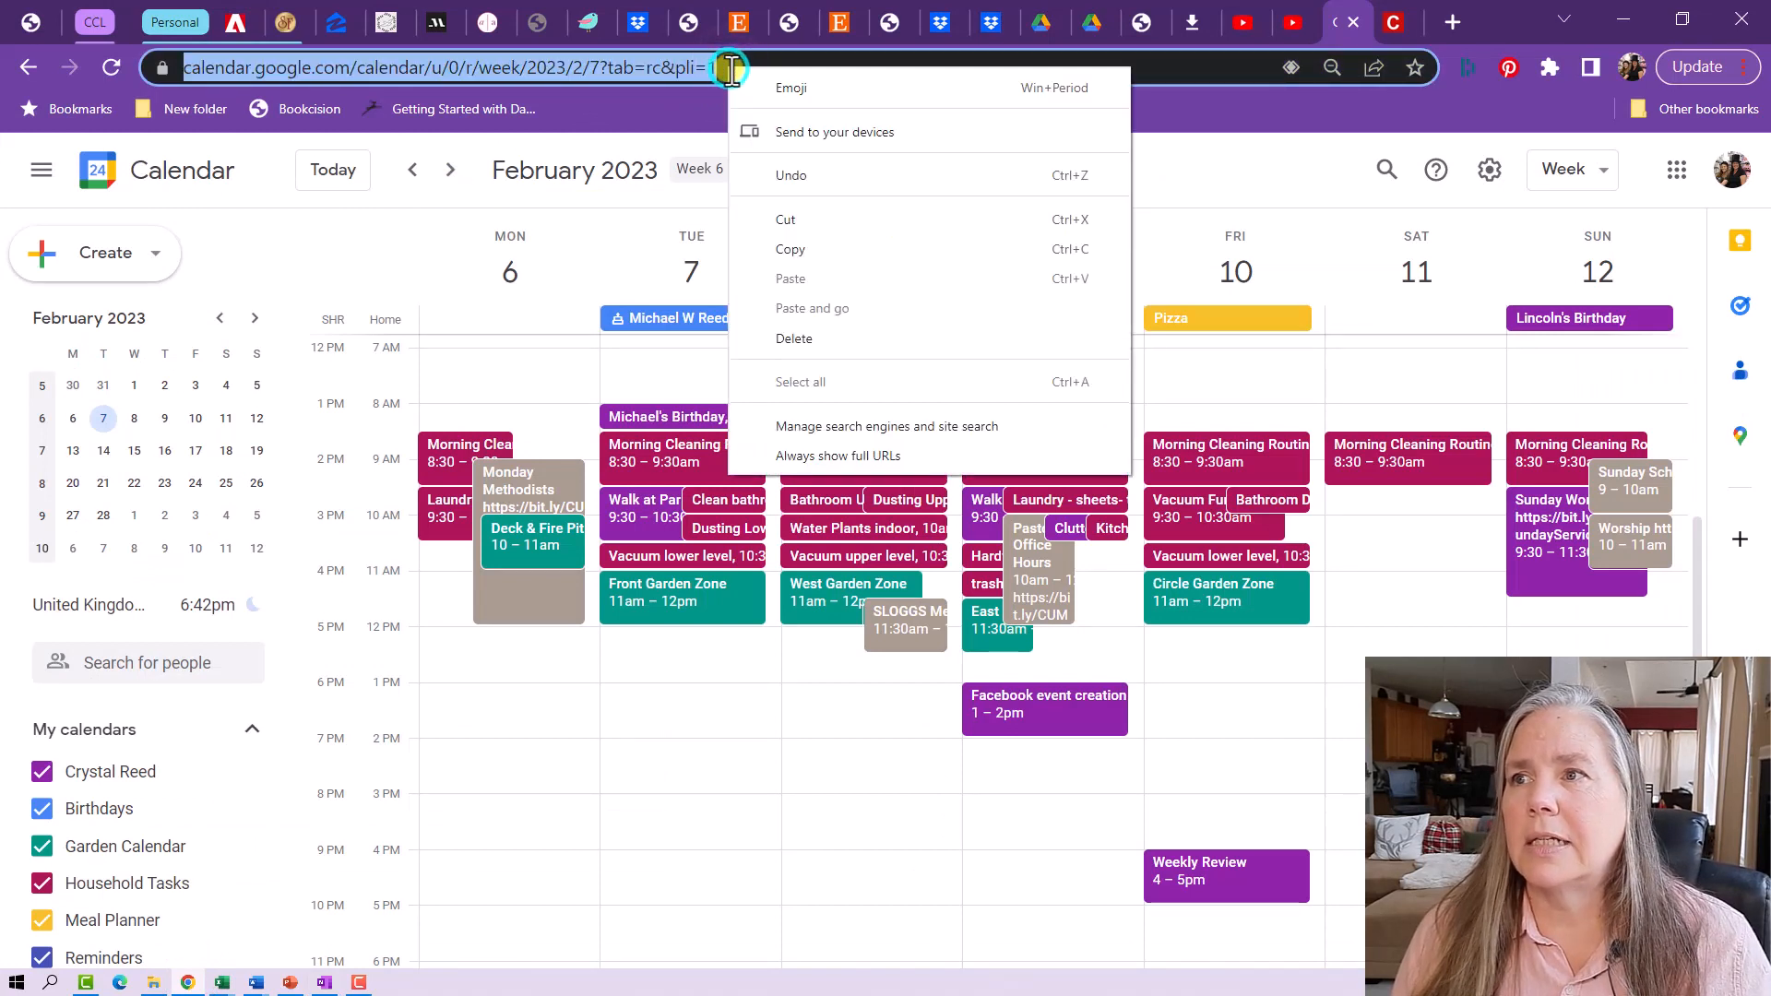
left_click(782, 249)
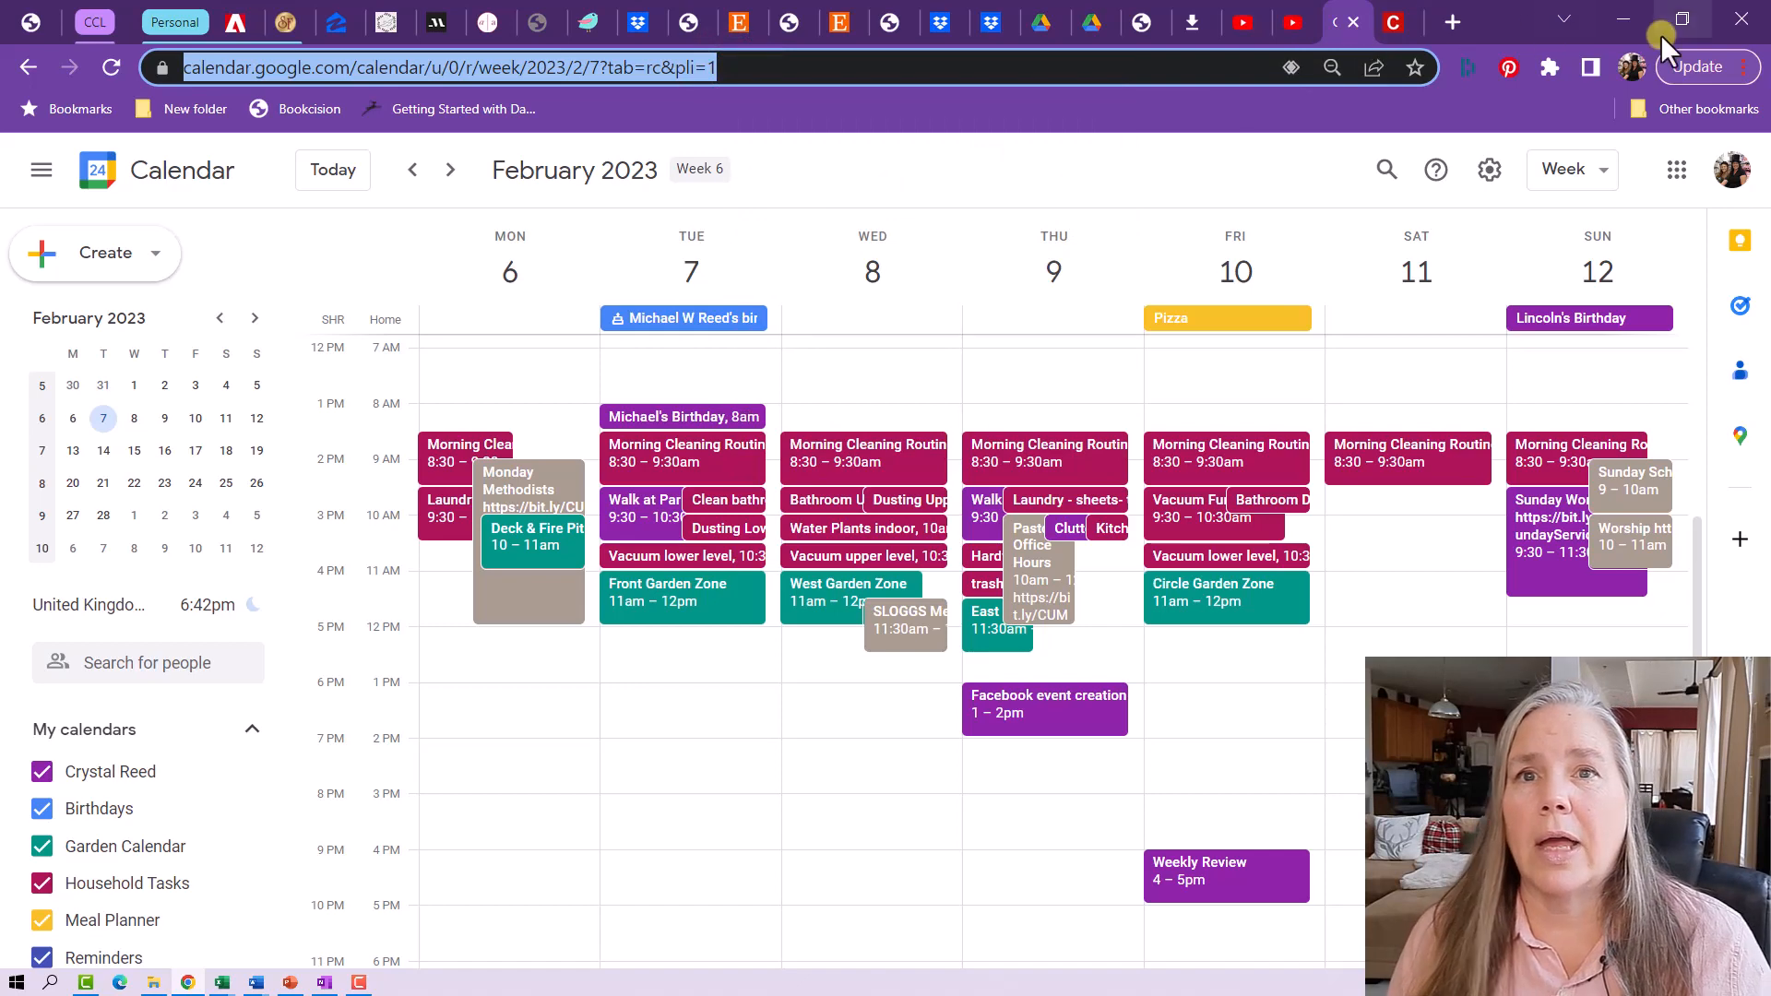
left_click(1605, 17)
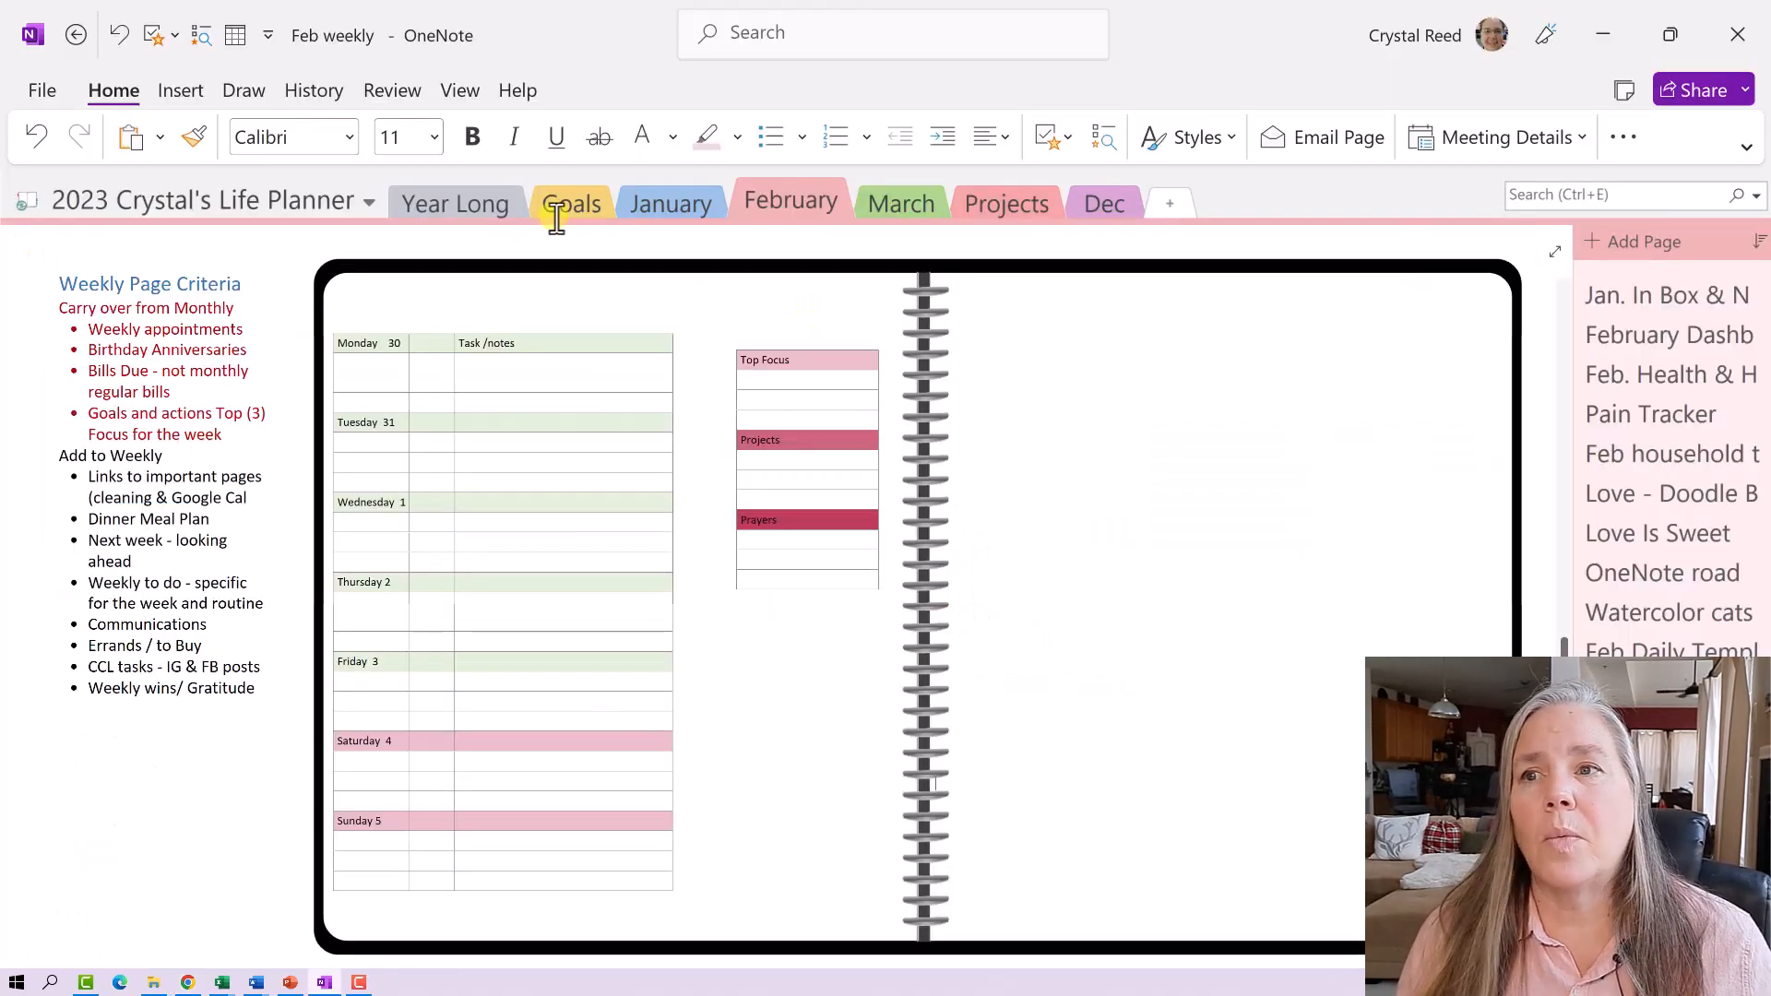
- Insert a 'Google Calendar' link whose address is the pasted calendar week URL
left_click(180, 91)
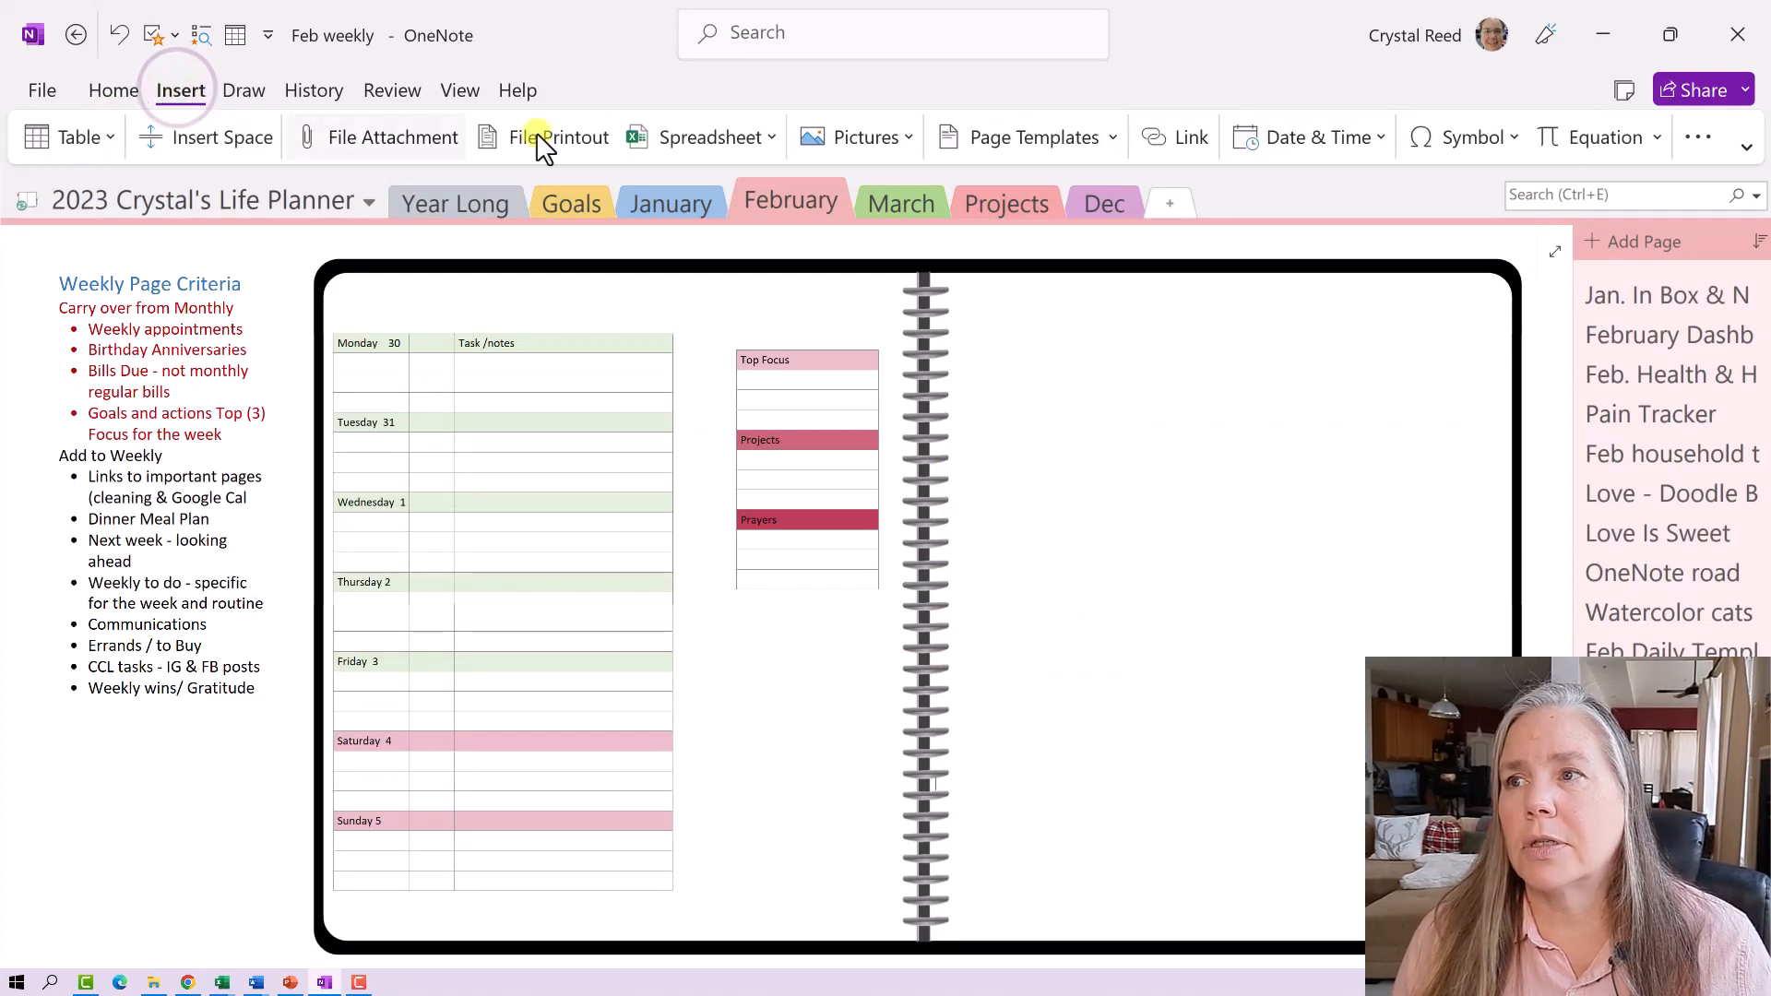
left_click(1162, 138)
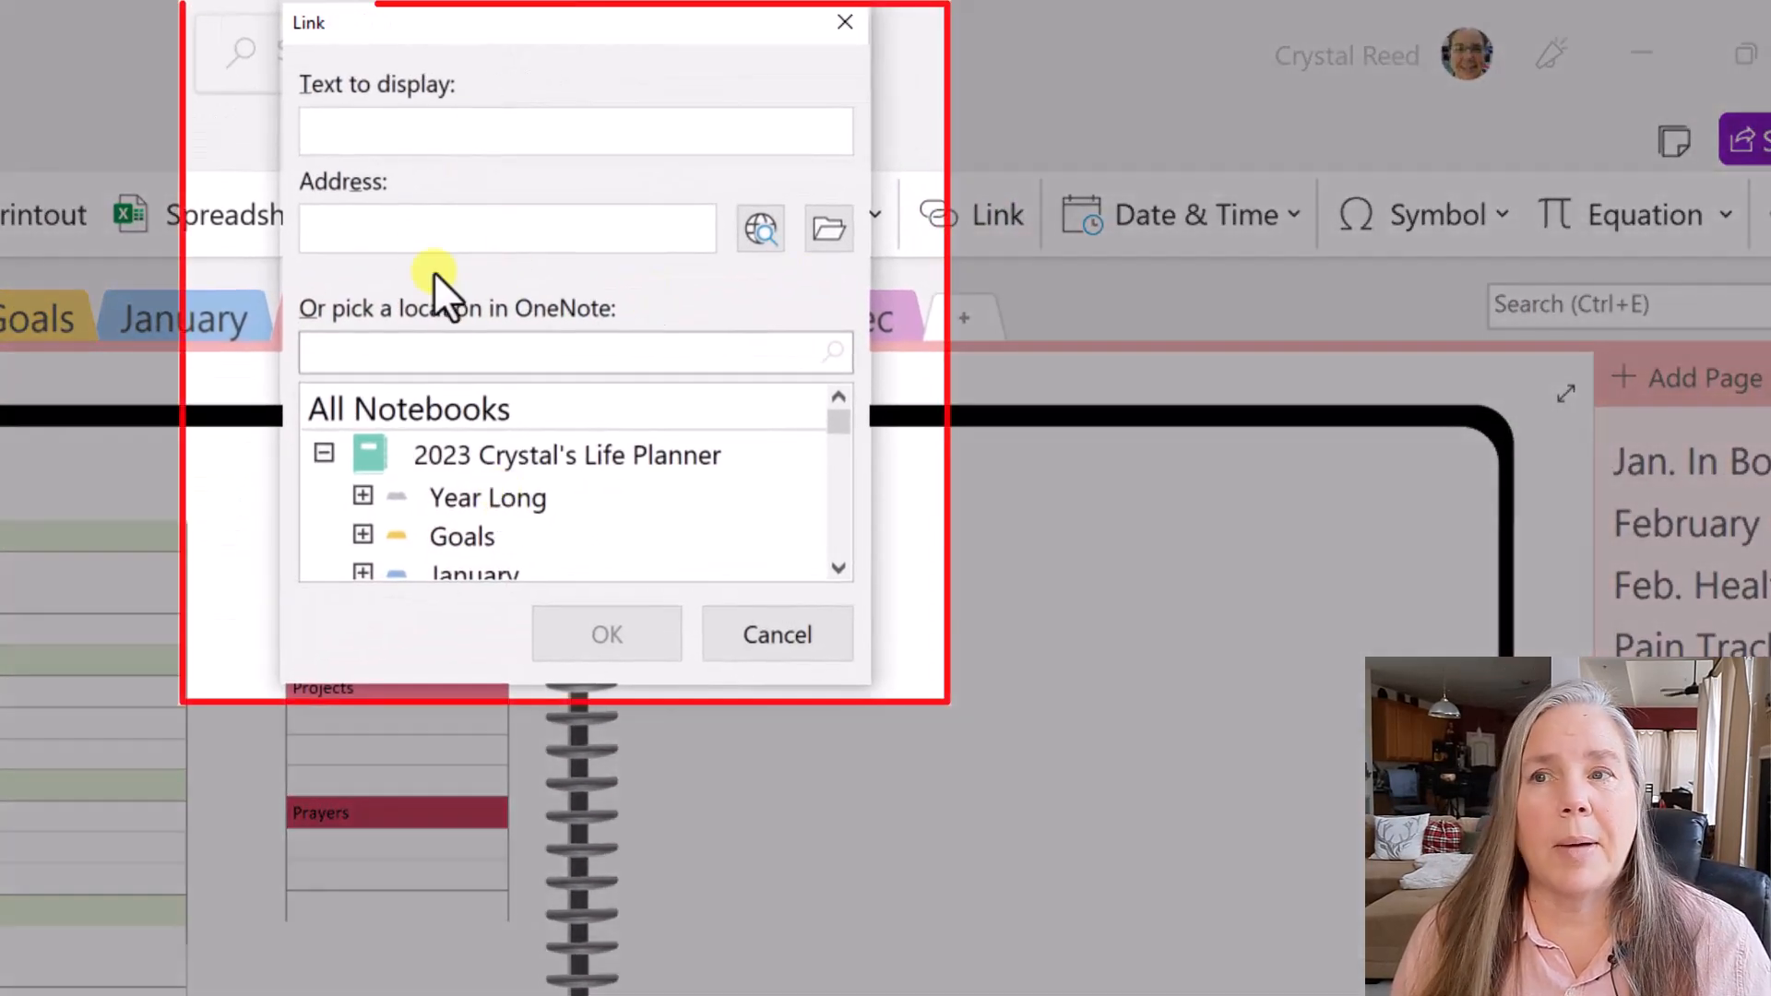
left_click(356, 136)
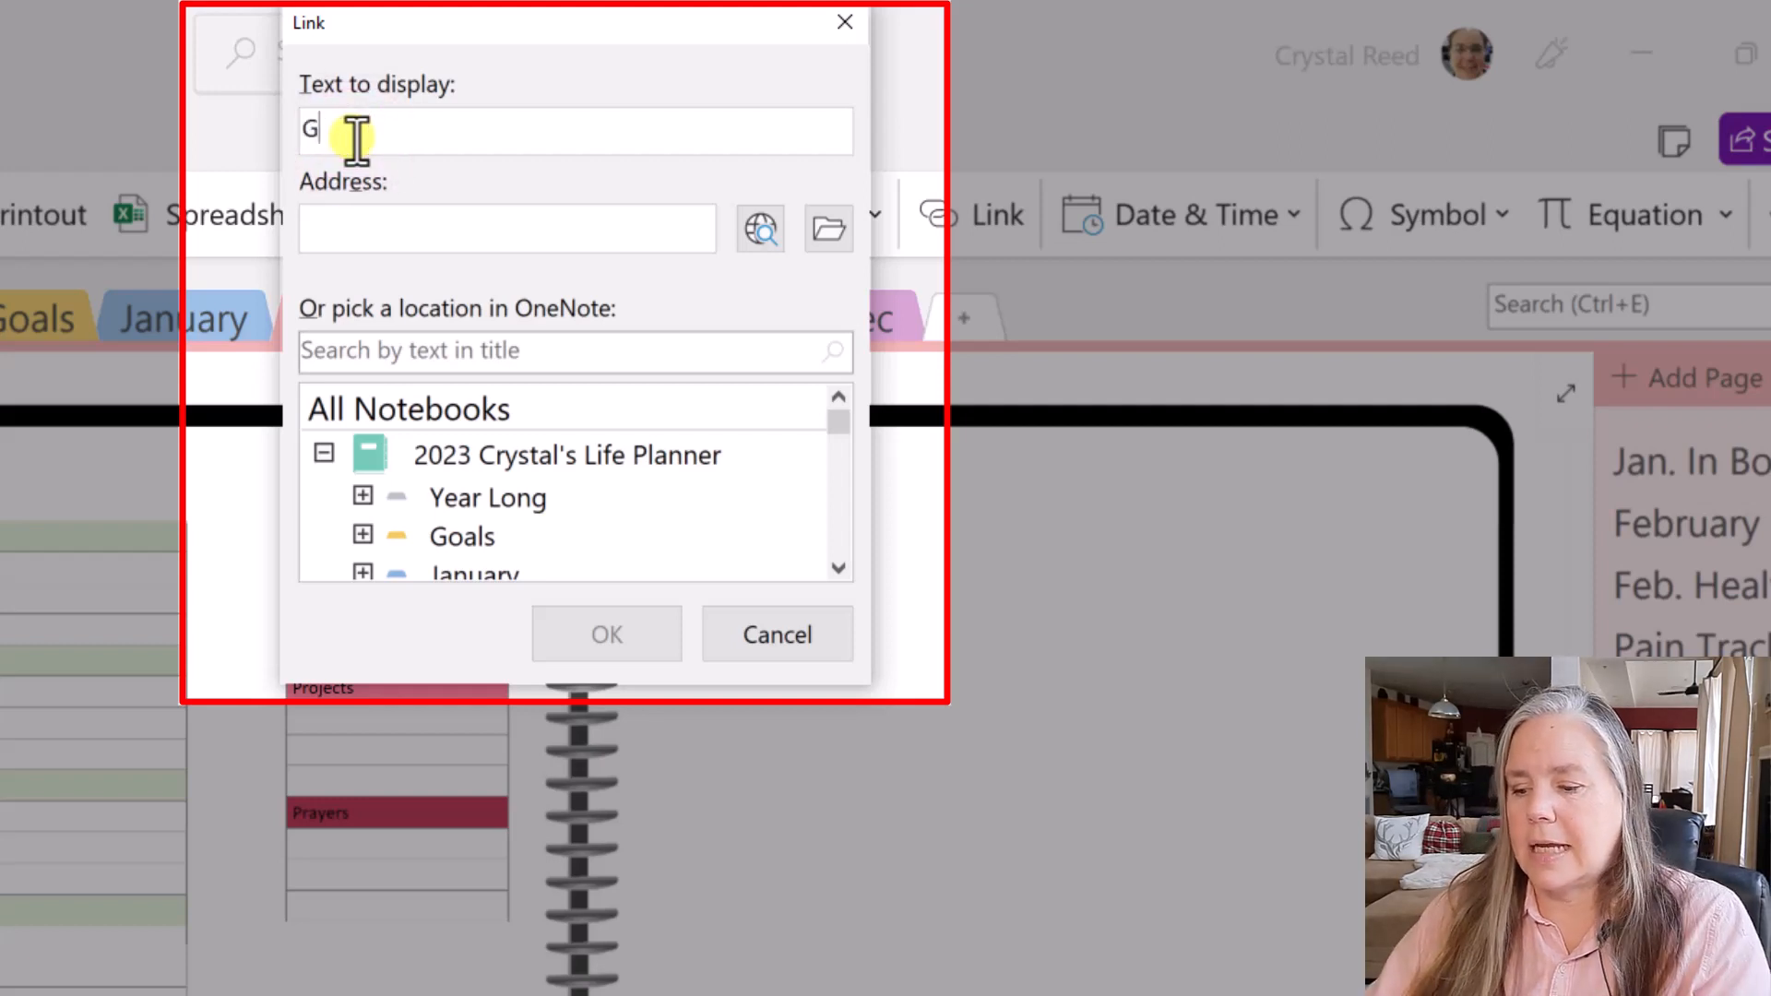
type("Google")
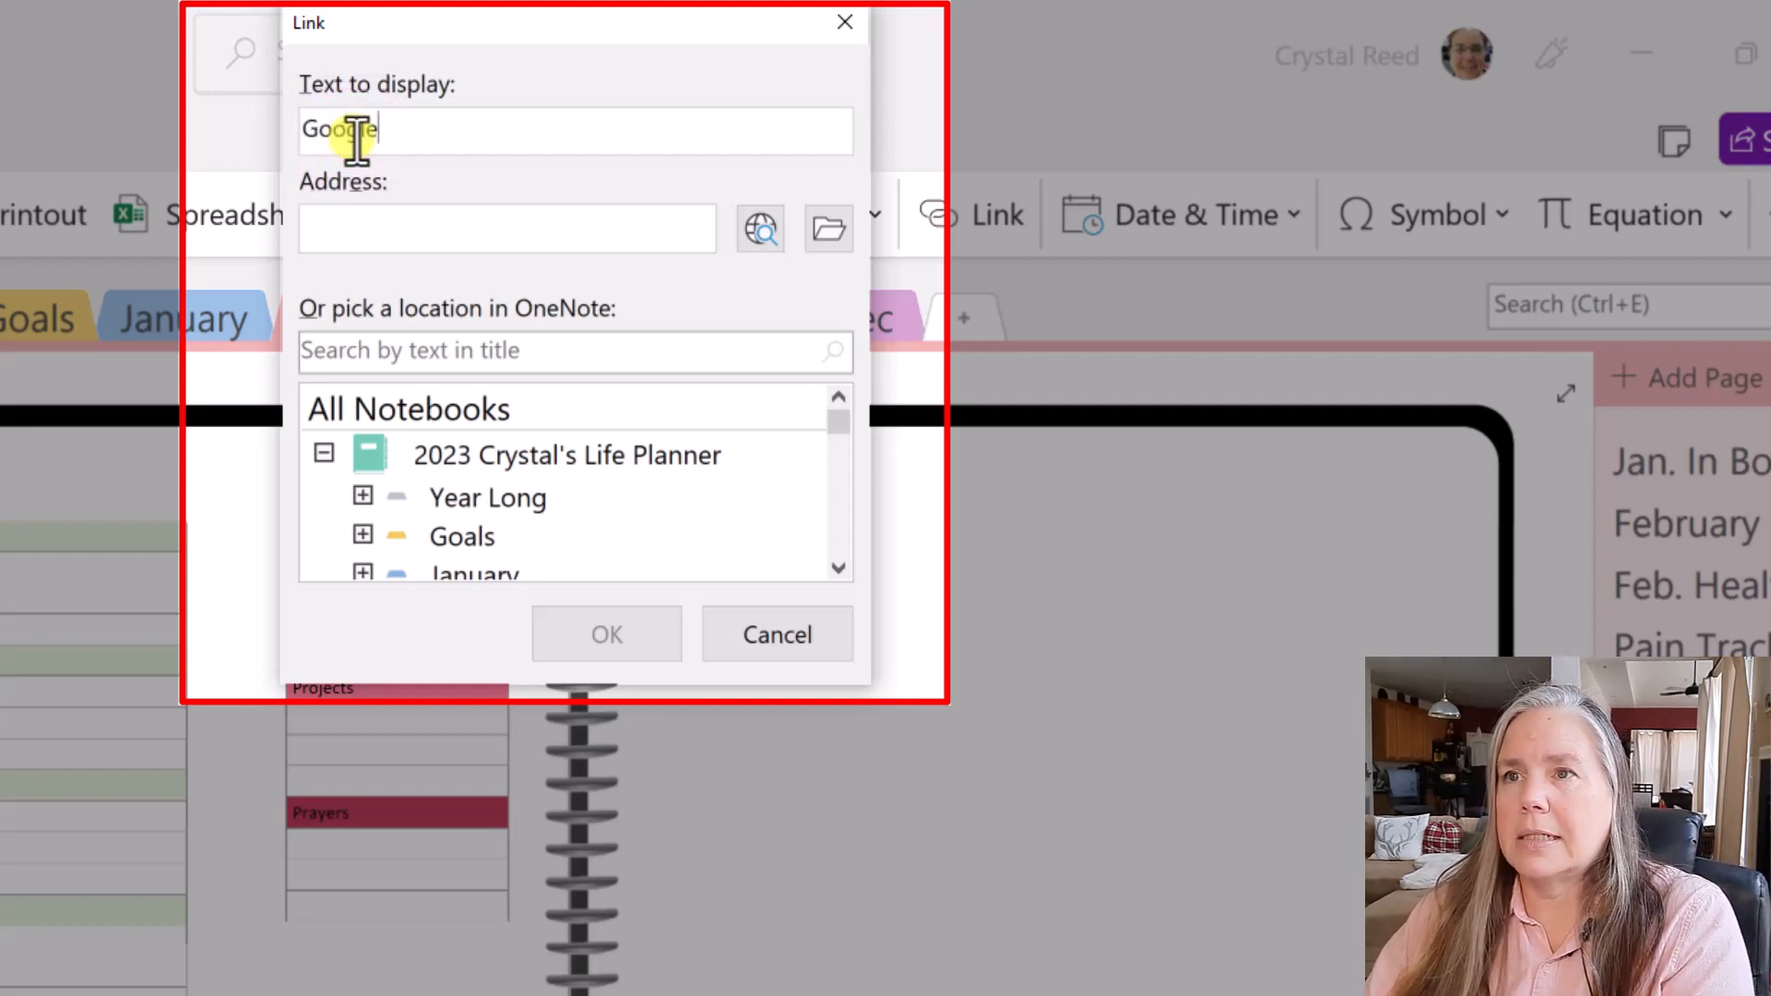
type("a")
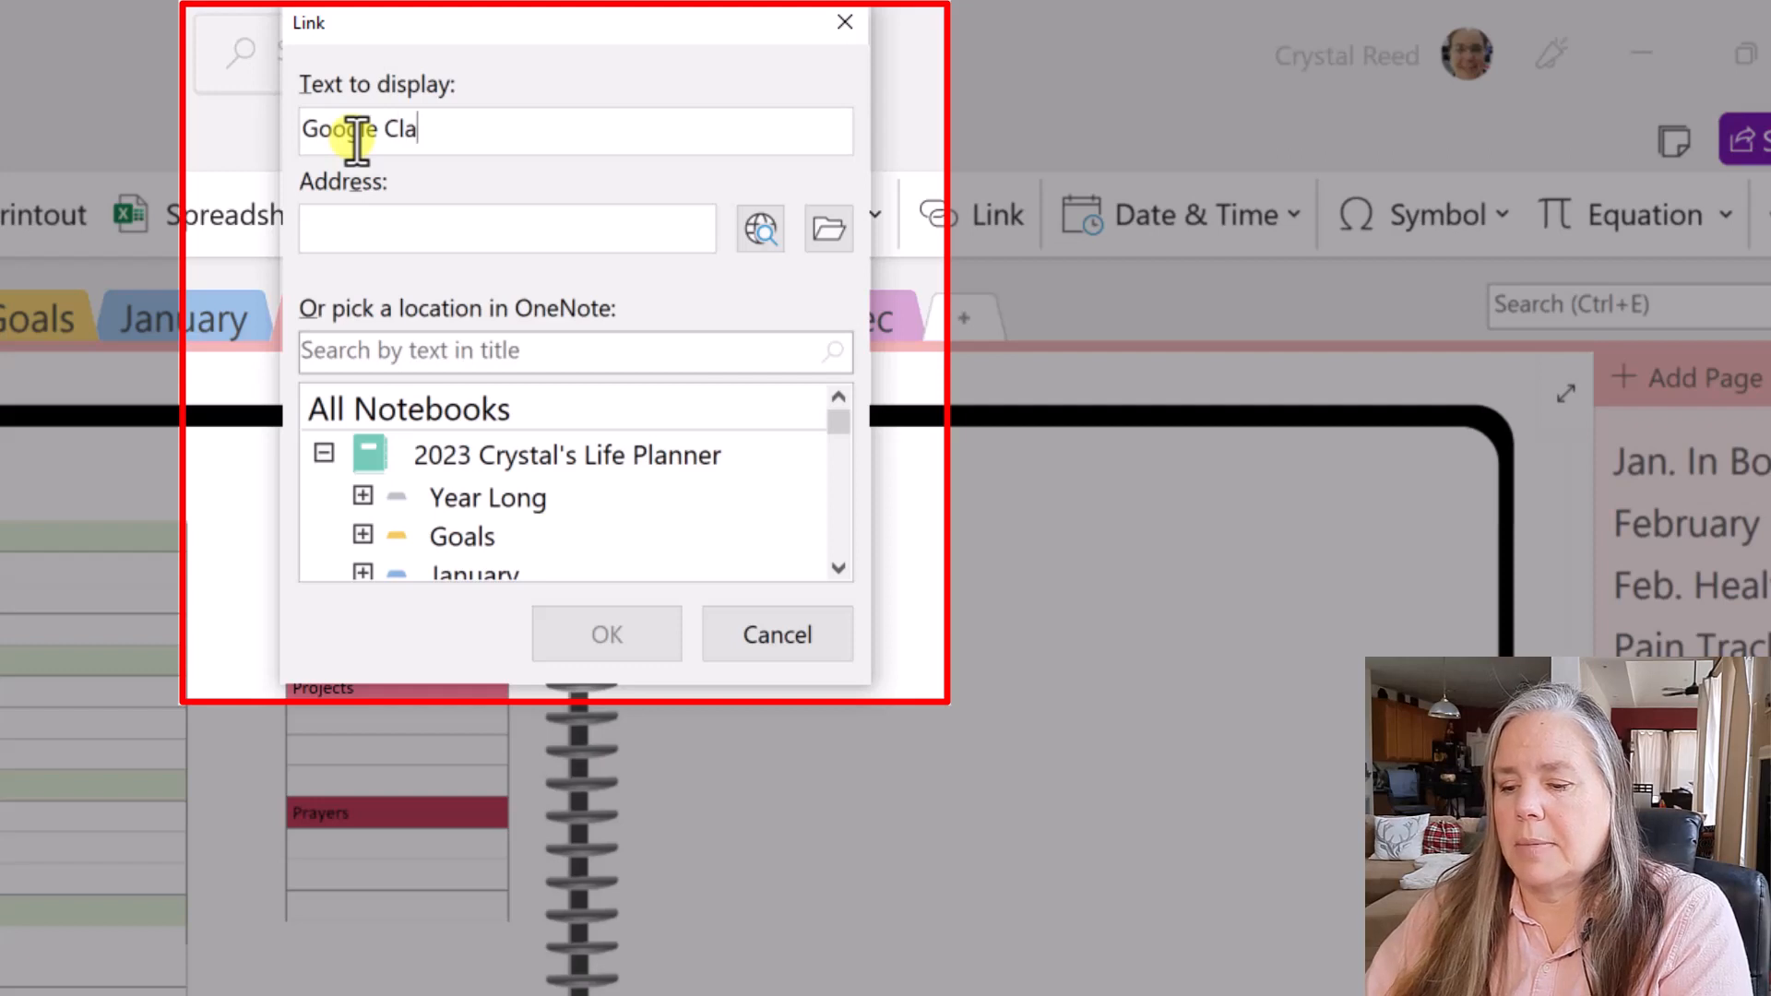
type("alenda")
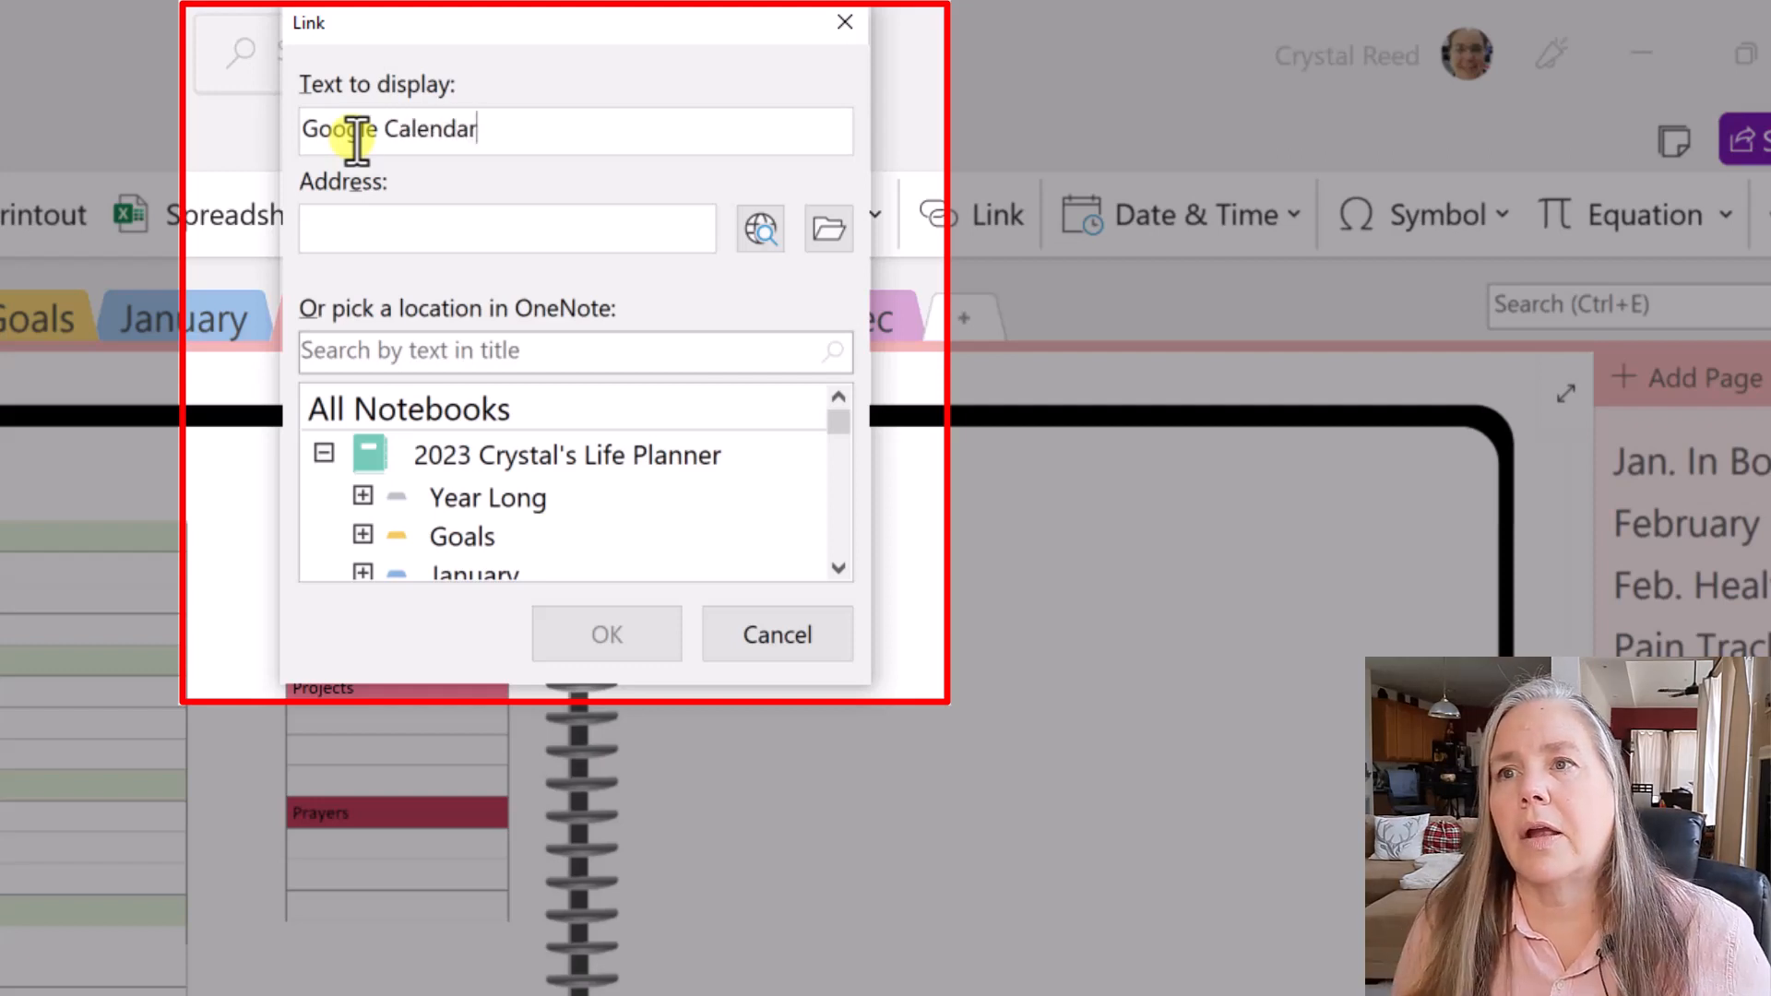
type("r")
right_click(348, 223)
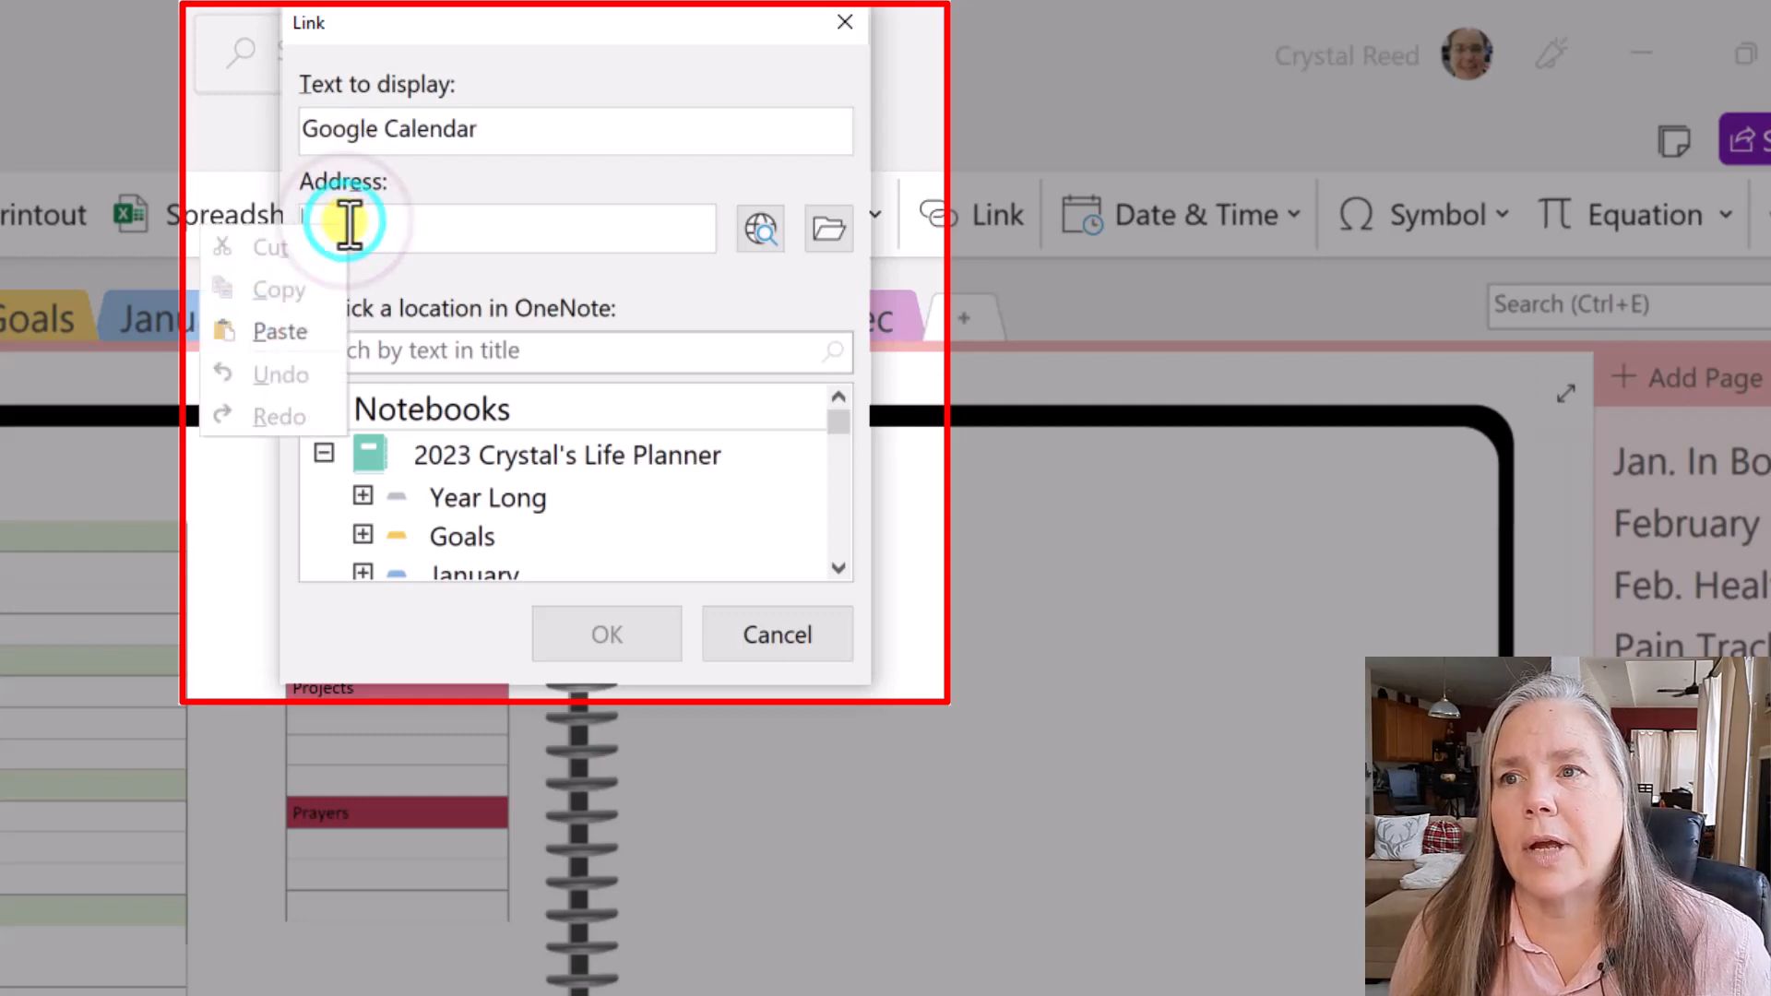
left_click(301, 325)
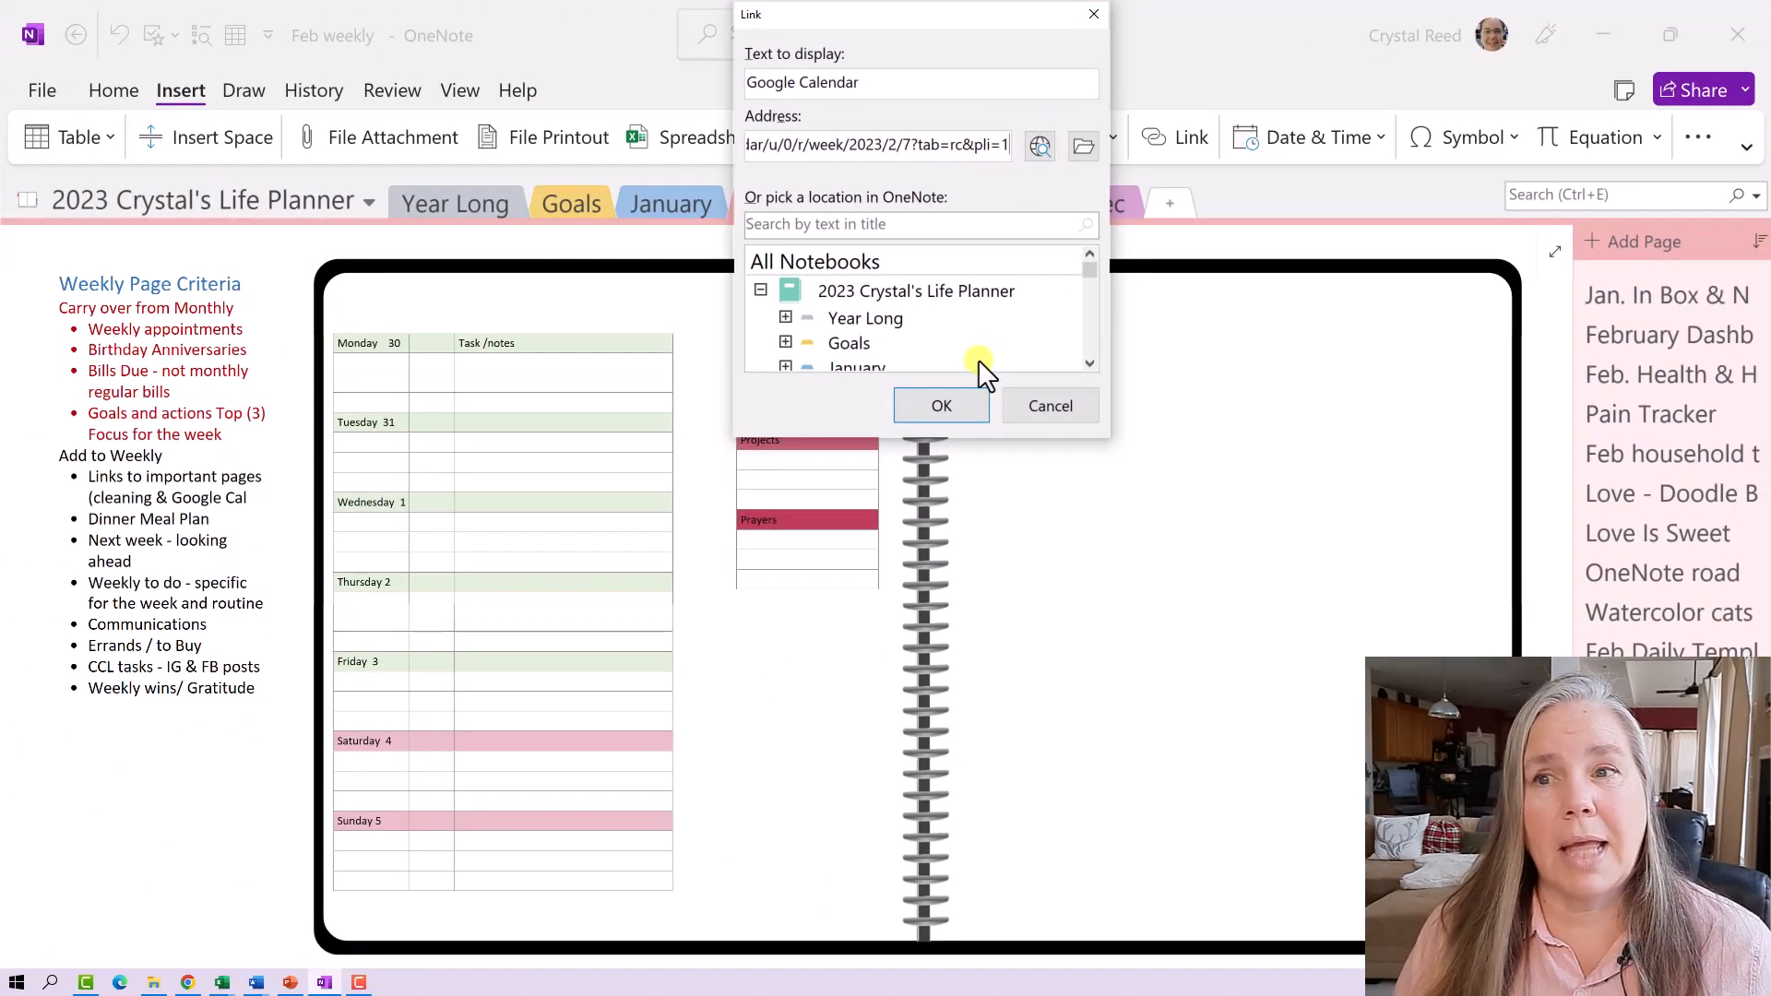
left_click(965, 395)
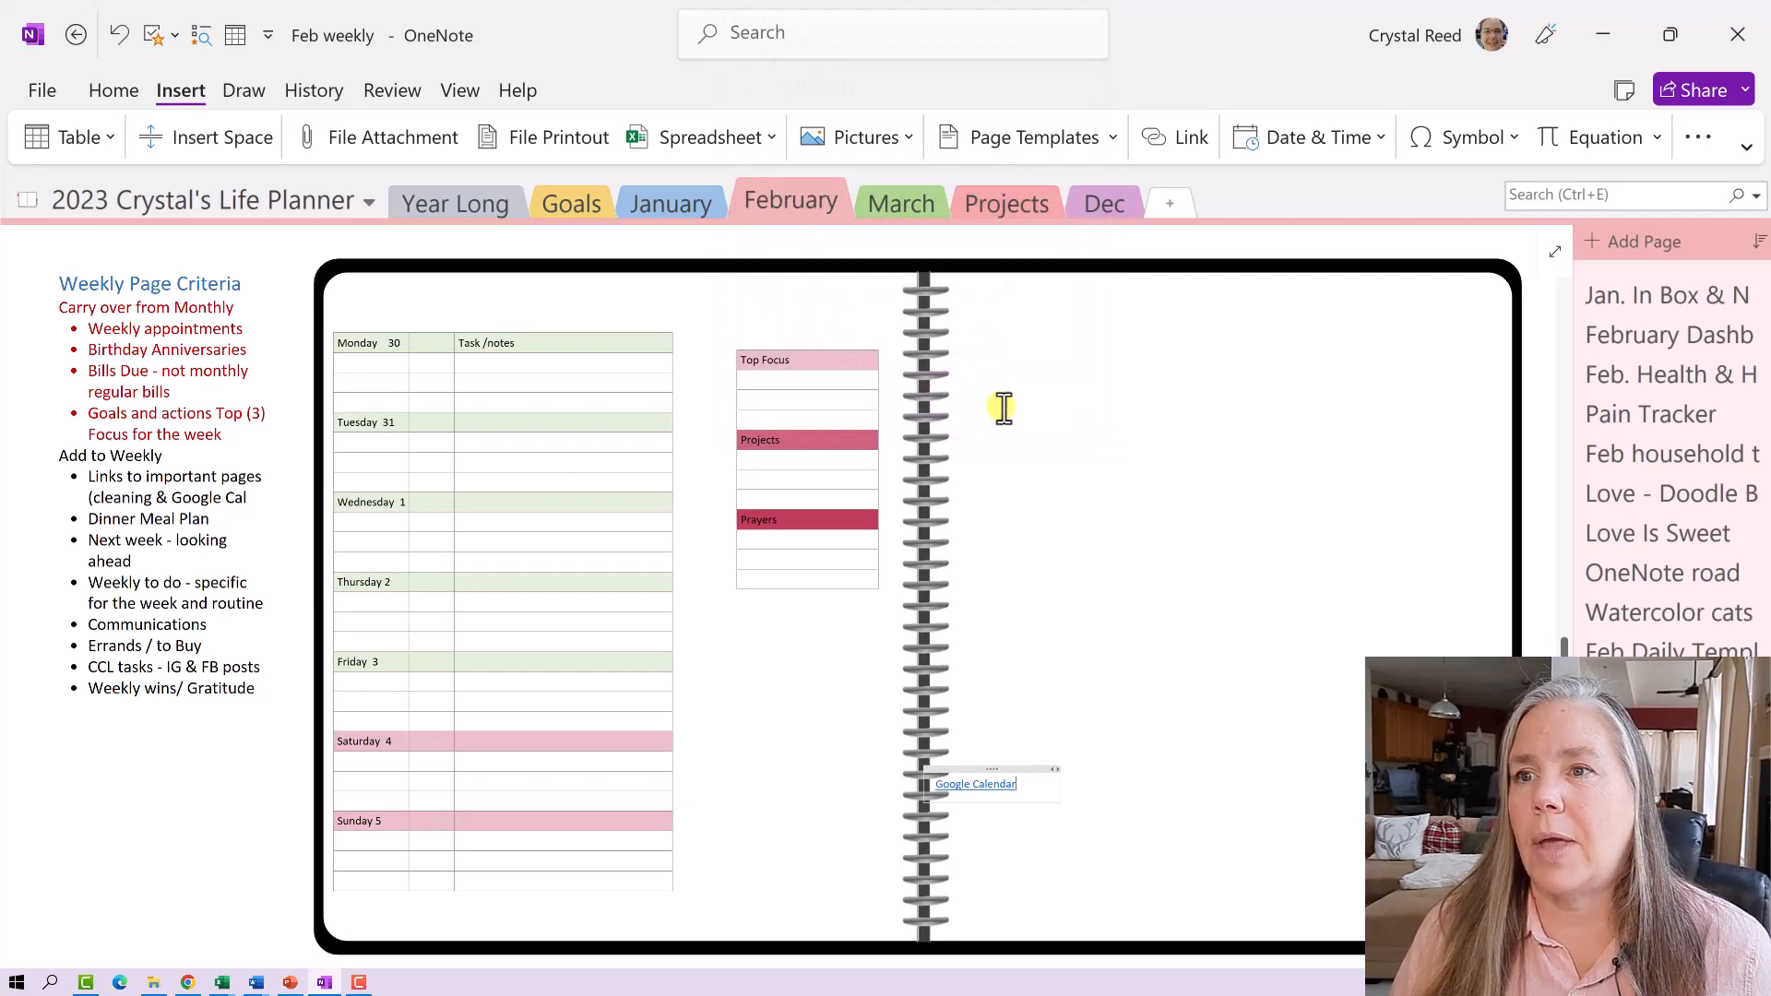
- Drag the Google Calendar link above the Top Focus table and open it in Chrome
left_click_drag(999, 768, 839, 304)
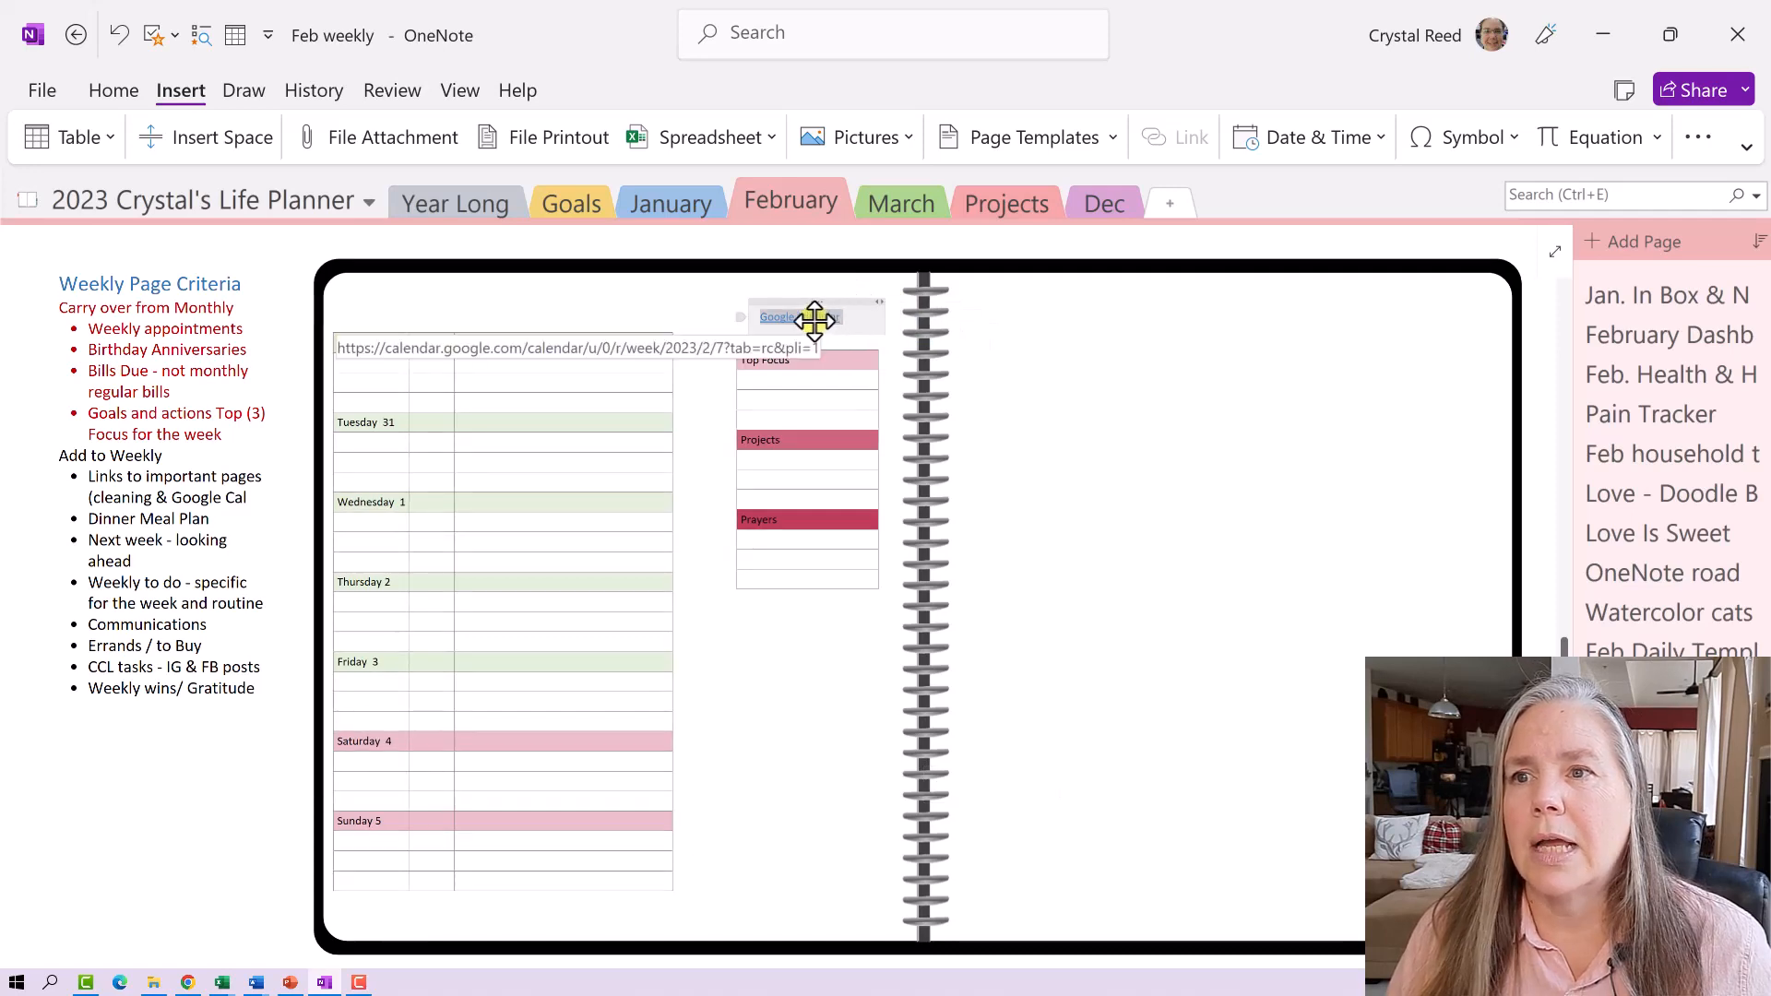
left_click(1026, 405)
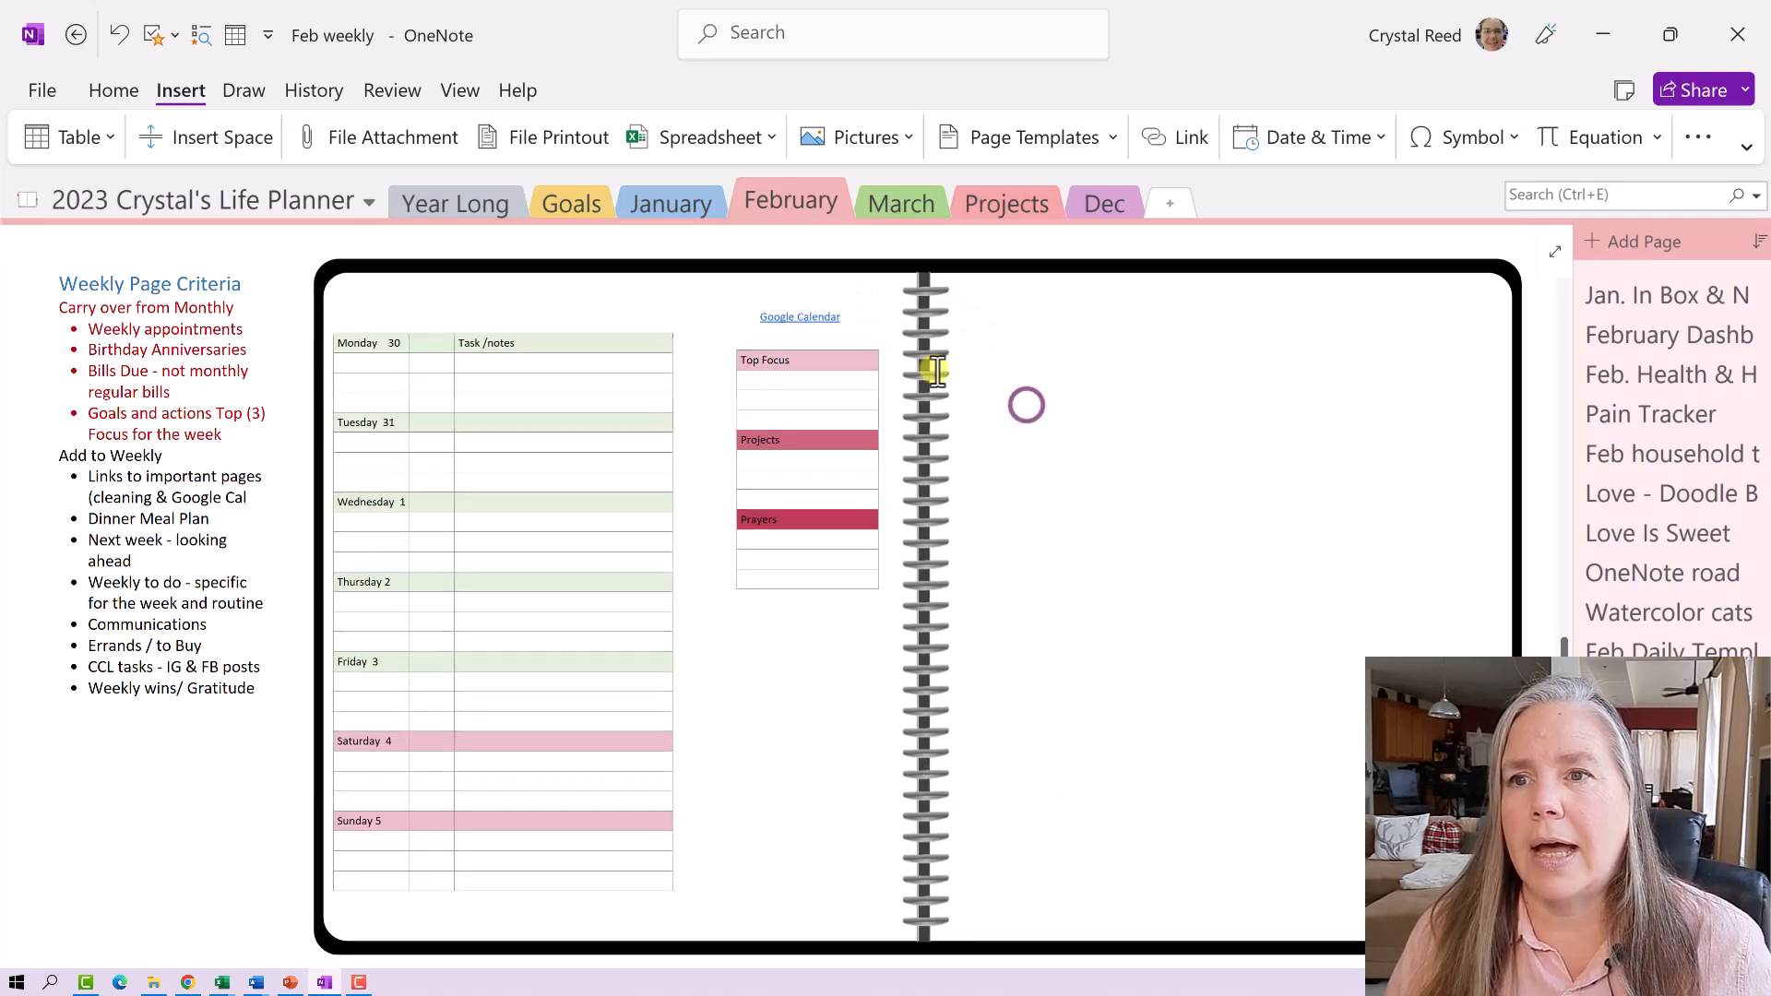
left_click(811, 319)
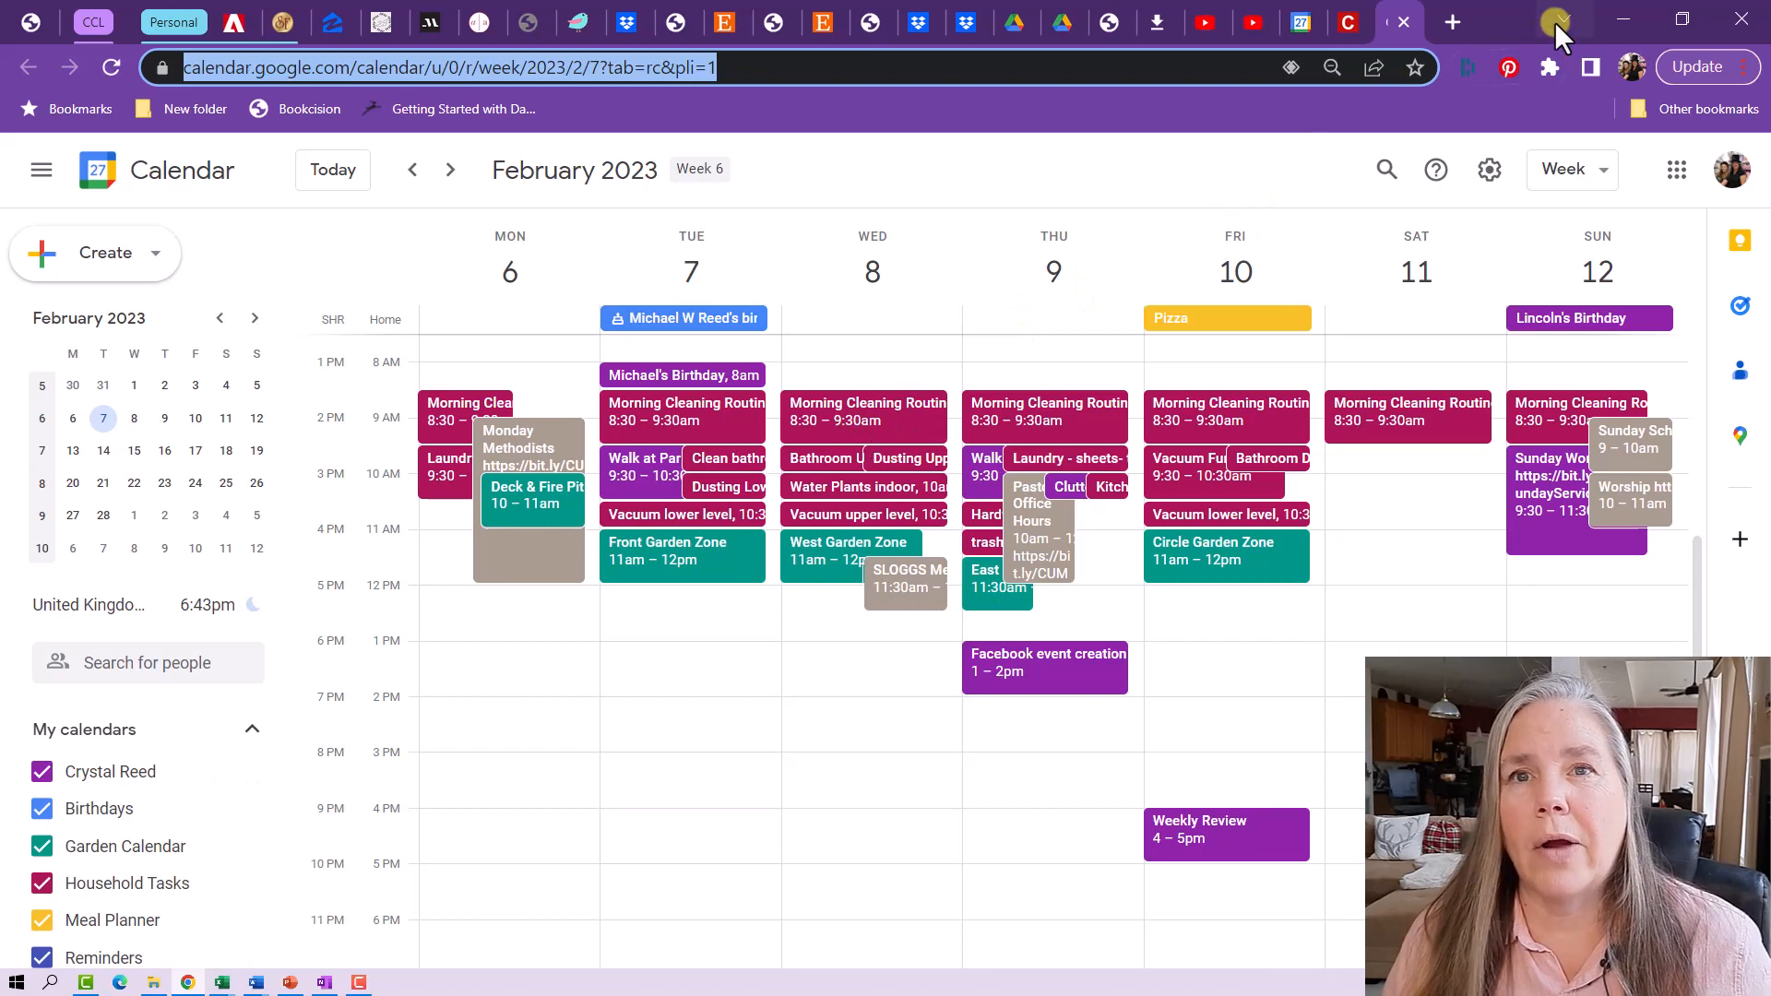
- Minimize Chrome once the February 2023 week view has loaded
left_click(1620, 19)
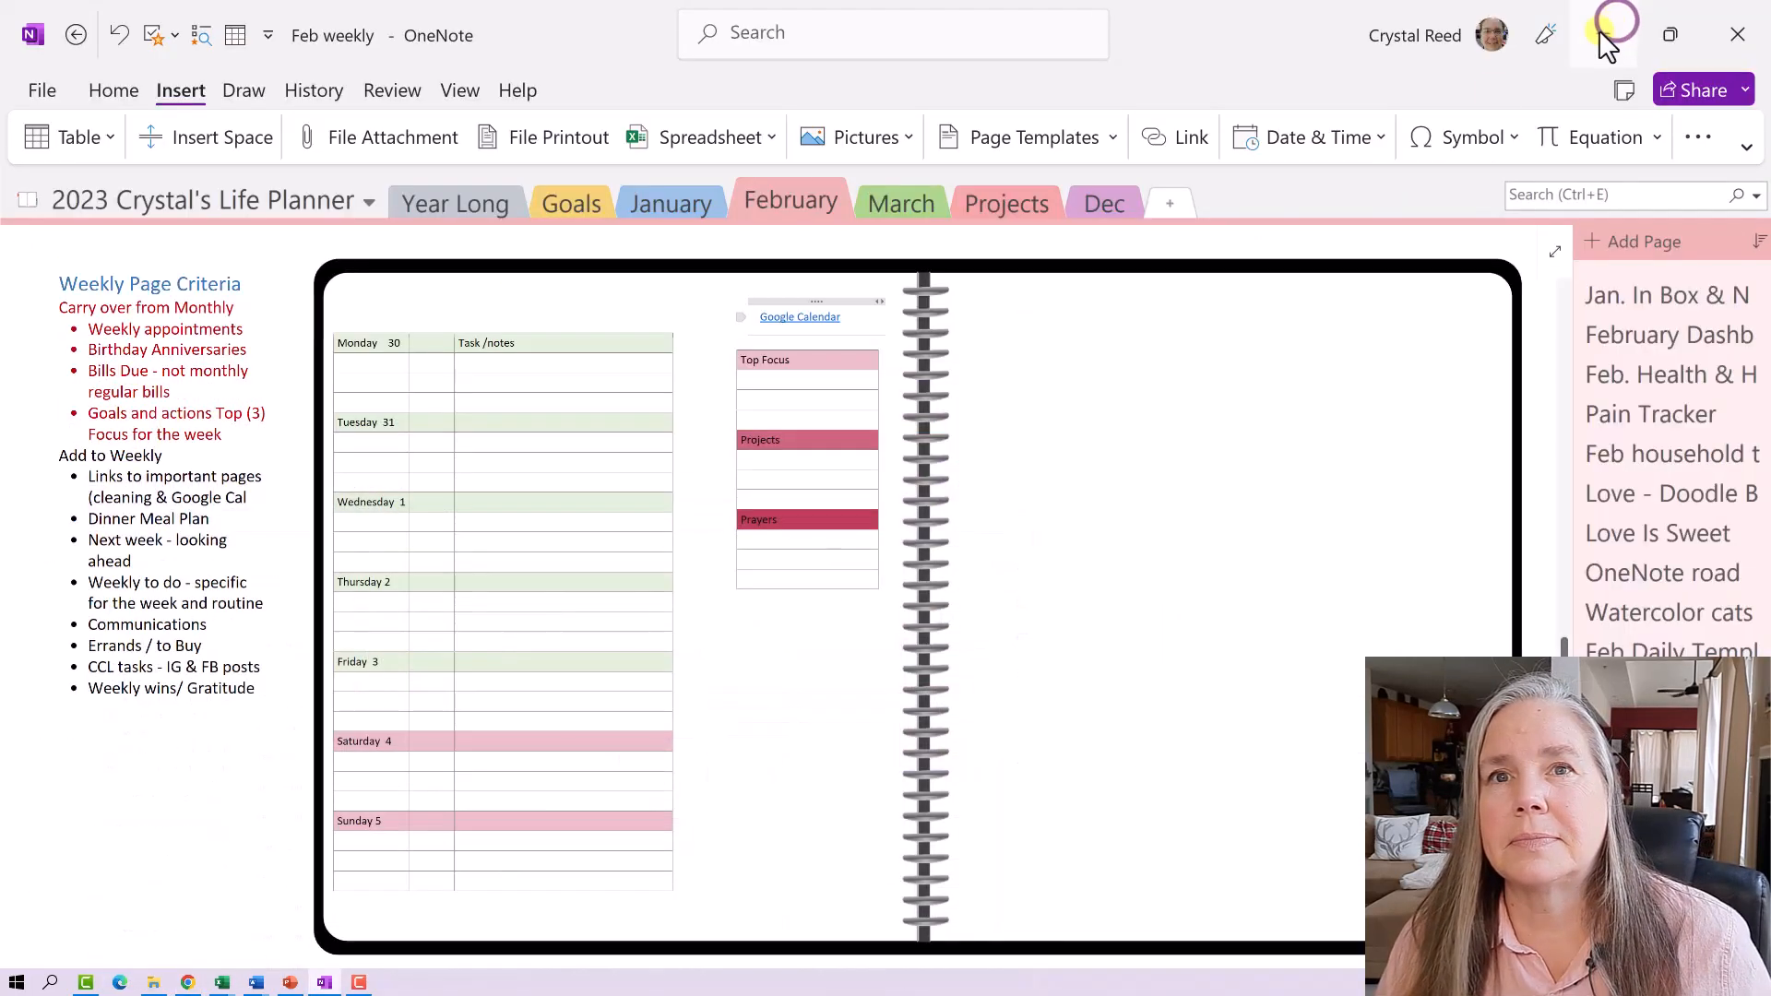
- Set the insertion point on the blank right page of the Feb weekly spread and open the Link dialog
left_click(1090, 528)
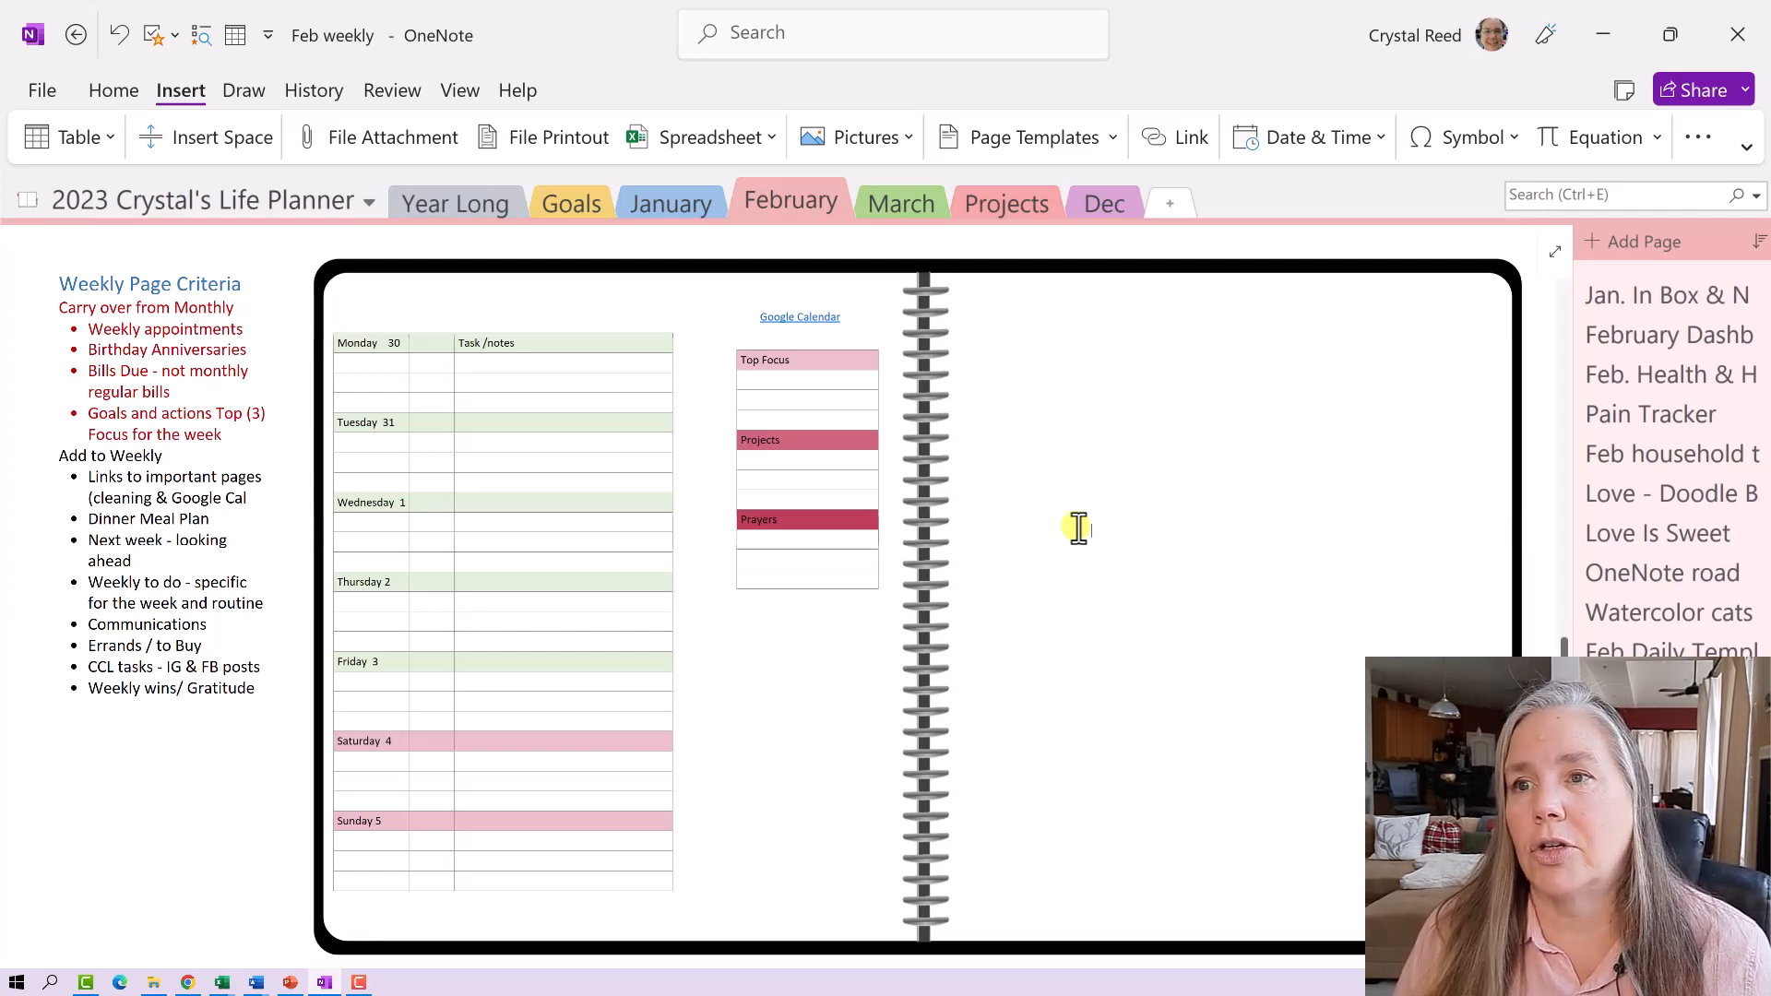
left_click(986, 336)
scroll(1000, 341, "up", 3)
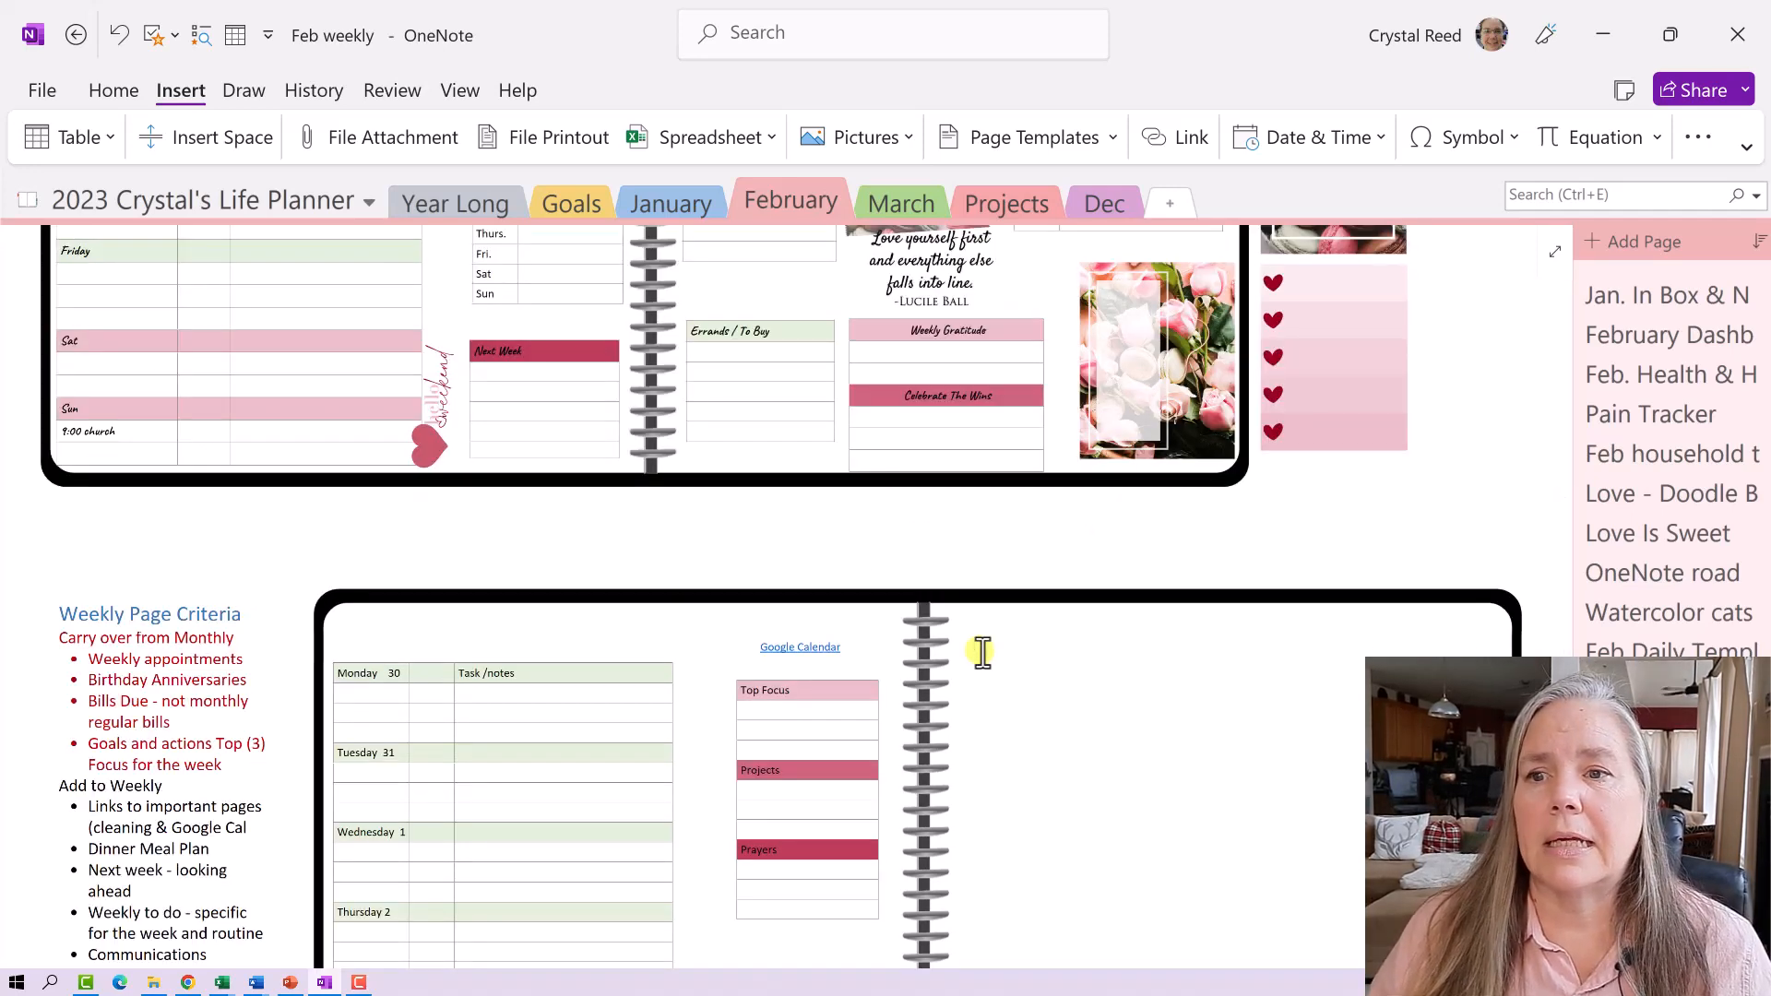
left_click(974, 651)
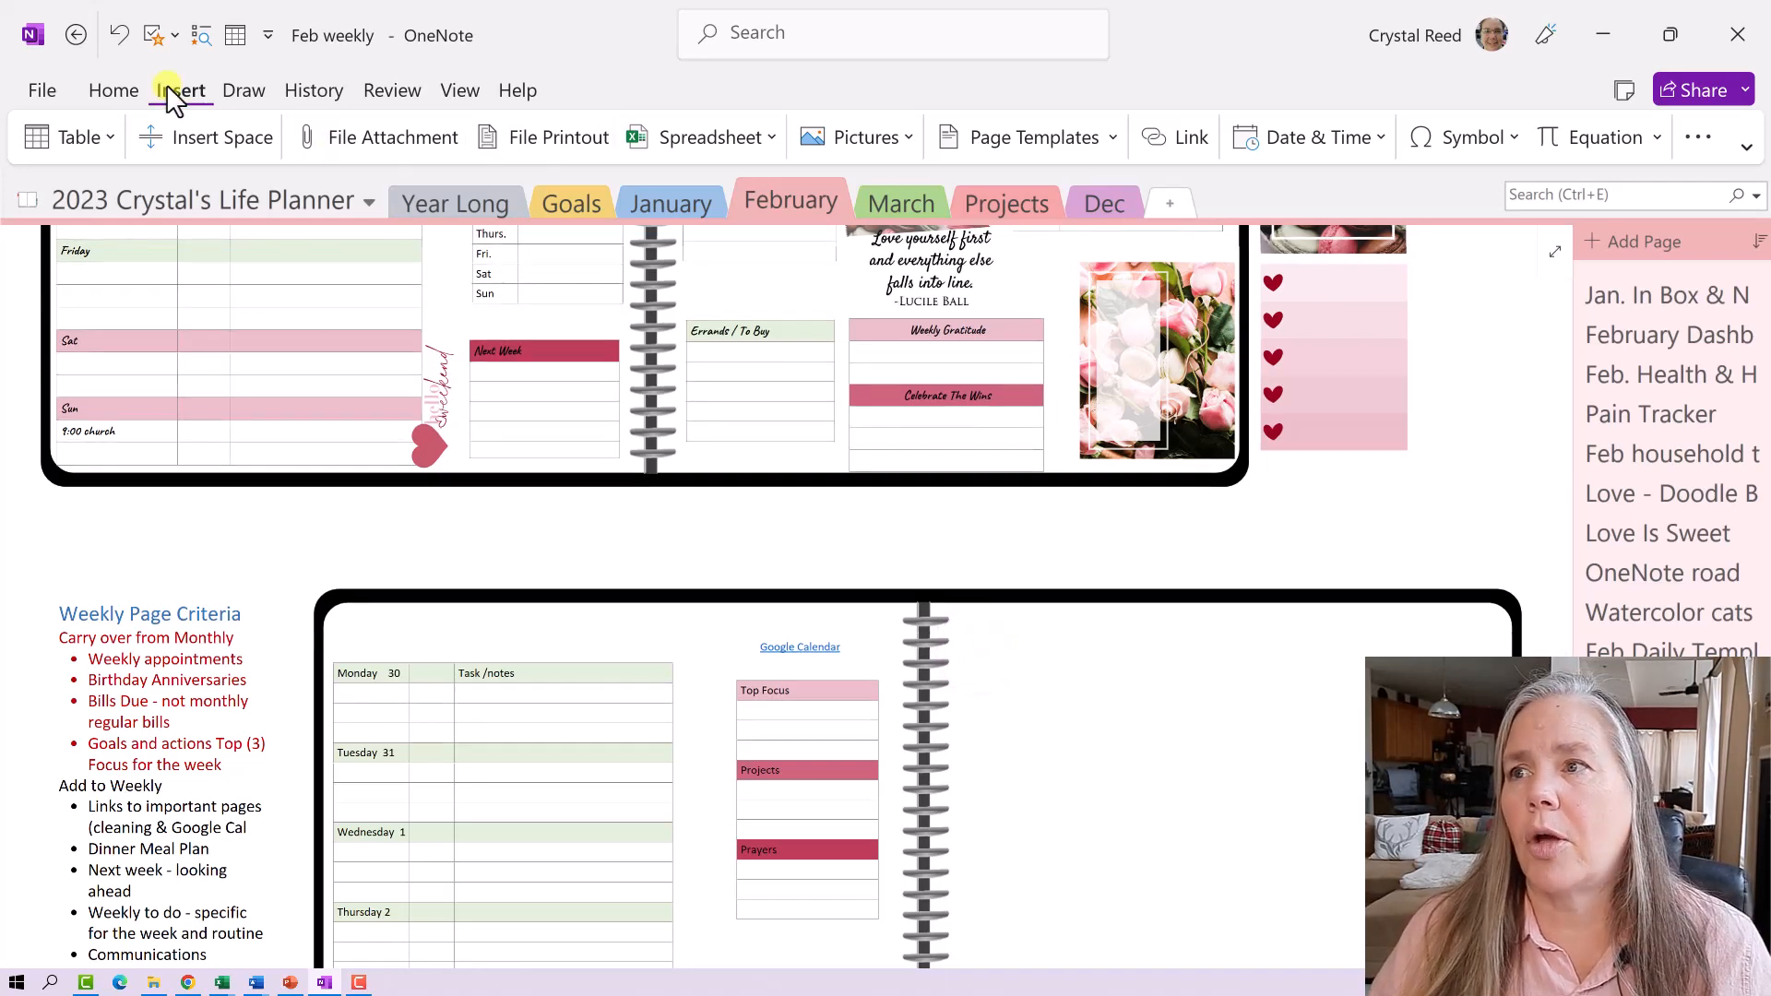
left_click(1165, 137)
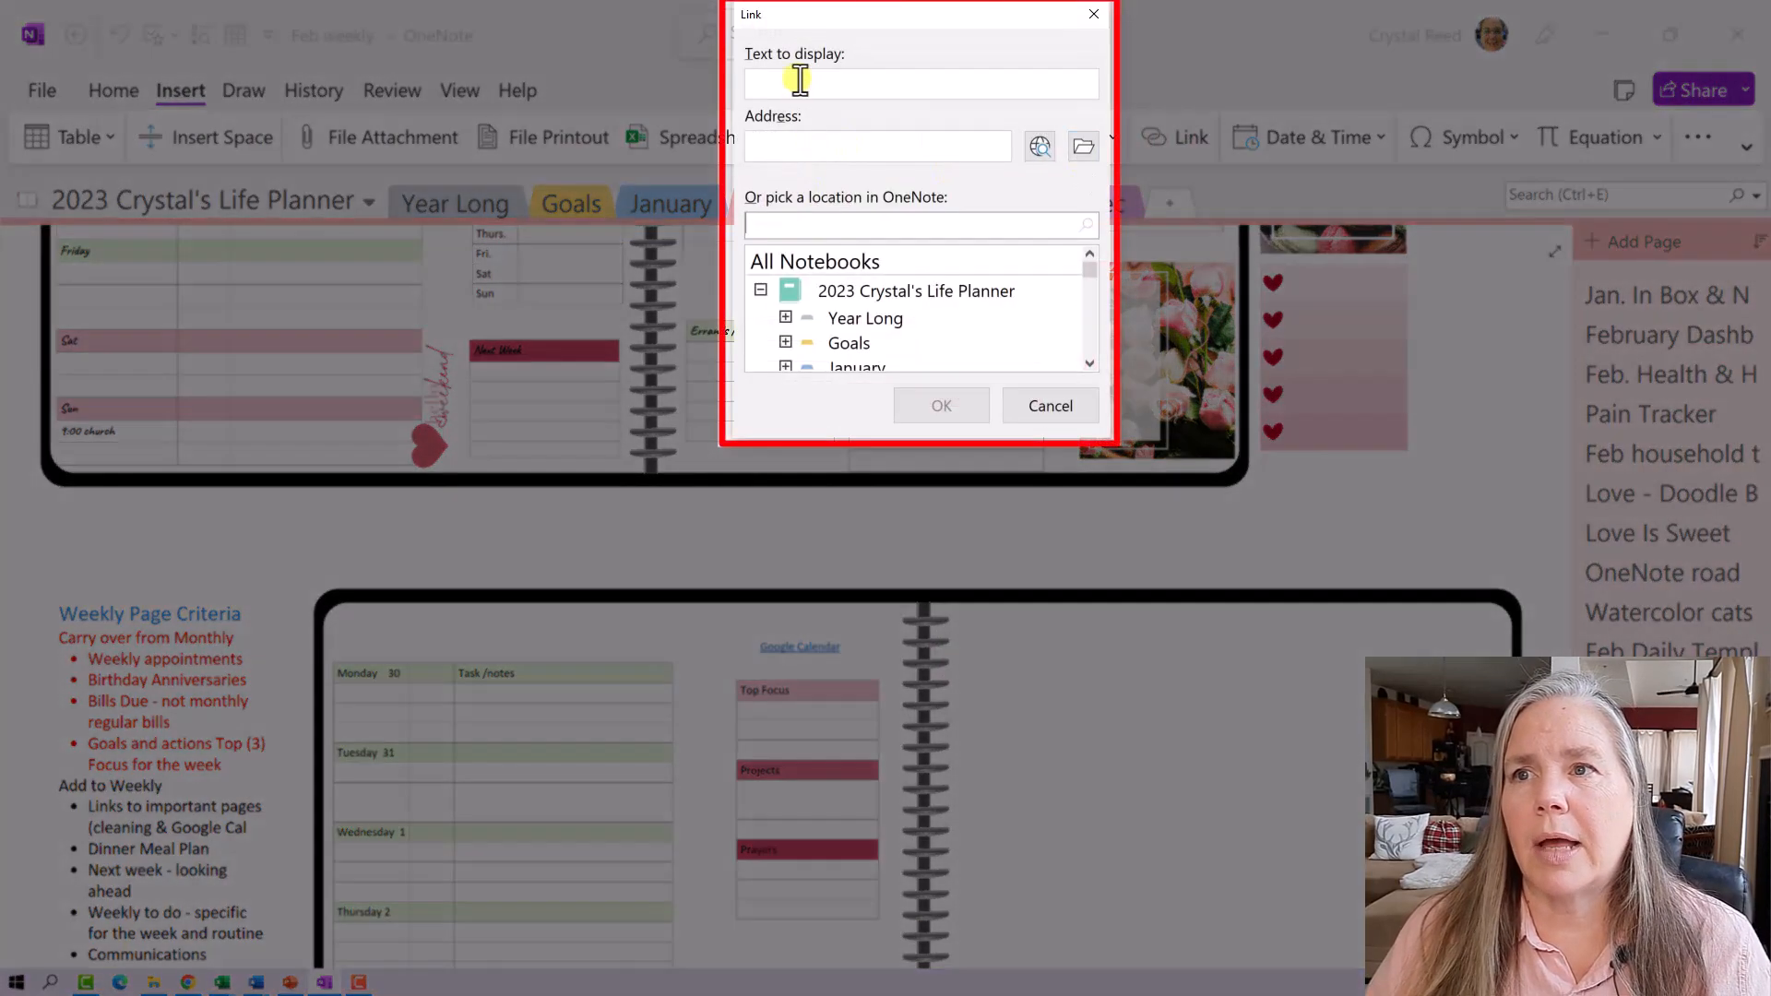
- Enter 'Cleaning List' as the link's display text, with a capital C
left_click(798, 78)
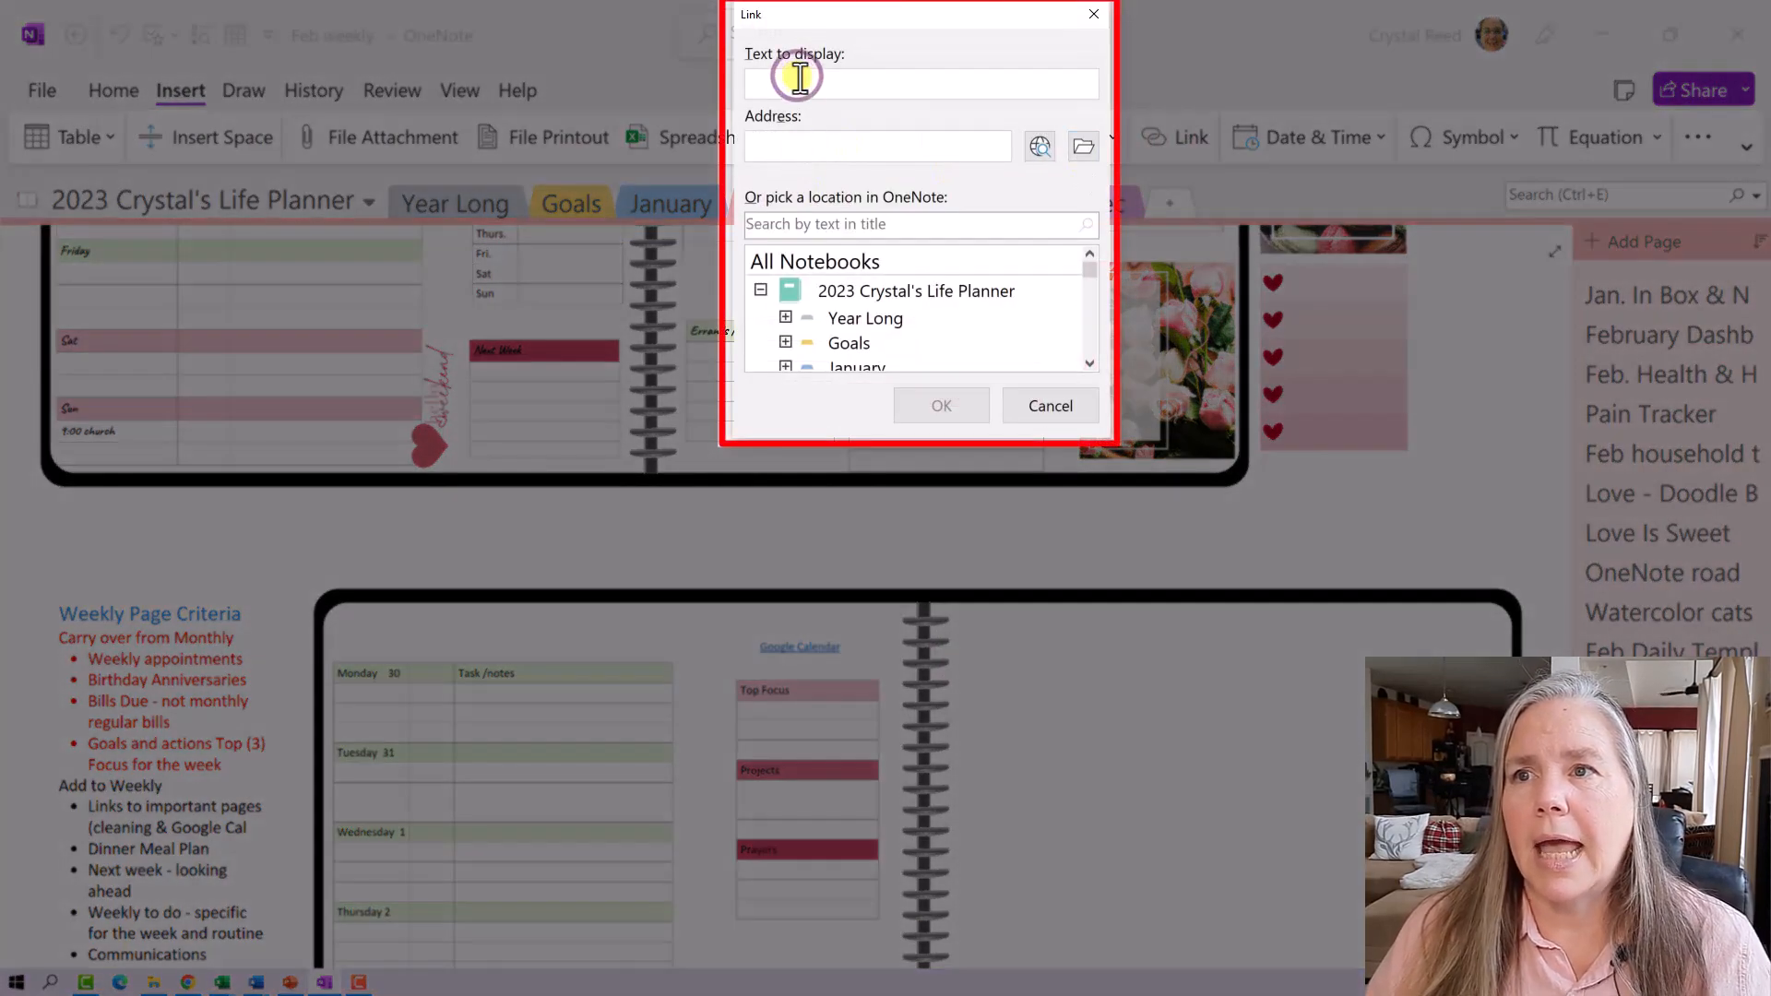
type("c")
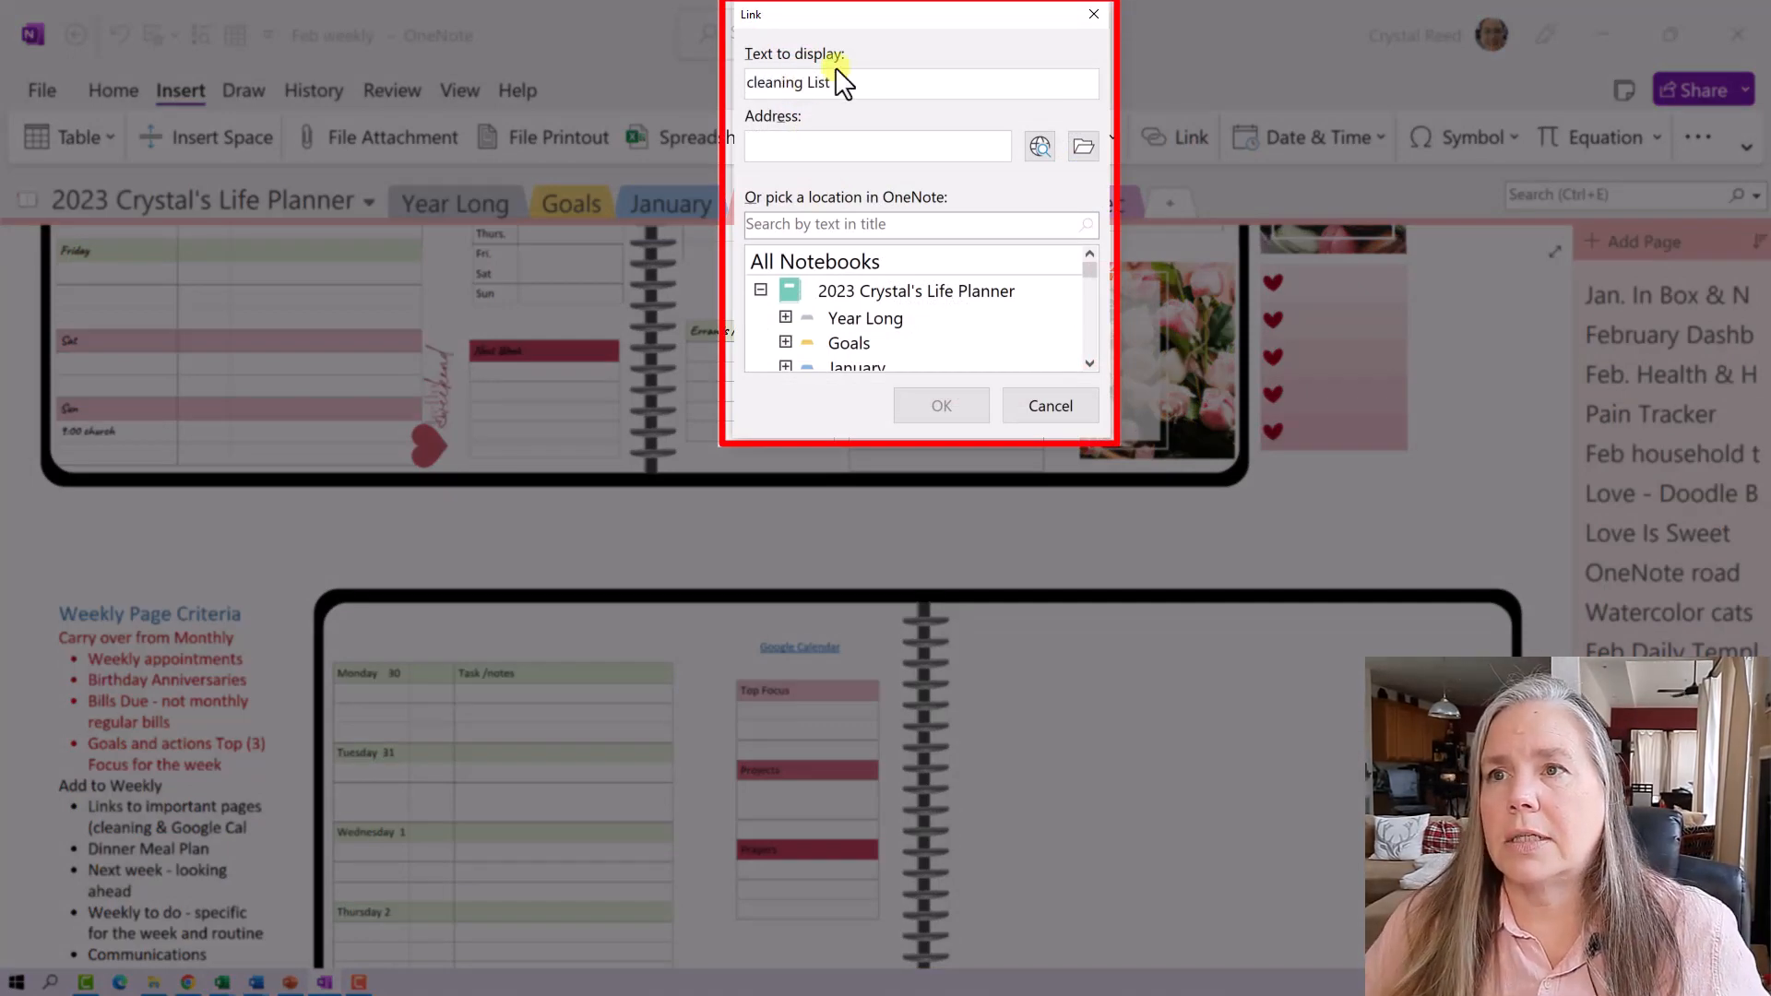
left_click(751, 84)
key("Delete")
type("C")
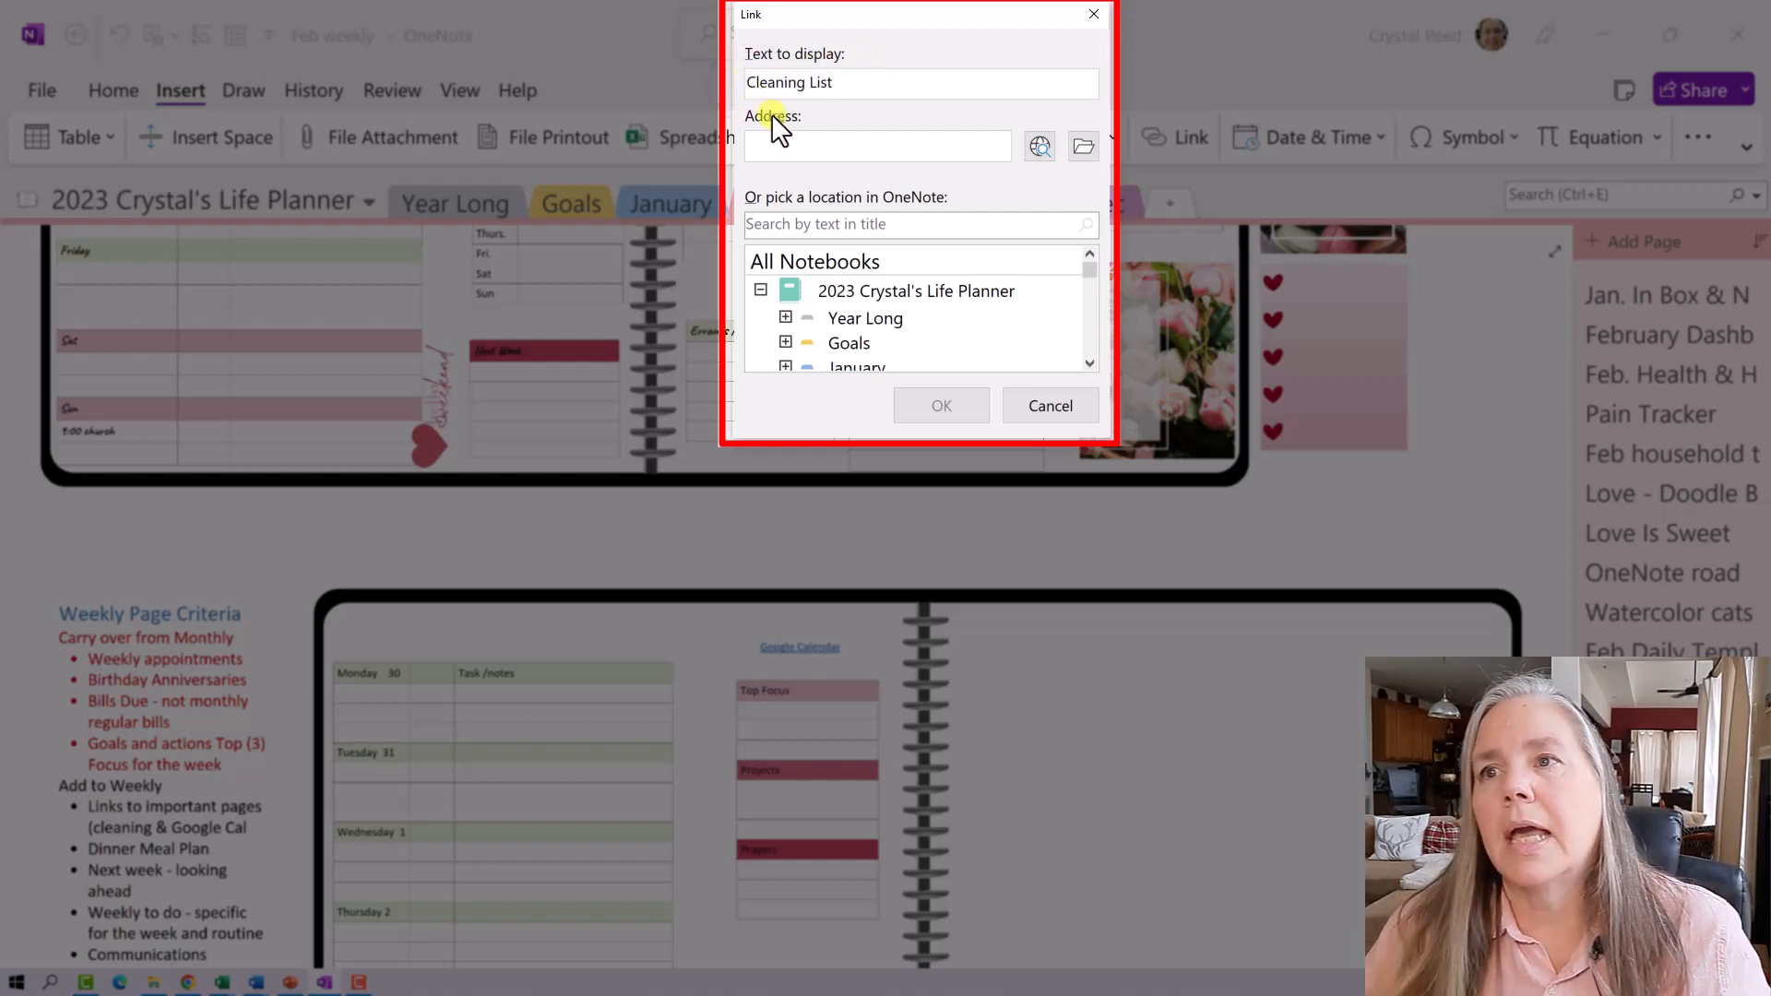
- Target the 2022 planner's Year Long > detailed-cleaning-list TSS page and insert the link
left_click(760, 291)
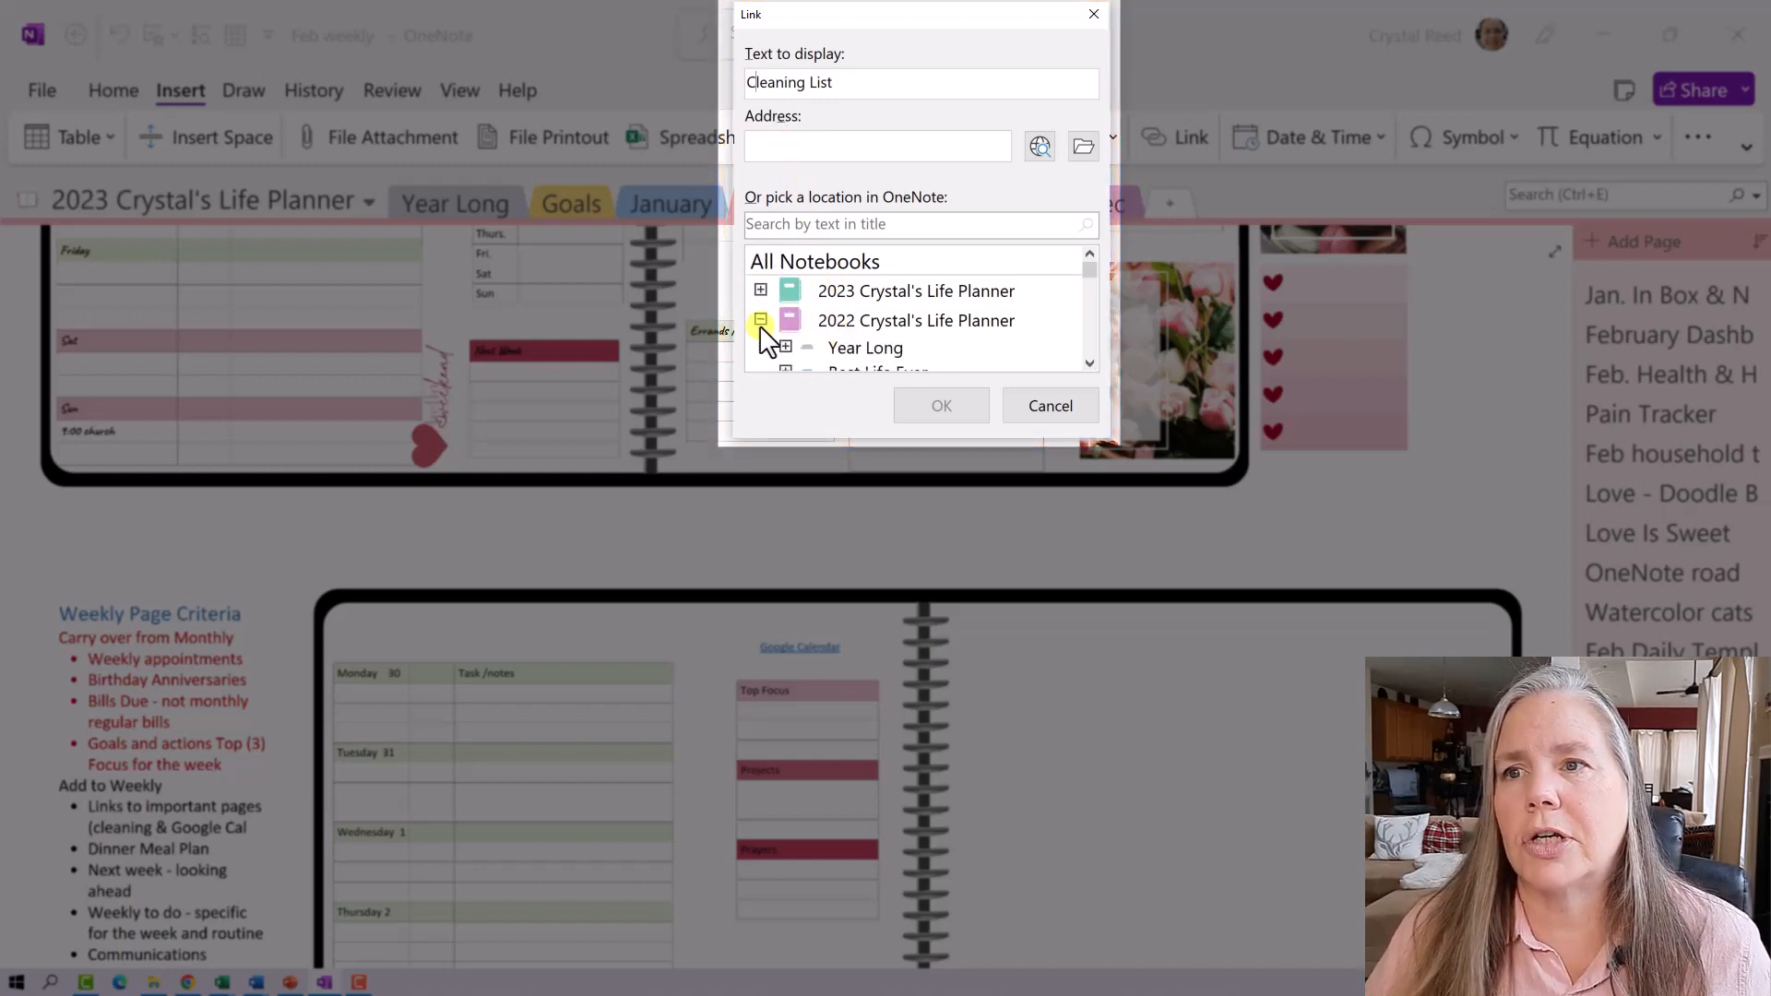
scroll(920, 320, "down", 1)
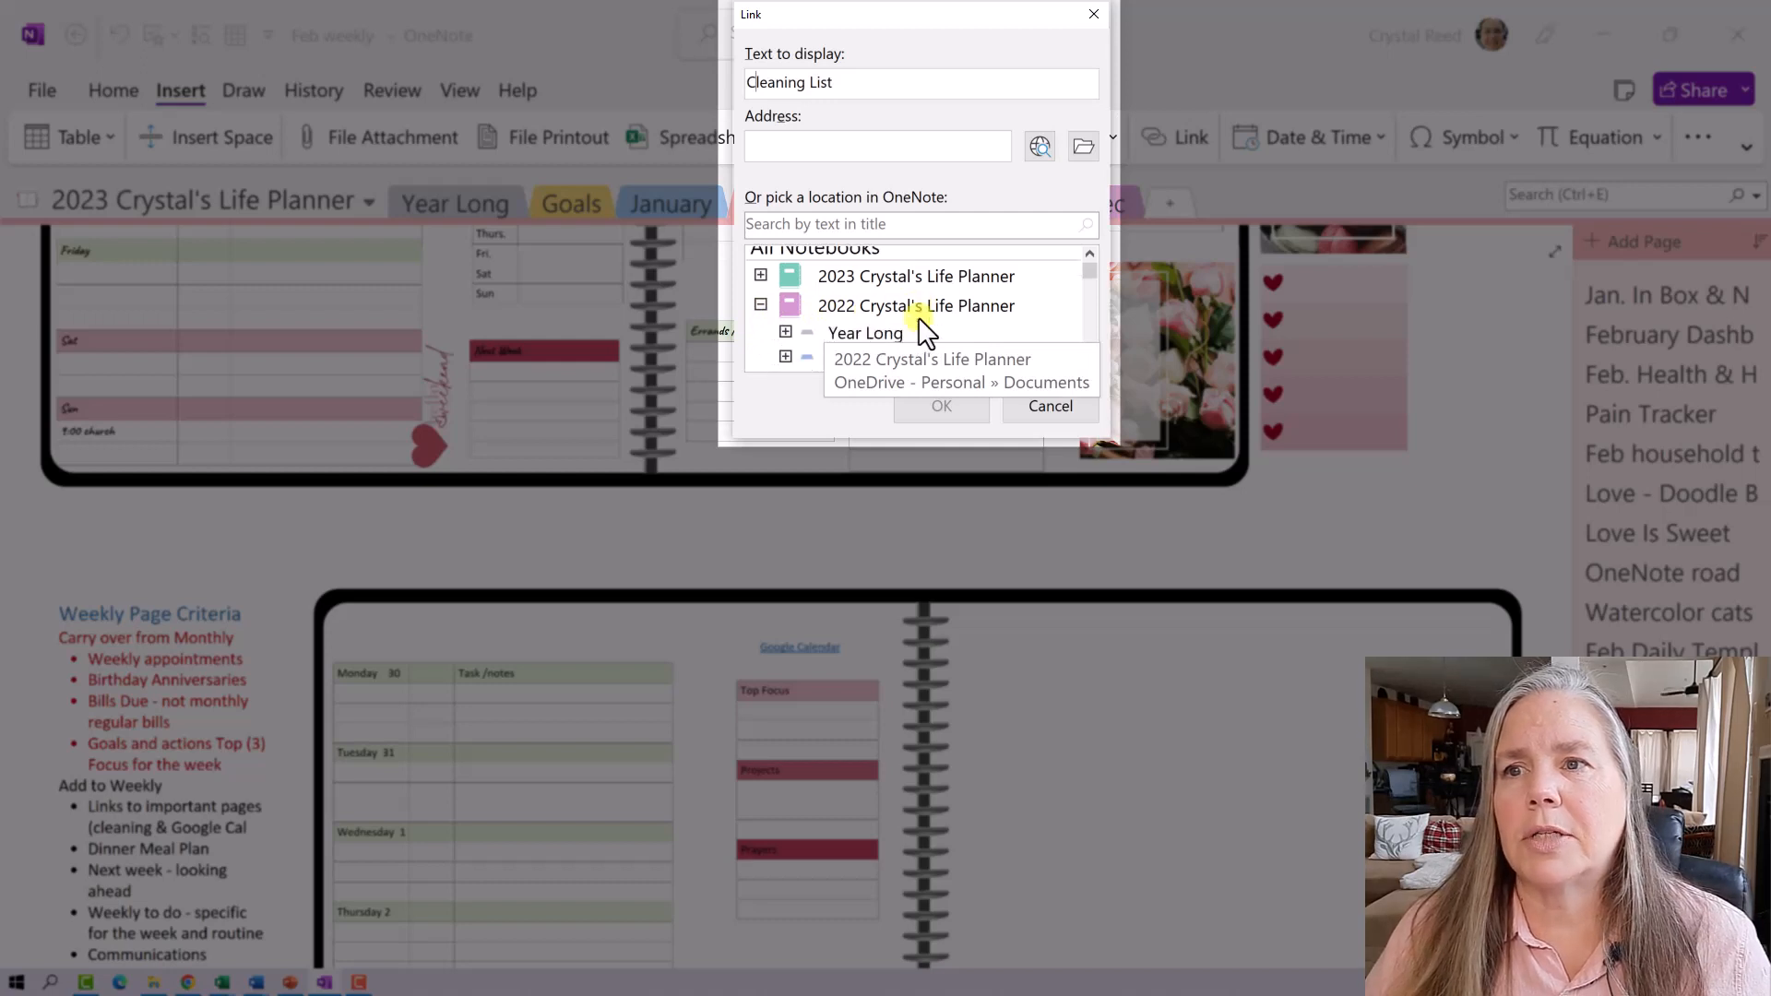
left_click(786, 332)
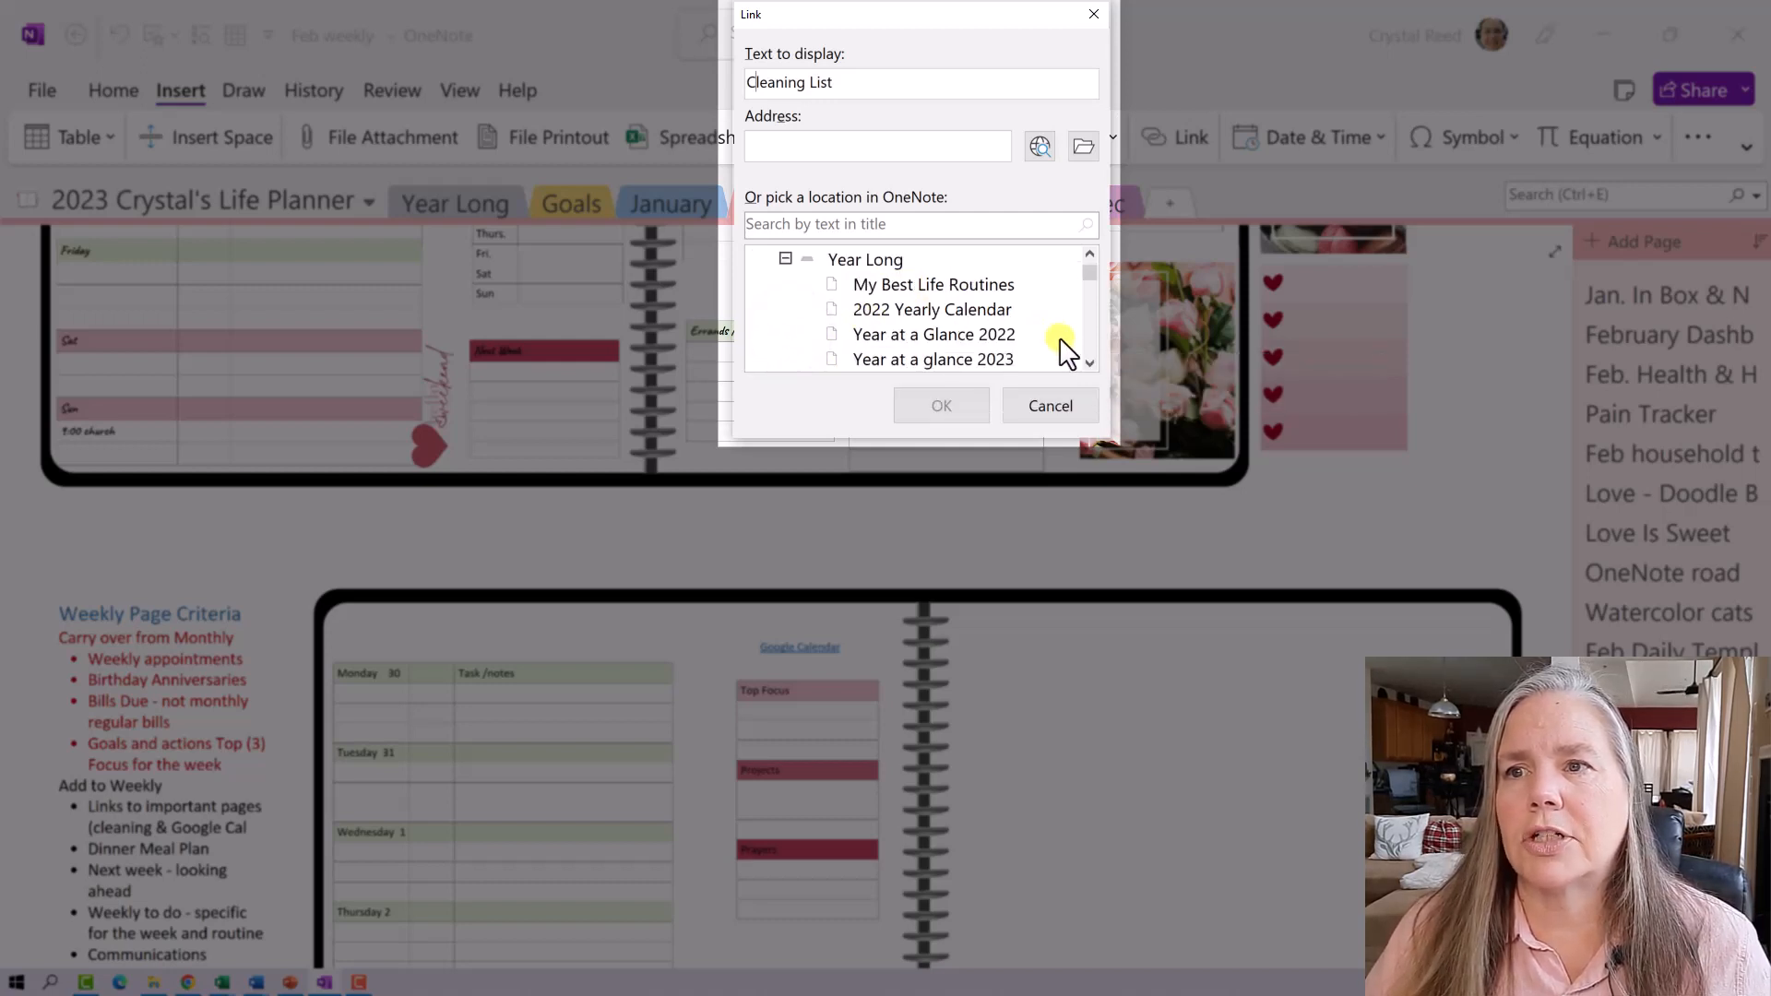
left_click(1088, 363)
left_click(1088, 362)
left_click(1088, 362)
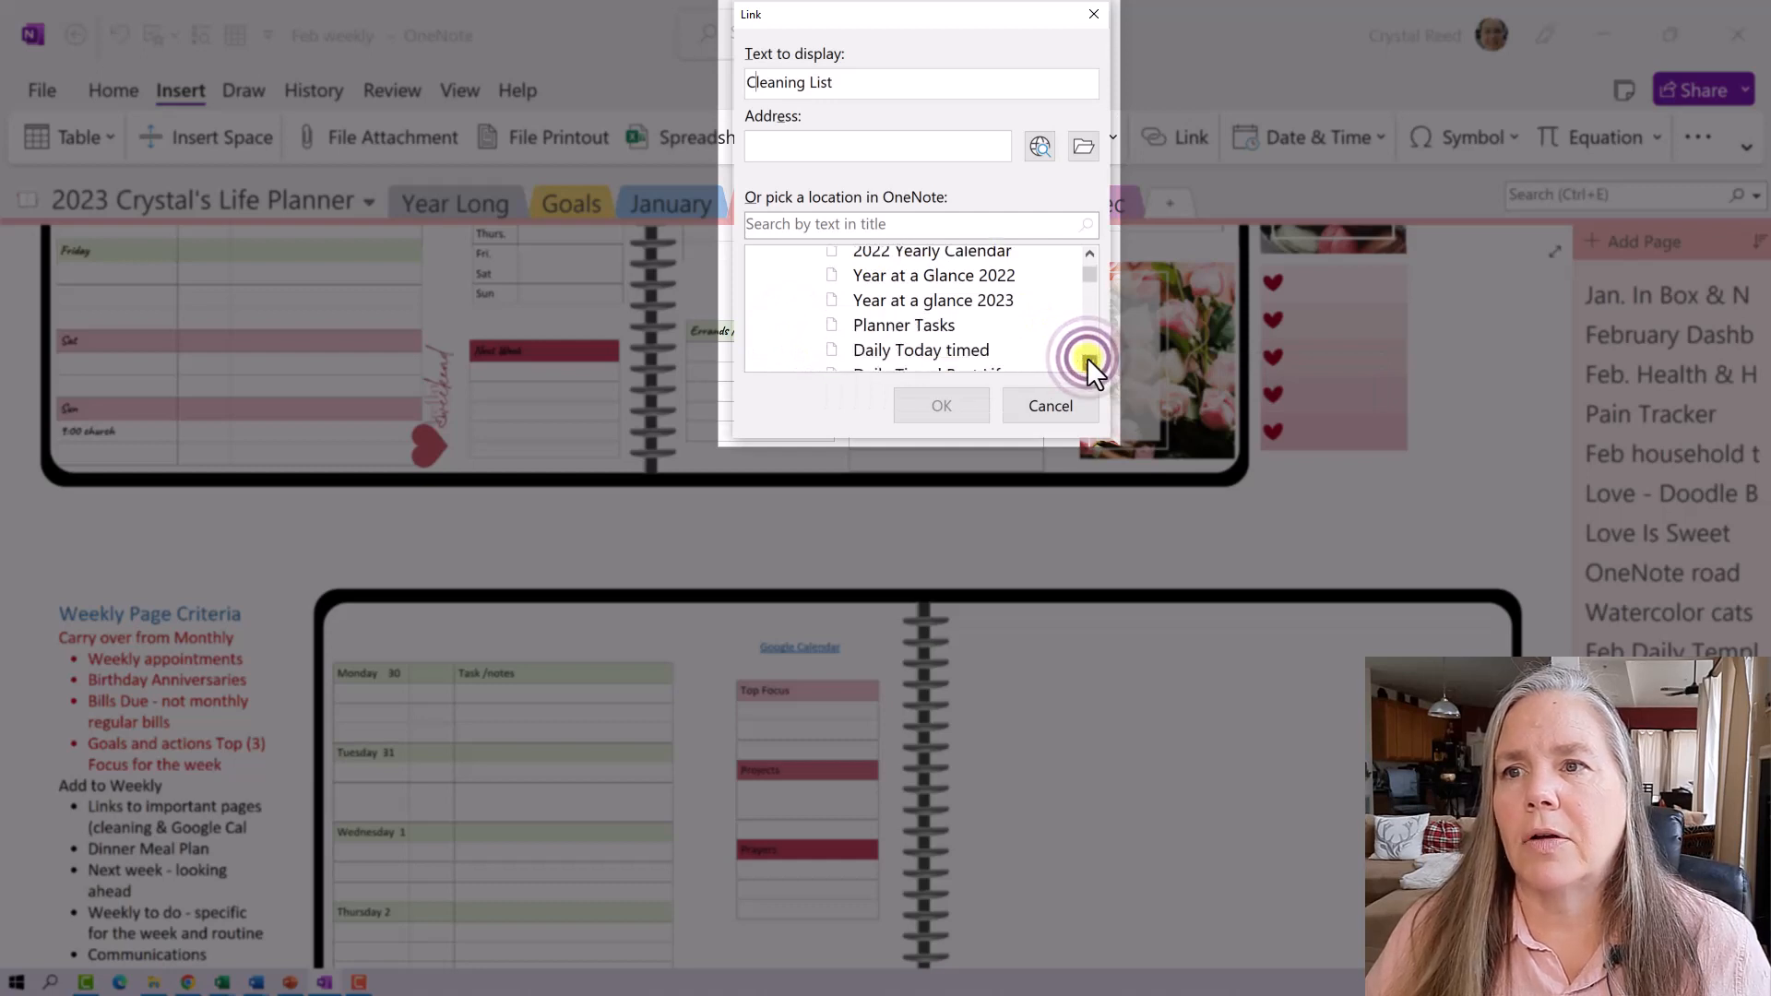
left_click(1088, 362)
left_click(1088, 363)
left_click(1088, 363)
left_click(1088, 363)
left_click(1088, 362)
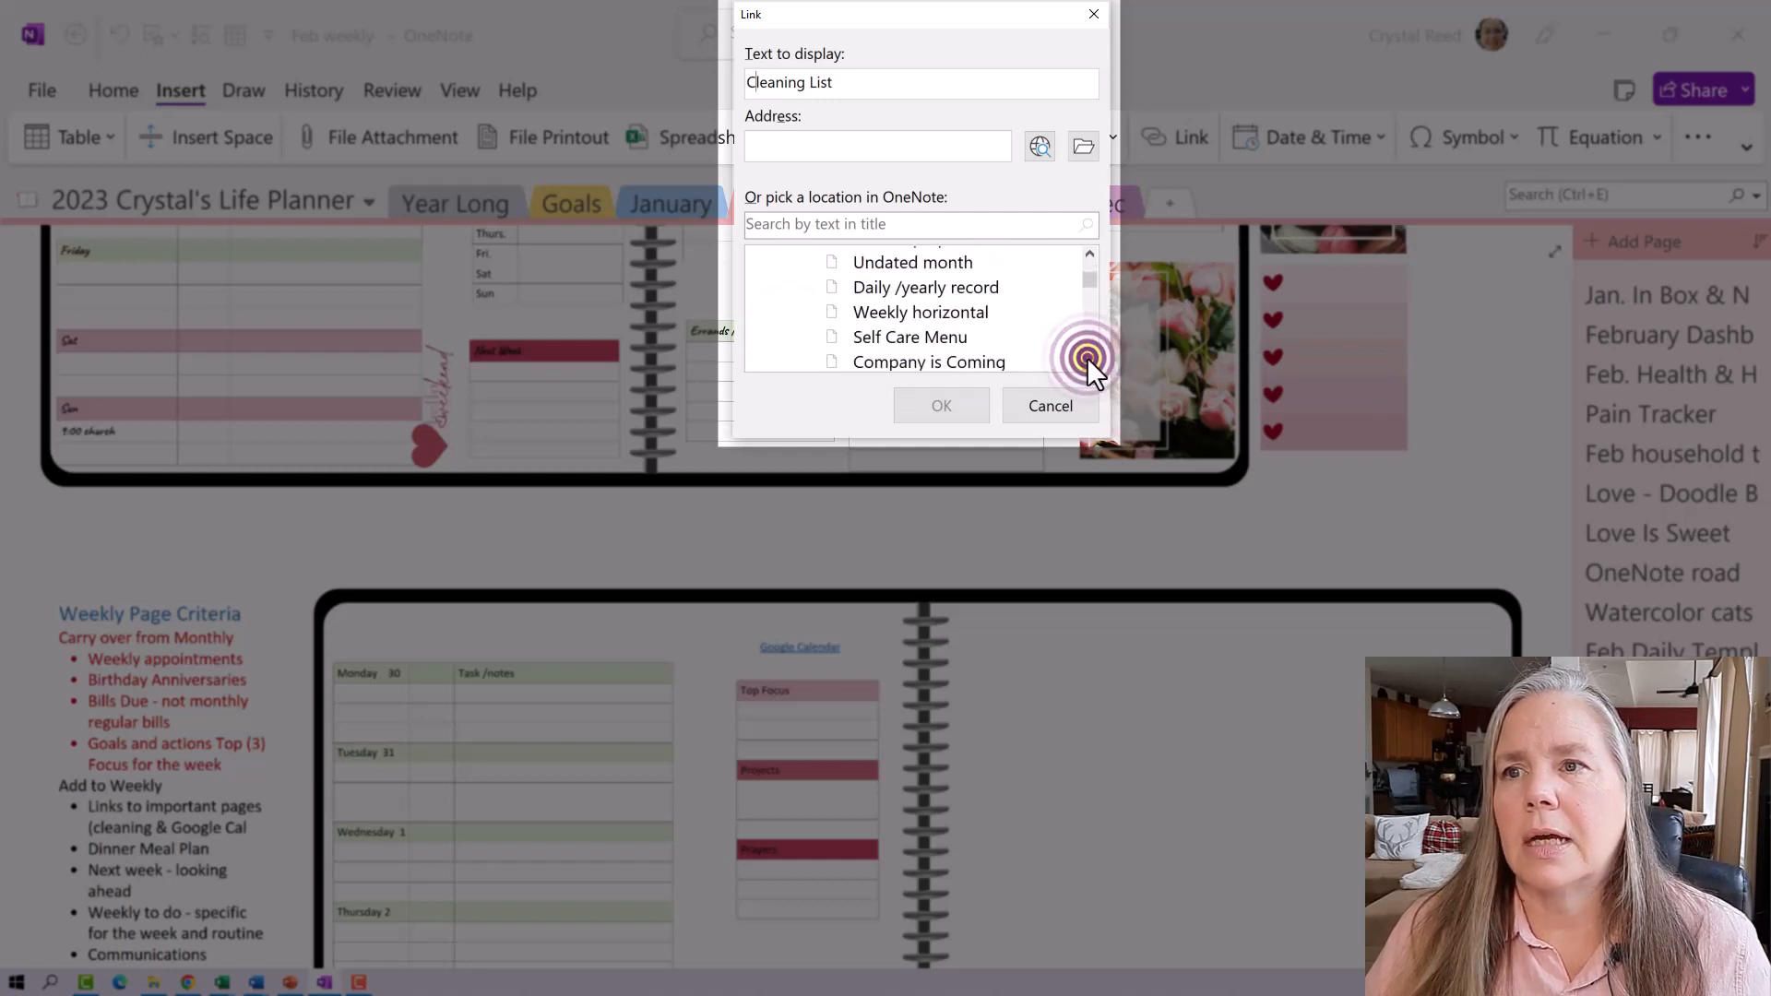
left_click(1088, 362)
left_click(1086, 357)
left_click(1087, 357)
left_click(1087, 357)
left_click(1086, 357)
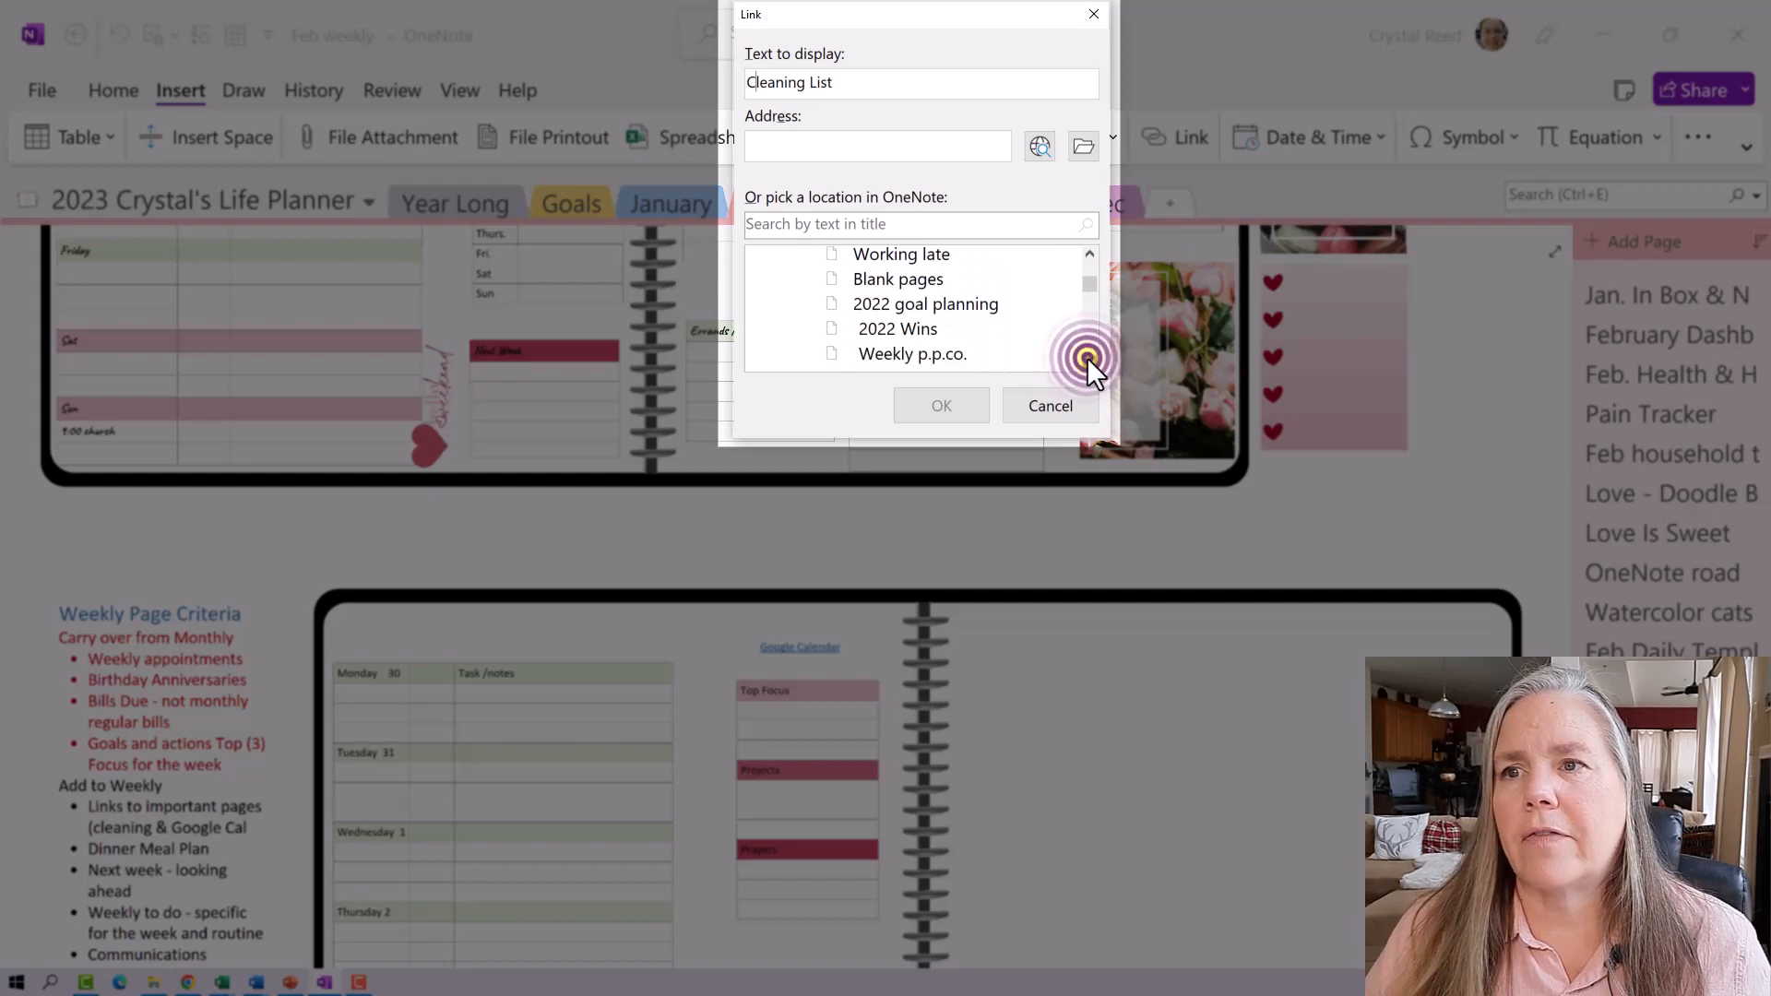
left_click(1087, 357)
left_click(1089, 363)
left_click(1089, 362)
left_click(1088, 363)
left_click(1088, 363)
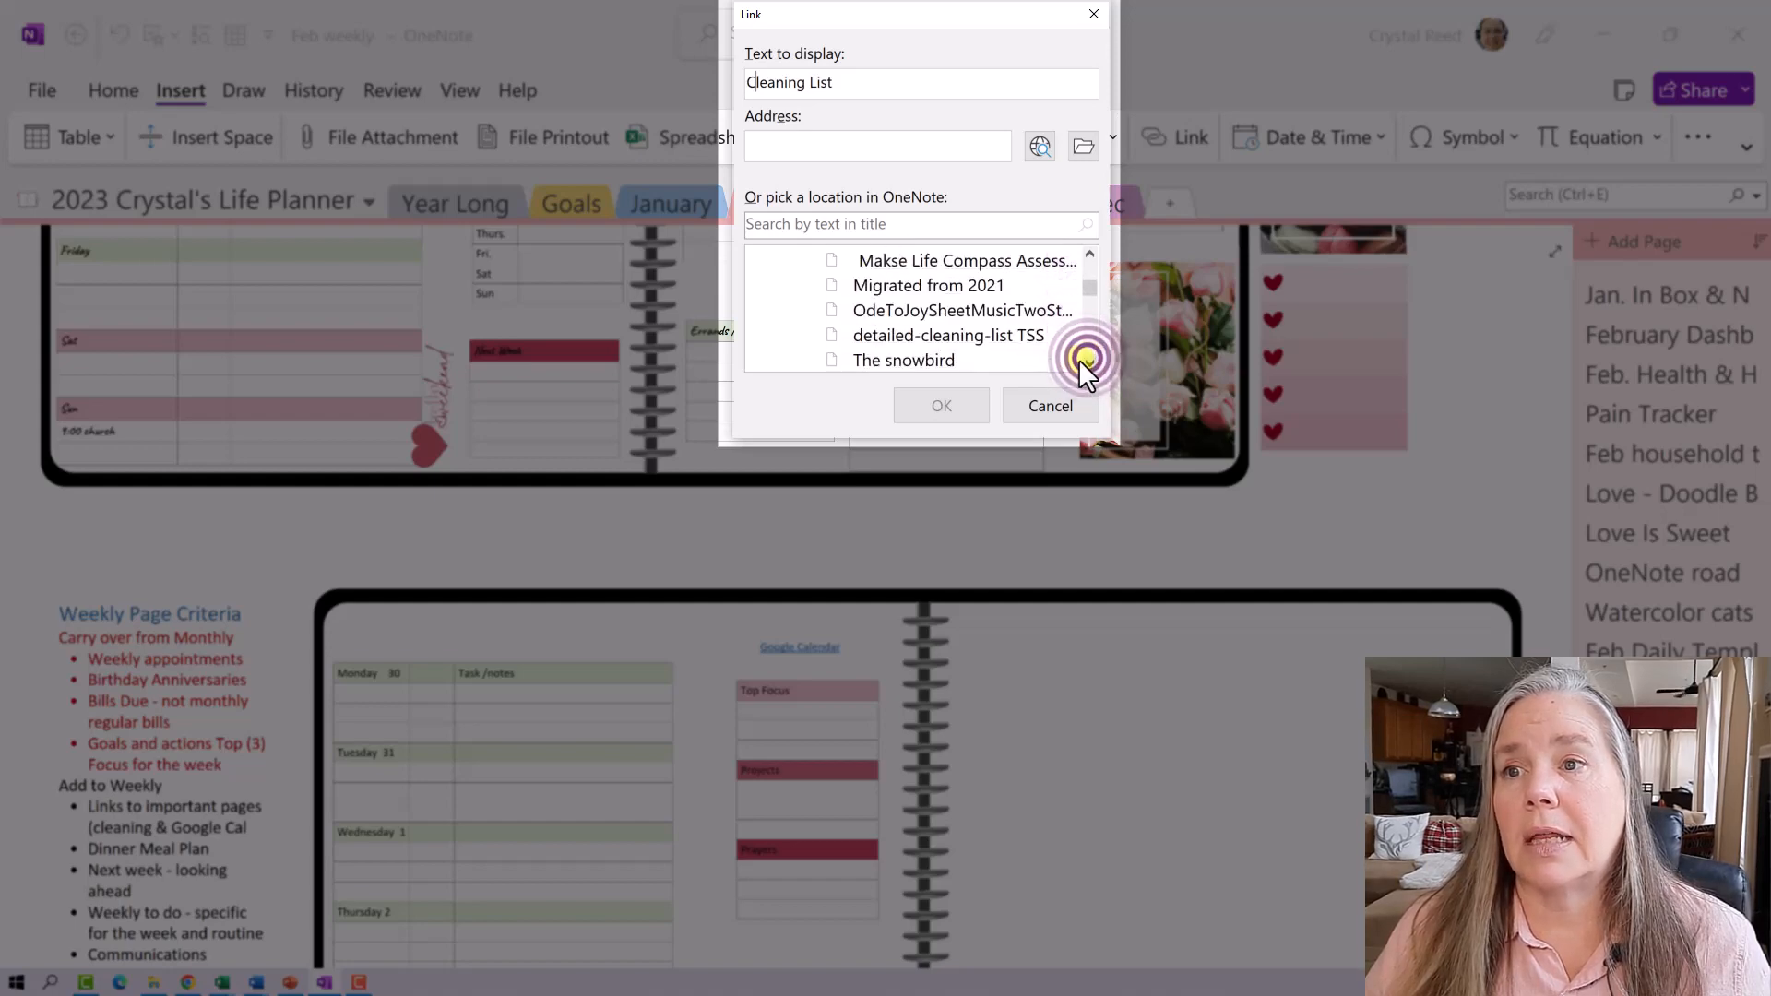
left_click(970, 334)
left_click(950, 403)
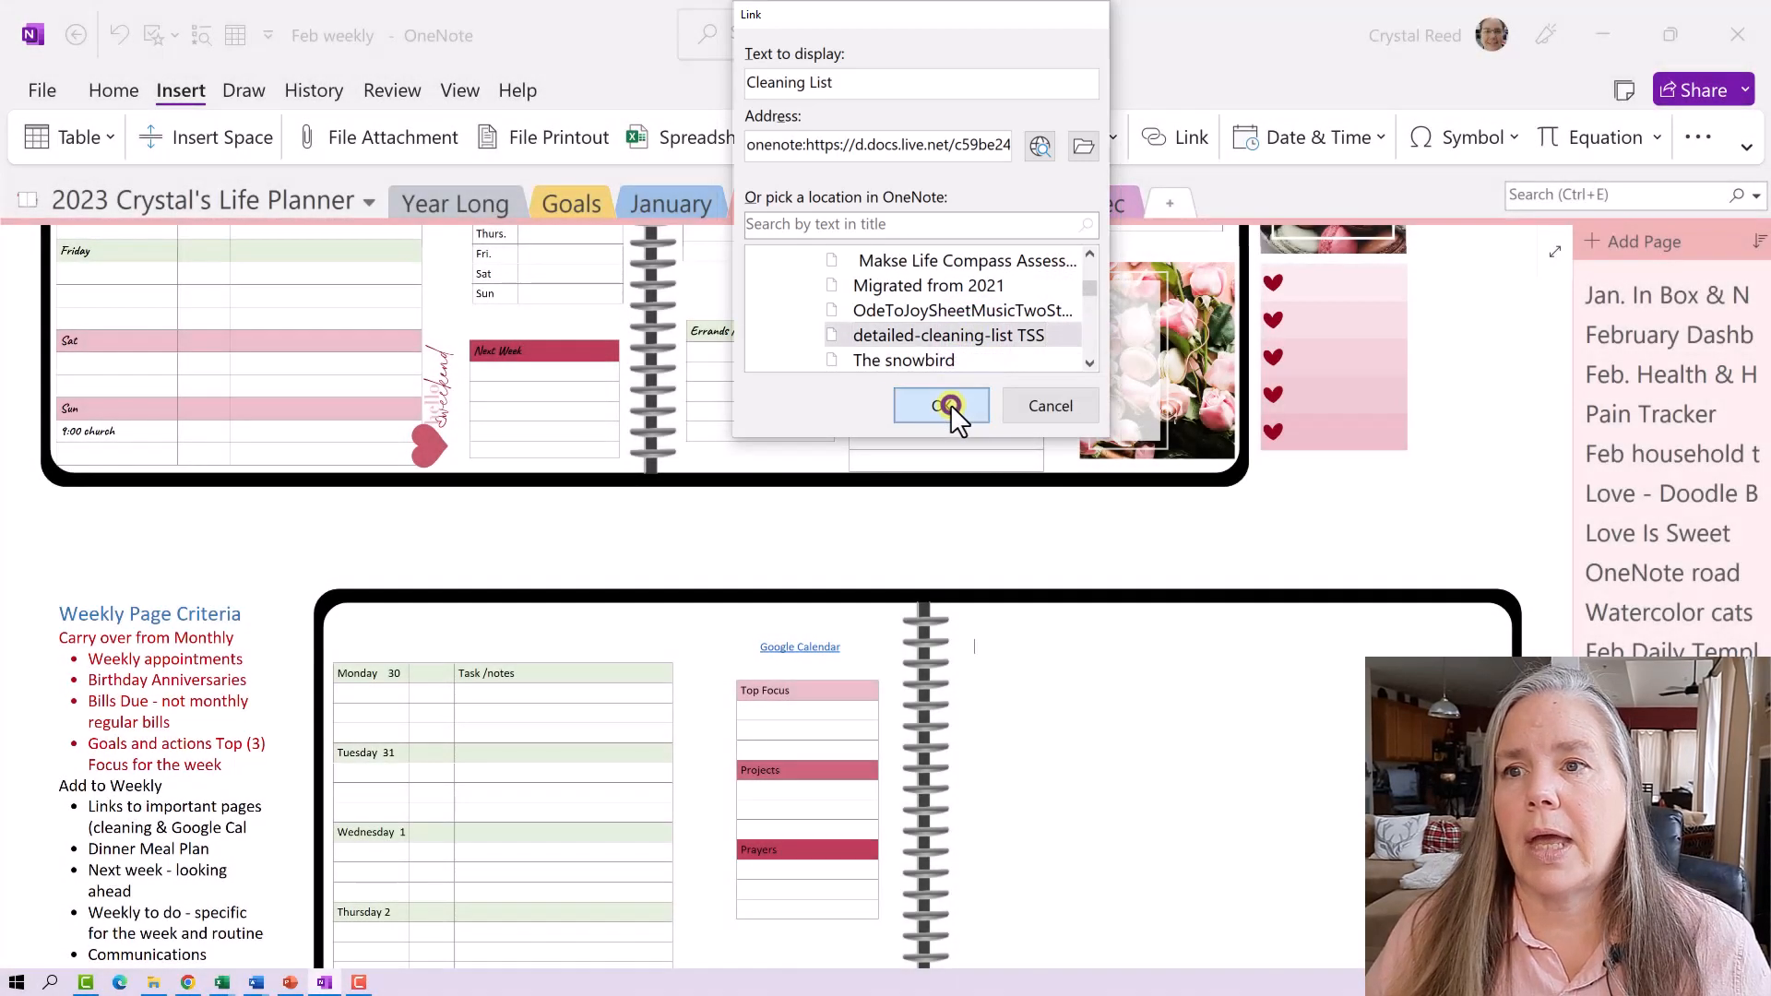
left_click(1086, 699)
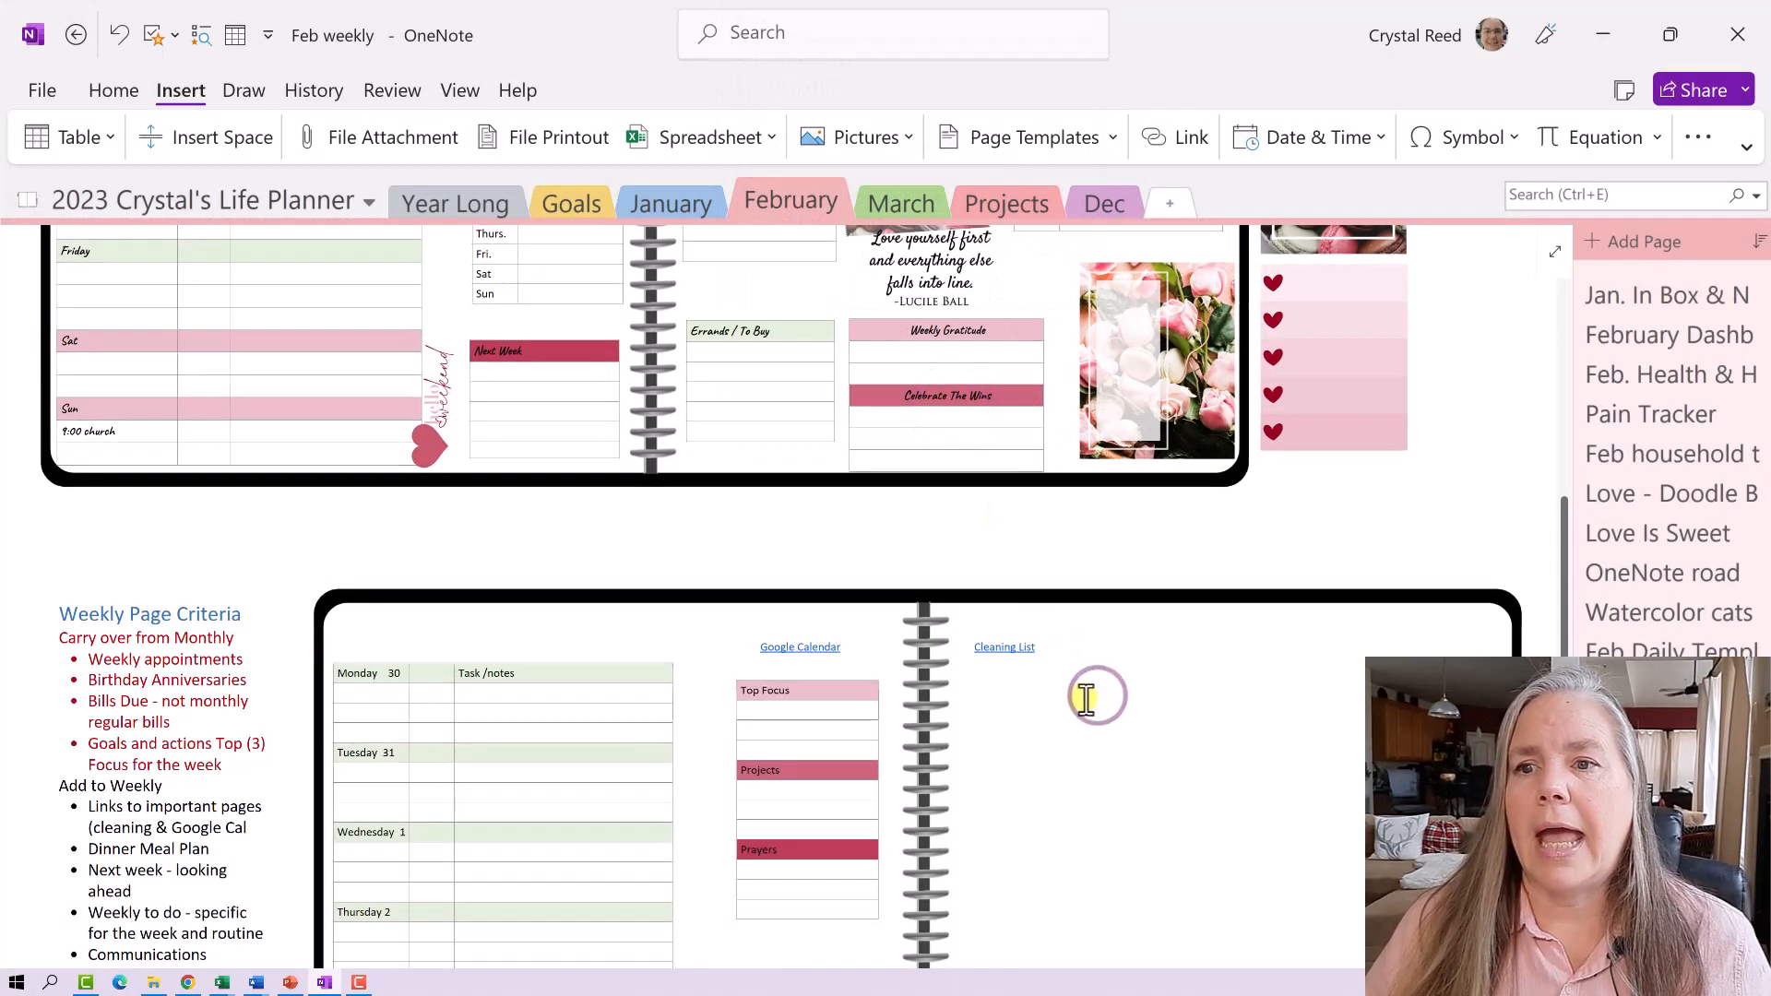
left_click(1014, 649)
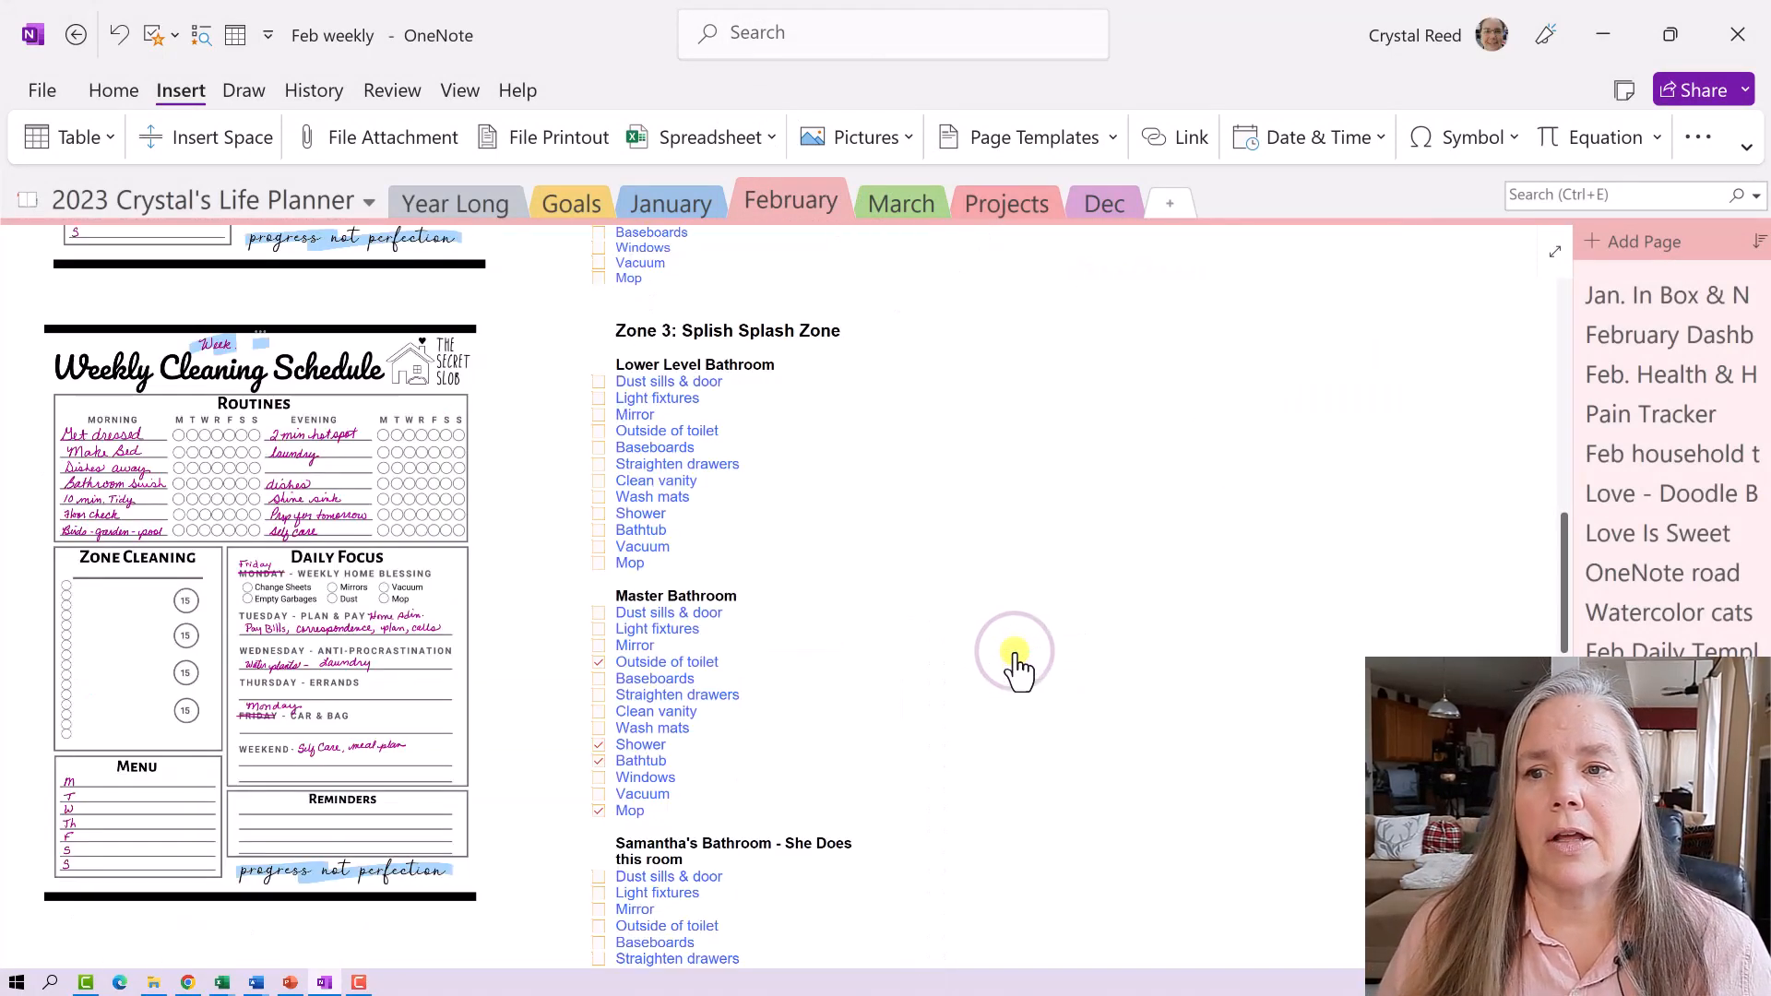
scroll(970, 635, "up", 10)
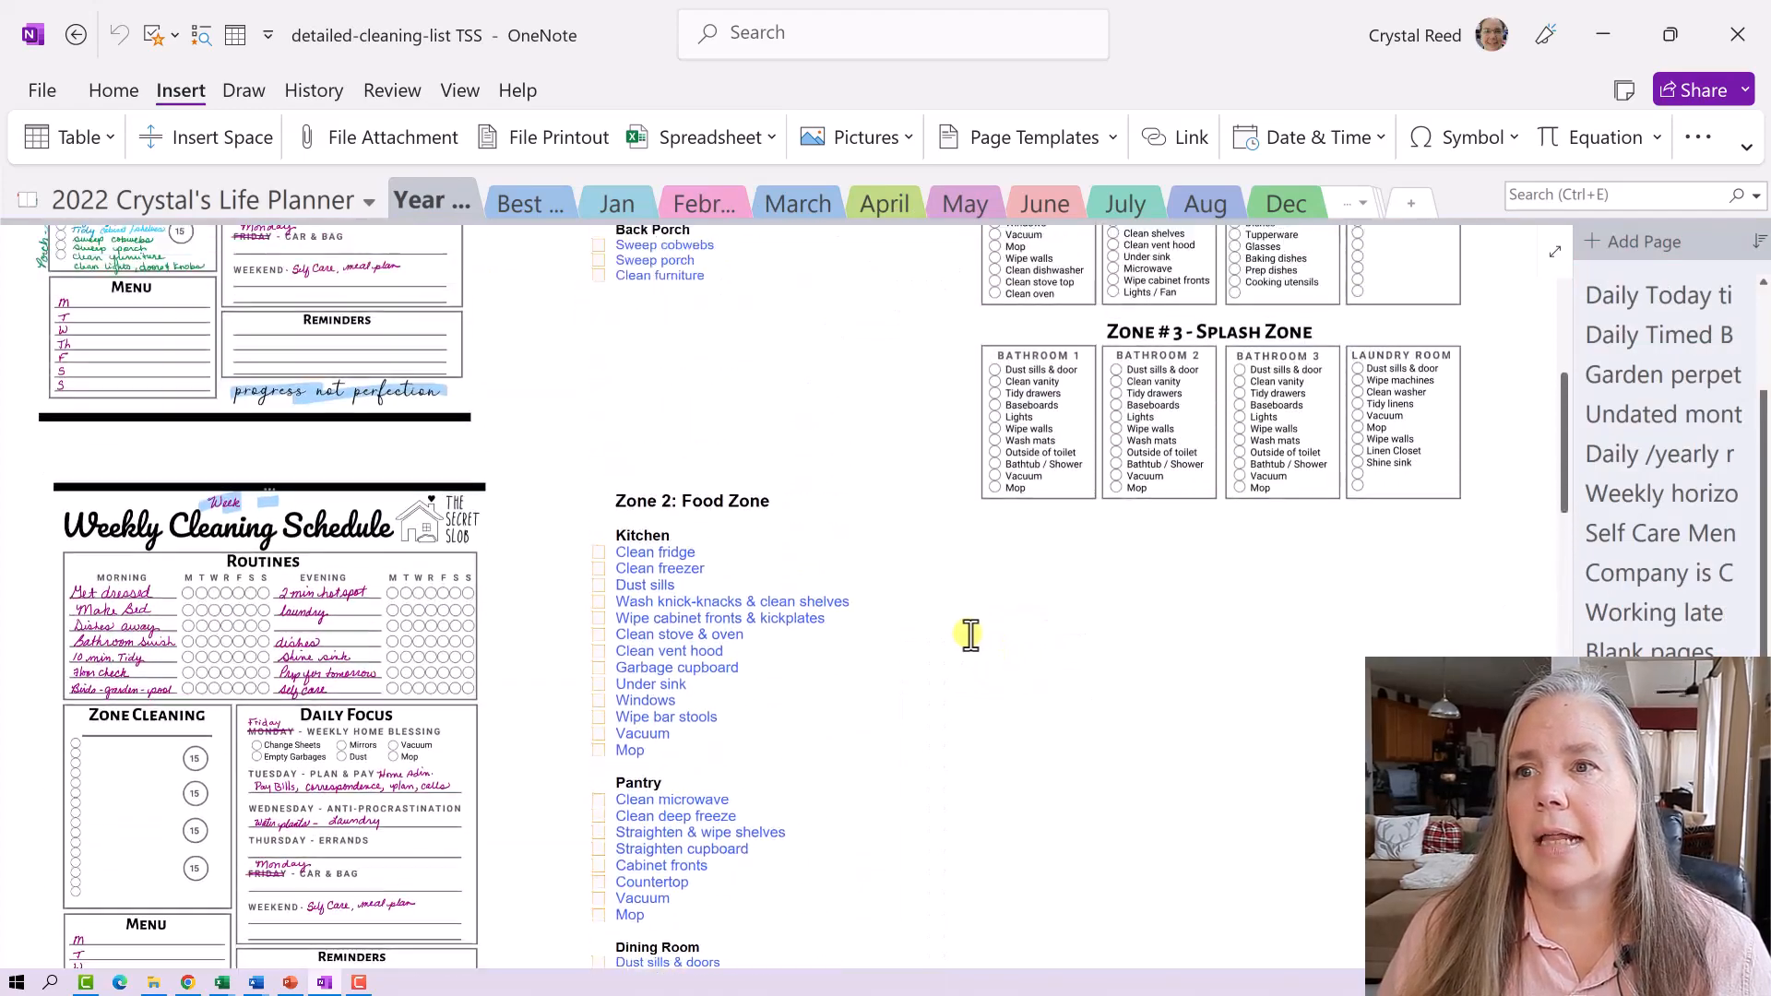
scroll(971, 634, "down", 10)
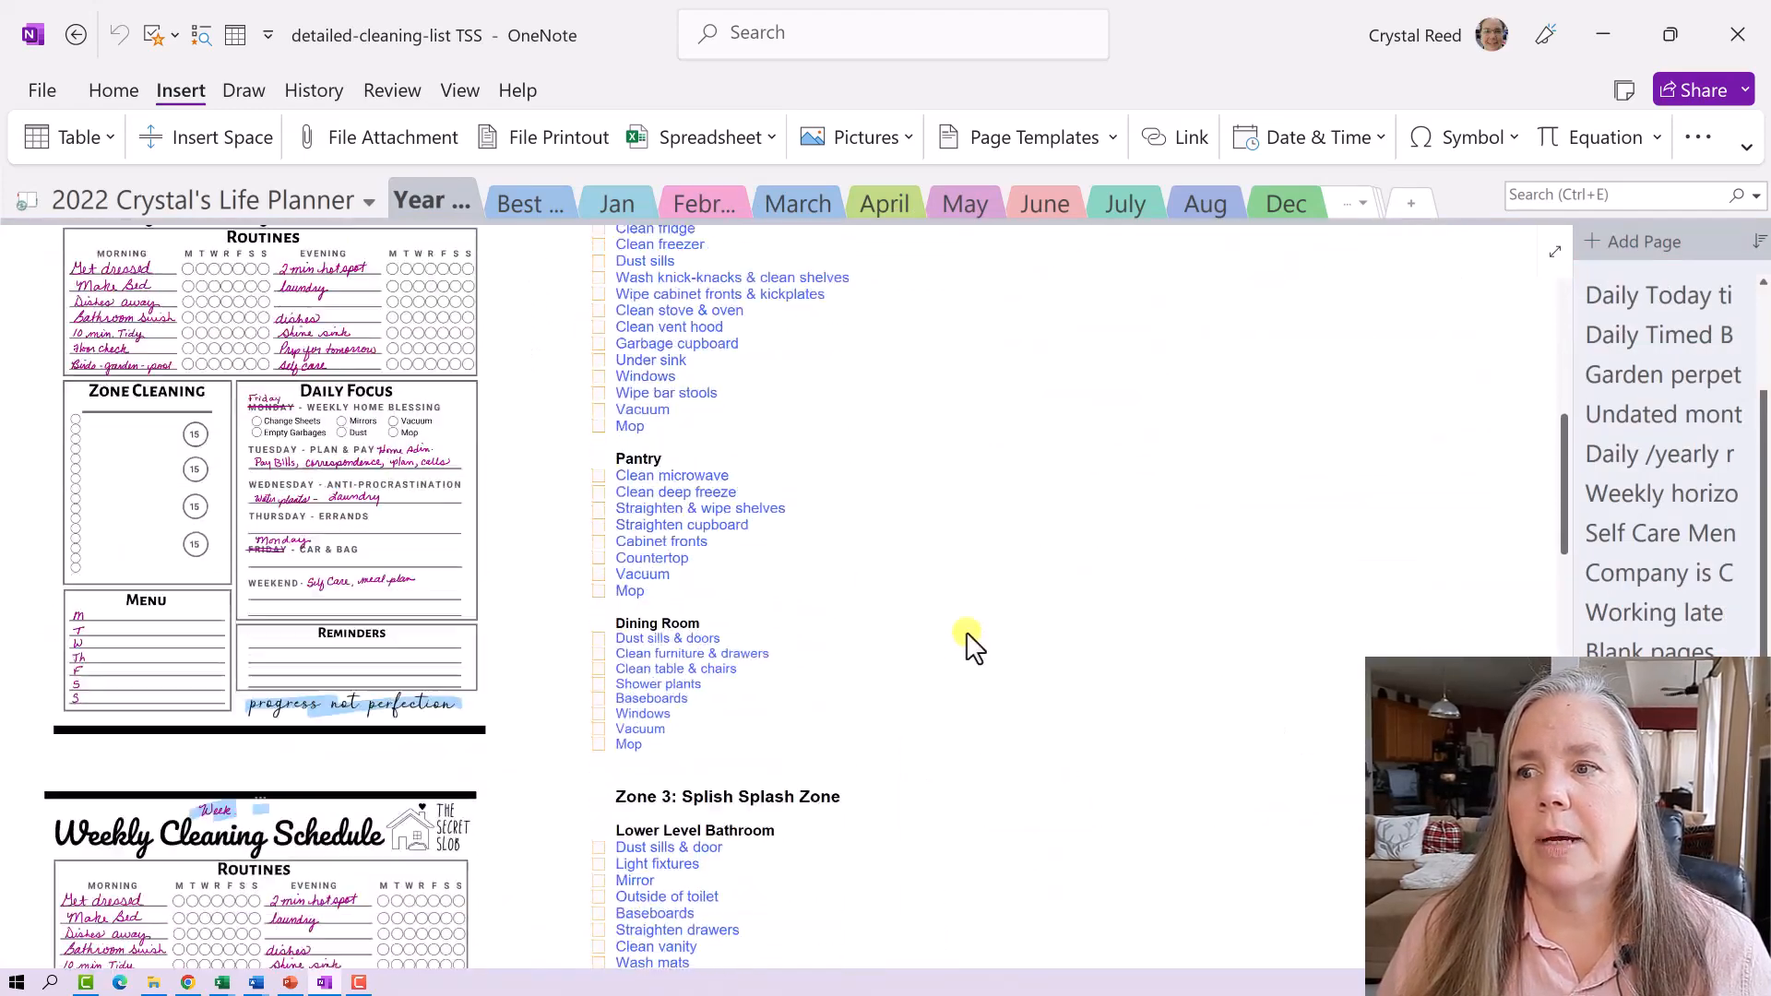
scroll(970, 634, "down", 2)
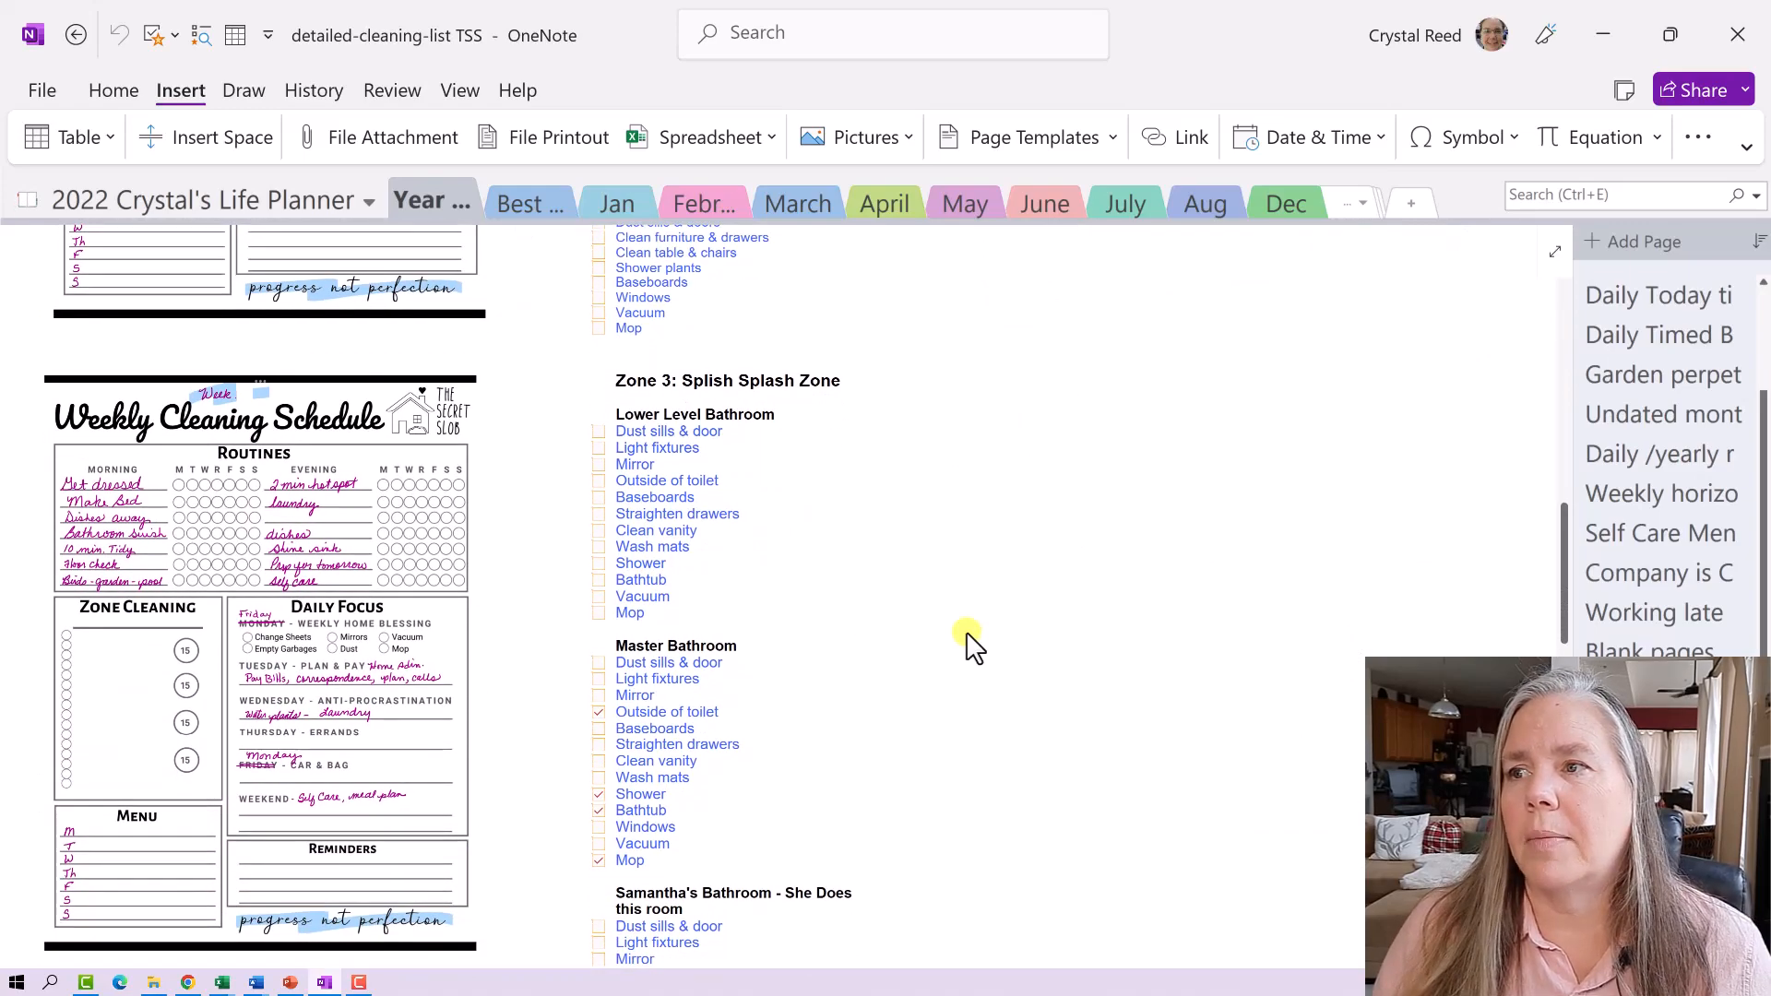
scroll(971, 641, "up", 10)
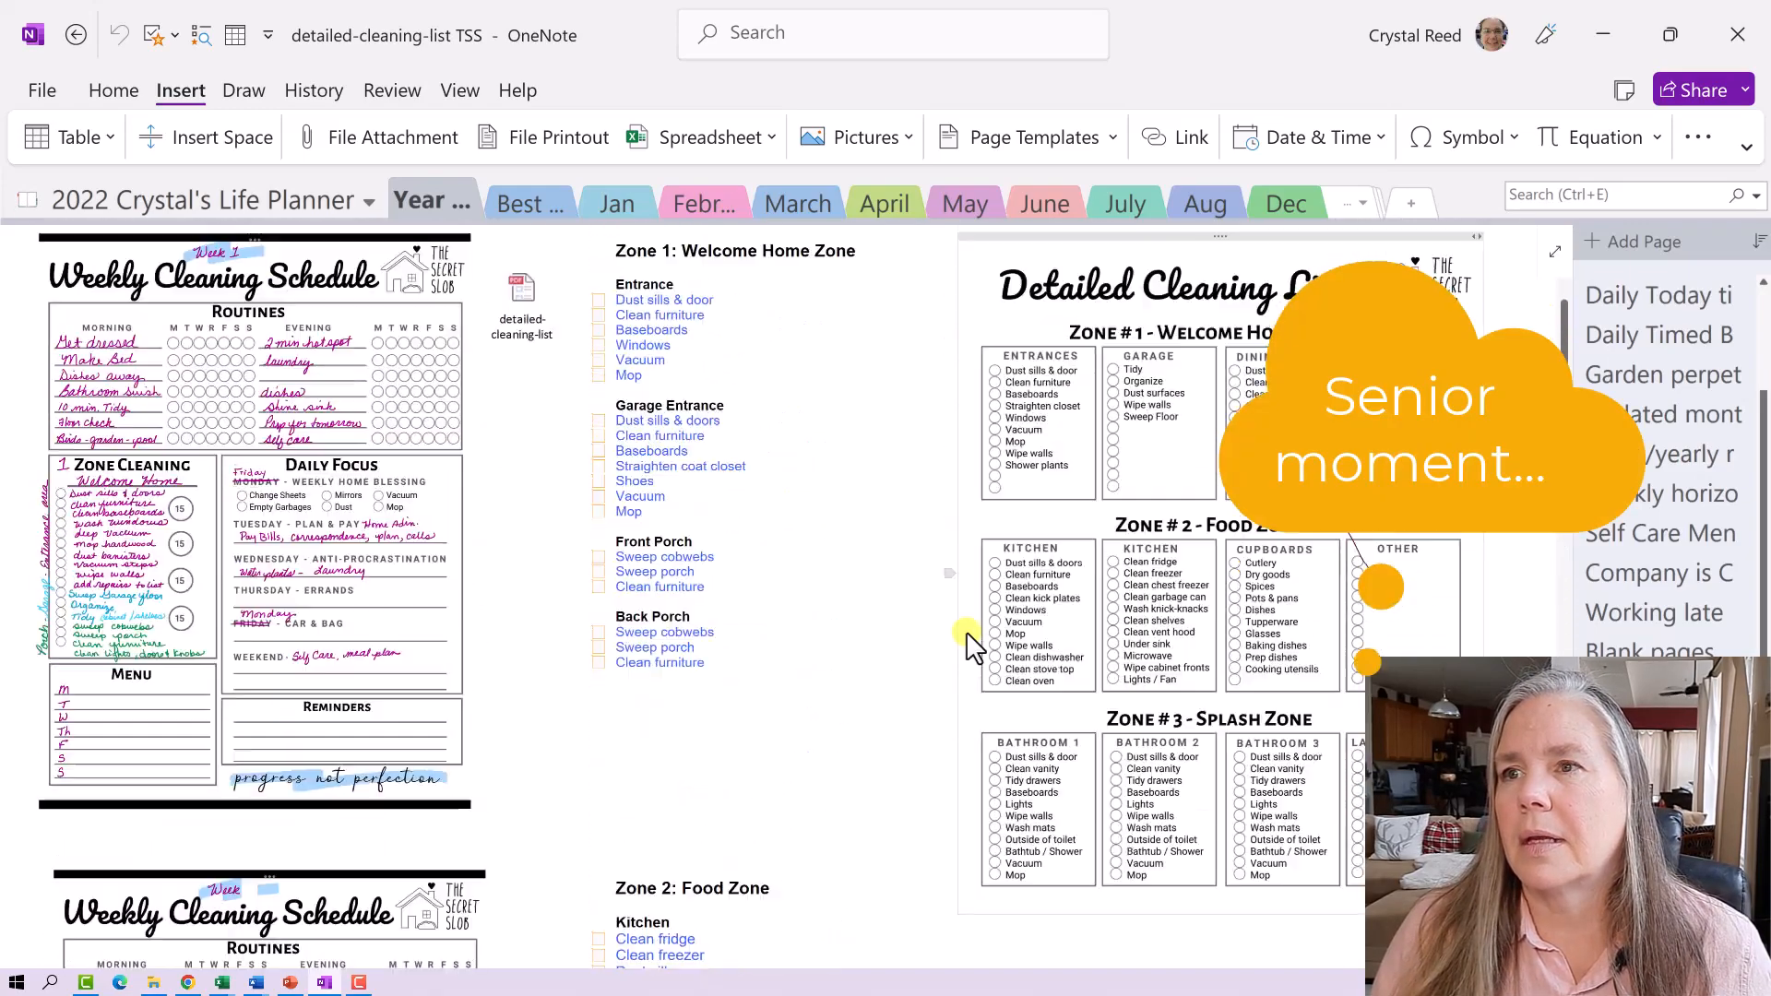
scroll(970, 641, "up", 1)
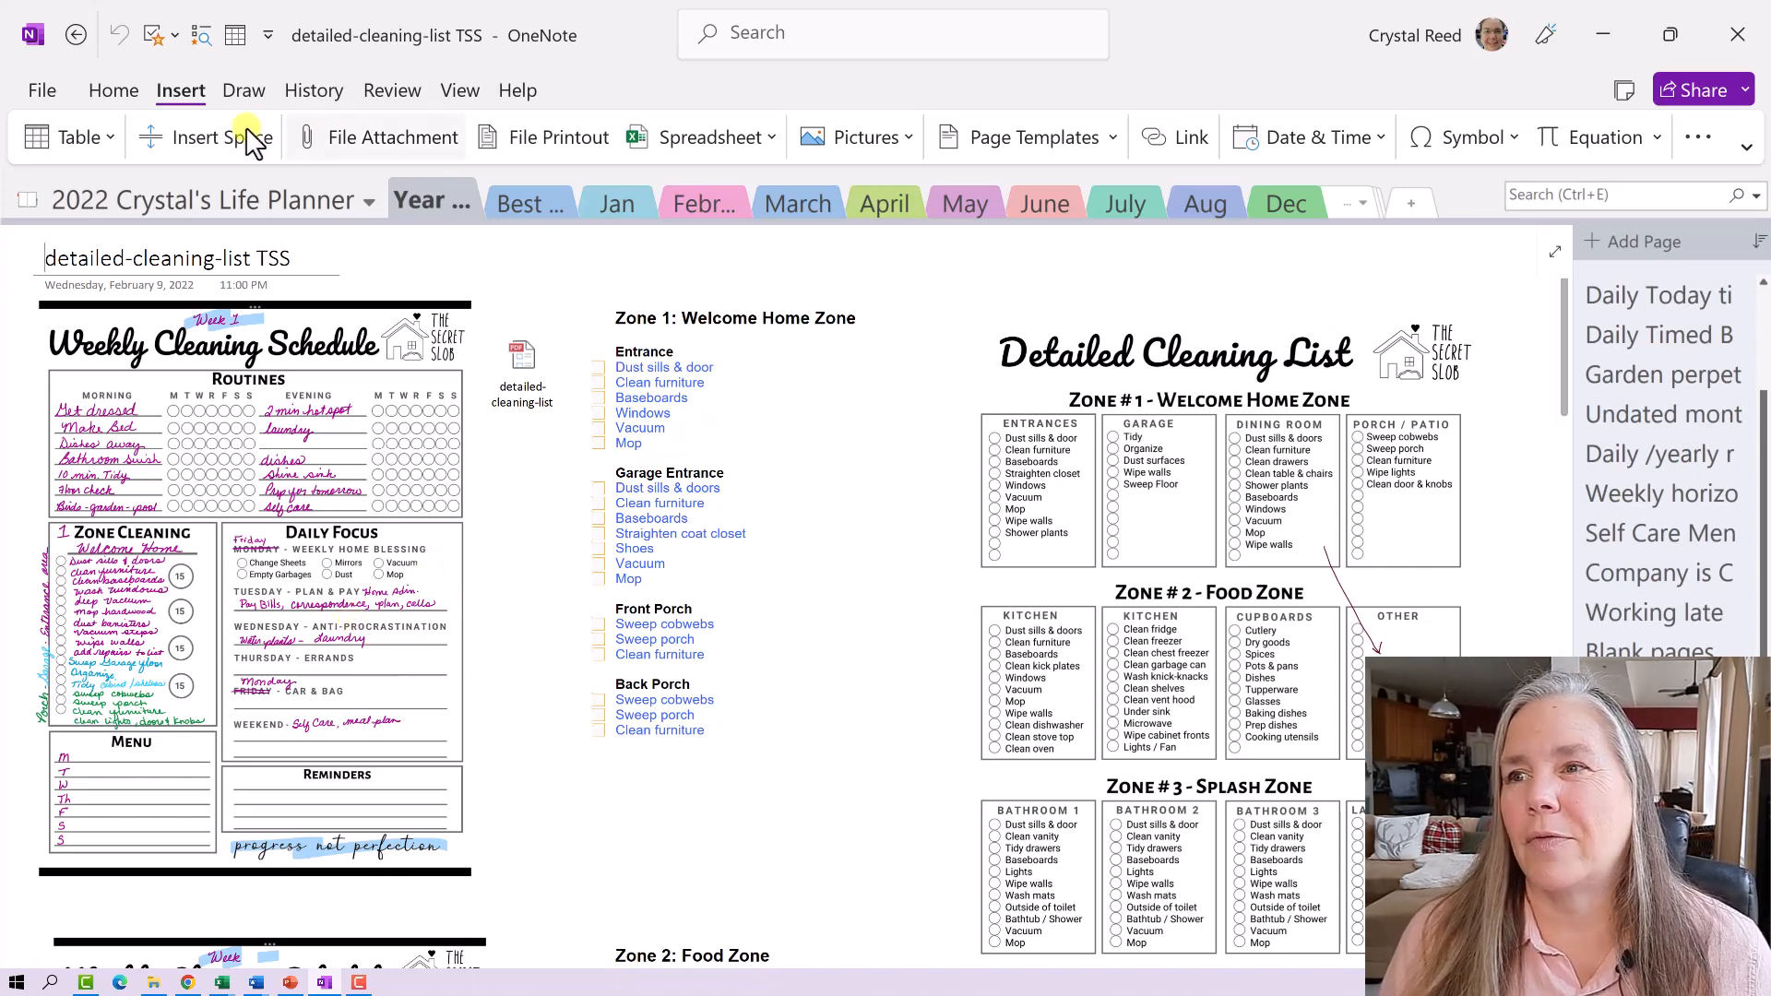
left_click(80, 28)
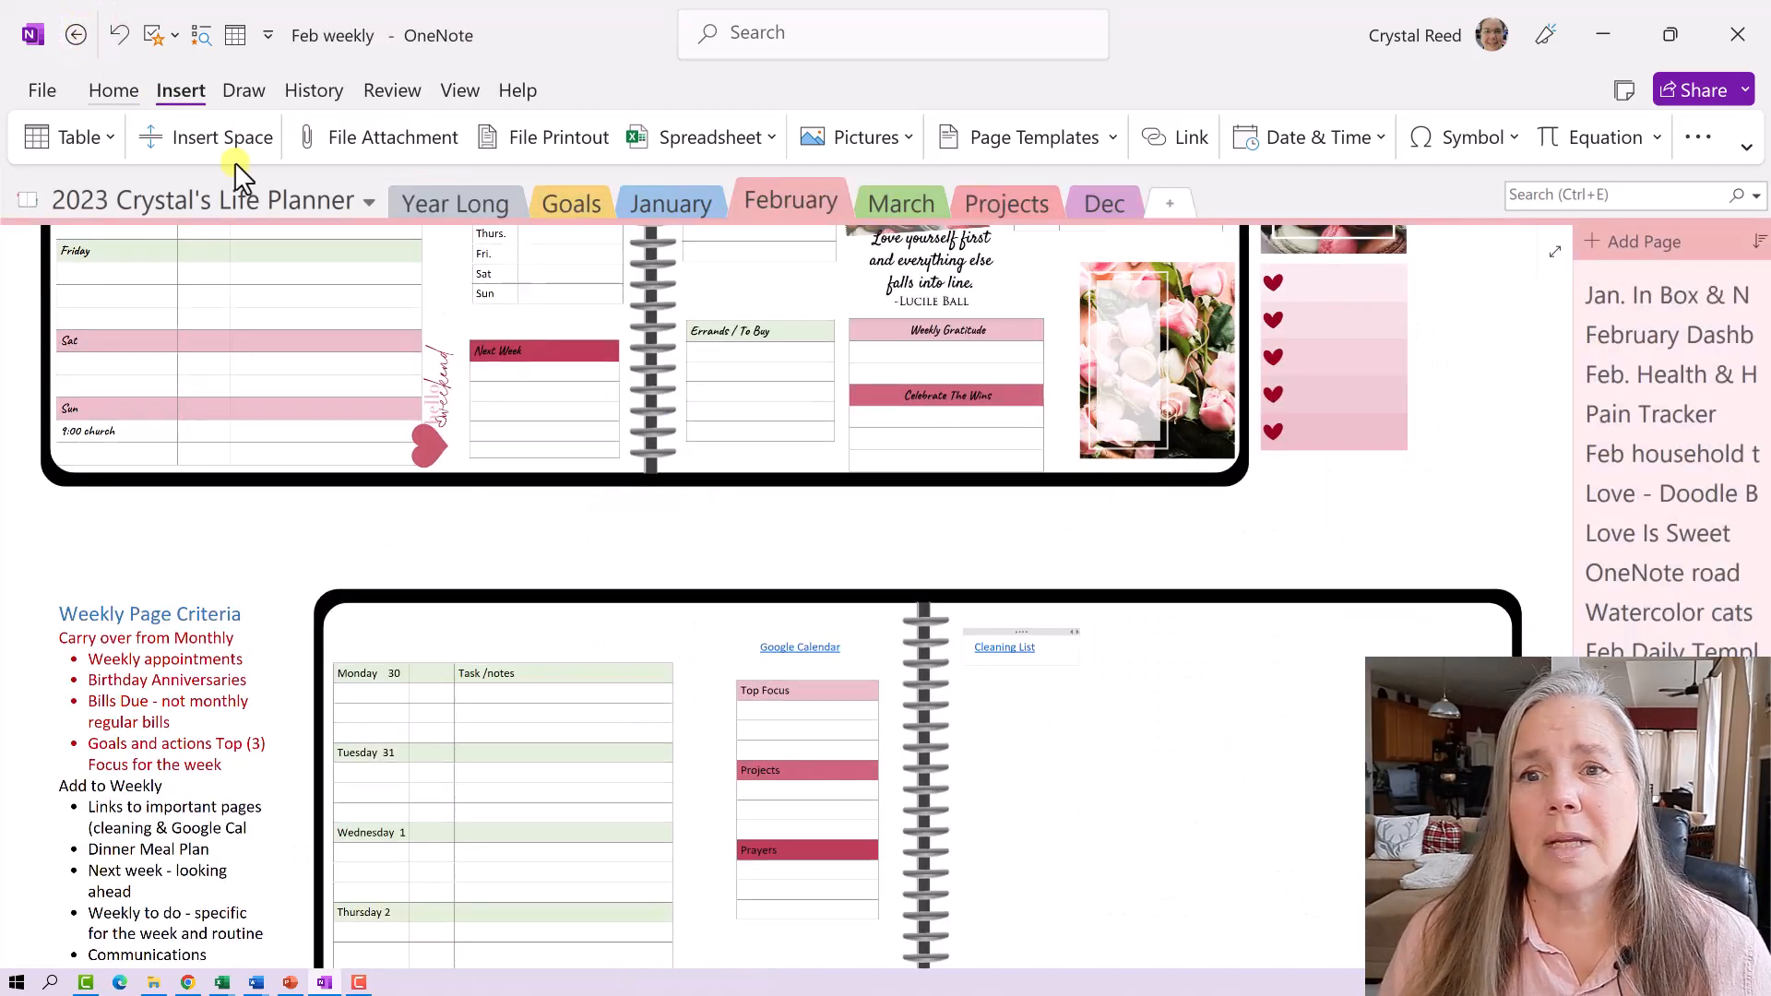
- Add an empty column beside Cleaning List and open the Link dialog for a second link
scroll(774, 525, "down", 2)
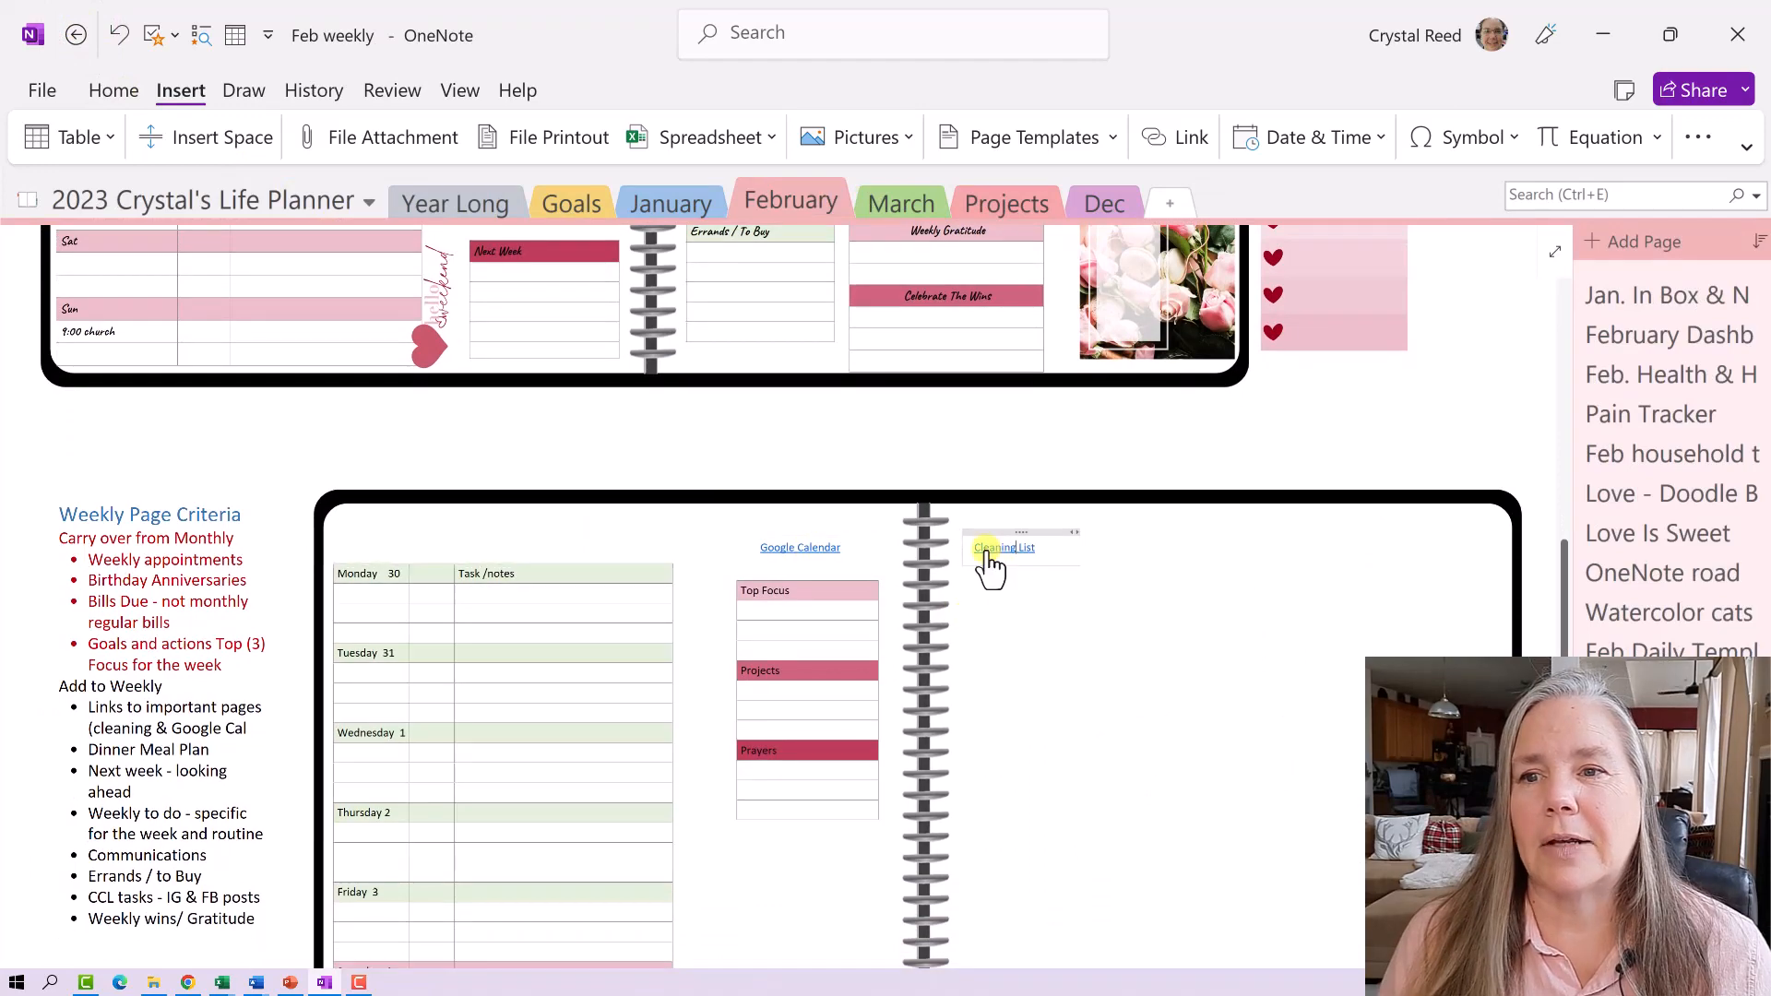
scroll(1067, 562, "up", 3)
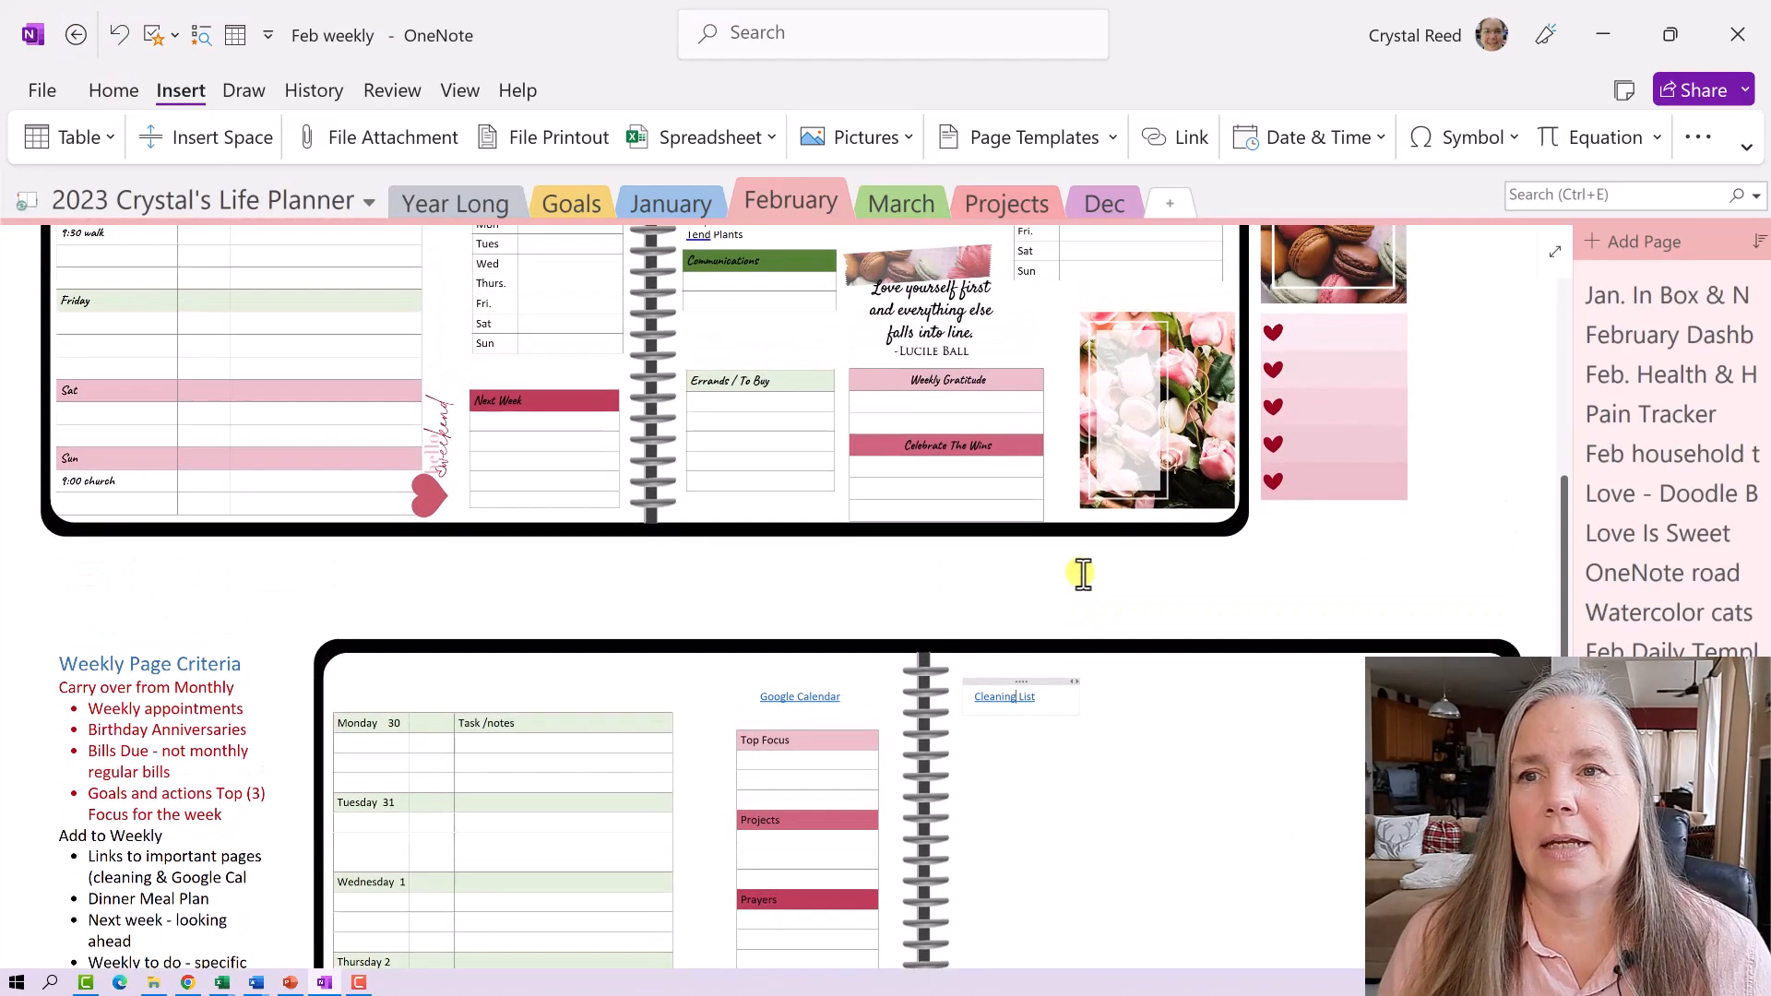
scroll(1079, 574, "up", 9)
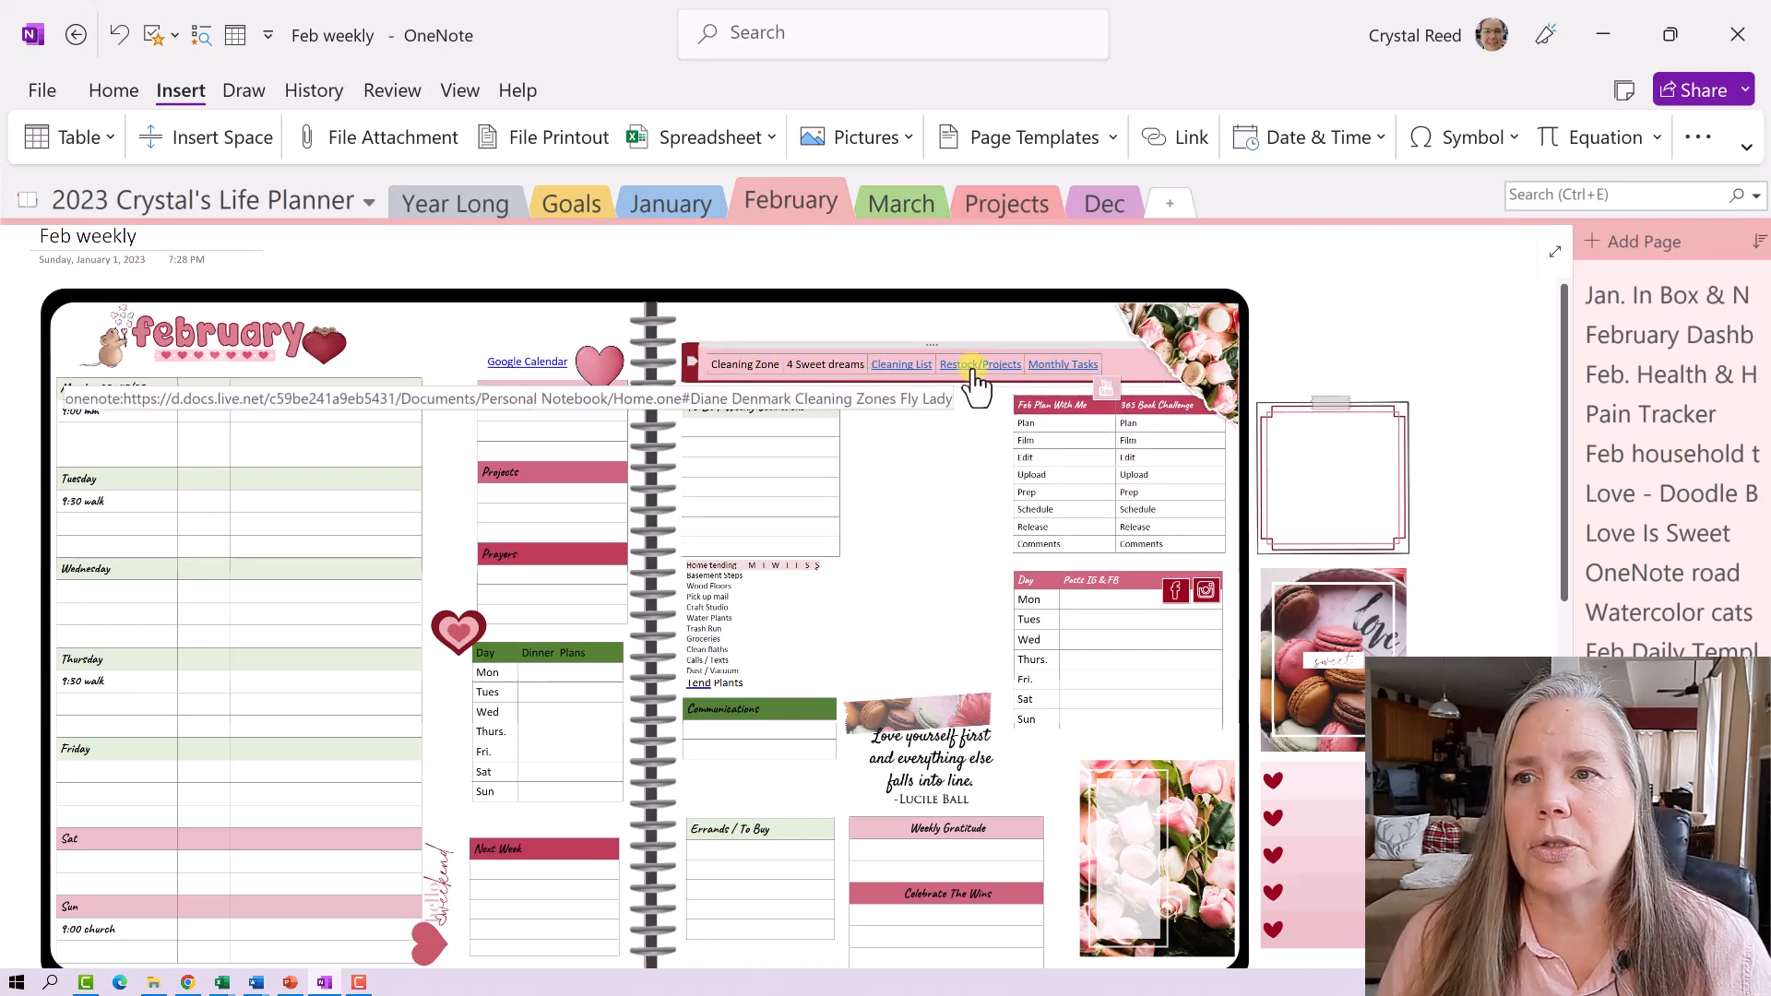
scroll(951, 591, "down", 5)
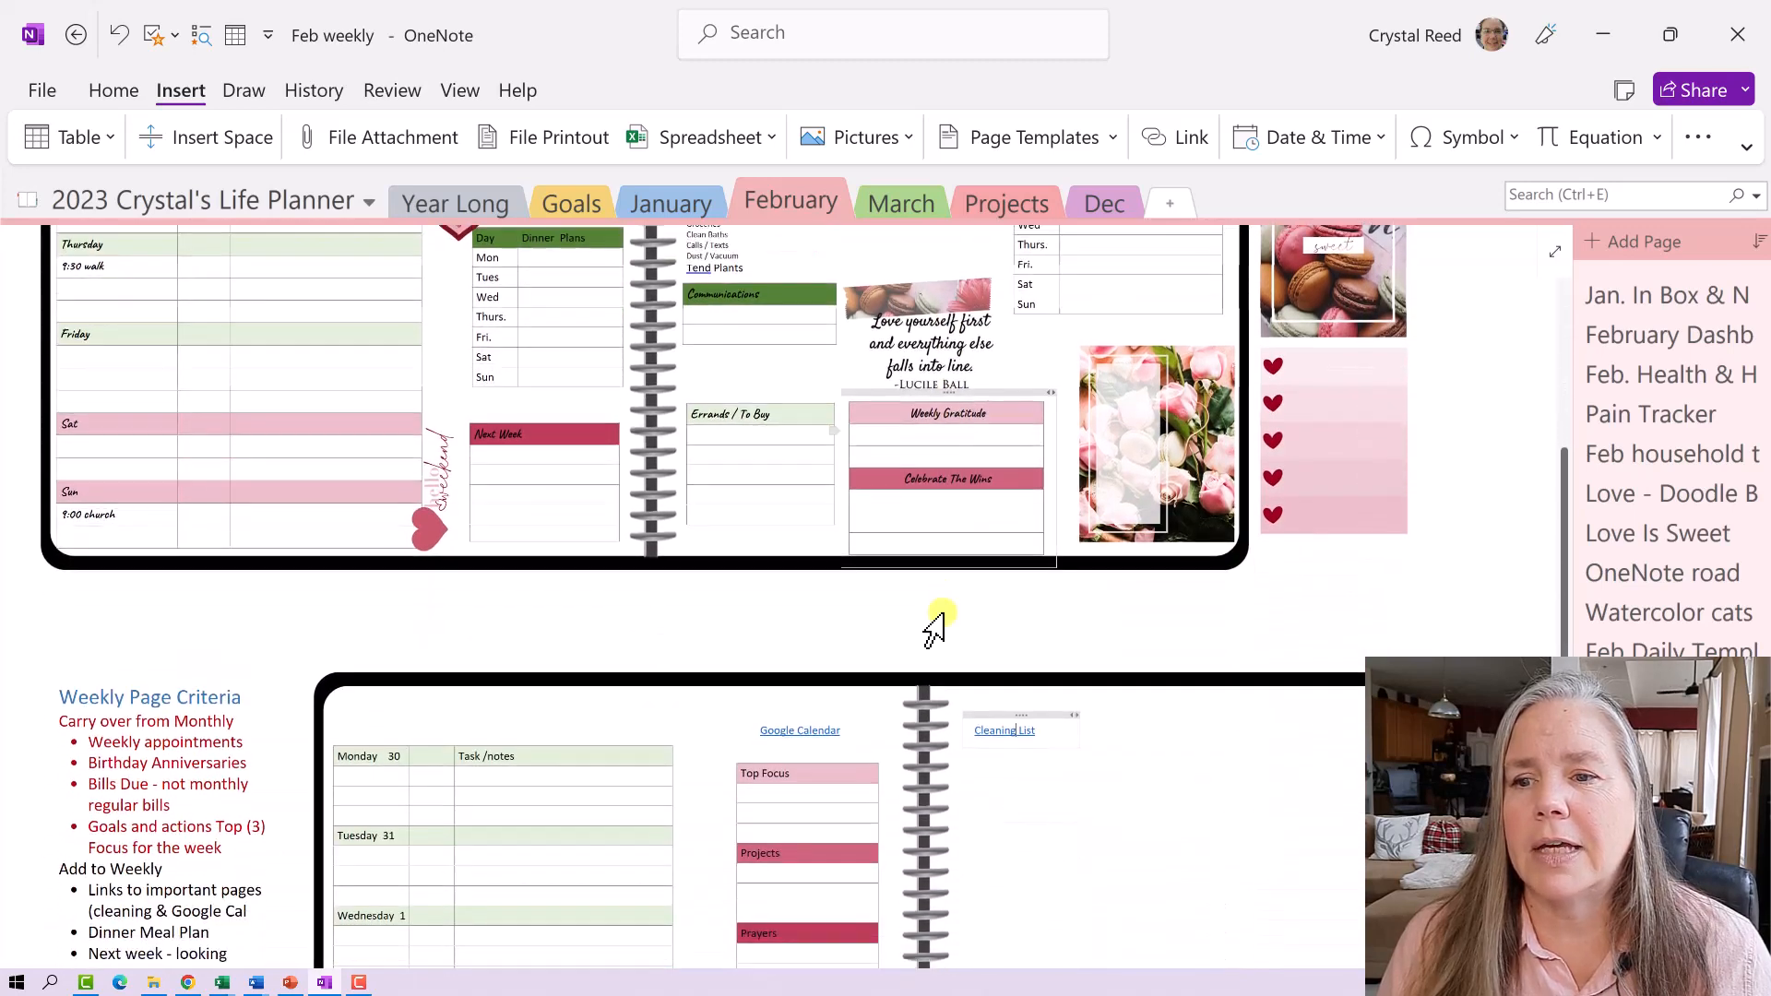
left_click(1061, 703)
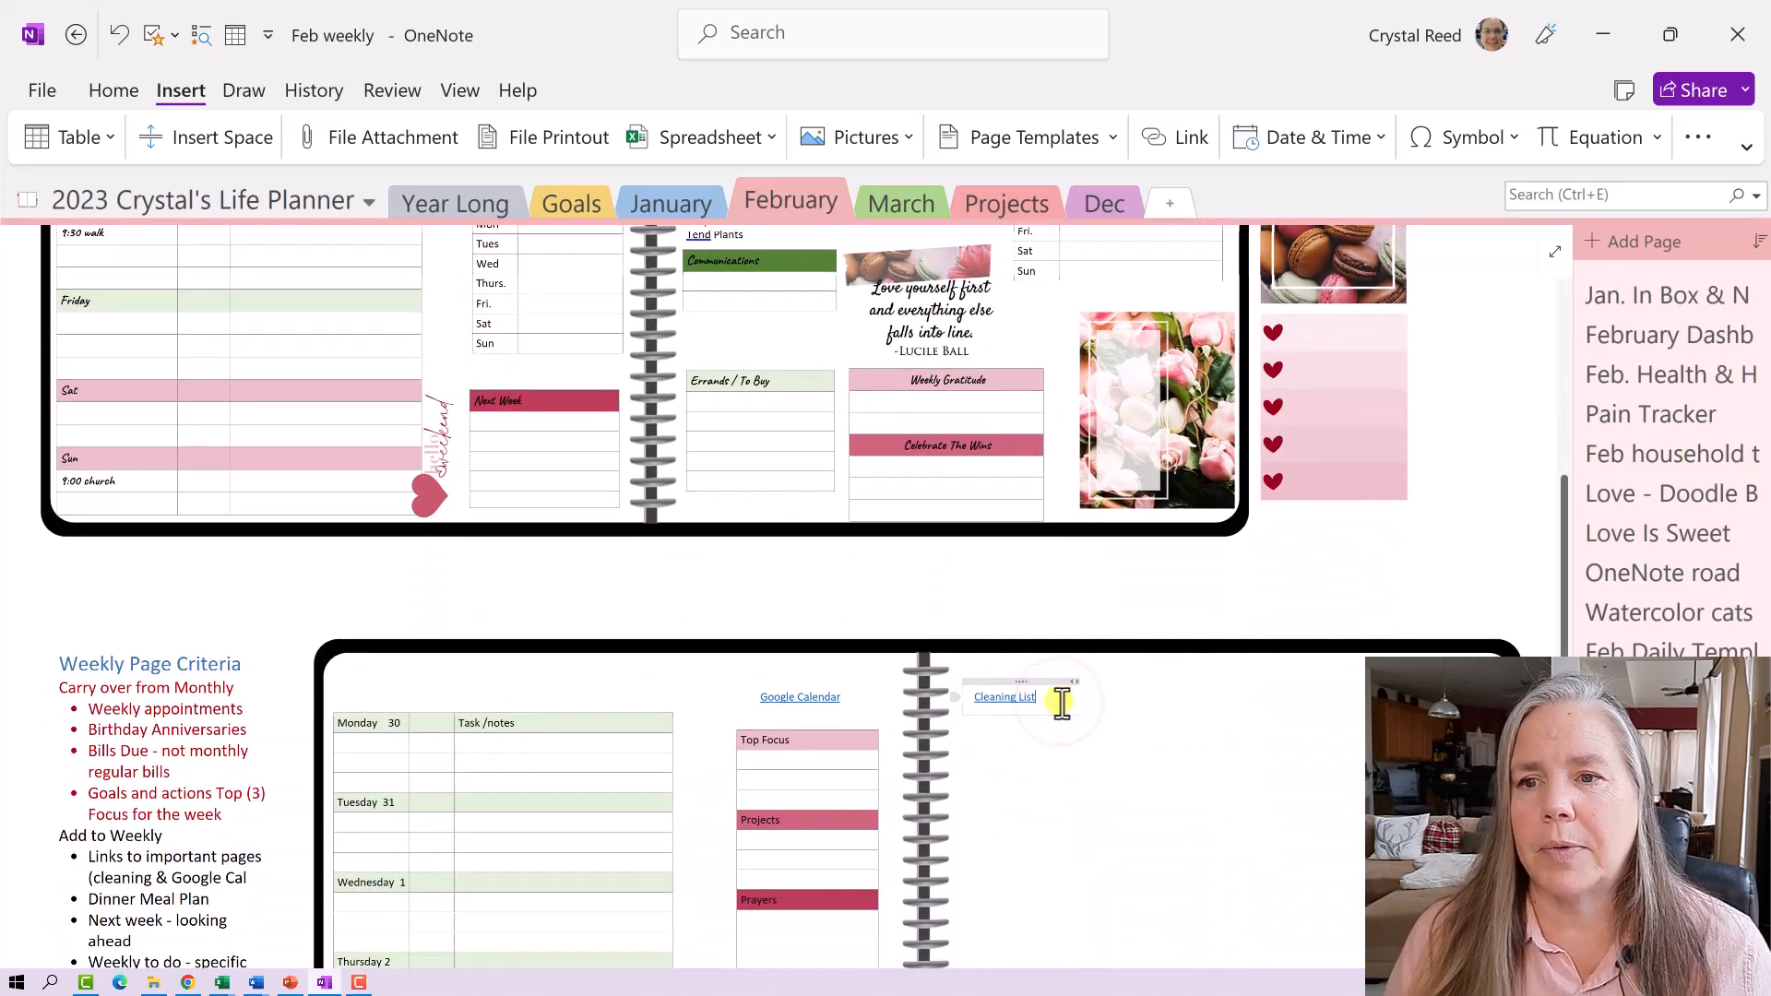
key("Tab")
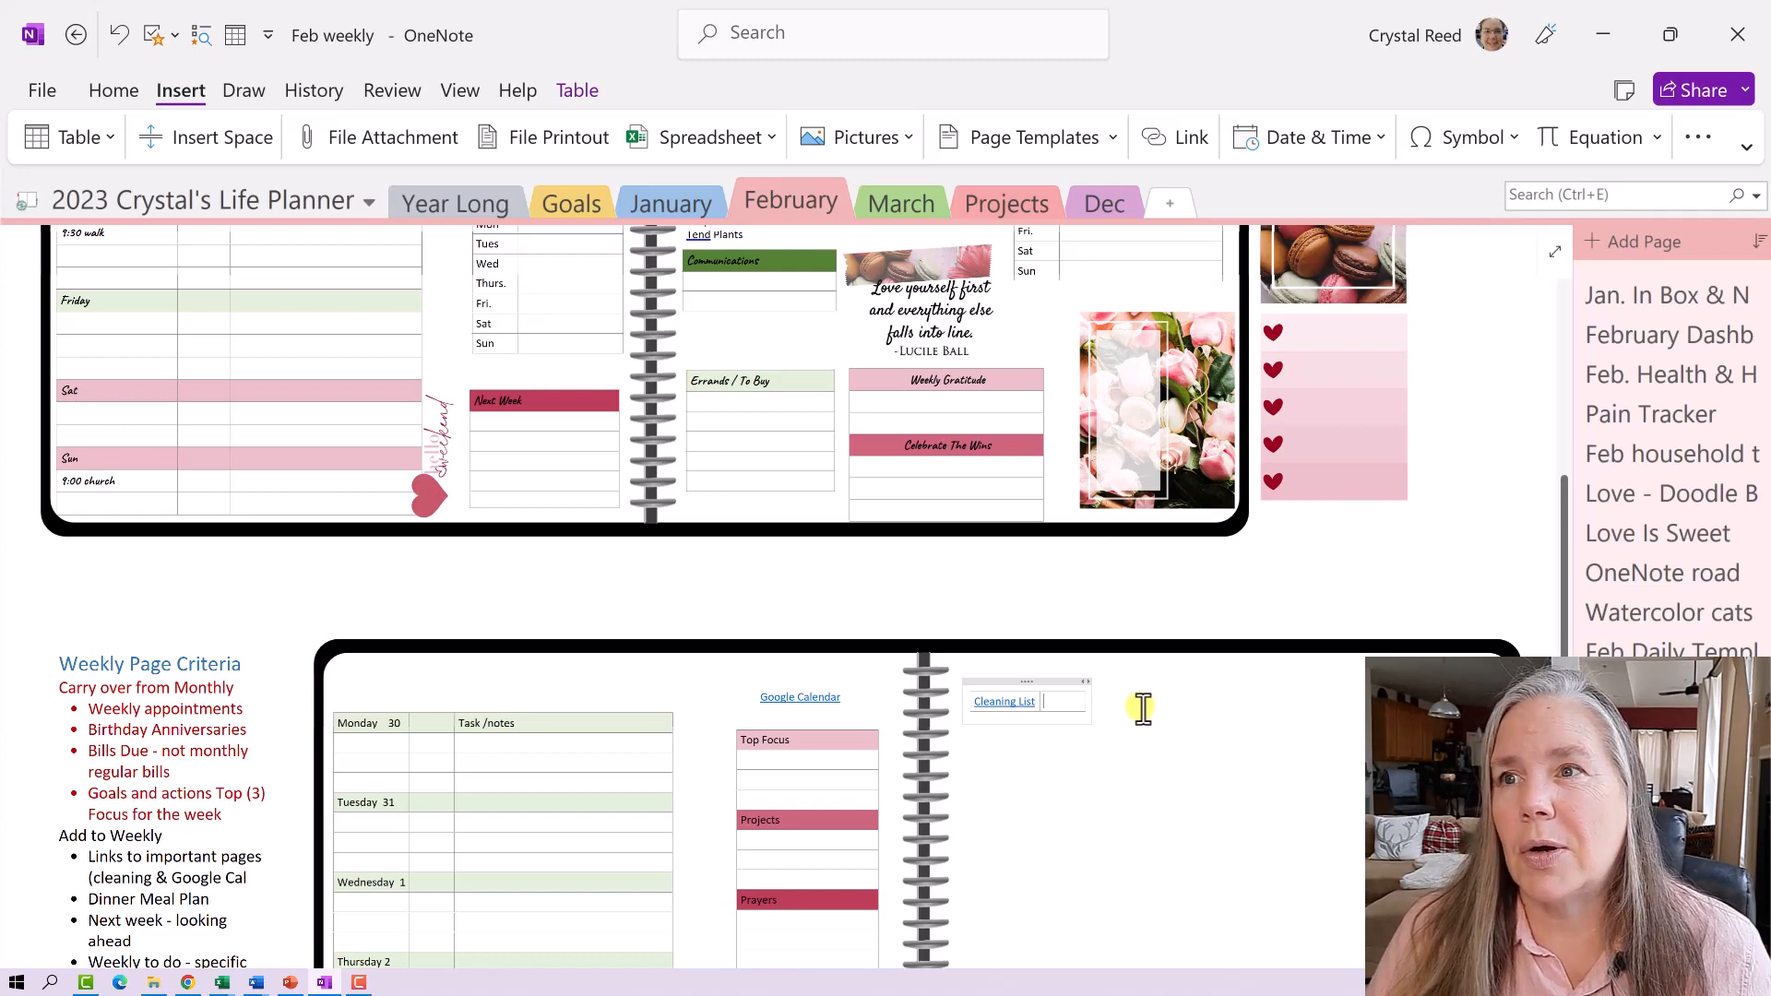
left_click(1186, 138)
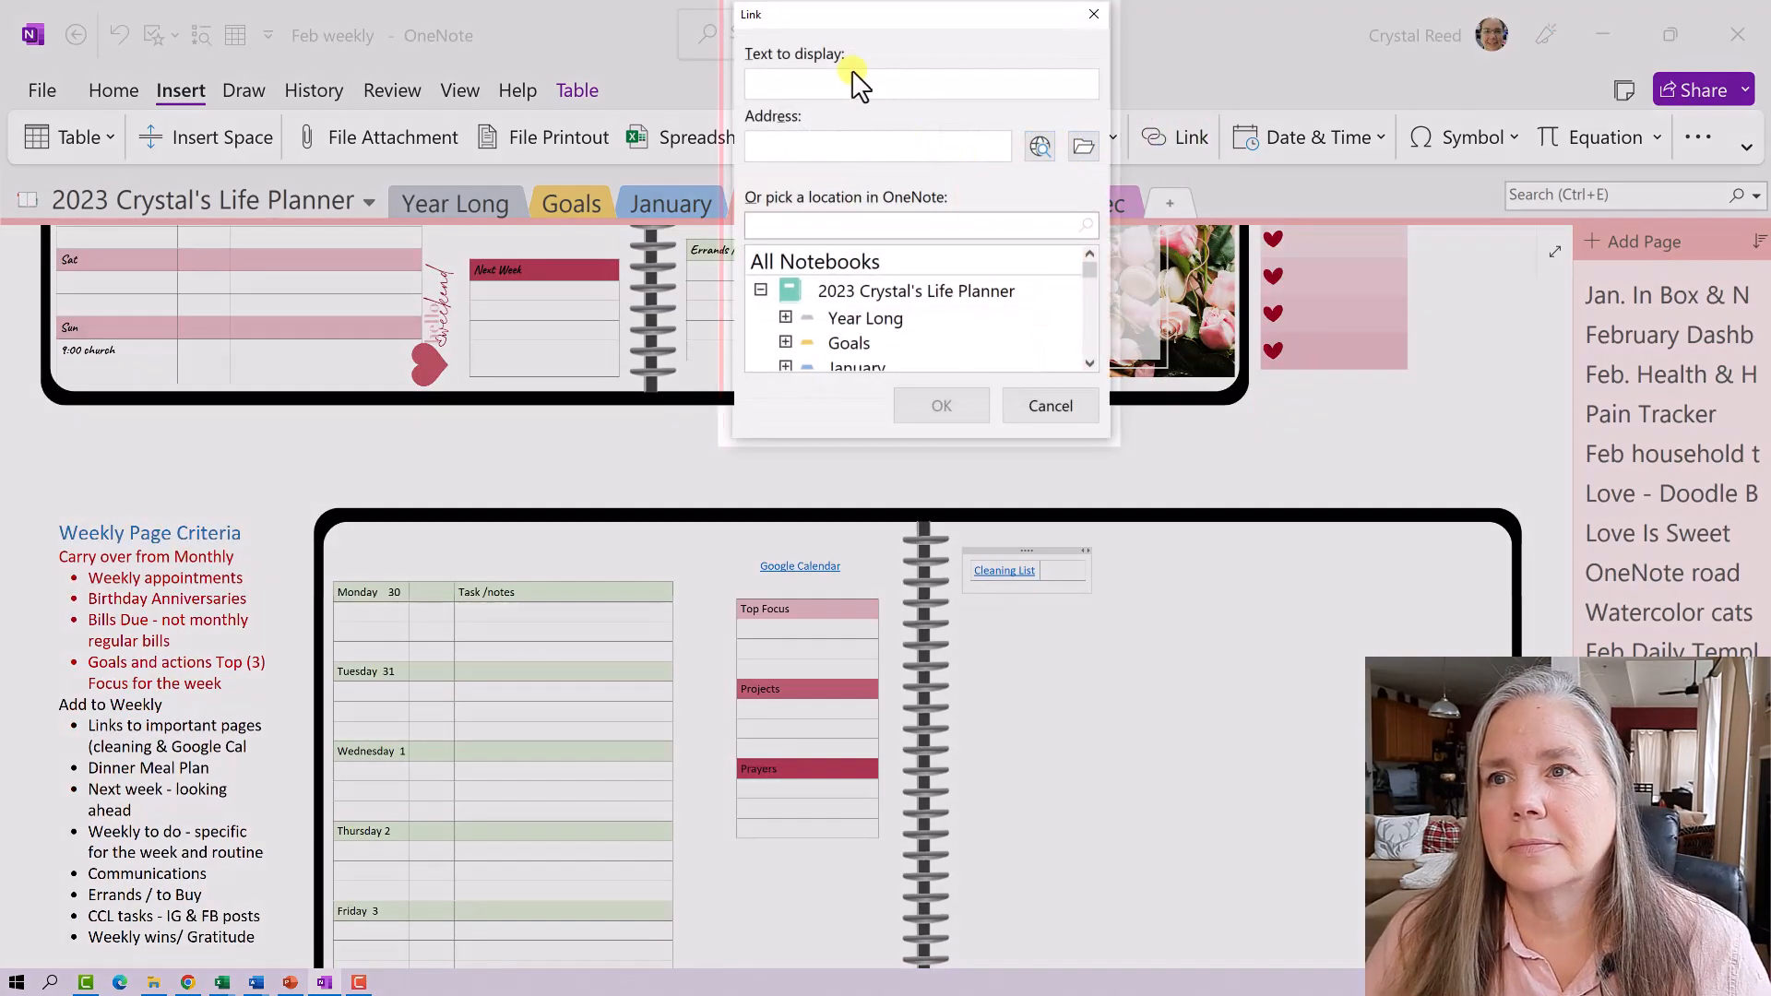
left_click(850, 78)
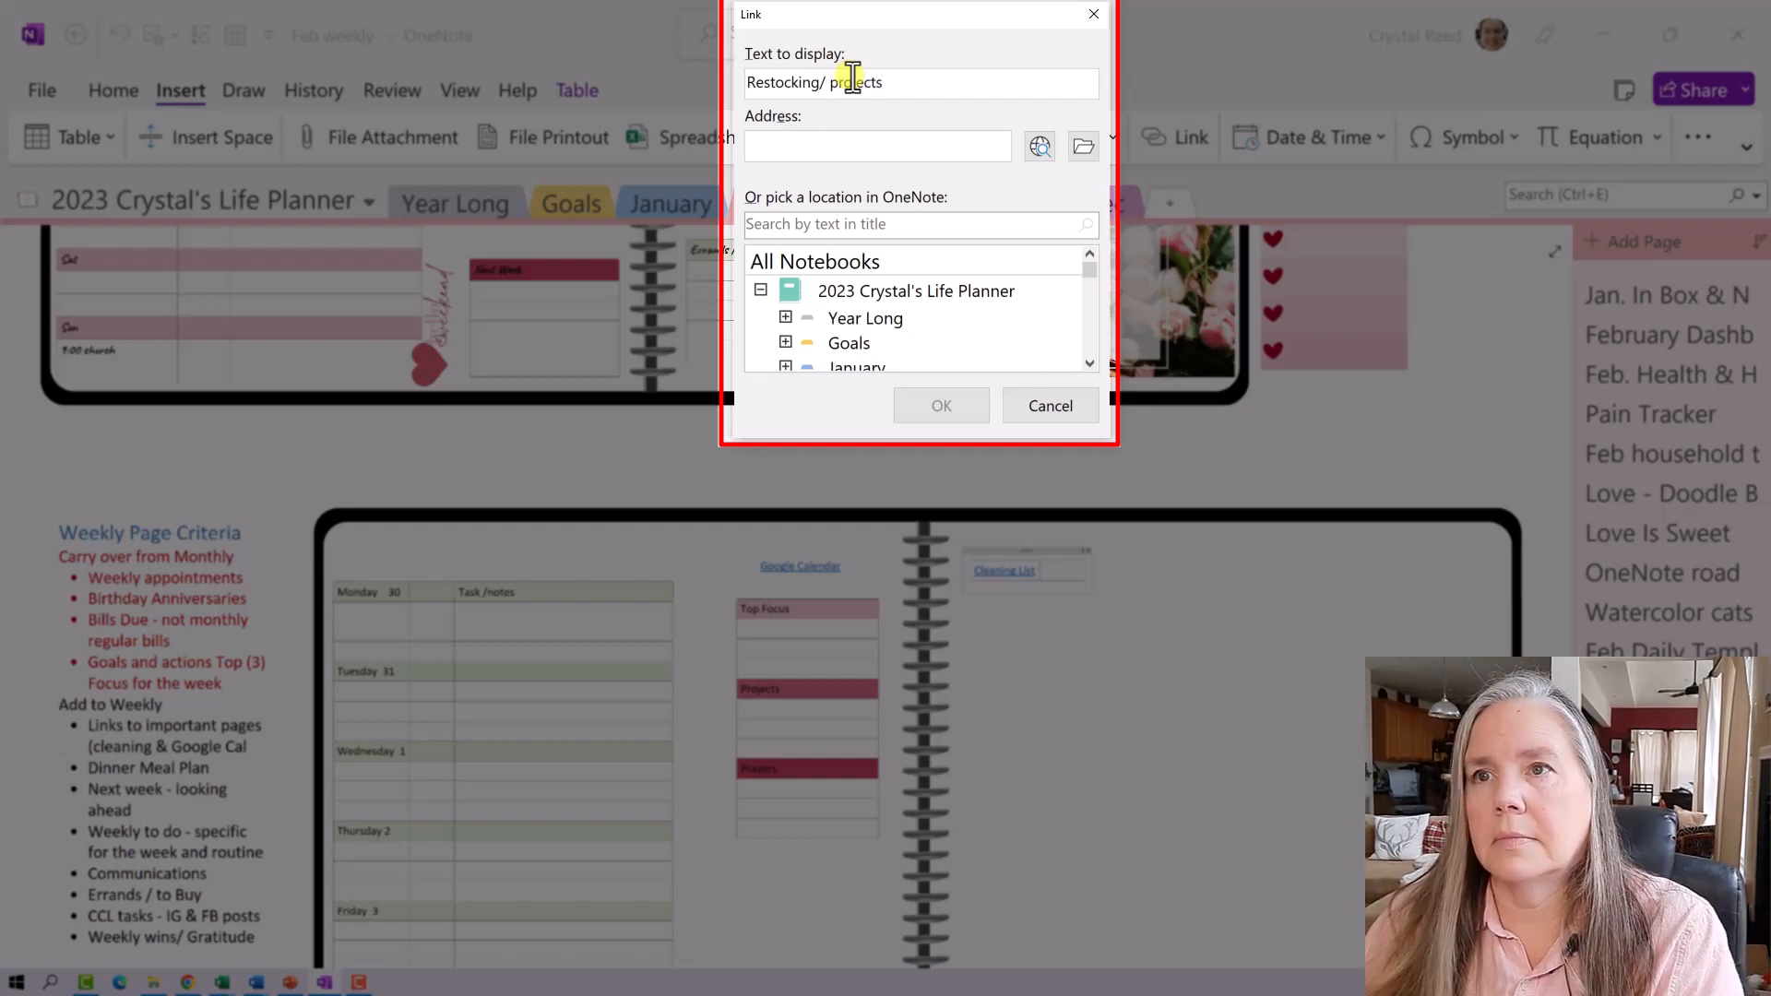
- Collapse the 2023 planner, 2022 planner and Daily Journal 5 years notebooks in the location list
left_click(760, 290)
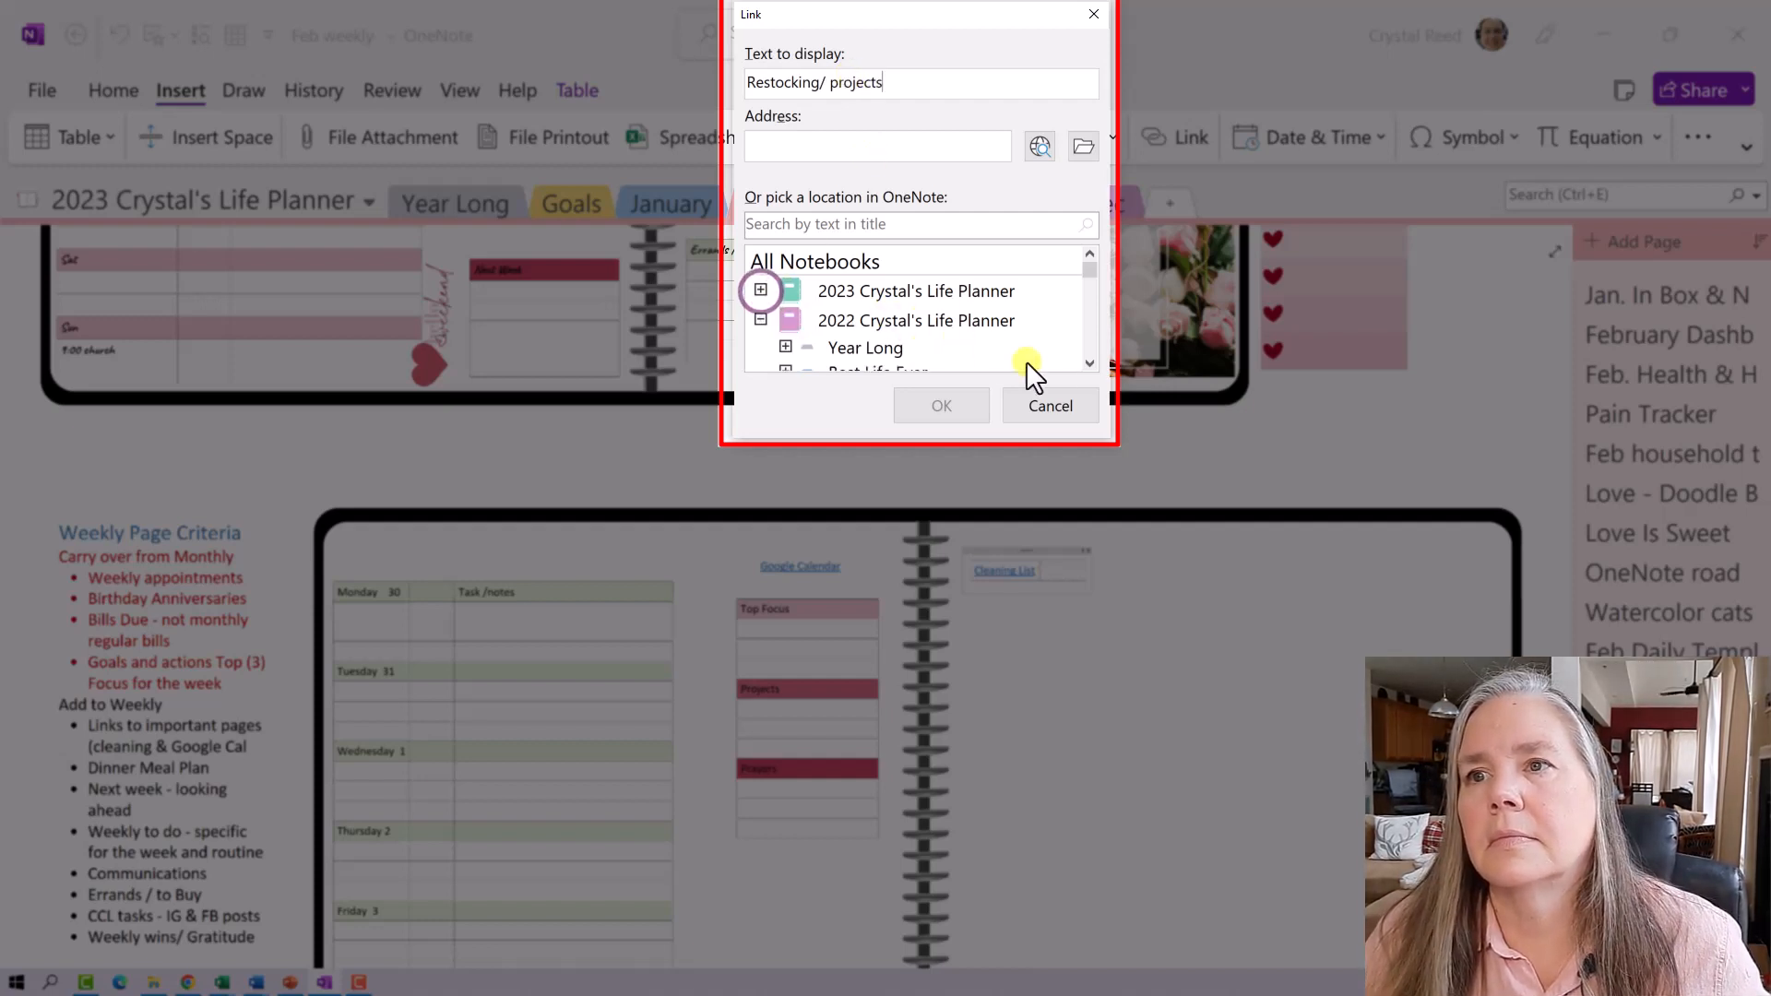
left_click(1088, 361)
left_click(1088, 361)
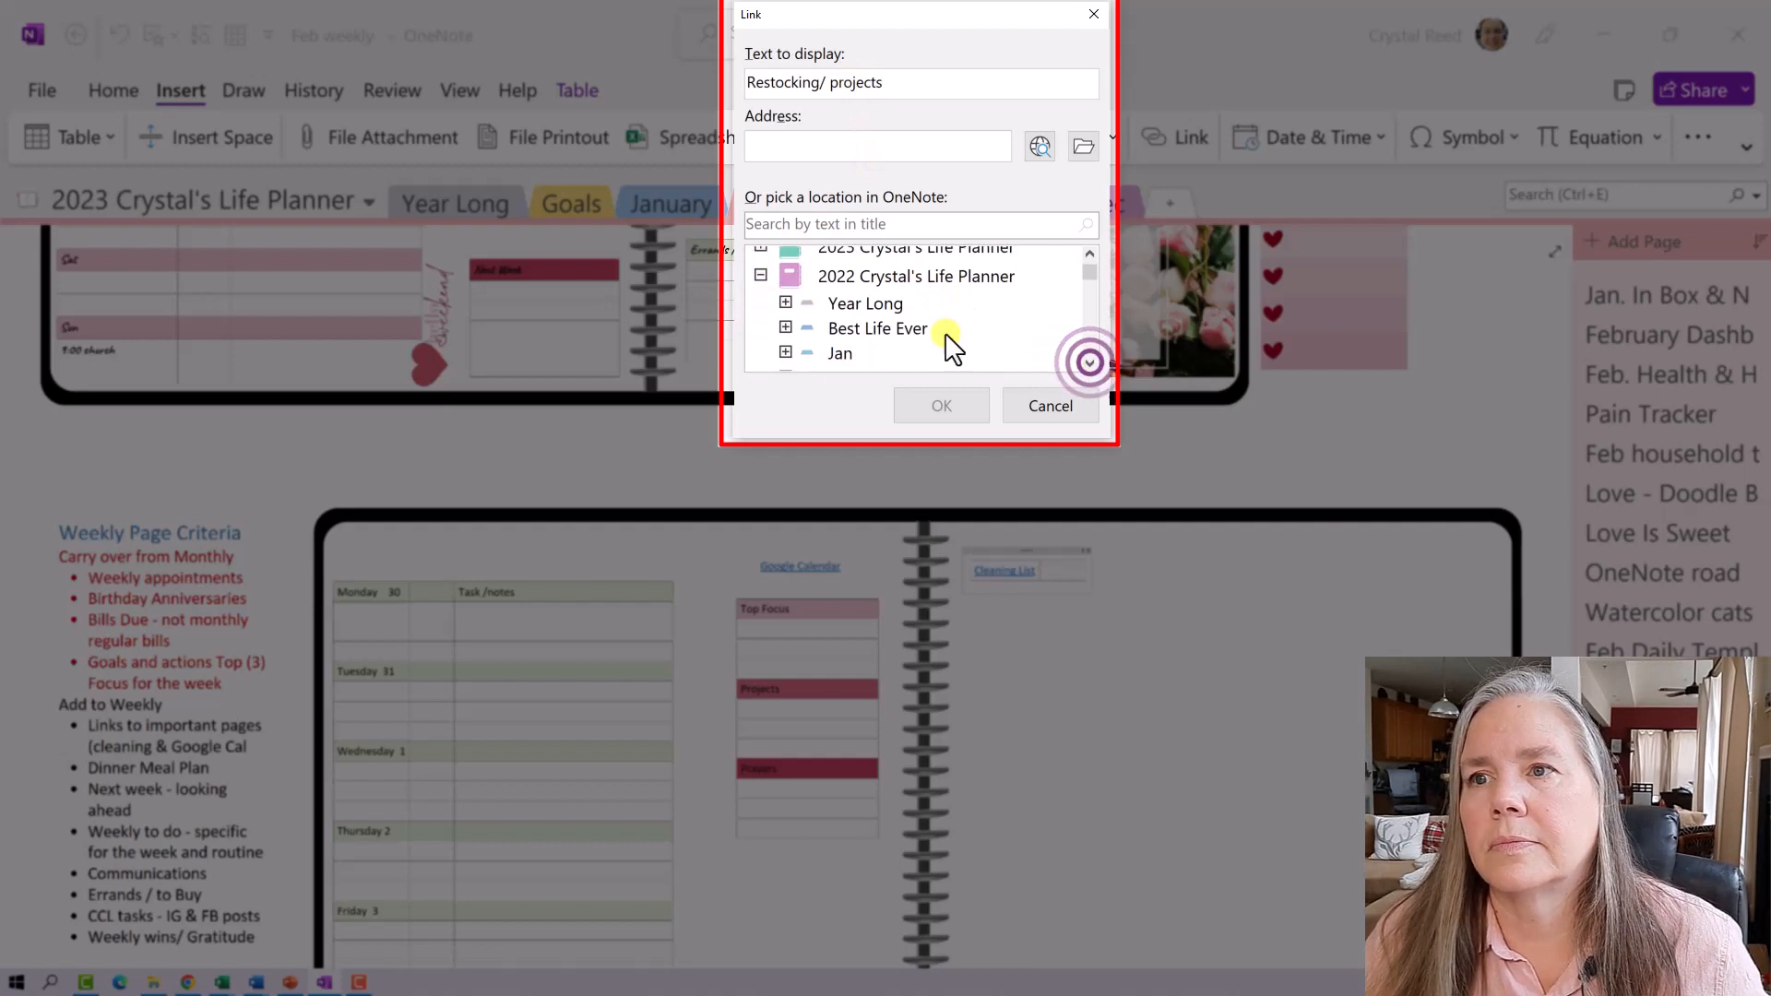
left_click(760, 275)
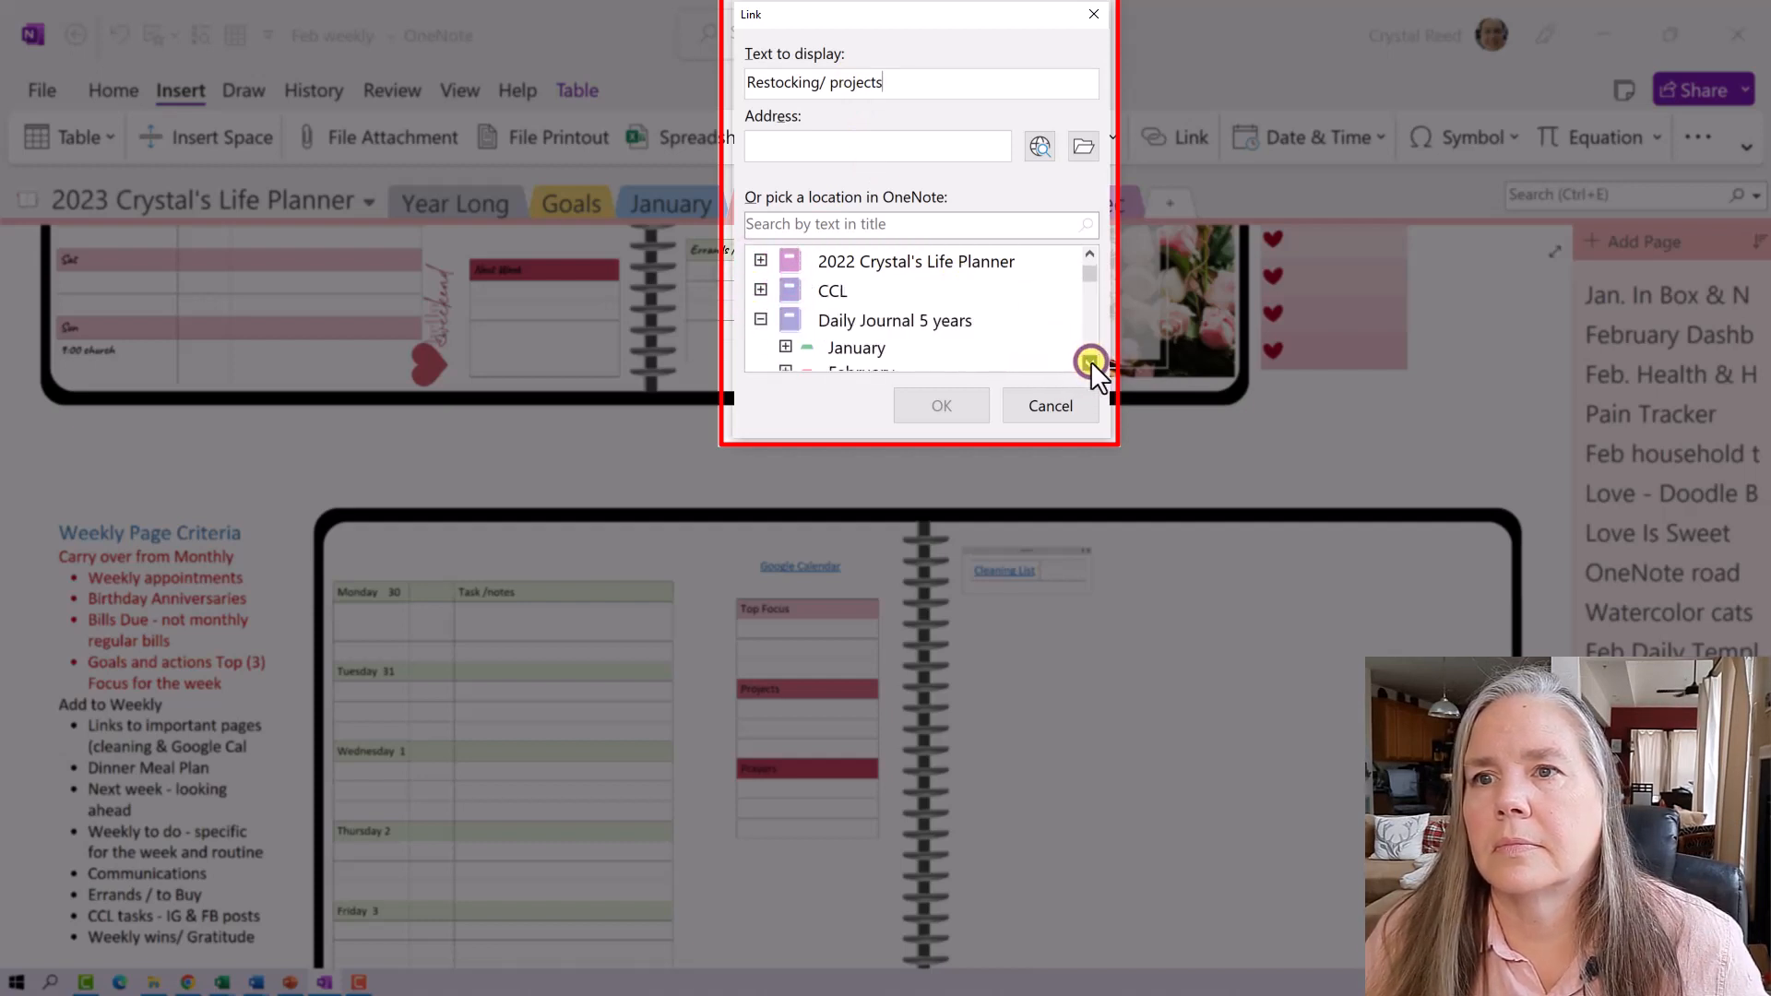
scroll(922, 314, "down", 1)
left_click(759, 260)
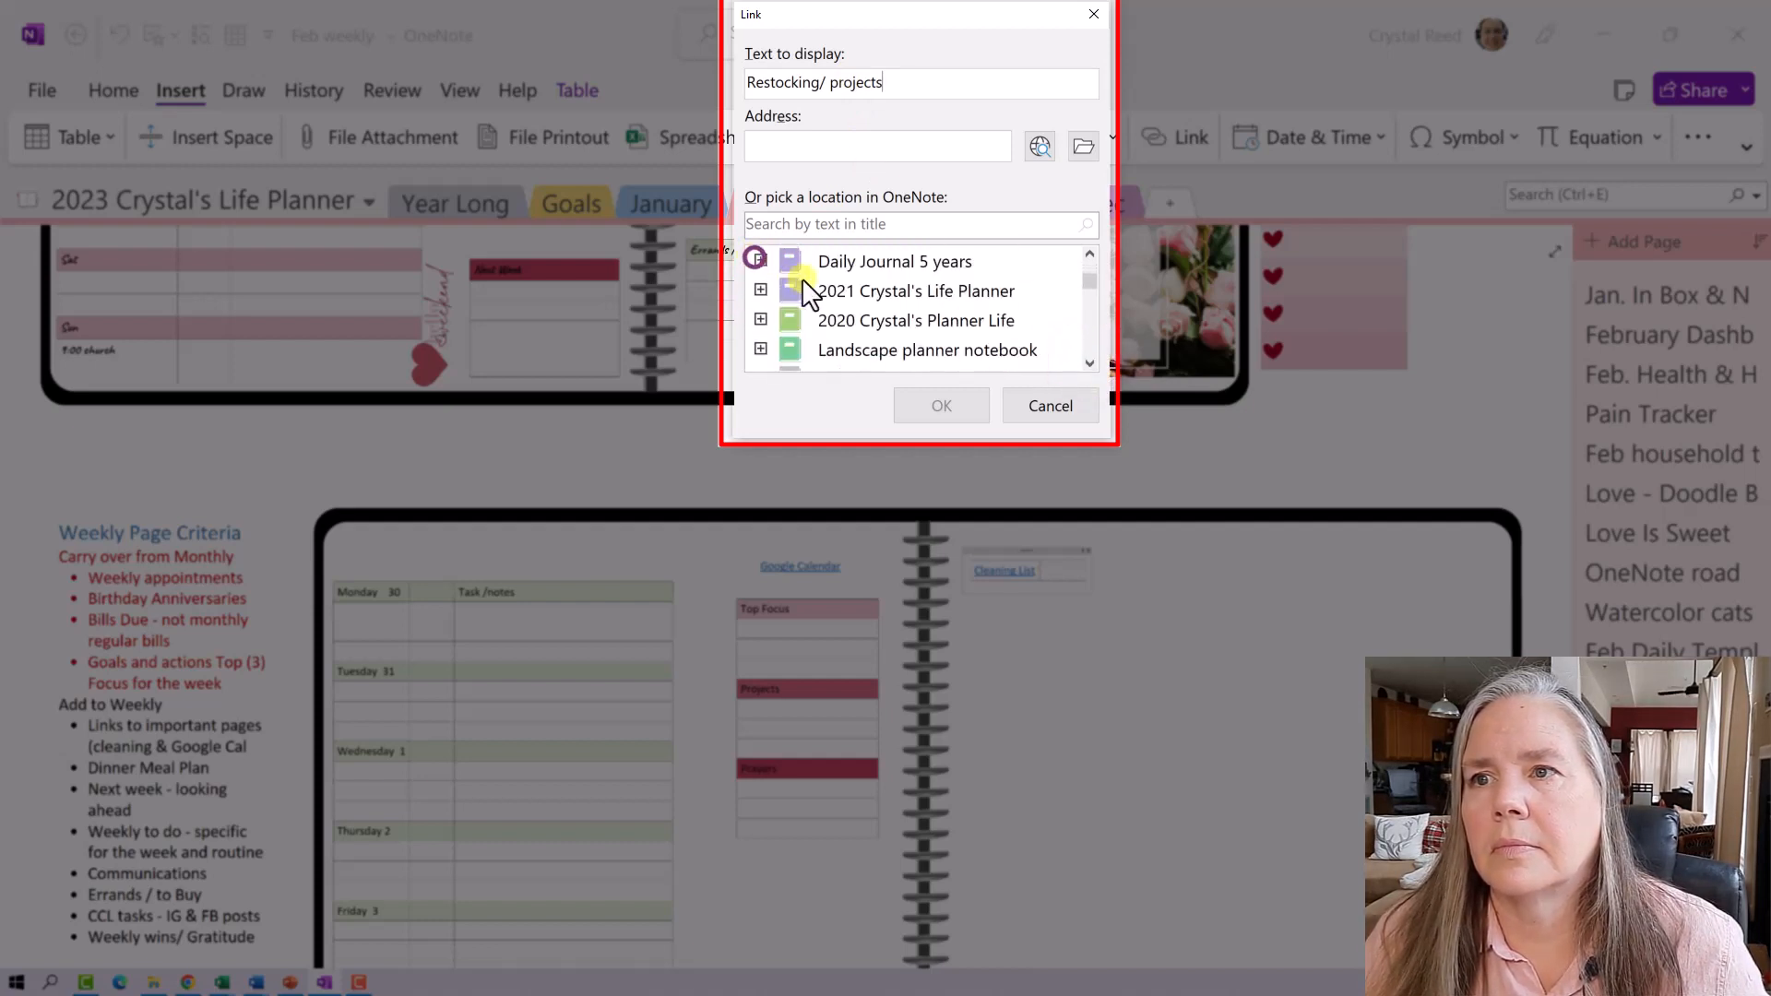
left_click(1086, 360)
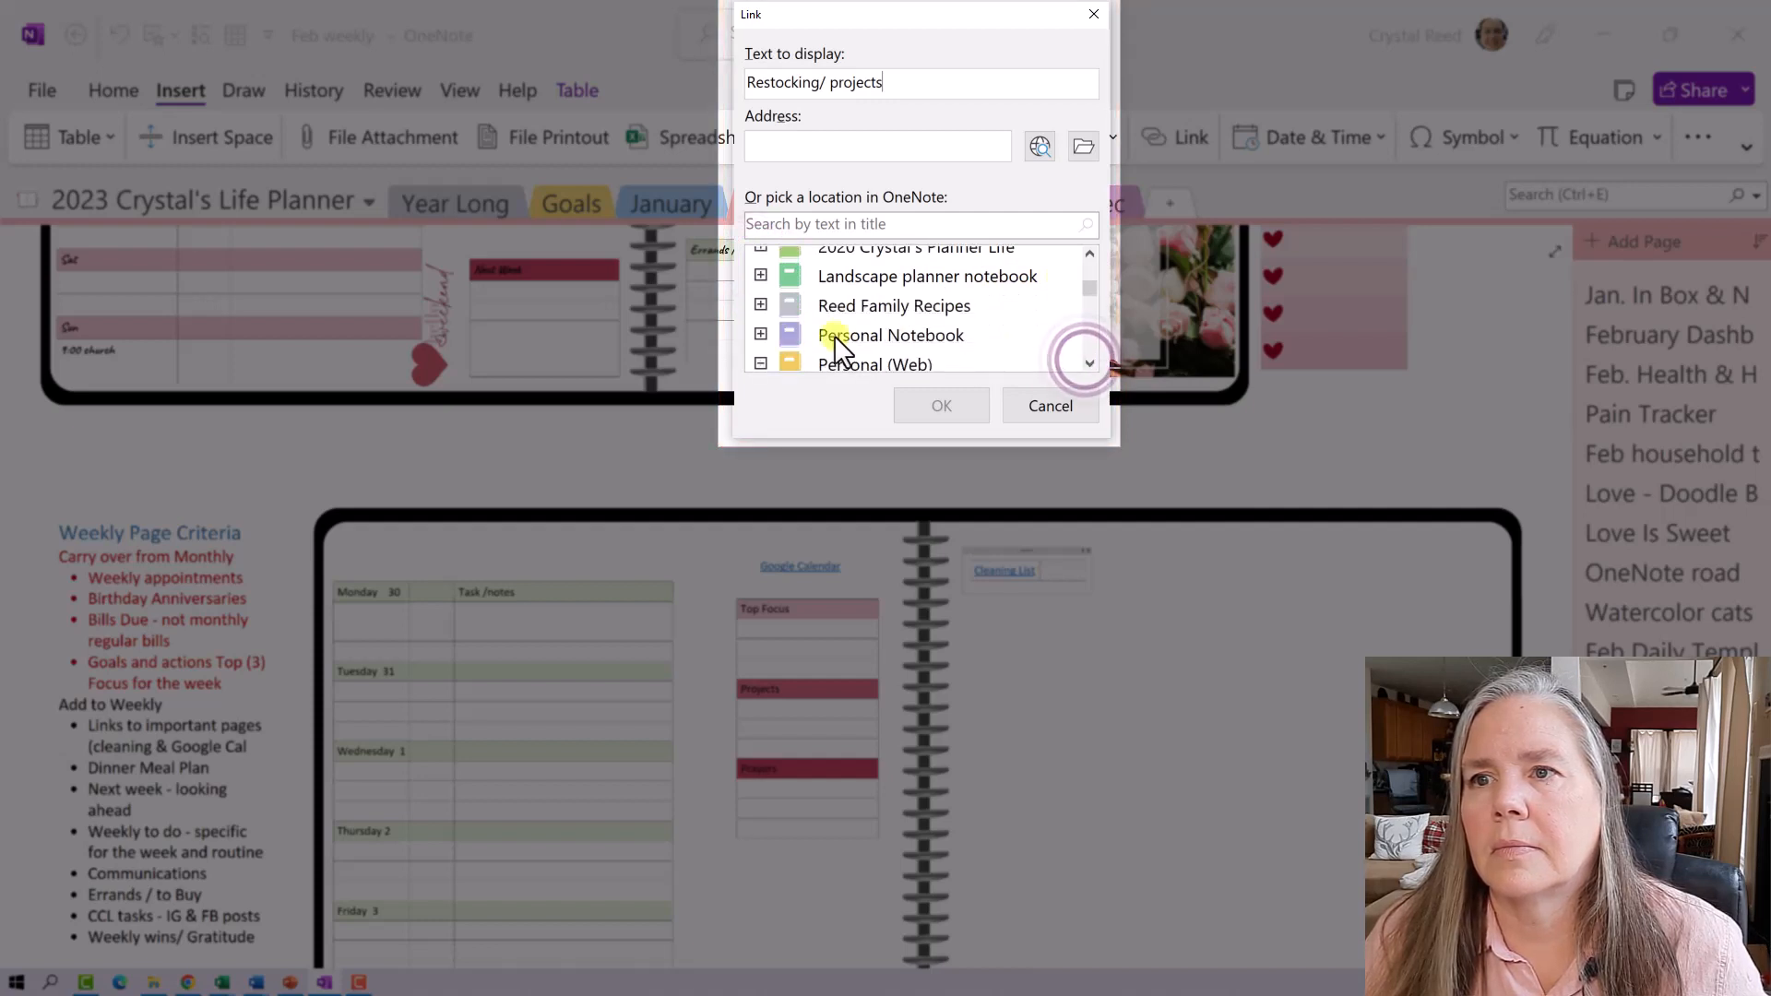
left_click(760, 334)
scroll(920, 332, "down", 3)
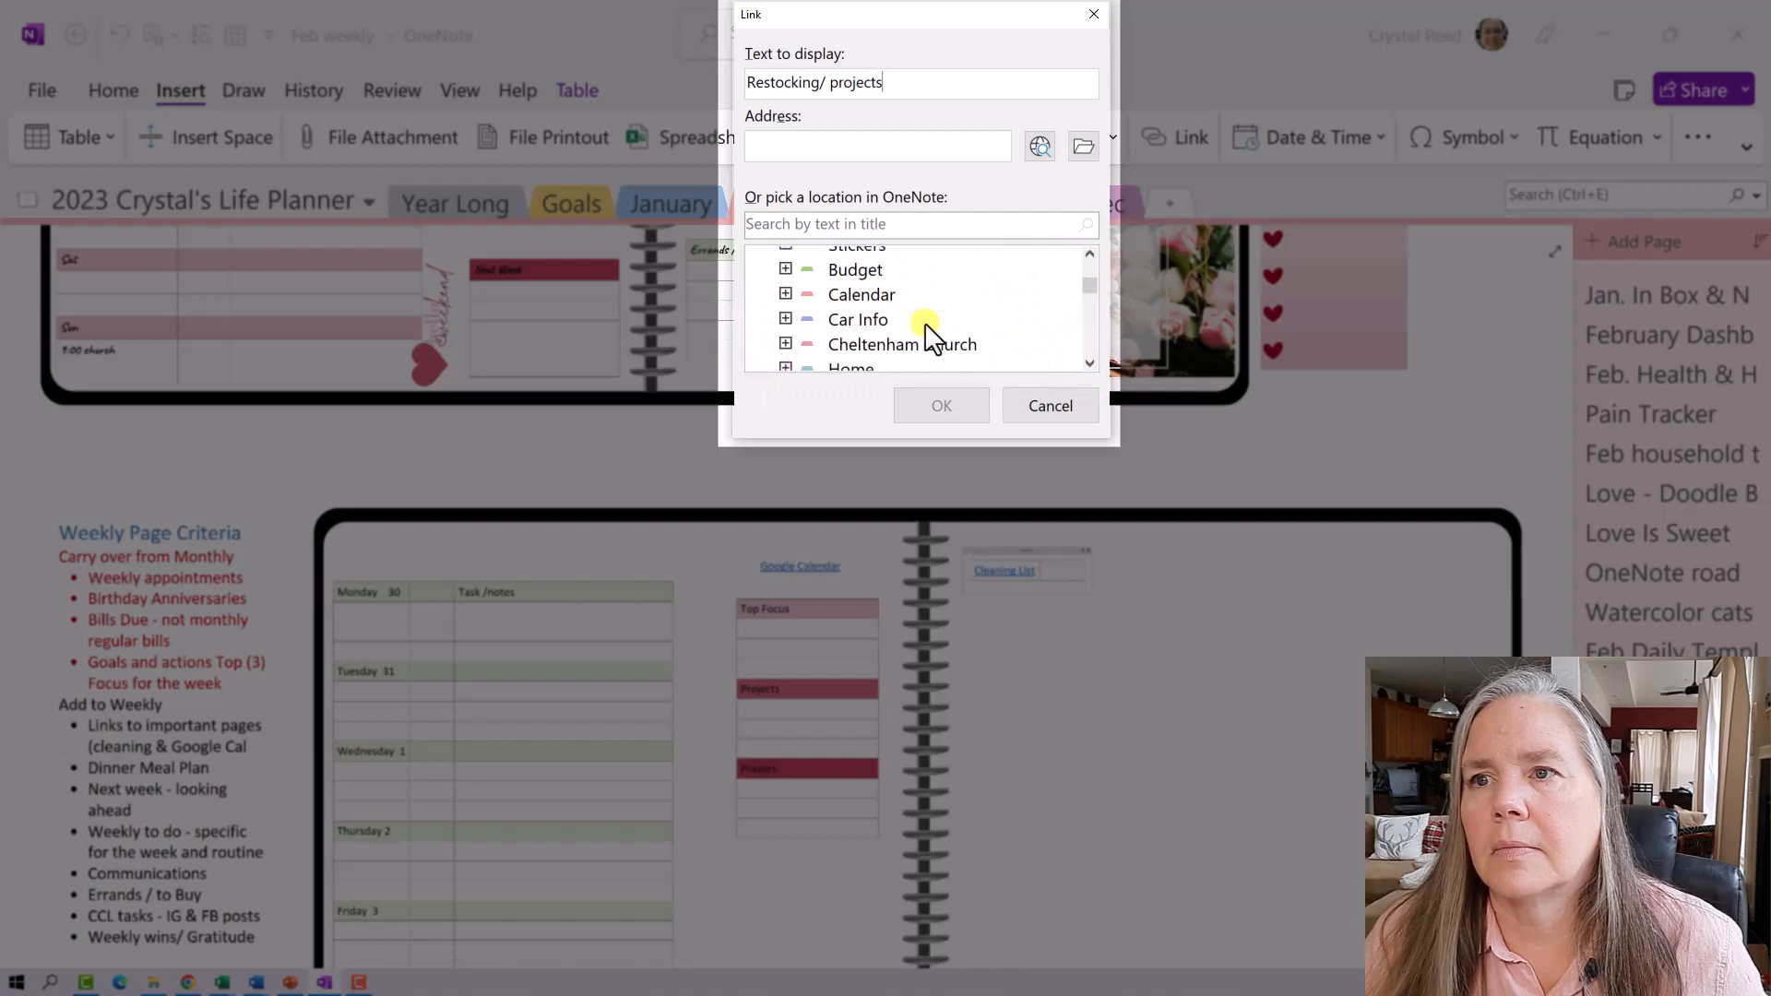
left_click(782, 324)
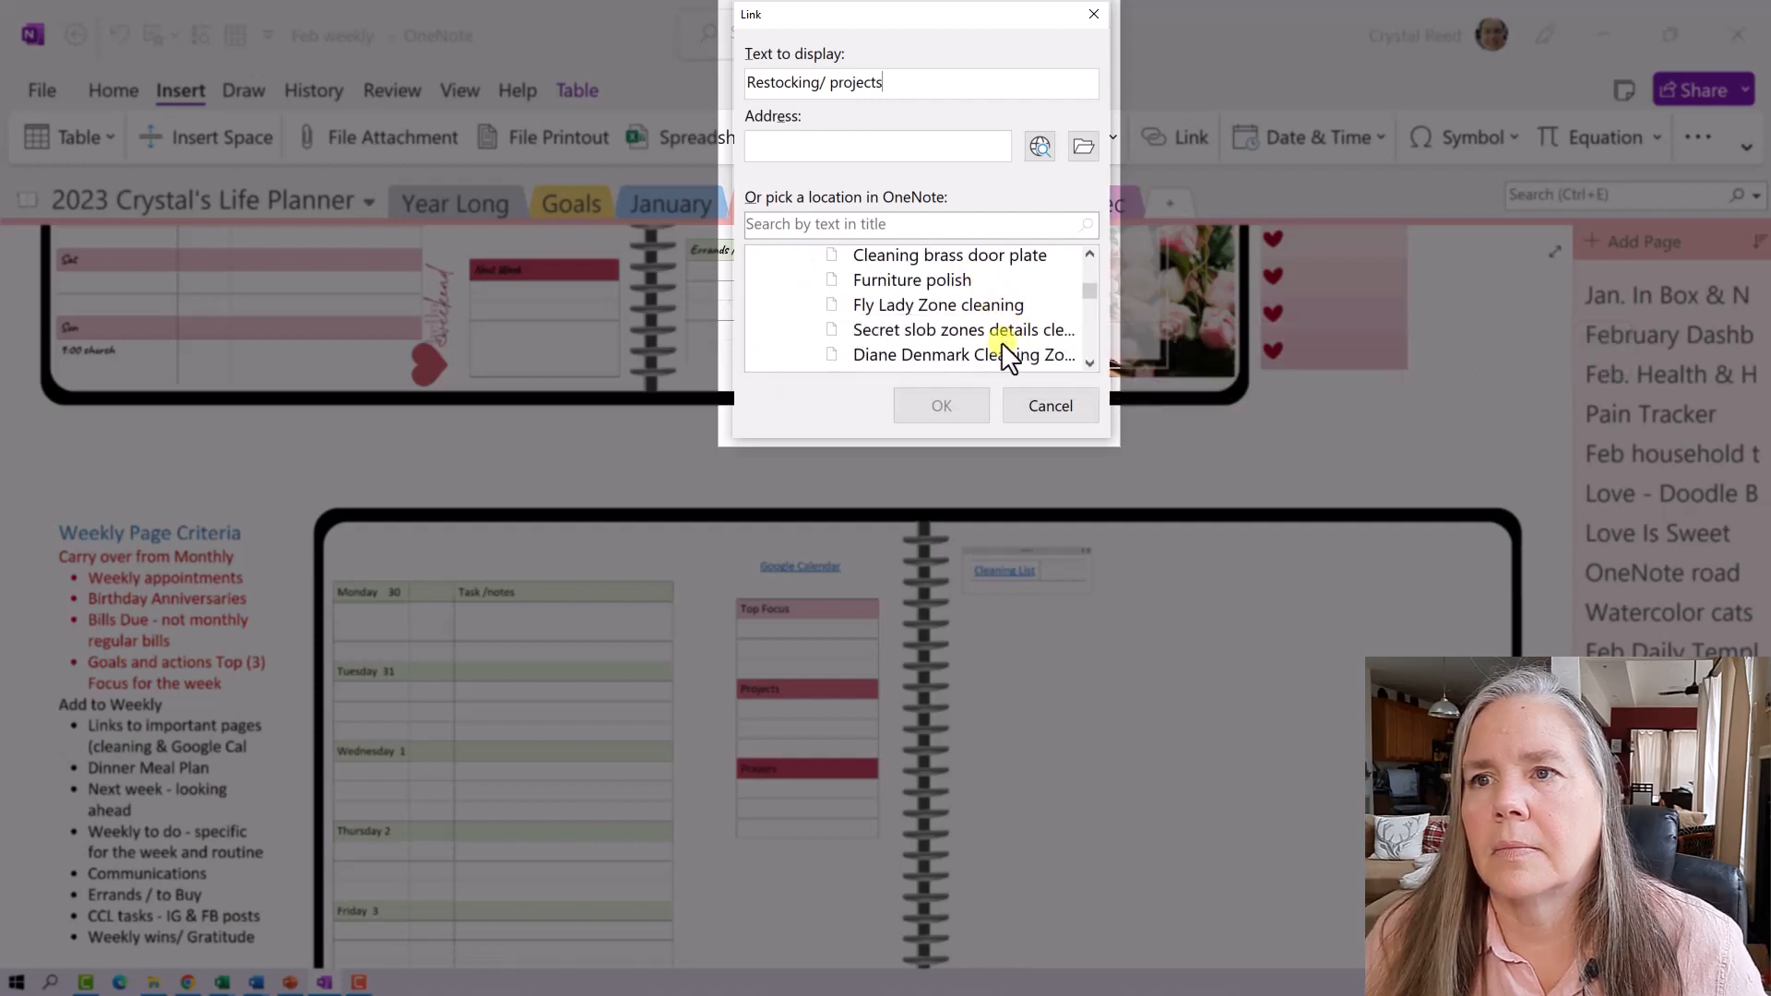
left_click(872, 356)
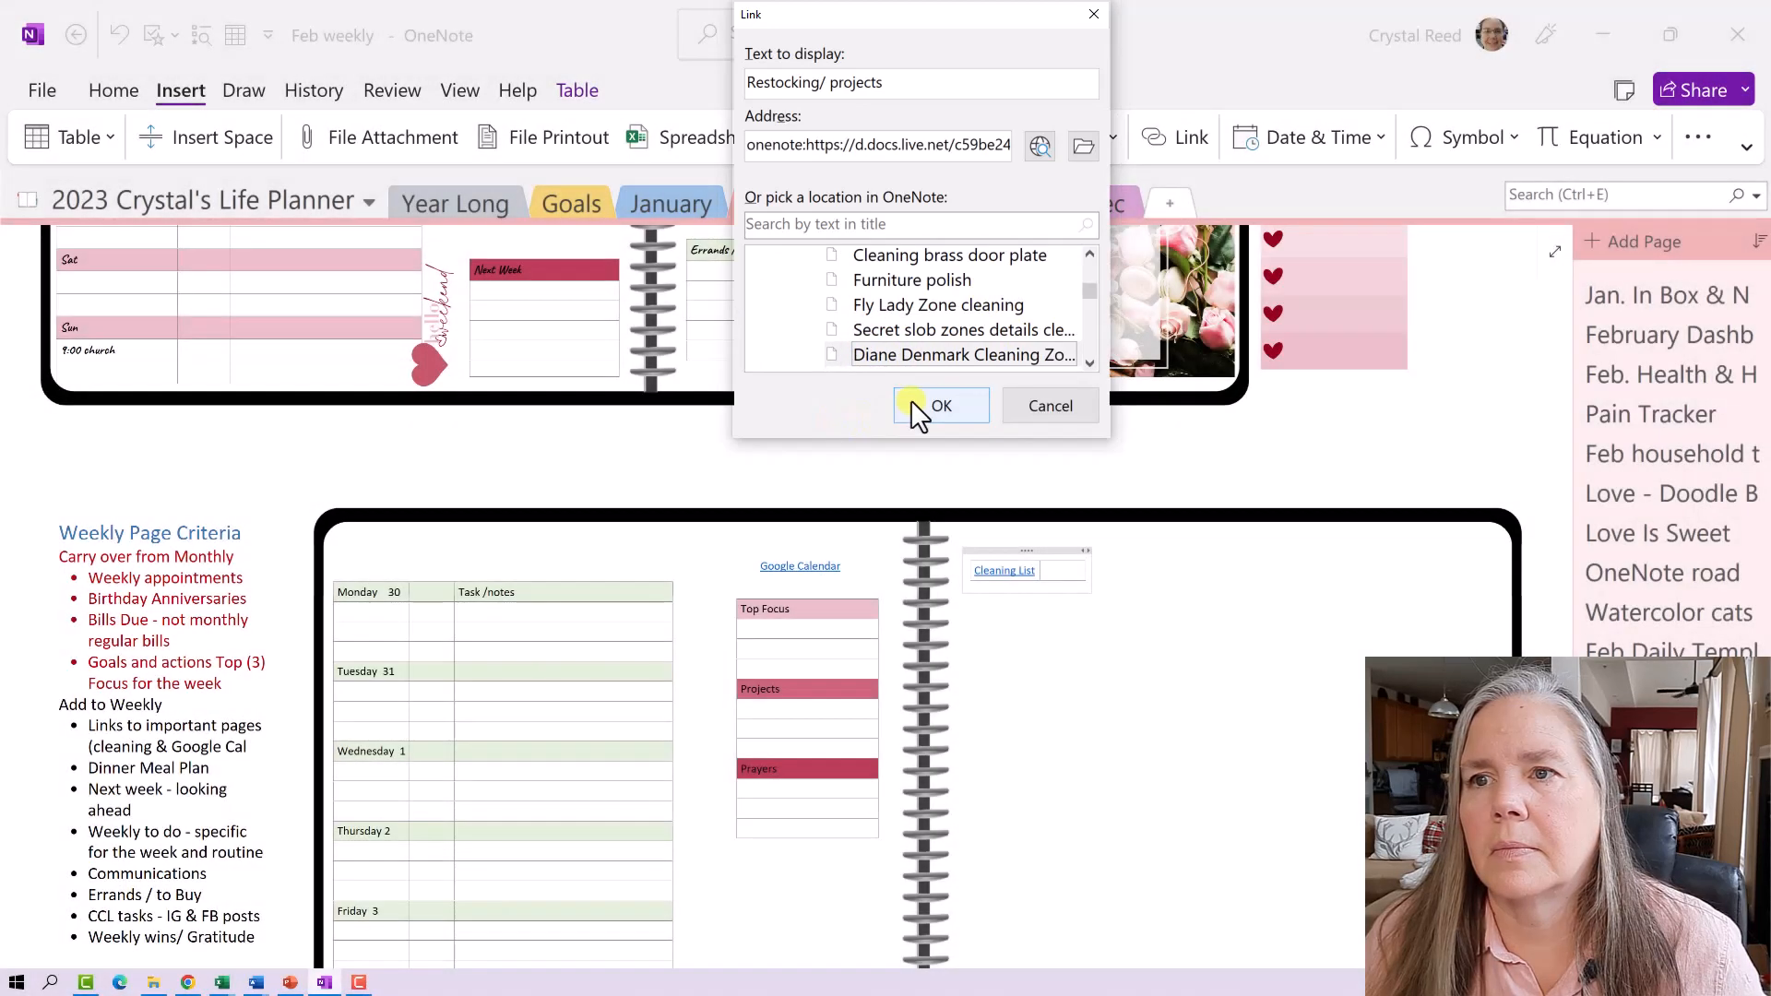
left_click(911, 400)
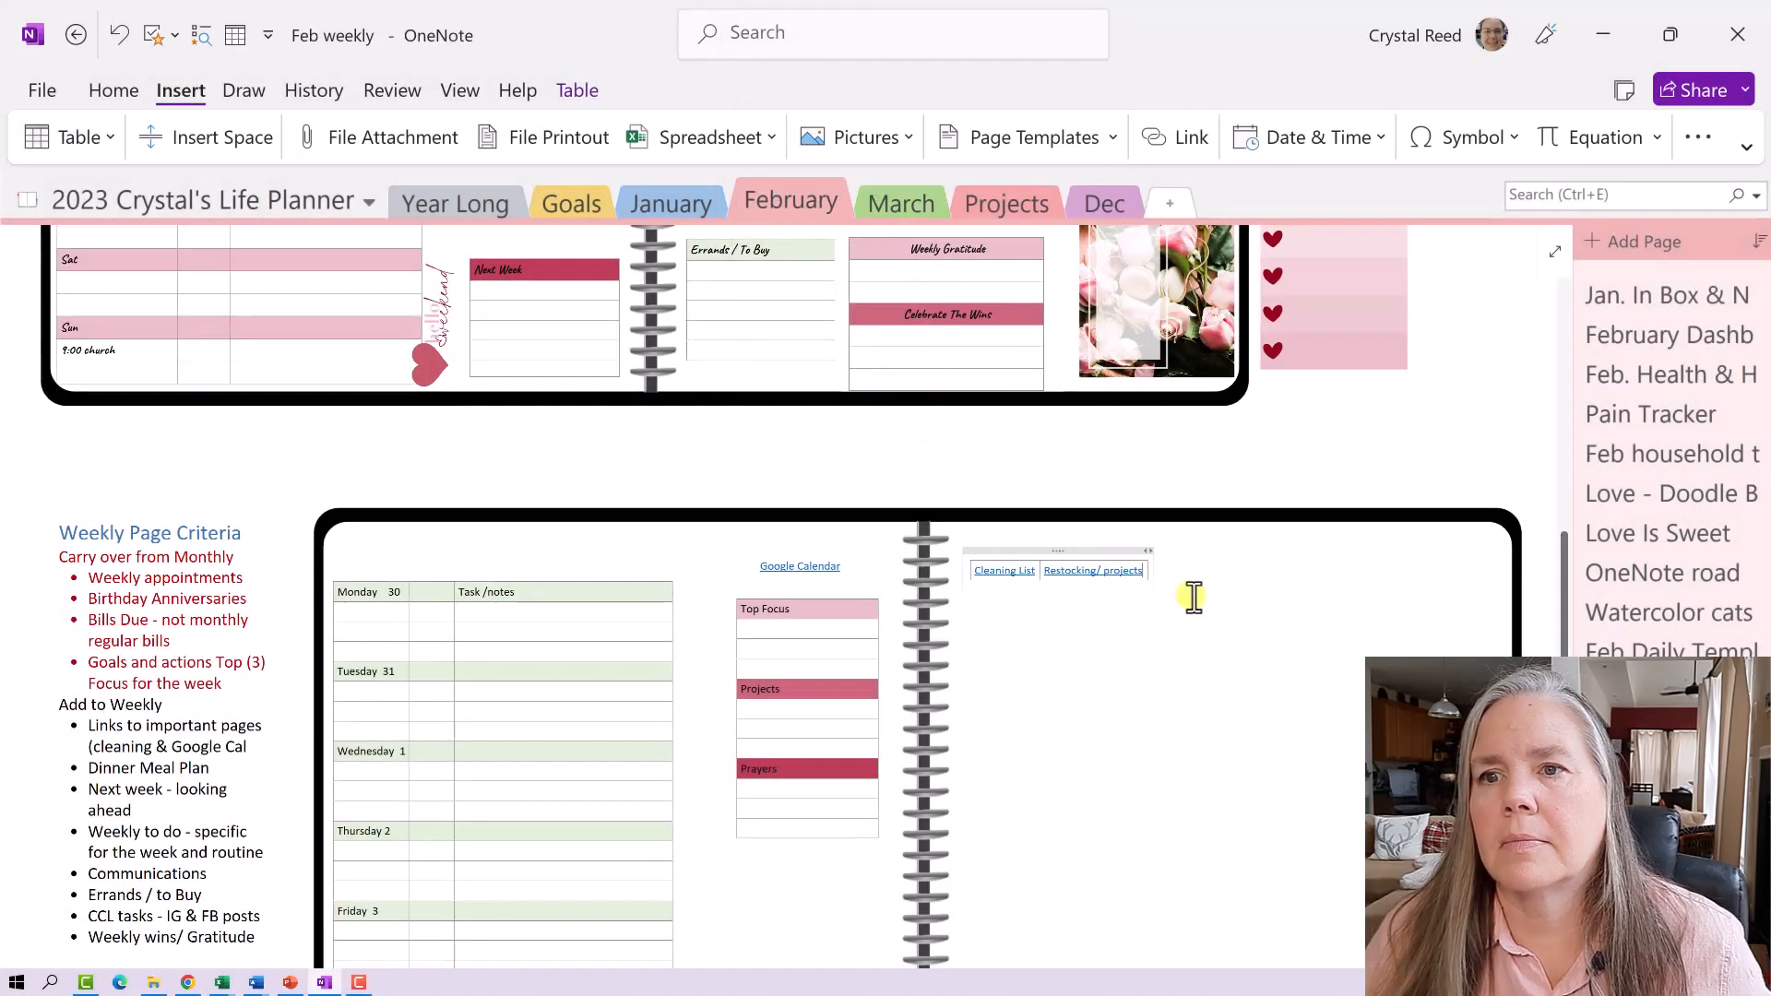
left_click(1091, 571)
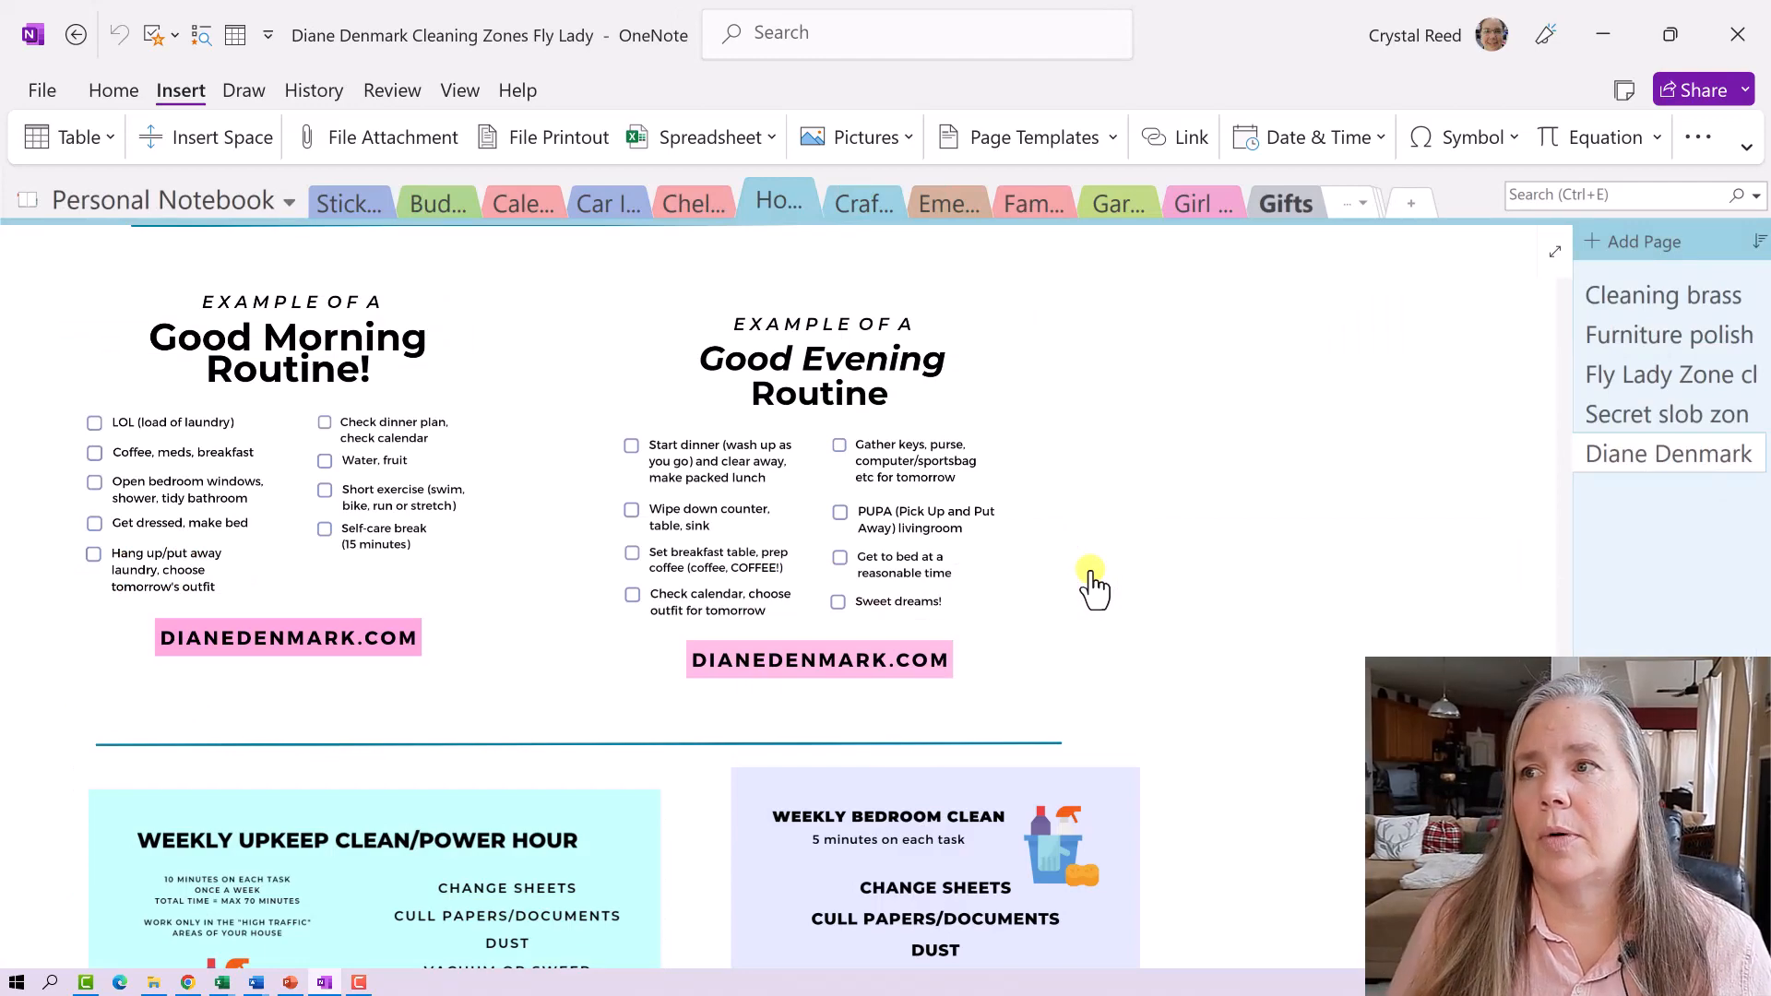
- Review the linked cleaning-zones page, then go back to the Feb weekly page
scroll(1091, 581, "up", 9)
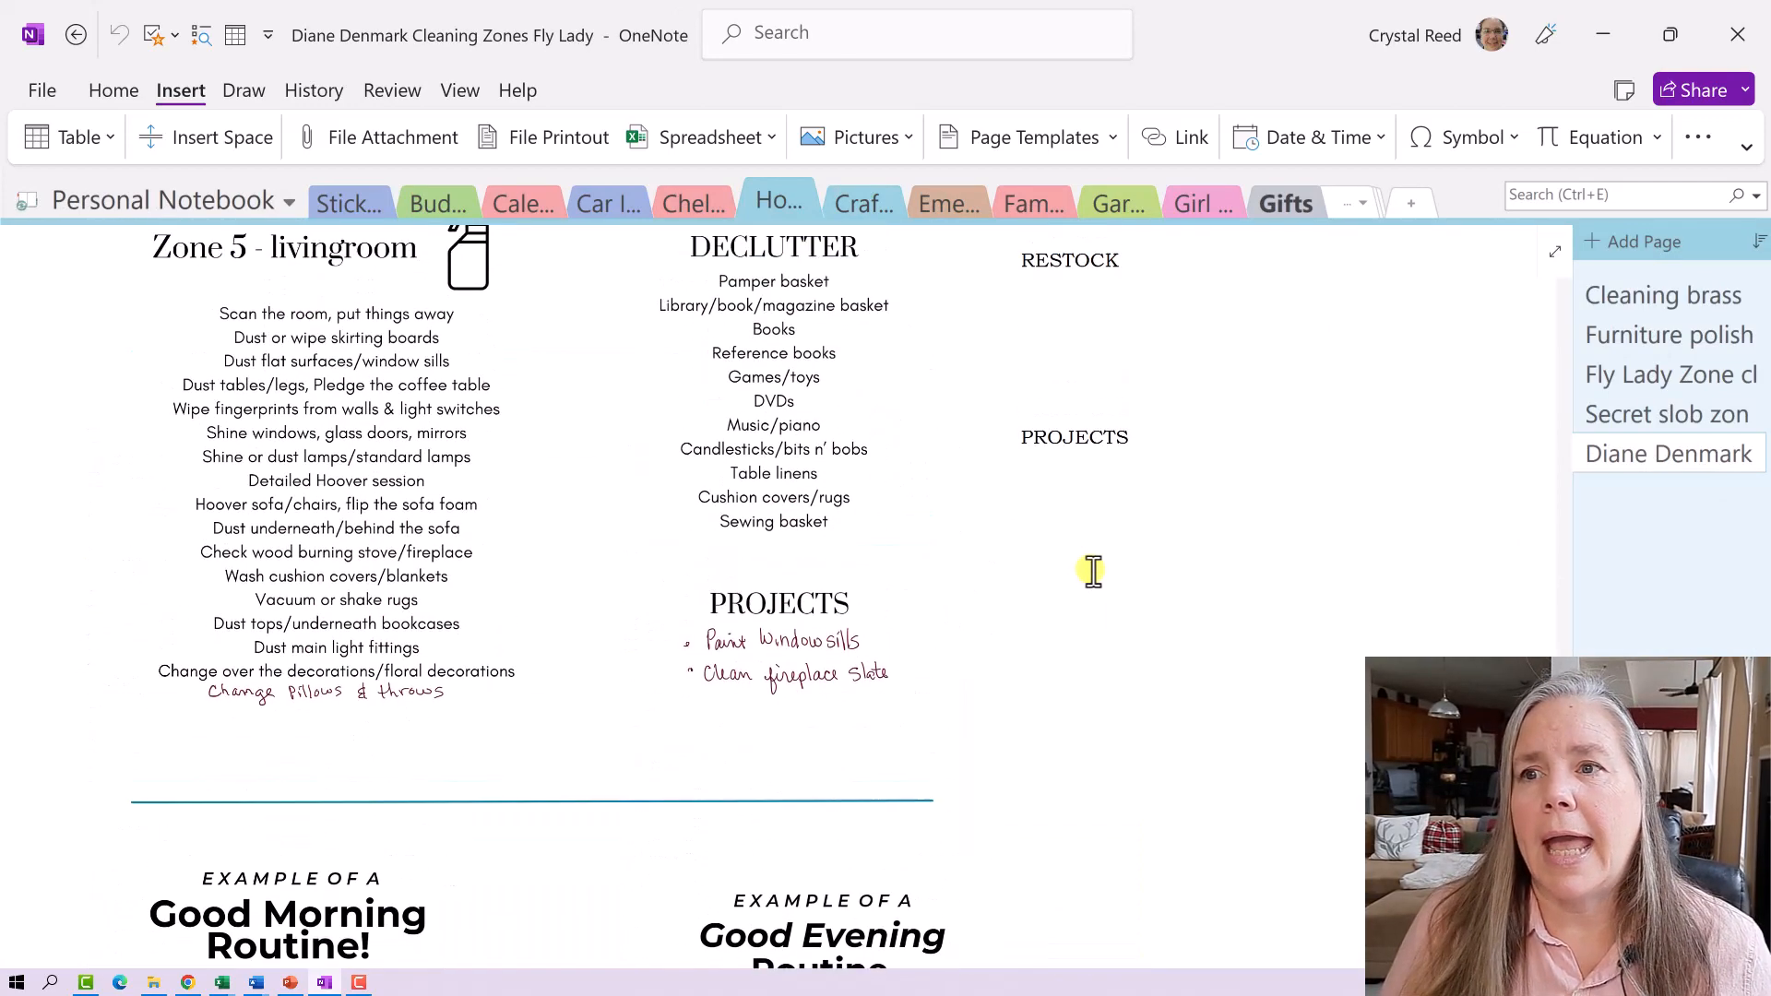
scroll(1093, 571, "up", 5)
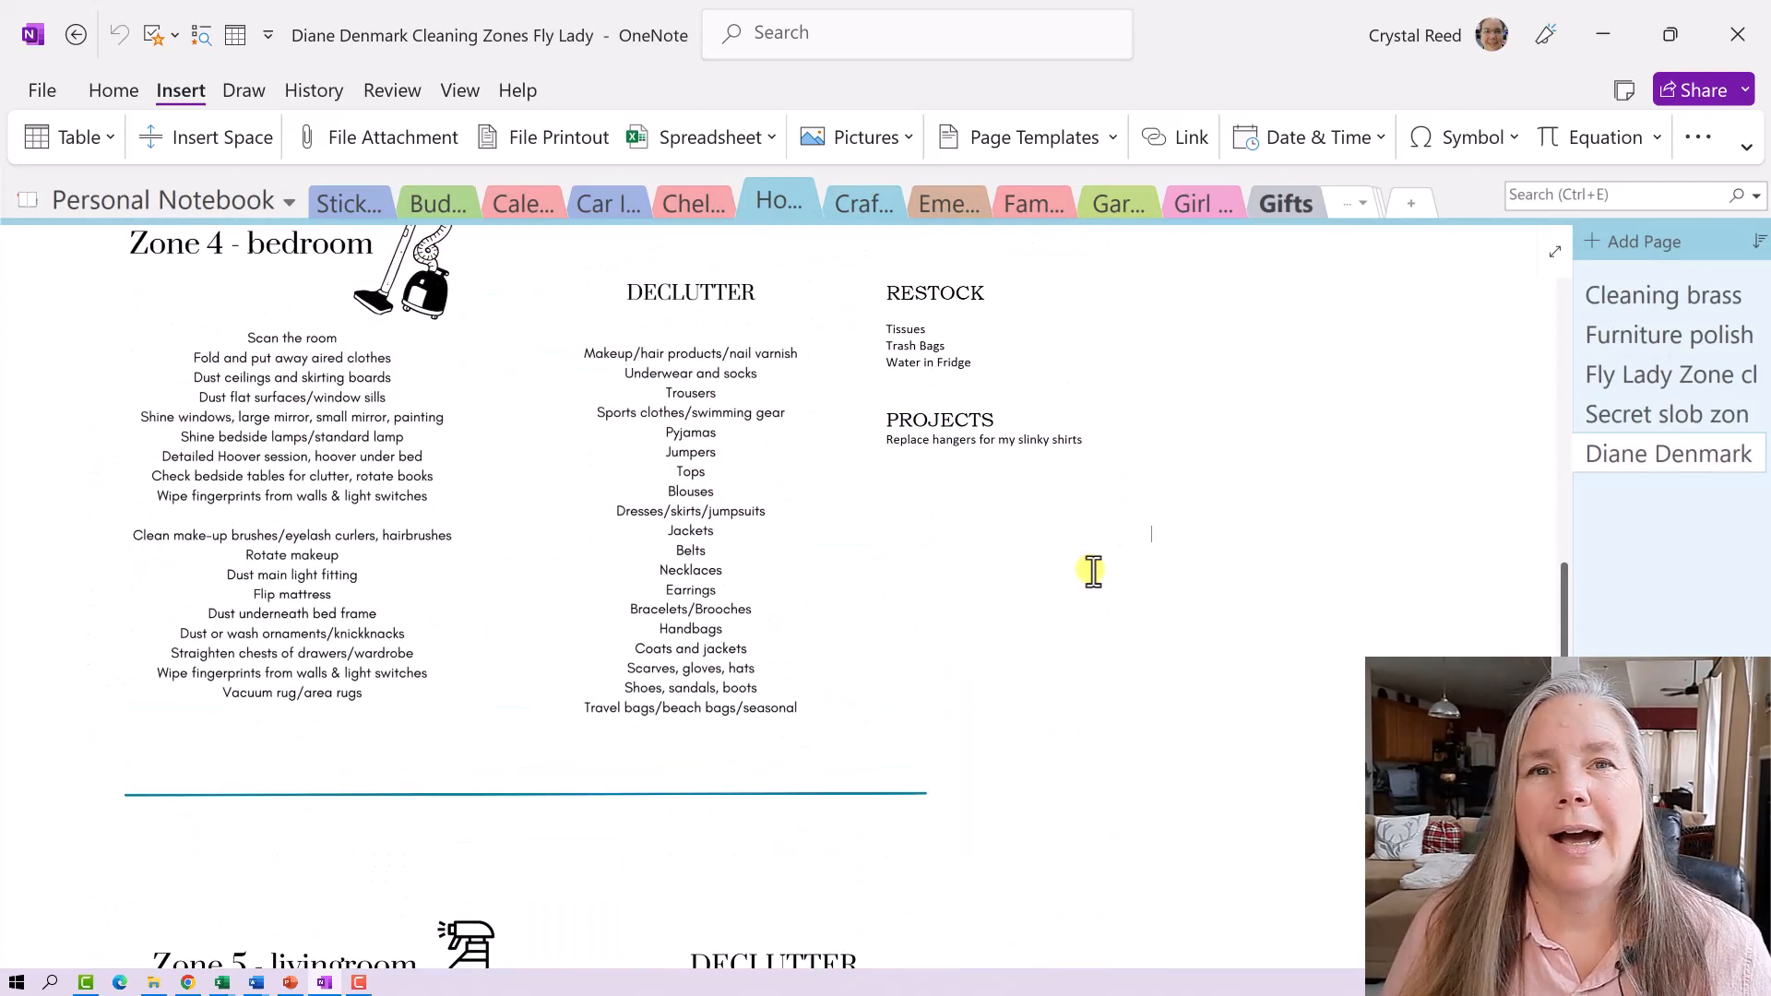
scroll(1093, 570, "up", 1)
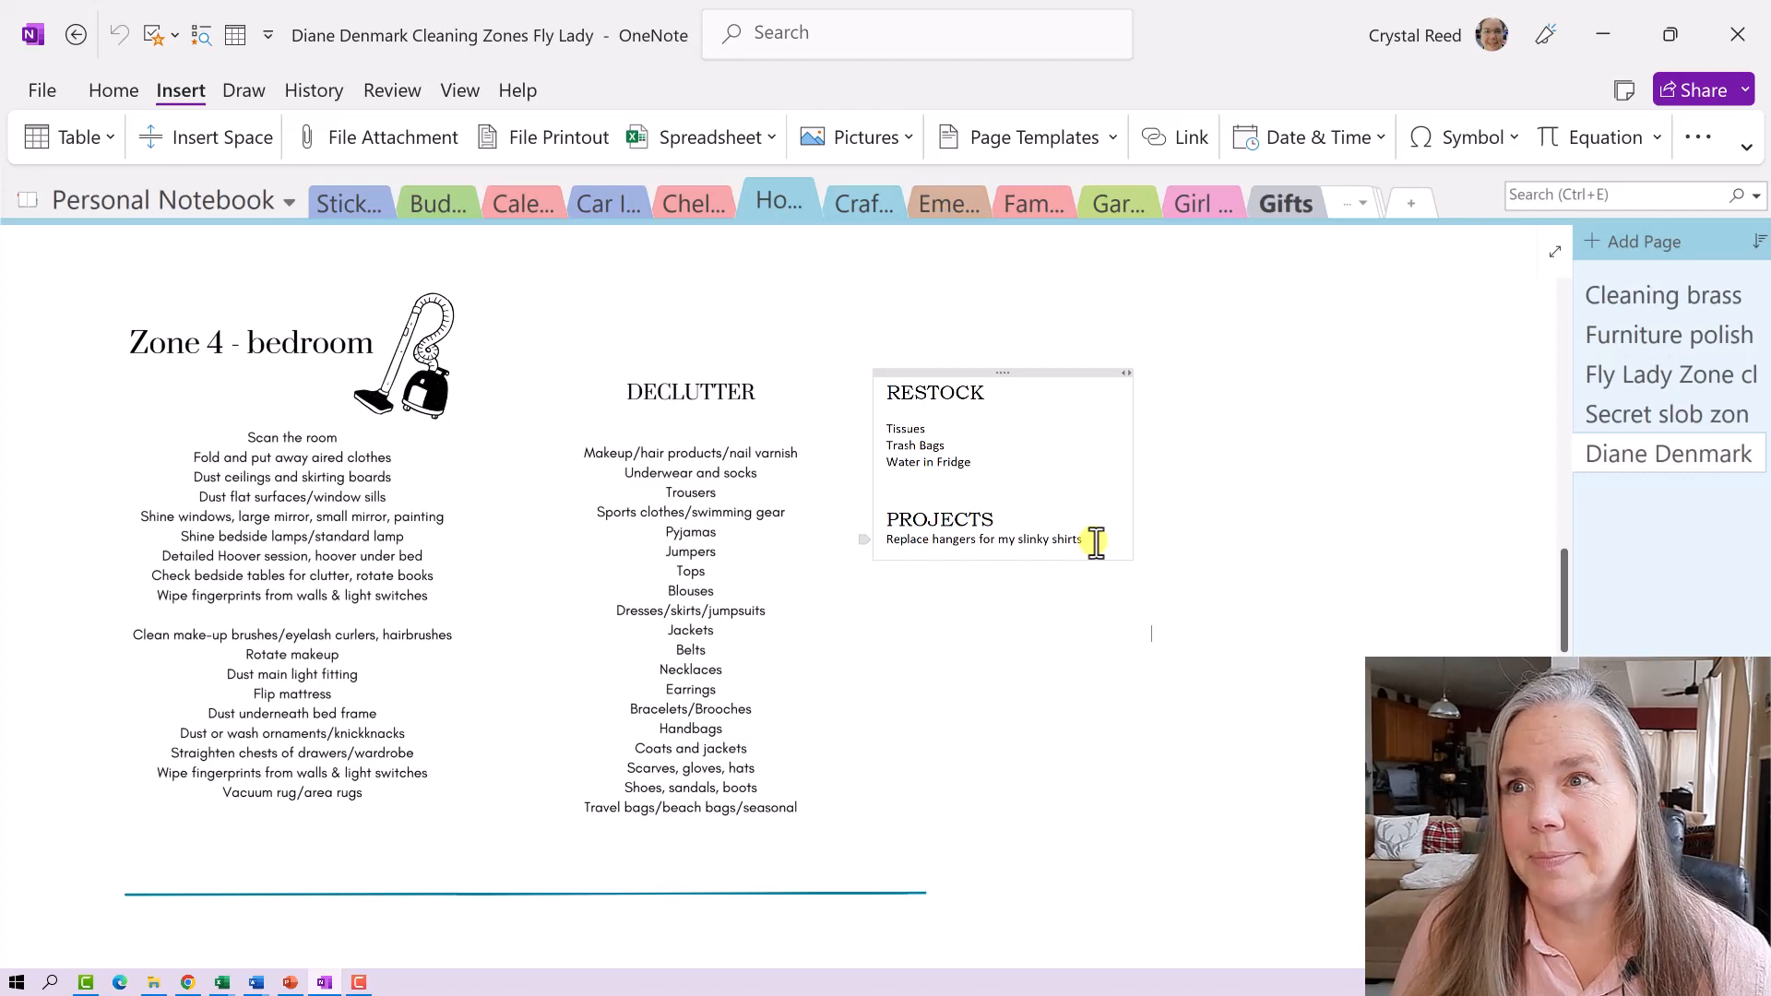
left_click(71, 35)
- Add an empty column after Restocking/ projects and start inserting another link
scroll(1167, 563, "up", 1)
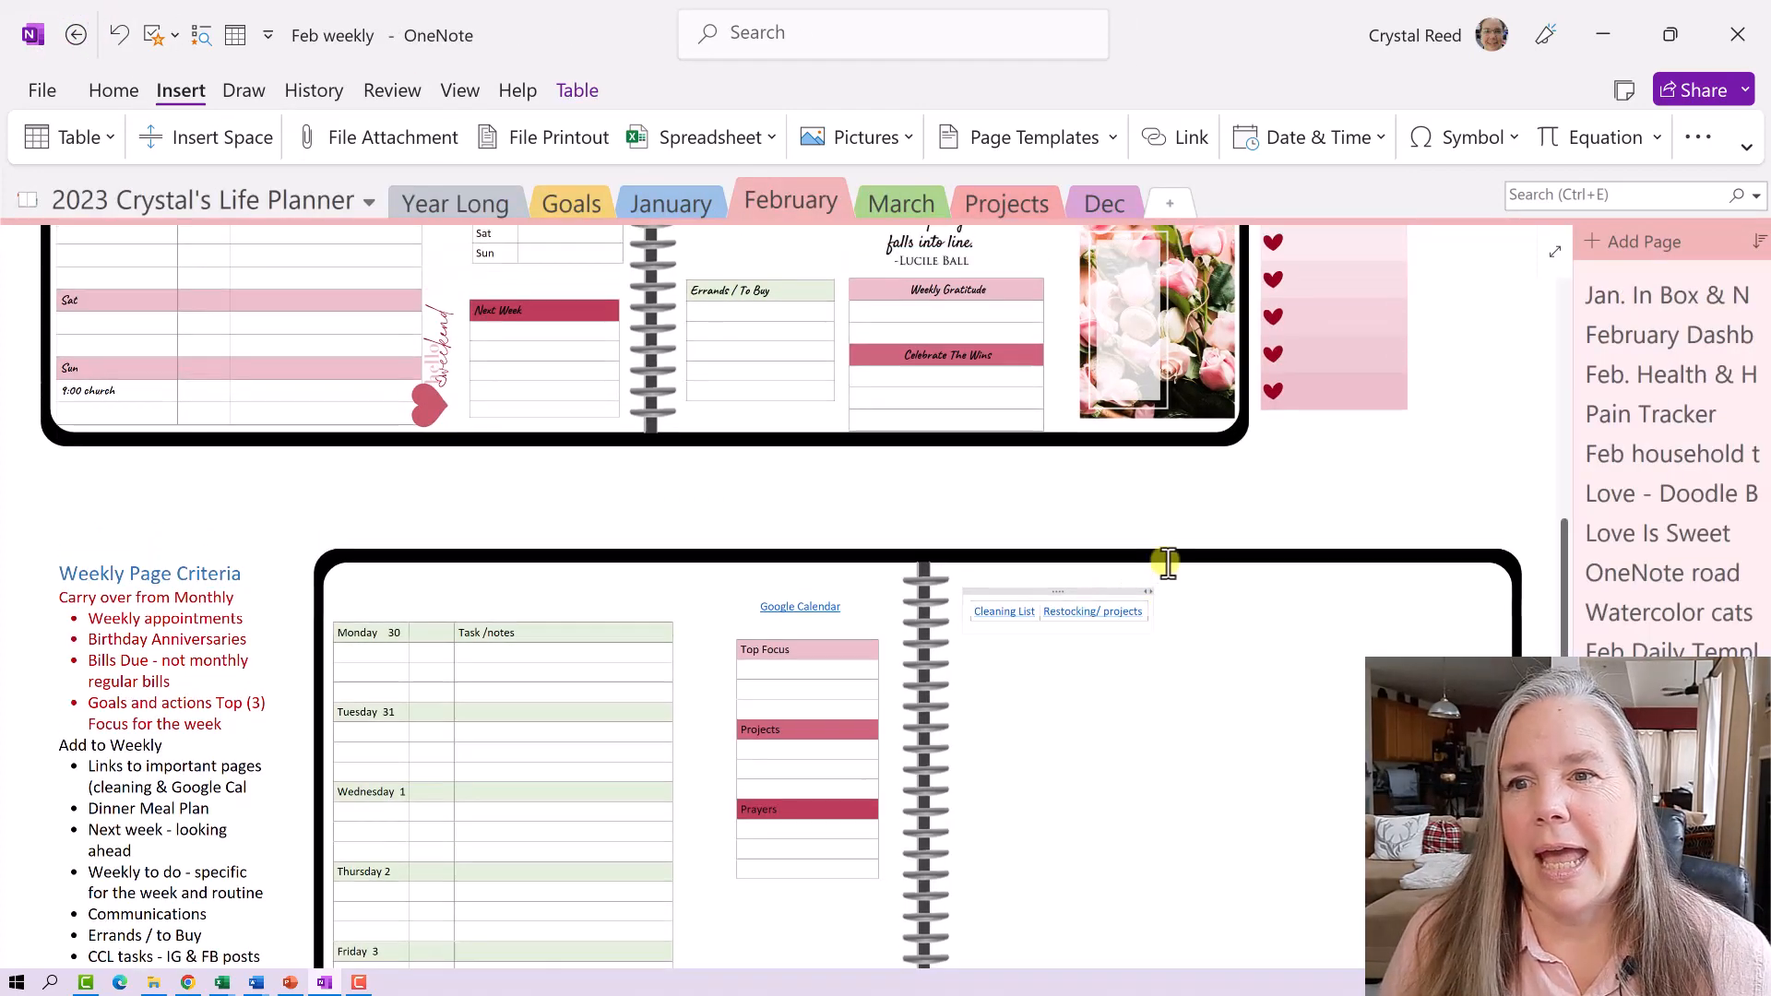
scroll(1167, 564, "up", 5)
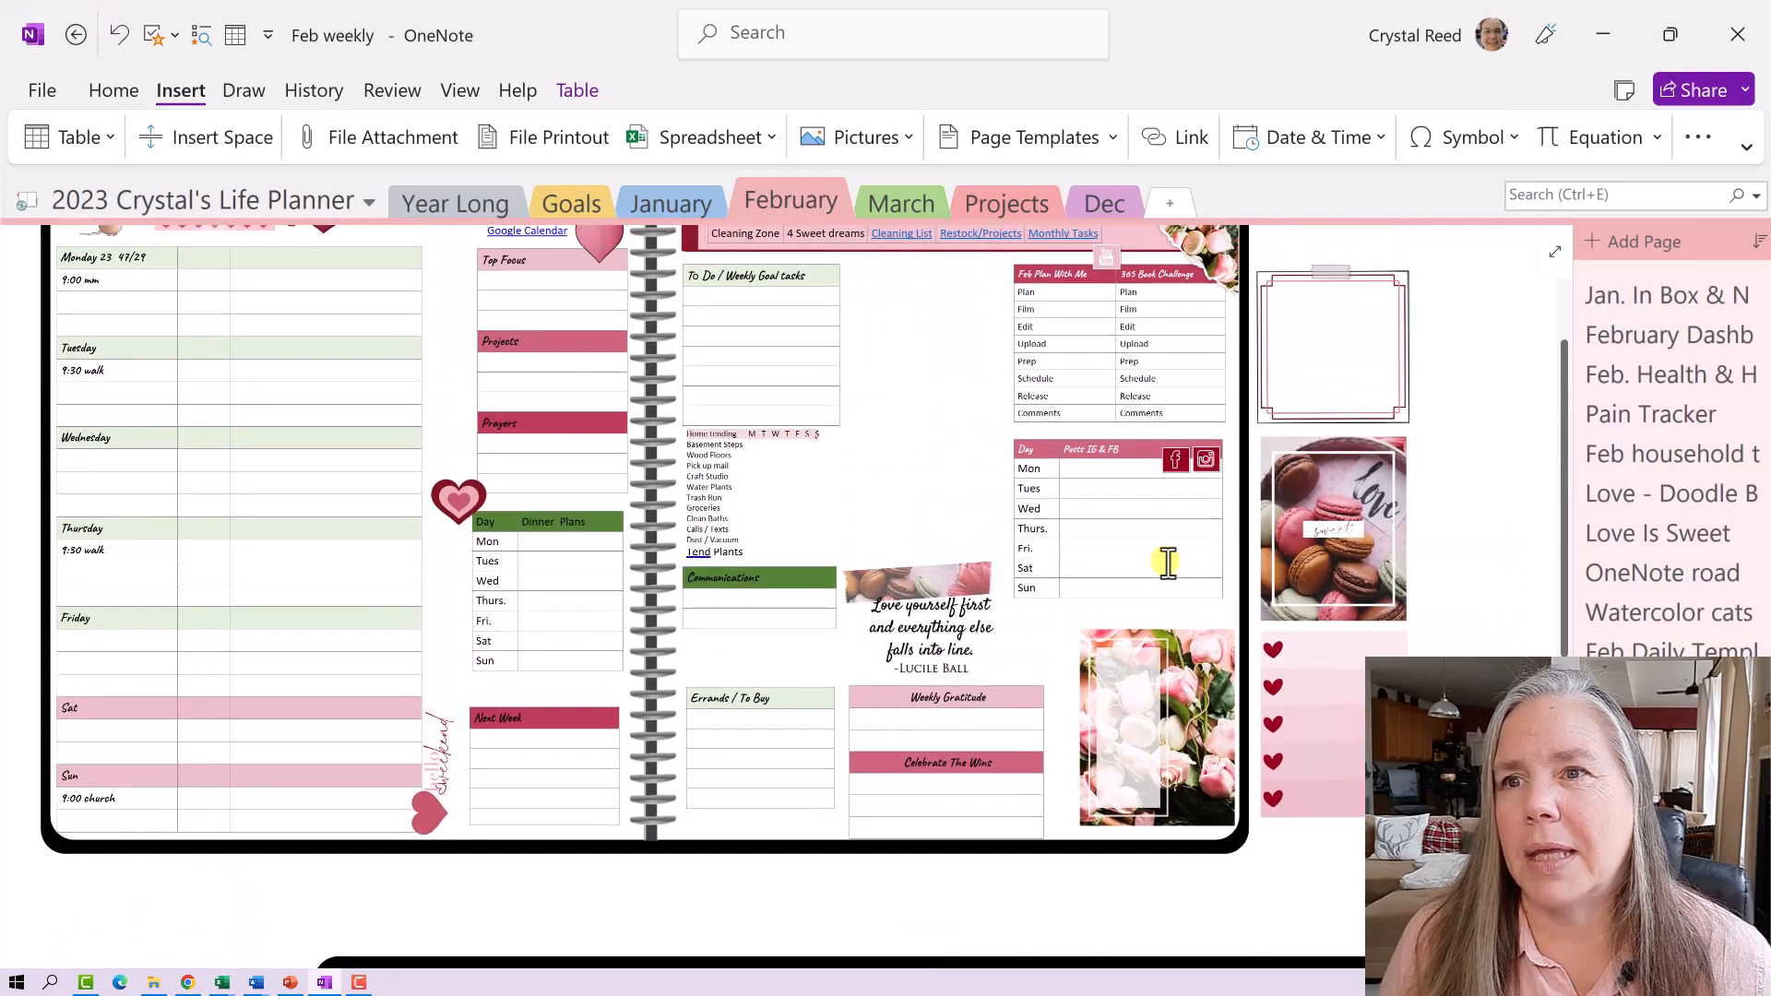
scroll(1168, 563, "down", 4)
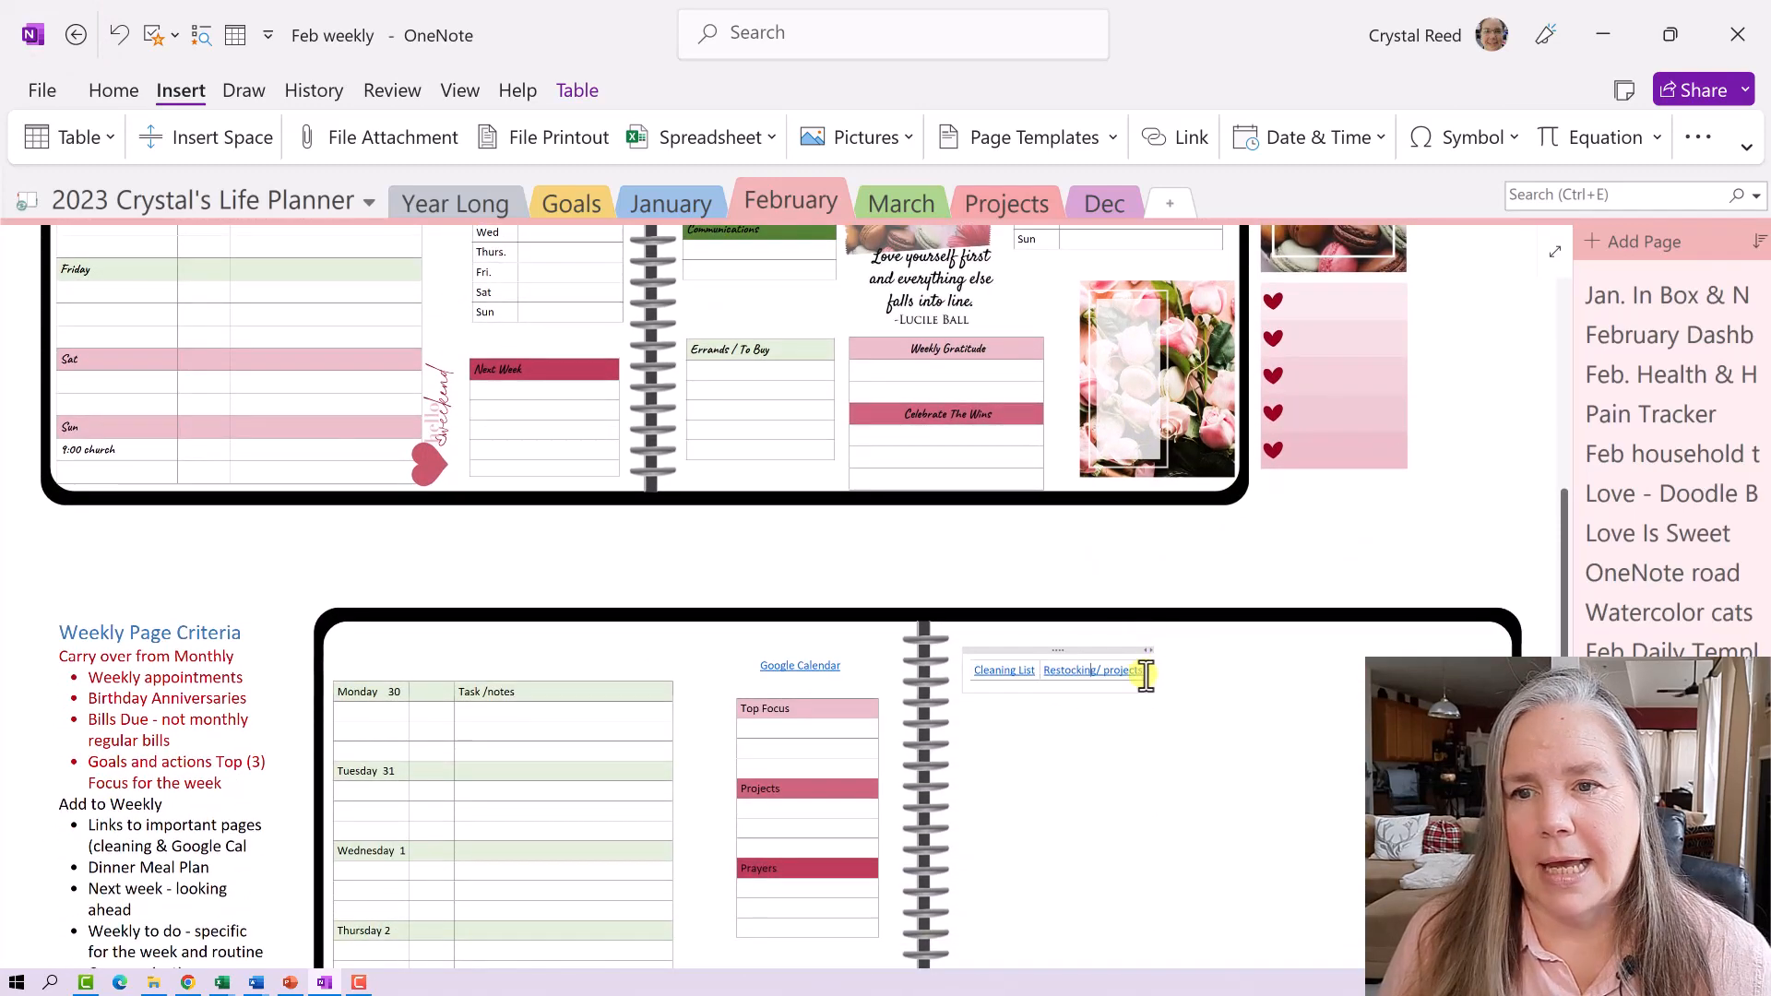
key("ctrl+alt+r")
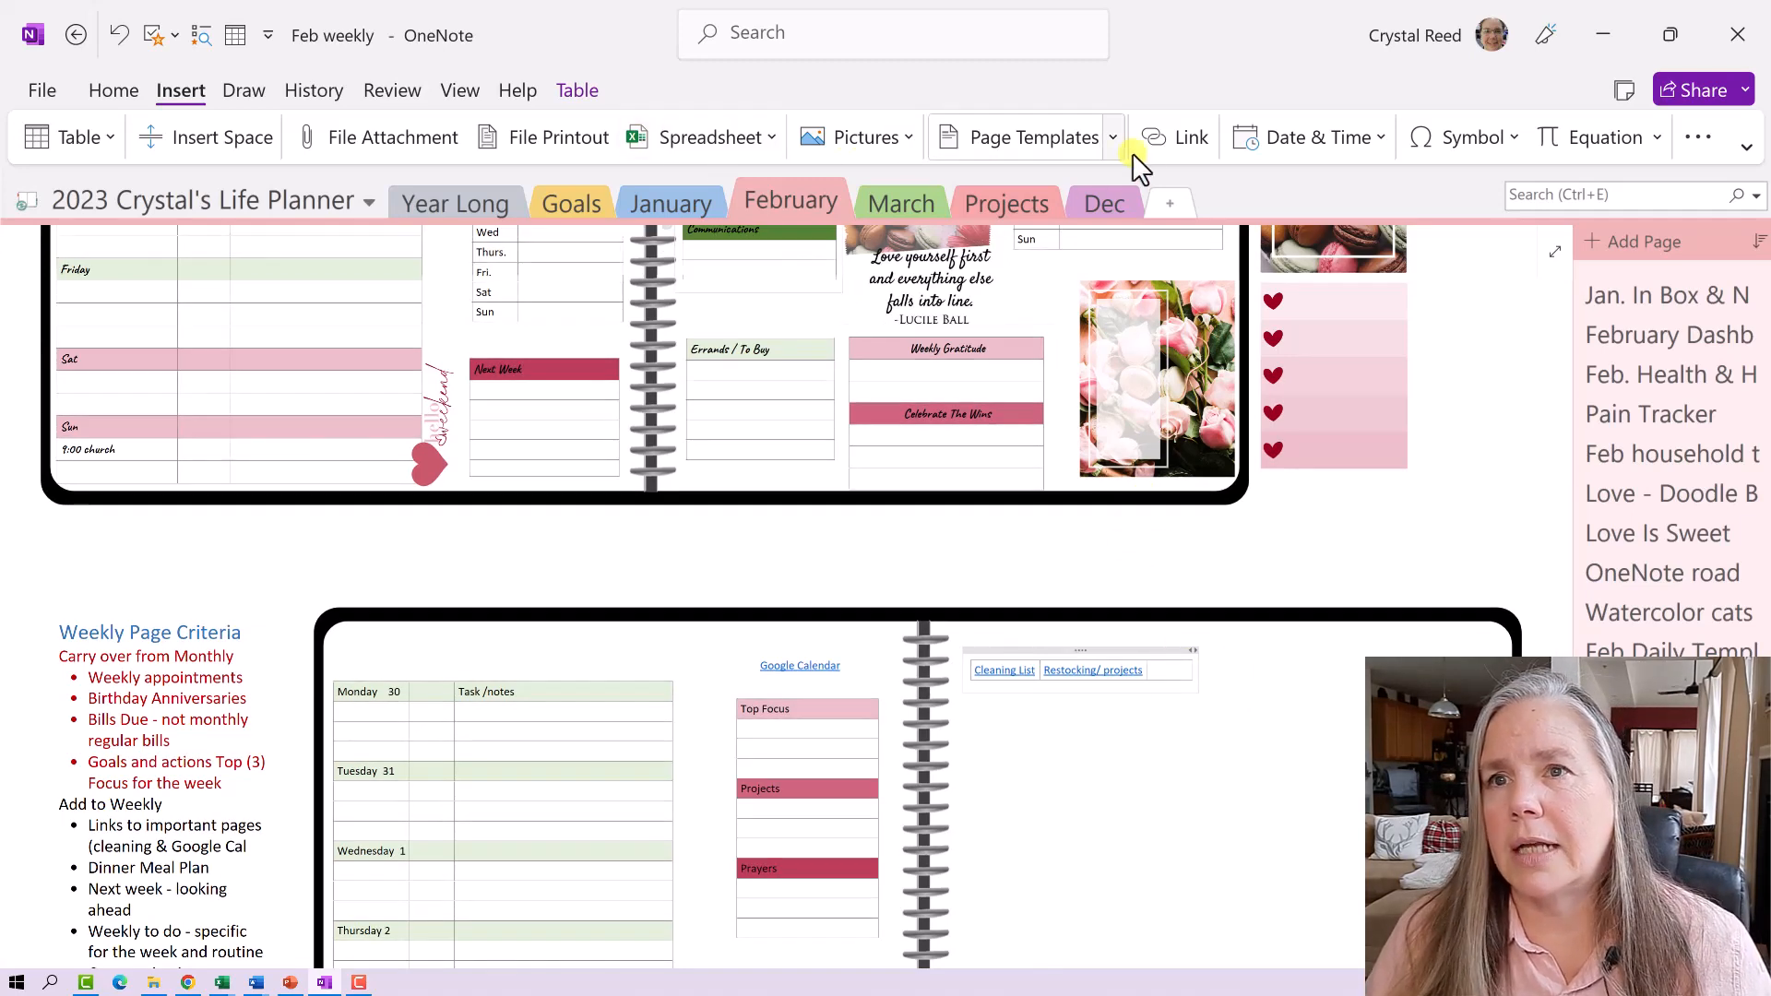
left_click(1153, 143)
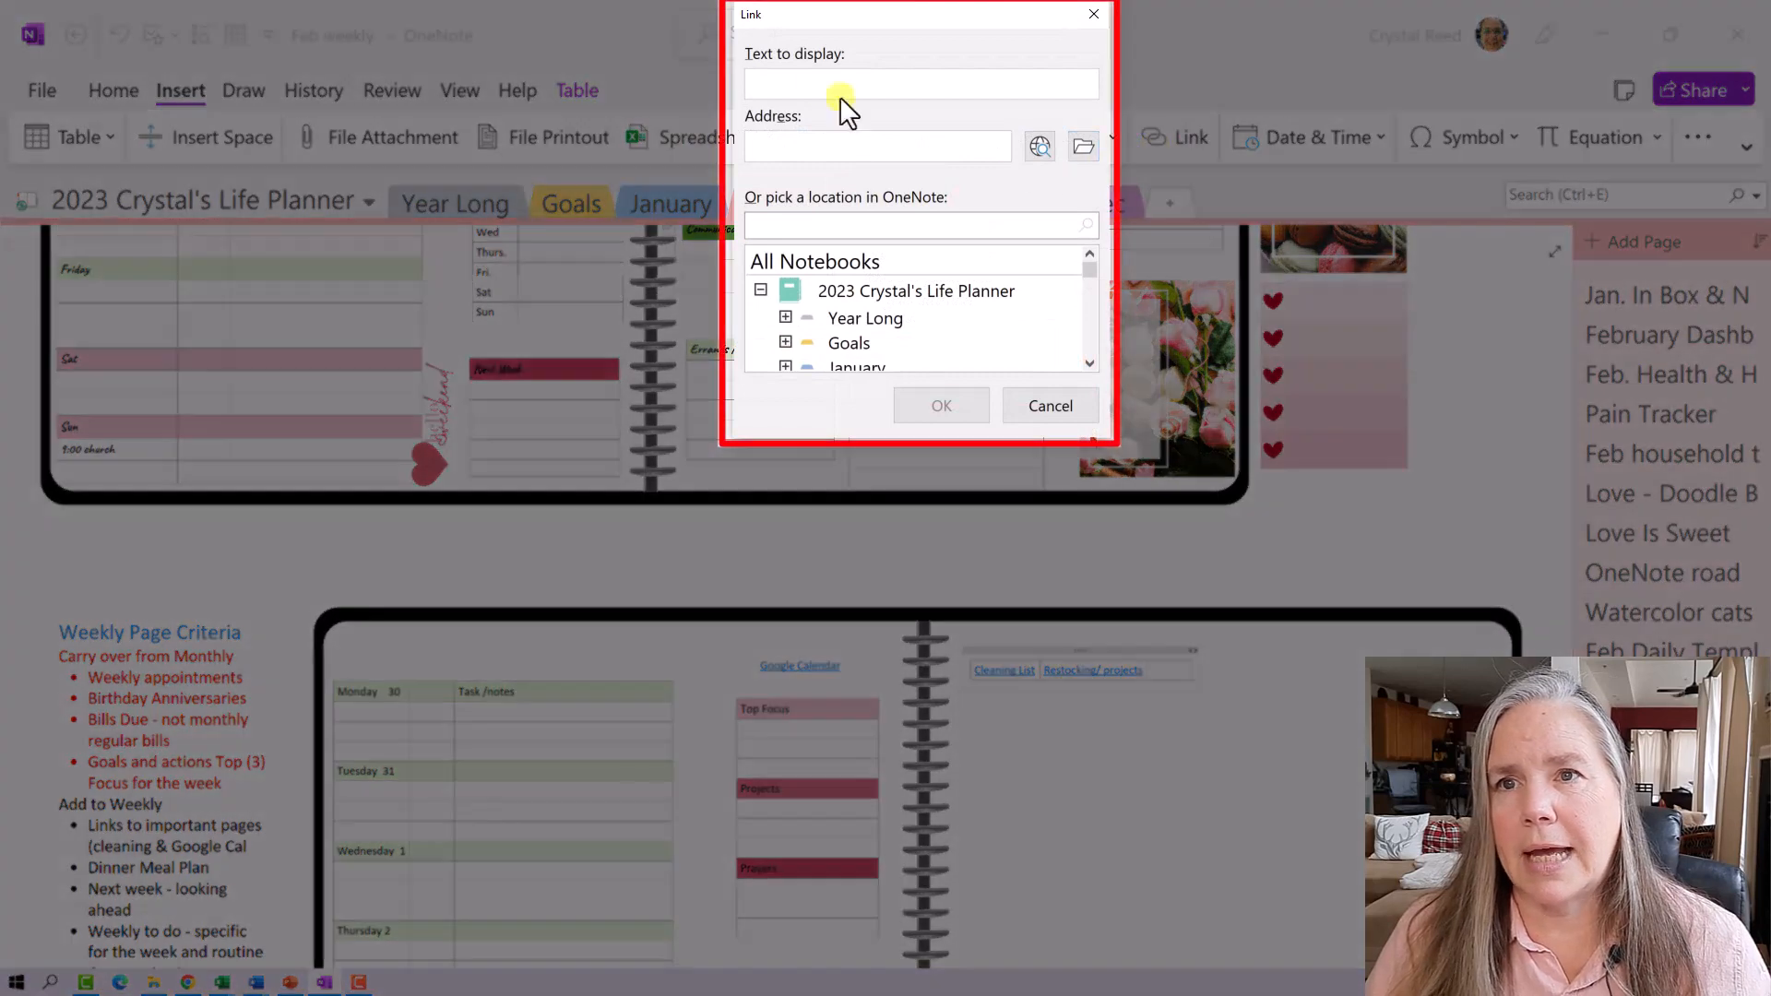
- Start a 'monthly tasks' link and expand Year Long to list its pages
left_click(809, 79)
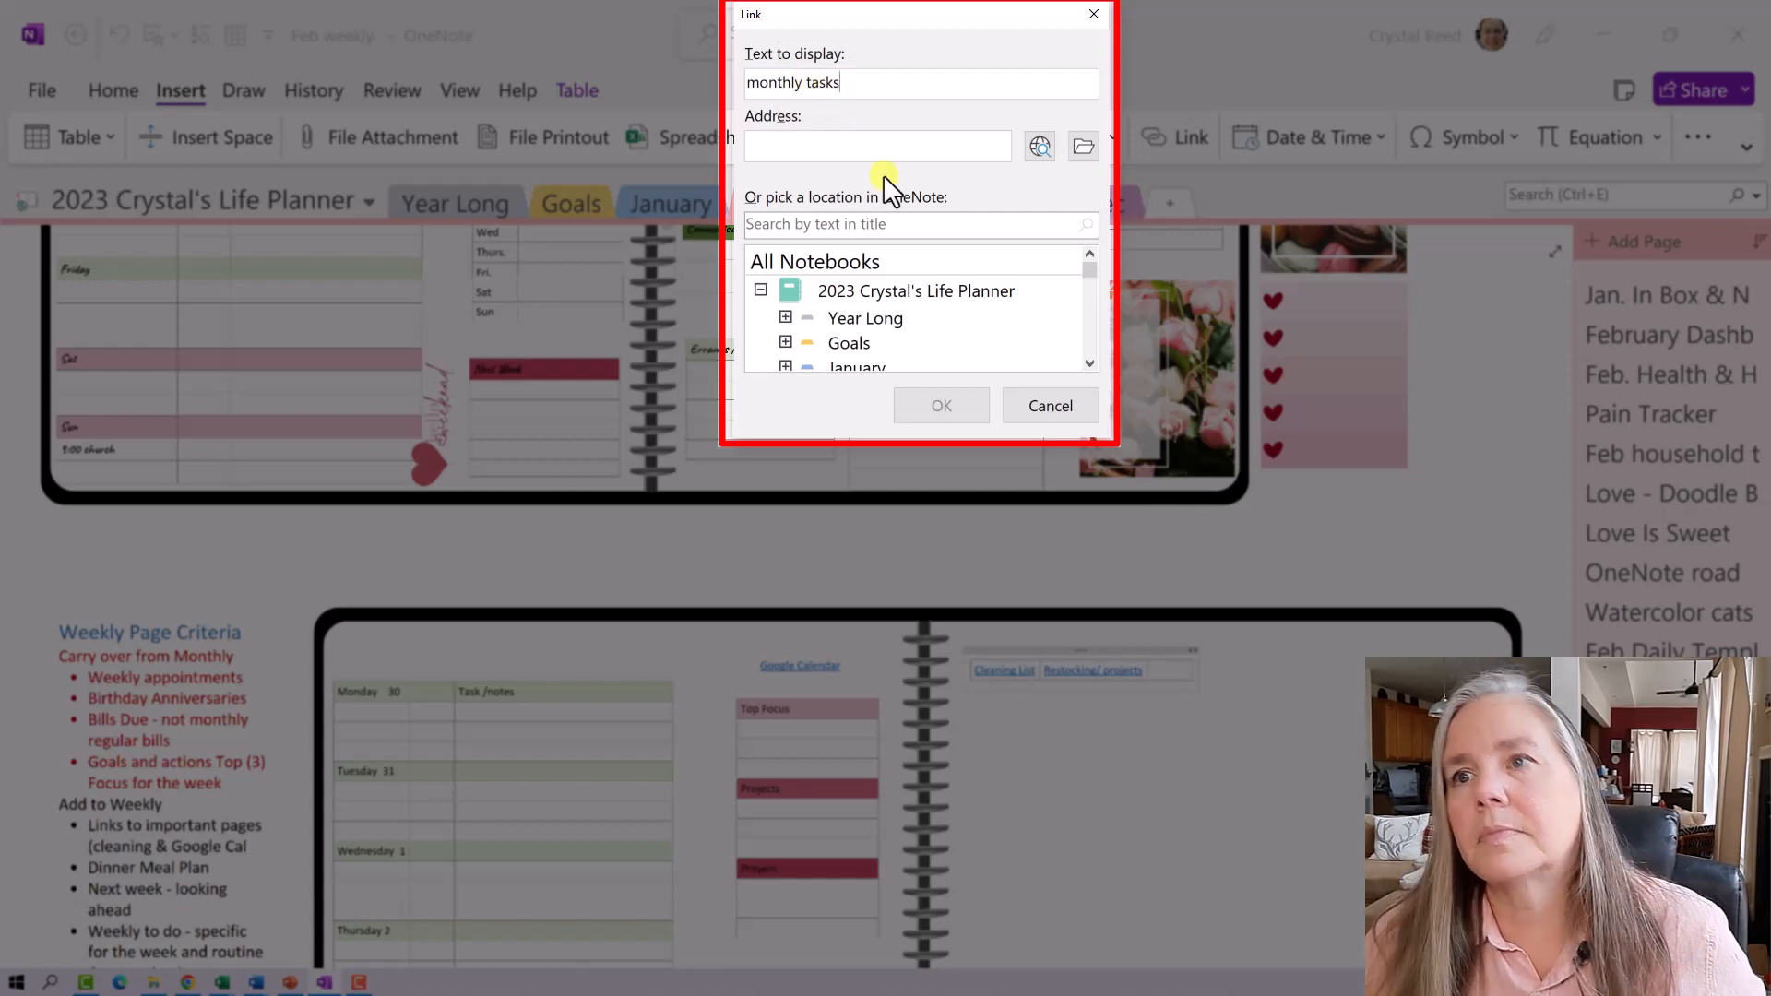
left_click(785, 317)
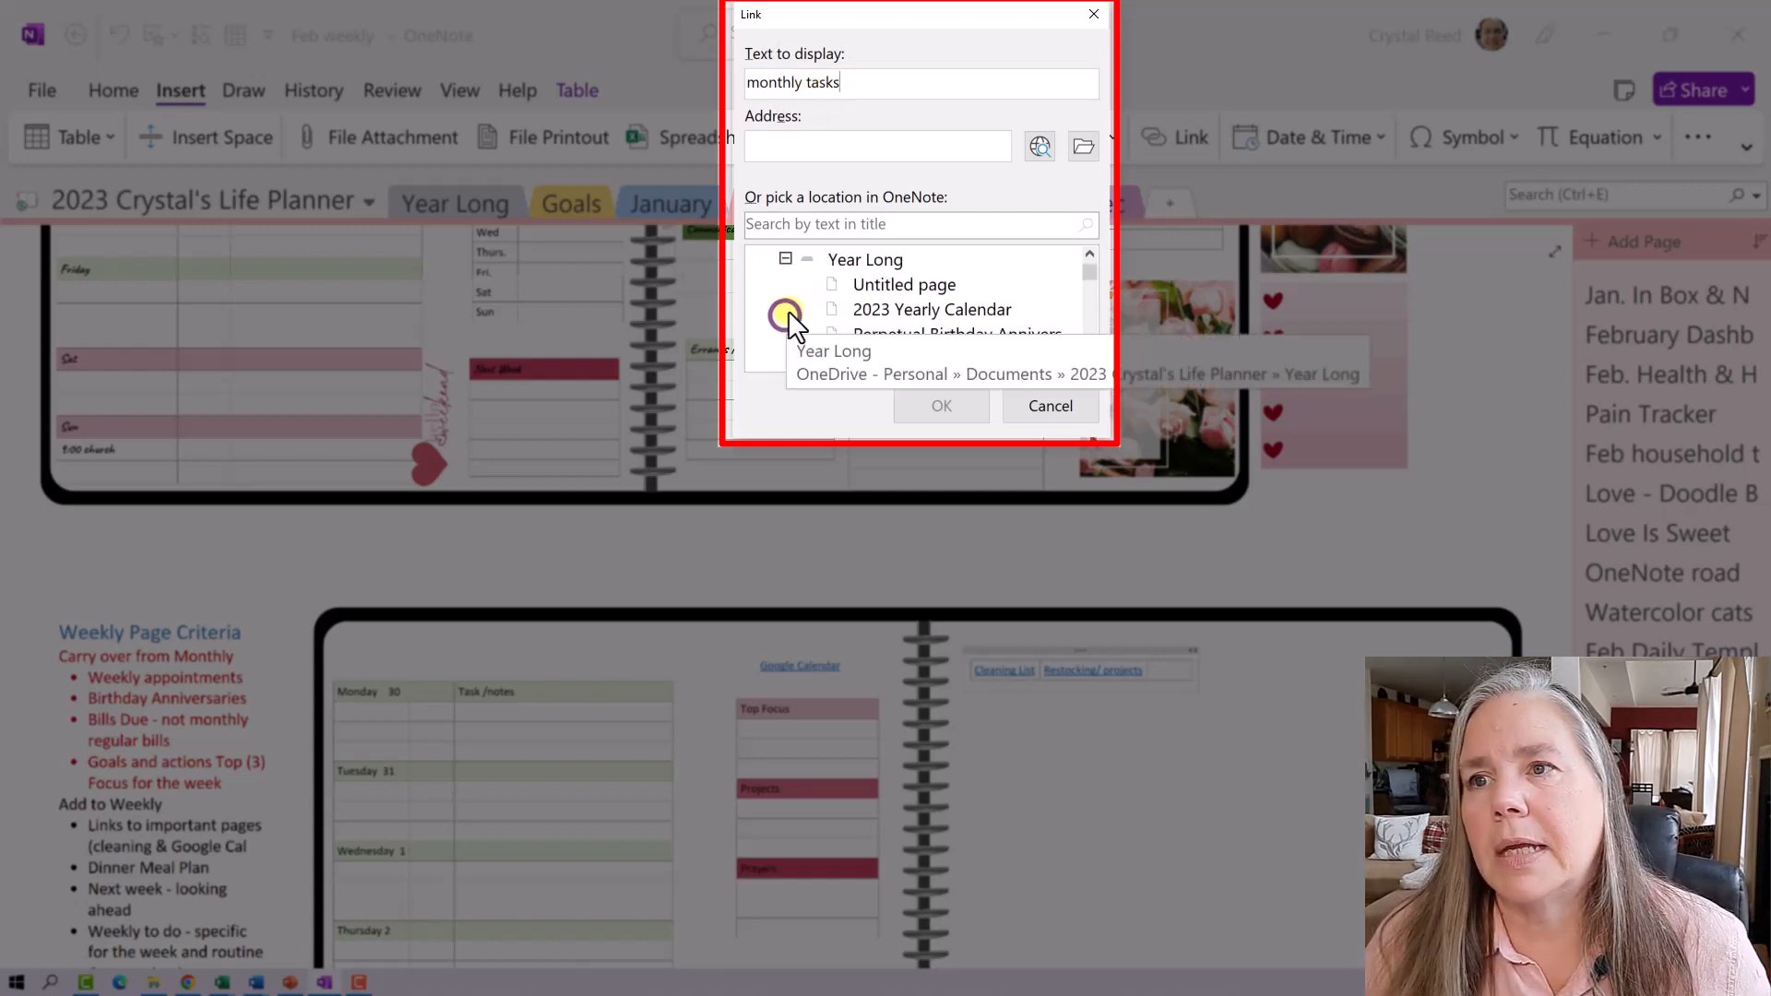
scroll(945, 298, "down", 2)
scroll(944, 299, "down", 4)
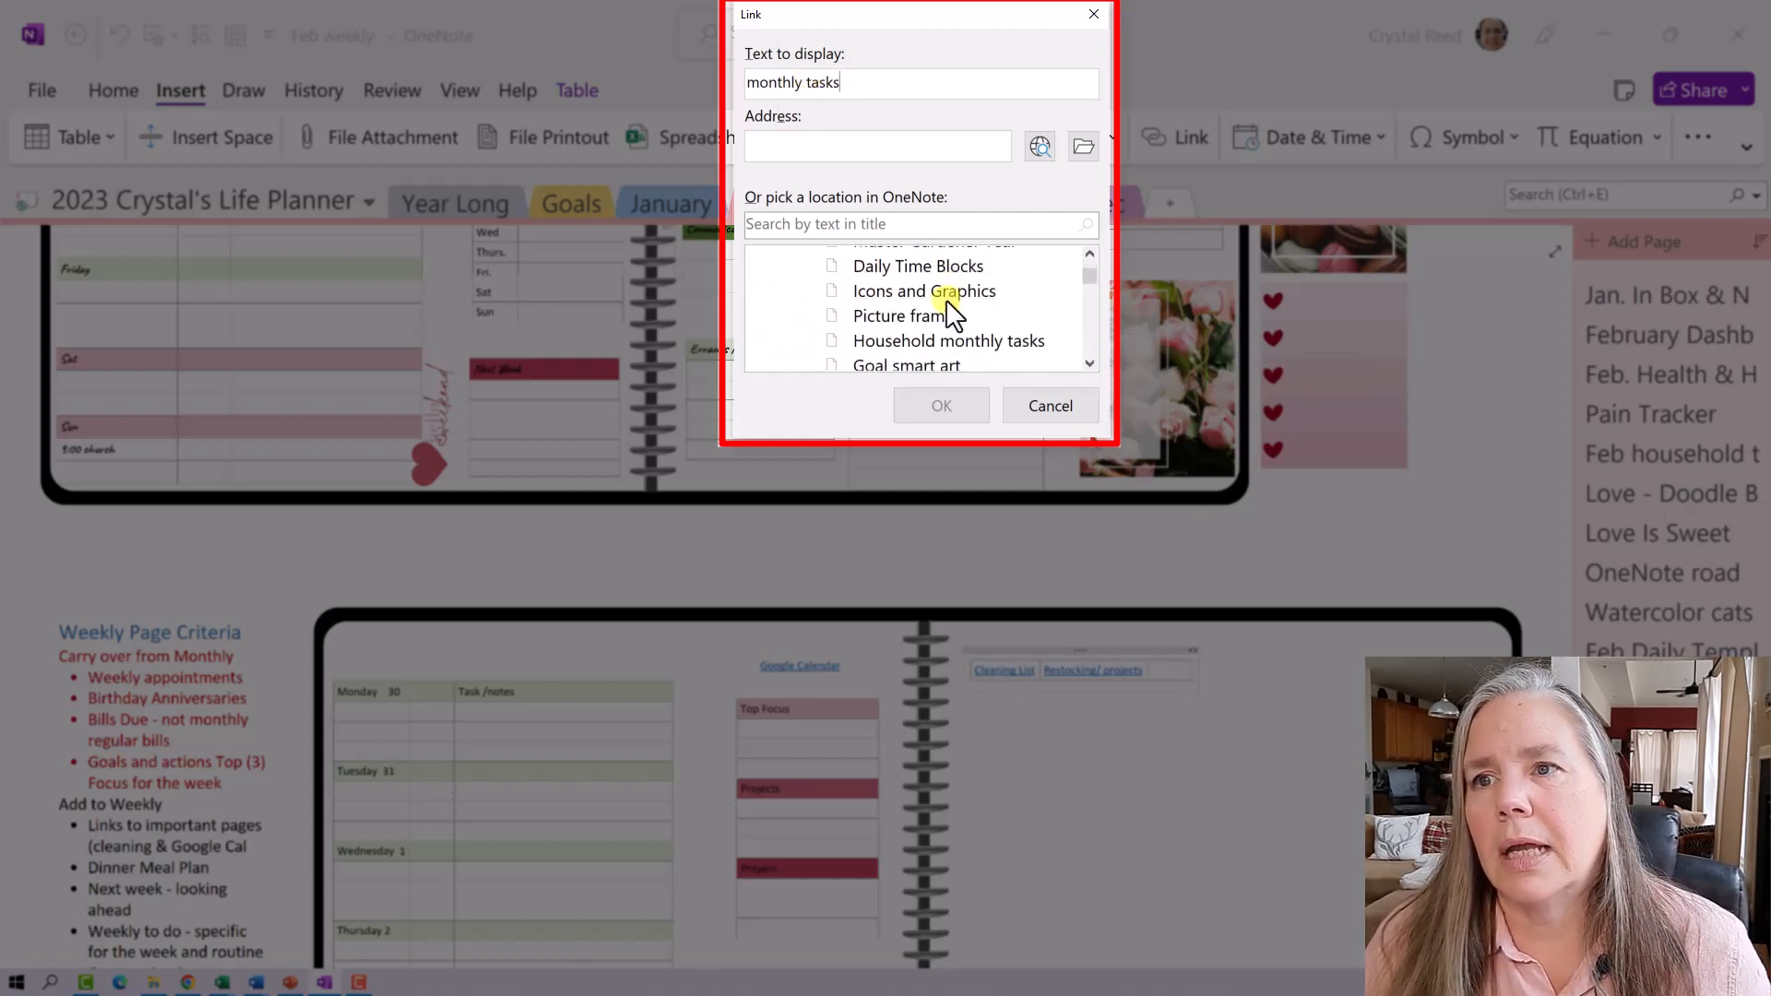
scroll(944, 299, "down", 2)
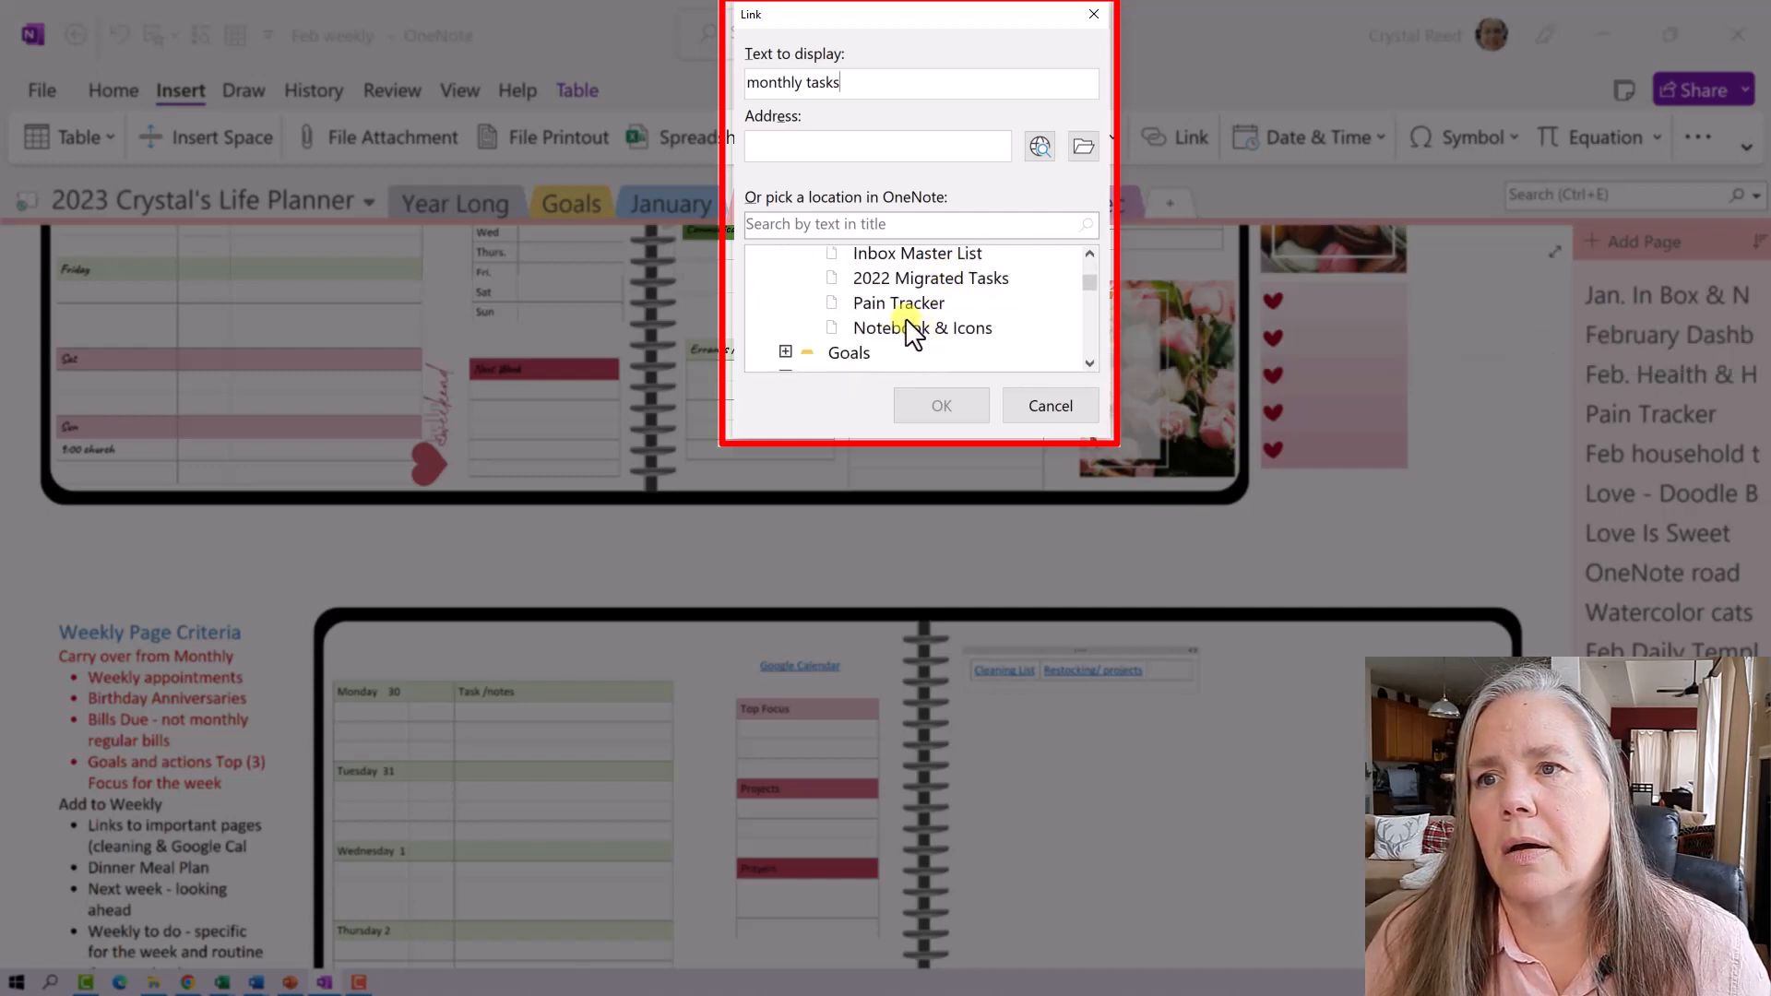
- Link 'monthly tasks' to the Household monthly tasks page and follow the link
left_click(1089, 255)
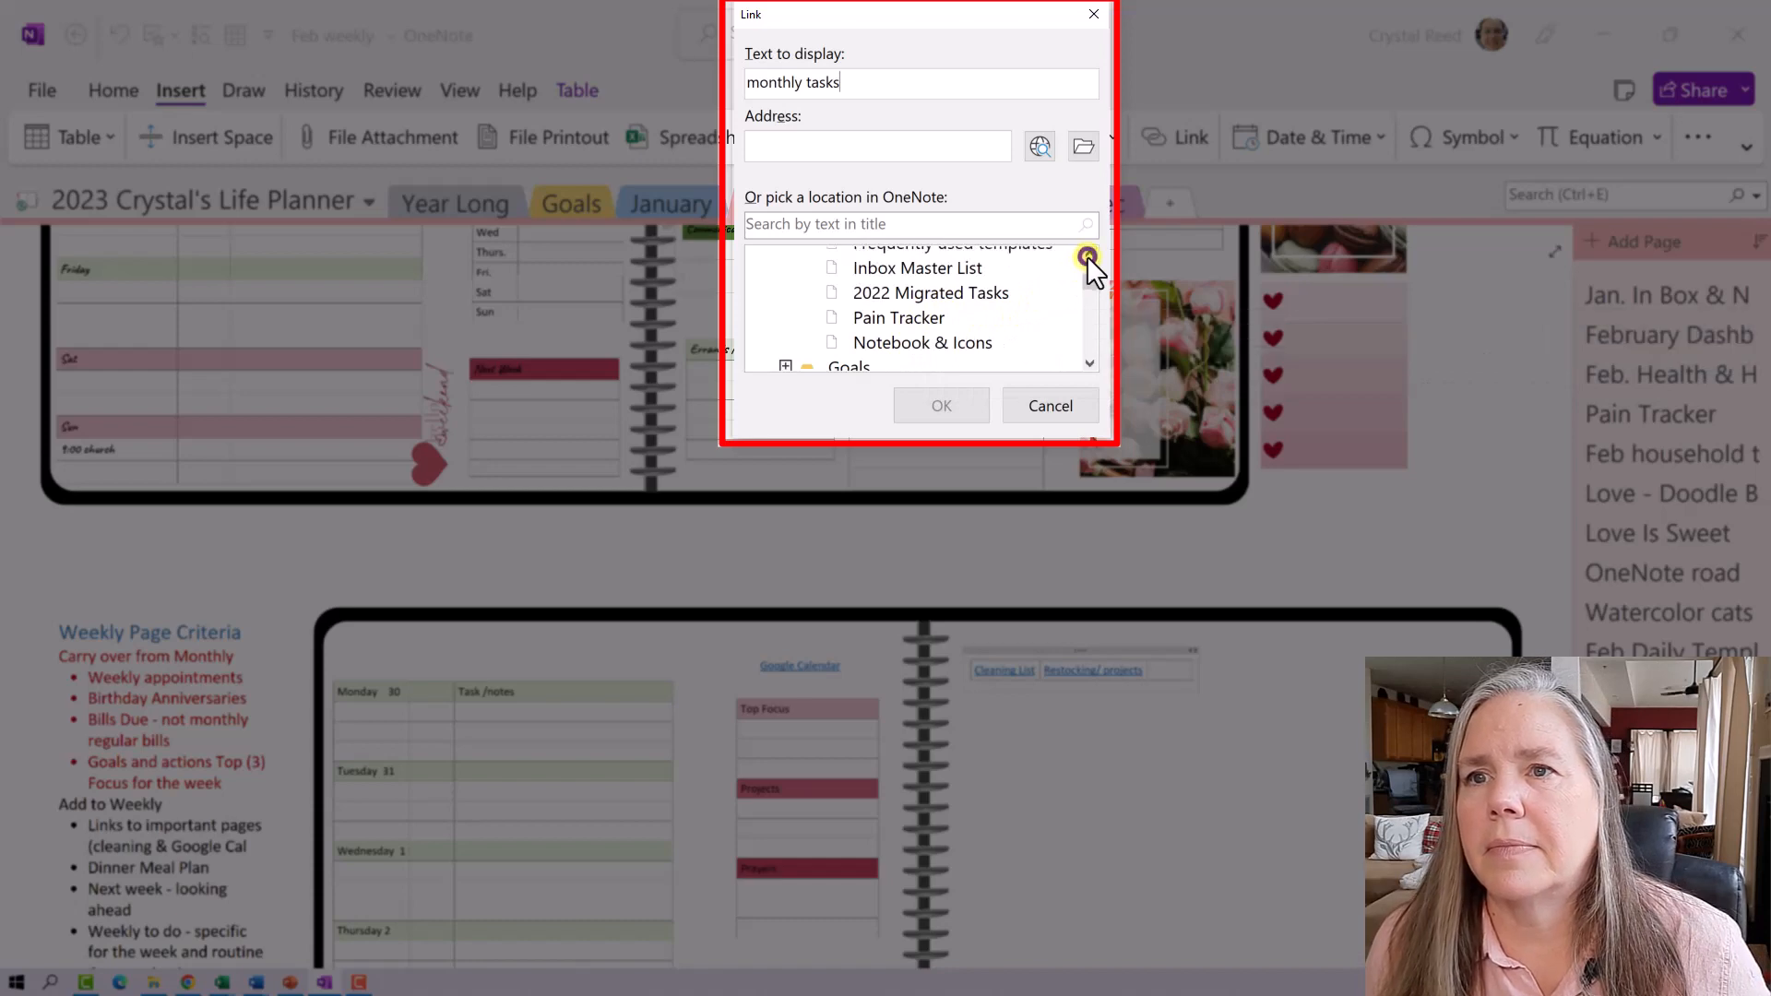
left_click(1088, 255)
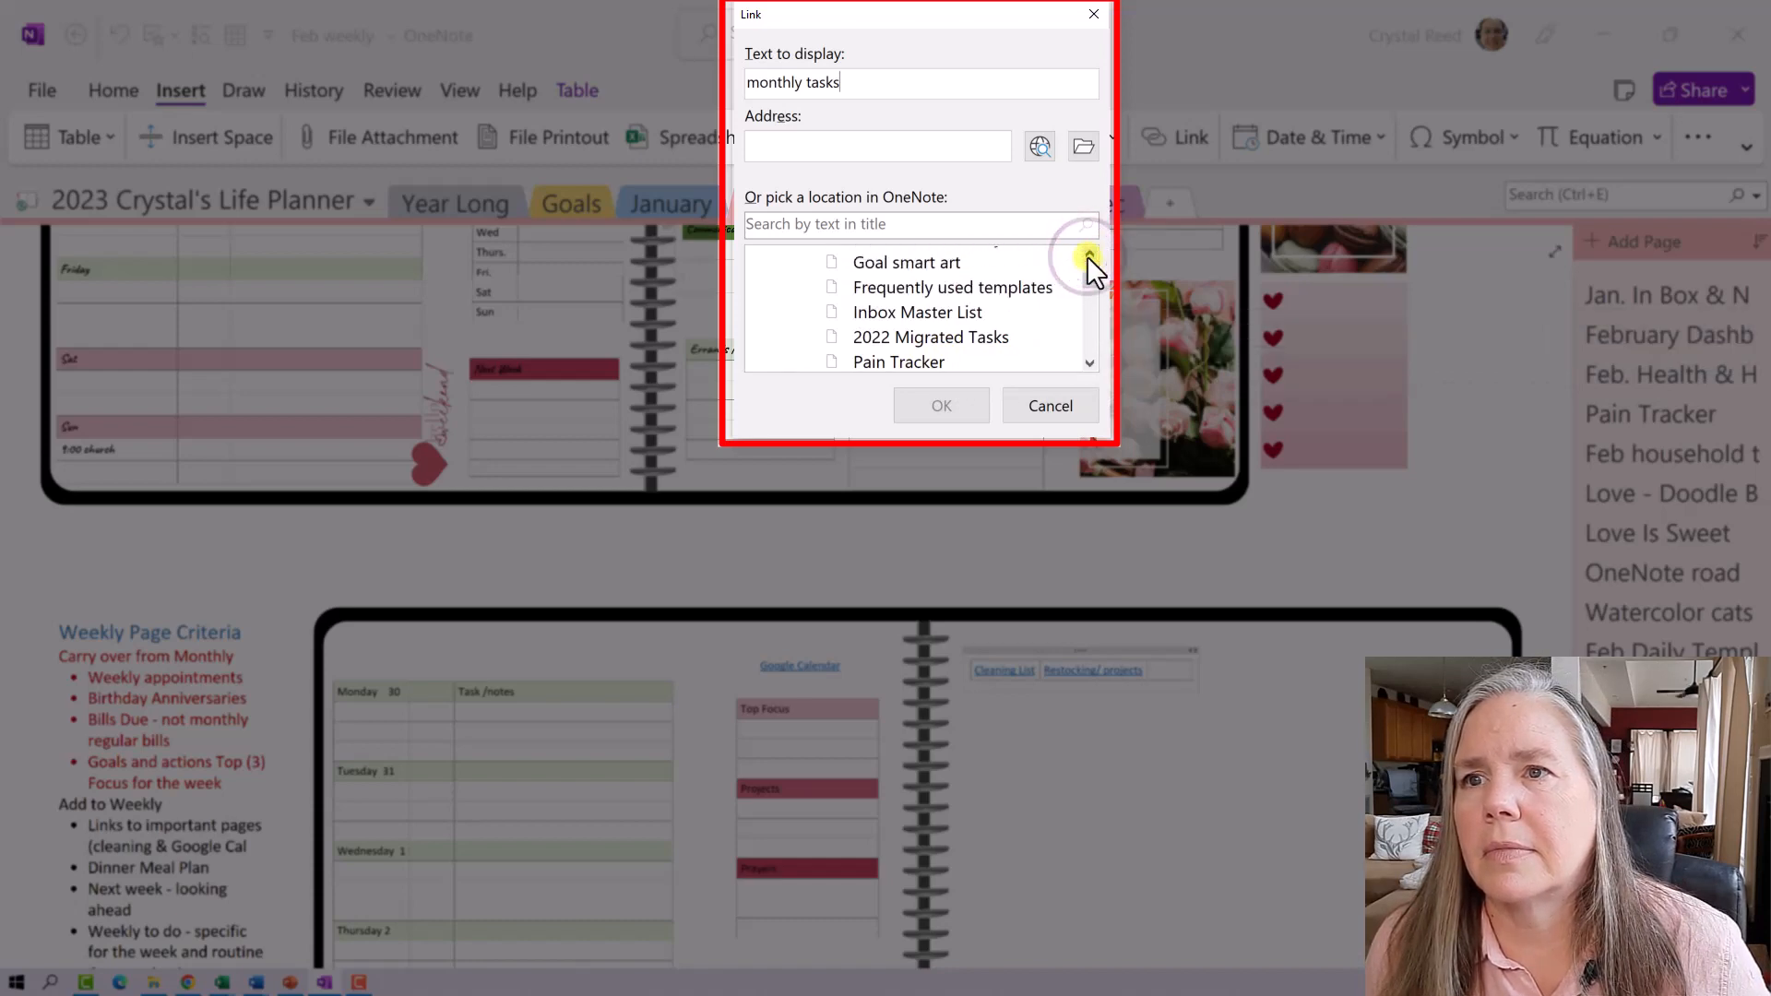
left_click(1088, 255)
left_click(1032, 275)
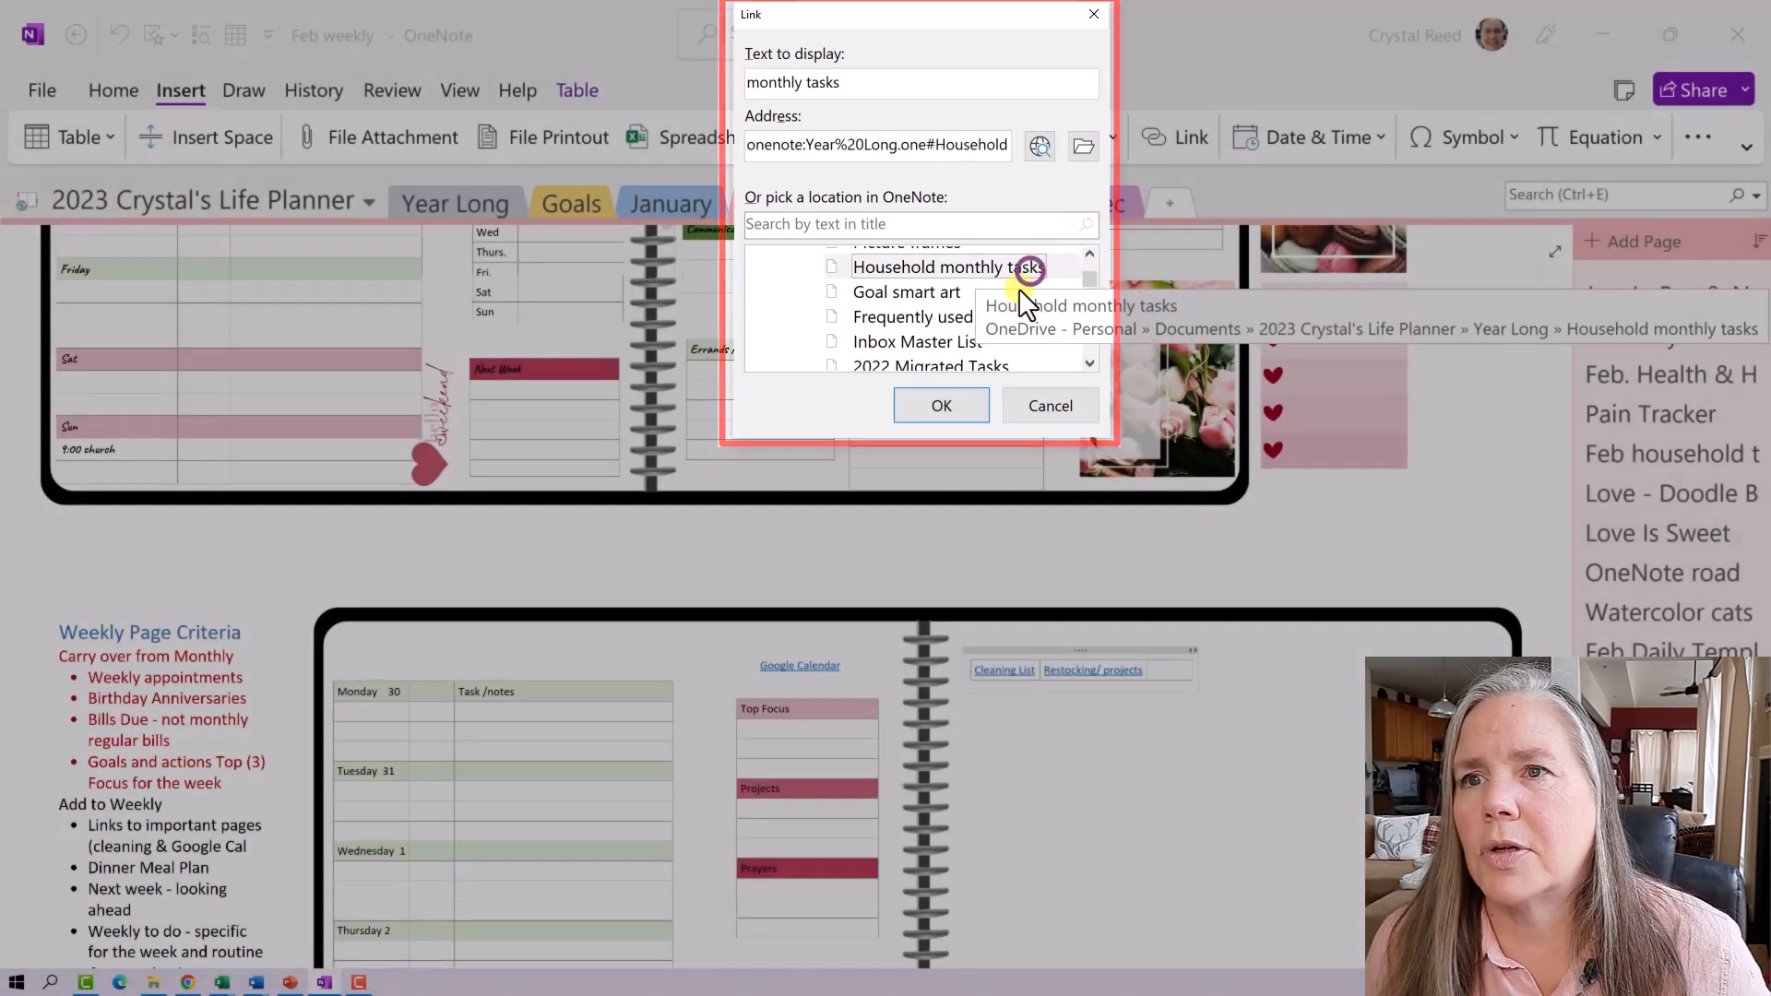
left_click(943, 405)
left_click(1185, 673)
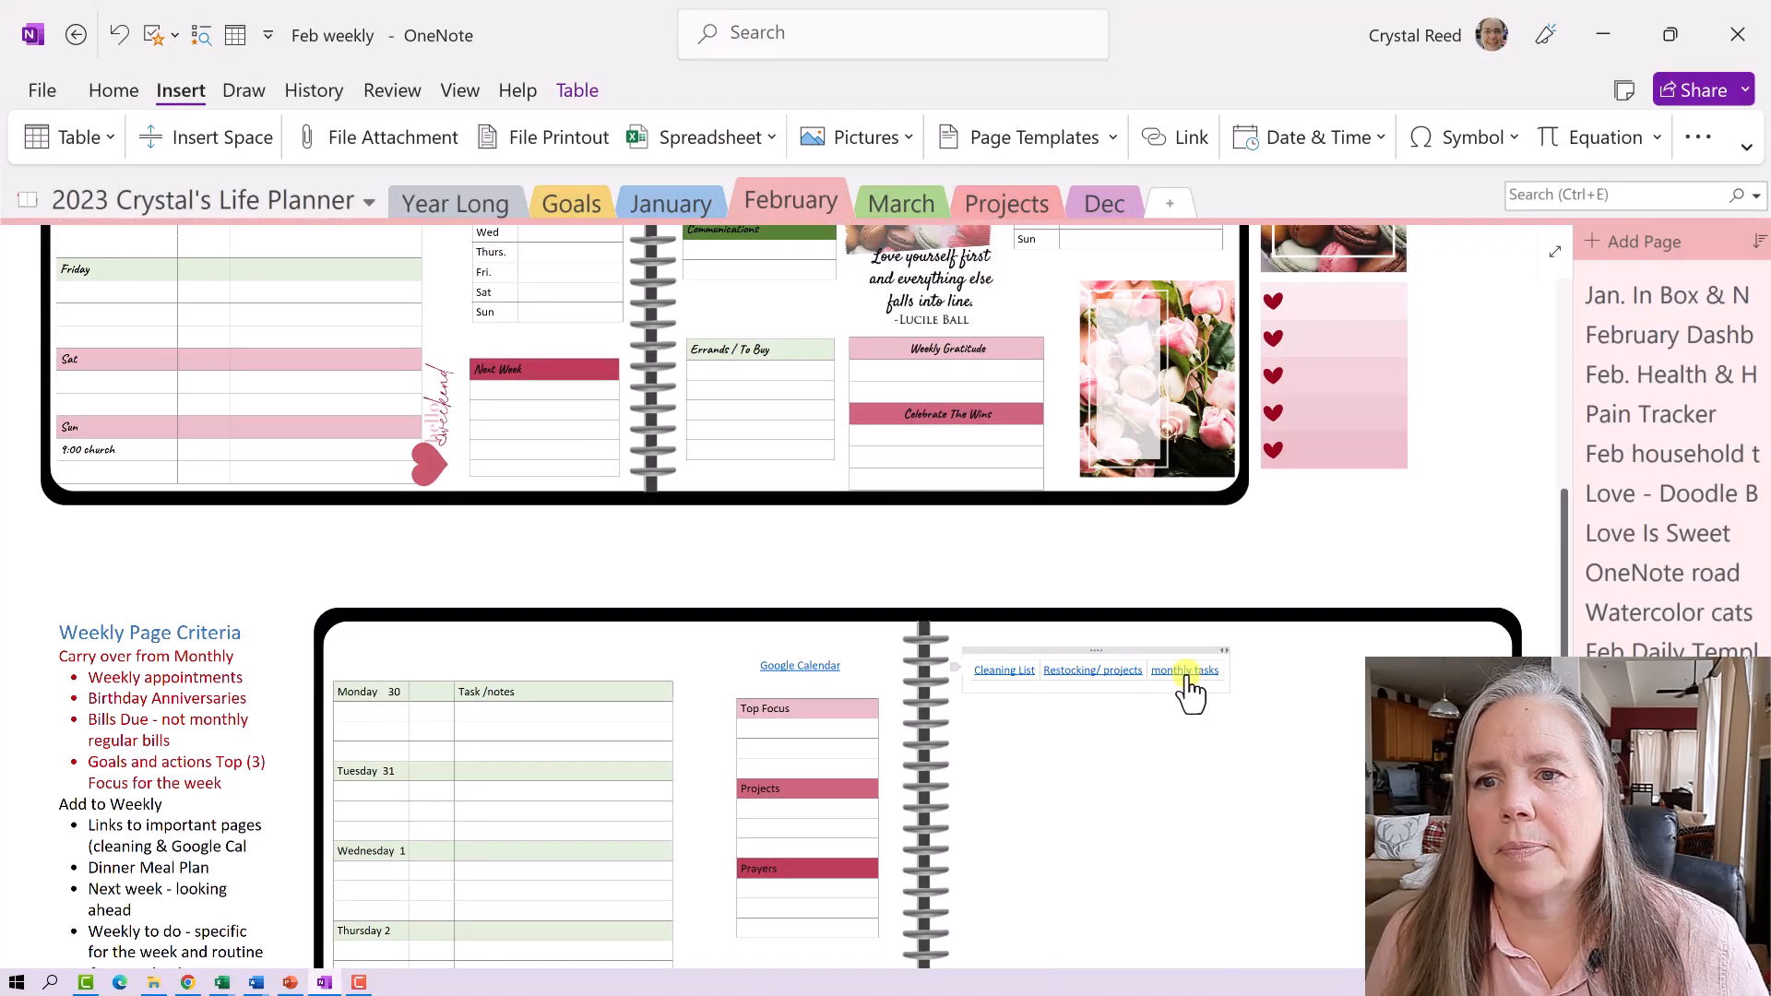
scroll(1024, 635, "up", 3)
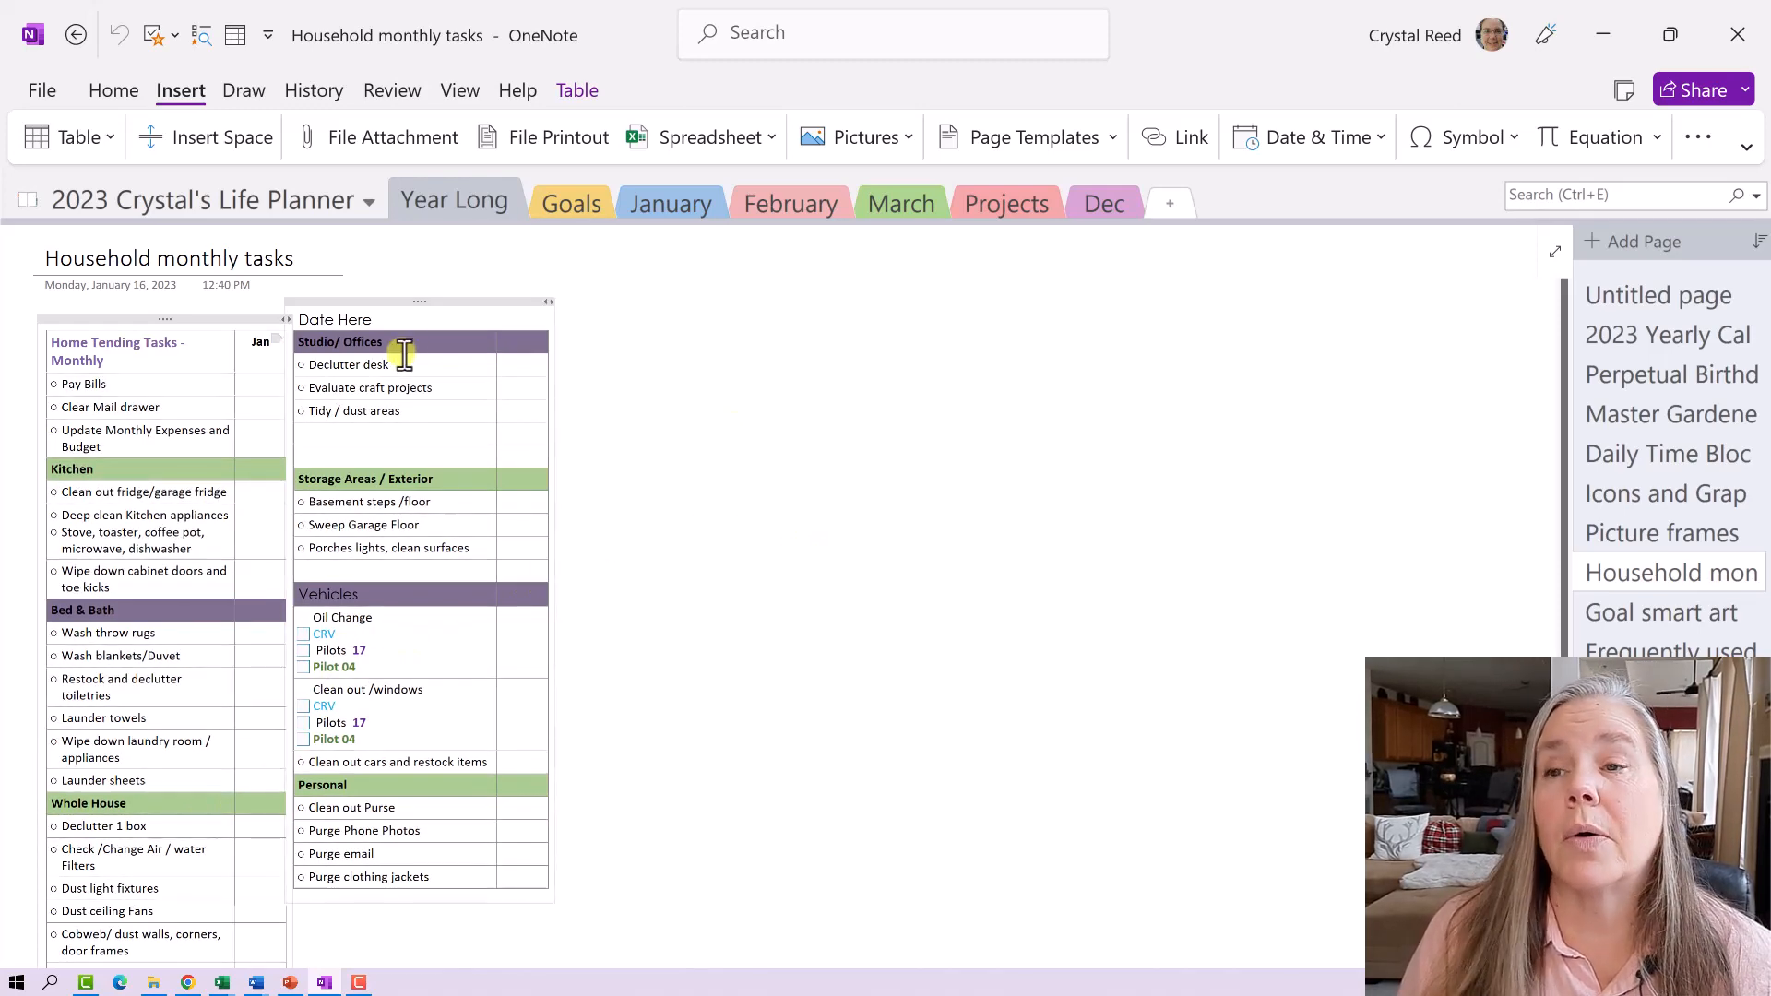
left_click(78, 35)
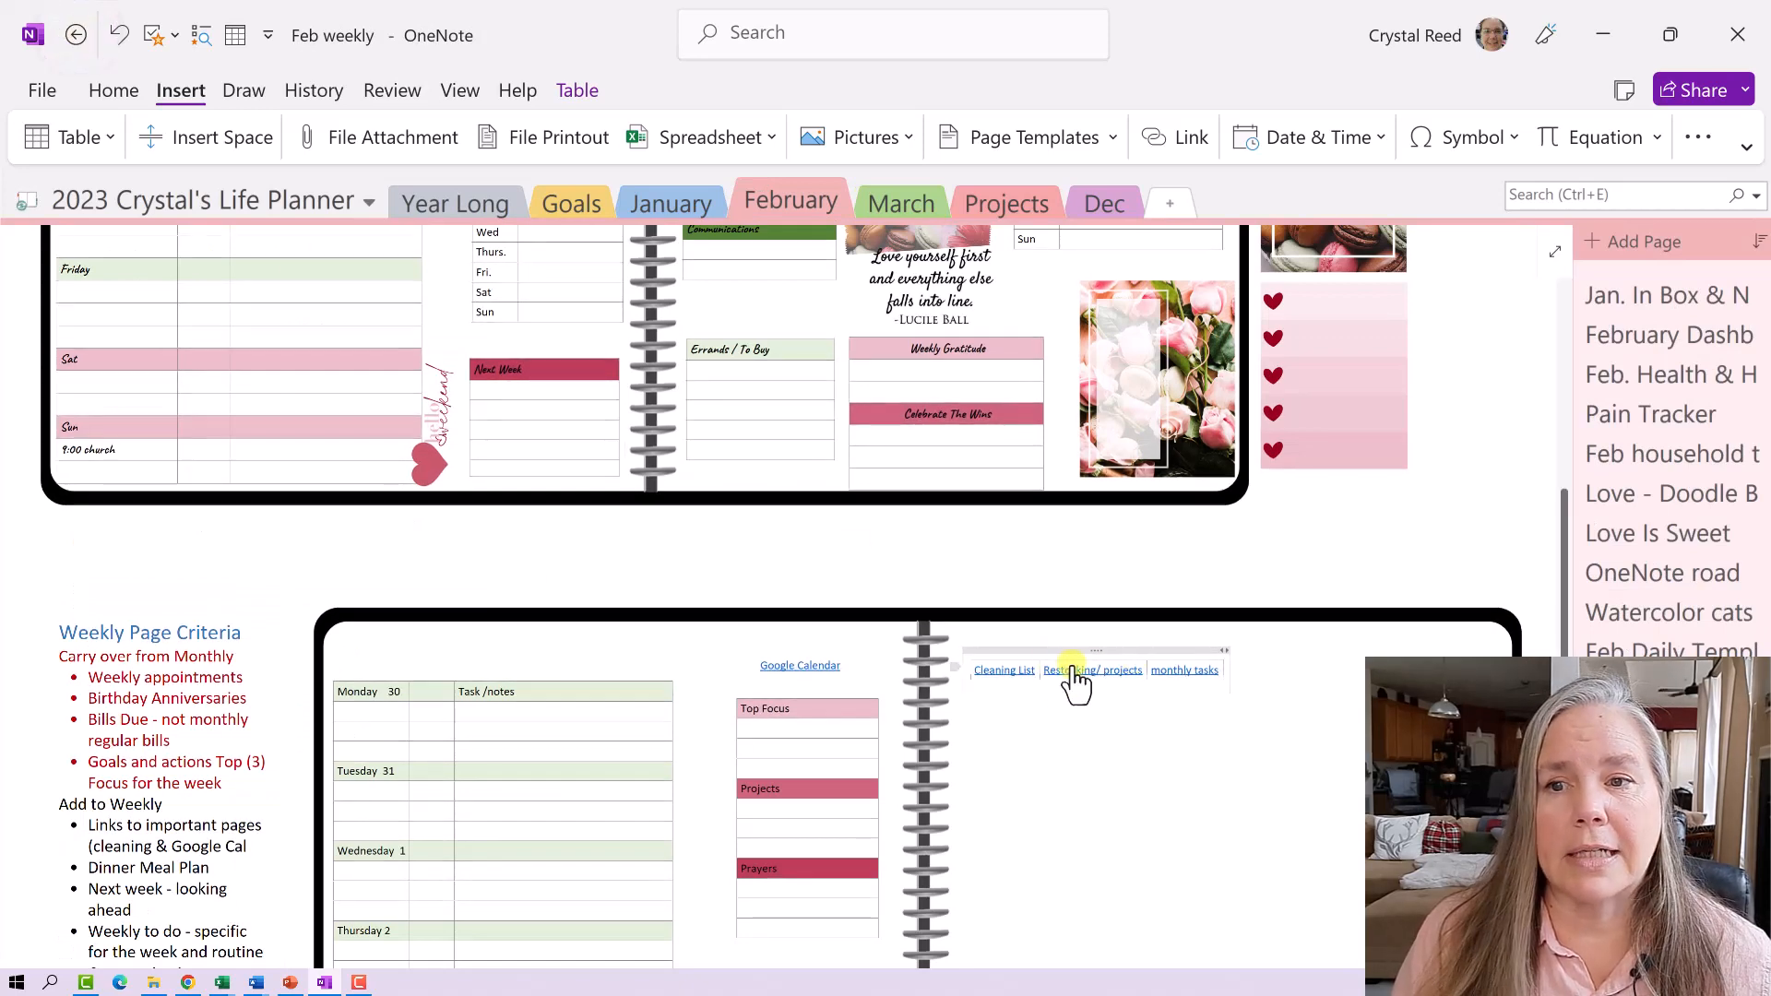
- Leave the page links table and scroll through the sample planner to review it
left_click(971, 671)
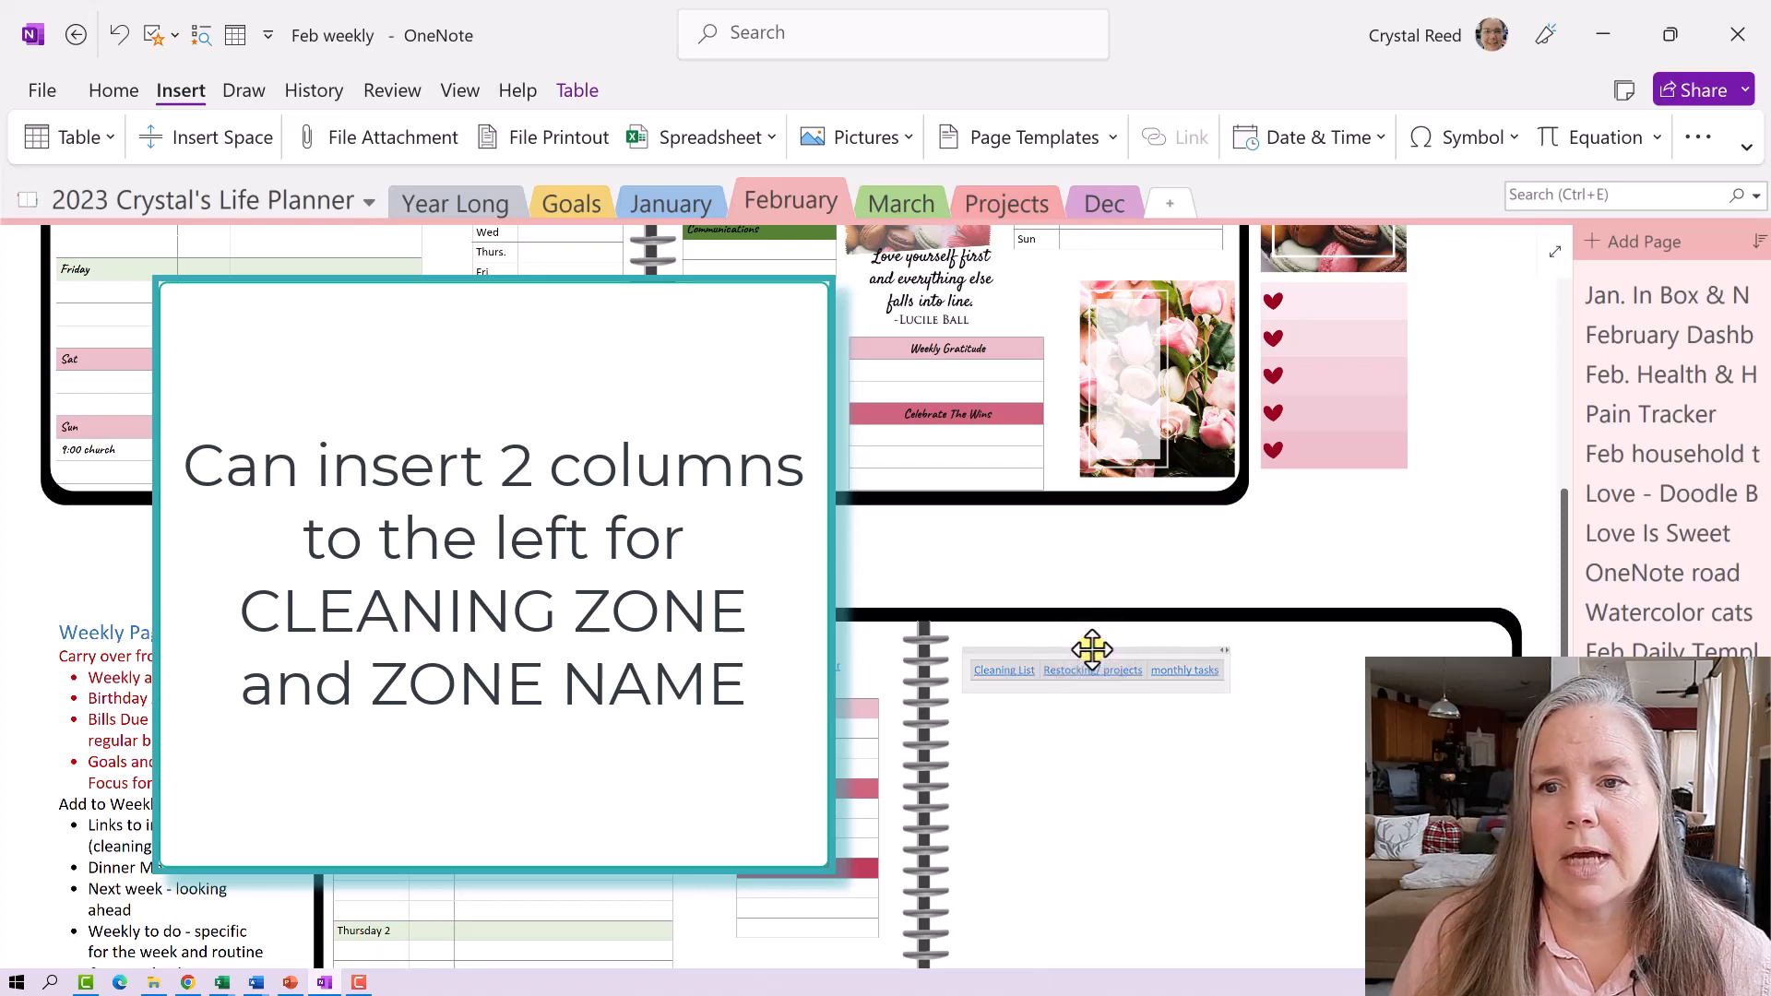
left_click(1104, 781)
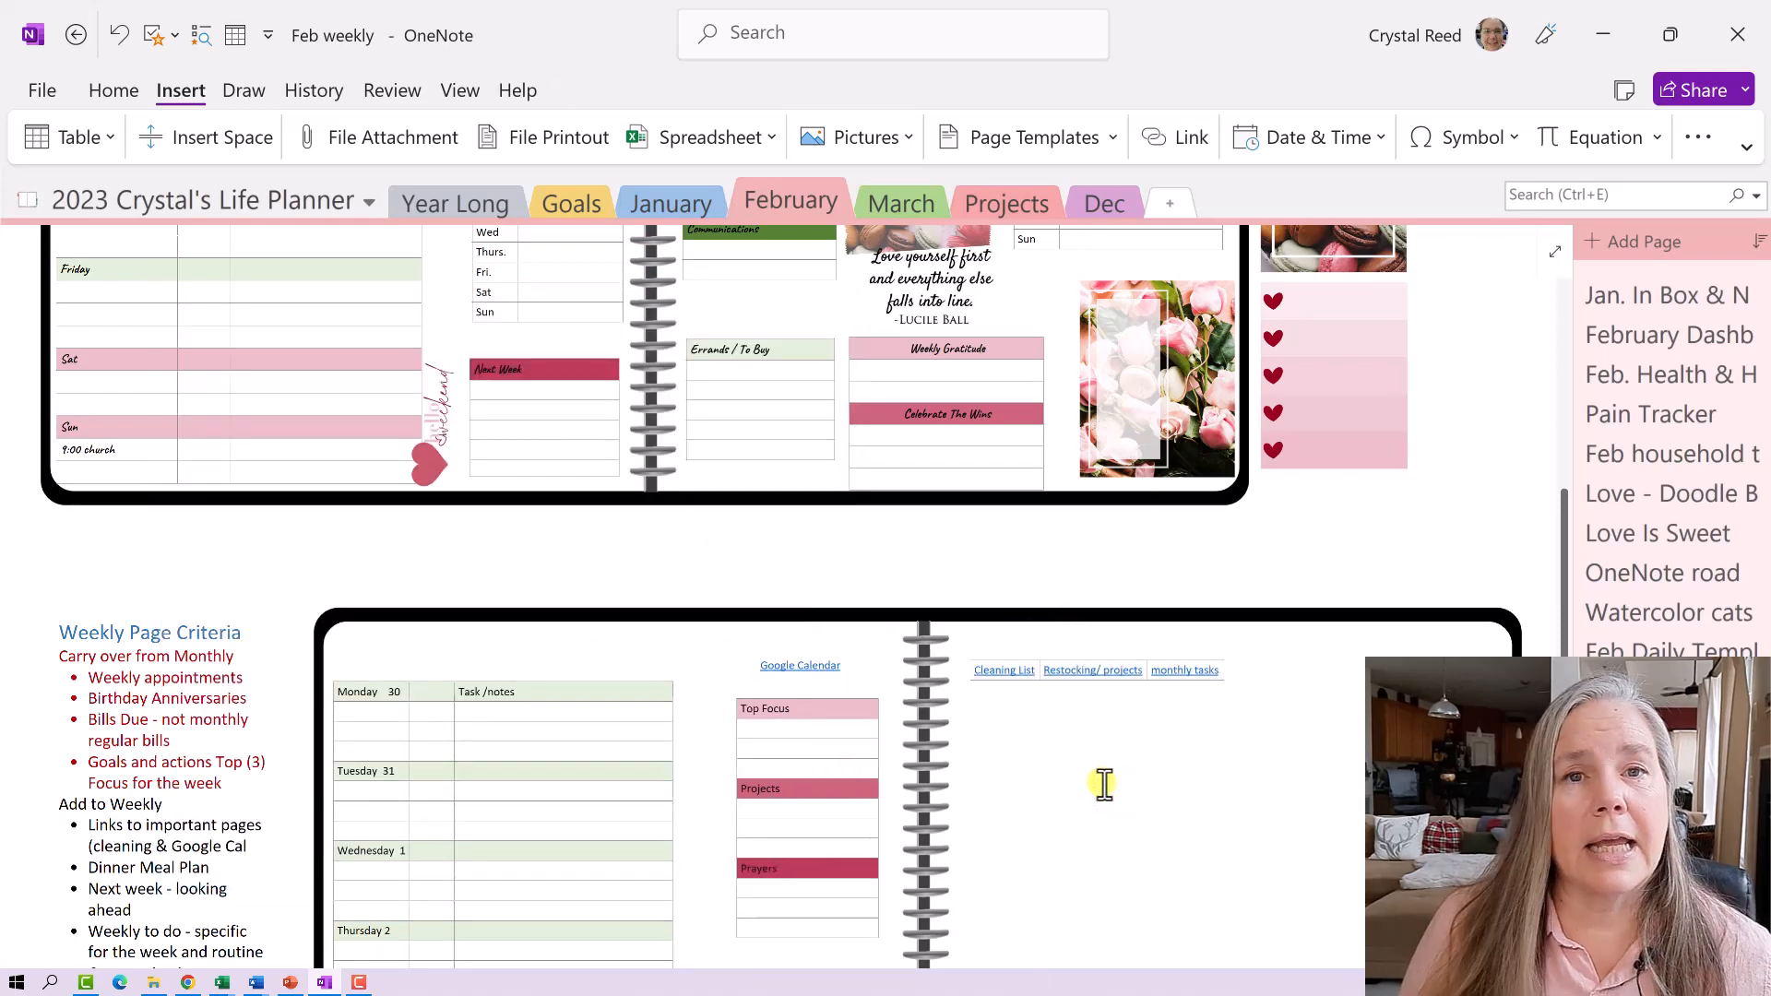
scroll(253, 844, "down", 1)
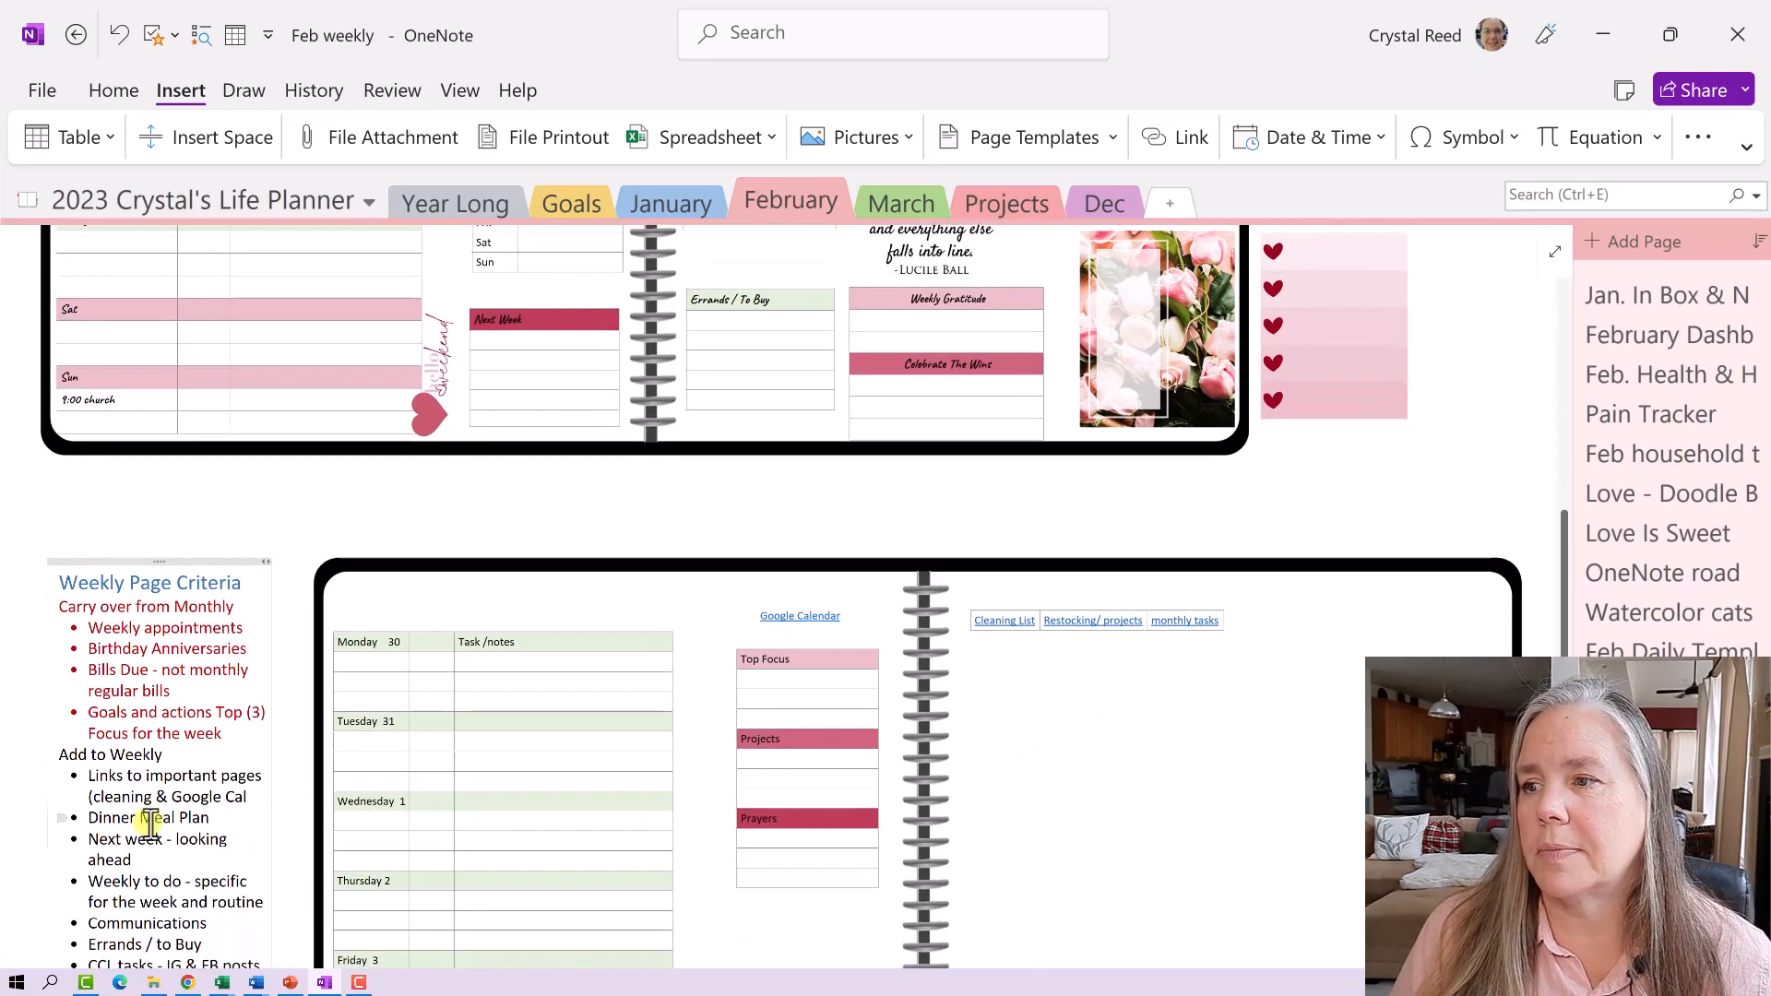
scroll(194, 798, "down", 1)
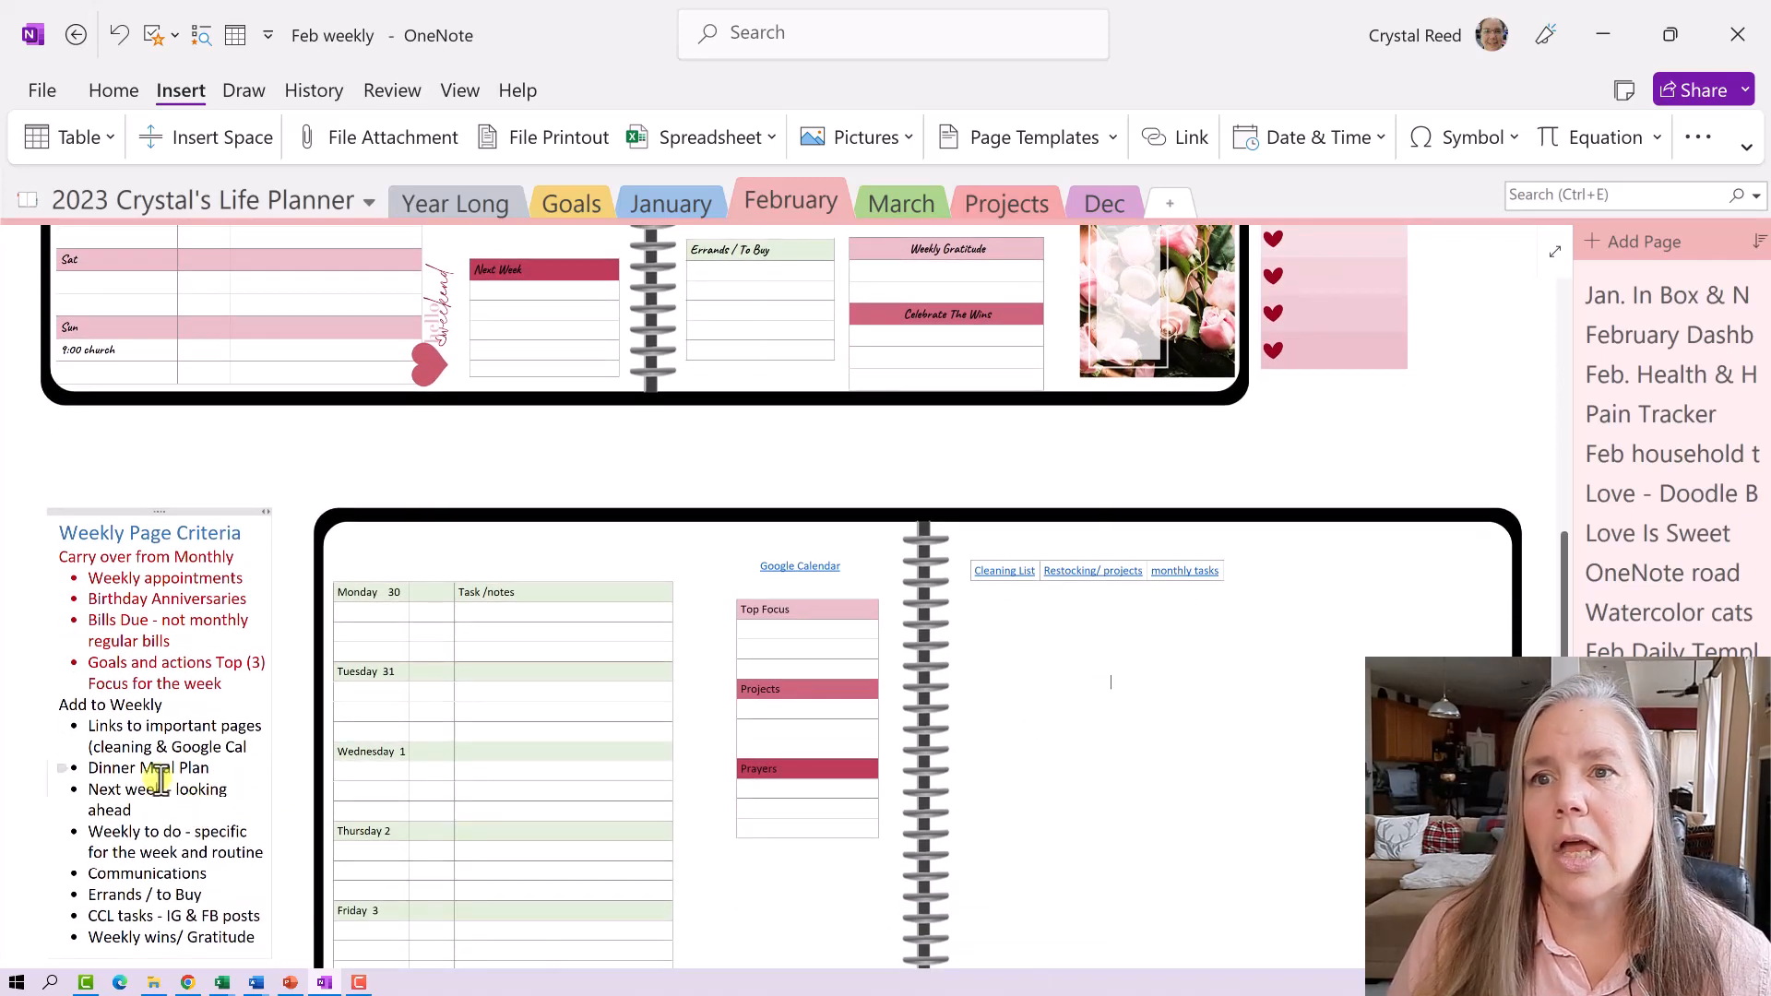
scroll(159, 780, "up", 10)
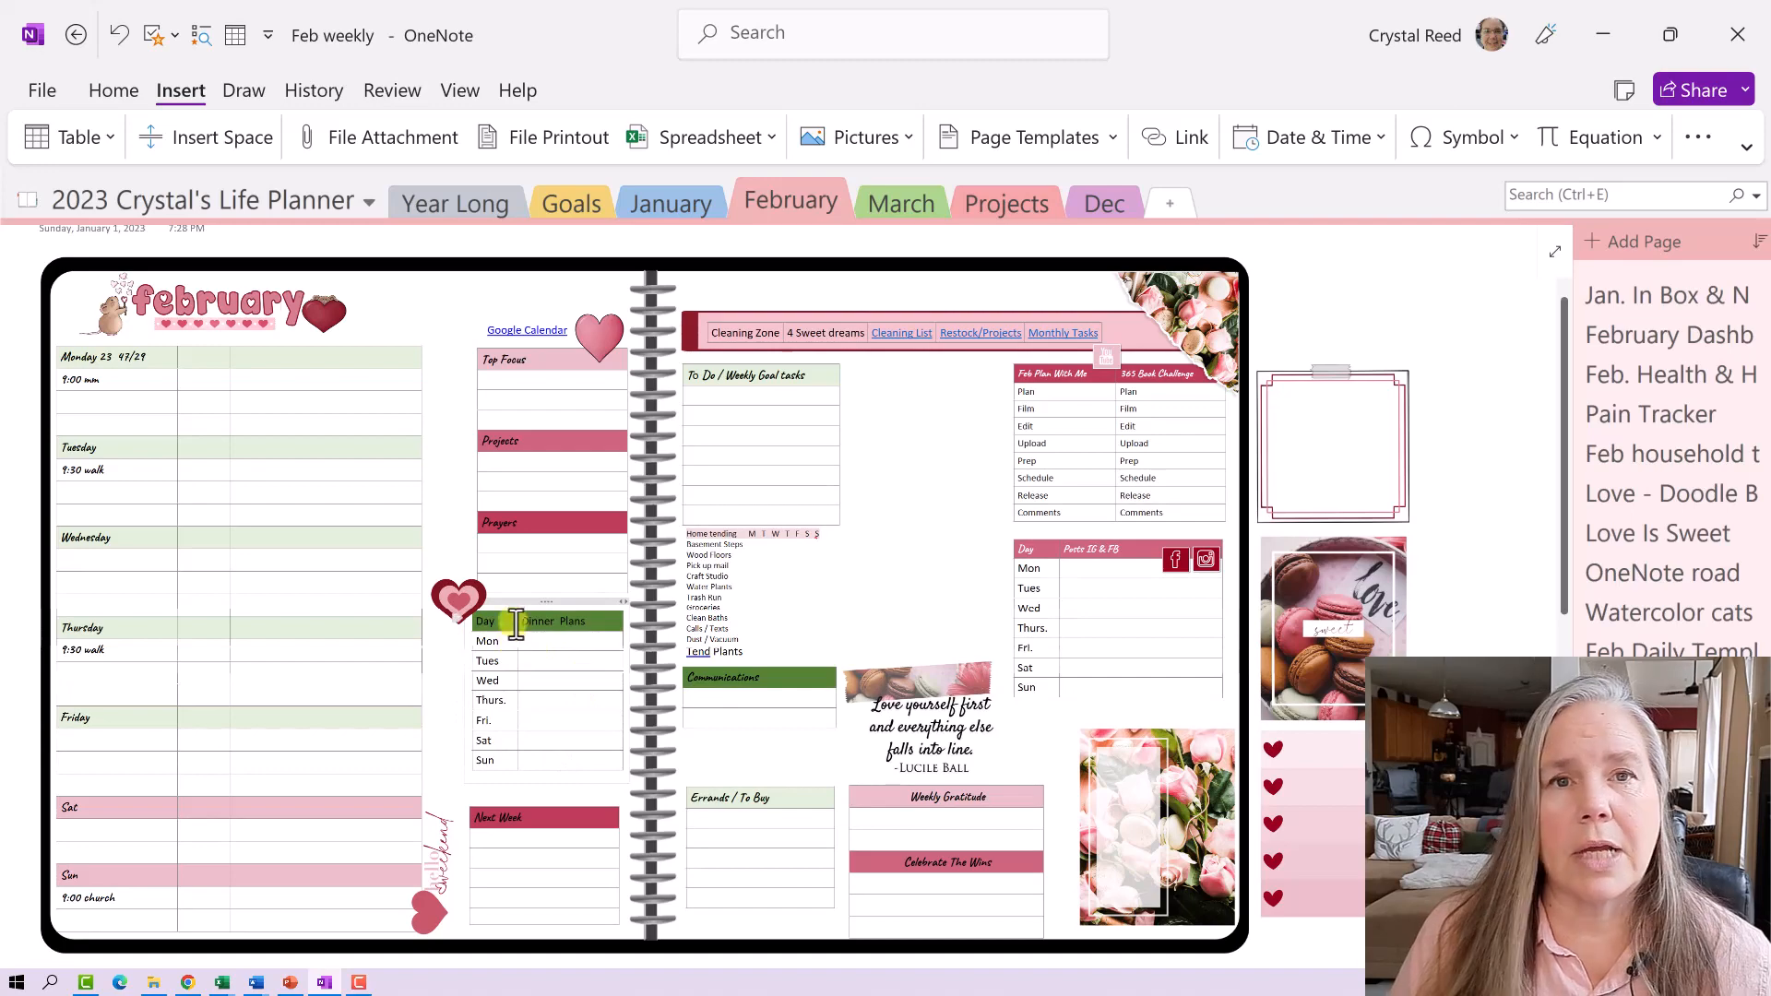
scroll(516, 620, "down", 1)
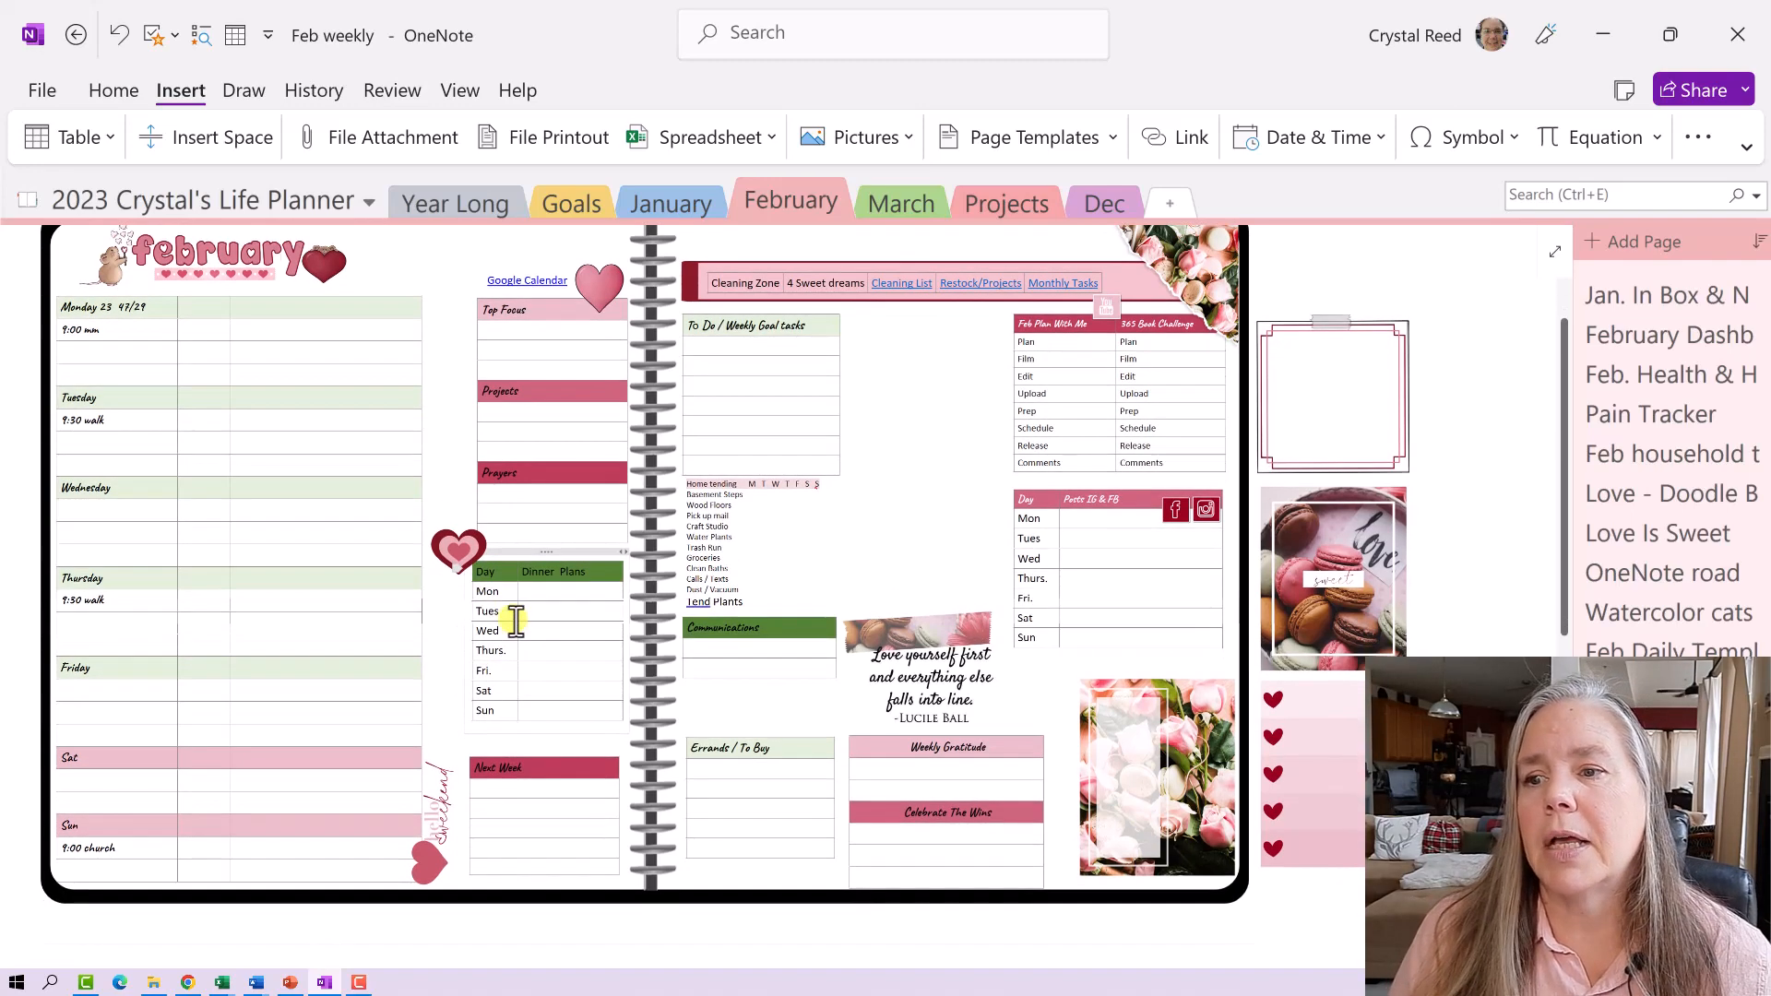
scroll(515, 619, "down", 10)
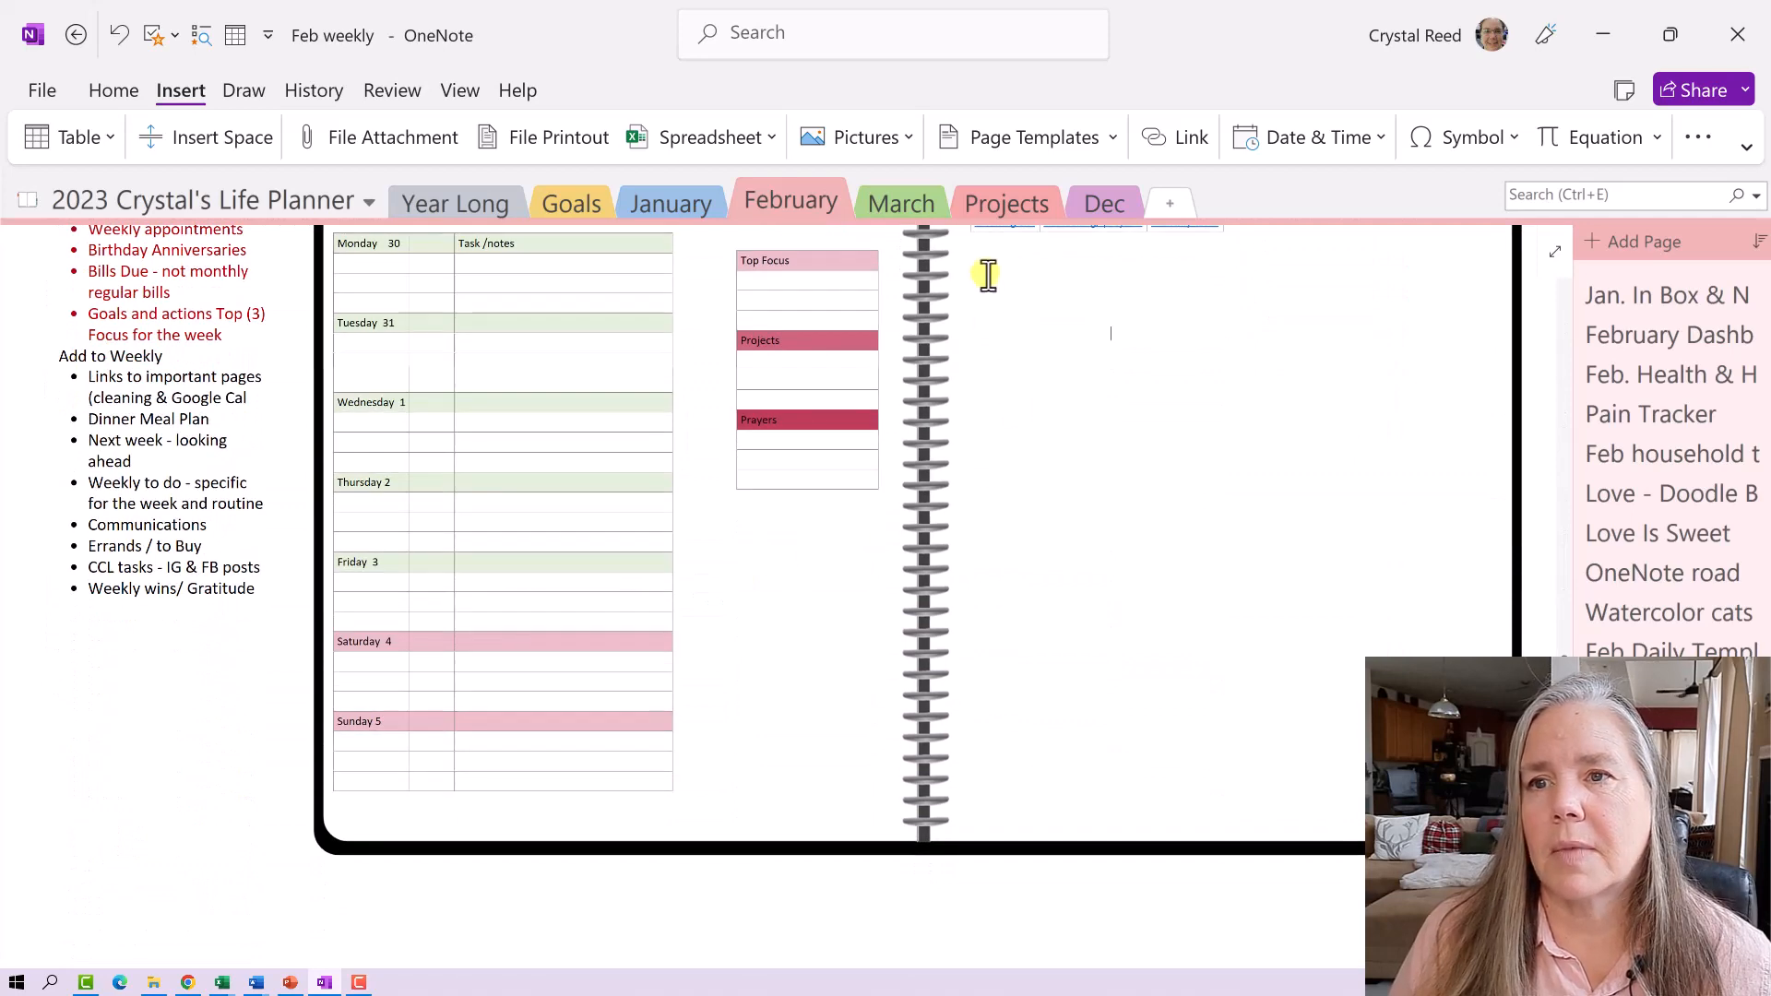
scroll(984, 277, "up", 2)
- Place the insertion point on the empty right page and start inserting a table
left_click(987, 360)
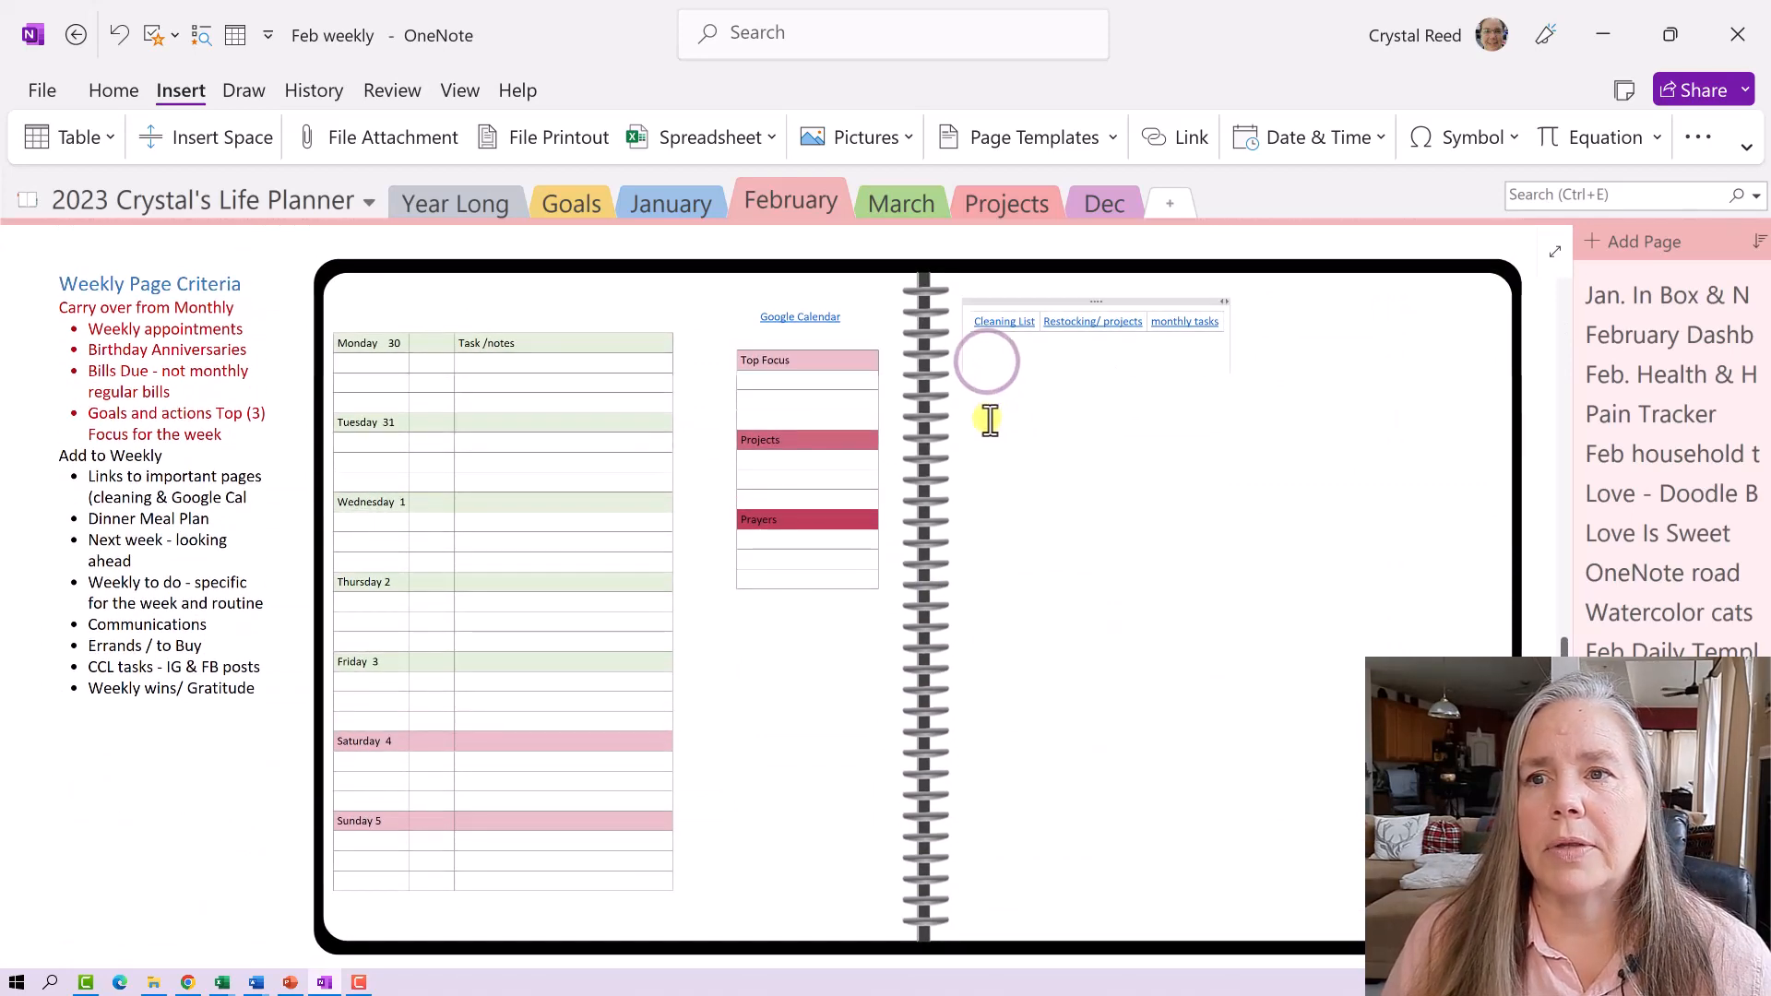
left_click(985, 431)
left_click(983, 406)
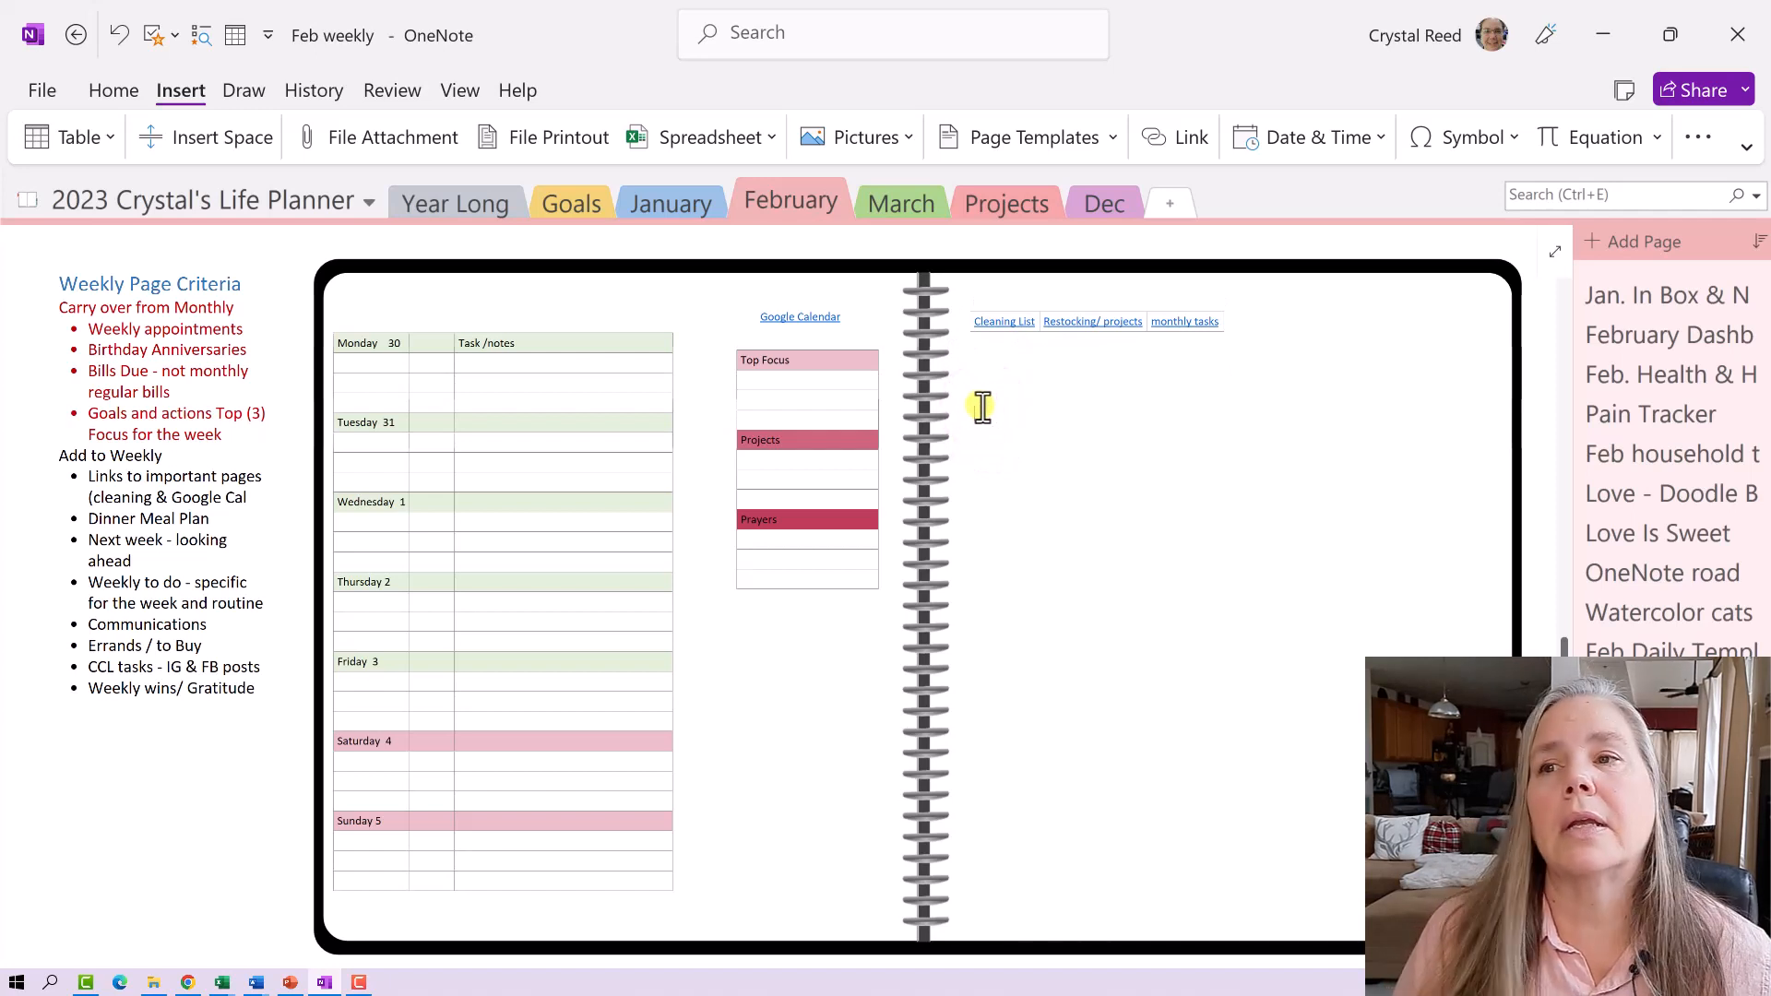
left_click(74, 131)
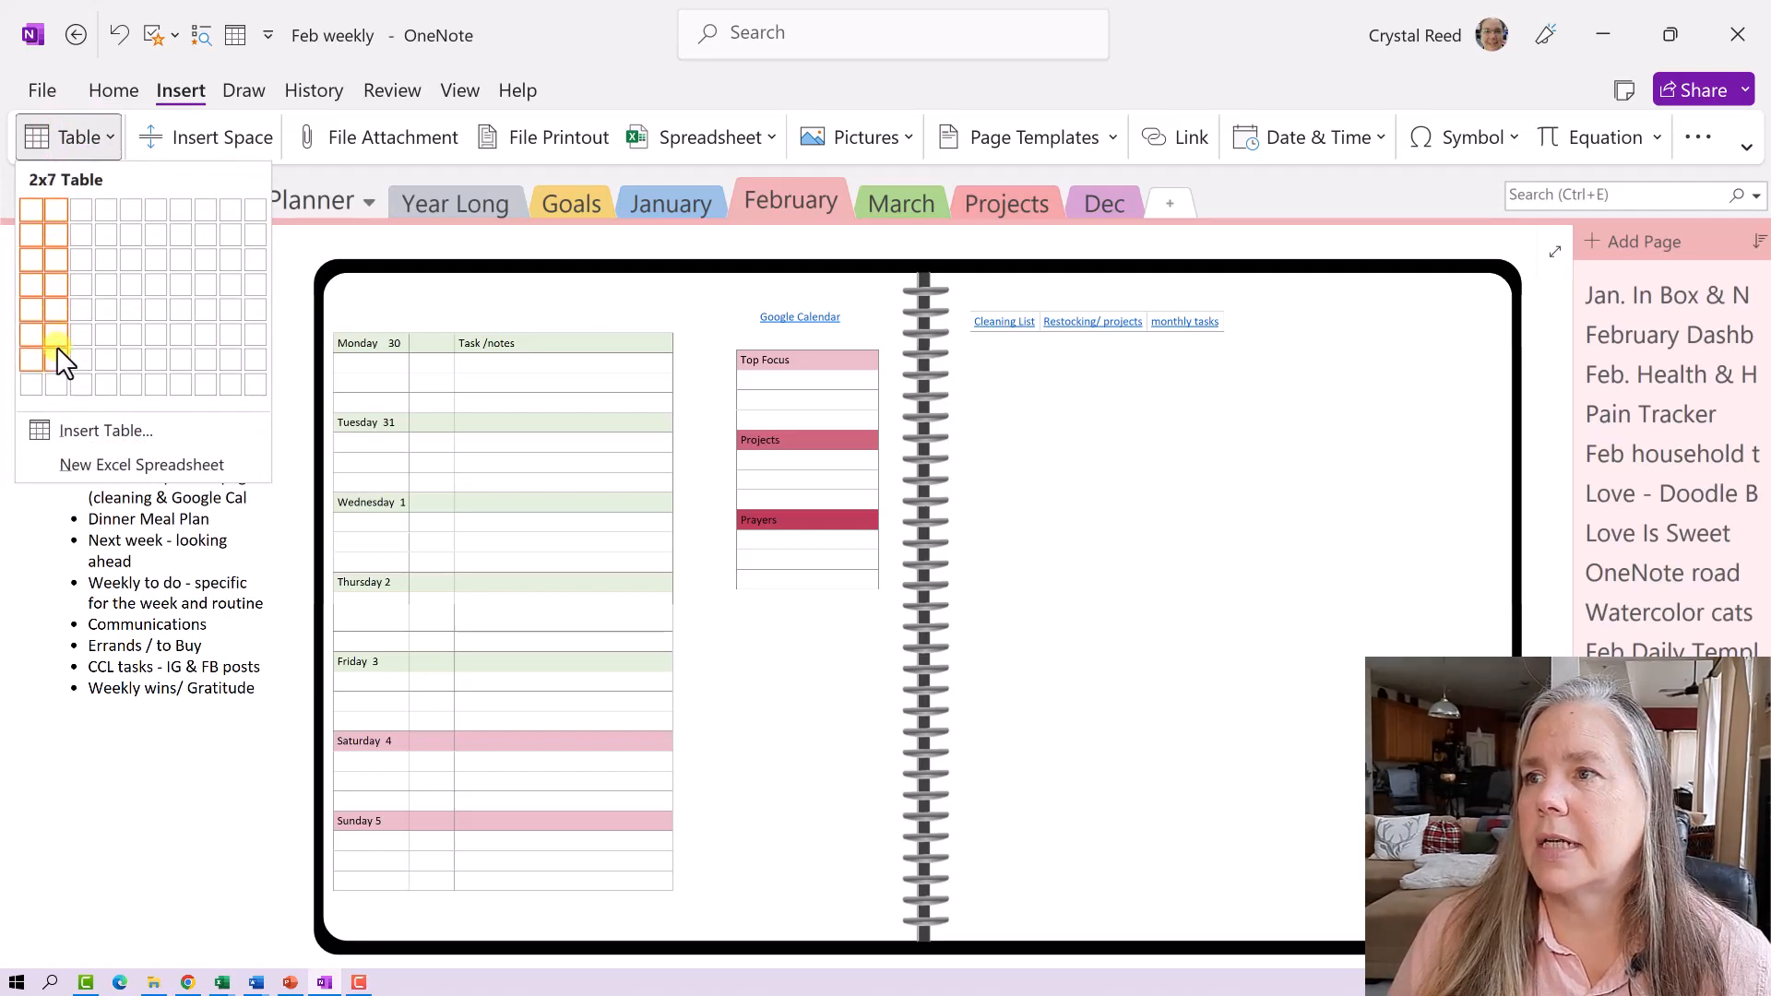
- Insert a 2x8 table with 'Day' and 'Meal' headers and widen its container
left_click(62, 385)
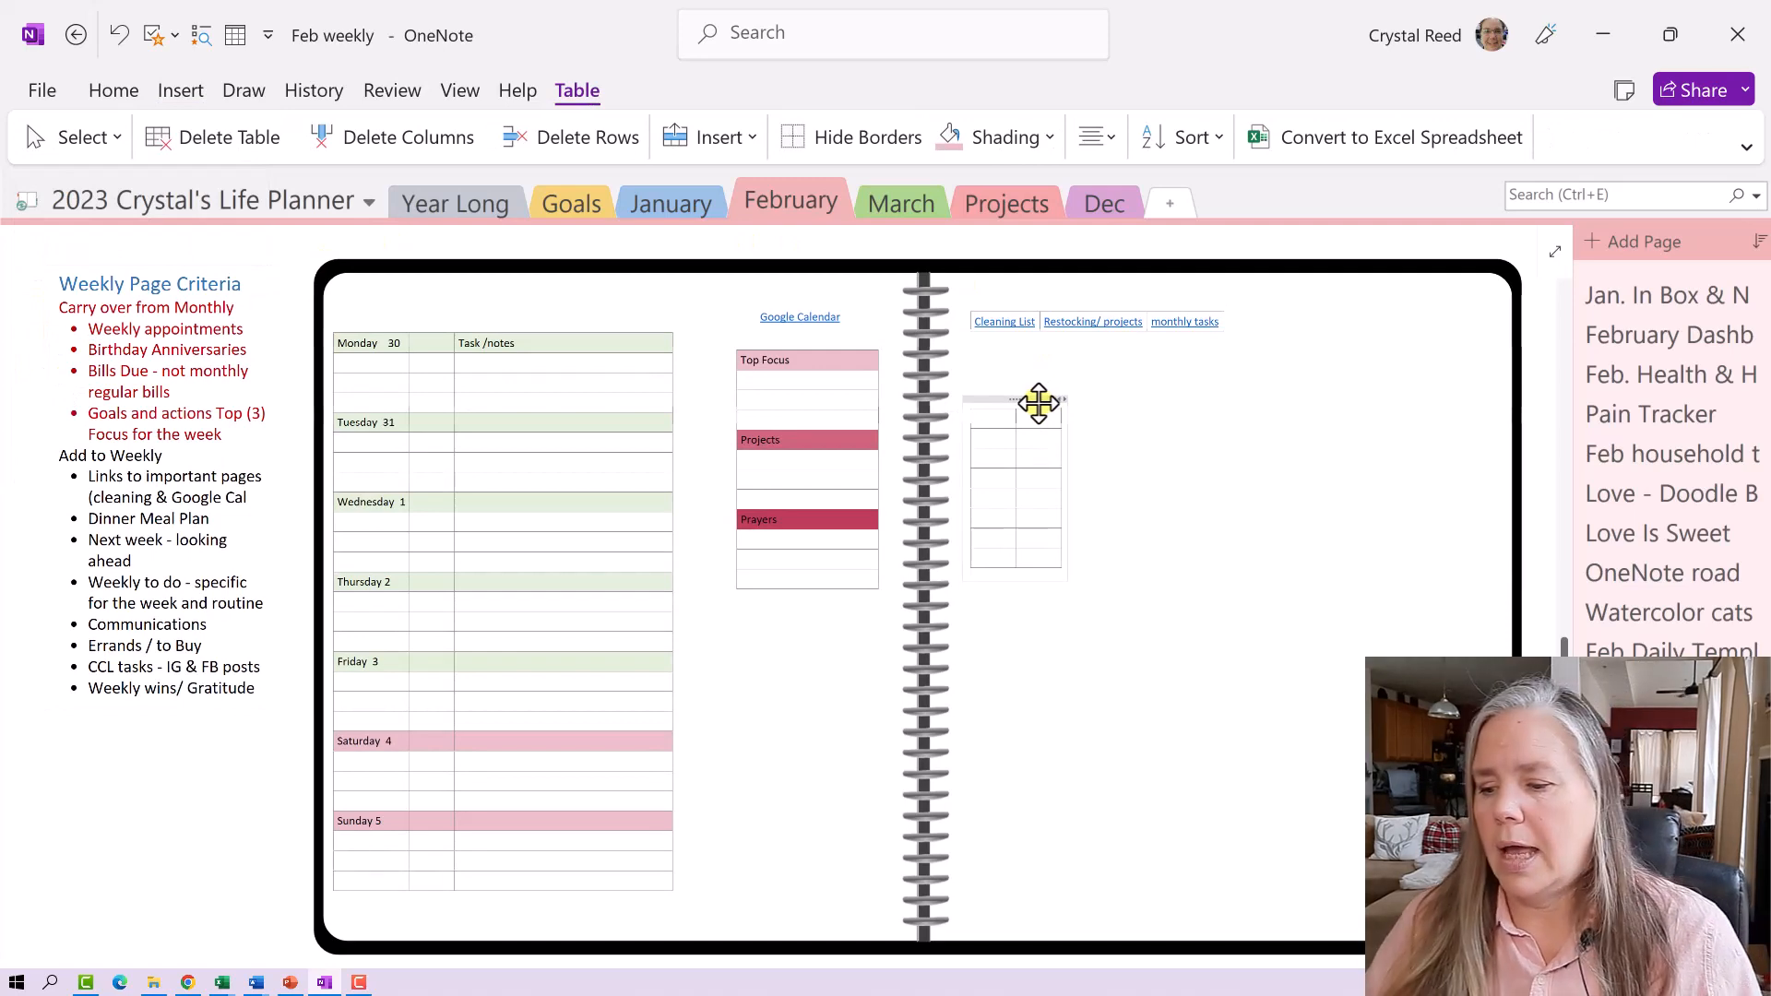
type("Day ")
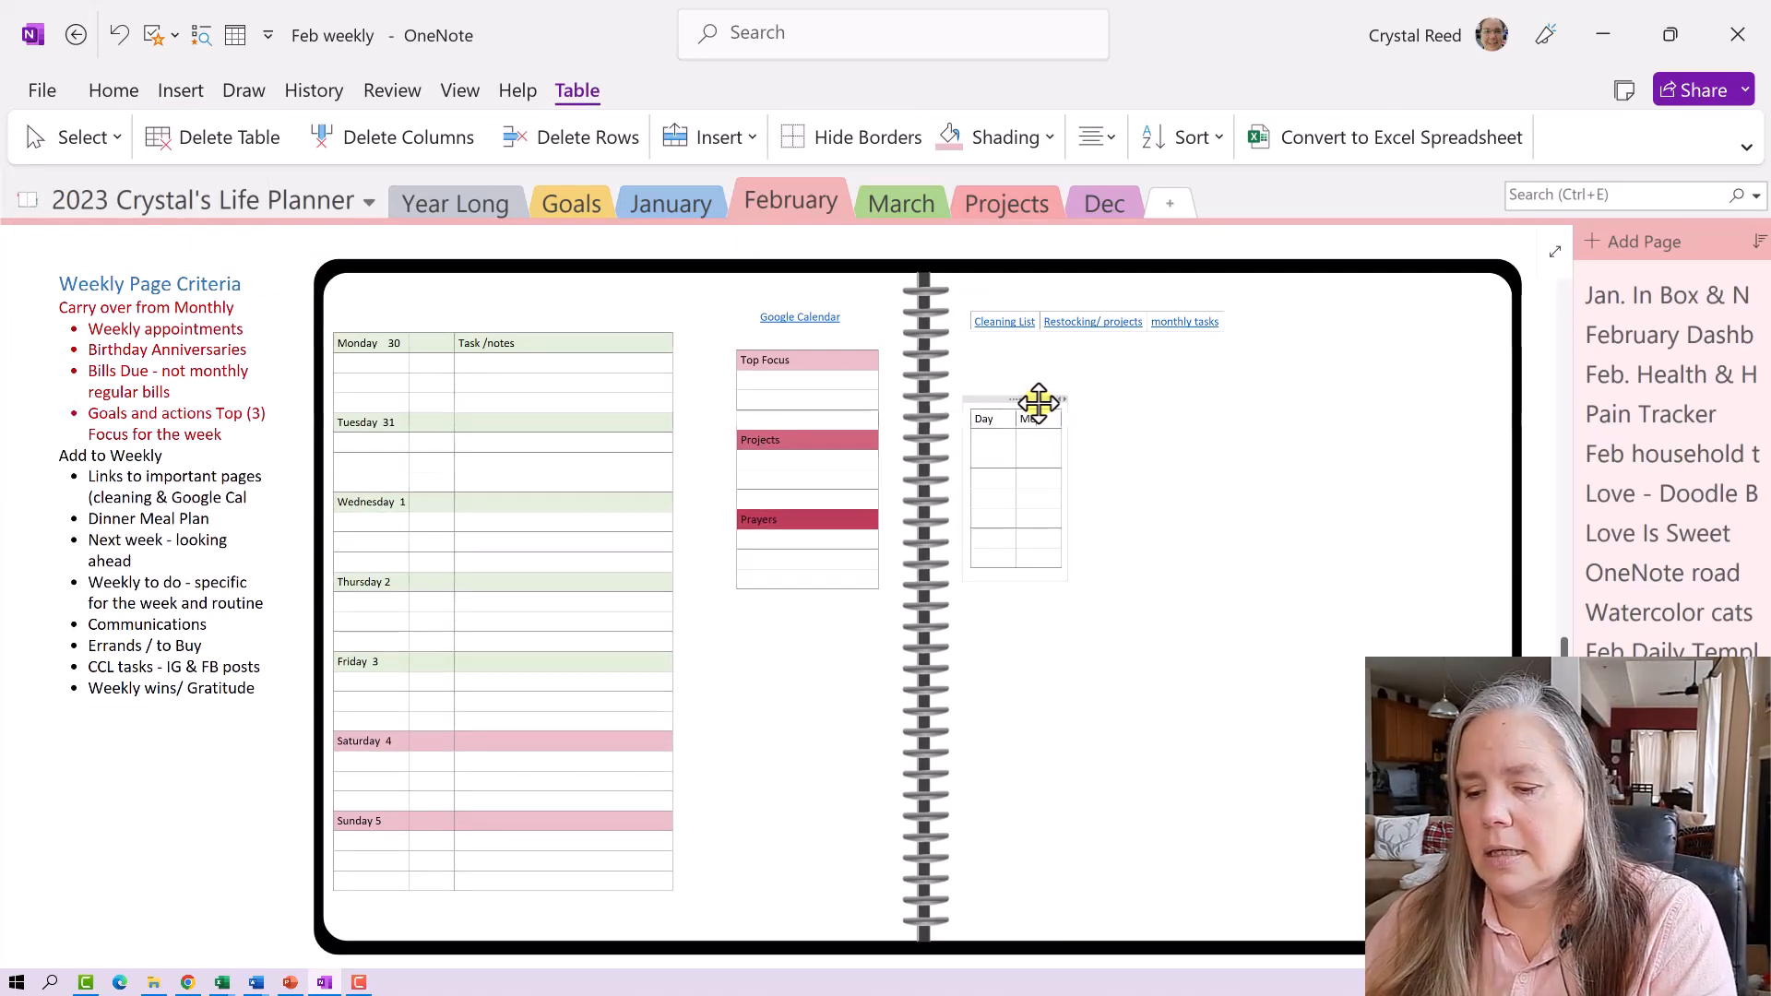
type("Meal")
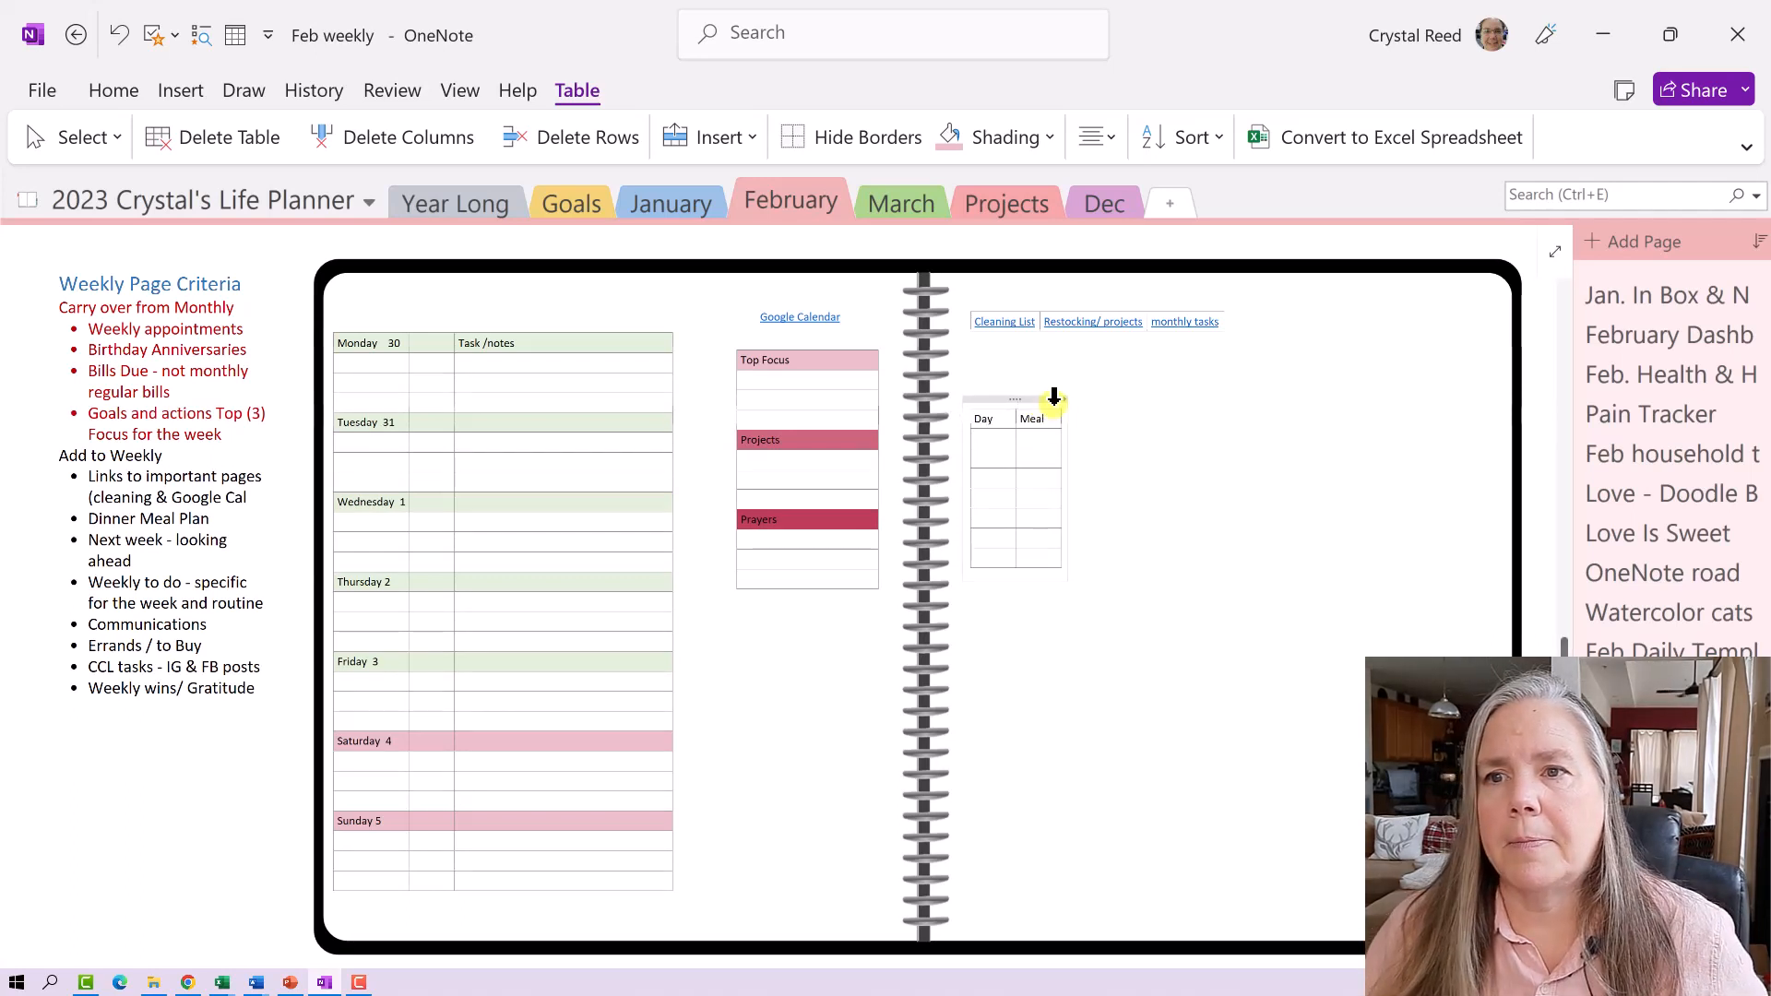
left_click_drag(1059, 399, 1104, 420)
- Fill the Day column with the day letters M, T, W, T, F, S, S
left_click(990, 441)
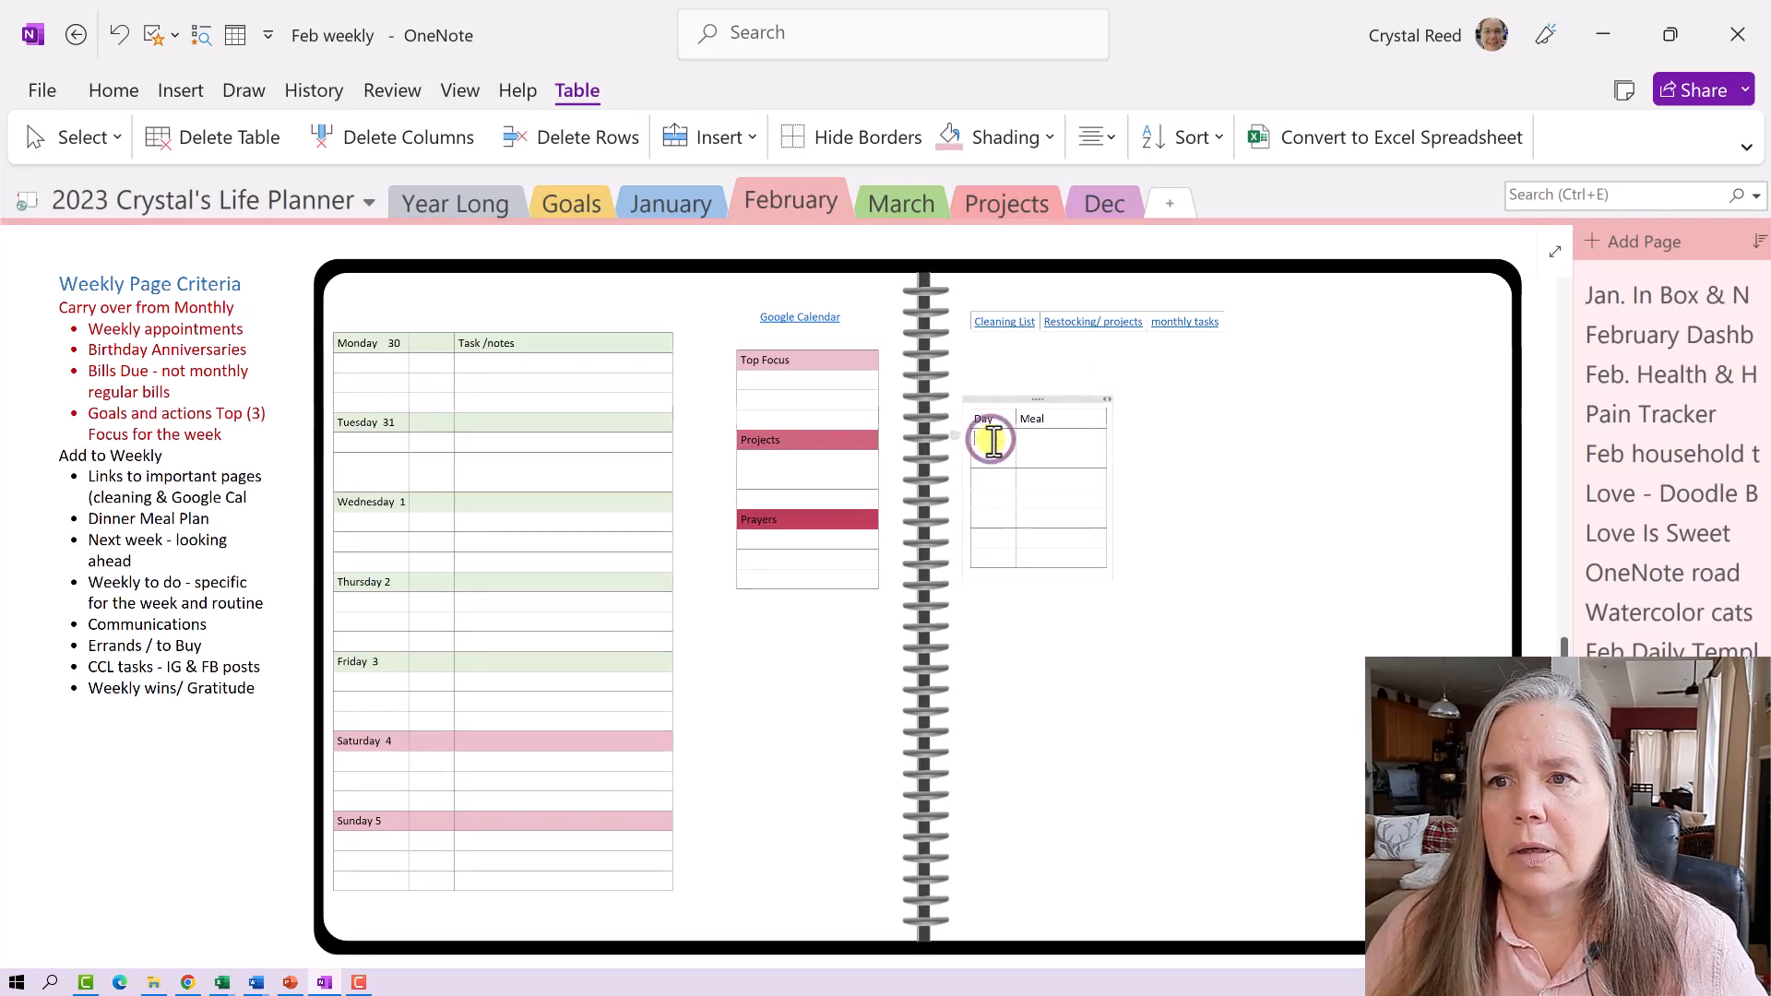
type("M")
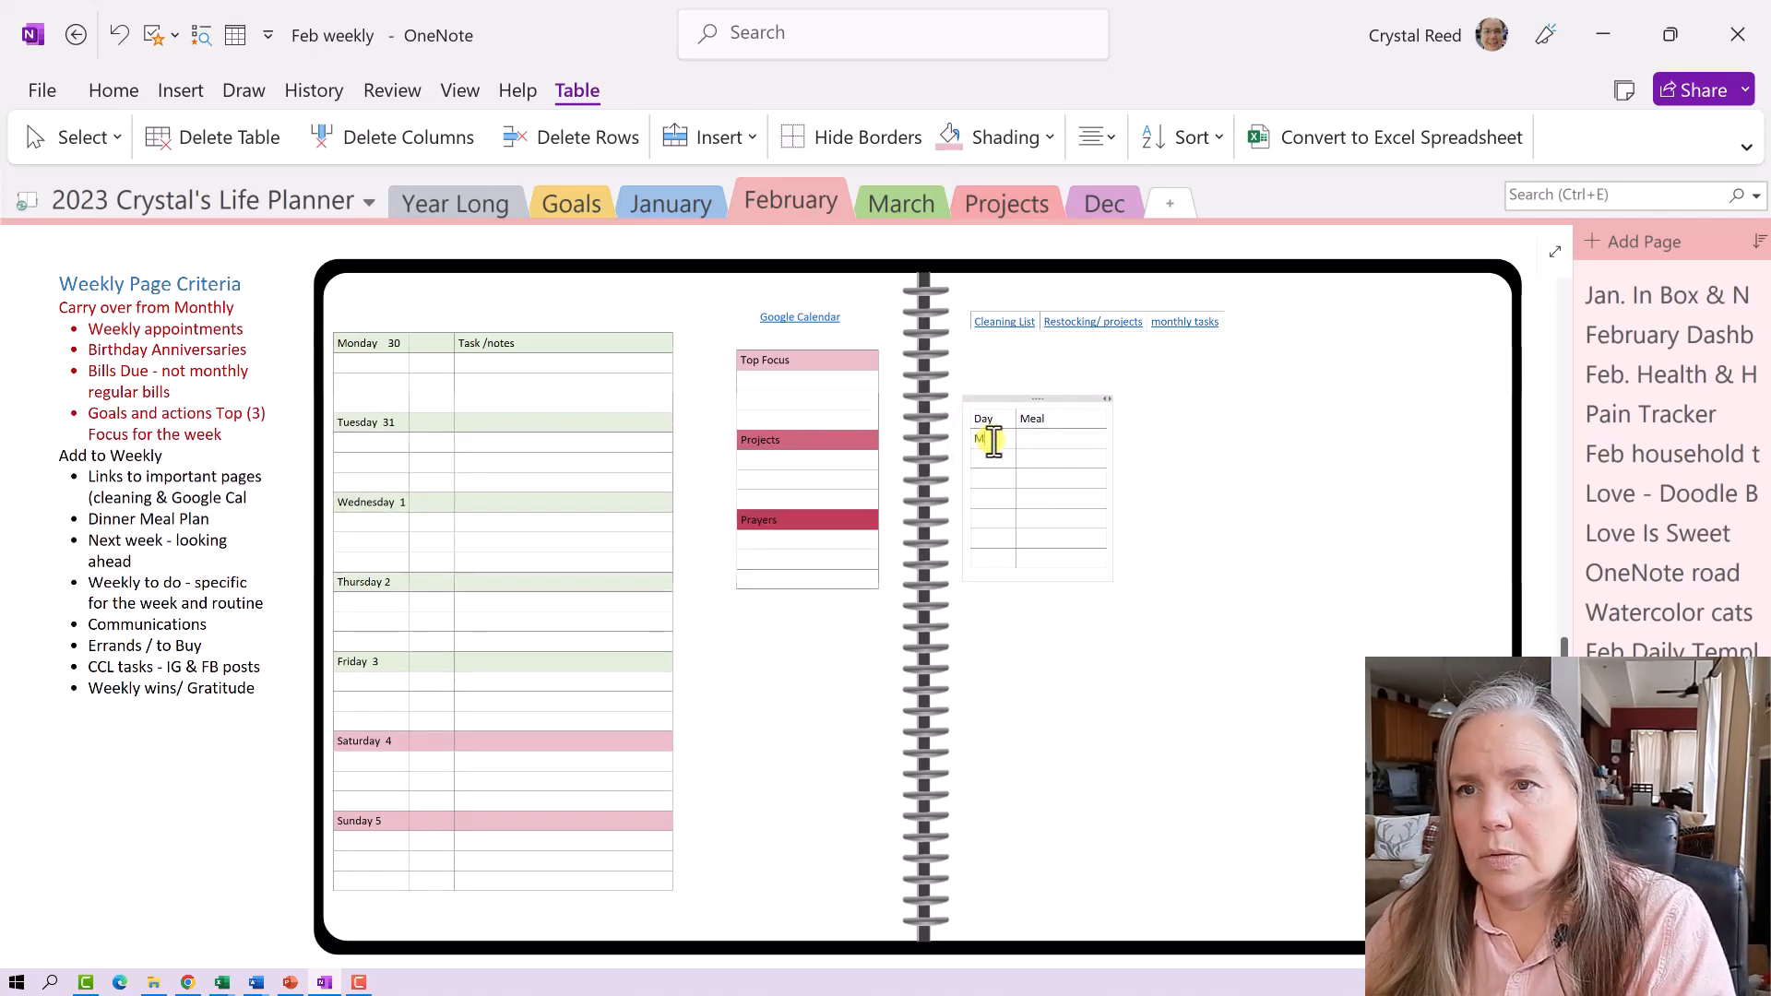
key("Down")
type("T")
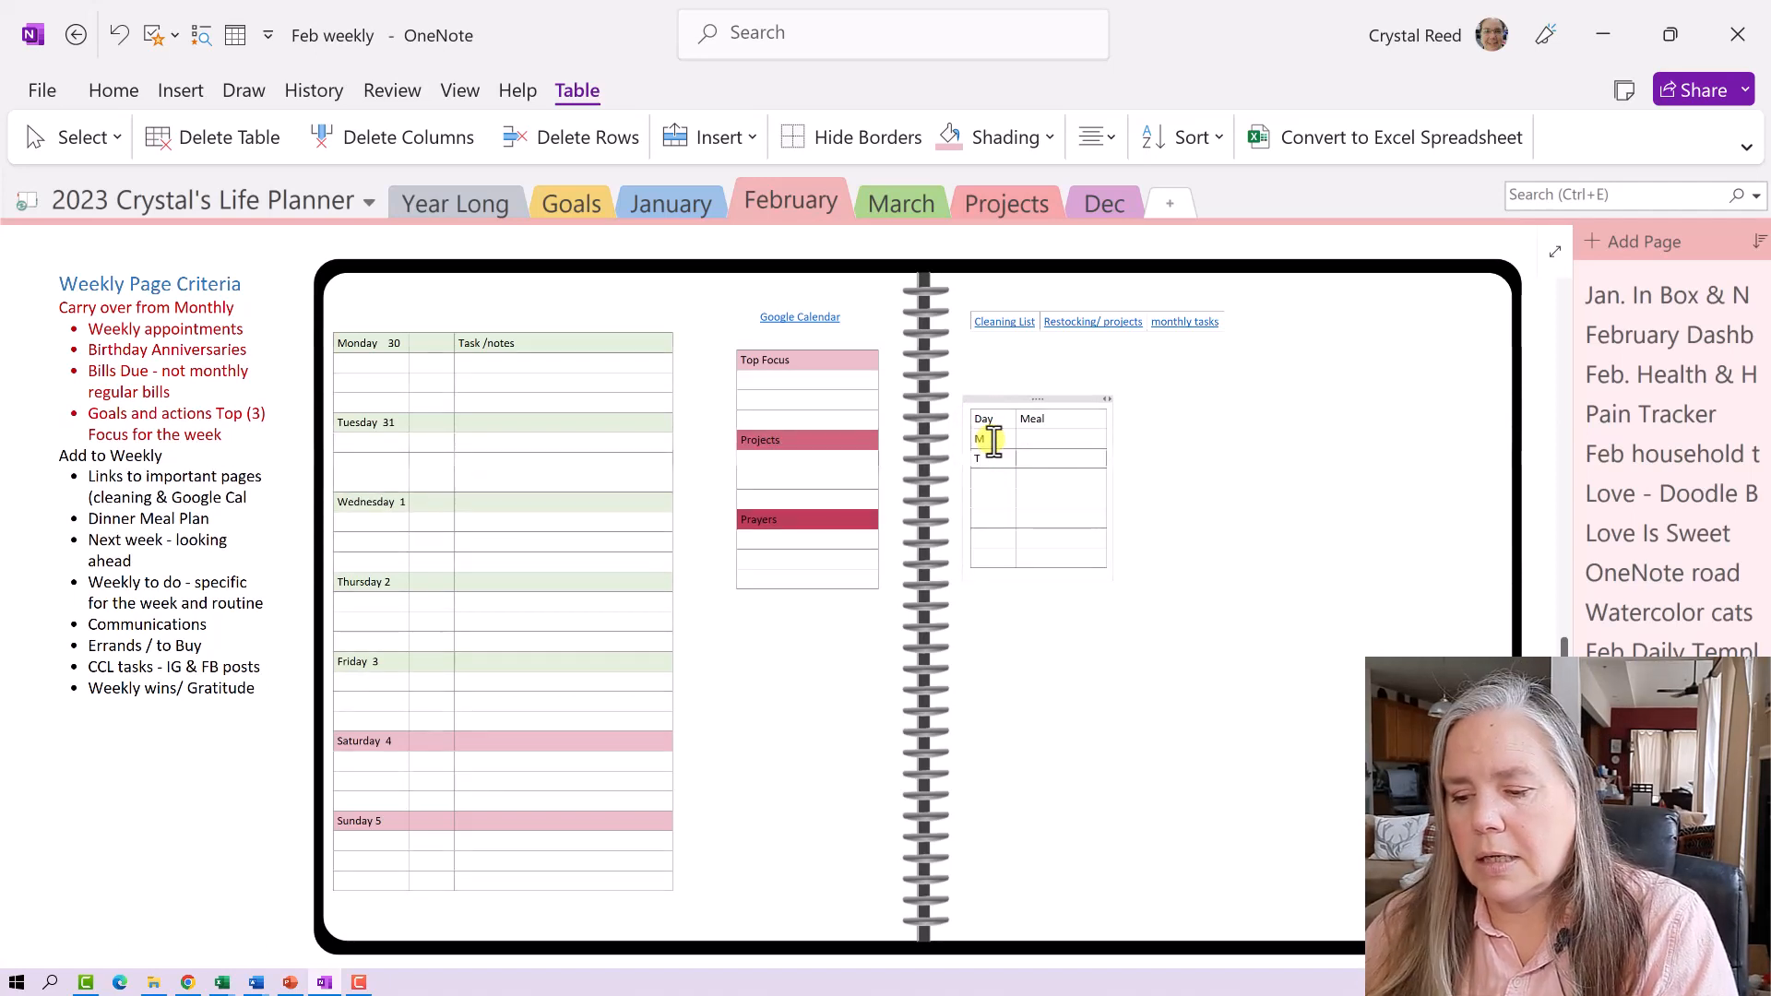
key("Down")
type("W")
type("T")
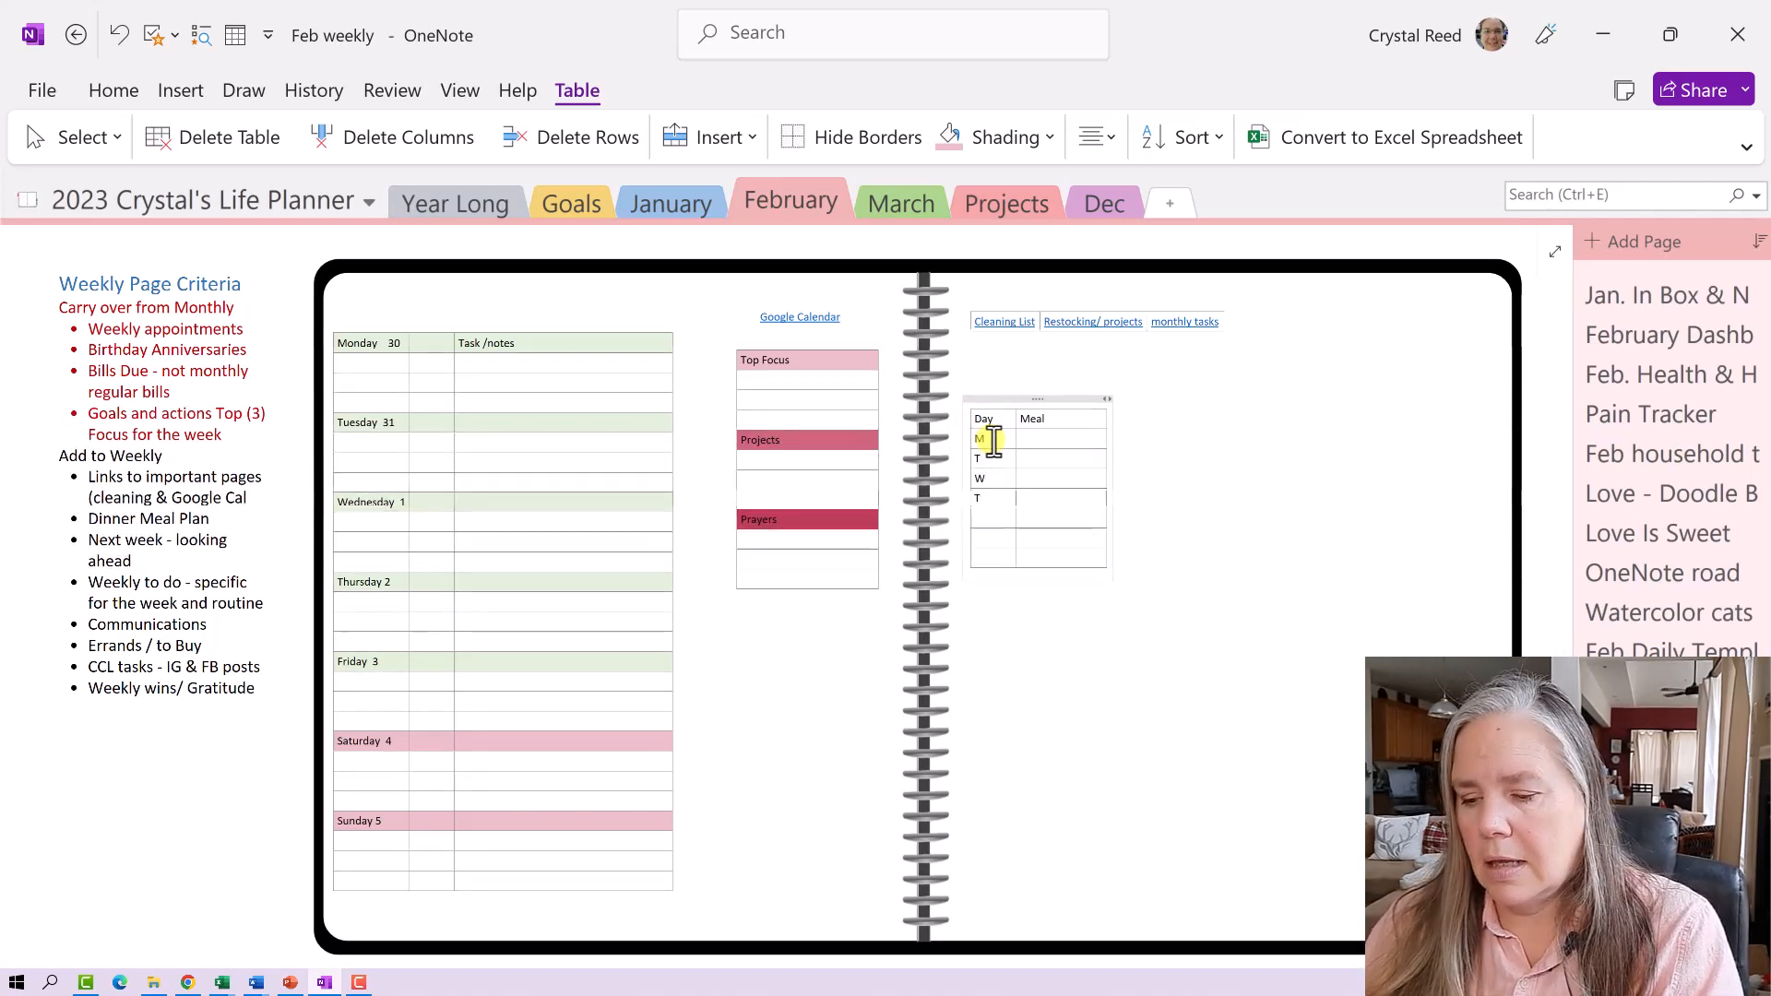
key("Down")
type("F")
key("Down")
type("S")
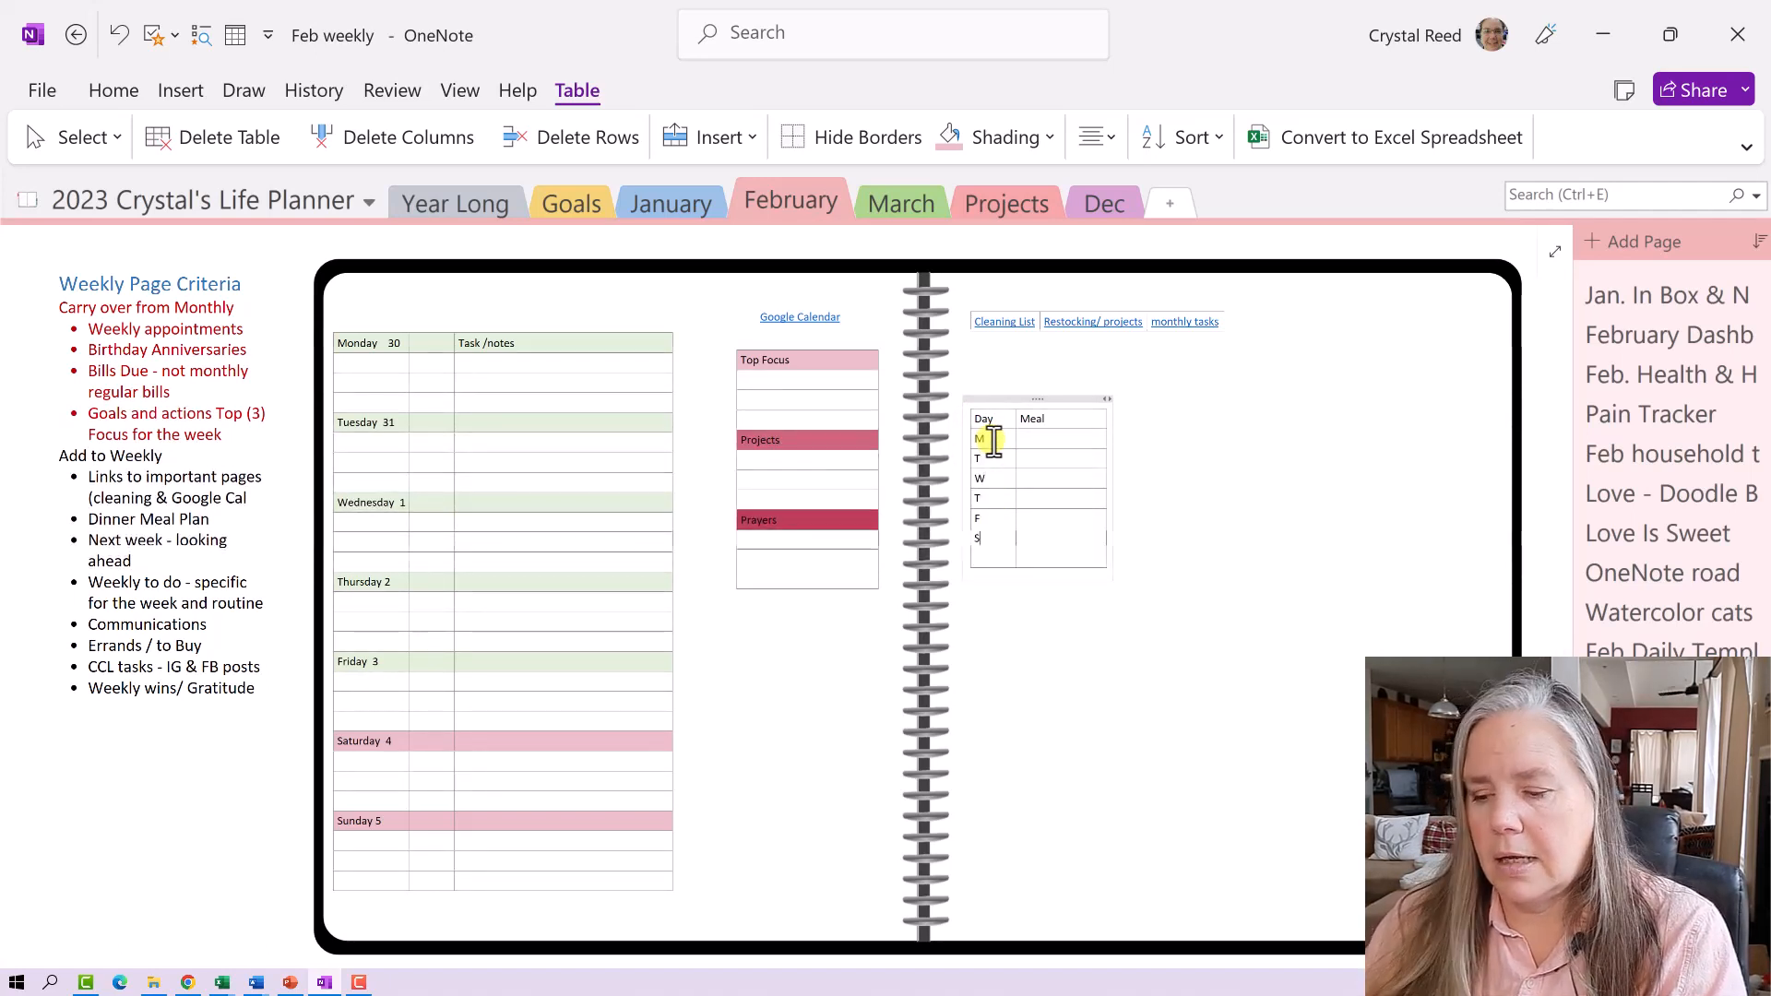
key("Down")
type("S")
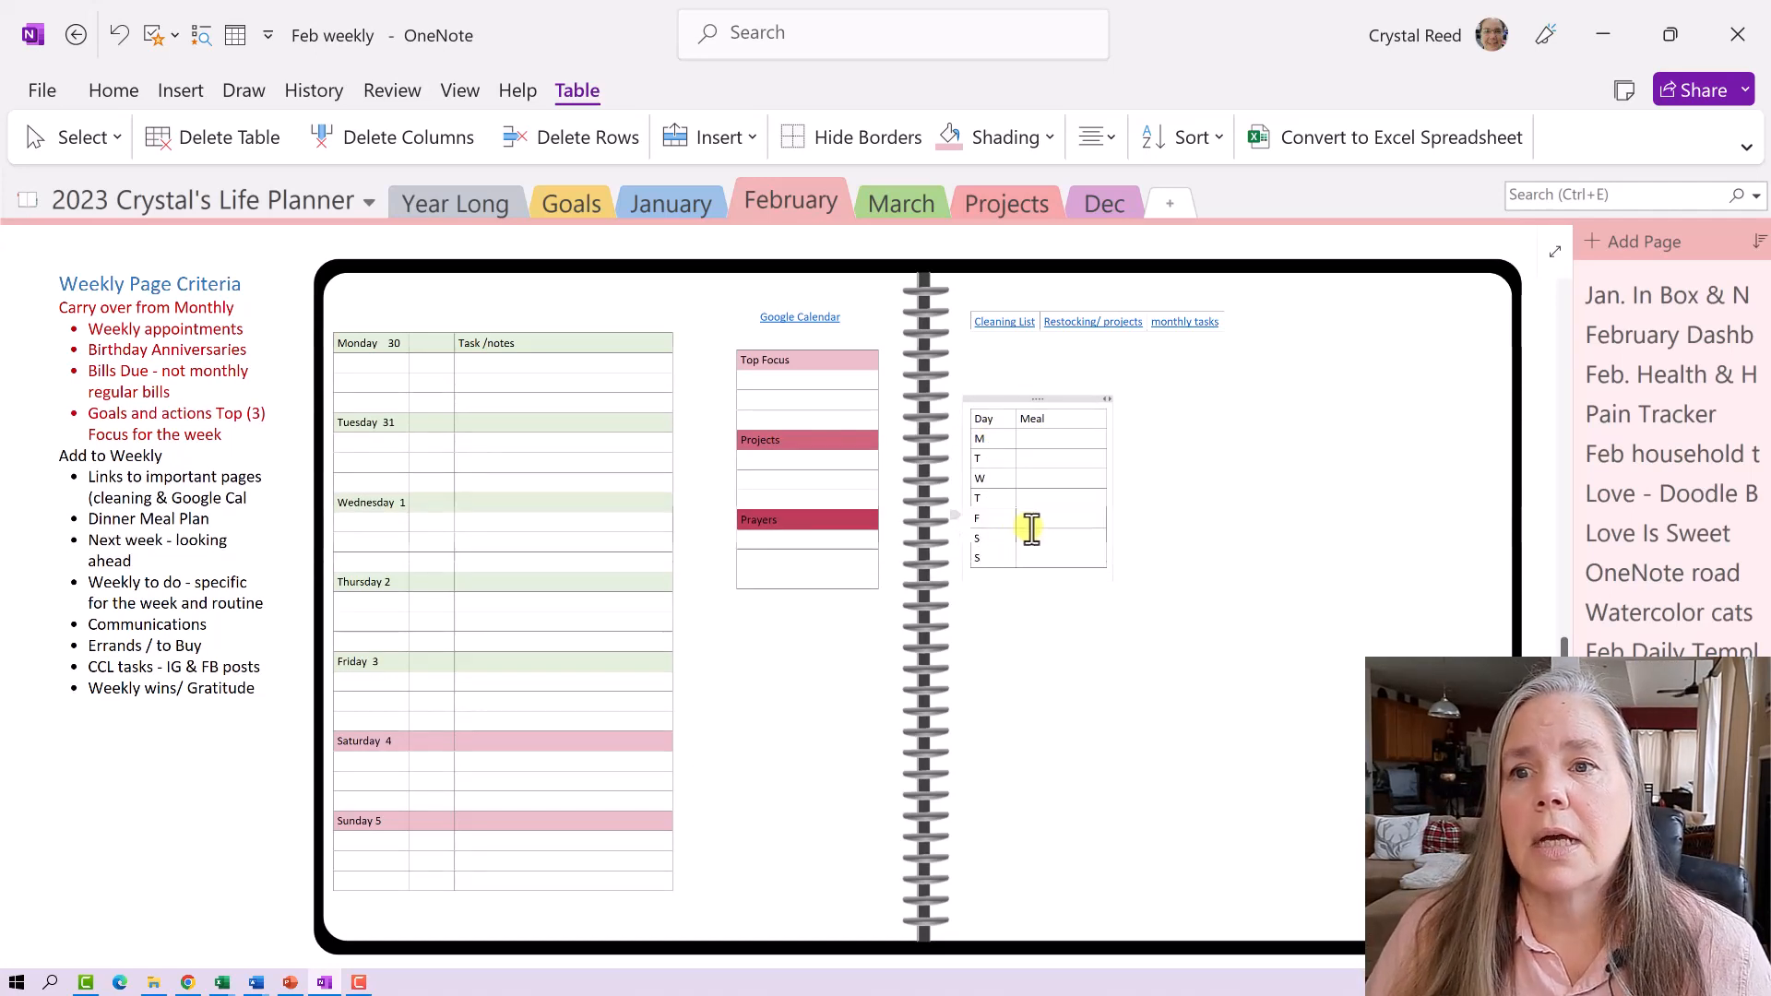
- Enter Chicken pot pie for Monday and start Roast beef sandwiches for Tuesday
left_click(1049, 439)
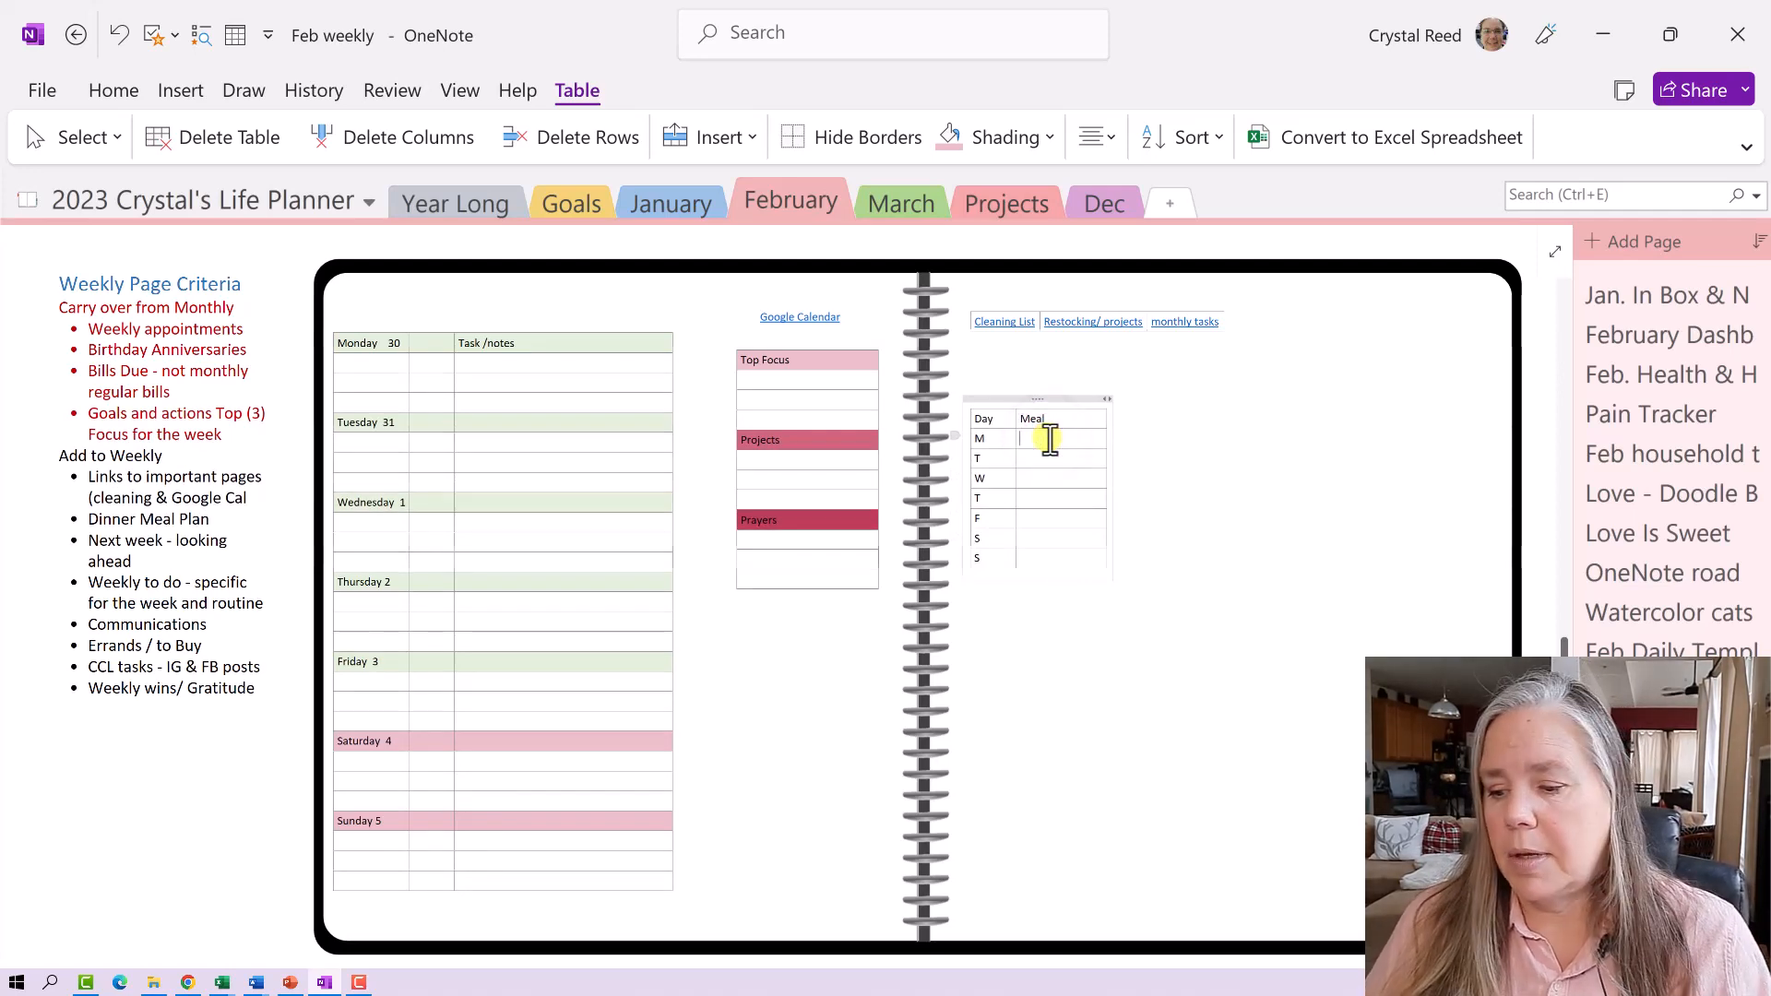
type("c")
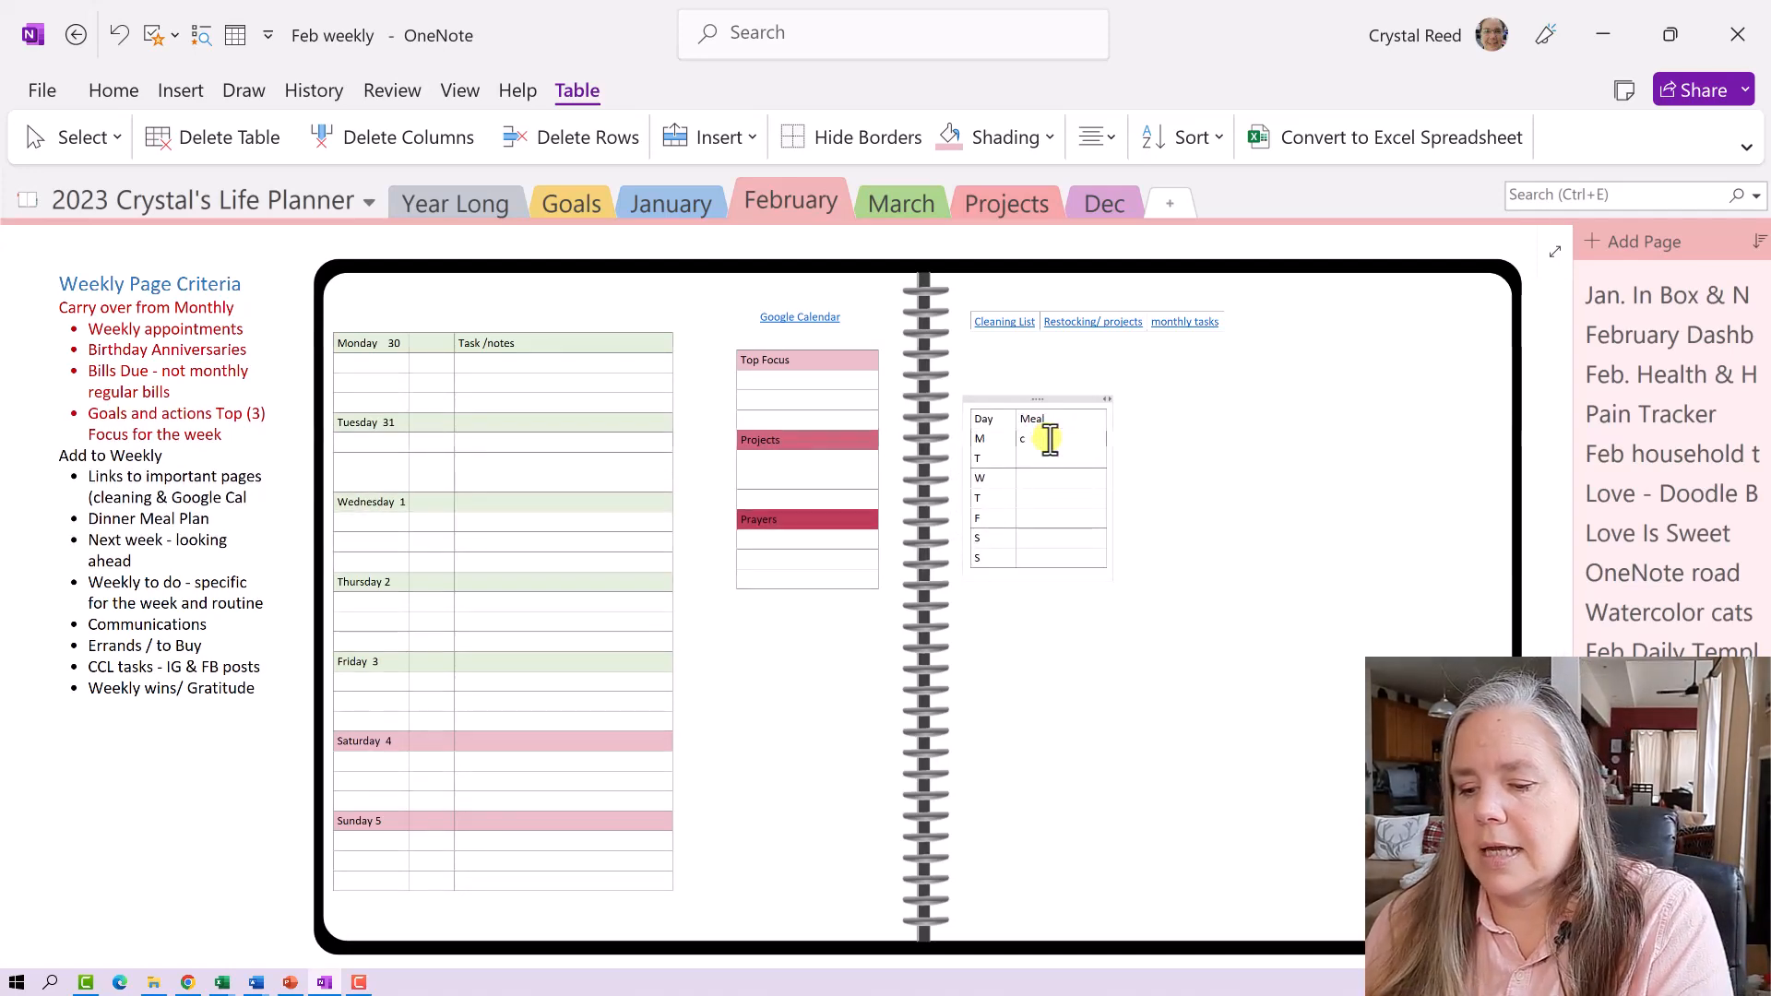
type("jicken pot pie")
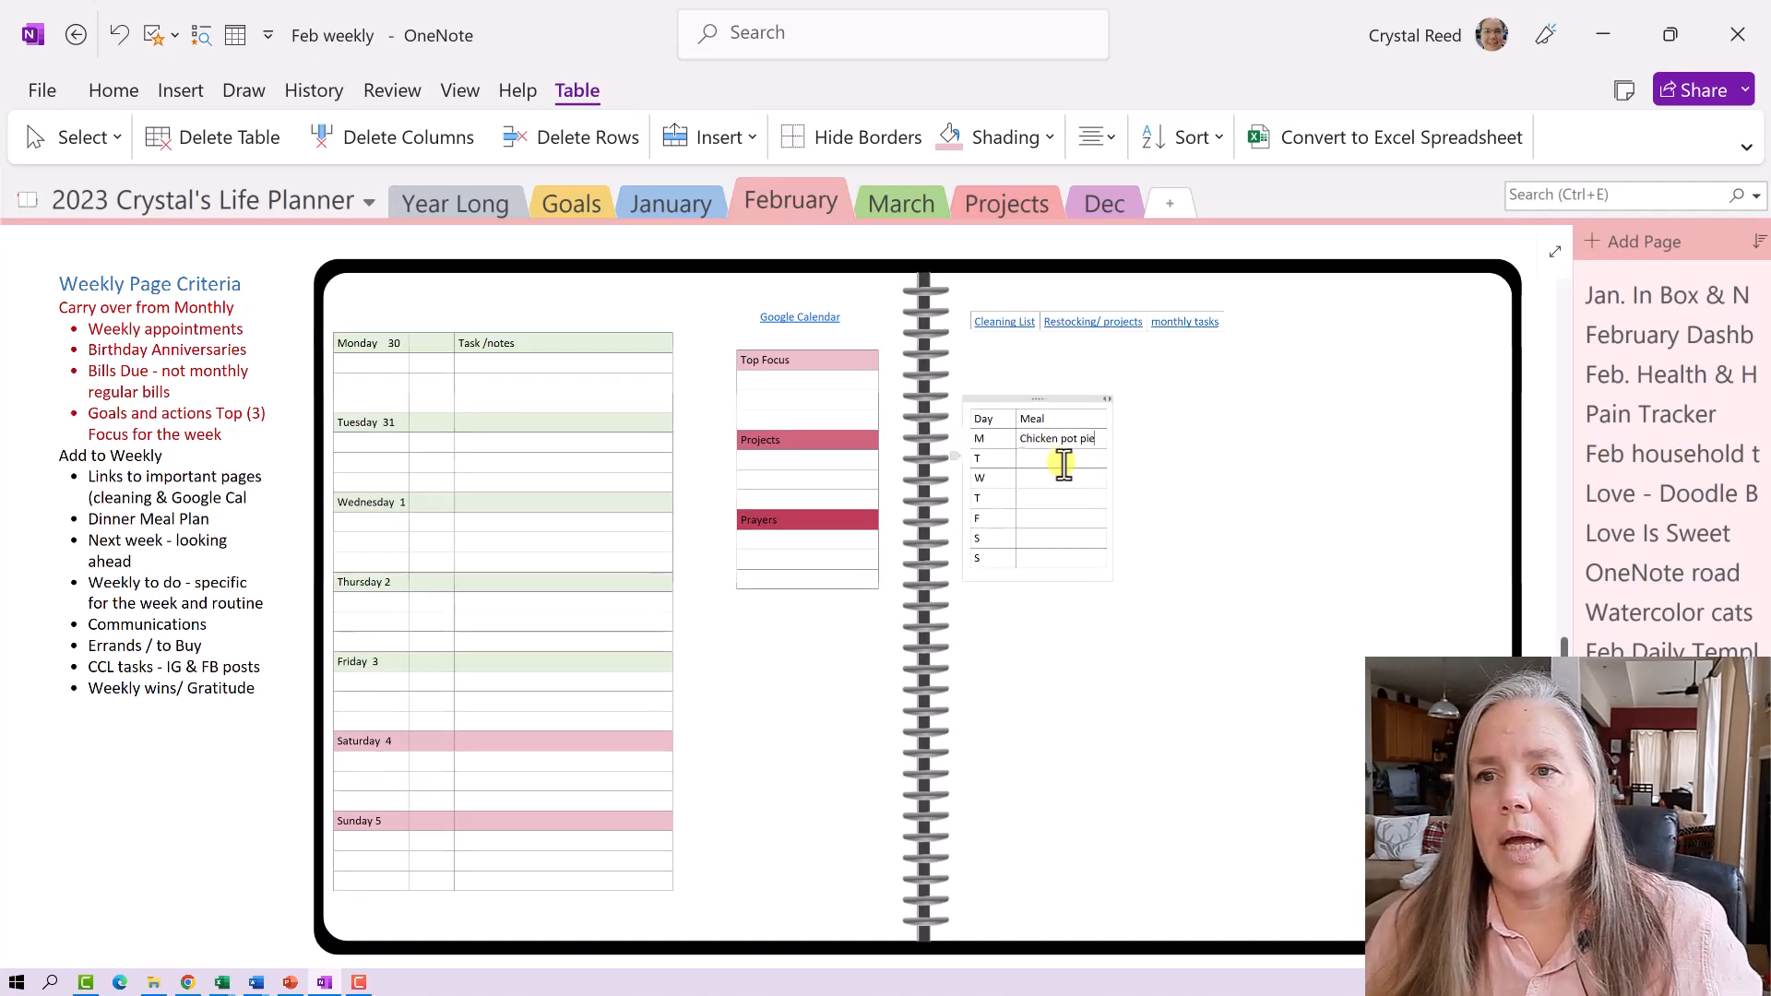
left_click(1063, 461)
type("roas")
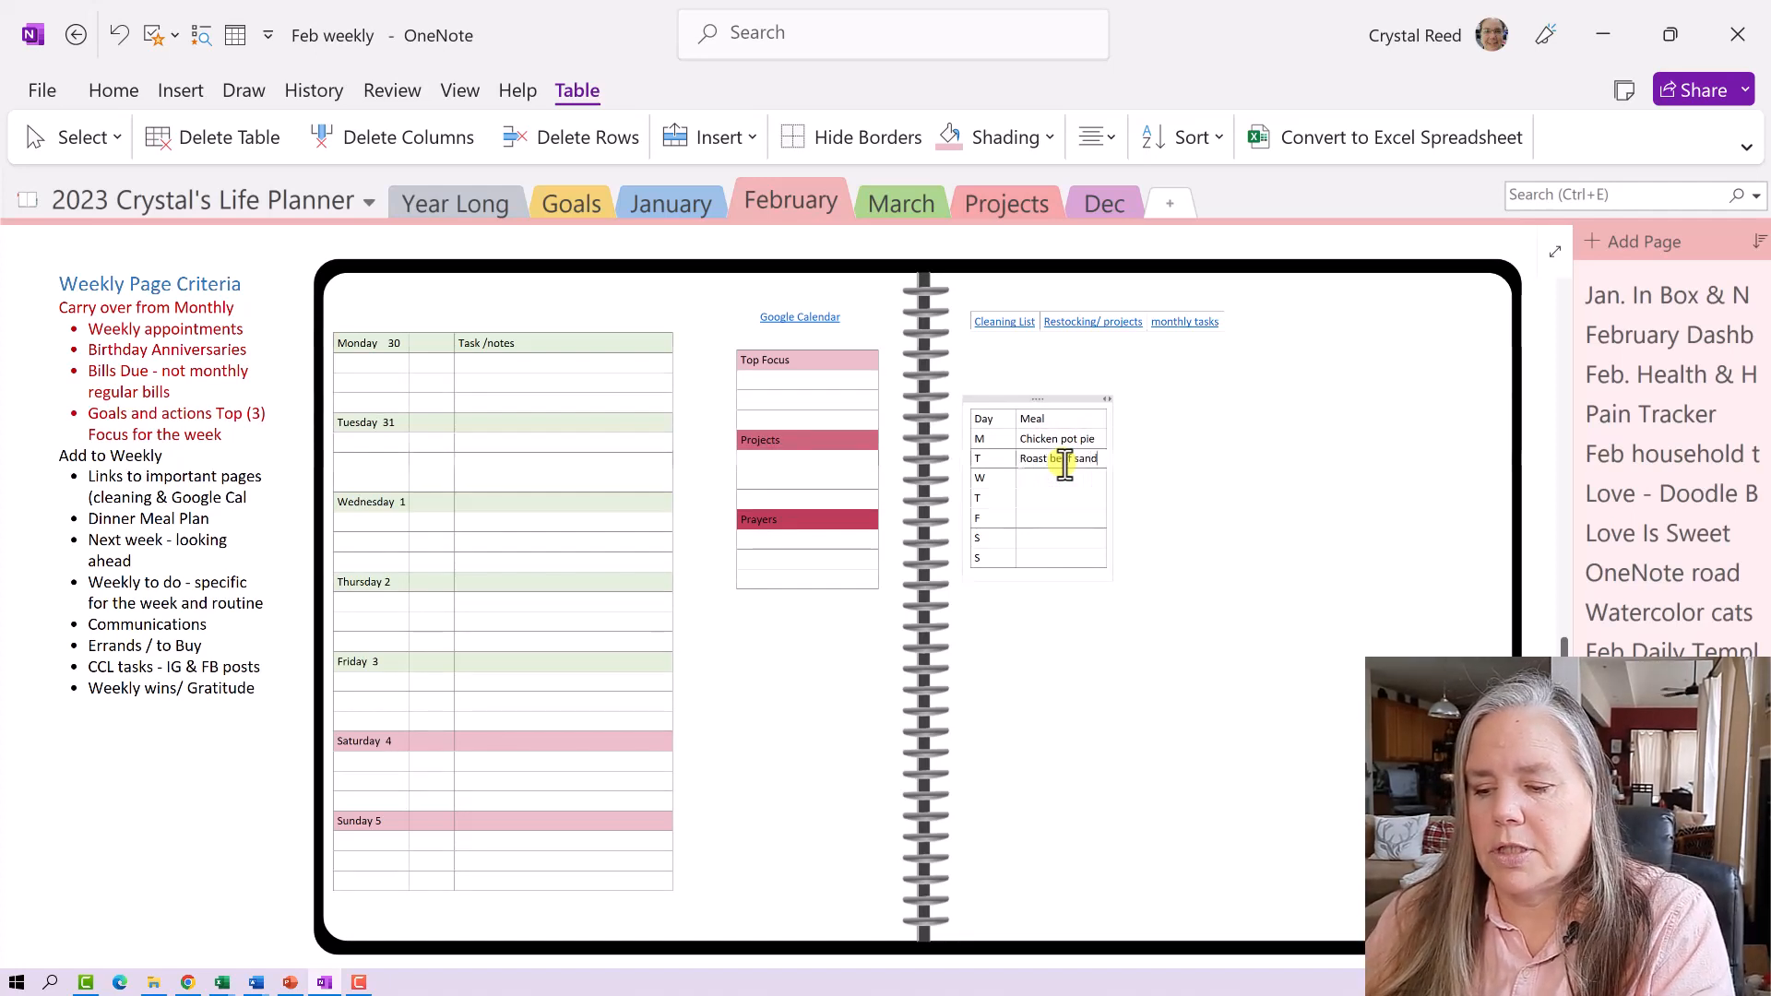
type("w")
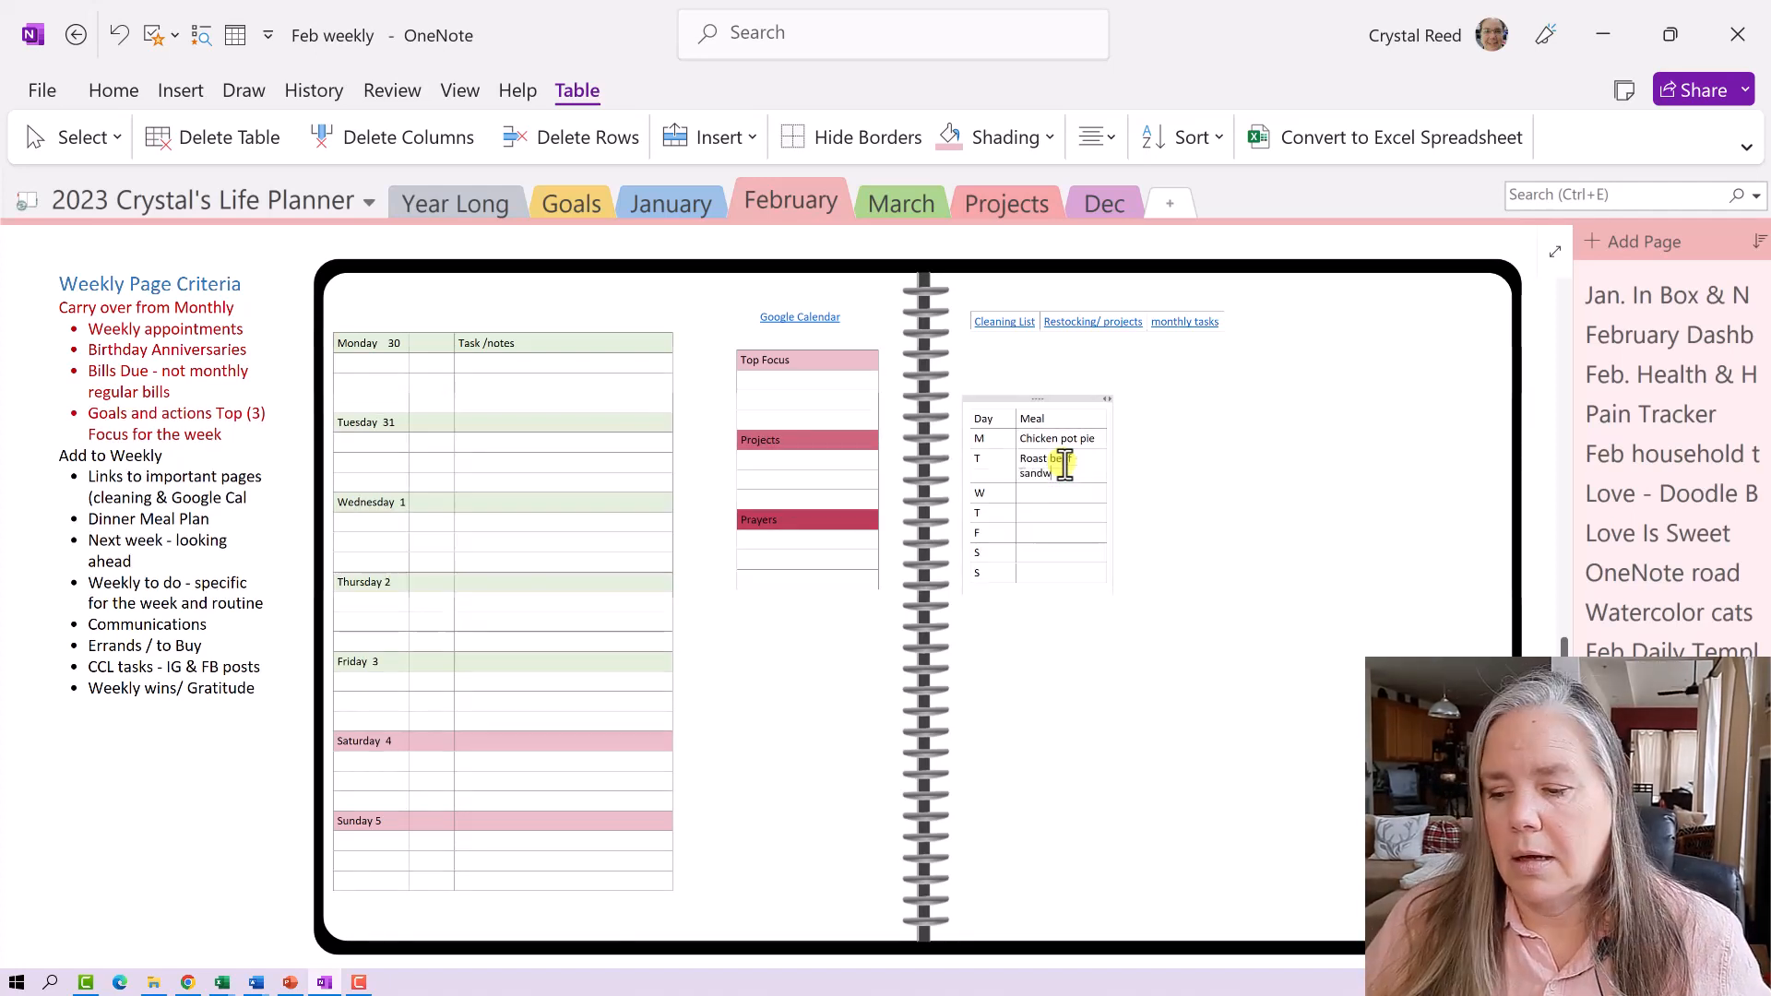
type("iches")
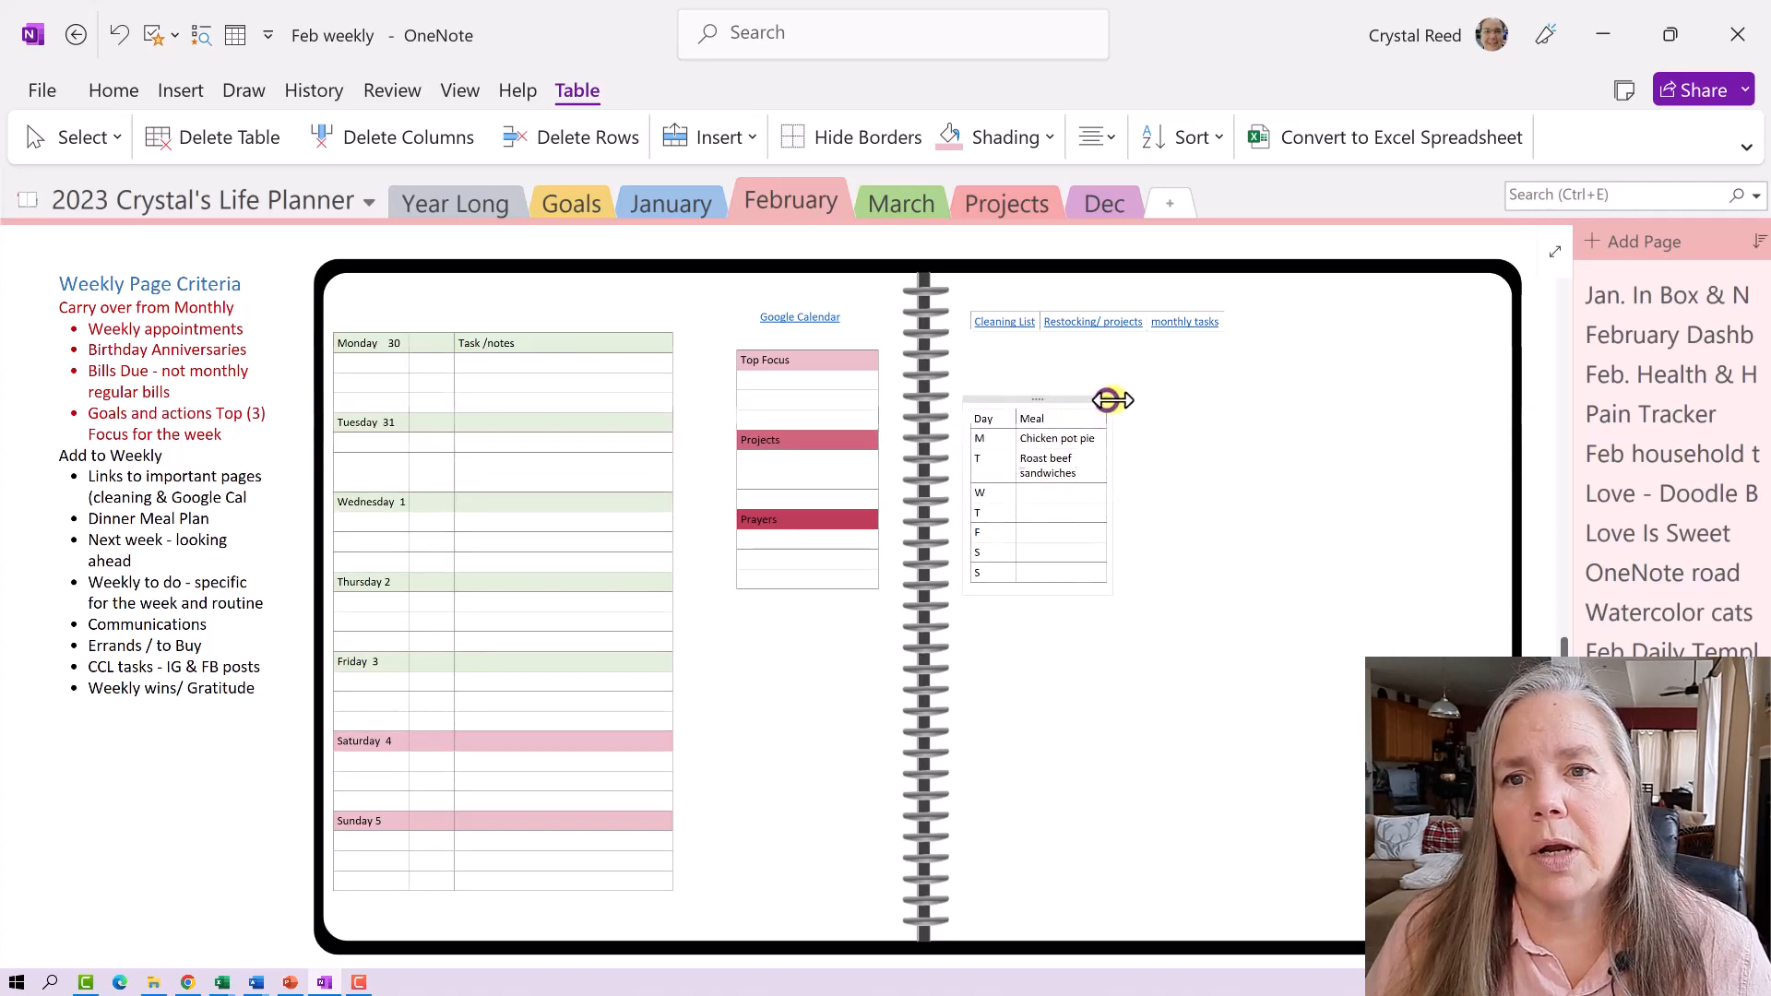
- Widen the meal table, move it under the Prayers table, and widen the Top Focus table
left_click_drag(1112, 399, 1147, 447)
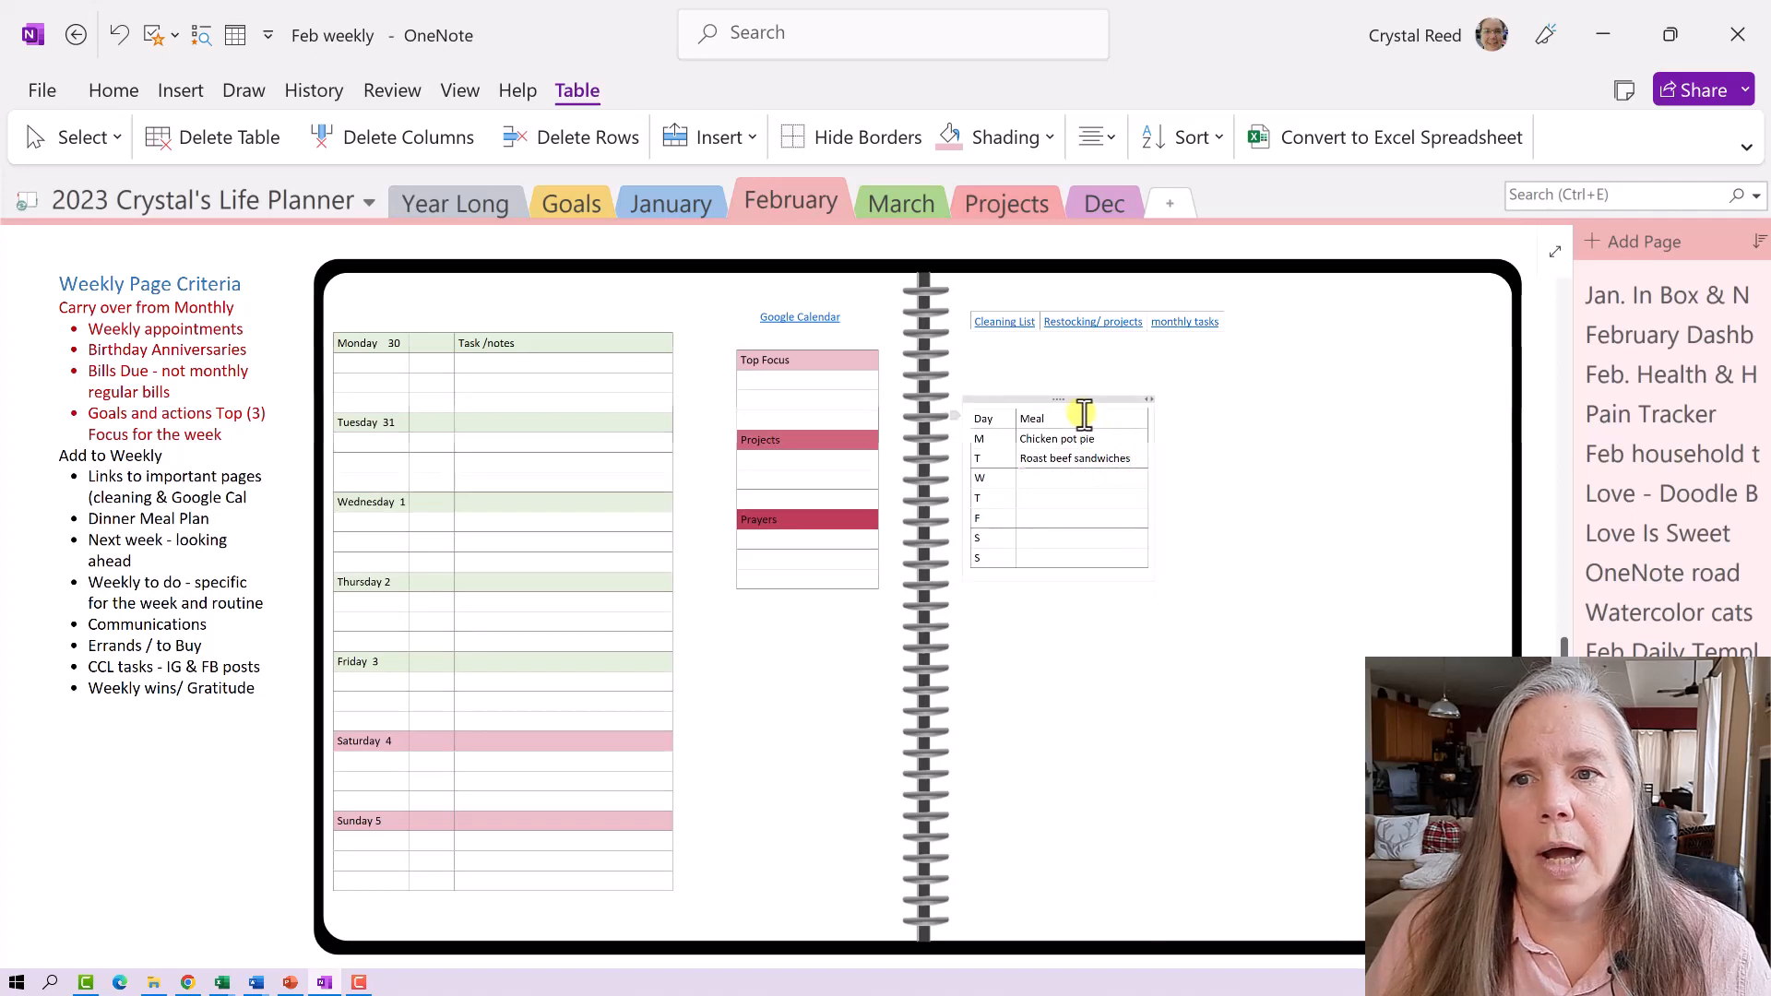
left_click_drag(1064, 398, 808, 604)
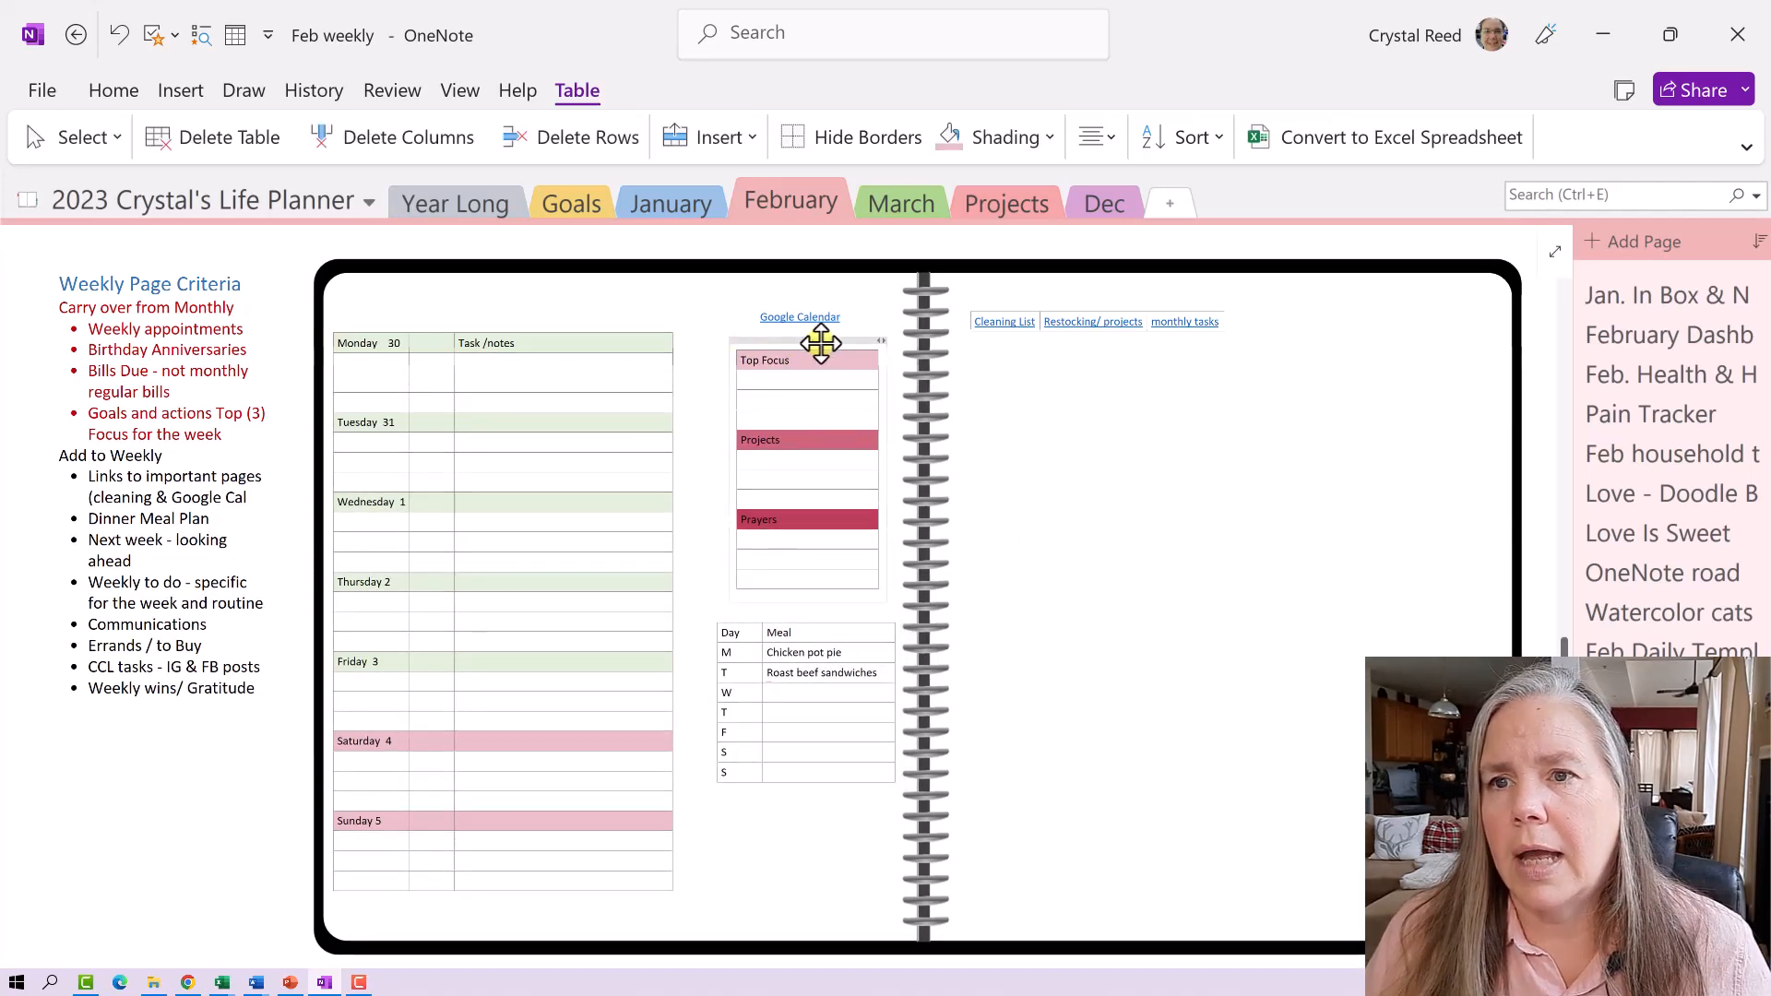
mouse_move(883, 341)
left_mouse_down()
mouse_move(899, 341)
mouse_move(889, 359)
left_mouse_up()
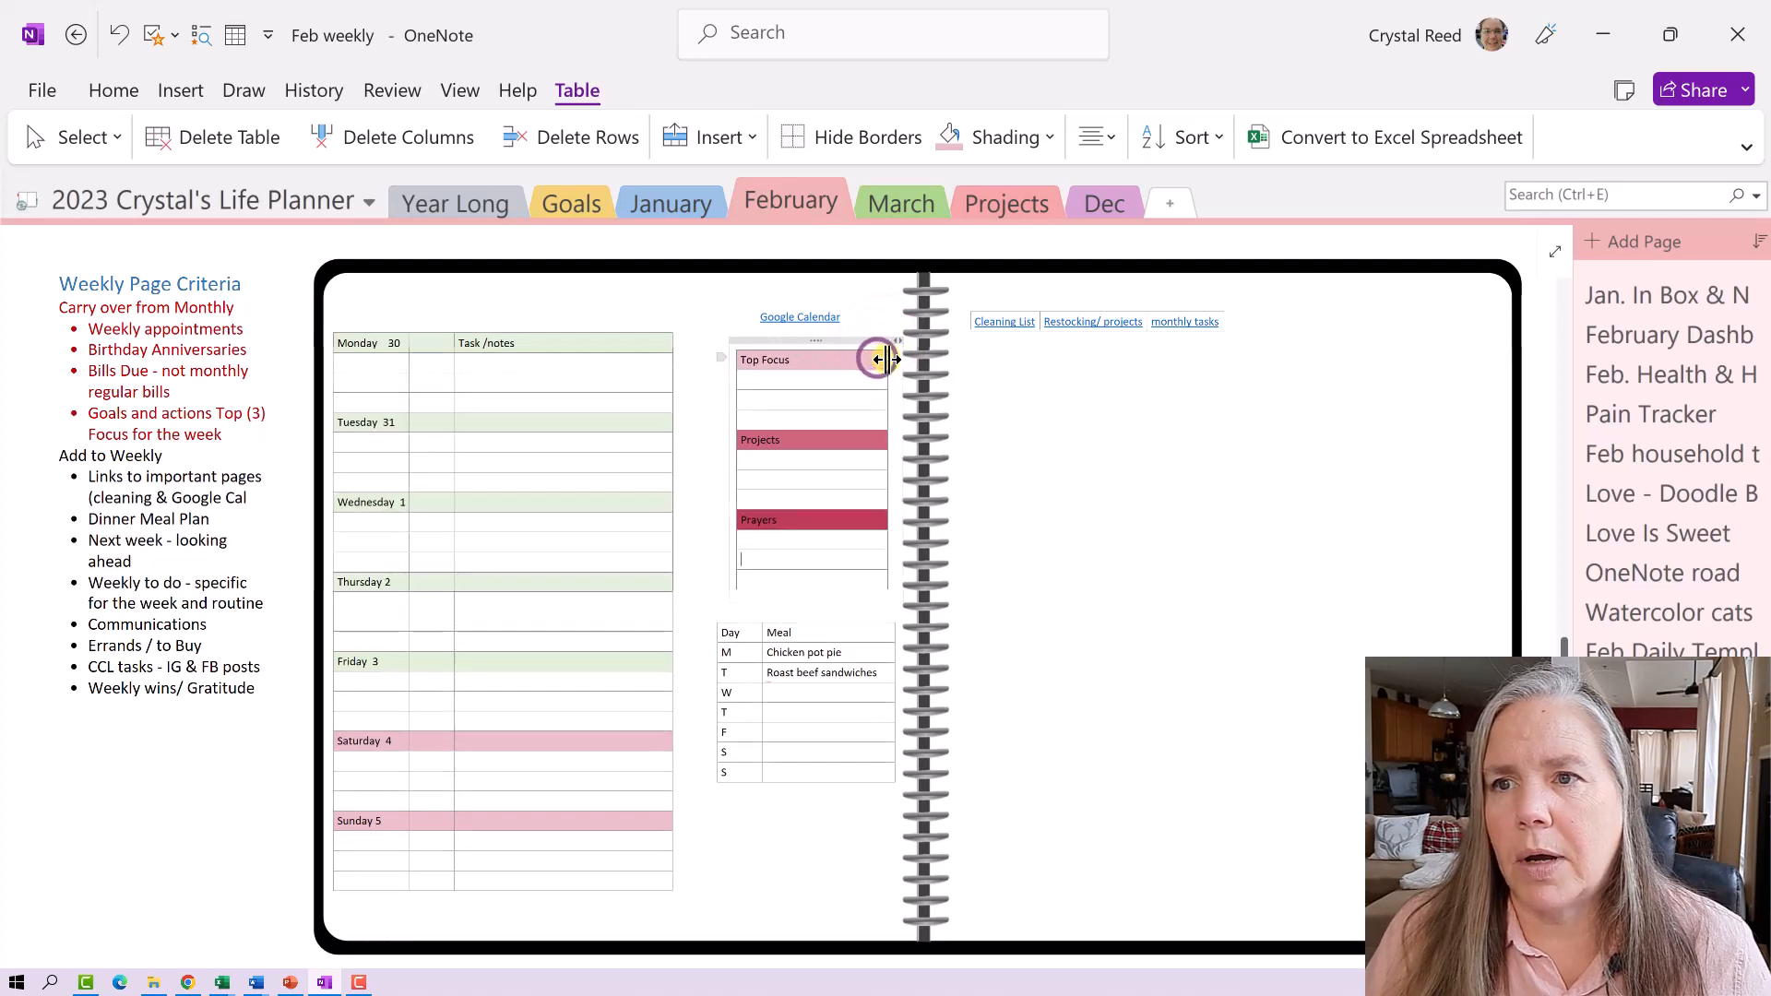
left_click(837, 341)
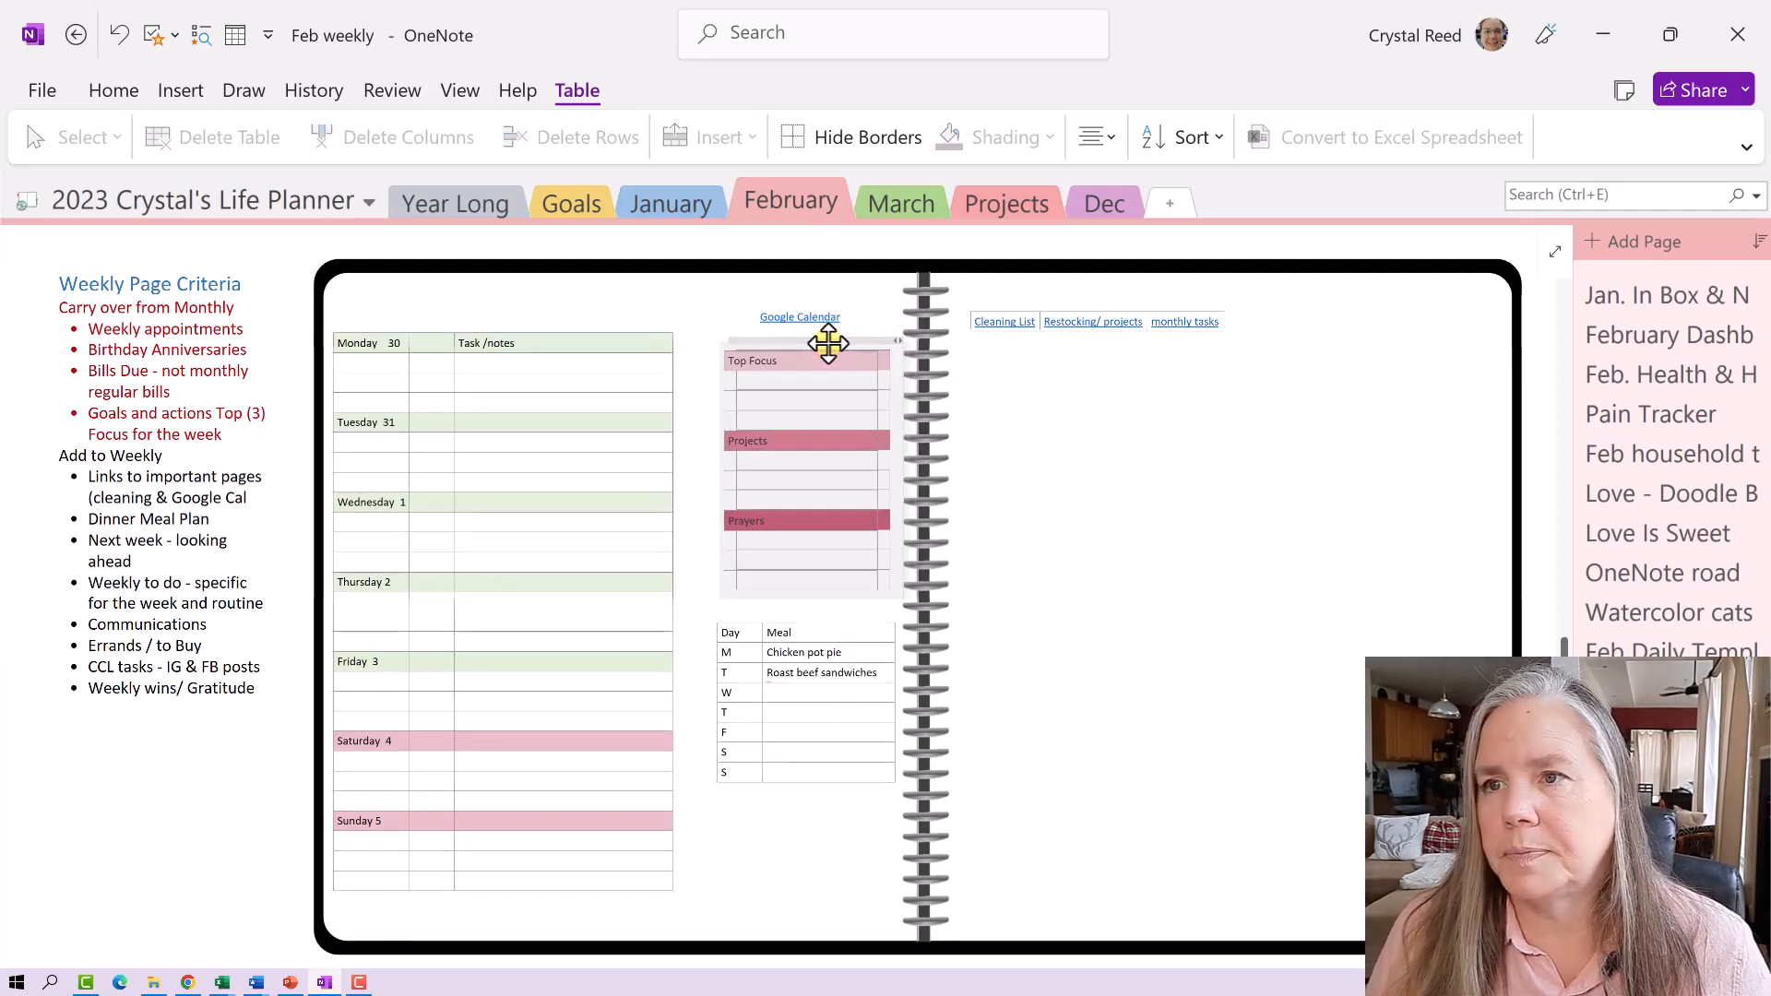
left_click(1020, 435)
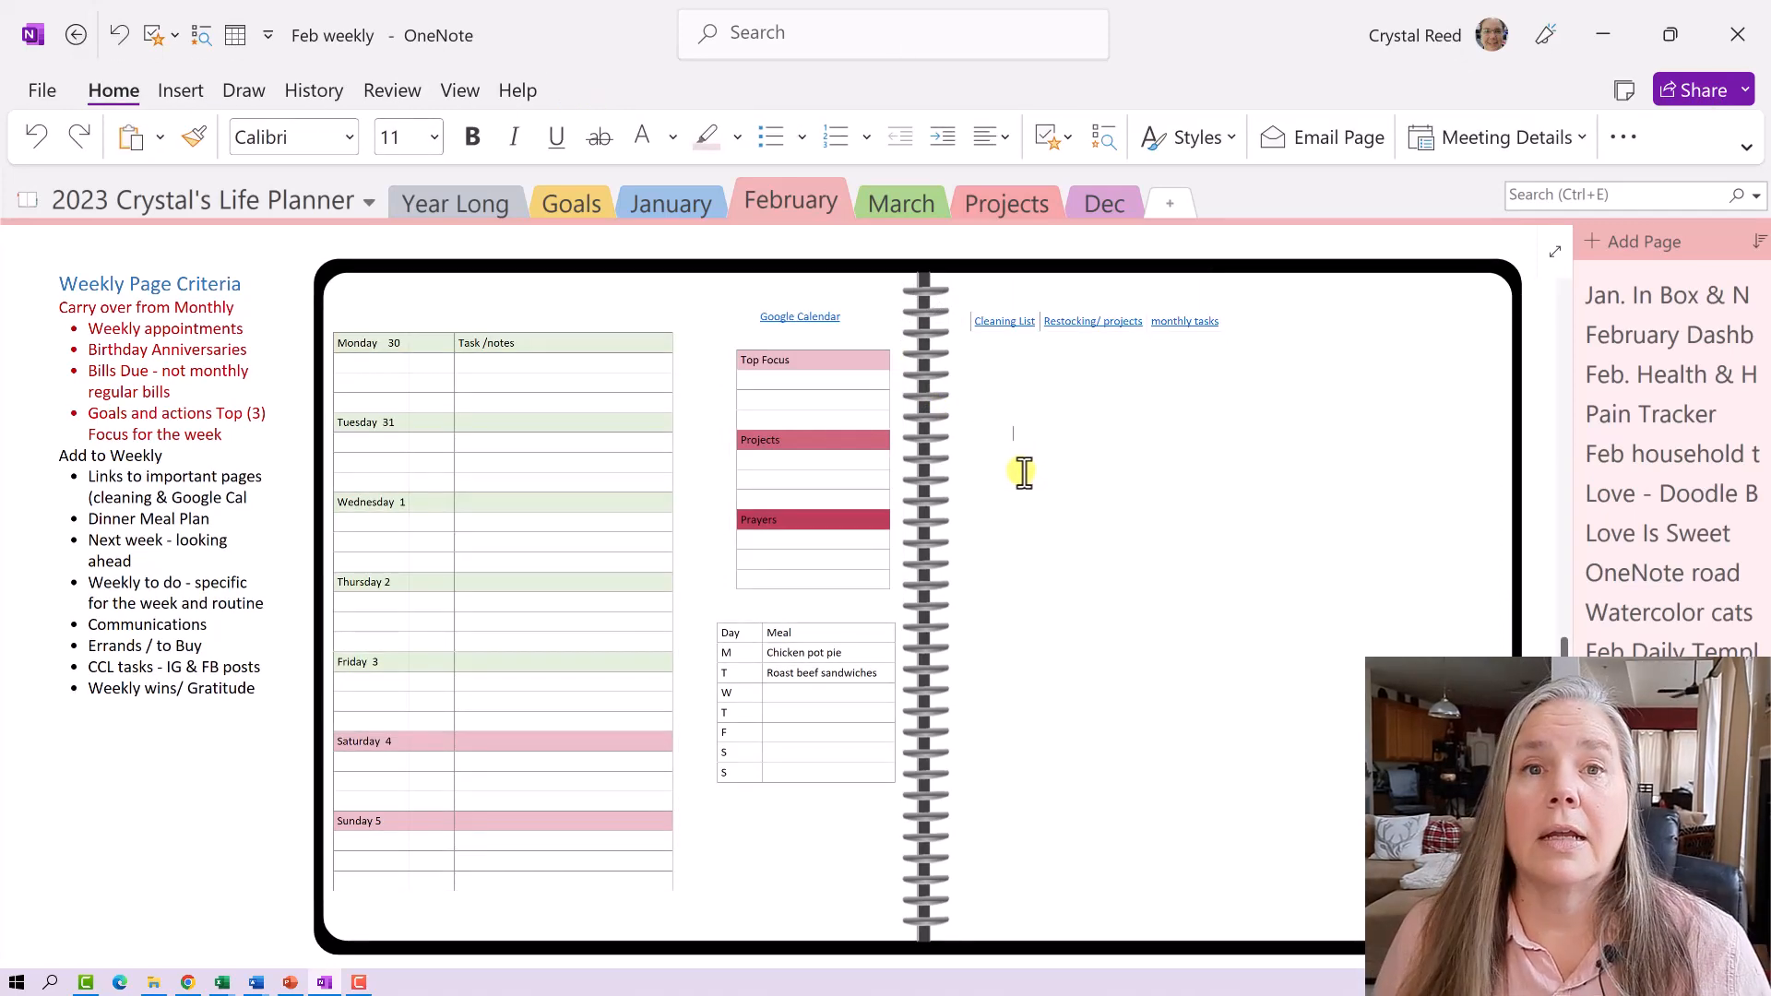
scroll(1024, 472, "up", 7)
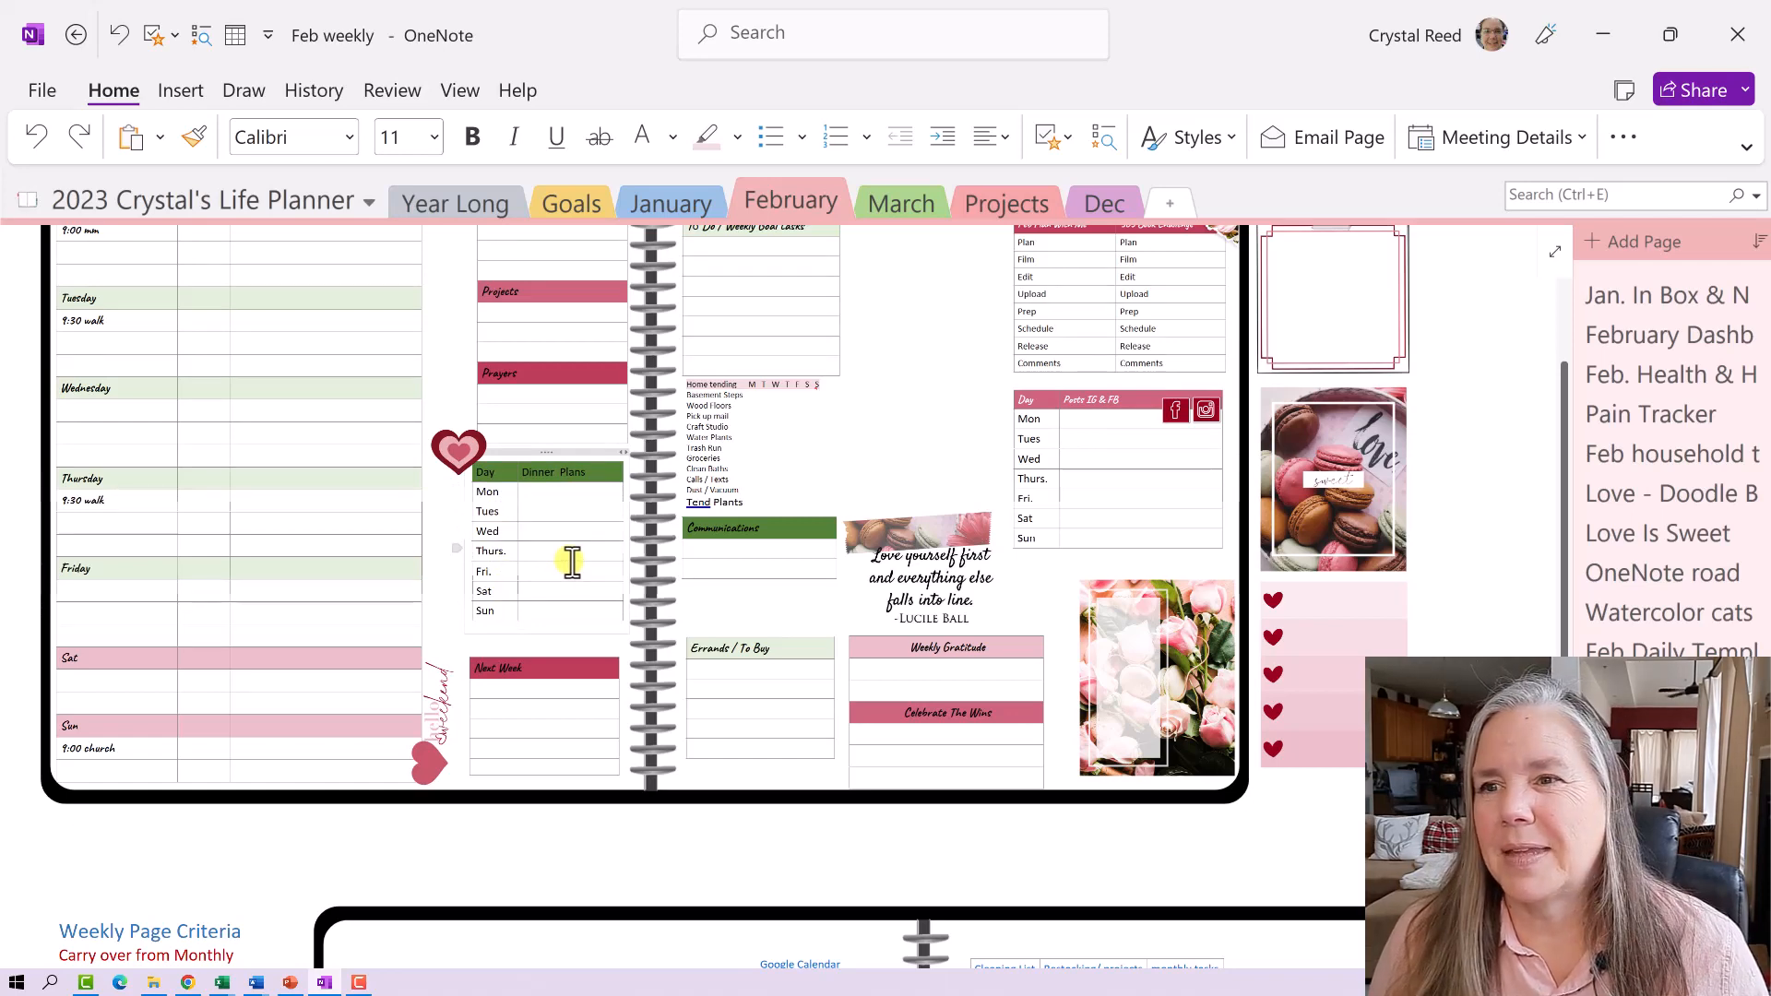
scroll(572, 561, "down", 2)
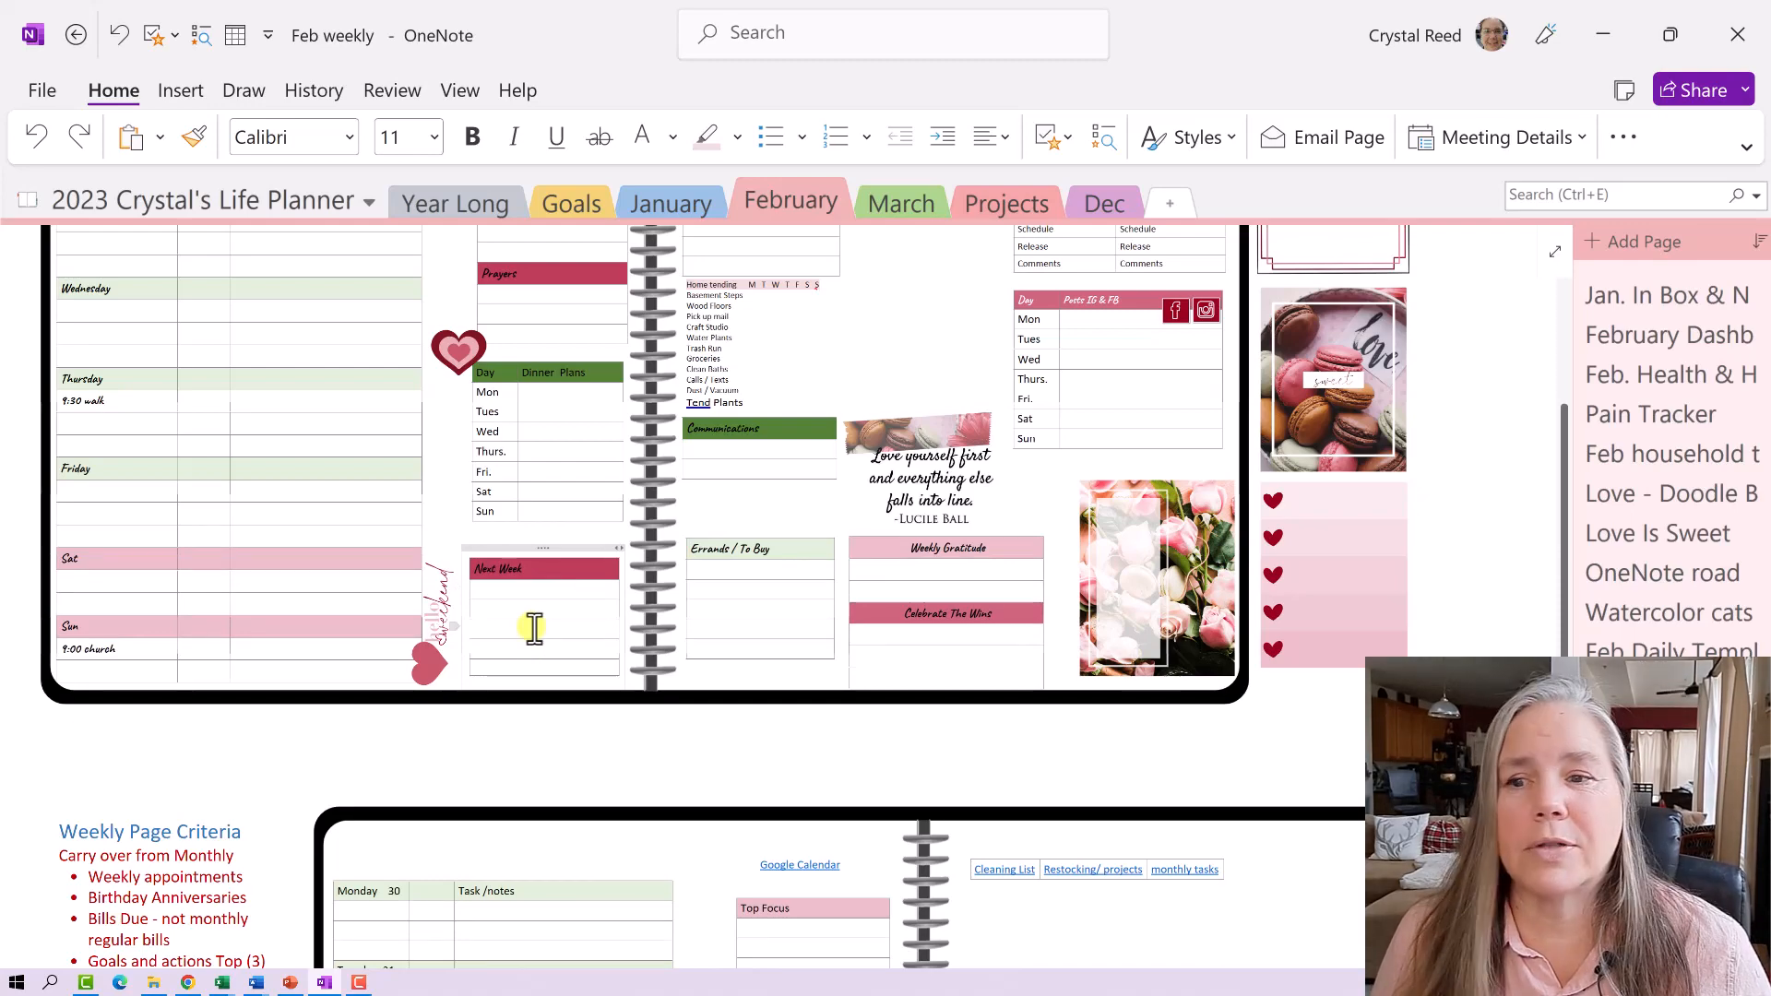
scroll(534, 627, "down", 5)
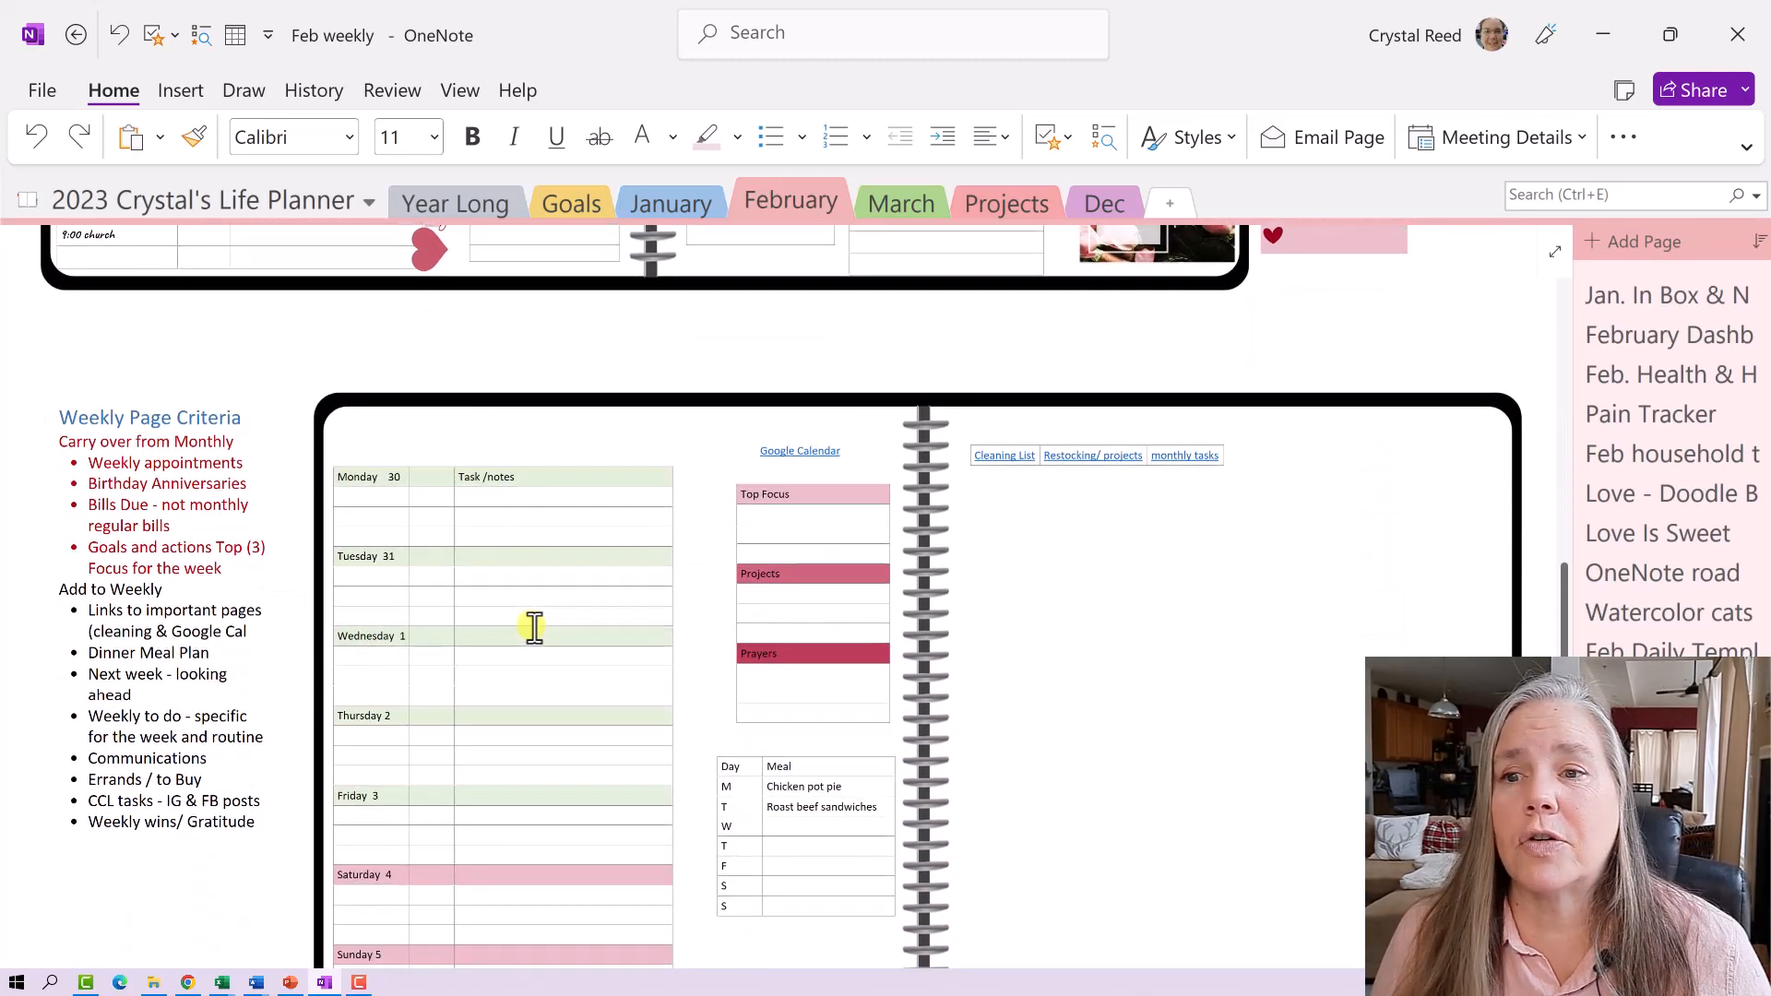
scroll(534, 627, "down", 2)
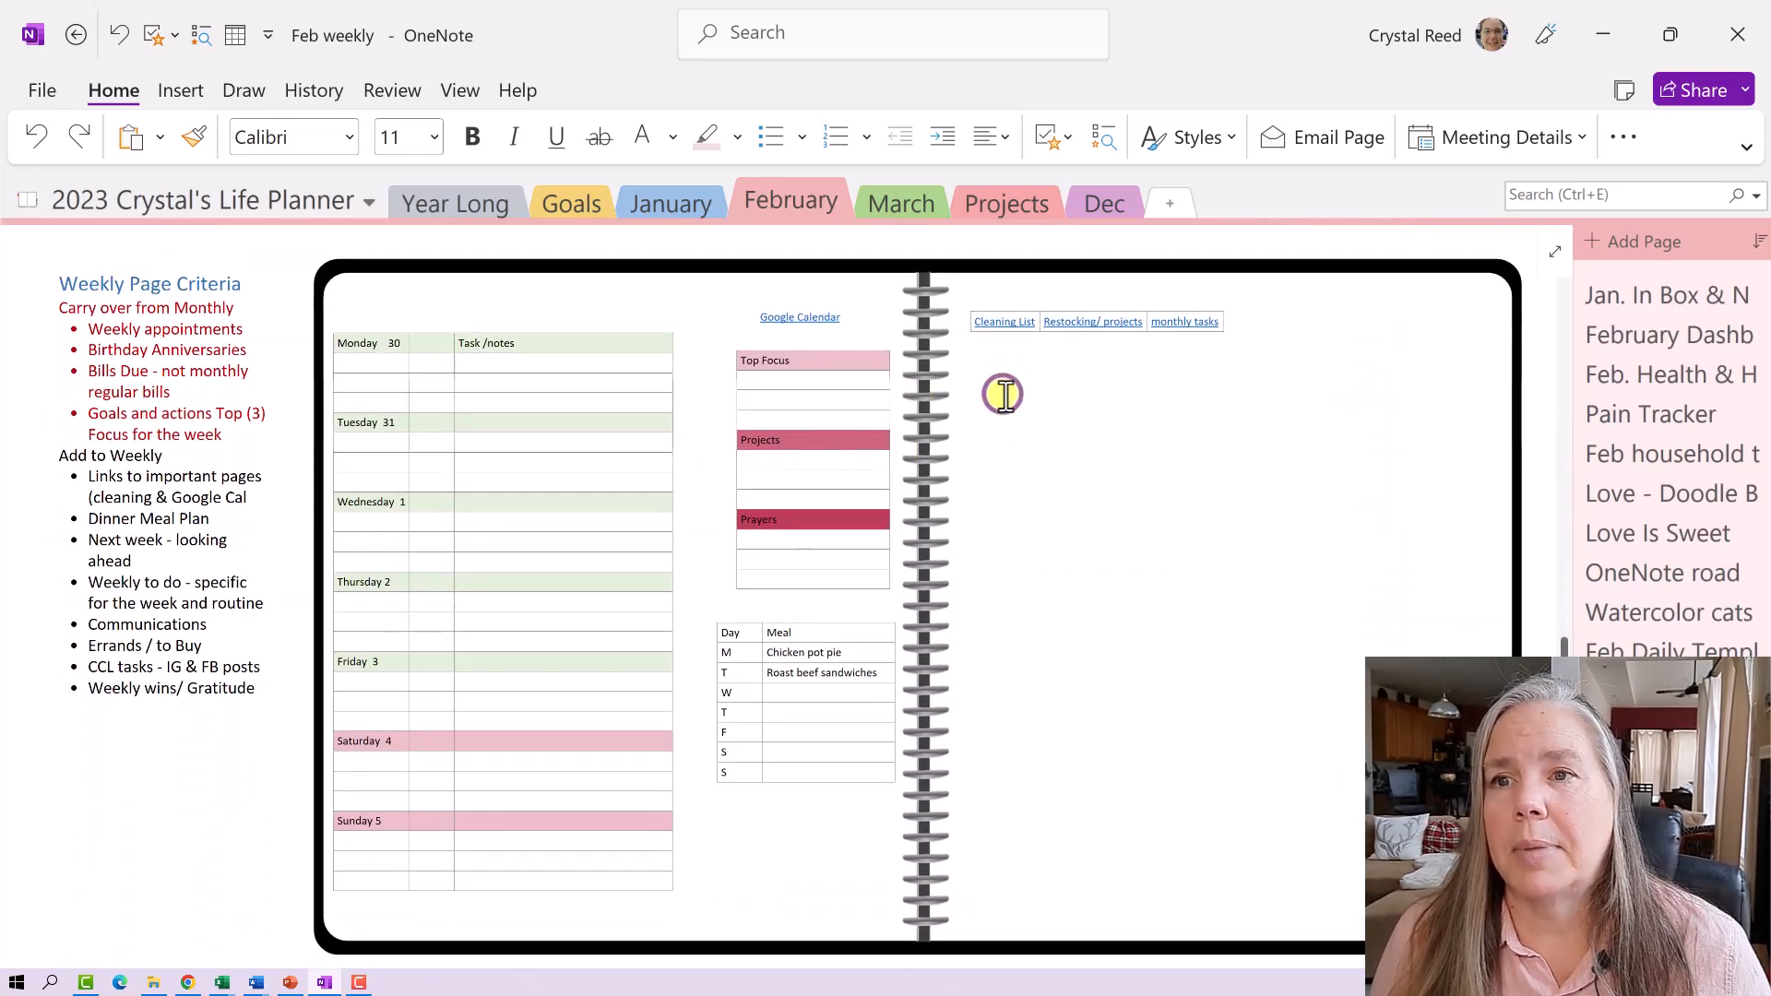
- Insert a 1x5 table headed 'Next Week' on the right page and widen it
left_click(181, 91)
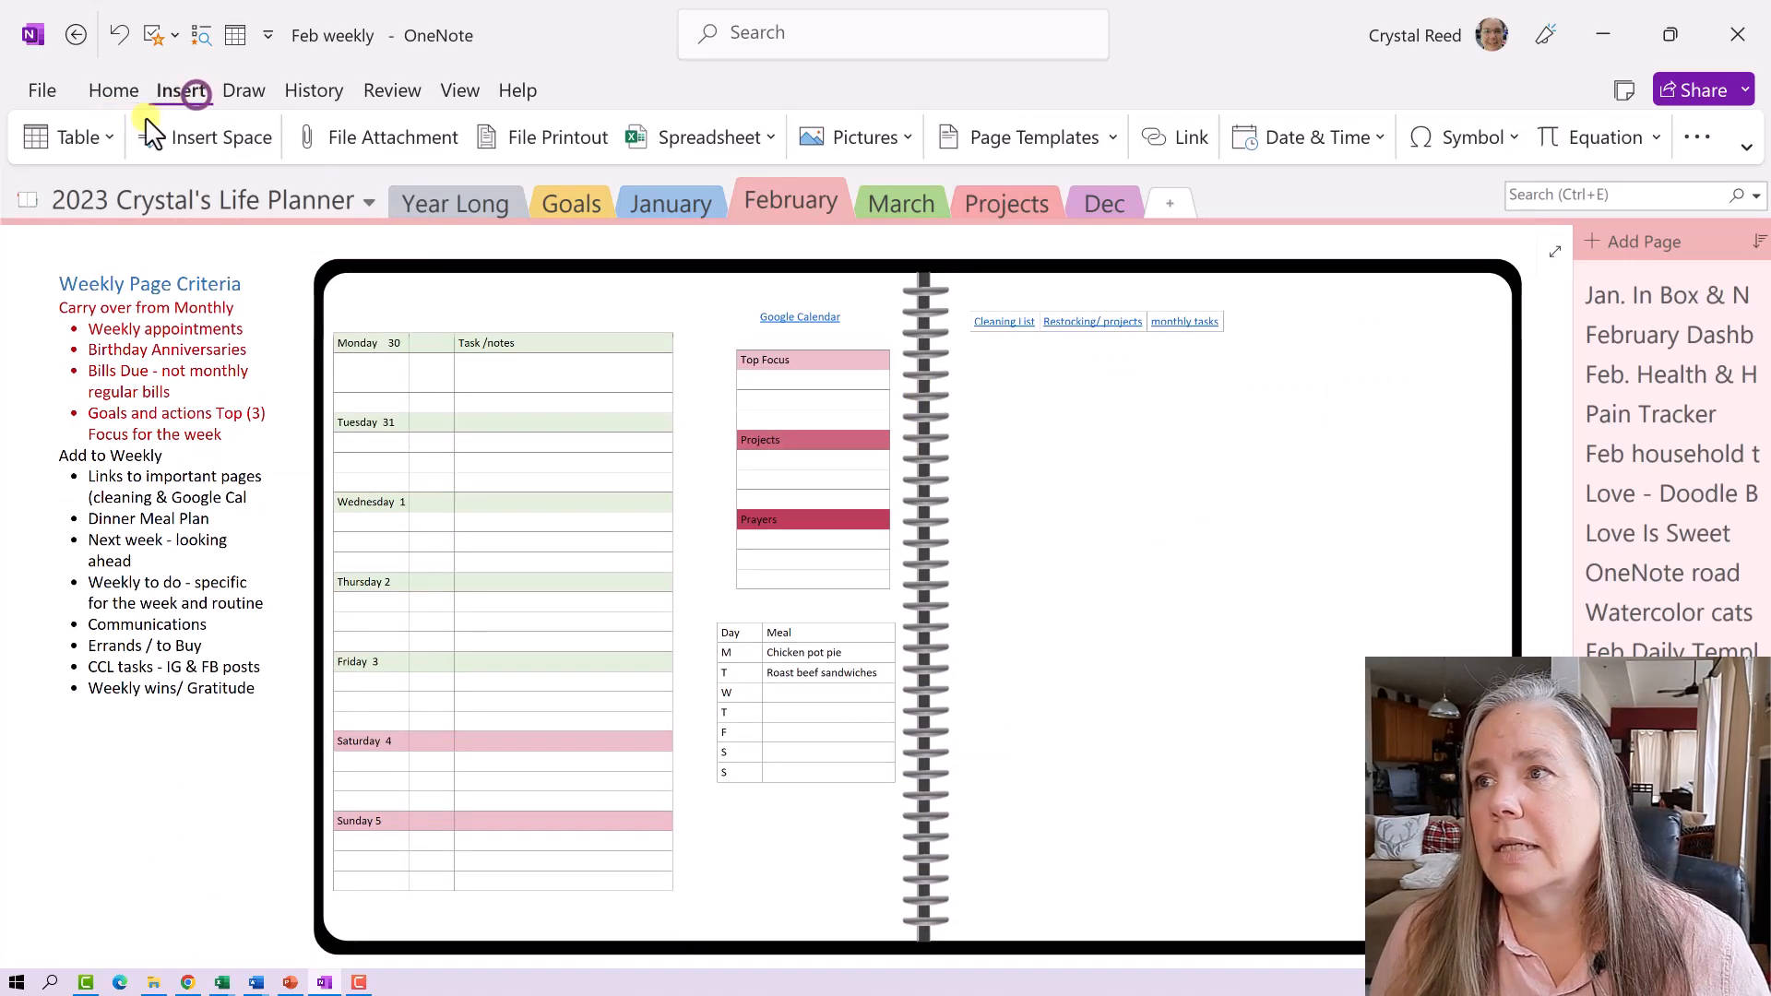
left_click(70, 142)
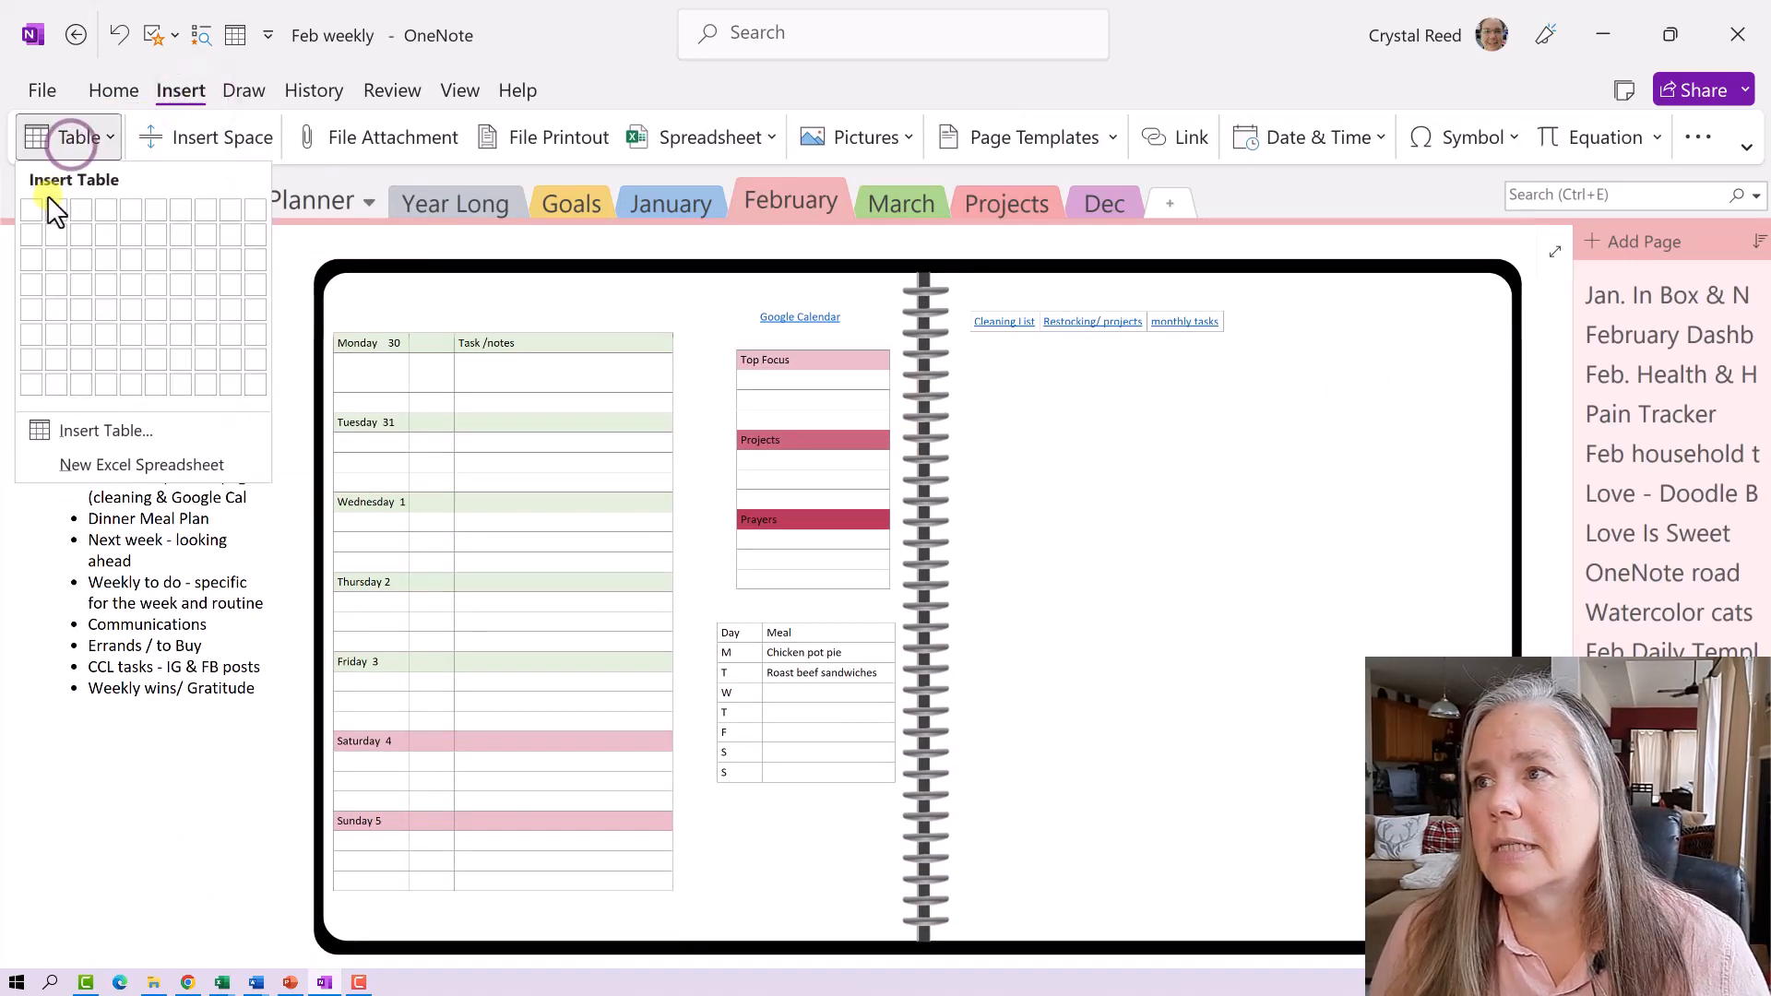
left_click(32, 318)
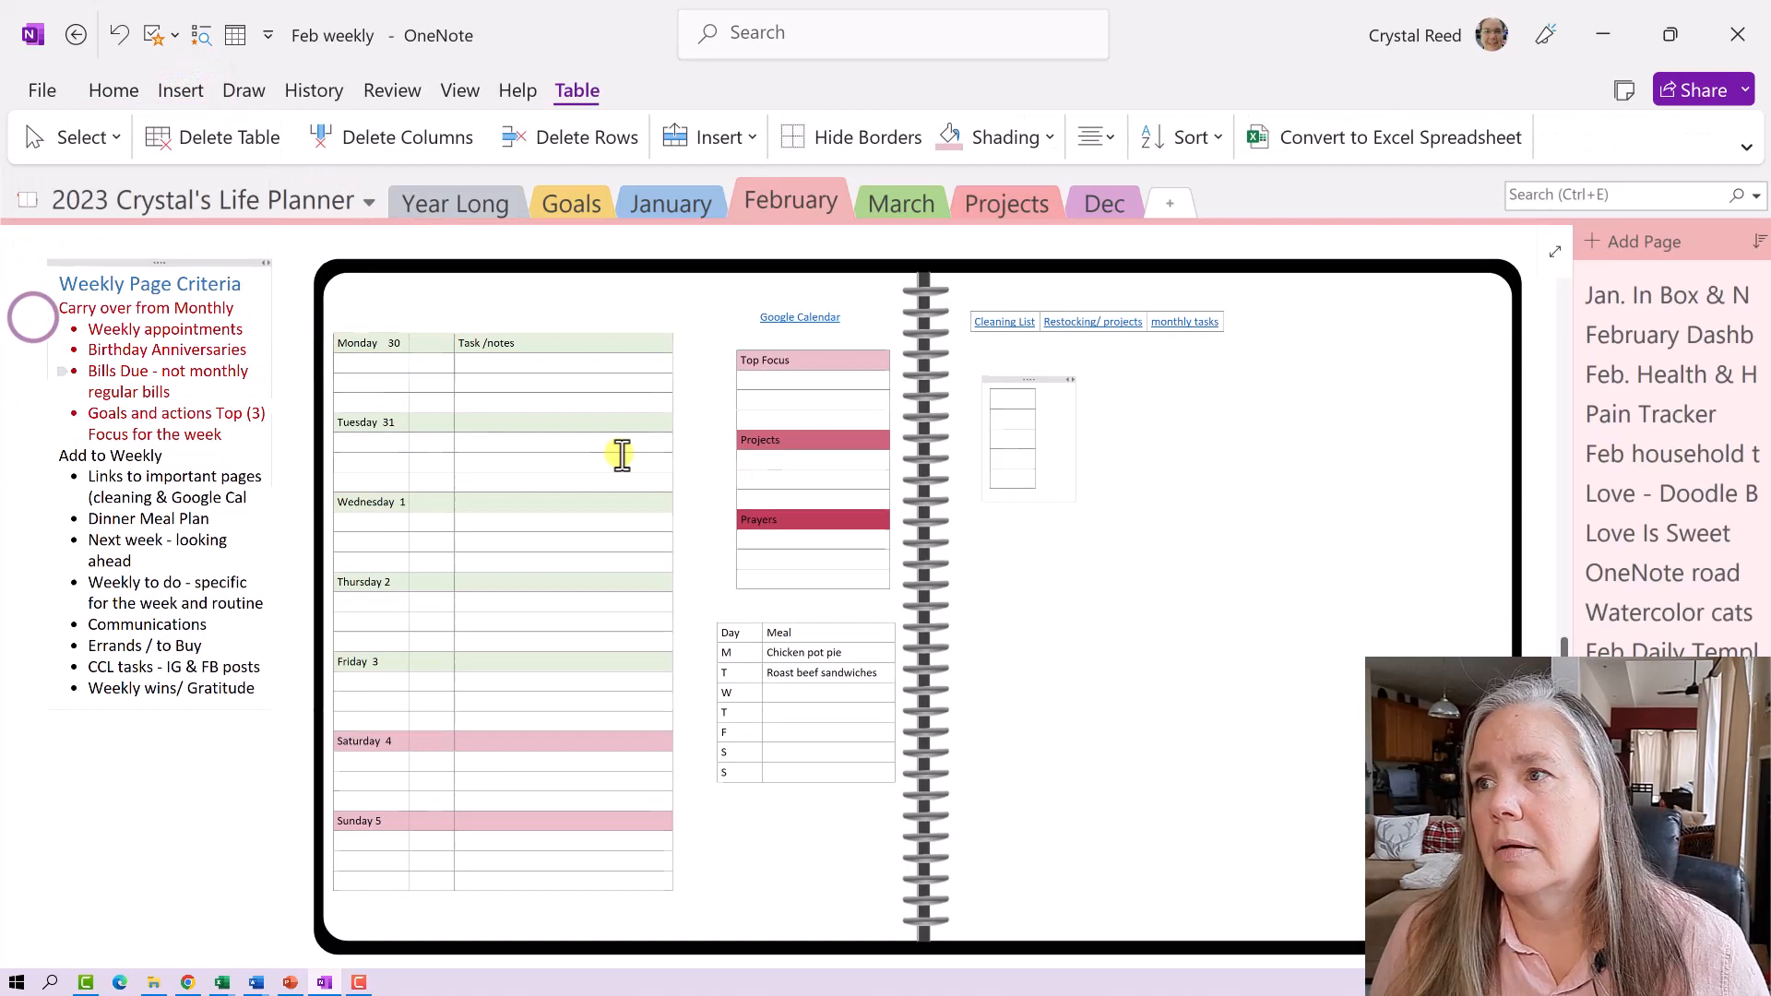
left_click(1012, 406)
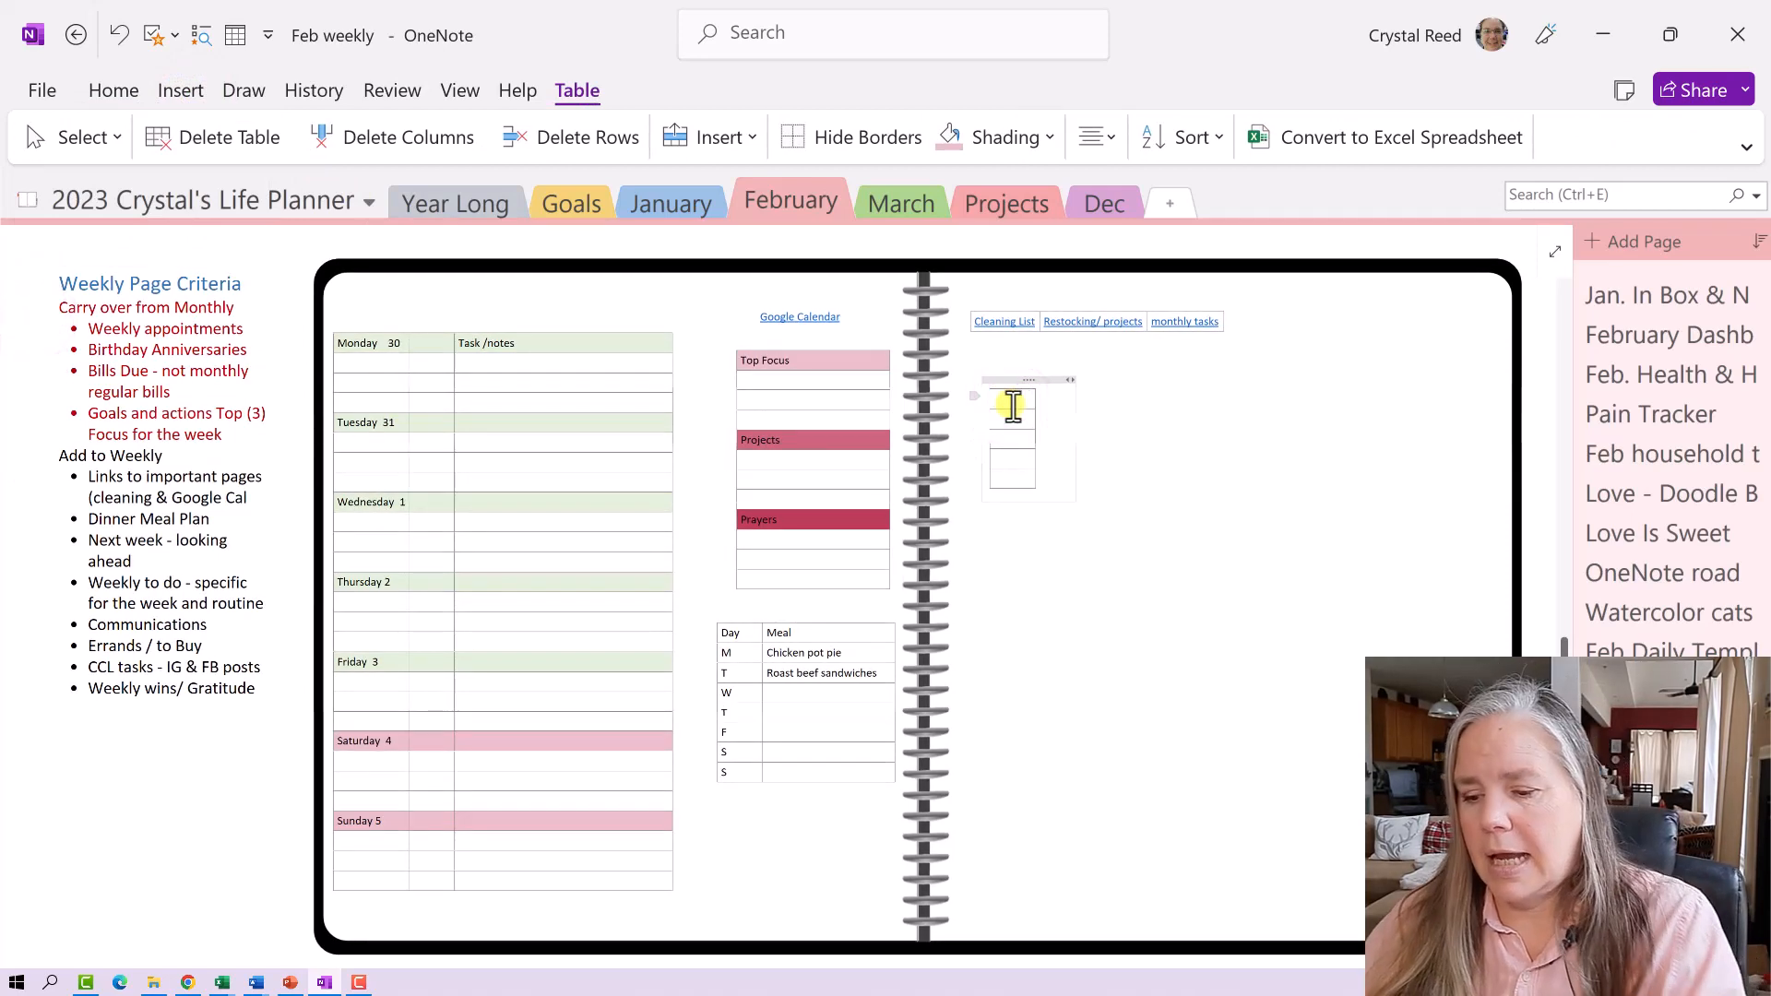
type("Next Week")
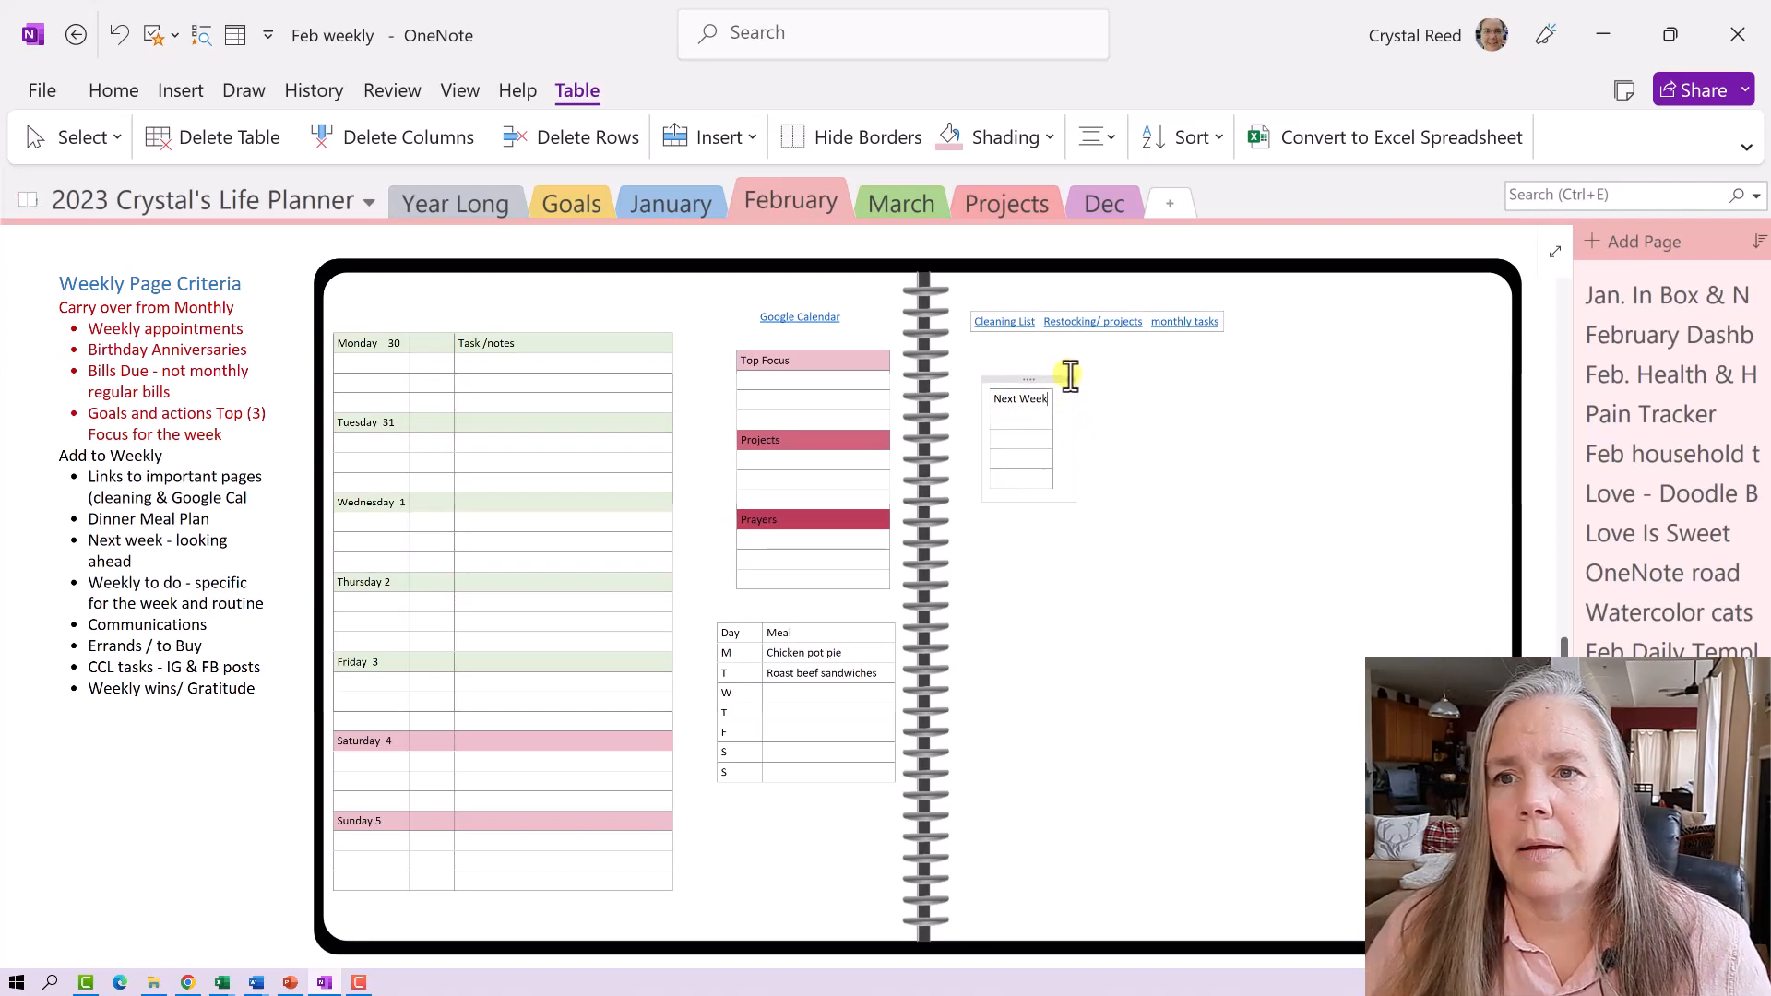
left_click_drag(1070, 380, 1110, 400)
left_click(1020, 399)
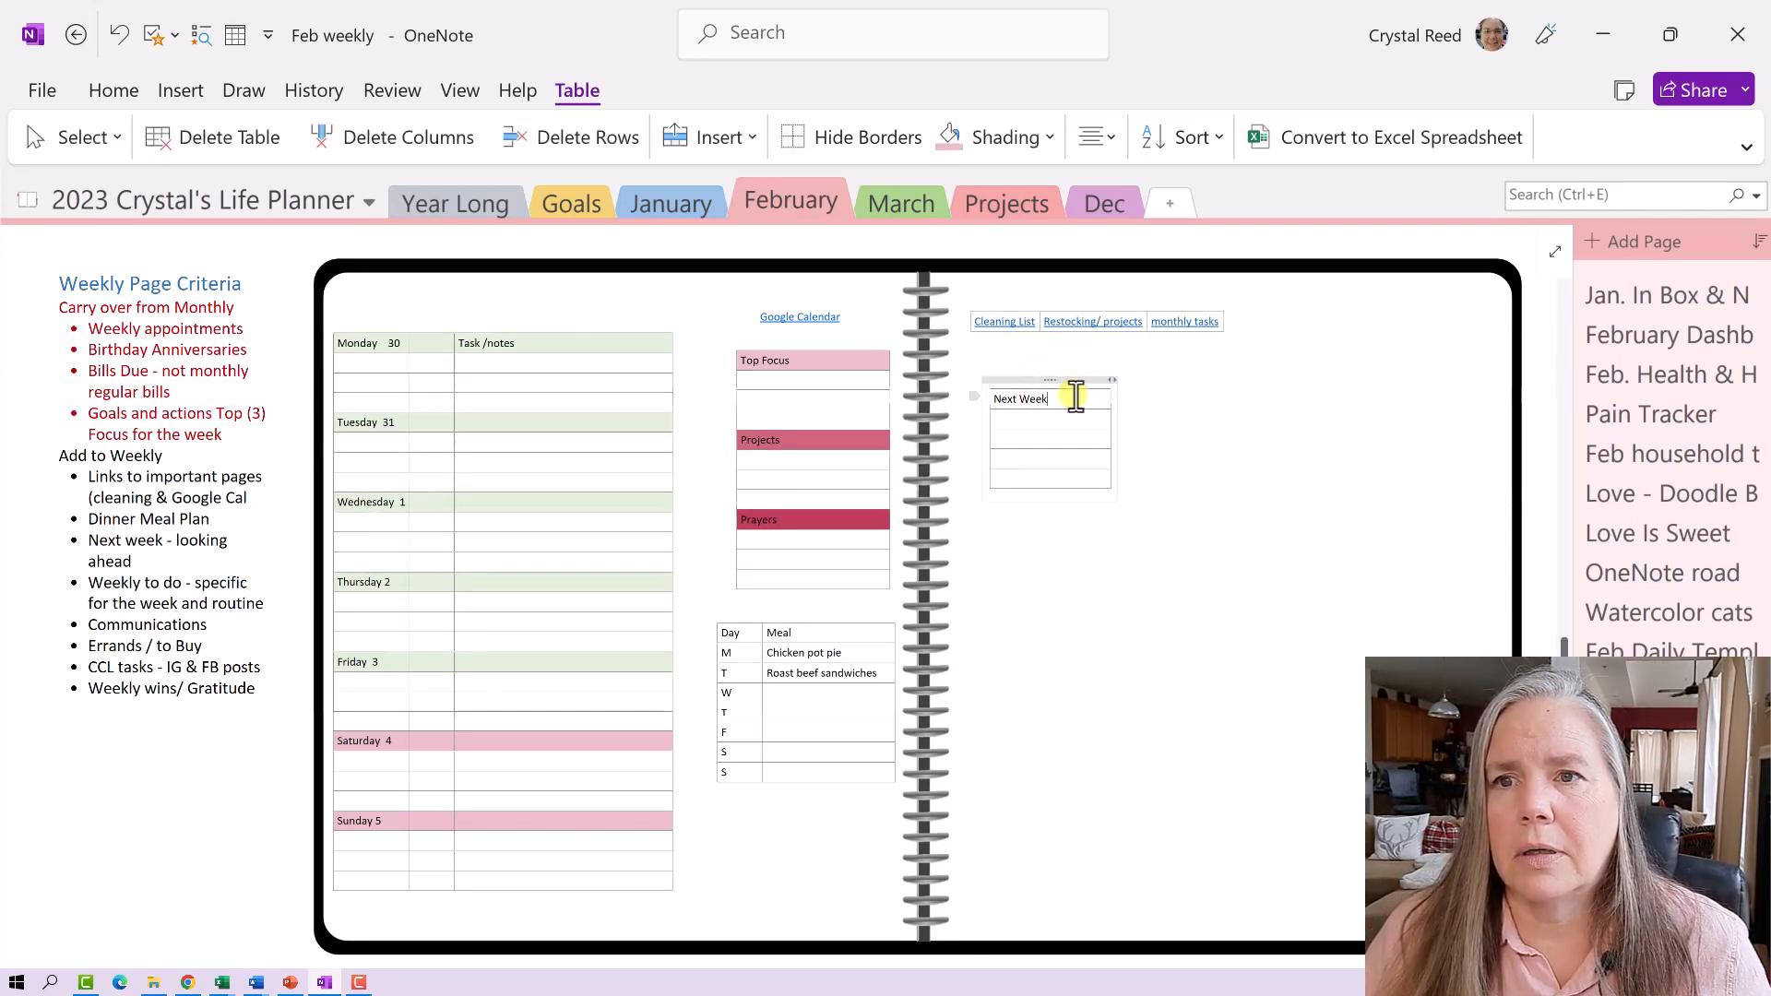
- Shade the 'Next Week' header cell red using the recent shading colour
right_click(995, 397)
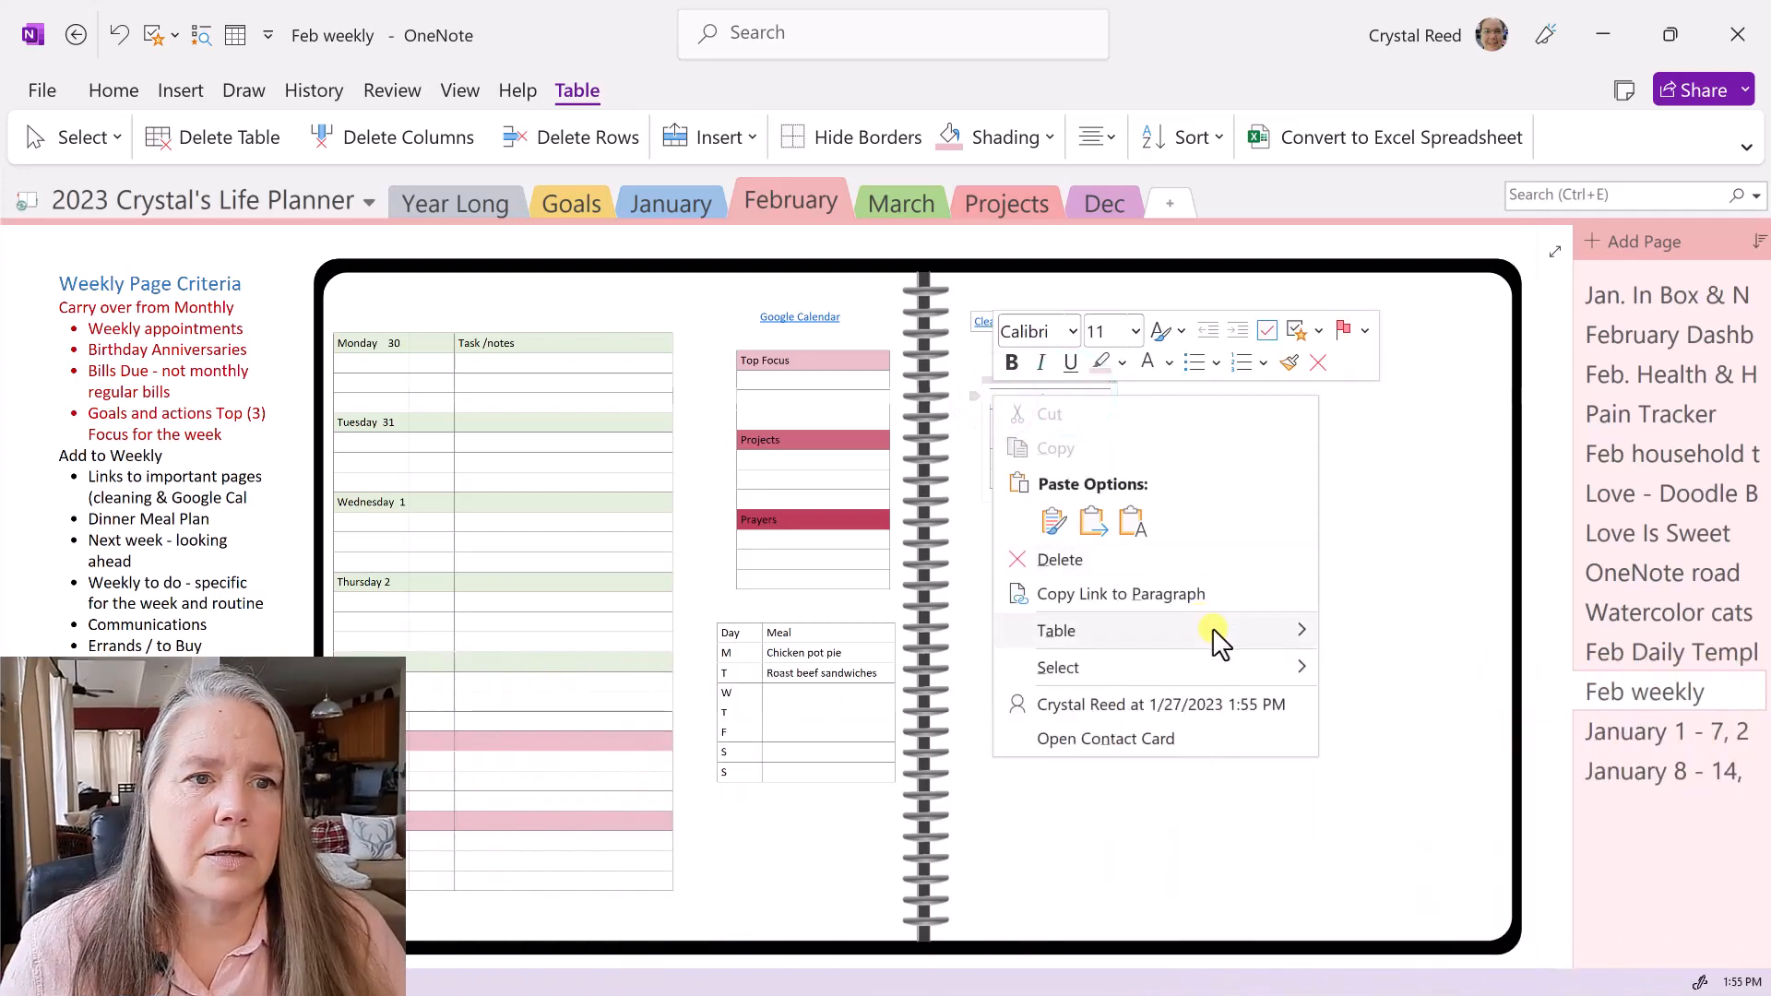
mouse_move(1214, 635)
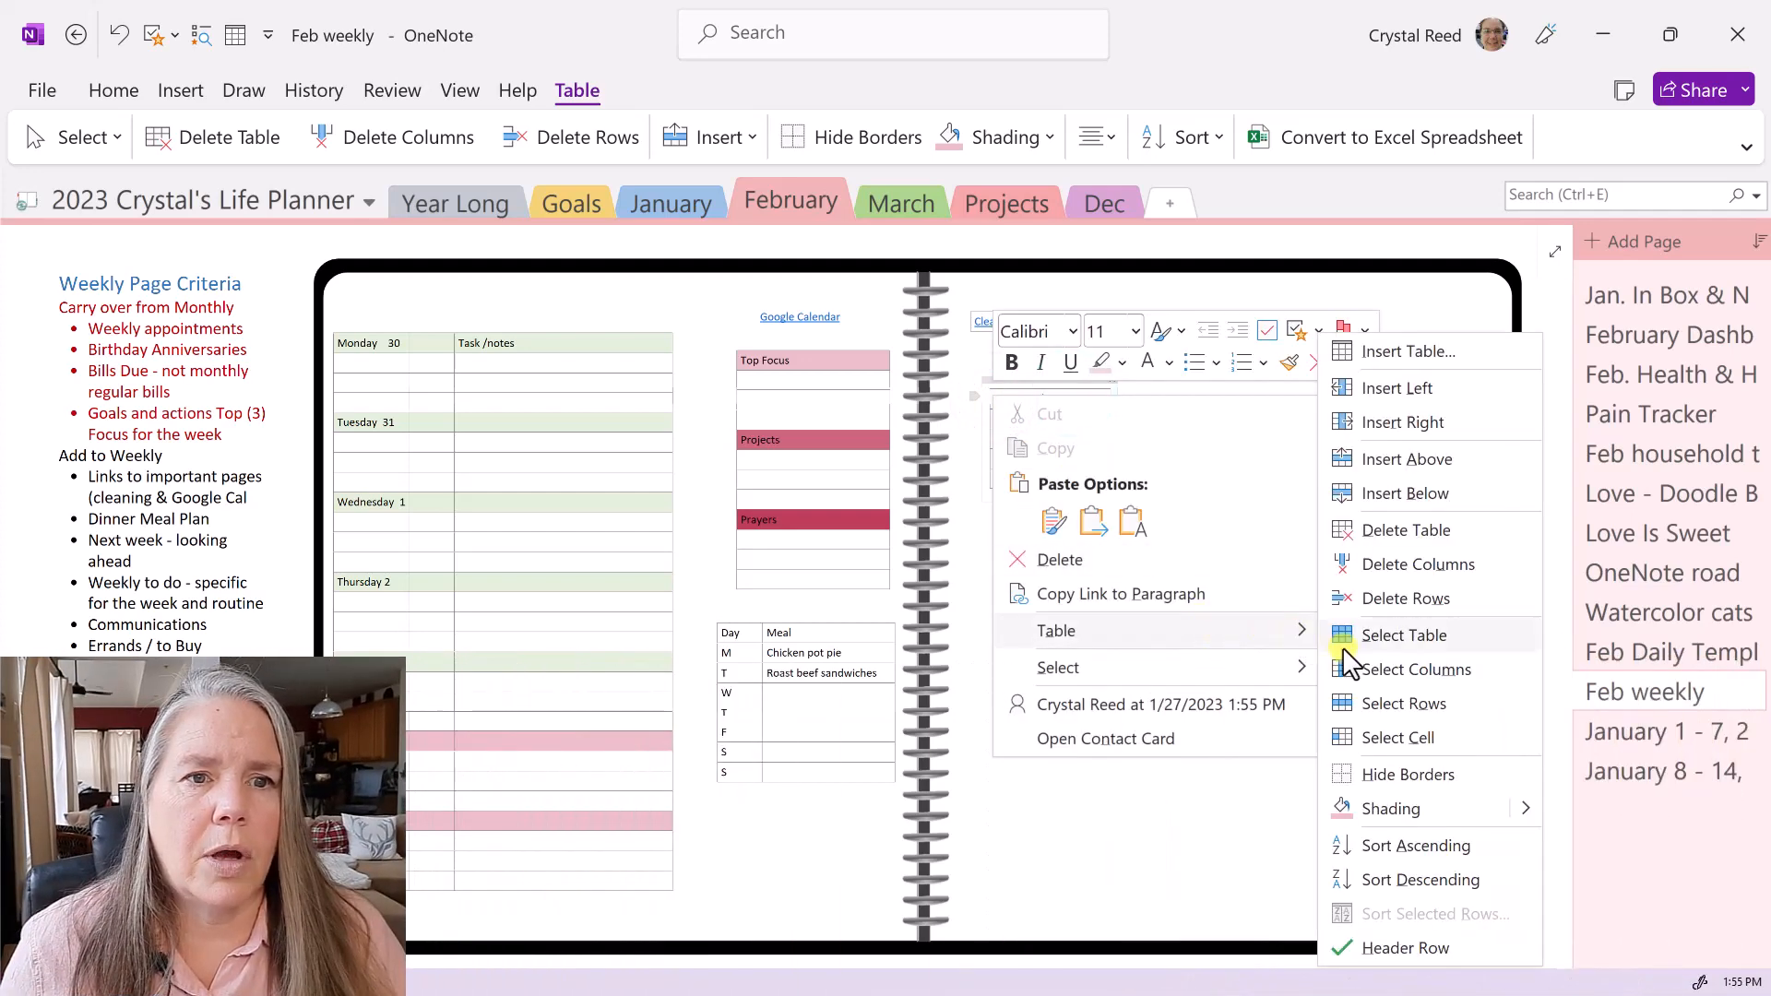
left_click(1528, 810)
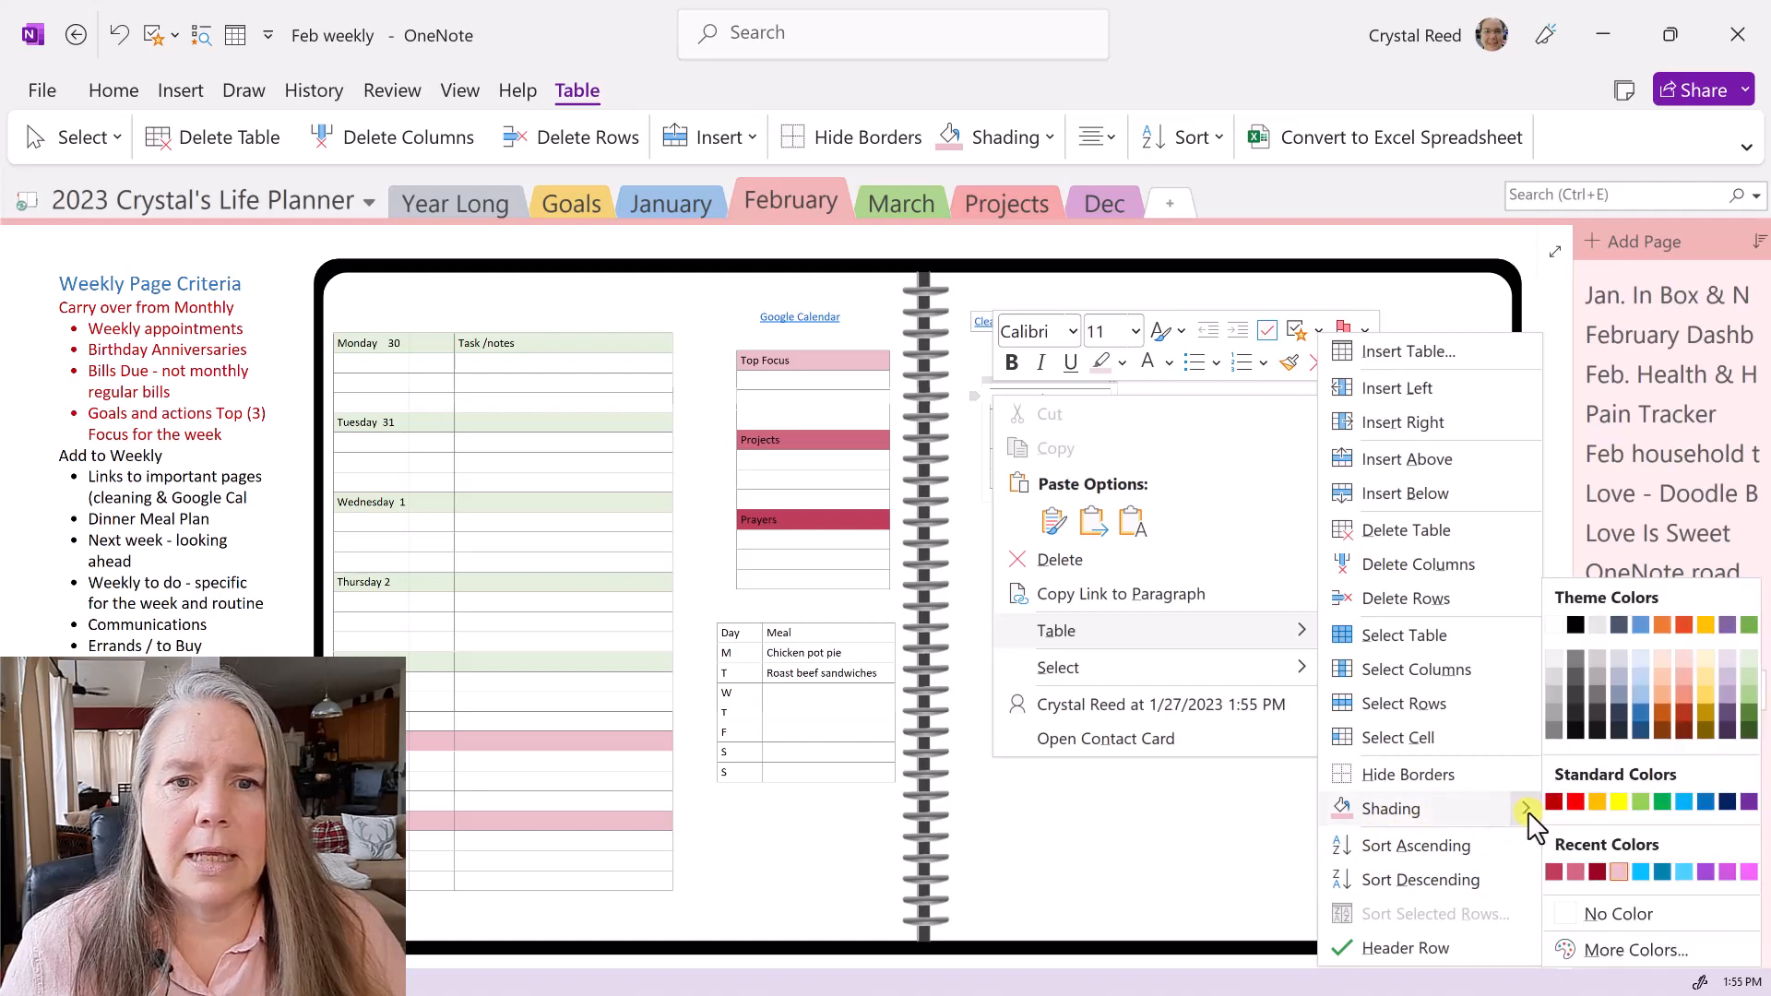
left_click(1555, 870)
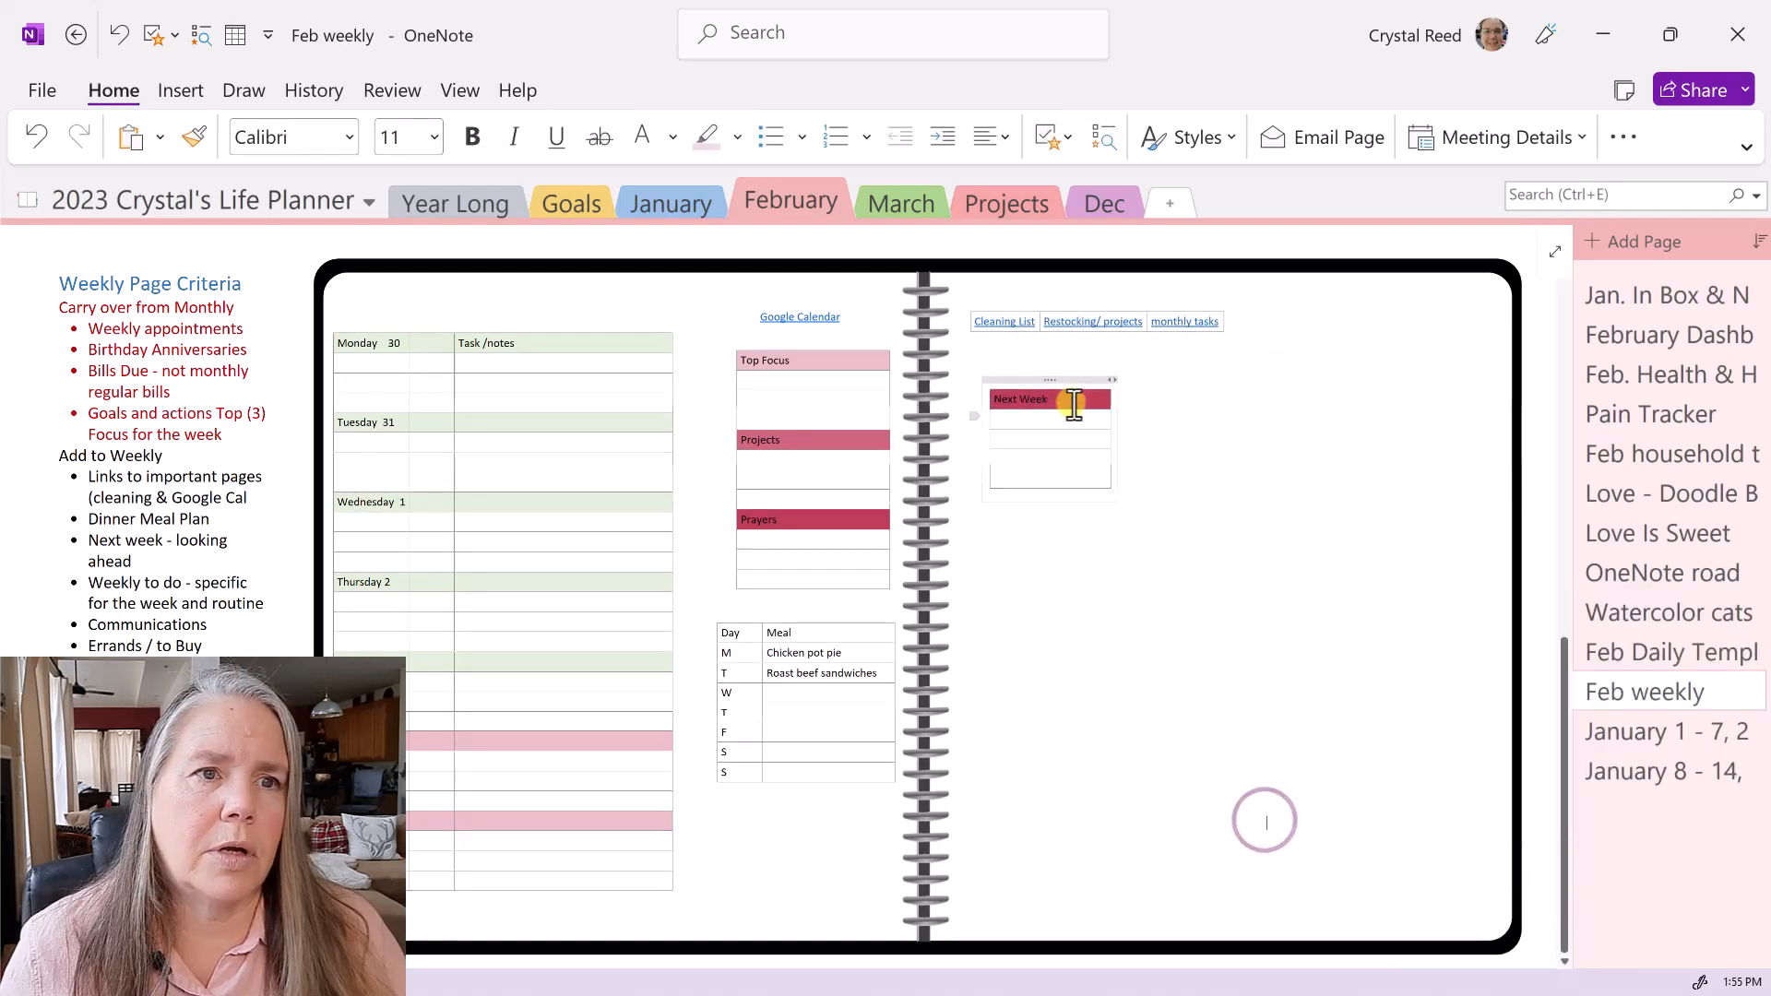
- Move the Next Week table below the meal-plan table and narrow the meal table
left_click_drag(1057, 378, 815, 798)
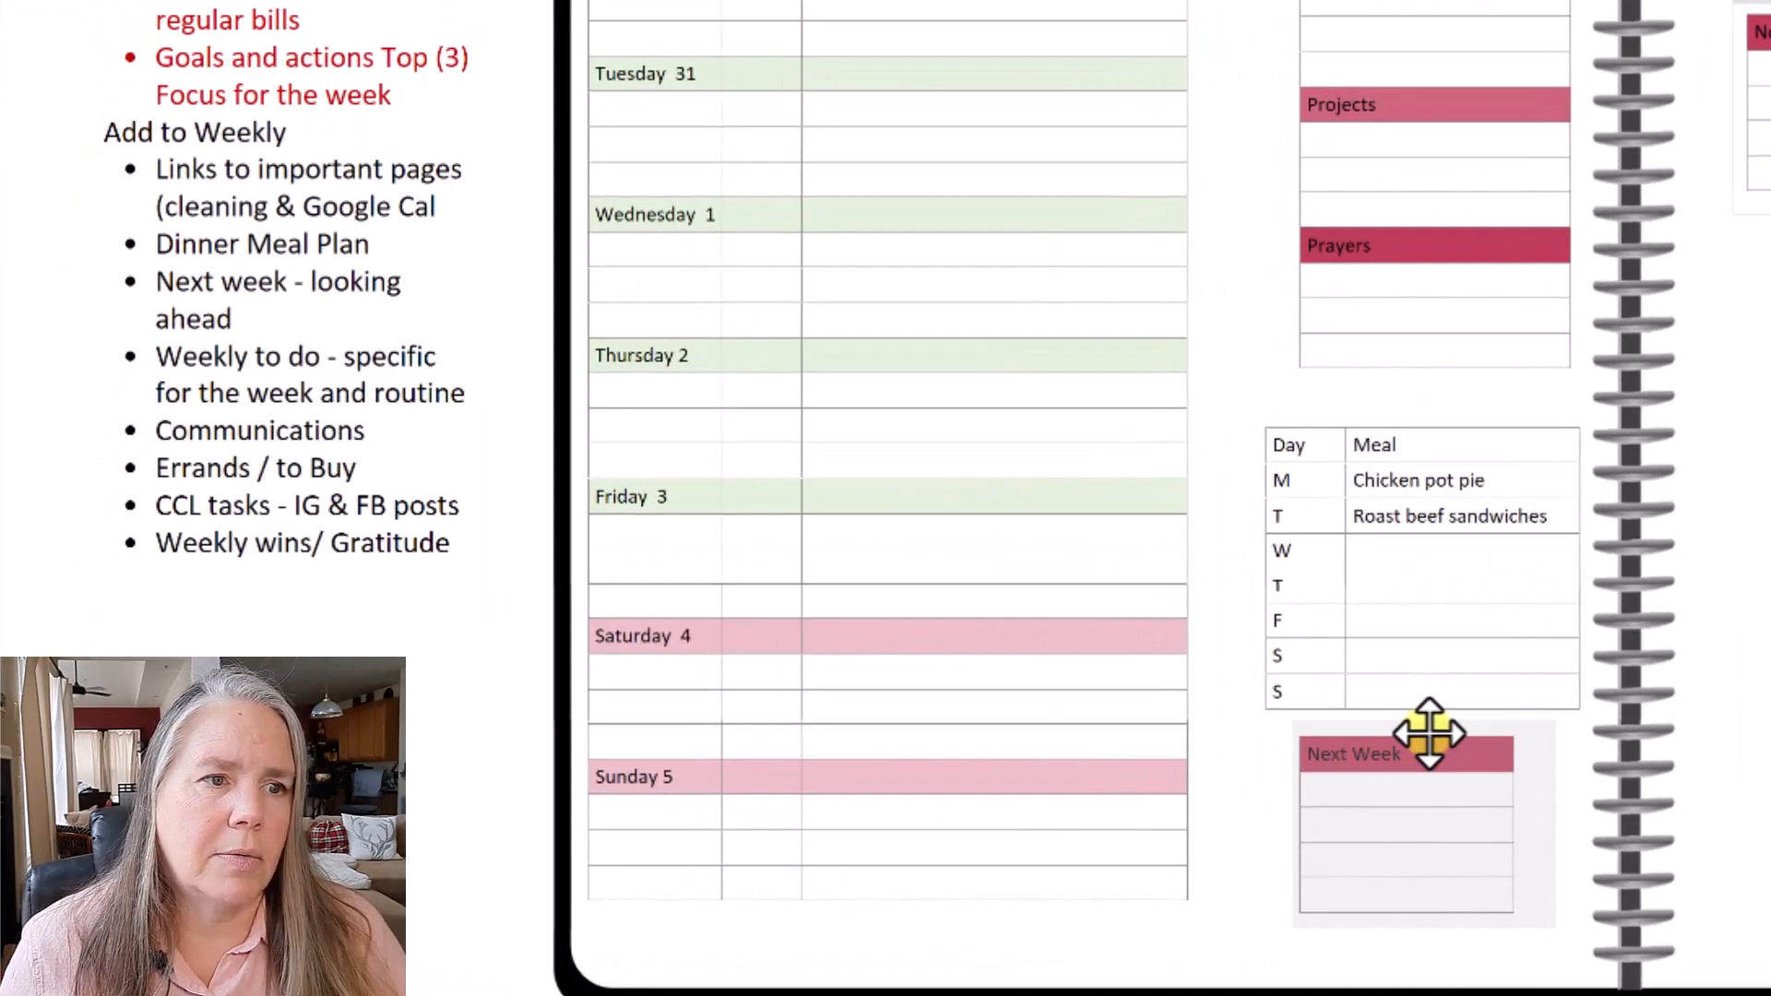
left_click(1451, 625)
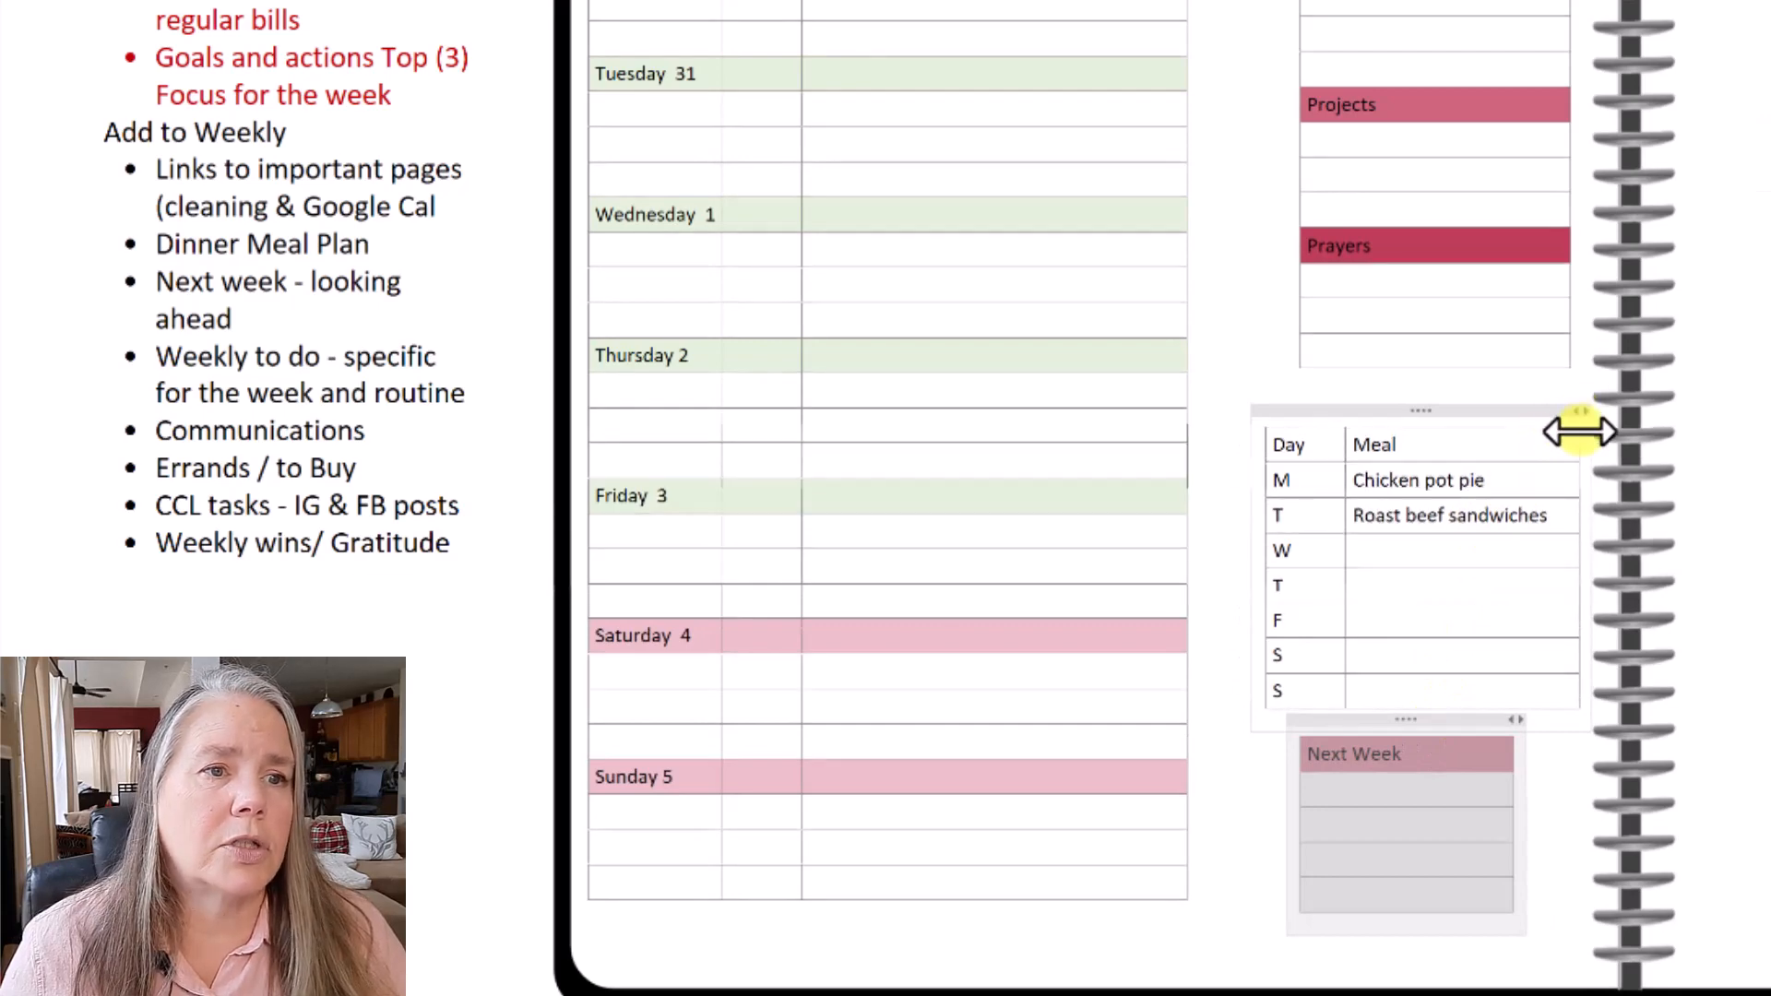
left_click(1578, 472)
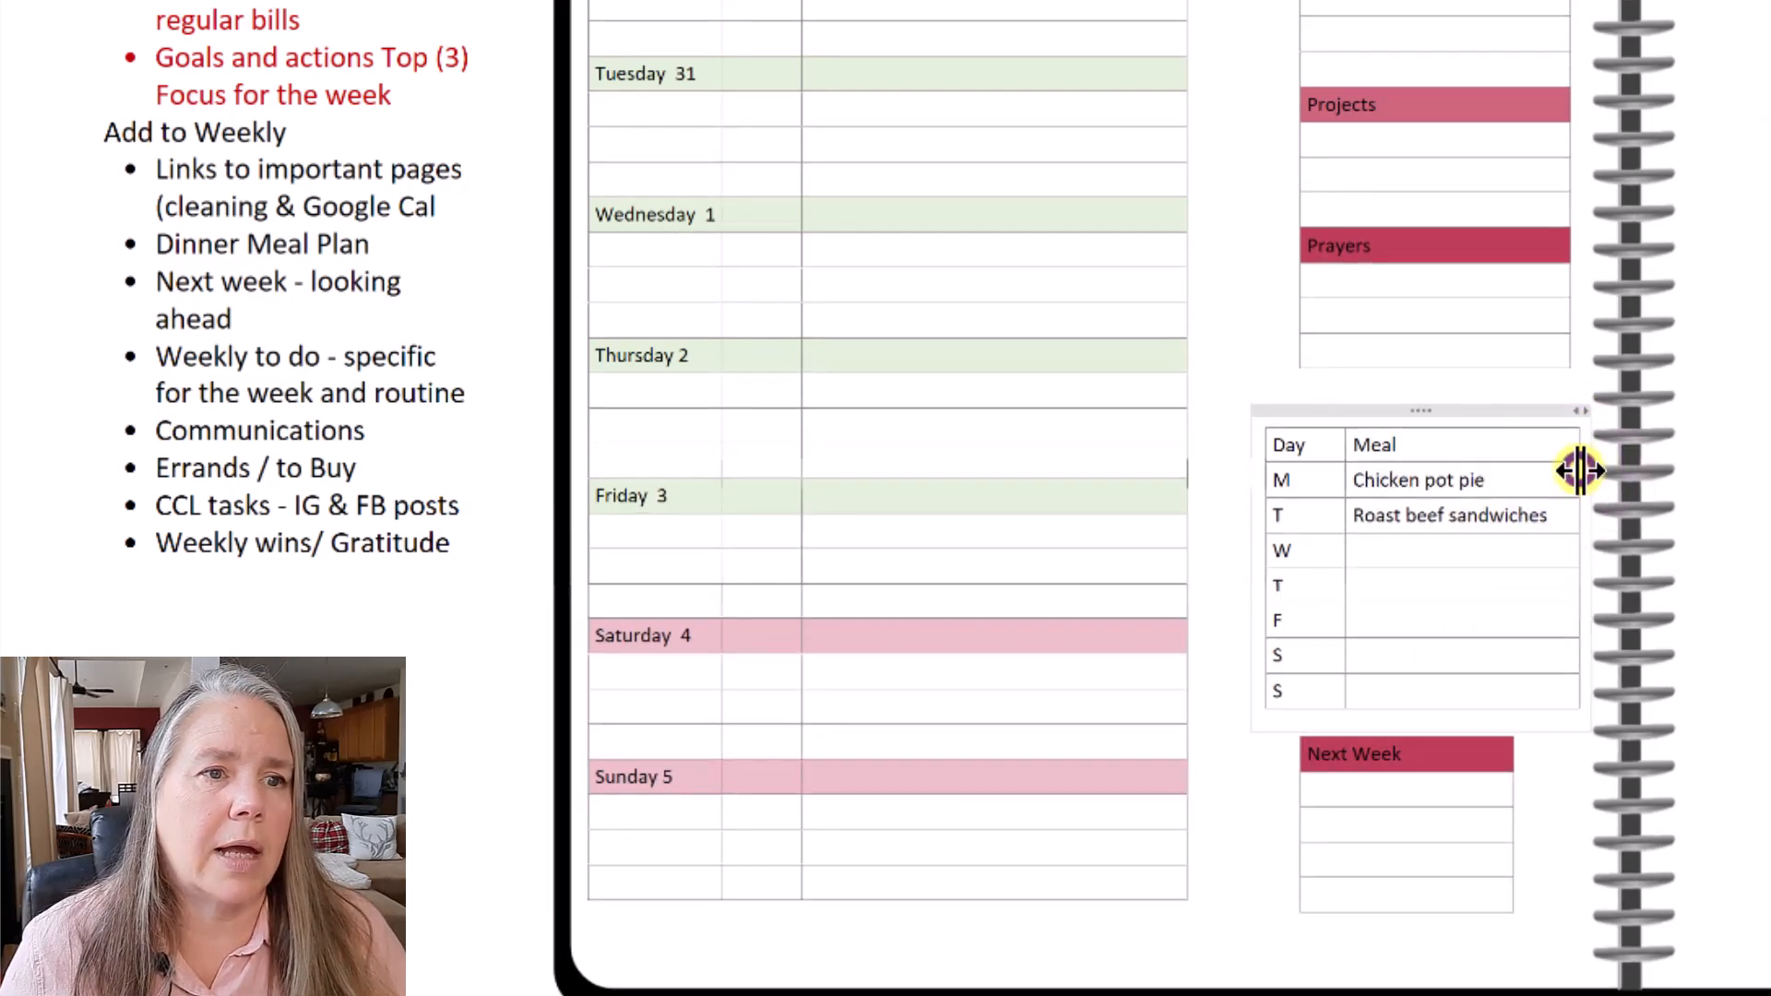
left_click_drag(1578, 474, 1561, 473)
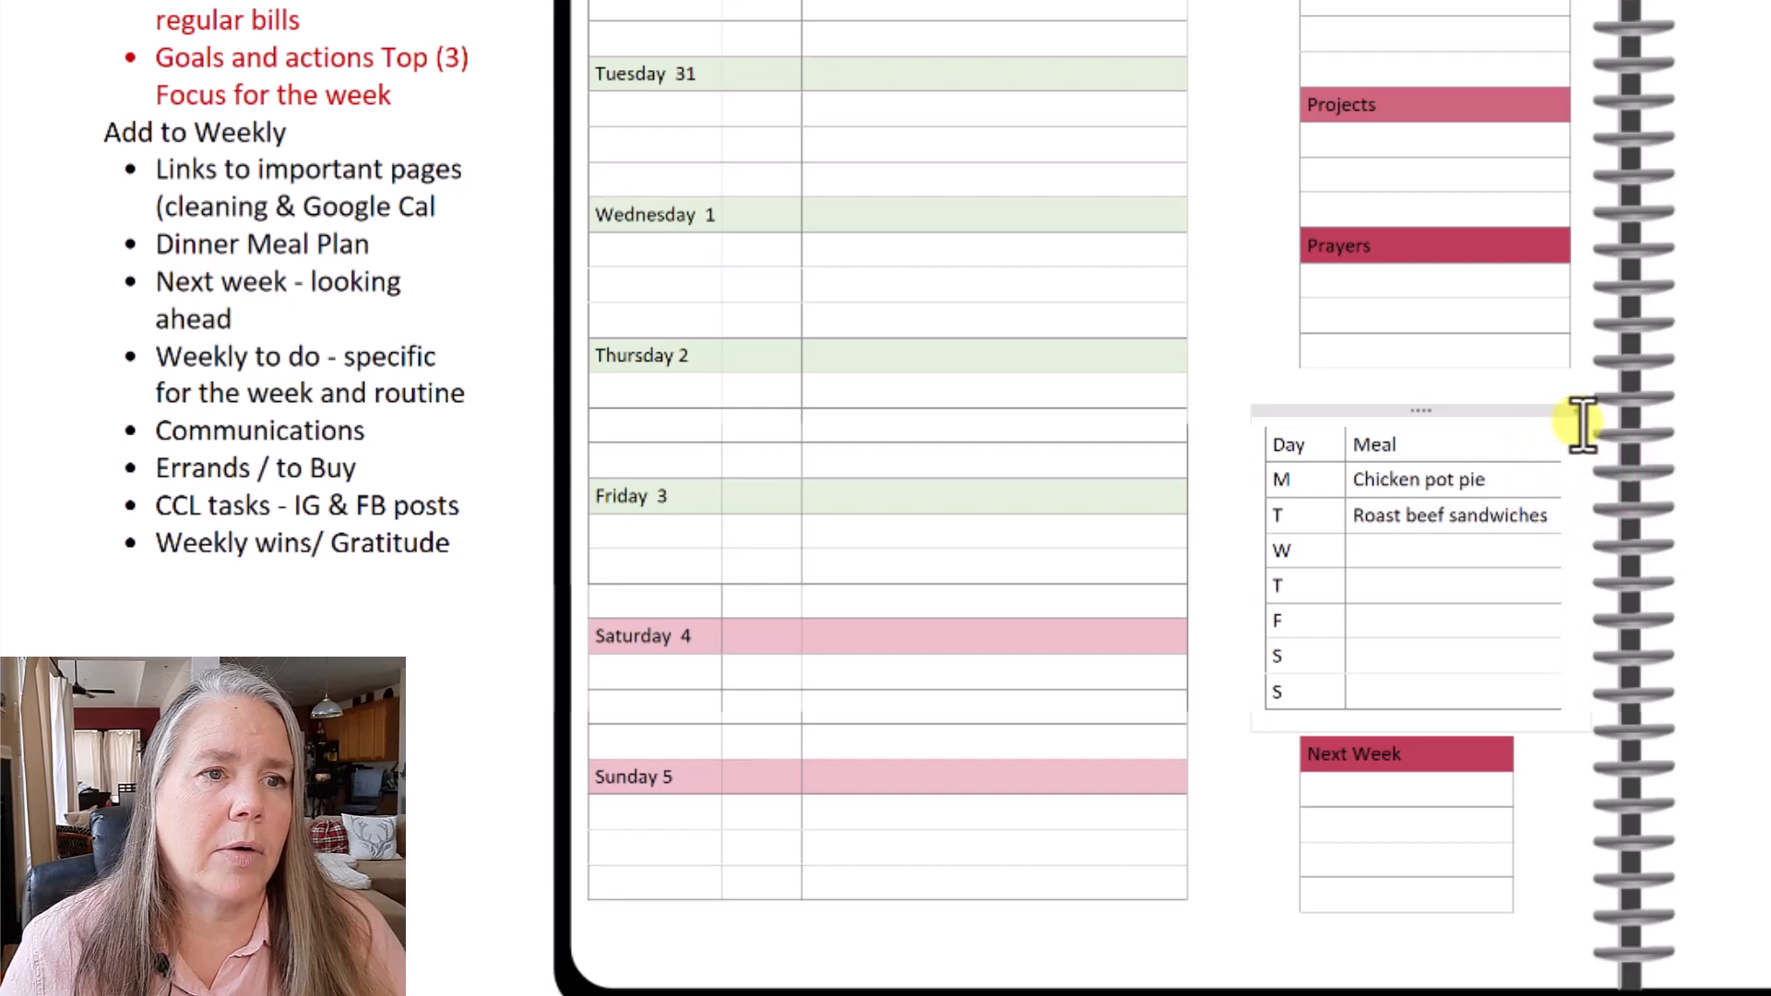
left_click_drag(1576, 410, 1428, 417)
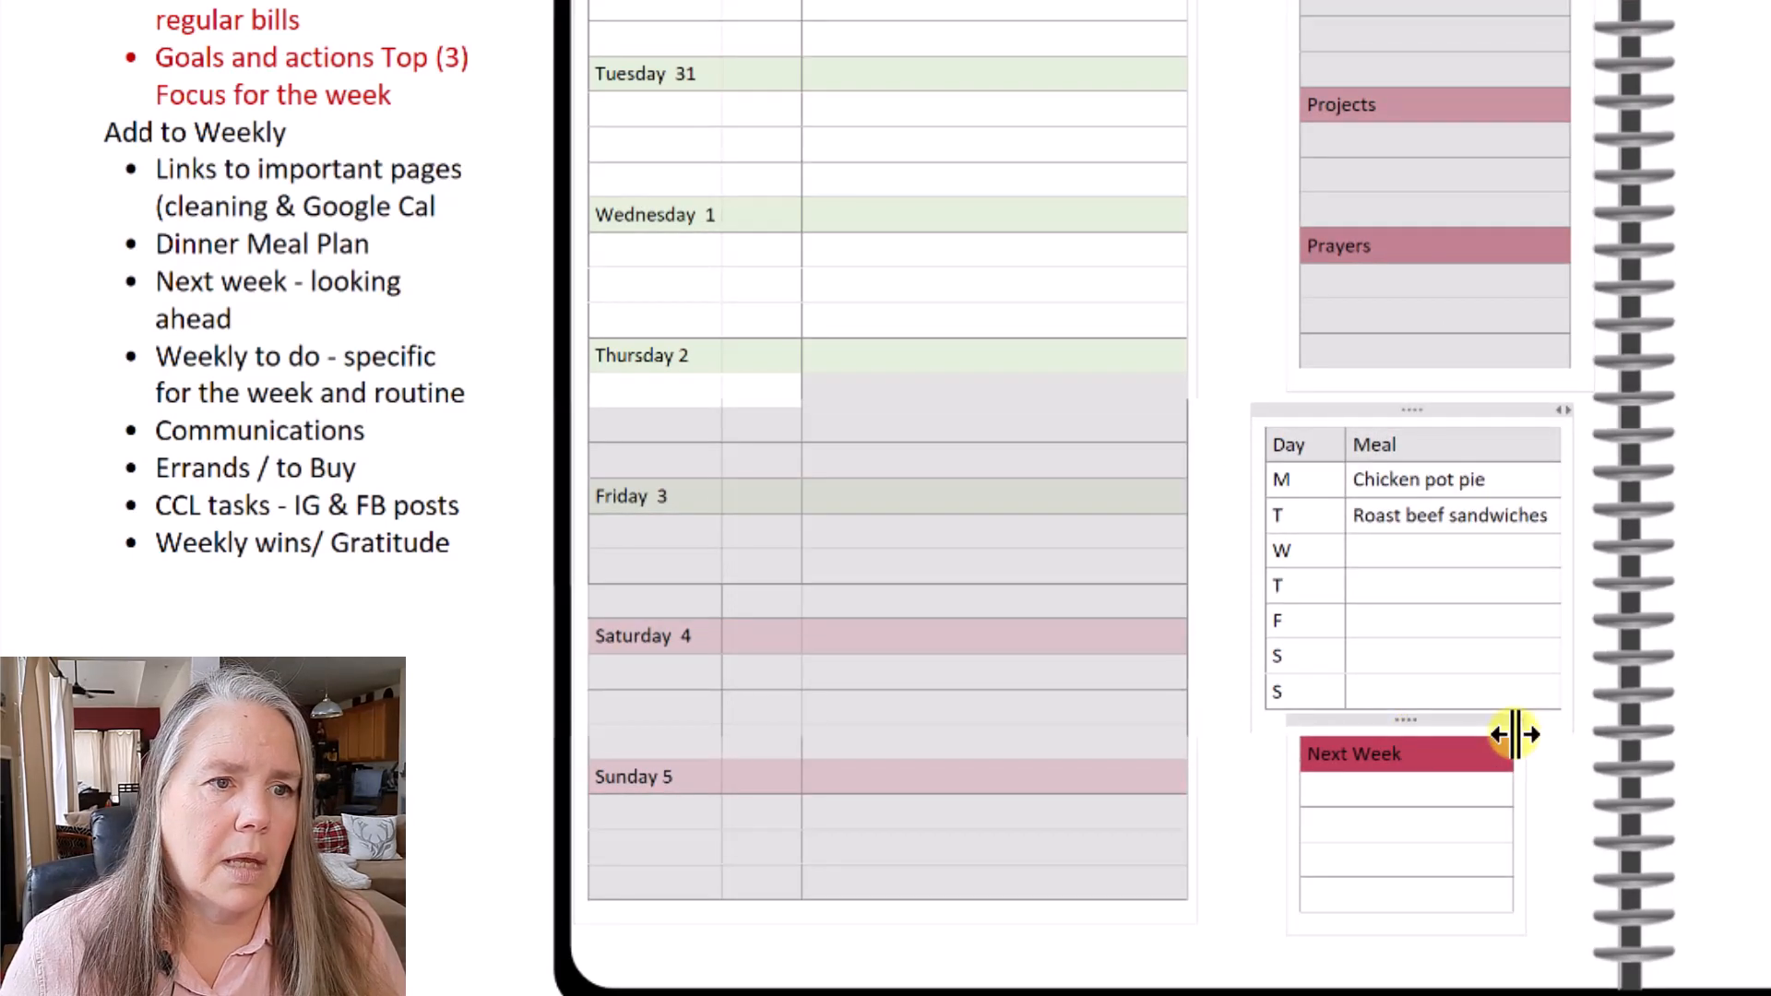
- Widen the Next Week table so it lines up with the Day/Meal table
left_click_drag(1520, 719, 1561, 720)
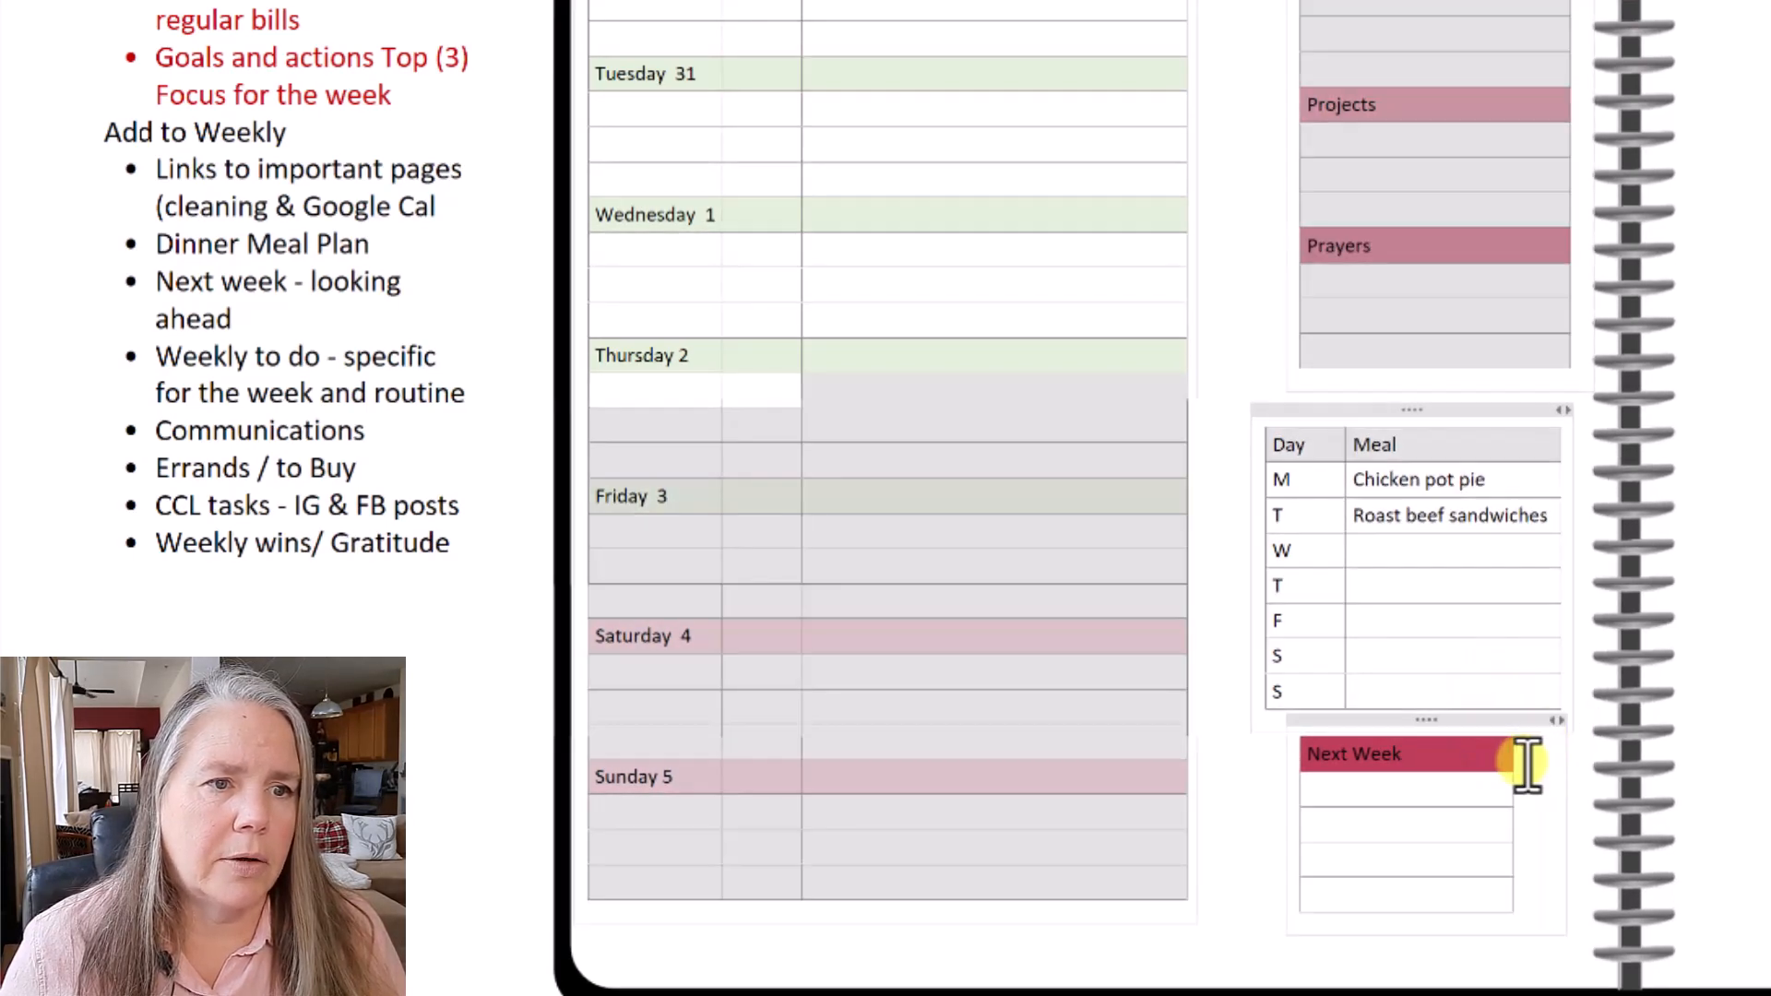
left_click(1513, 754)
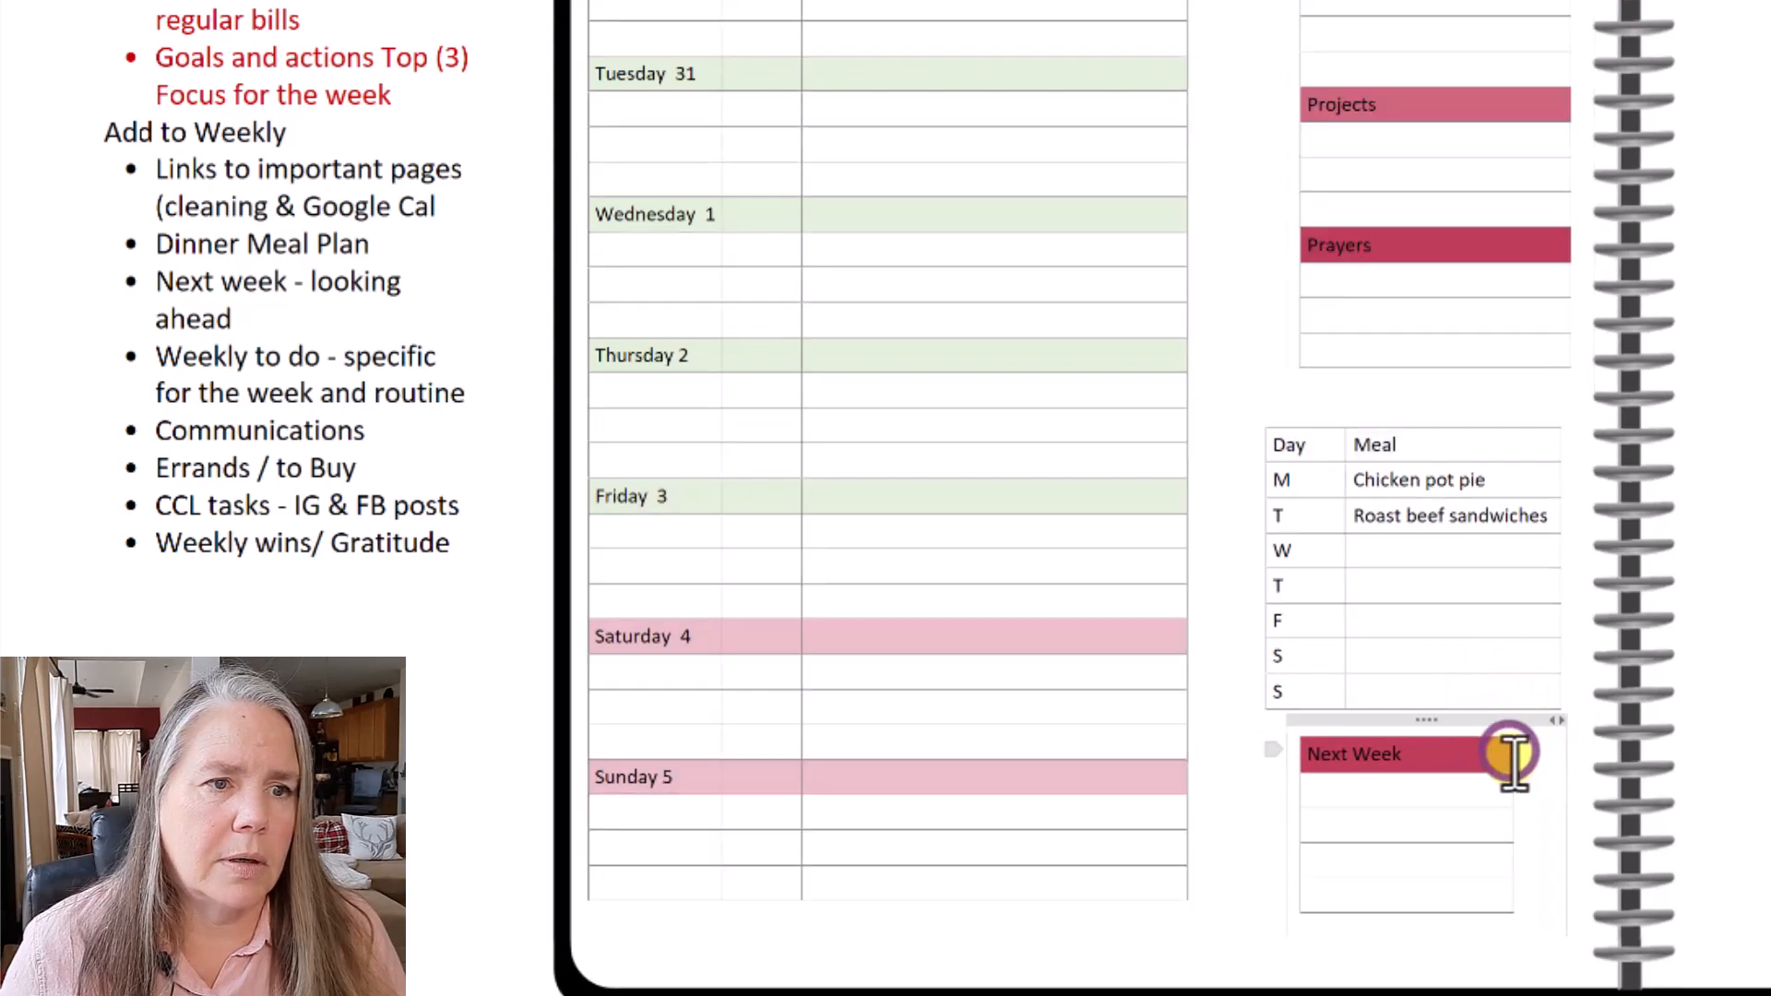
left_click(1503, 767)
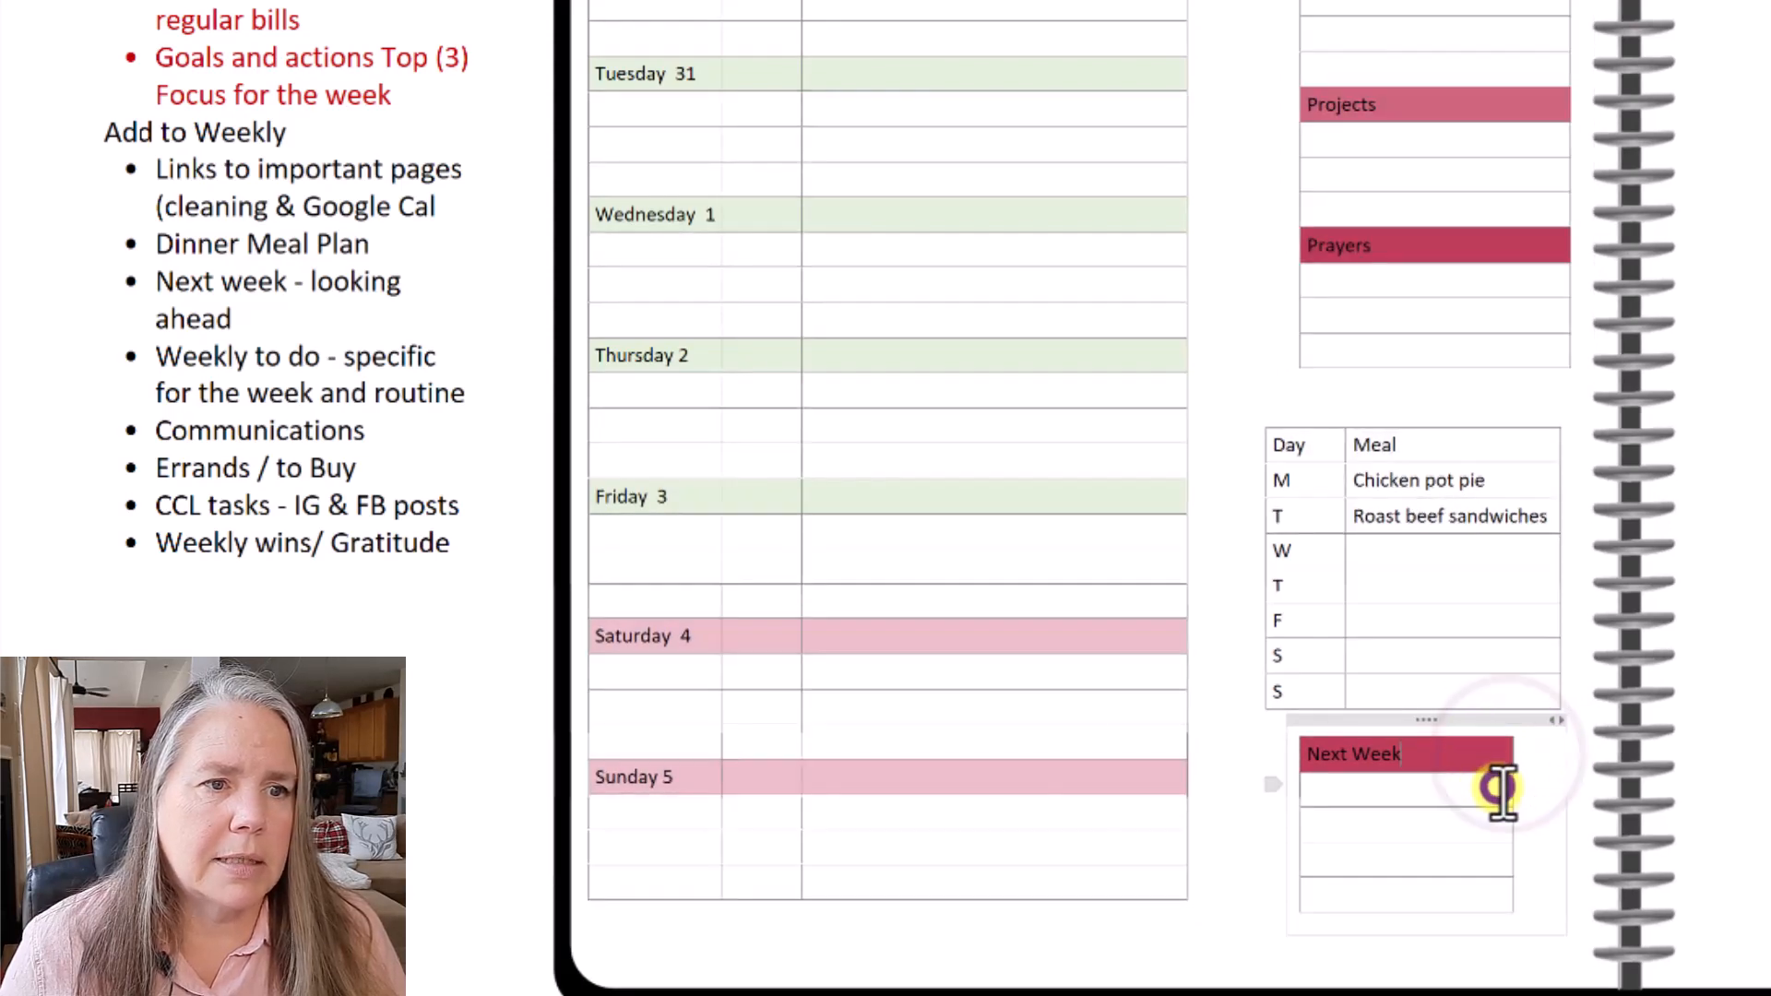
left_click(1503, 787)
left_click_drag(1517, 789, 1550, 790)
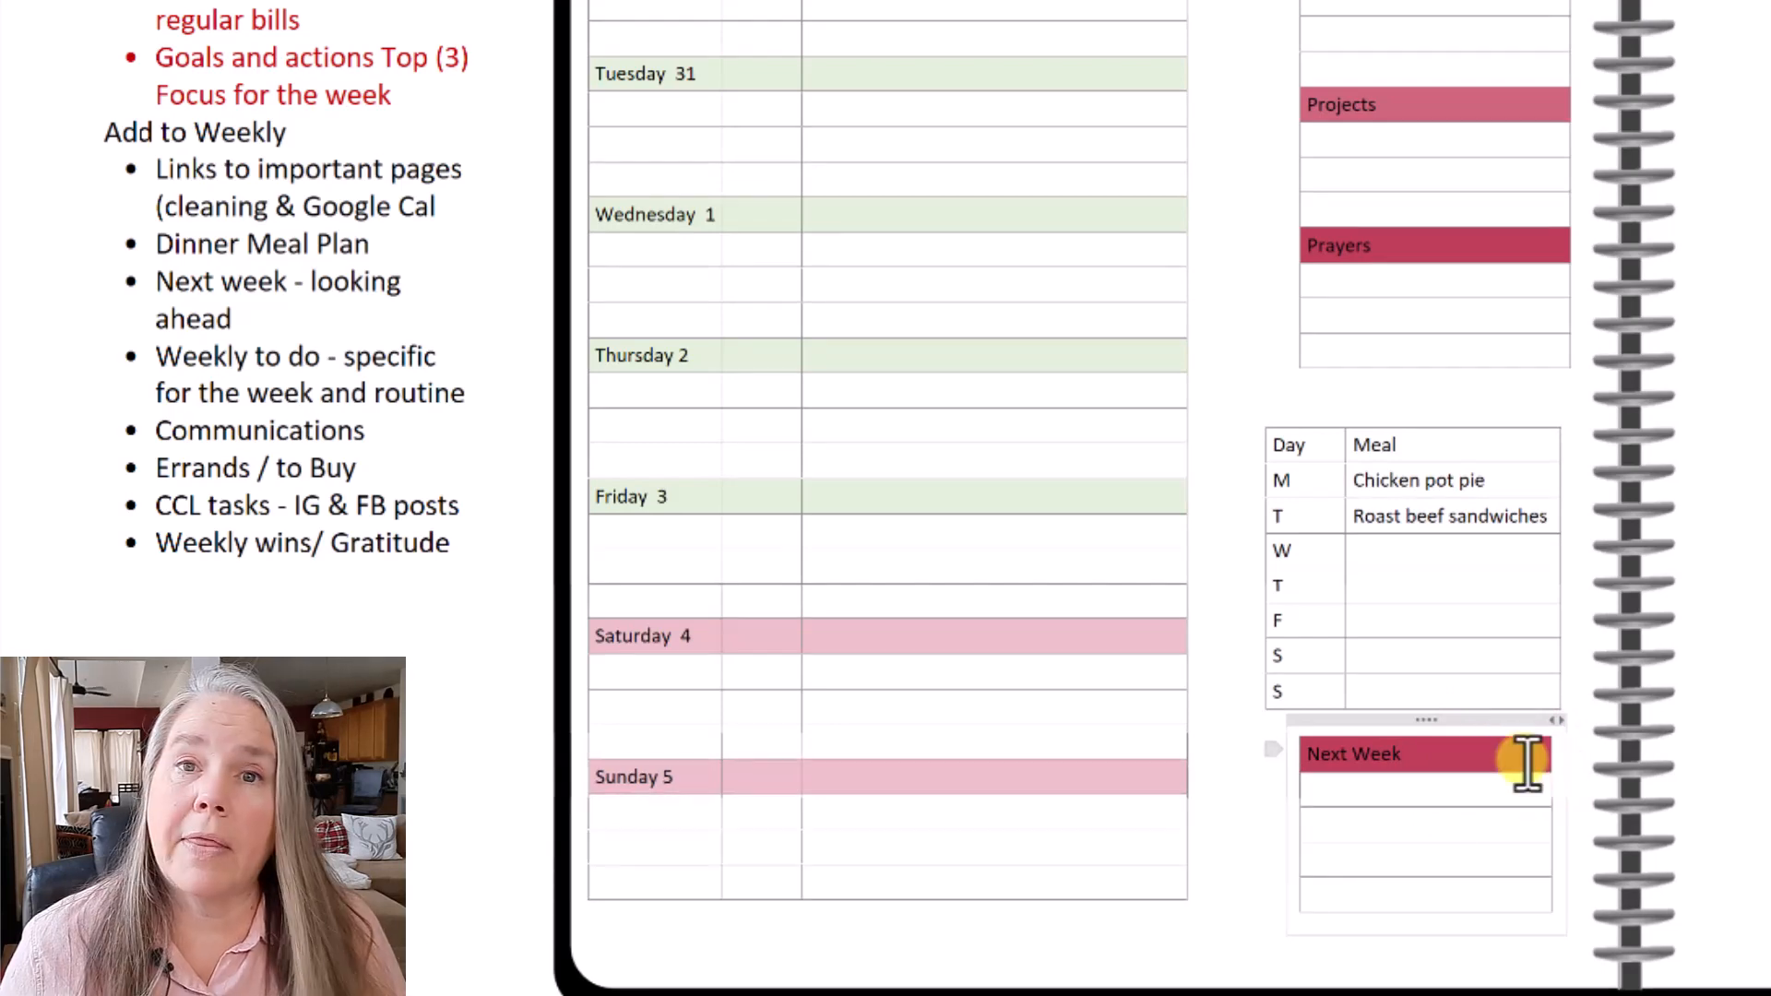
left_click(1732, 683)
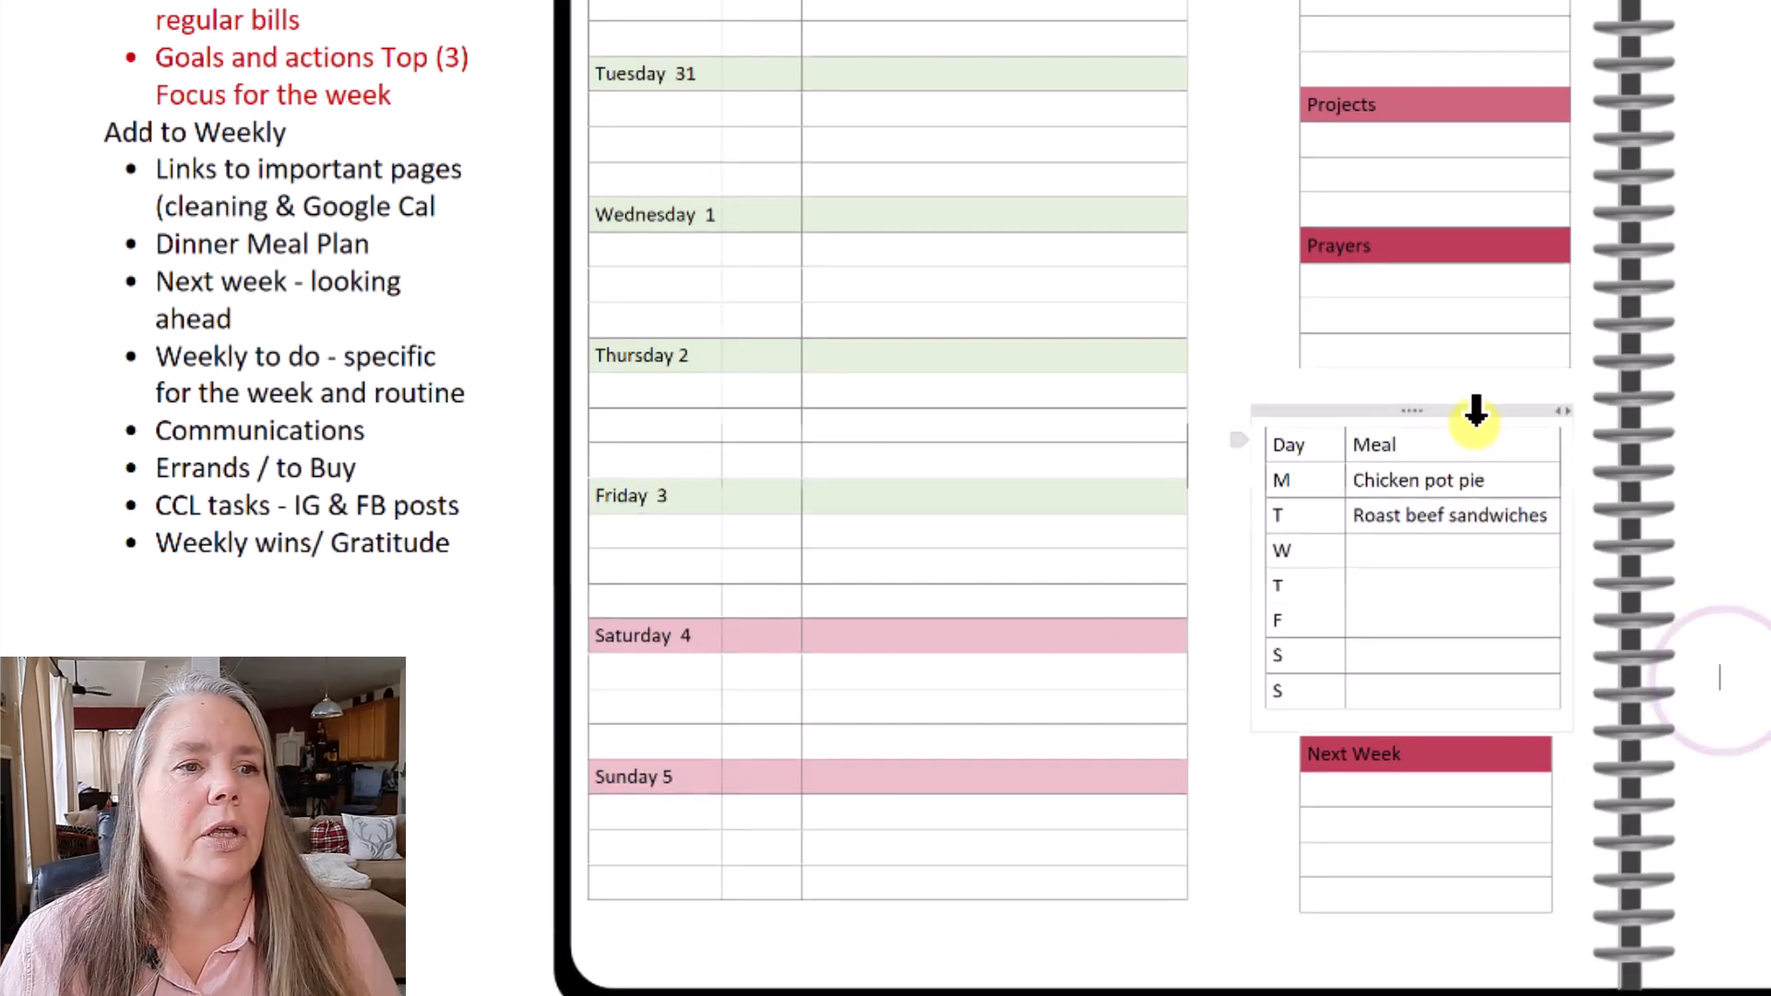
left_click(1409, 400)
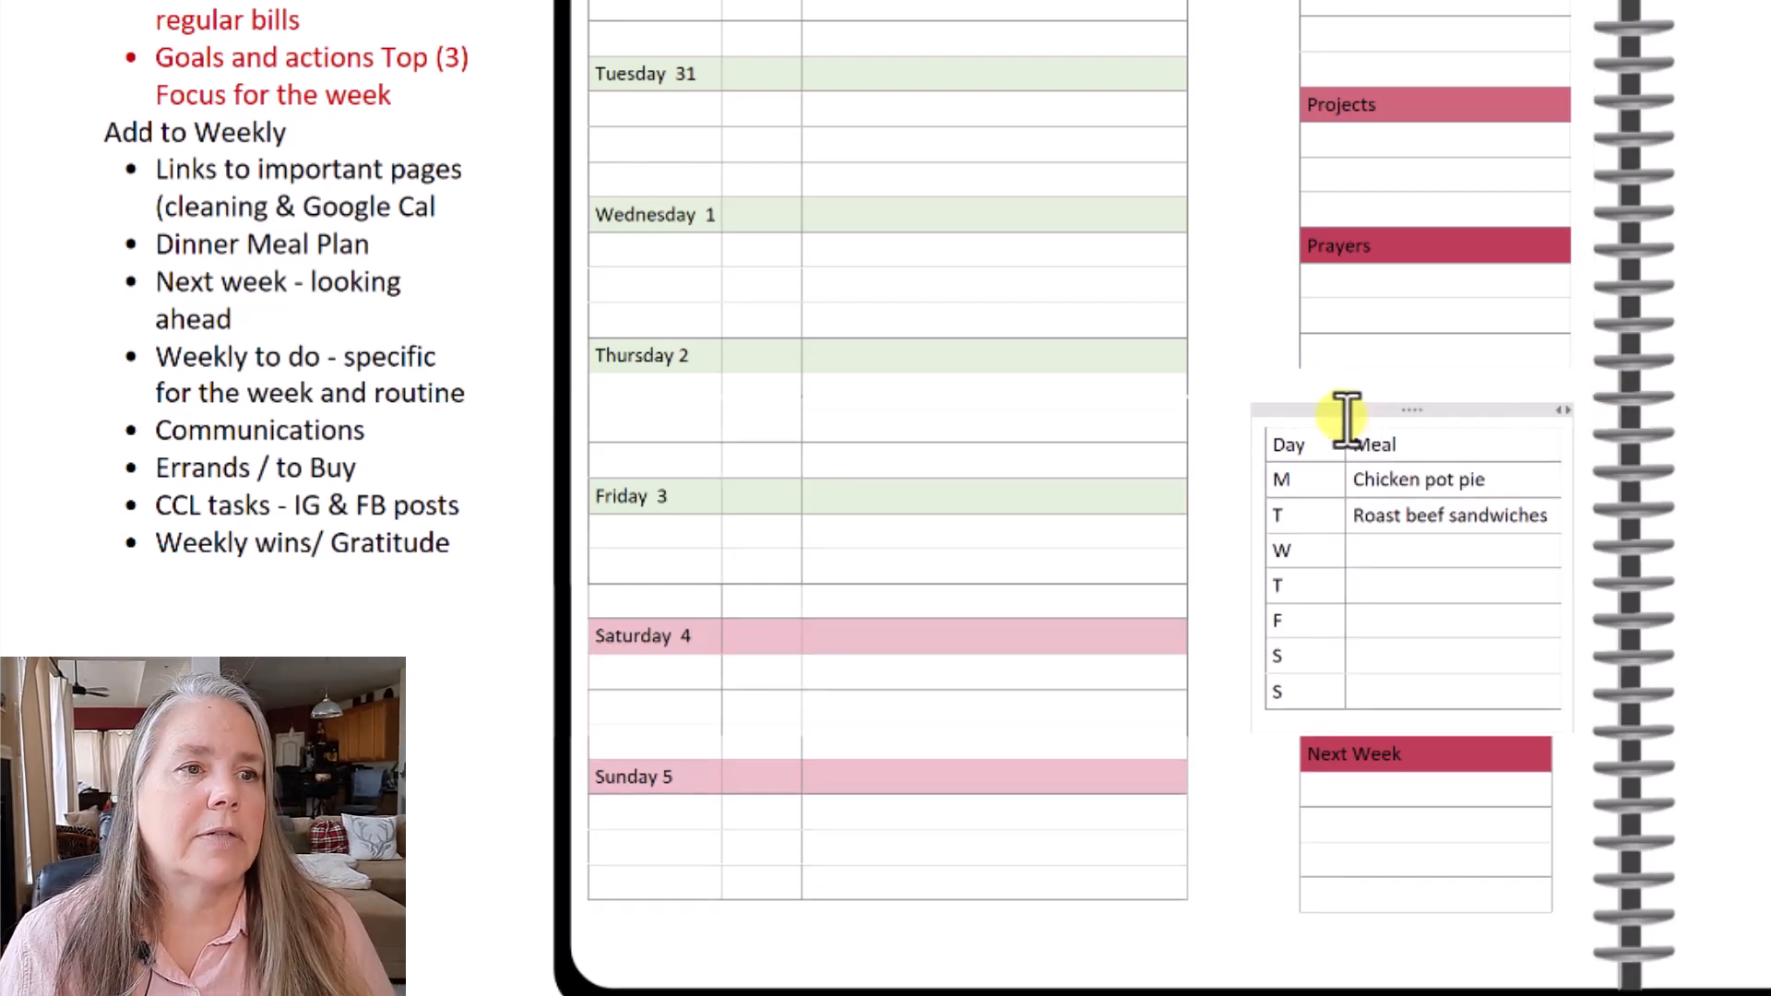
left_click(1388, 447)
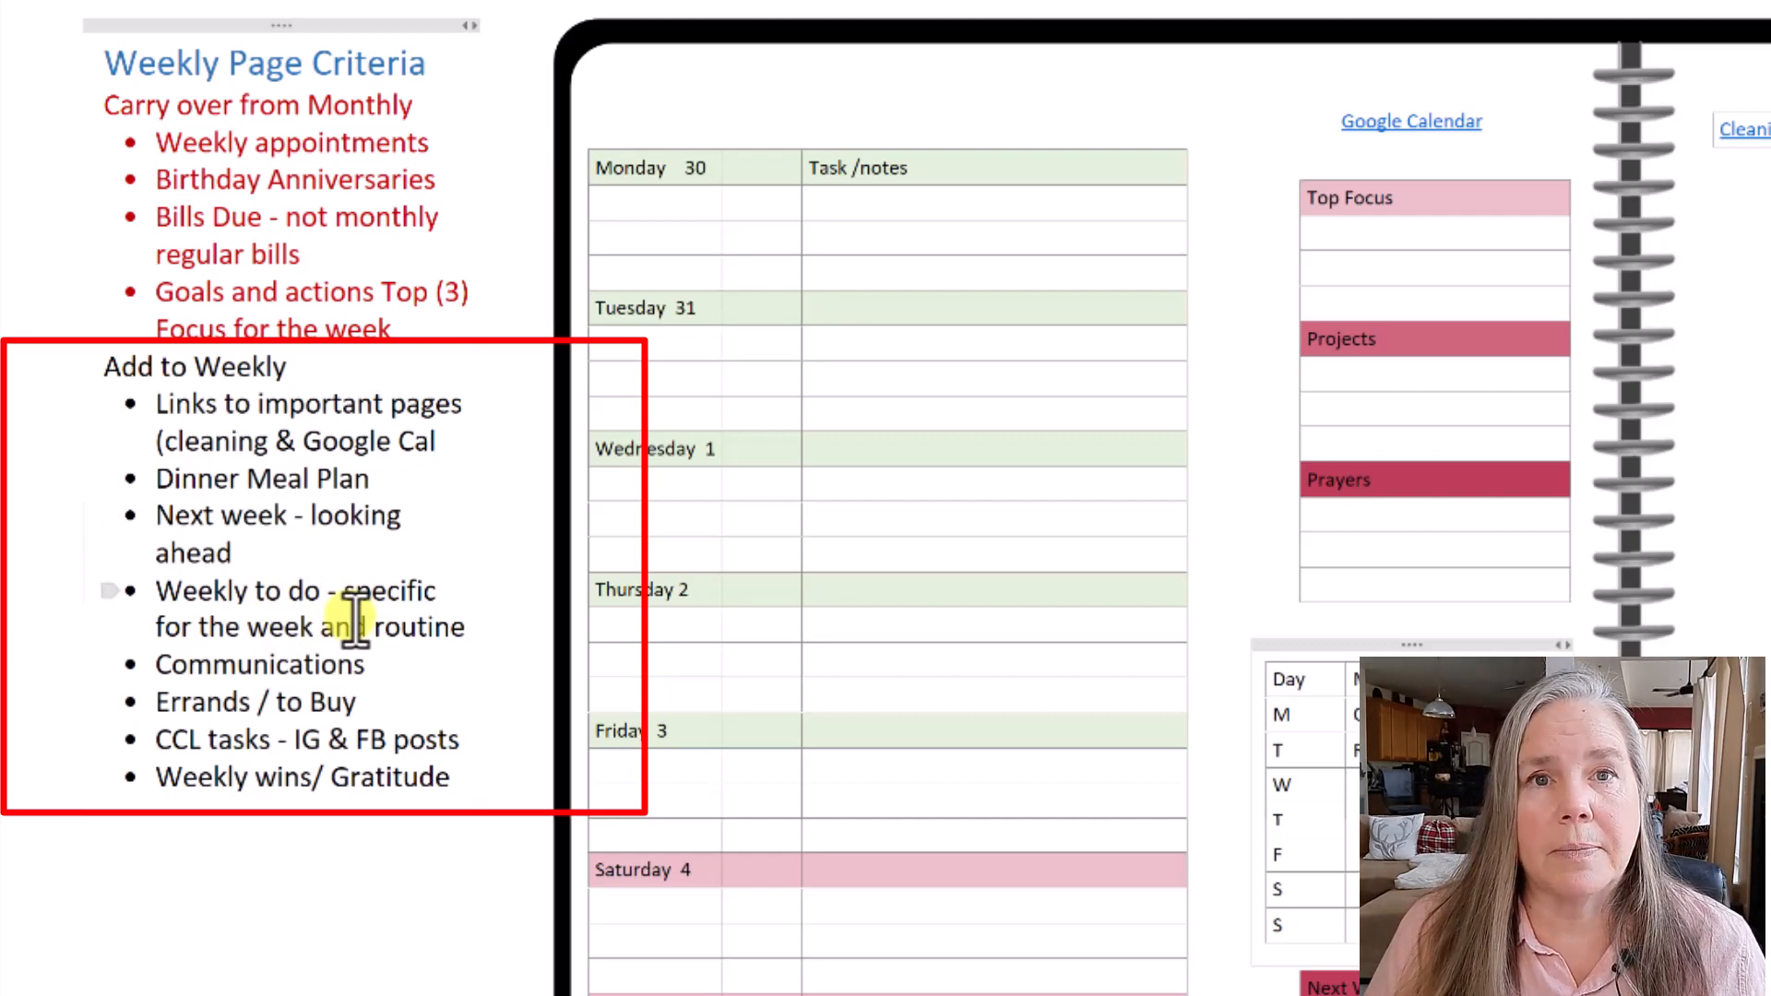
scroll(327, 729, "up", 2)
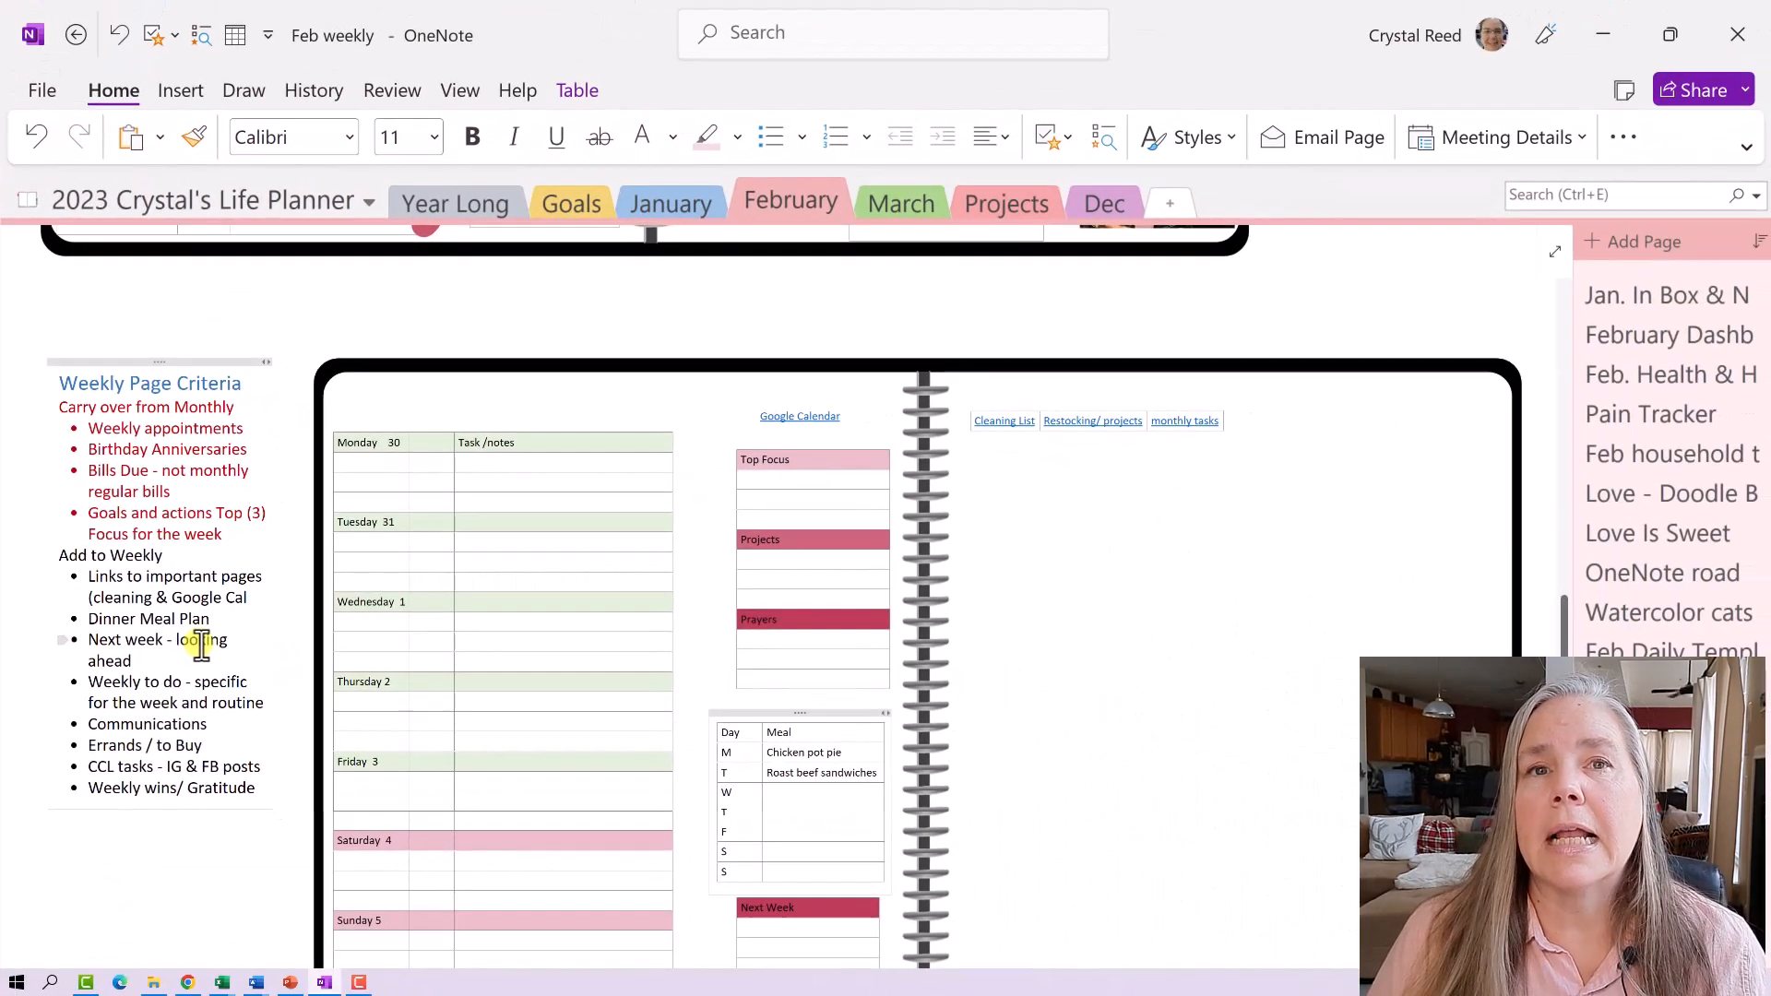
scroll(201, 646, "up", 10)
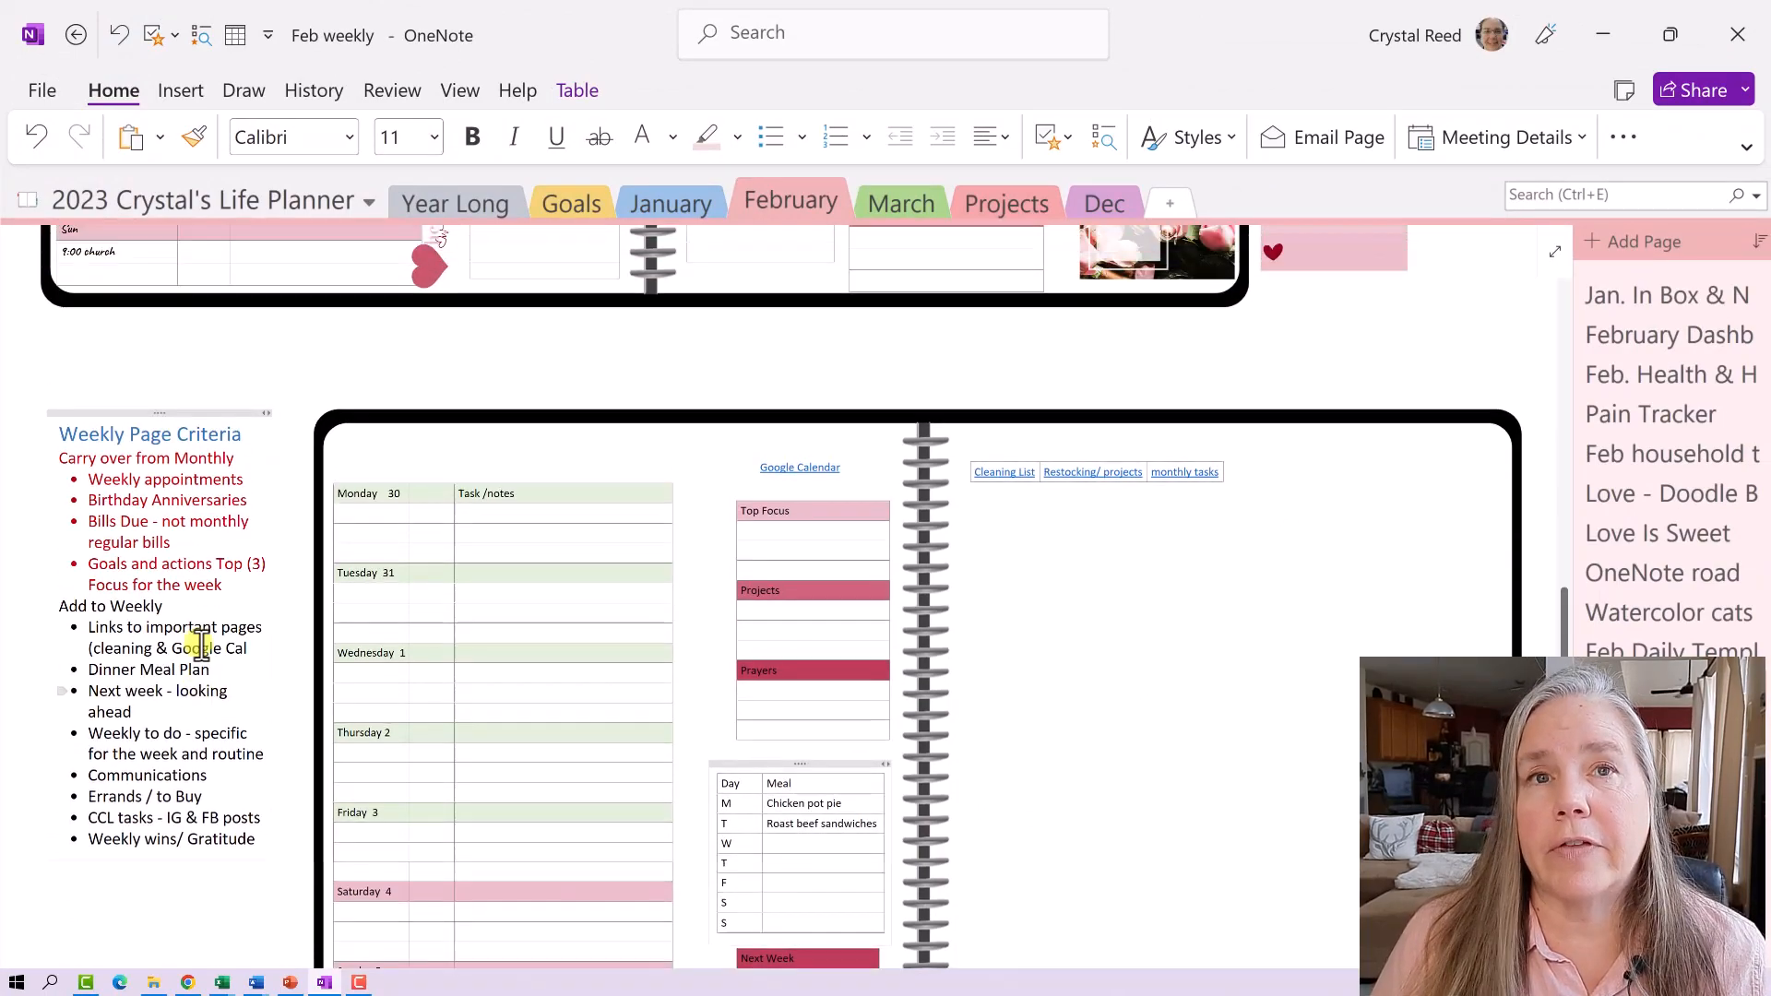
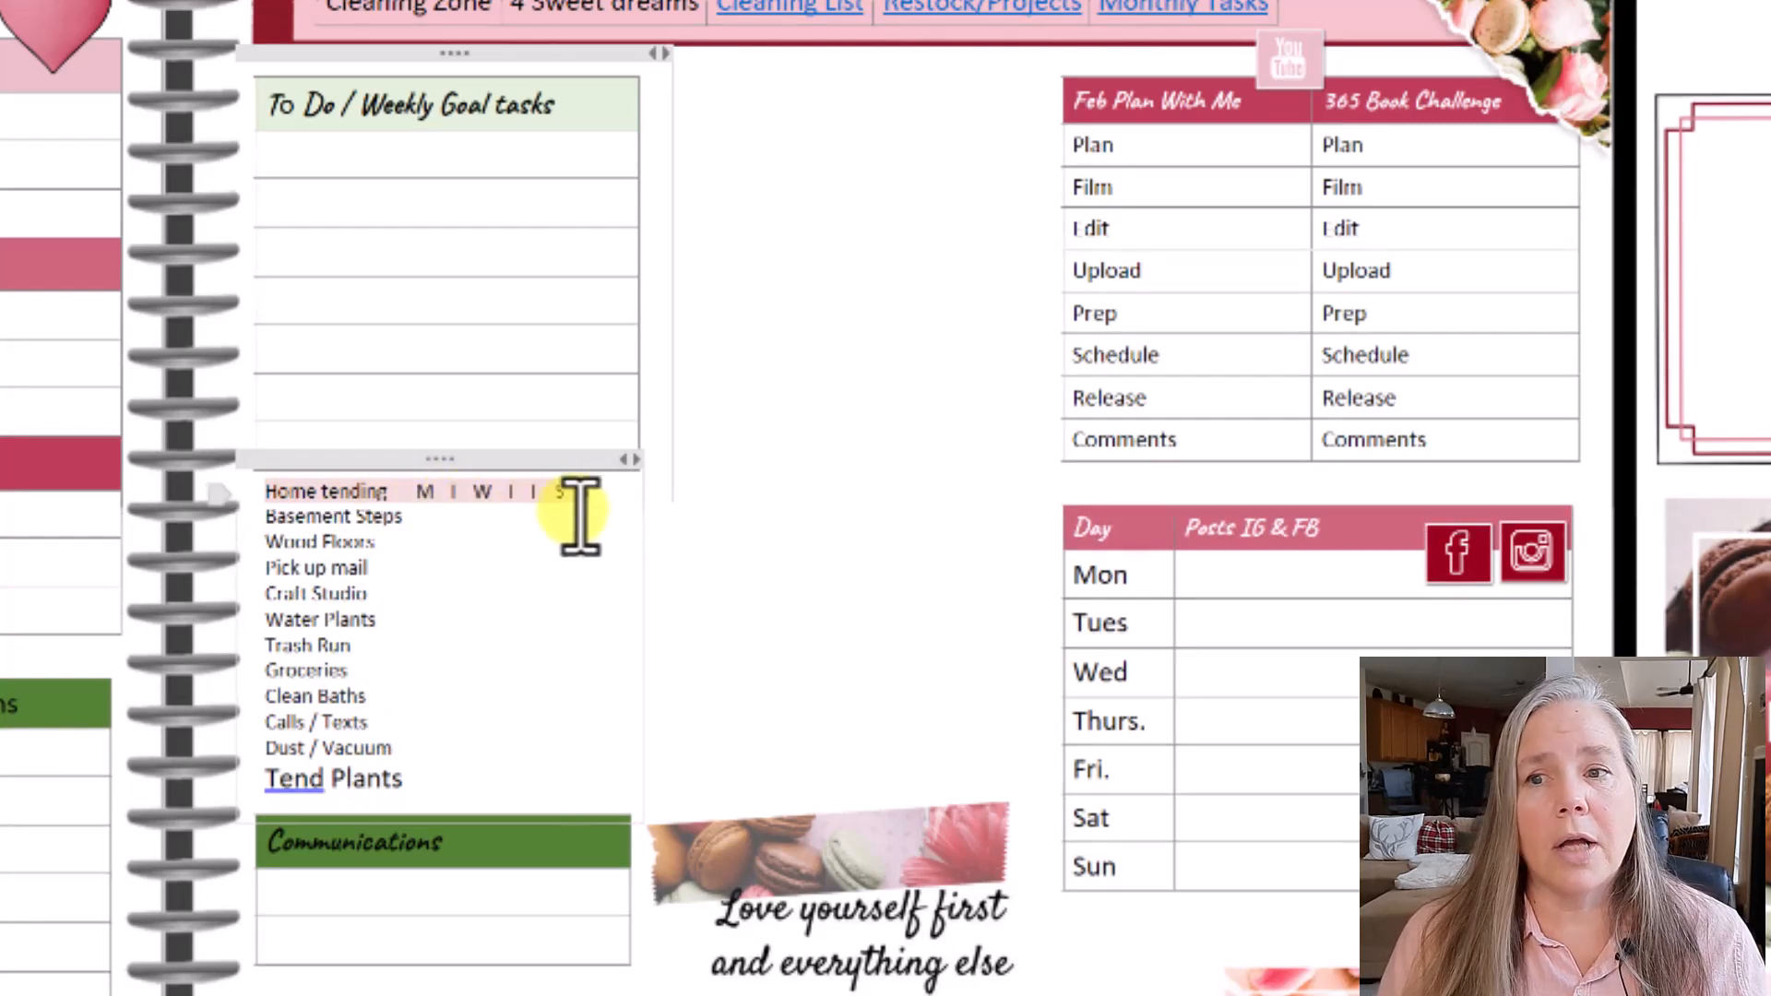
- Replace the 8 after Wood Floors with an asterisk
left_click(393, 540)
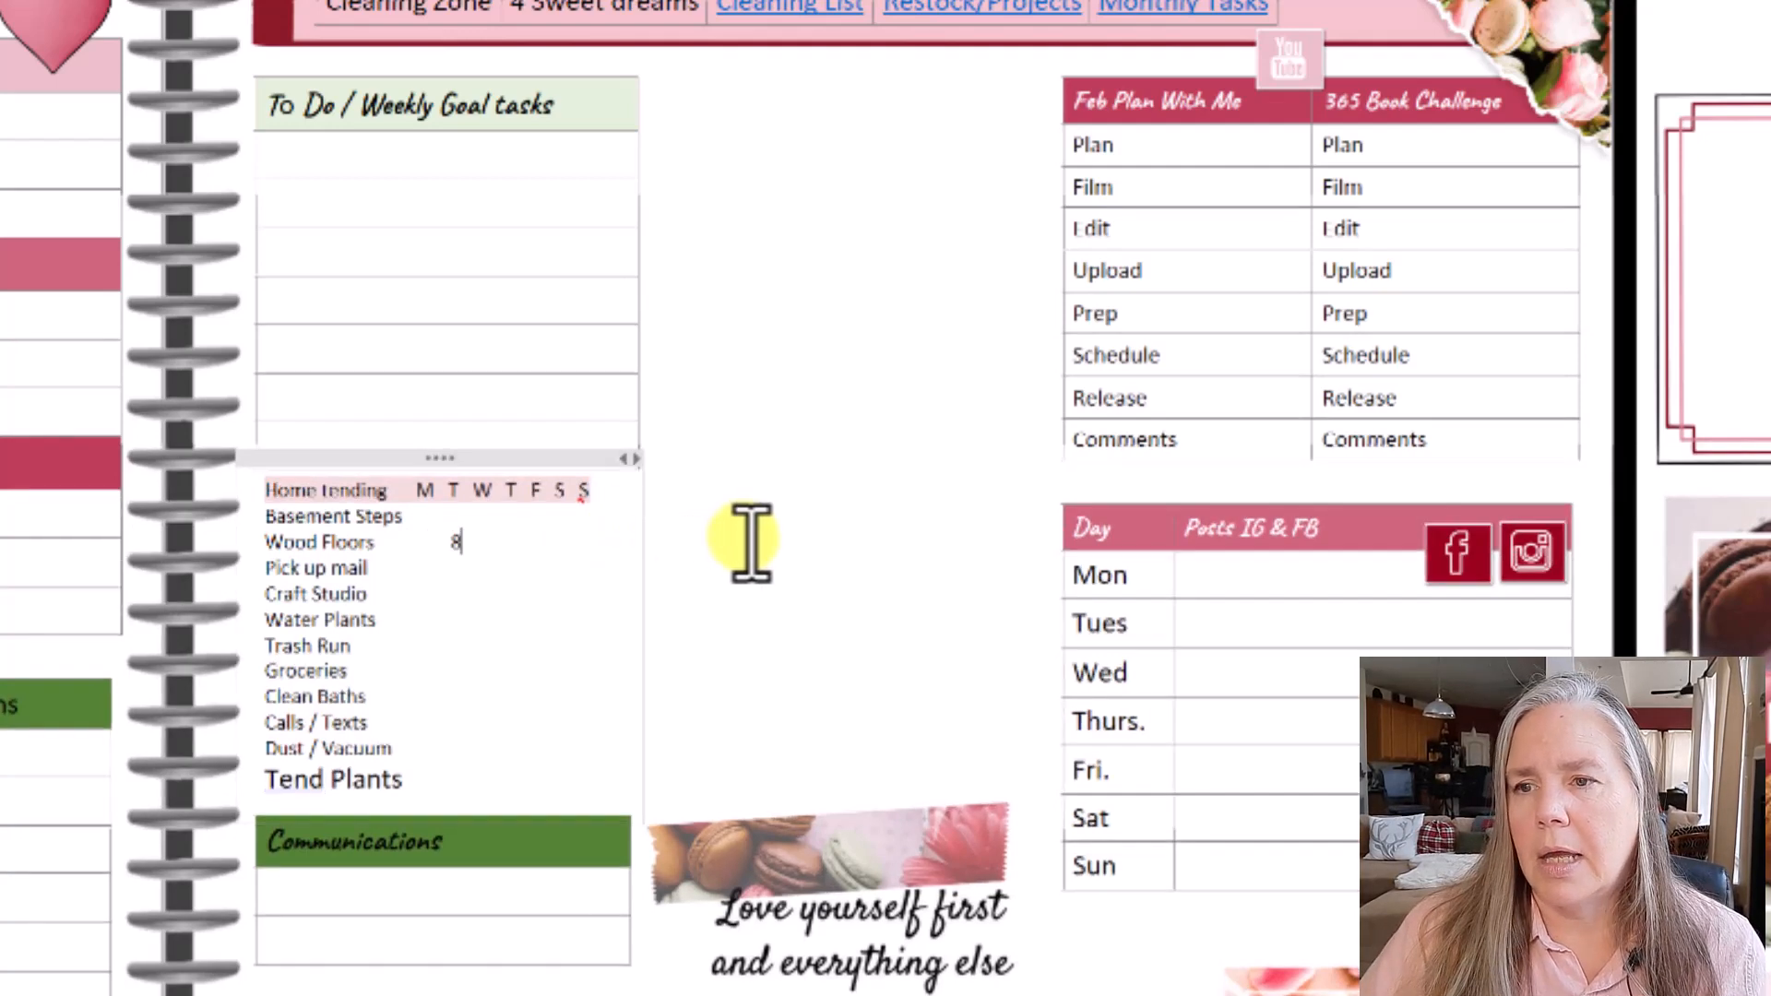
key("BackSpace")
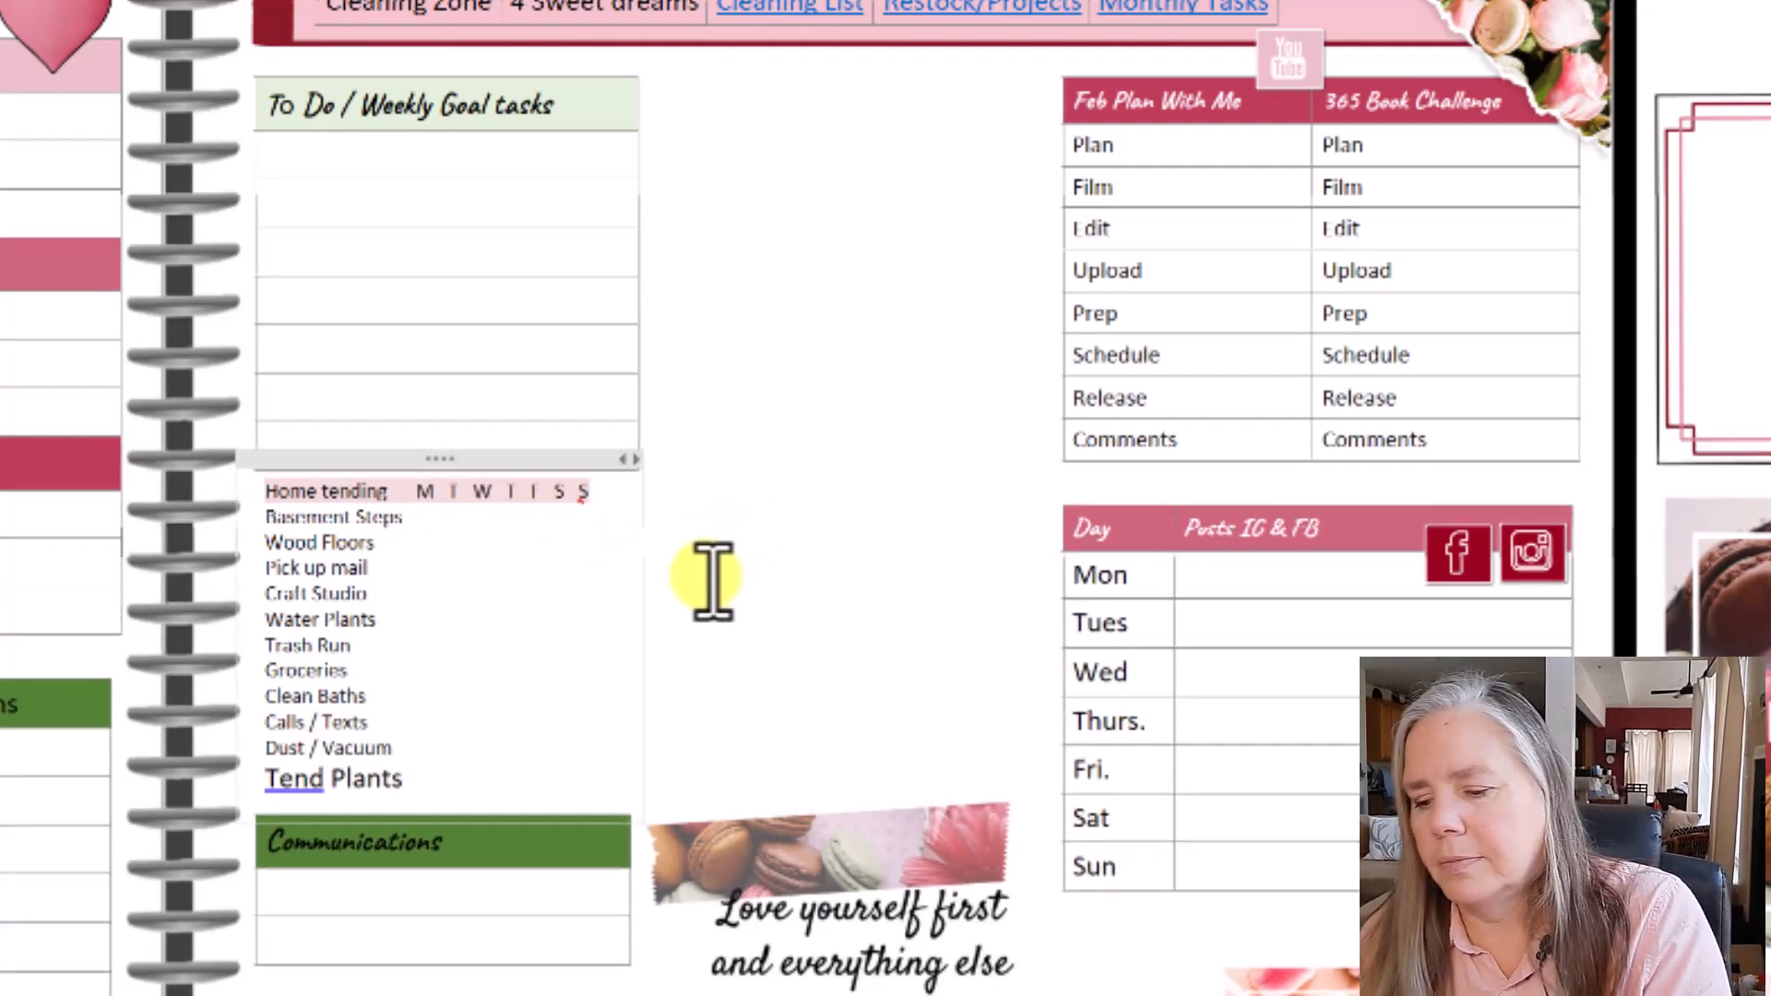
type("*")
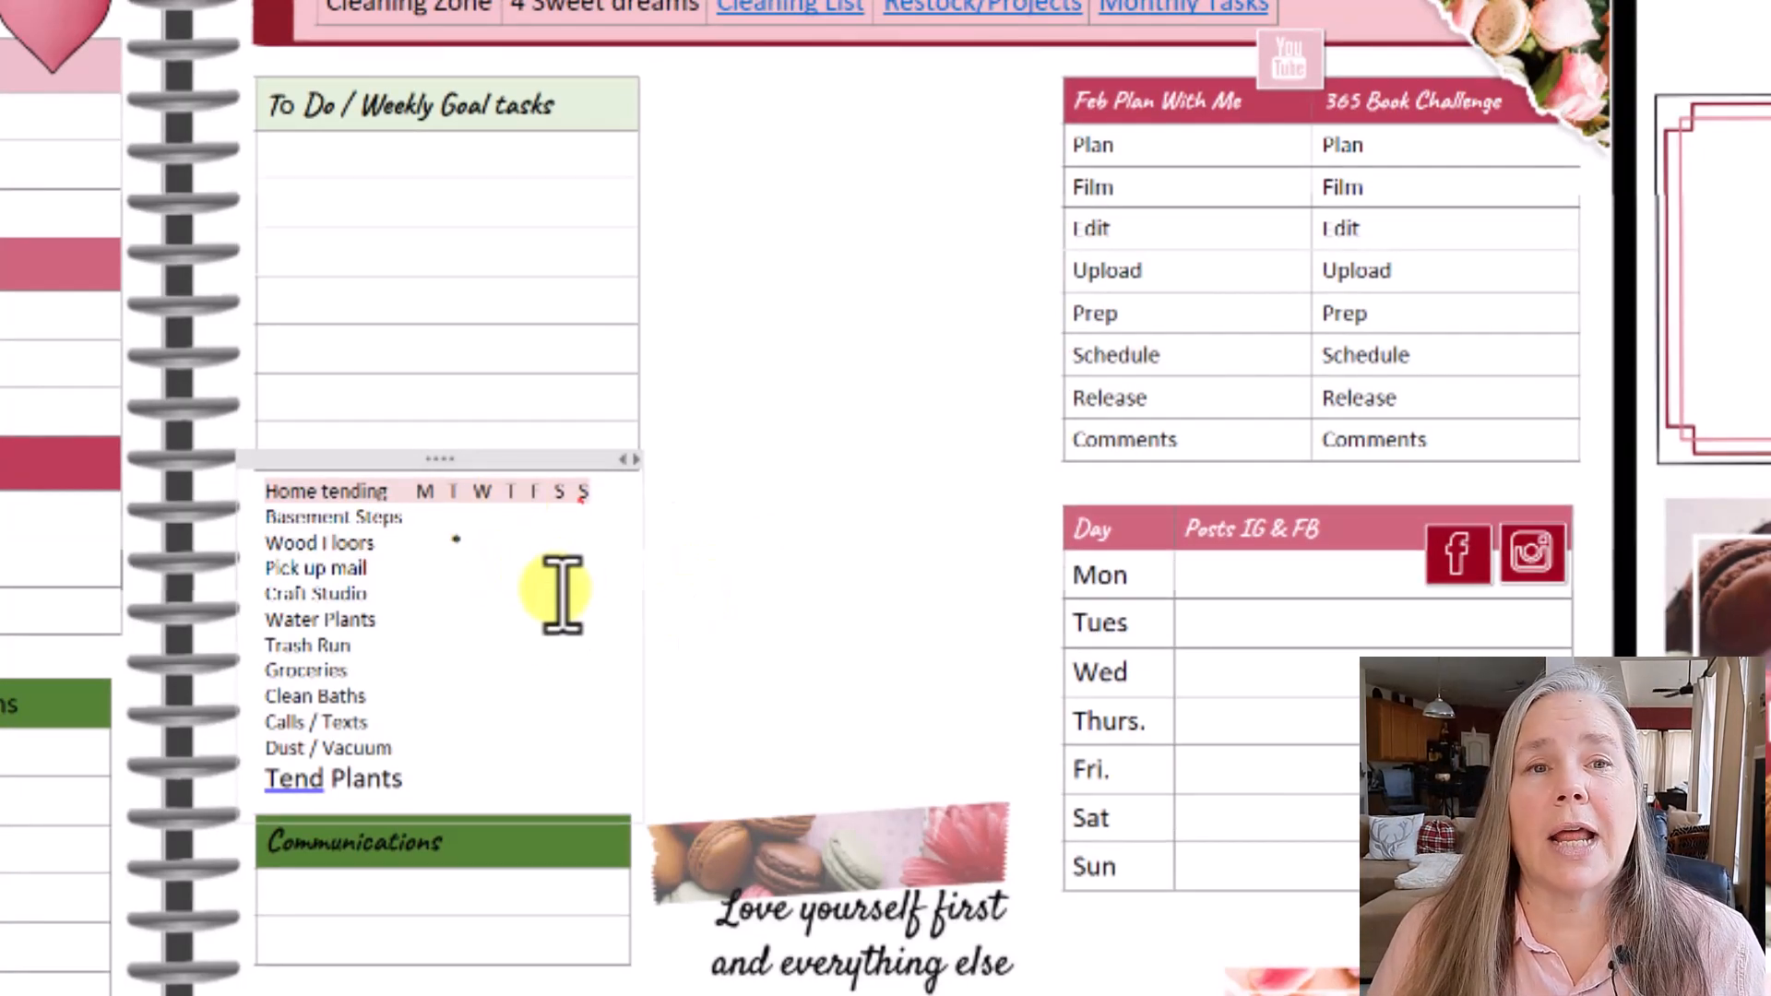
- Highlight the Water Plants item pink
left_click(390, 620)
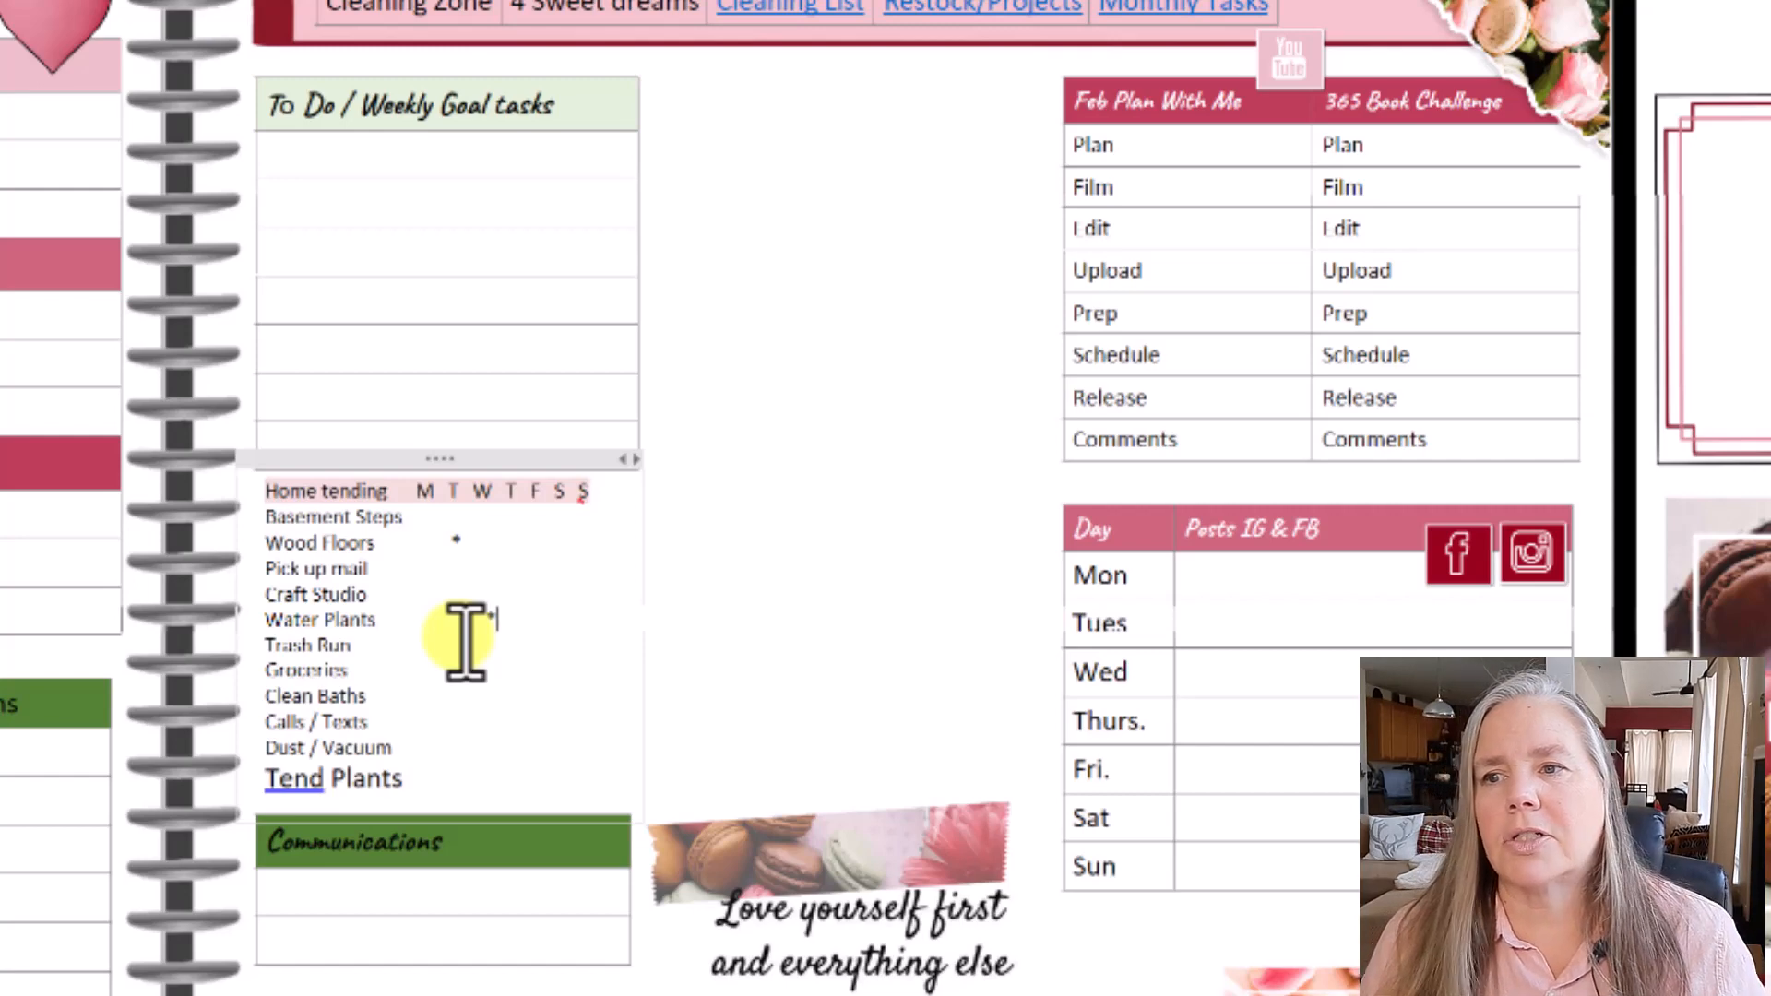
left_click_drag(267, 620, 374, 619)
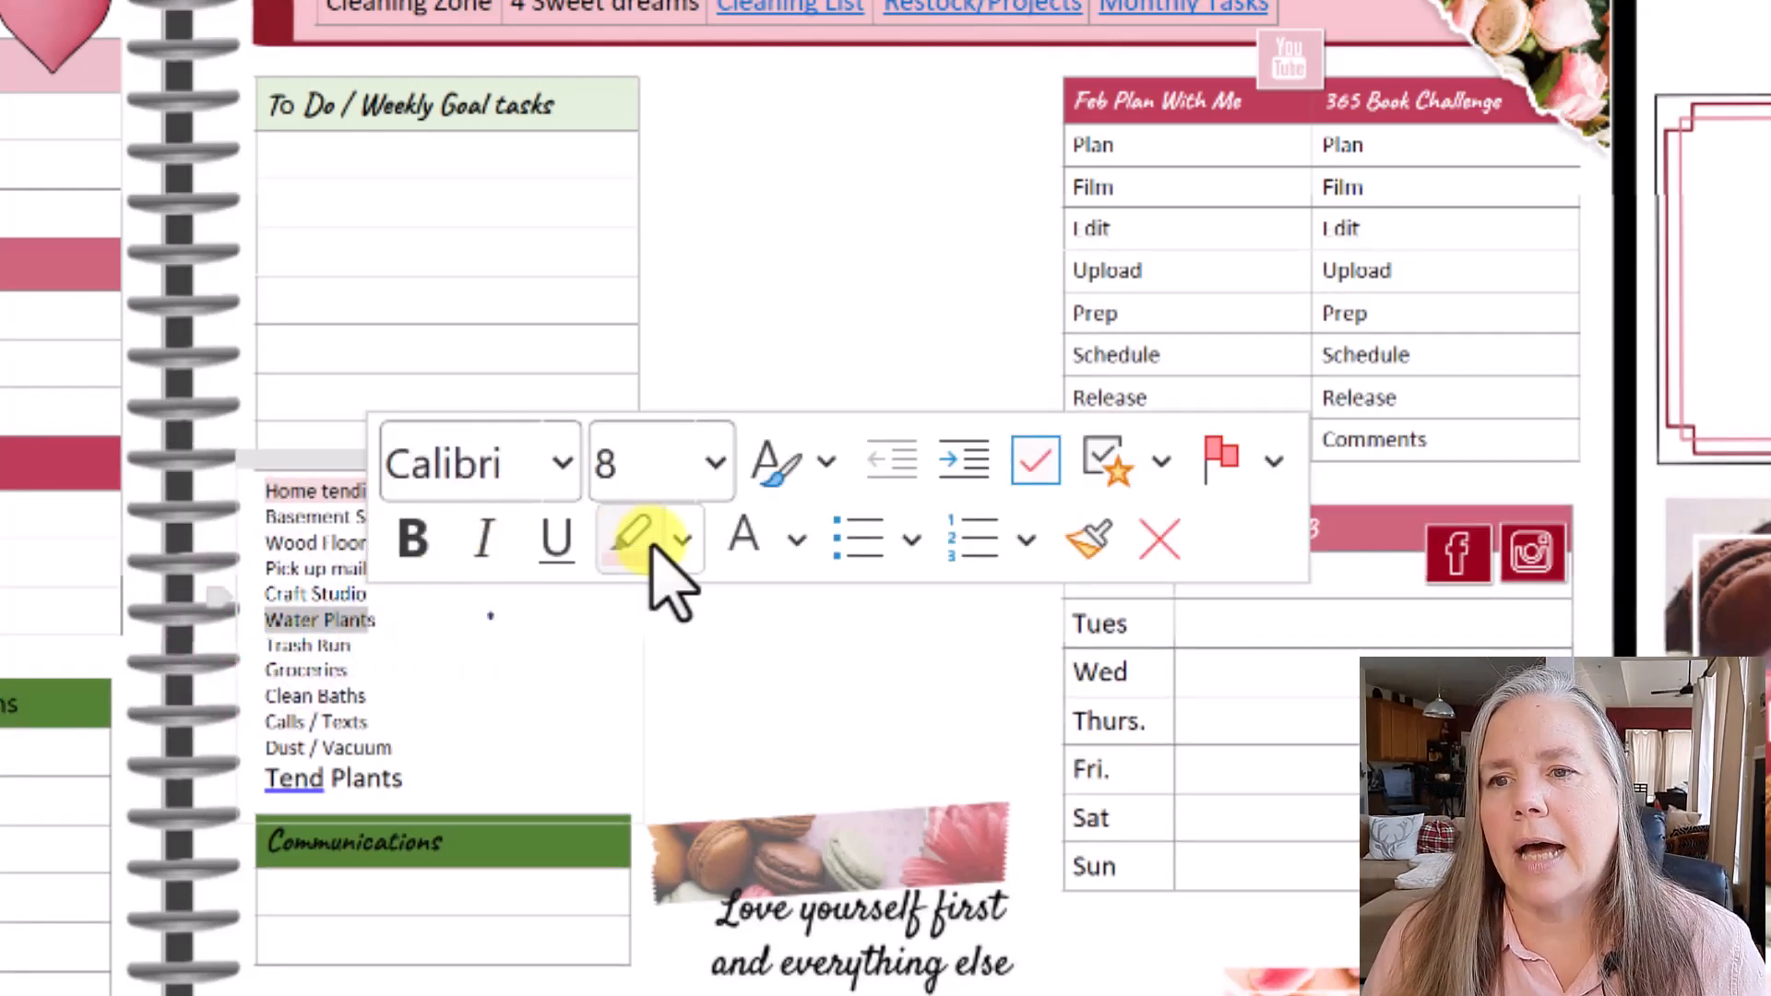
left_click(636, 542)
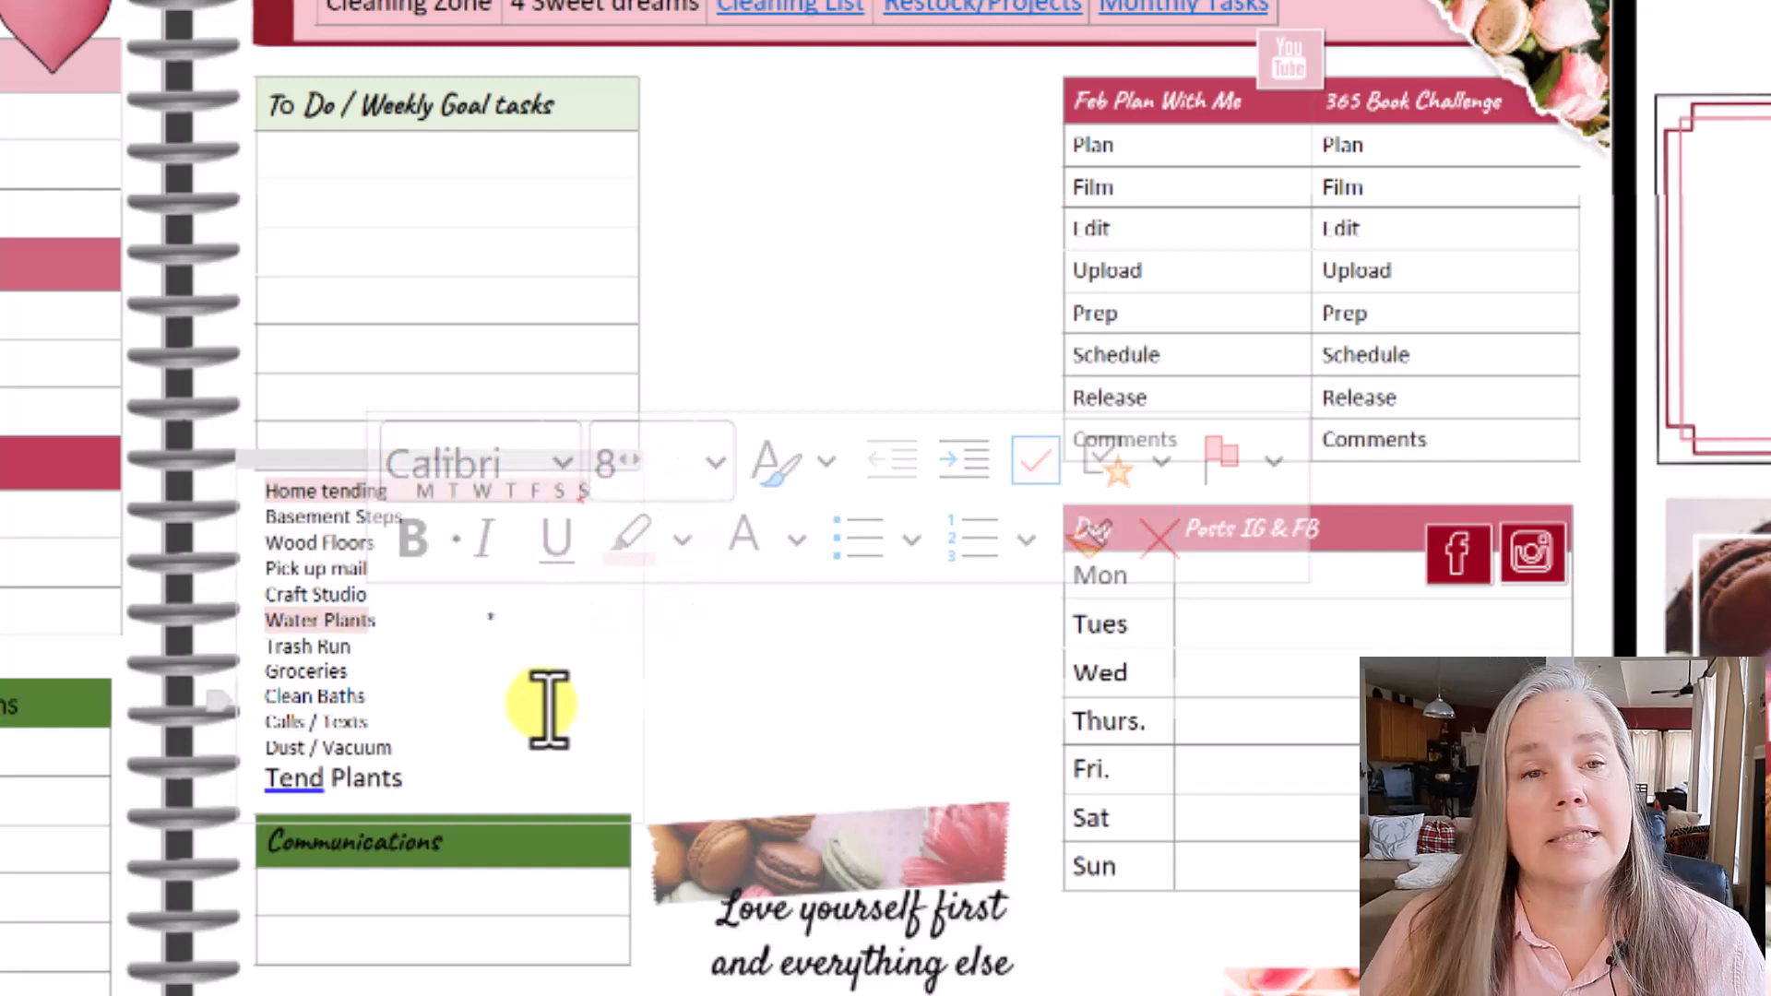
left_click(347, 624)
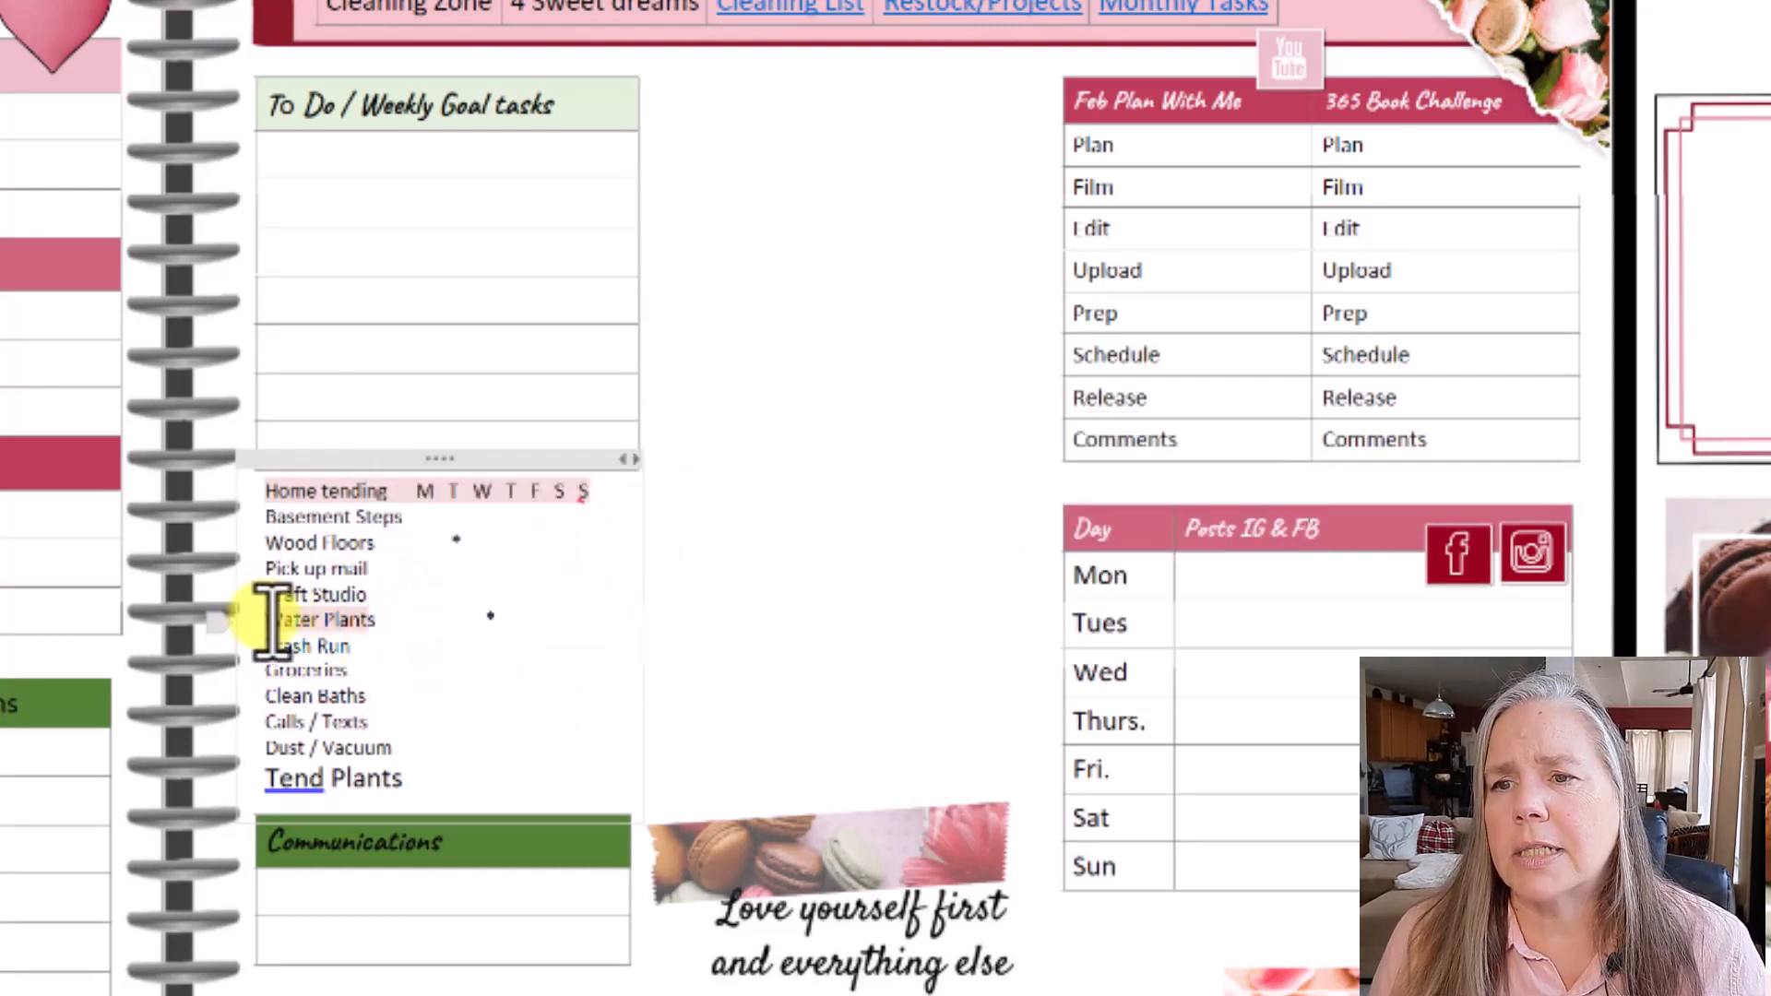
left_click_drag(272, 620, 506, 614)
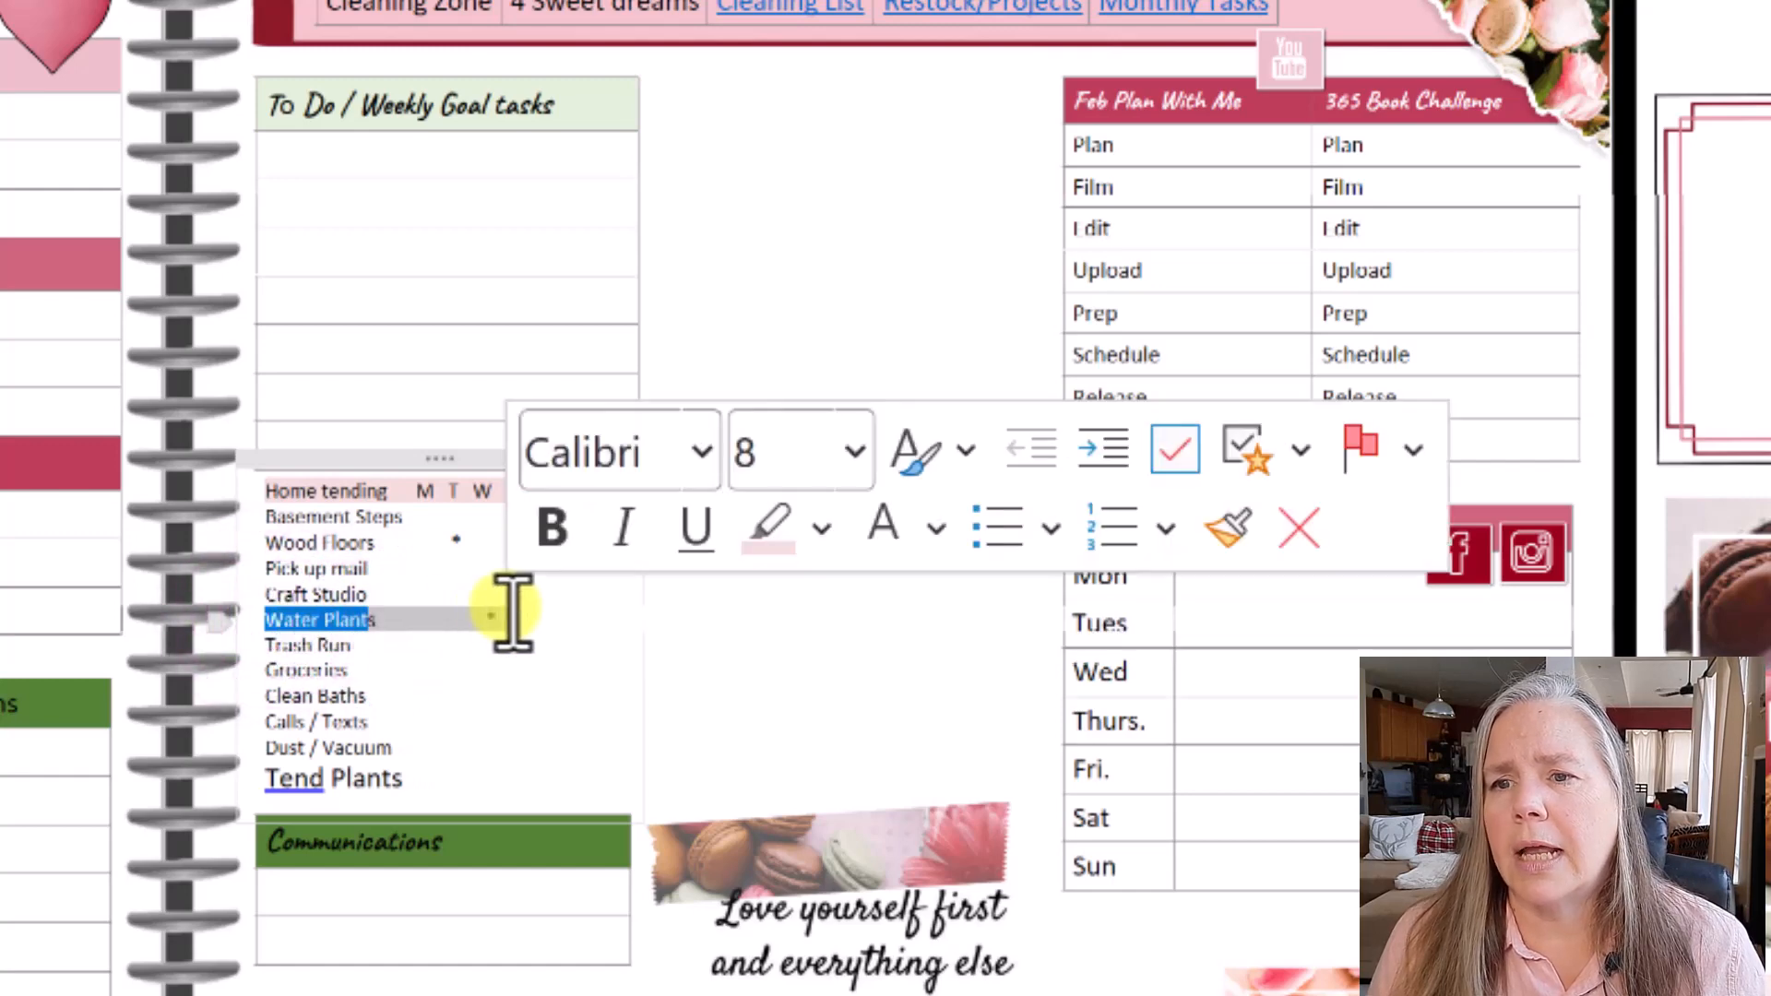
left_click(767, 523)
left_click(712, 673)
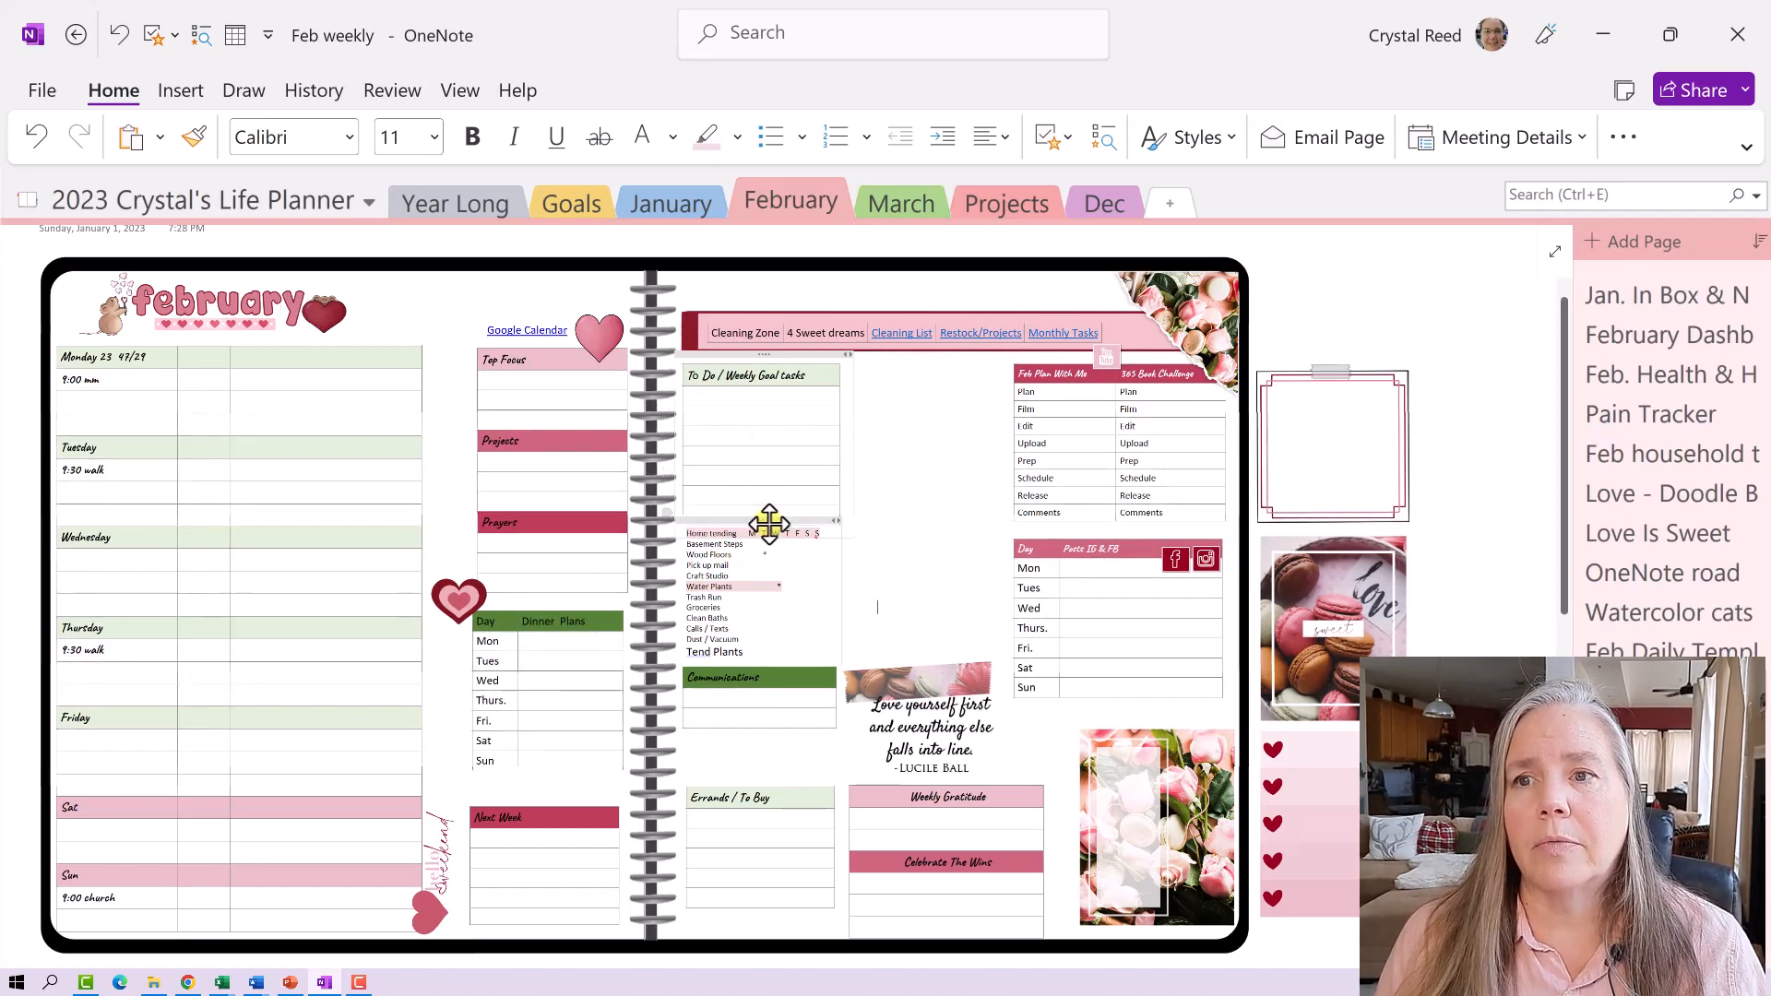
- Insert a 1x5 table right of the spiral headed 'To Do / Weekly Goal Tasks'
left_click(730, 571)
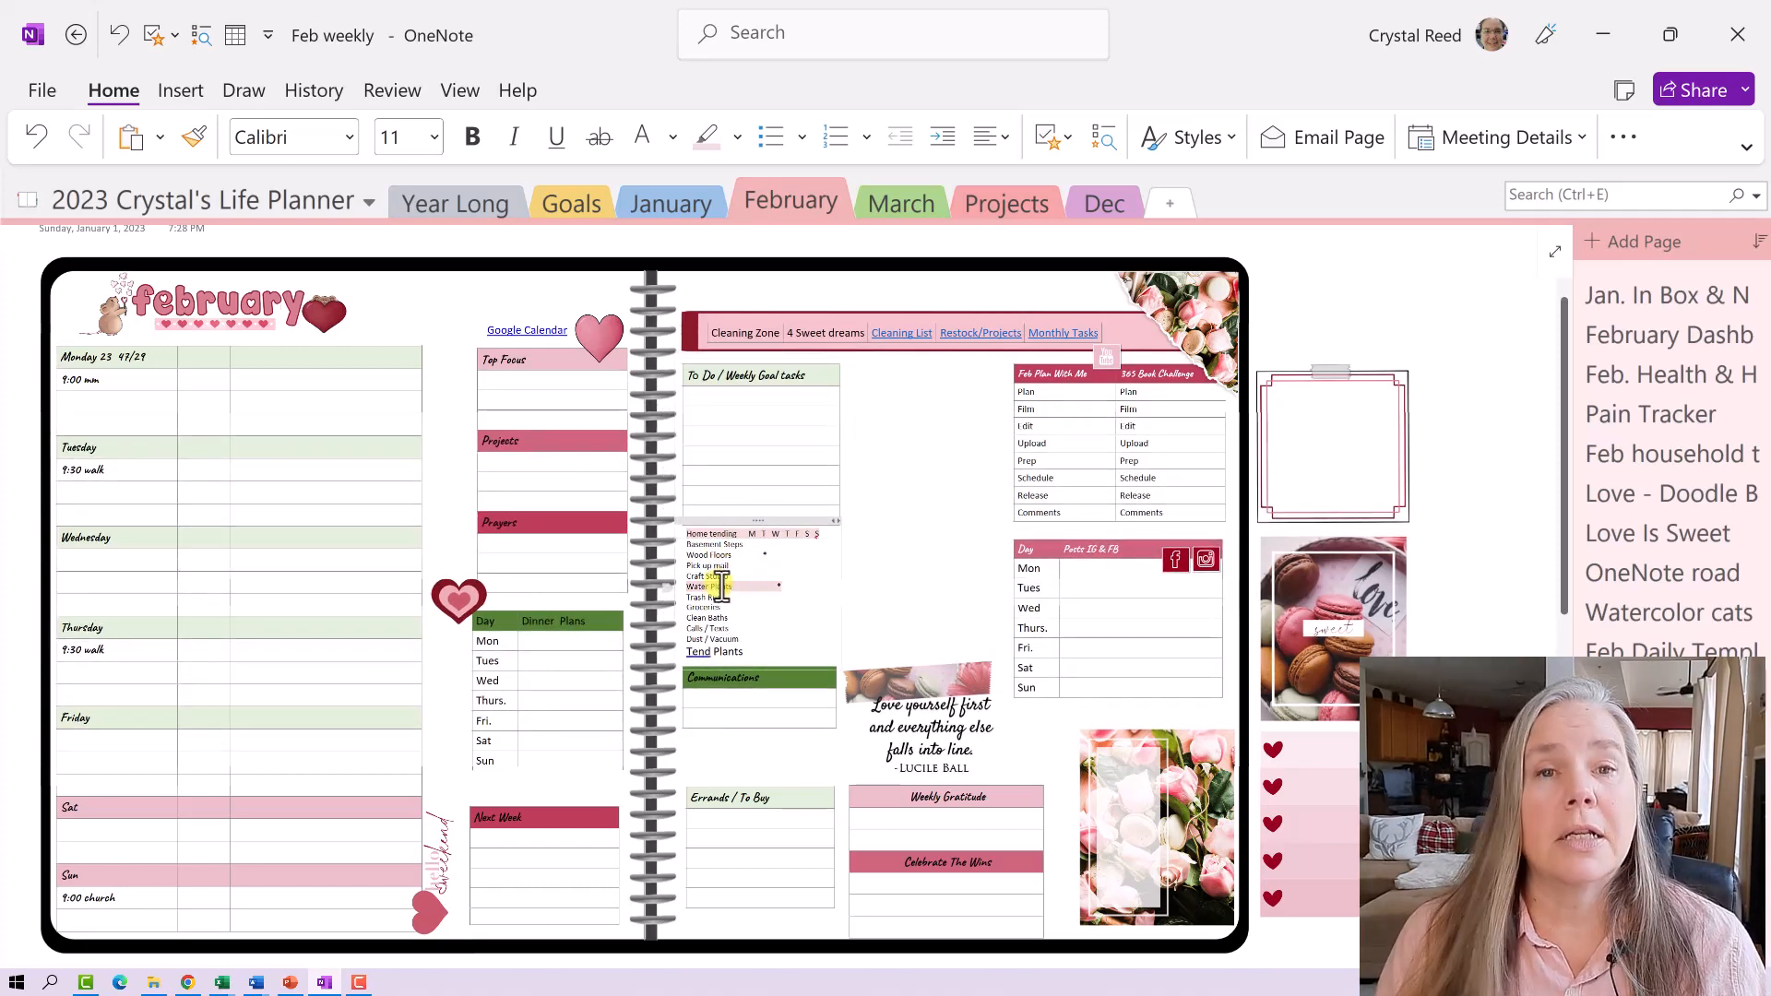
scroll(774, 545, "down", 5)
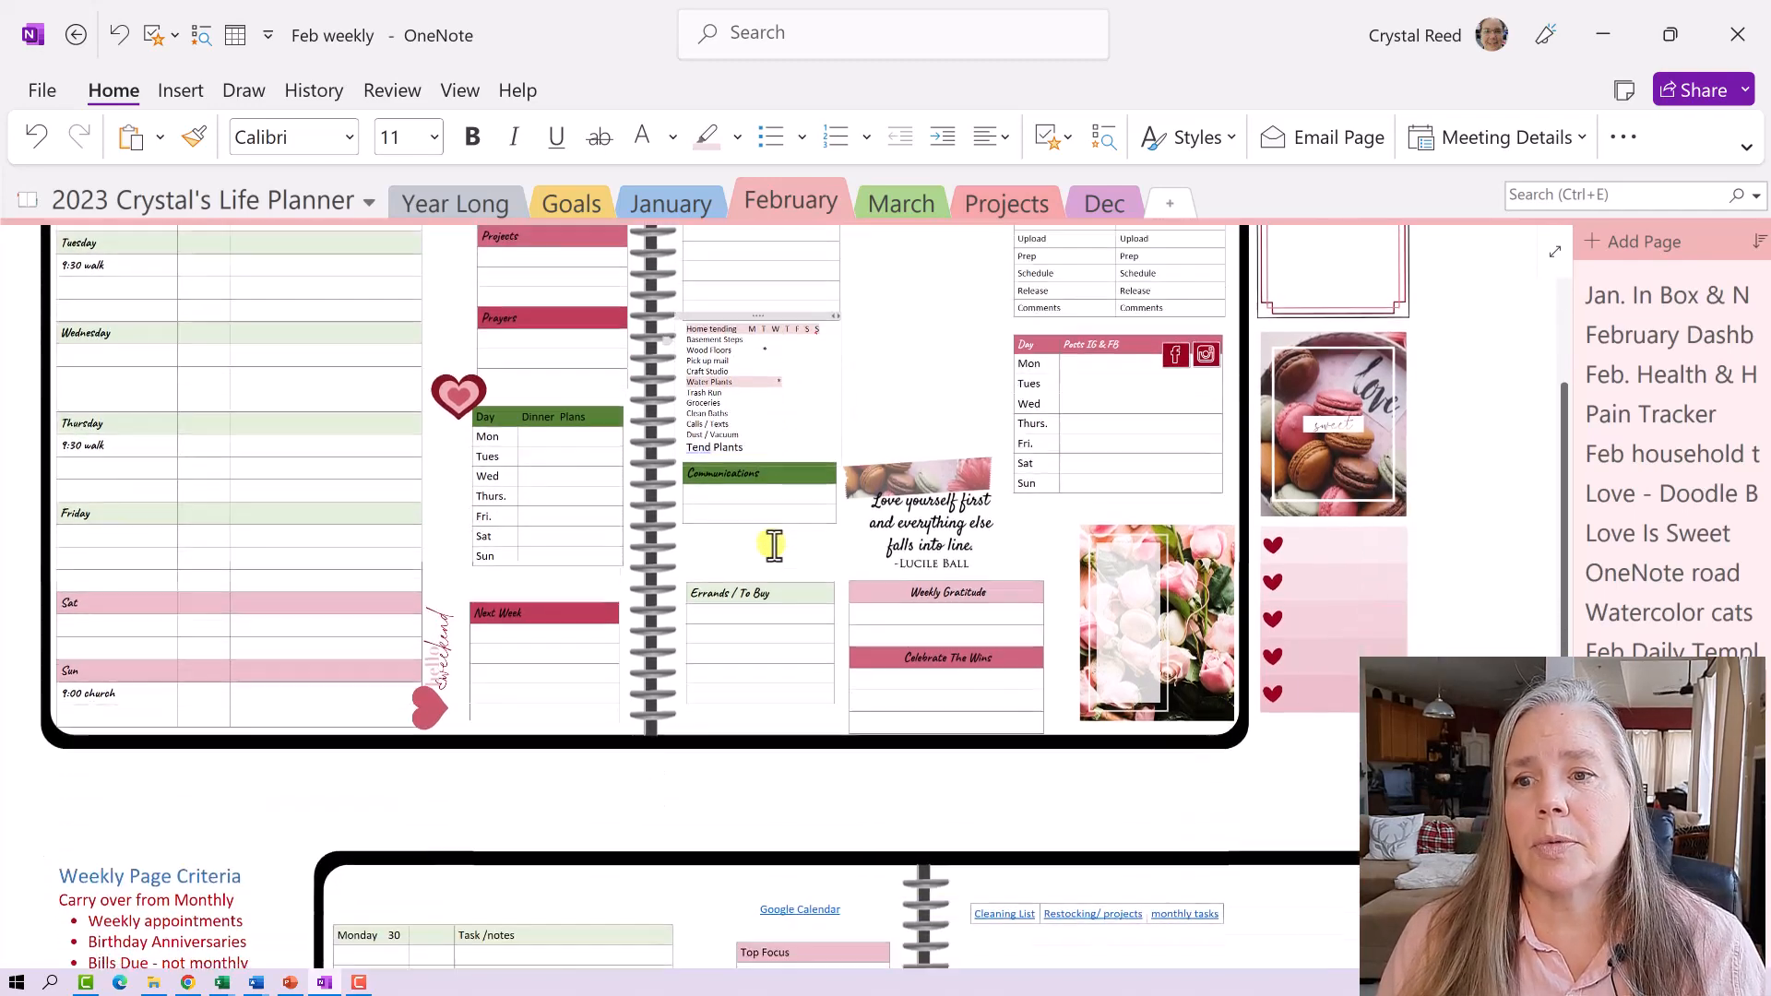
scroll(774, 545, "down", 2)
left_click(980, 621)
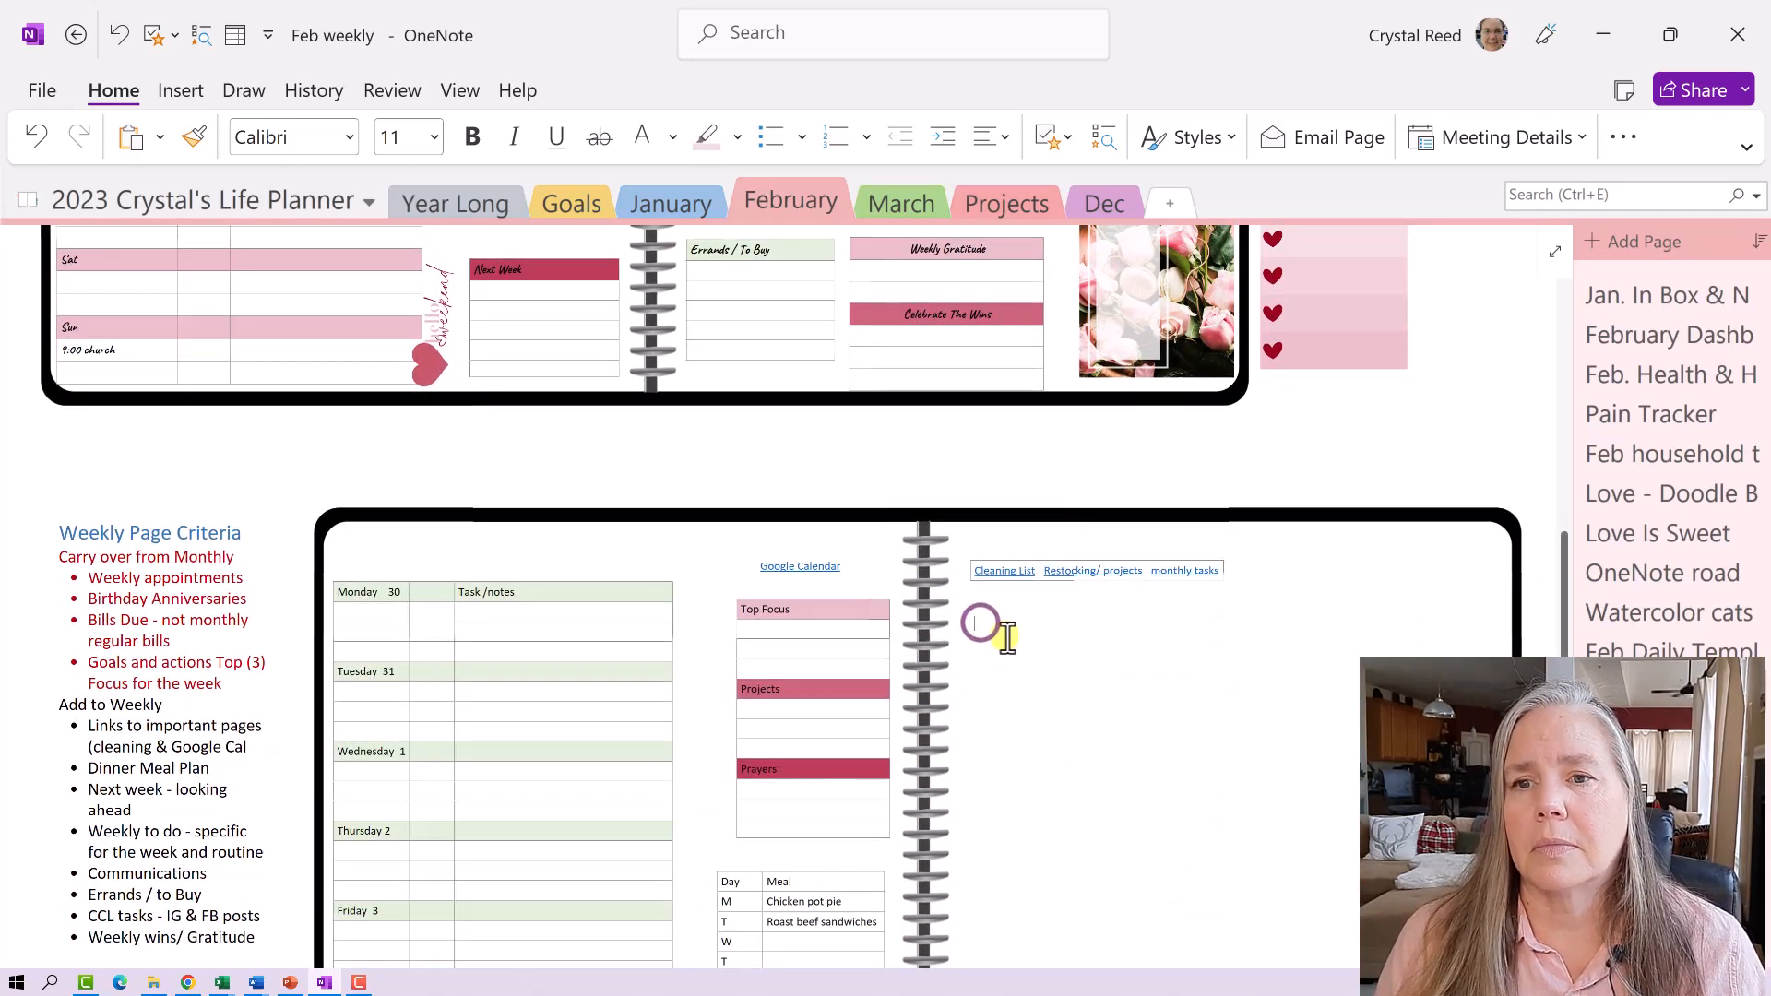
left_click(185, 90)
left_click(37, 143)
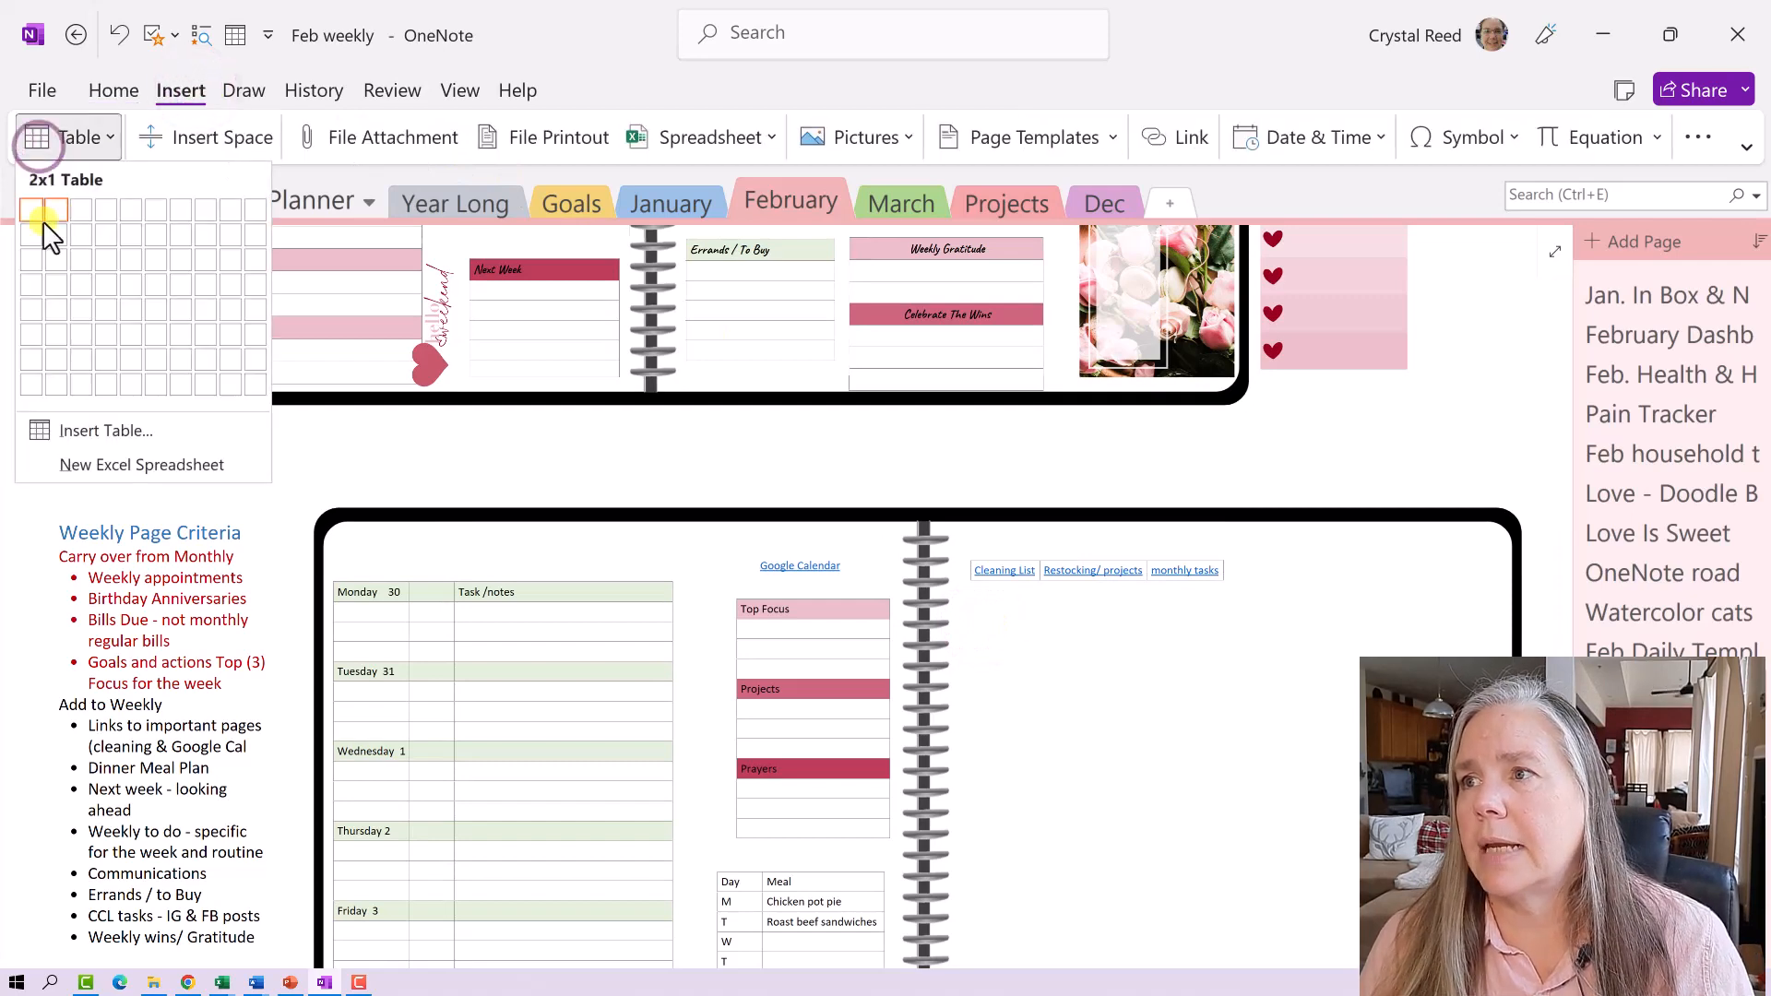
left_click(35, 334)
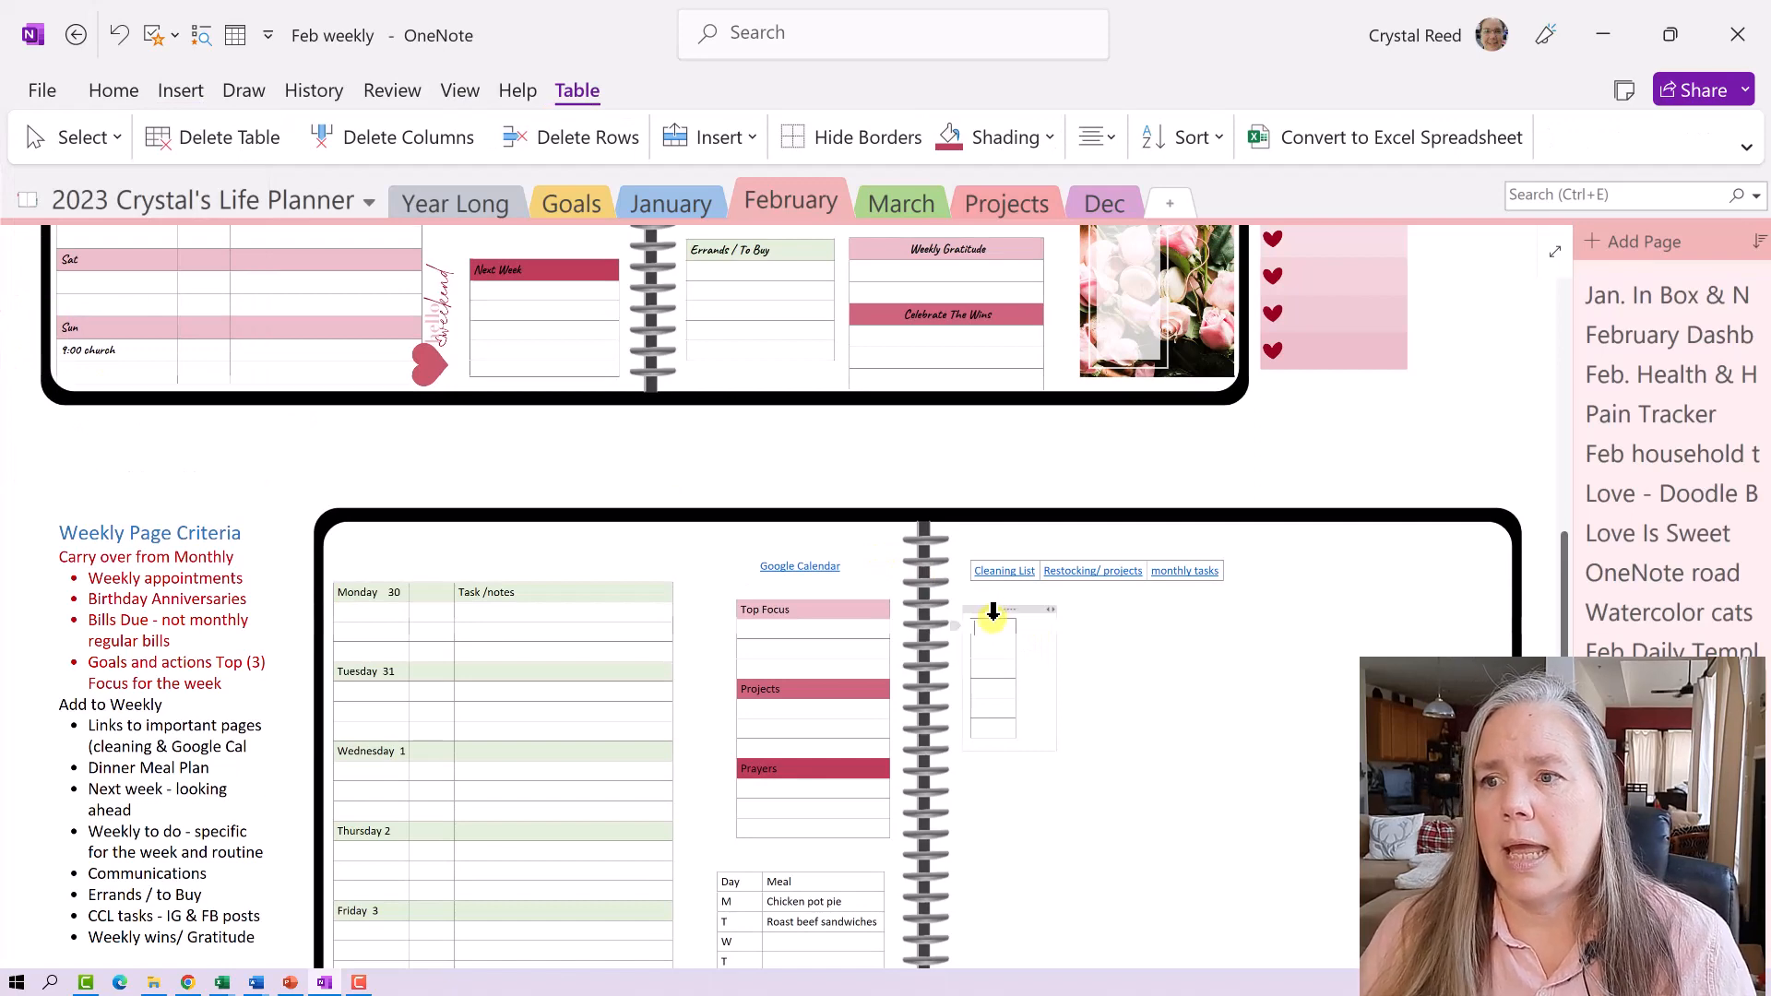
type("To")
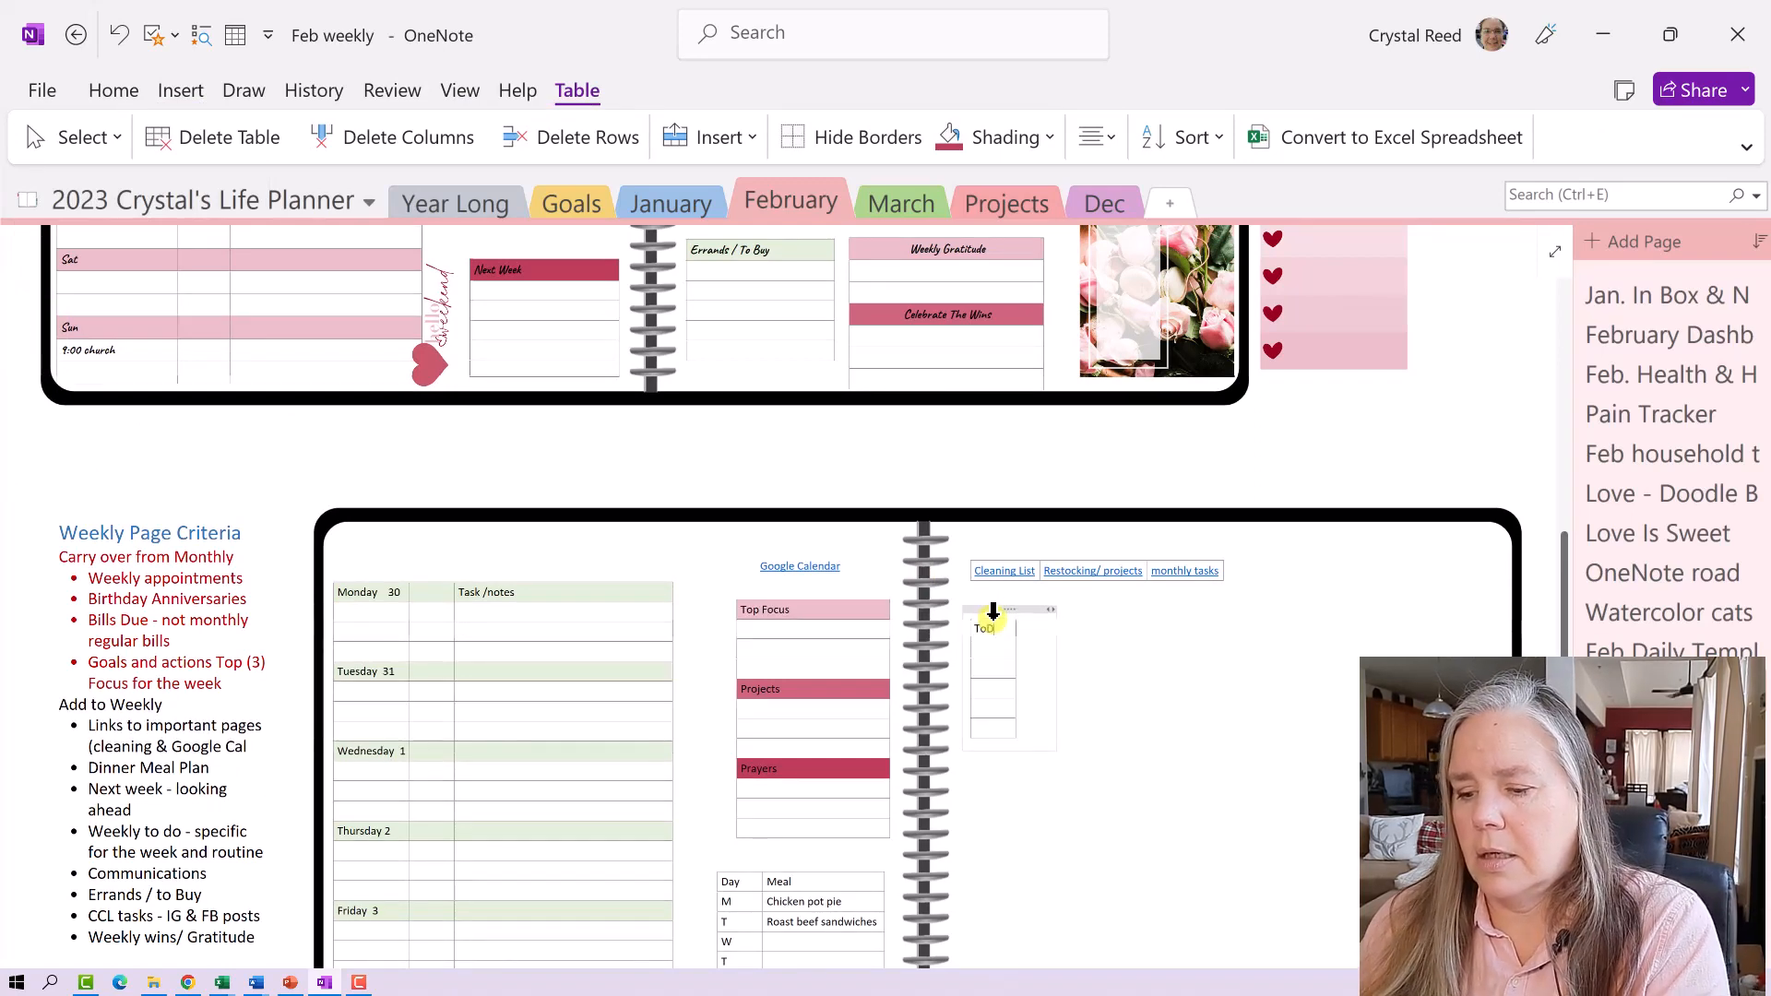
type(" D")
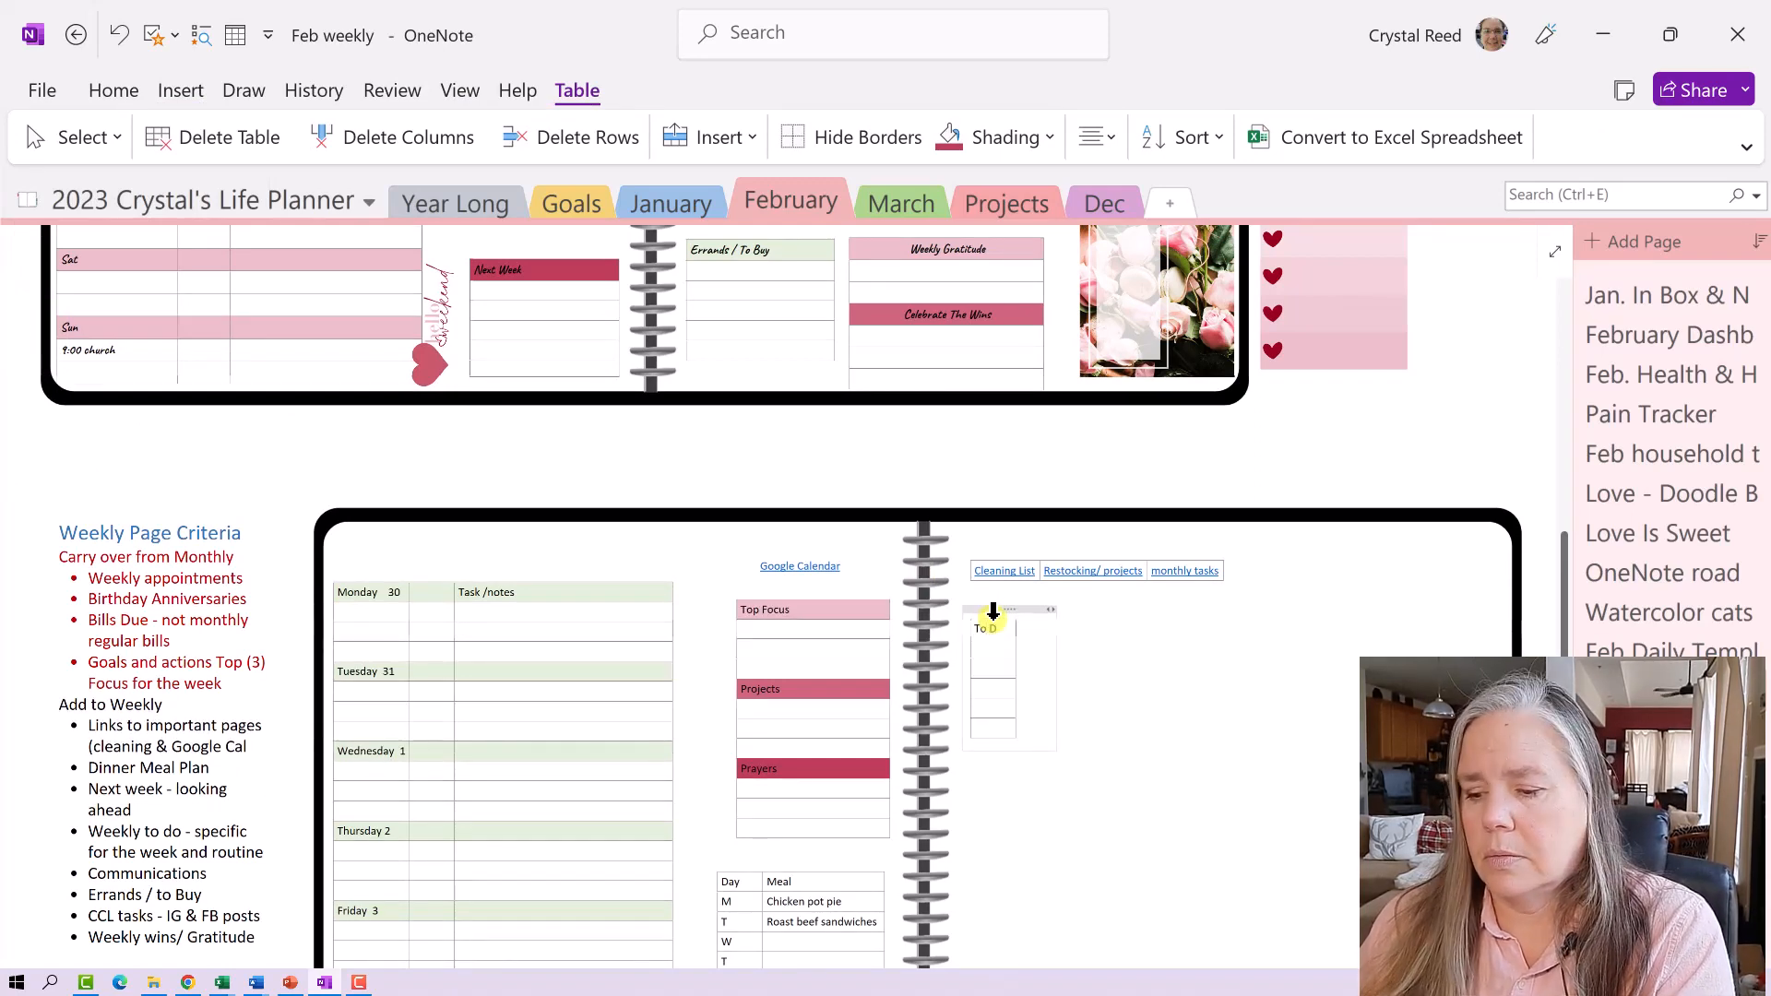
type("o /")
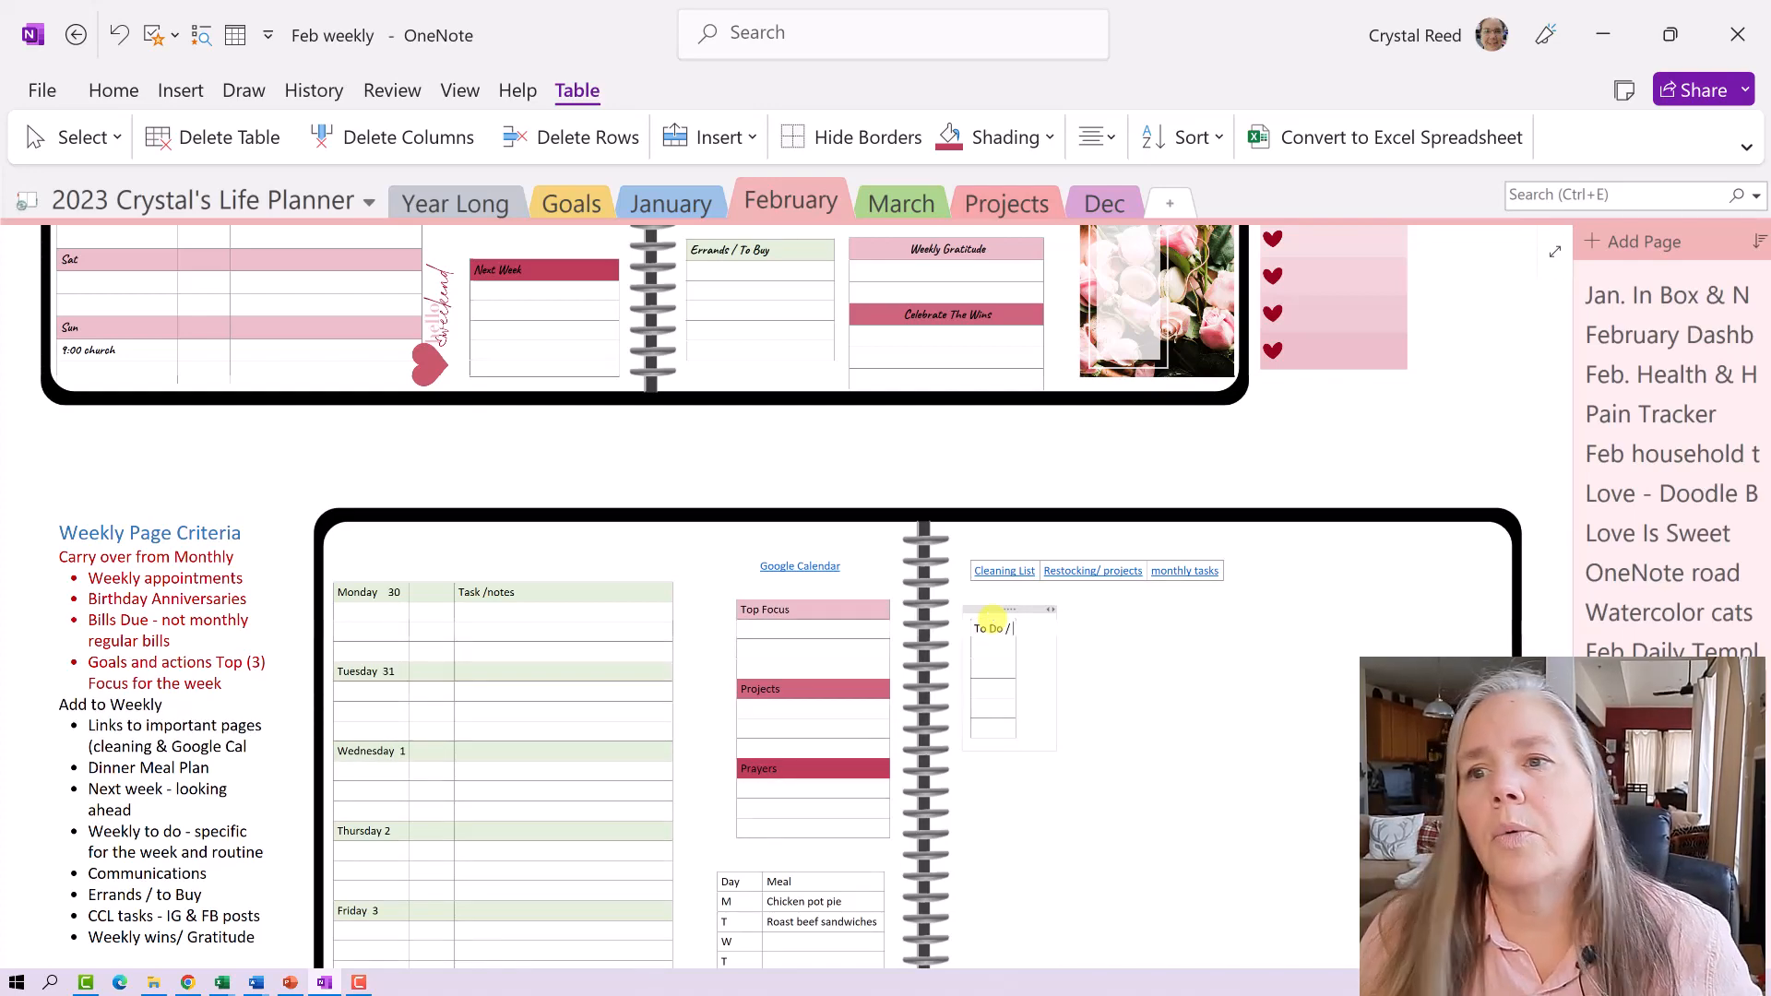
scroll(991, 618, "up", 5)
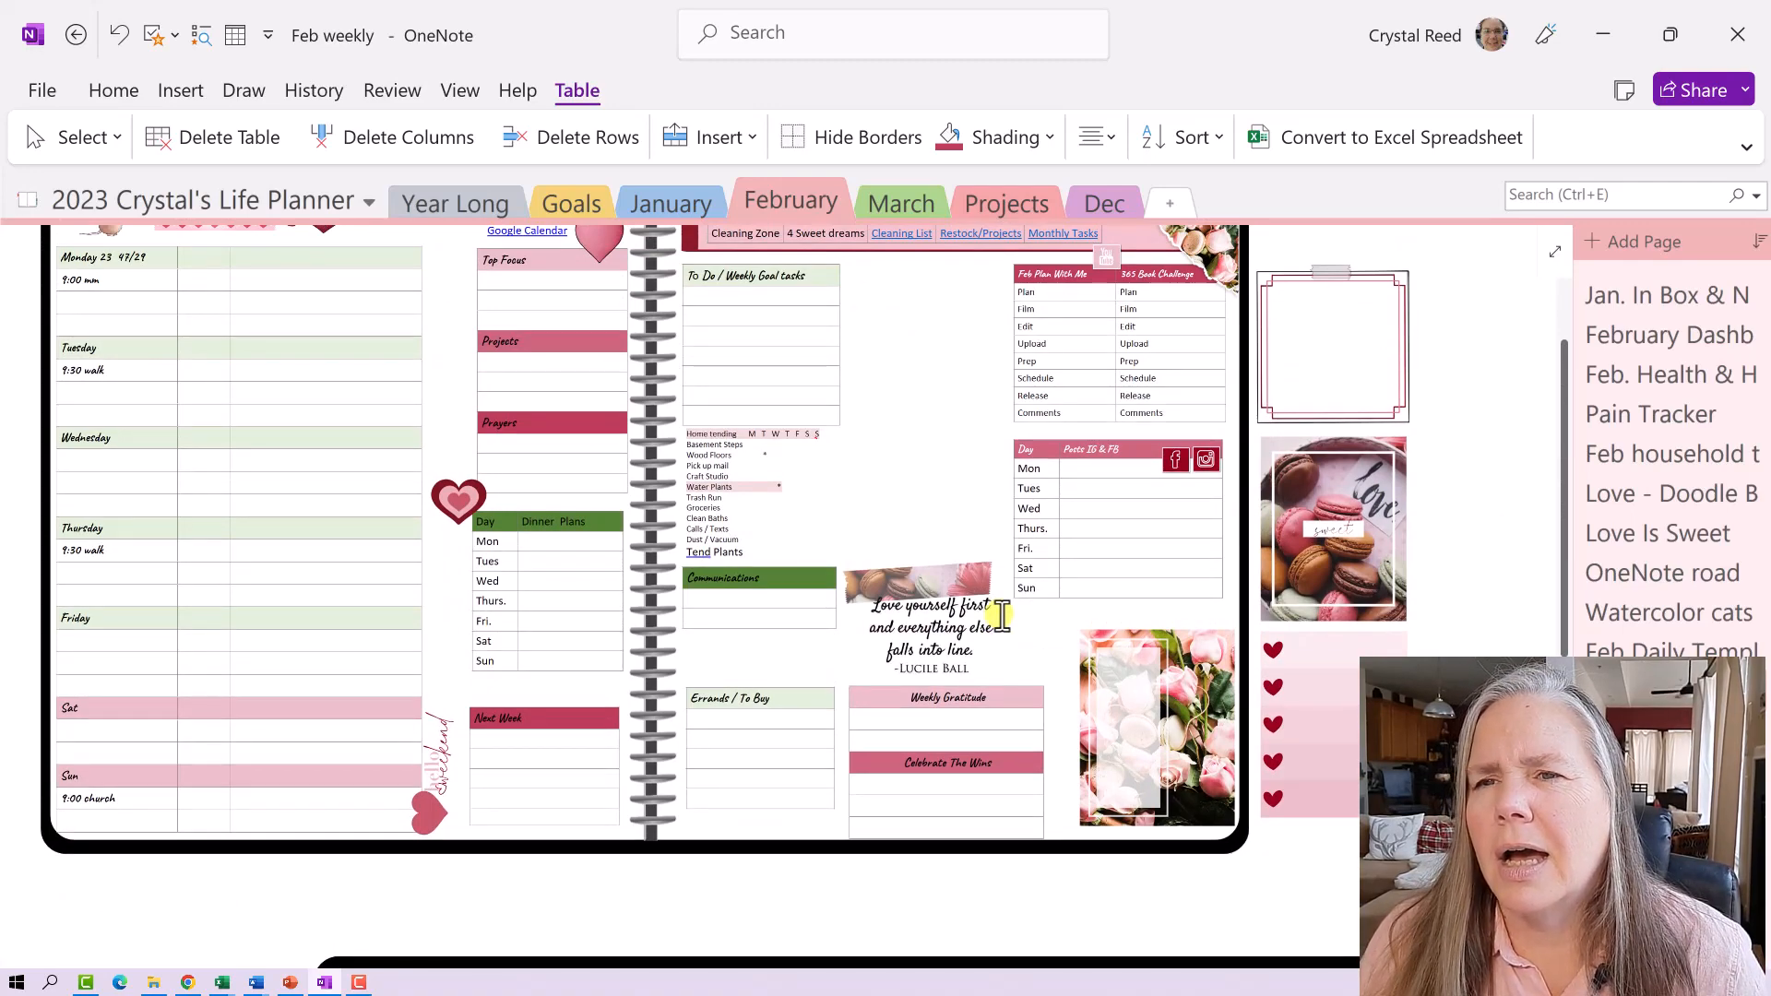
scroll(1002, 617, "down", 5)
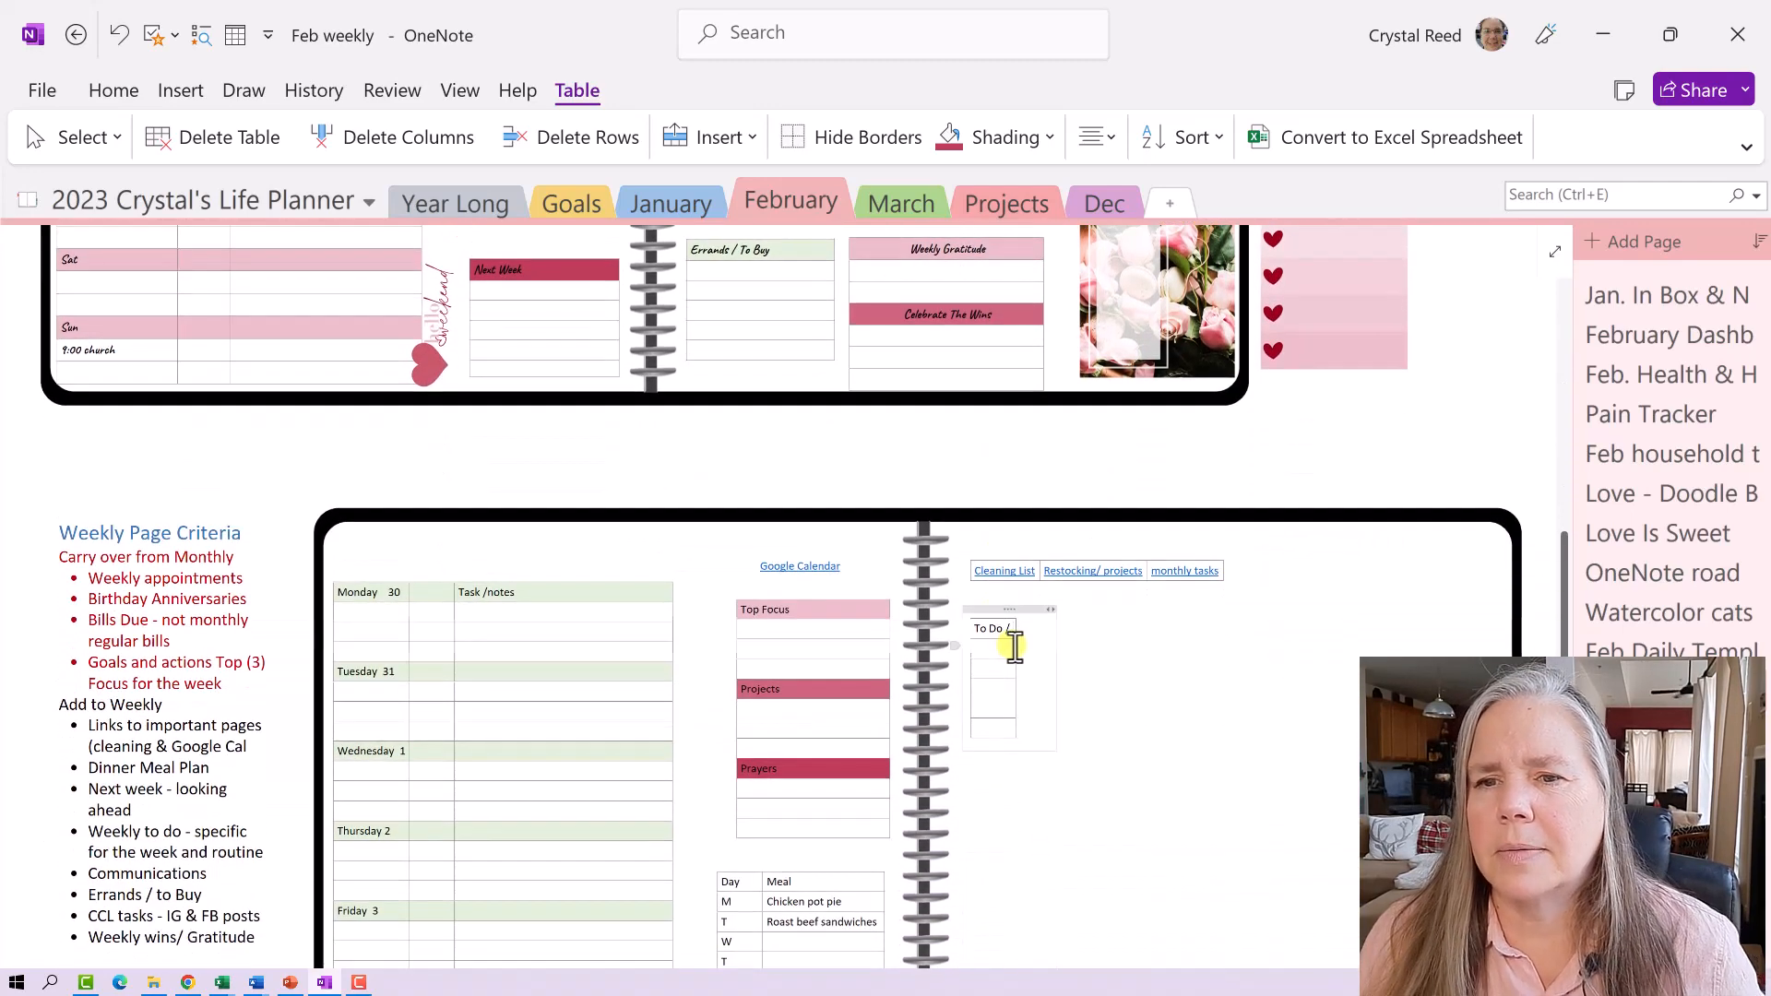
type("Weekly Go")
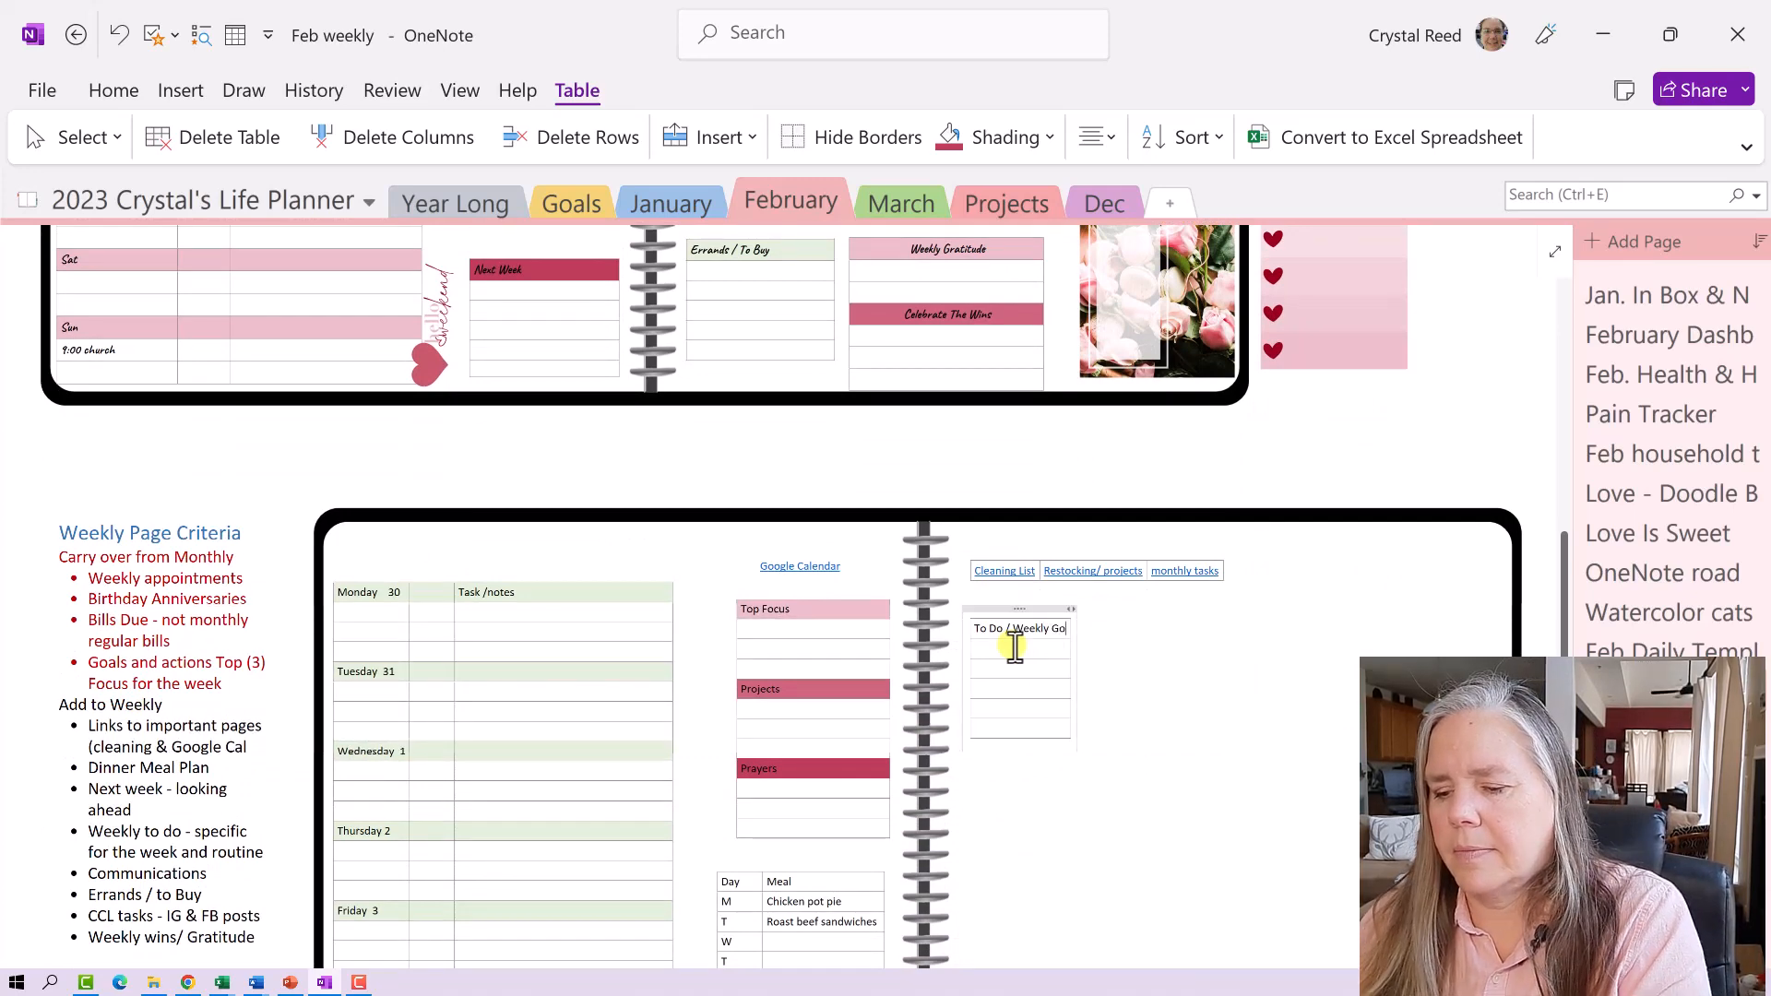
type("al Tasks")
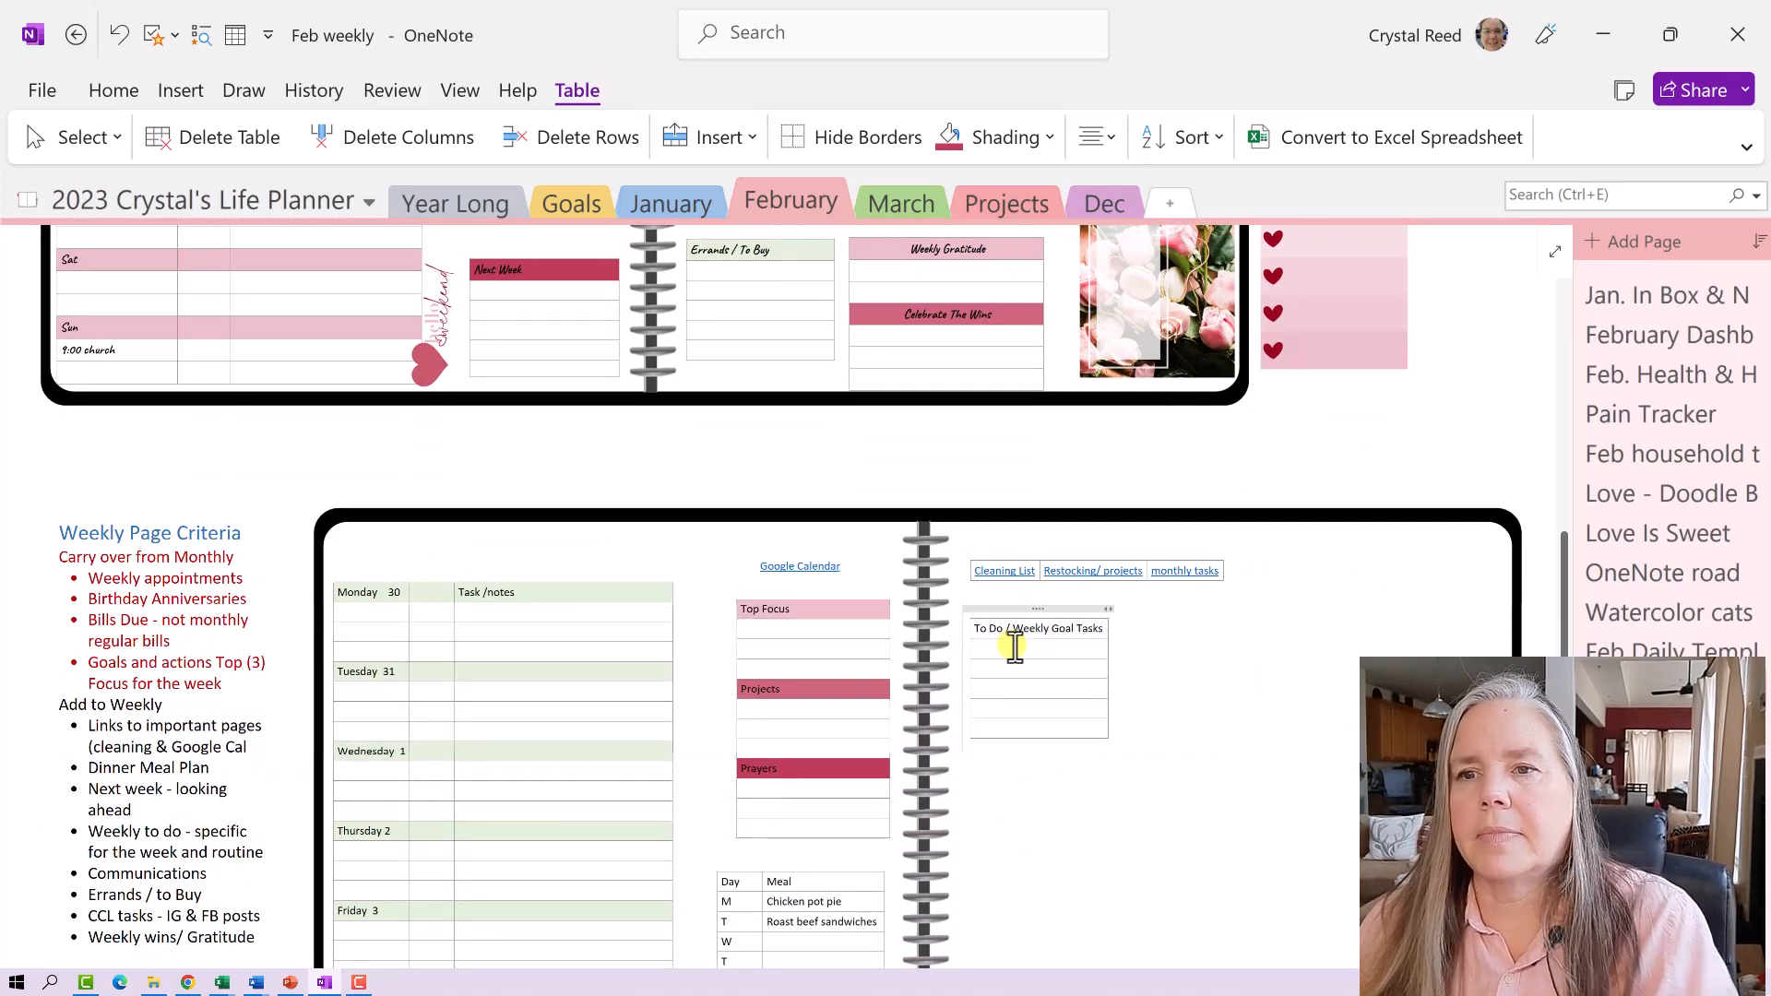
- Shade the To Do / Weekly Goal Tasks header cell dark pink
left_click(1102, 796)
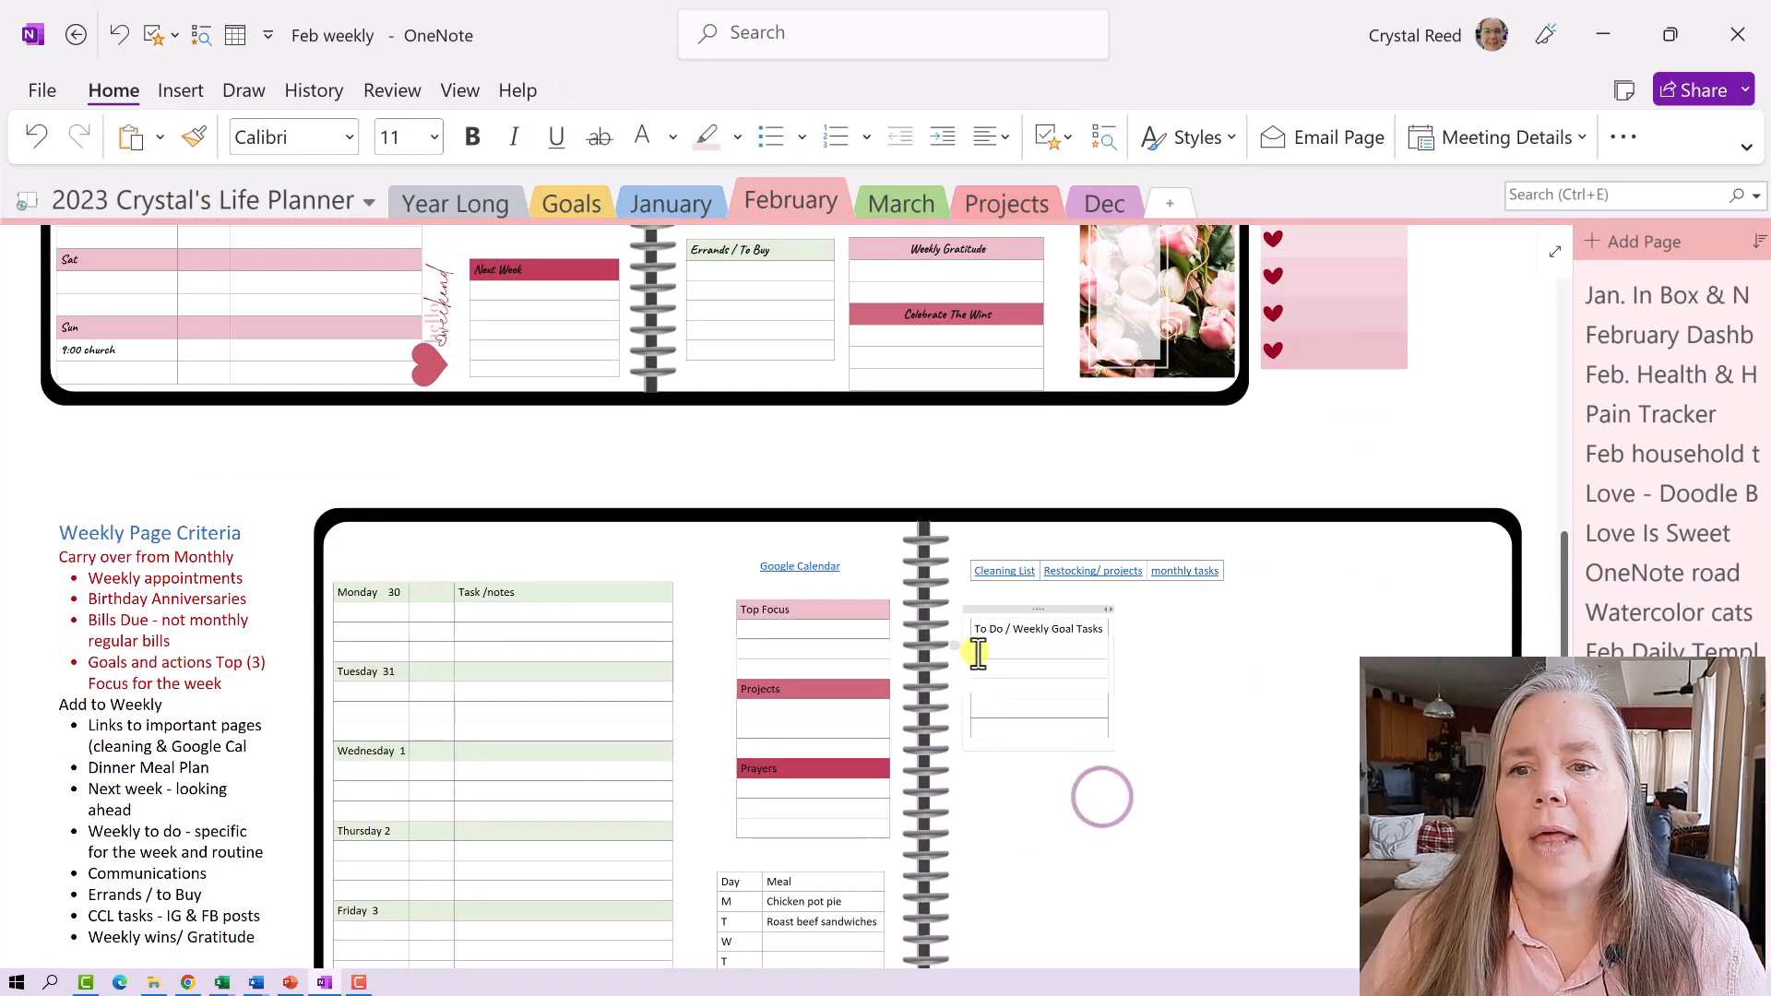
left_click_drag(976, 626, 1110, 630)
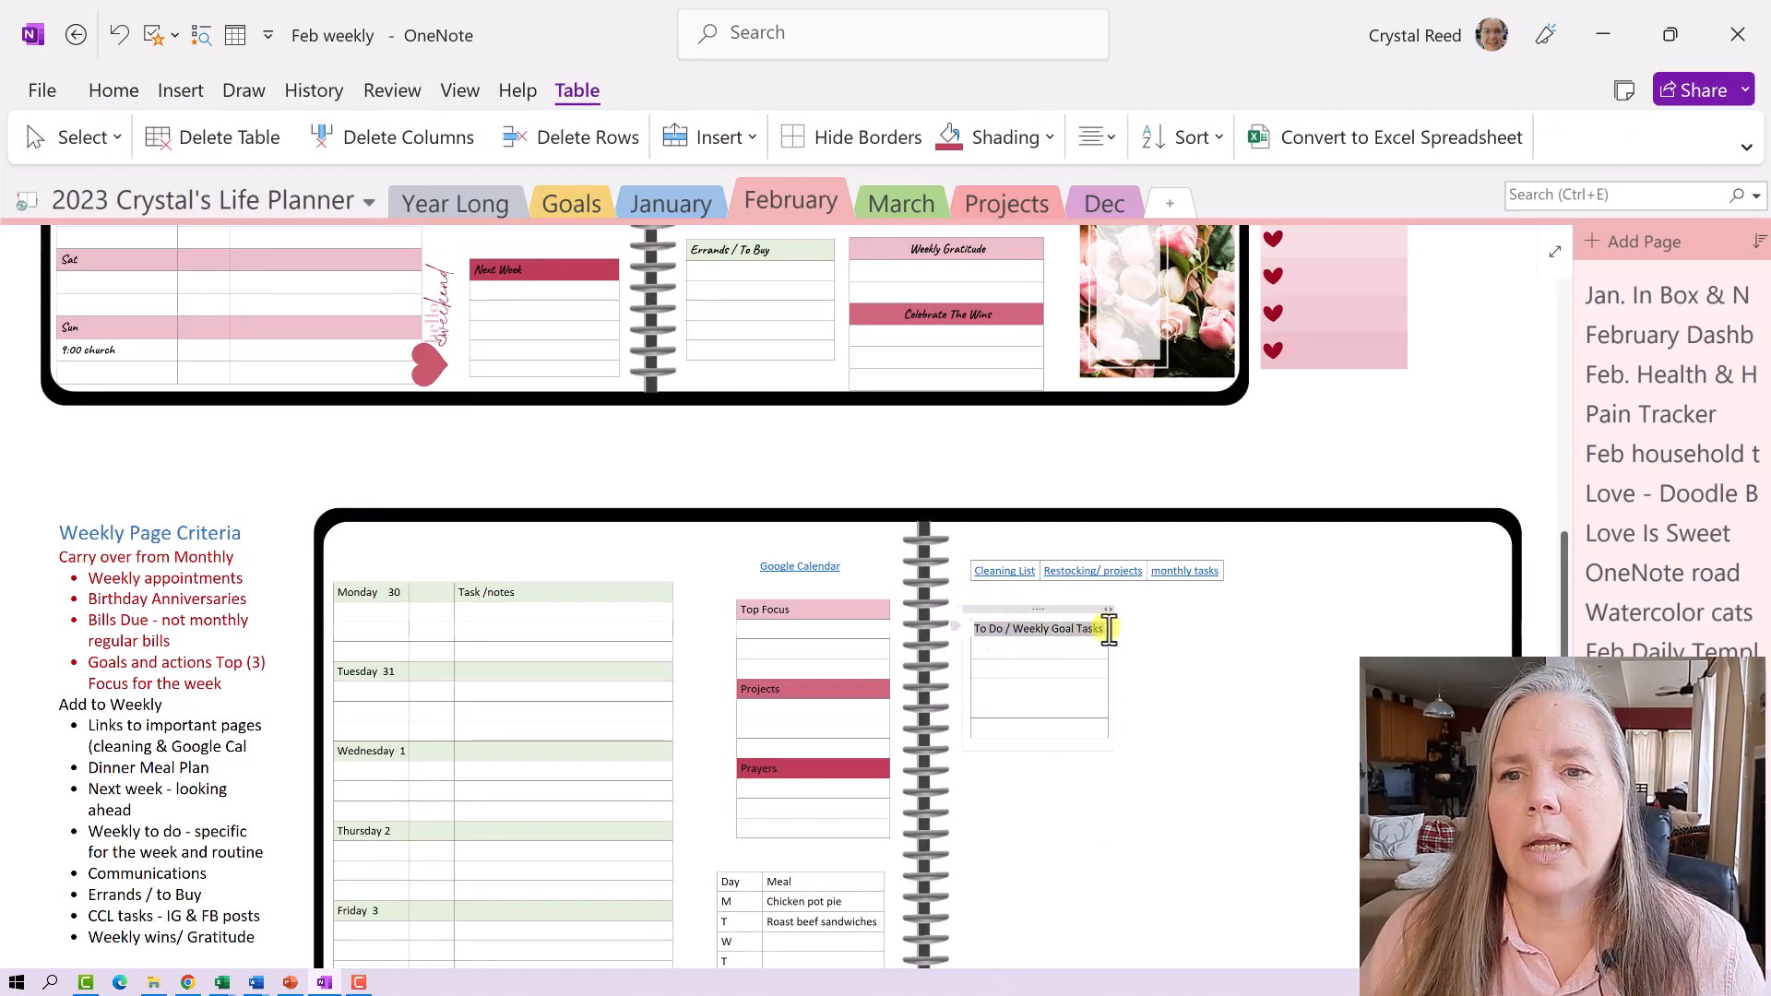
right_click(1104, 627)
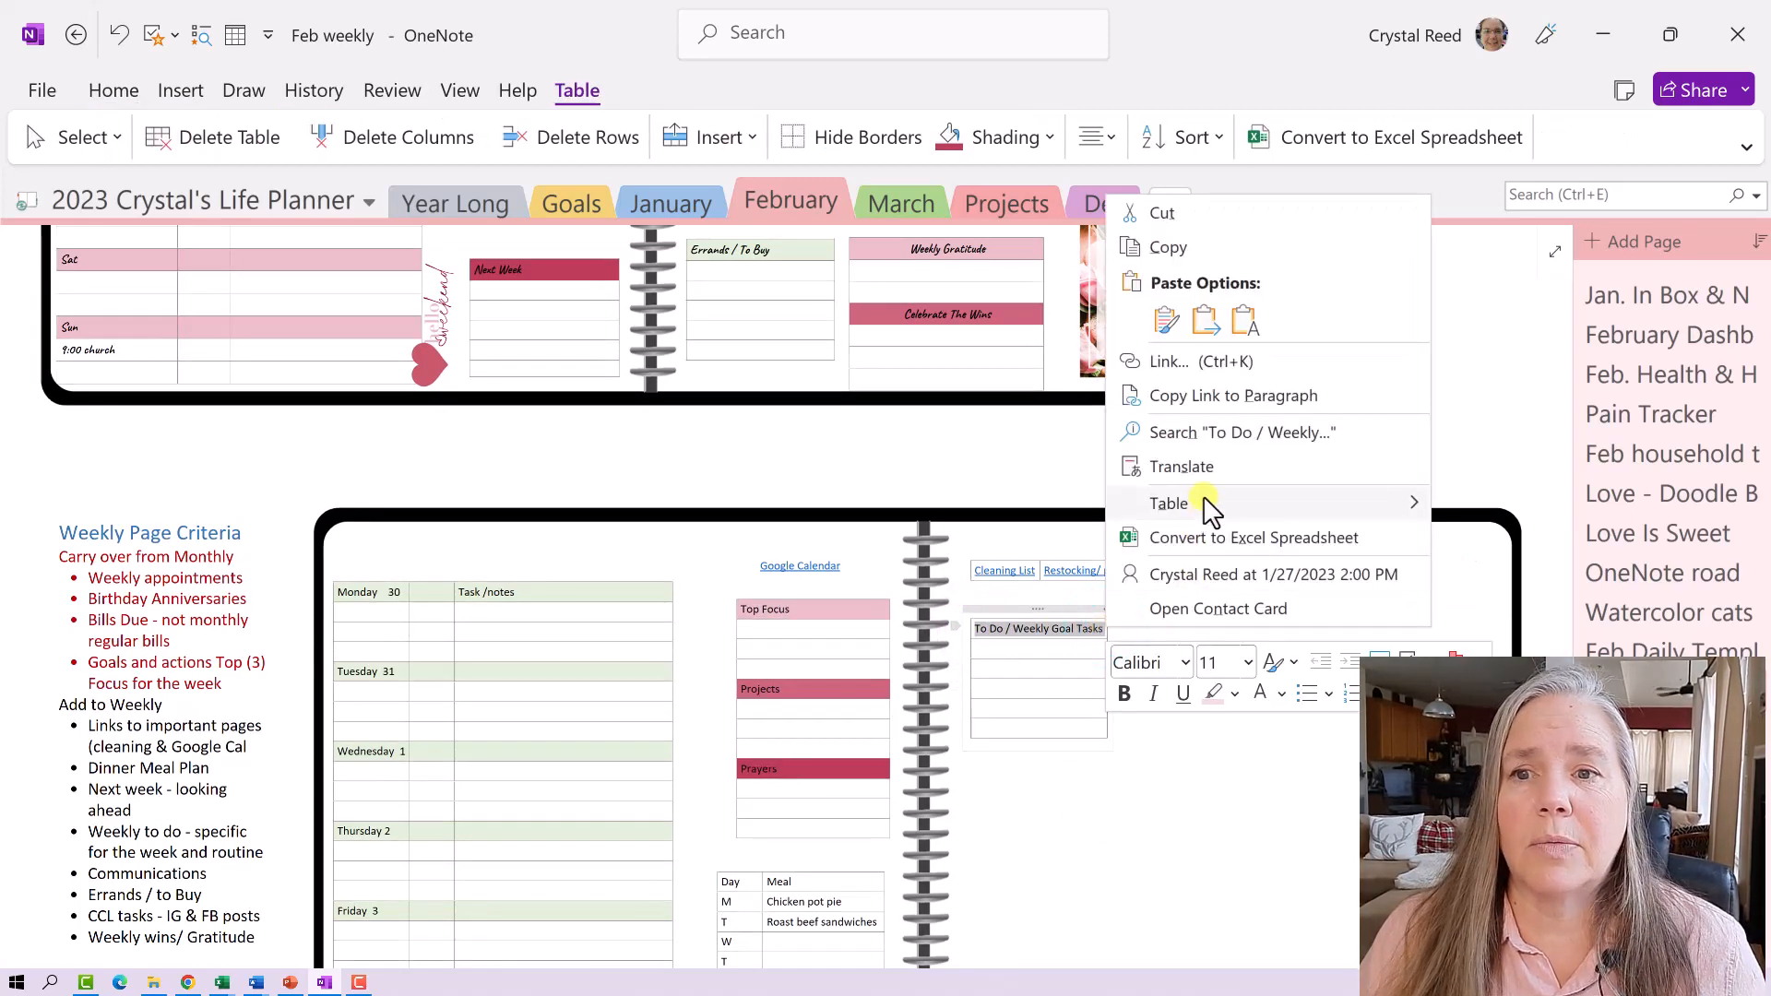
mouse_move(1356, 507)
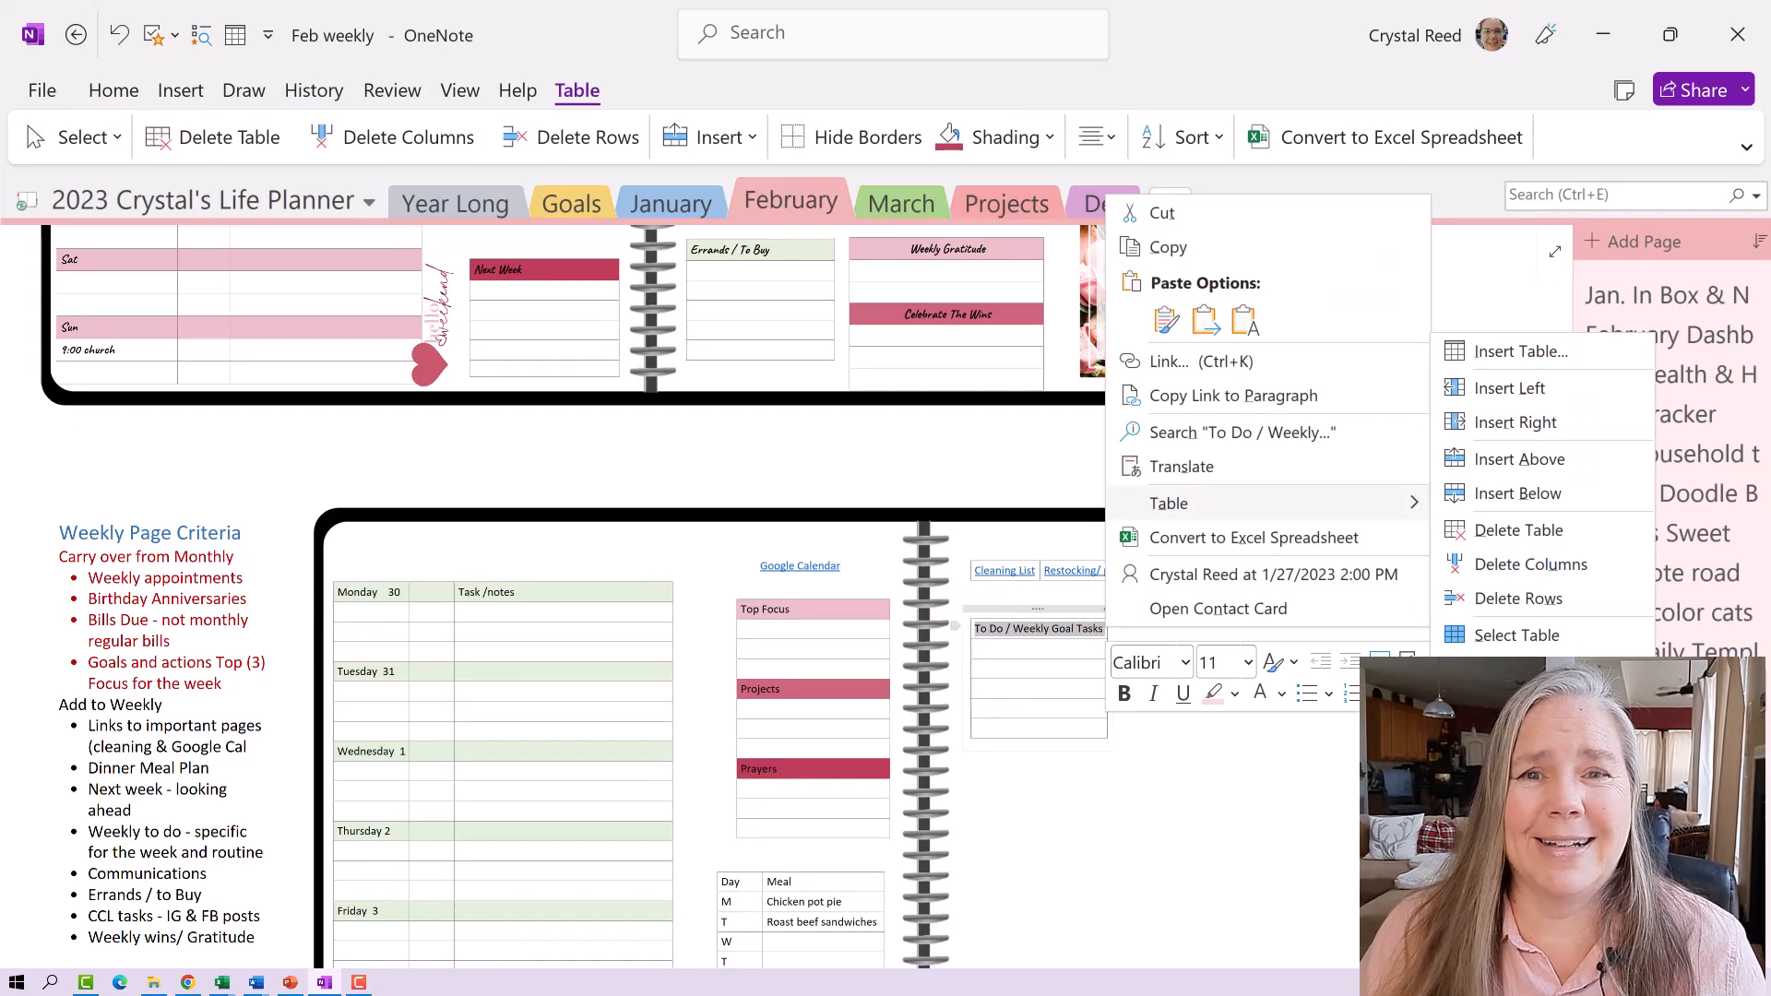
left_click(1505, 809)
left_click(1272, 816)
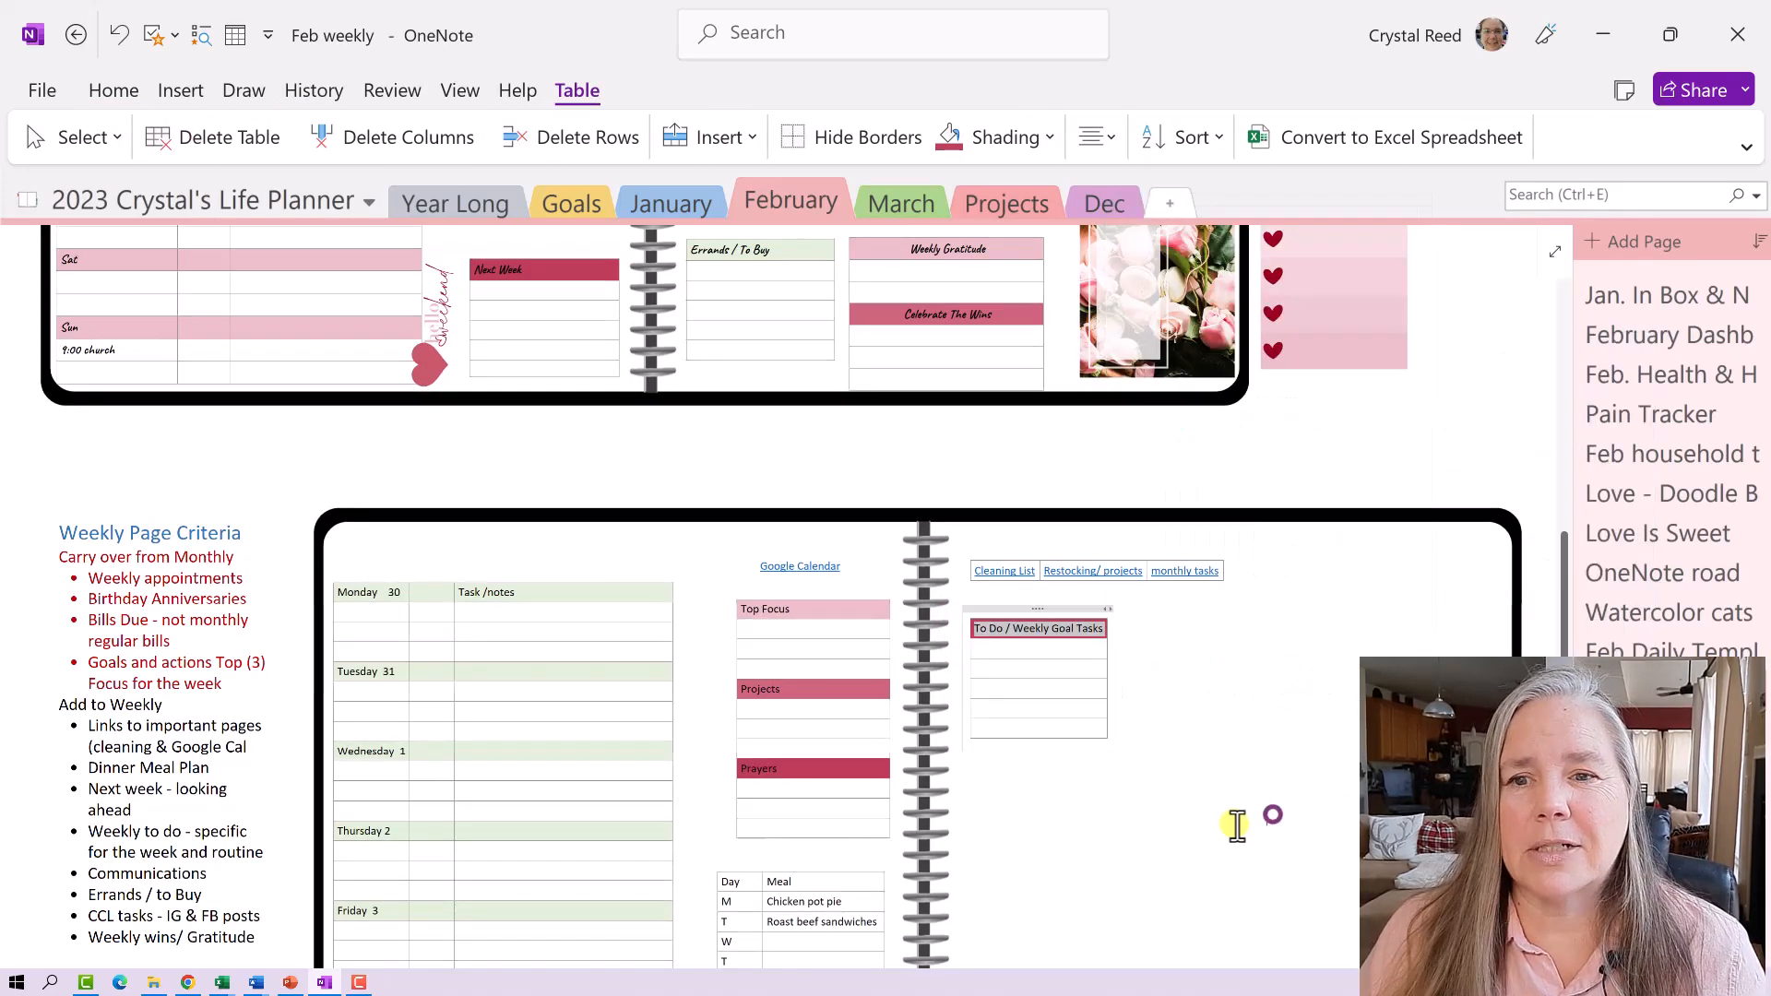
scroll(1047, 767, "up", 5)
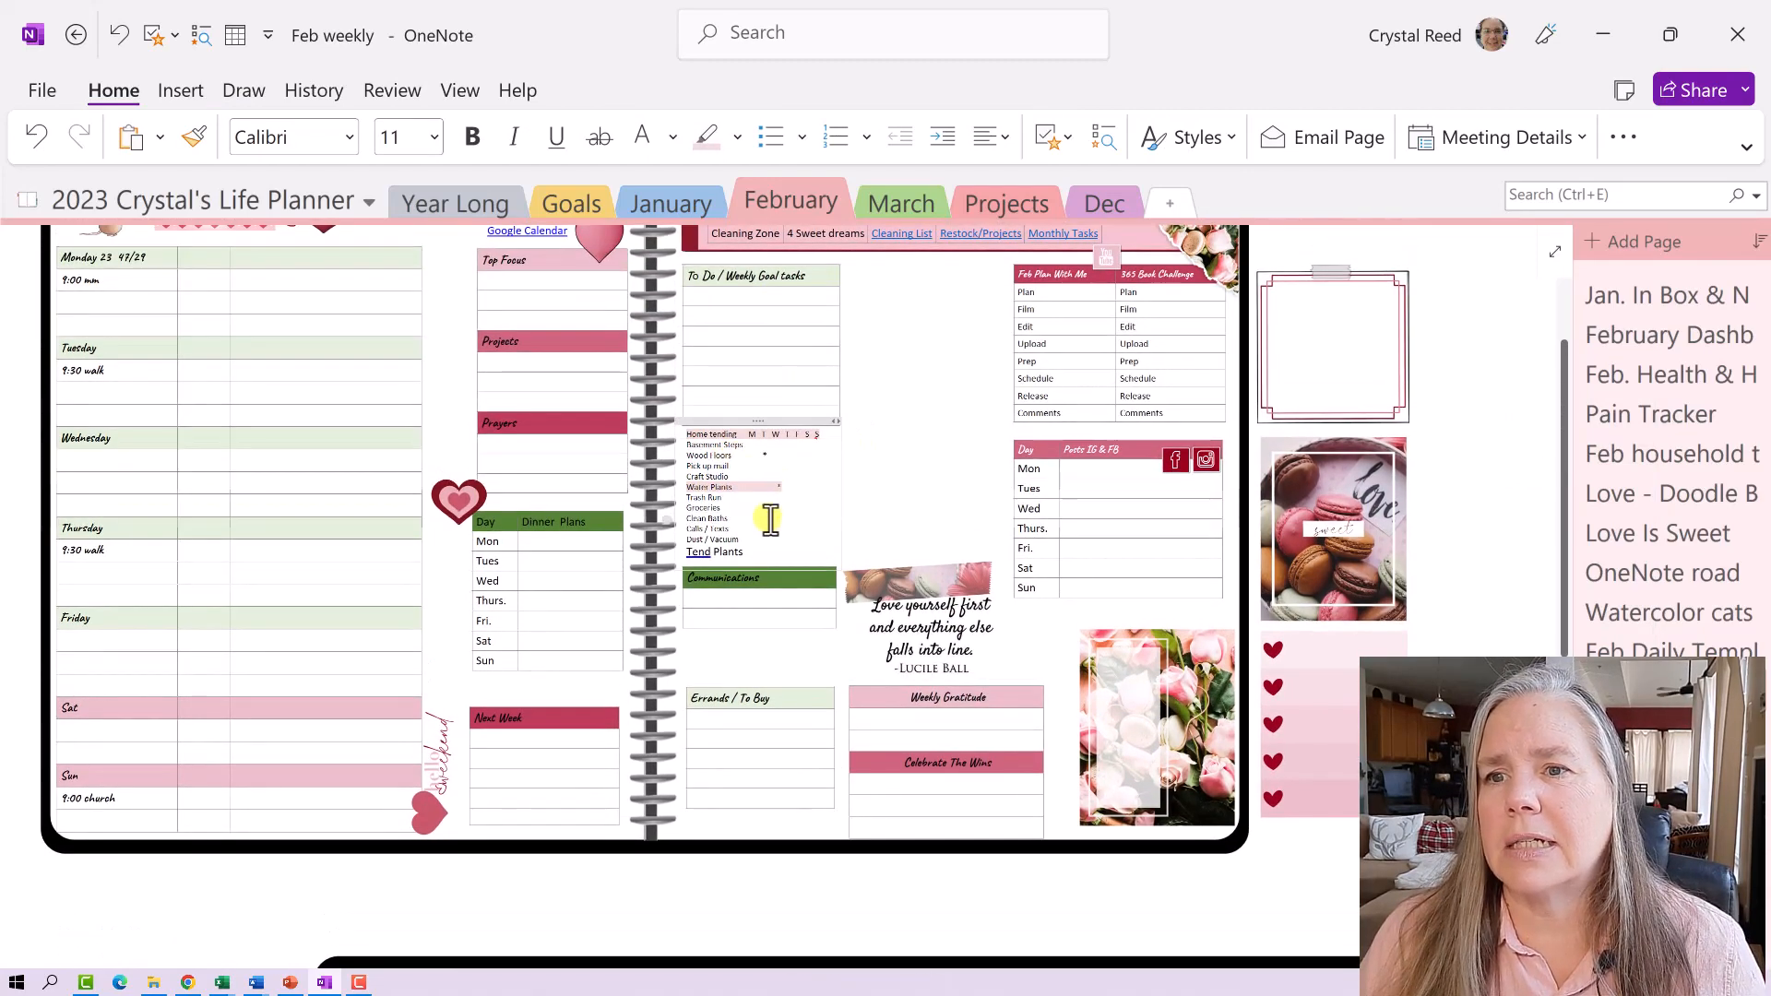
scroll(770, 519, "down", 6)
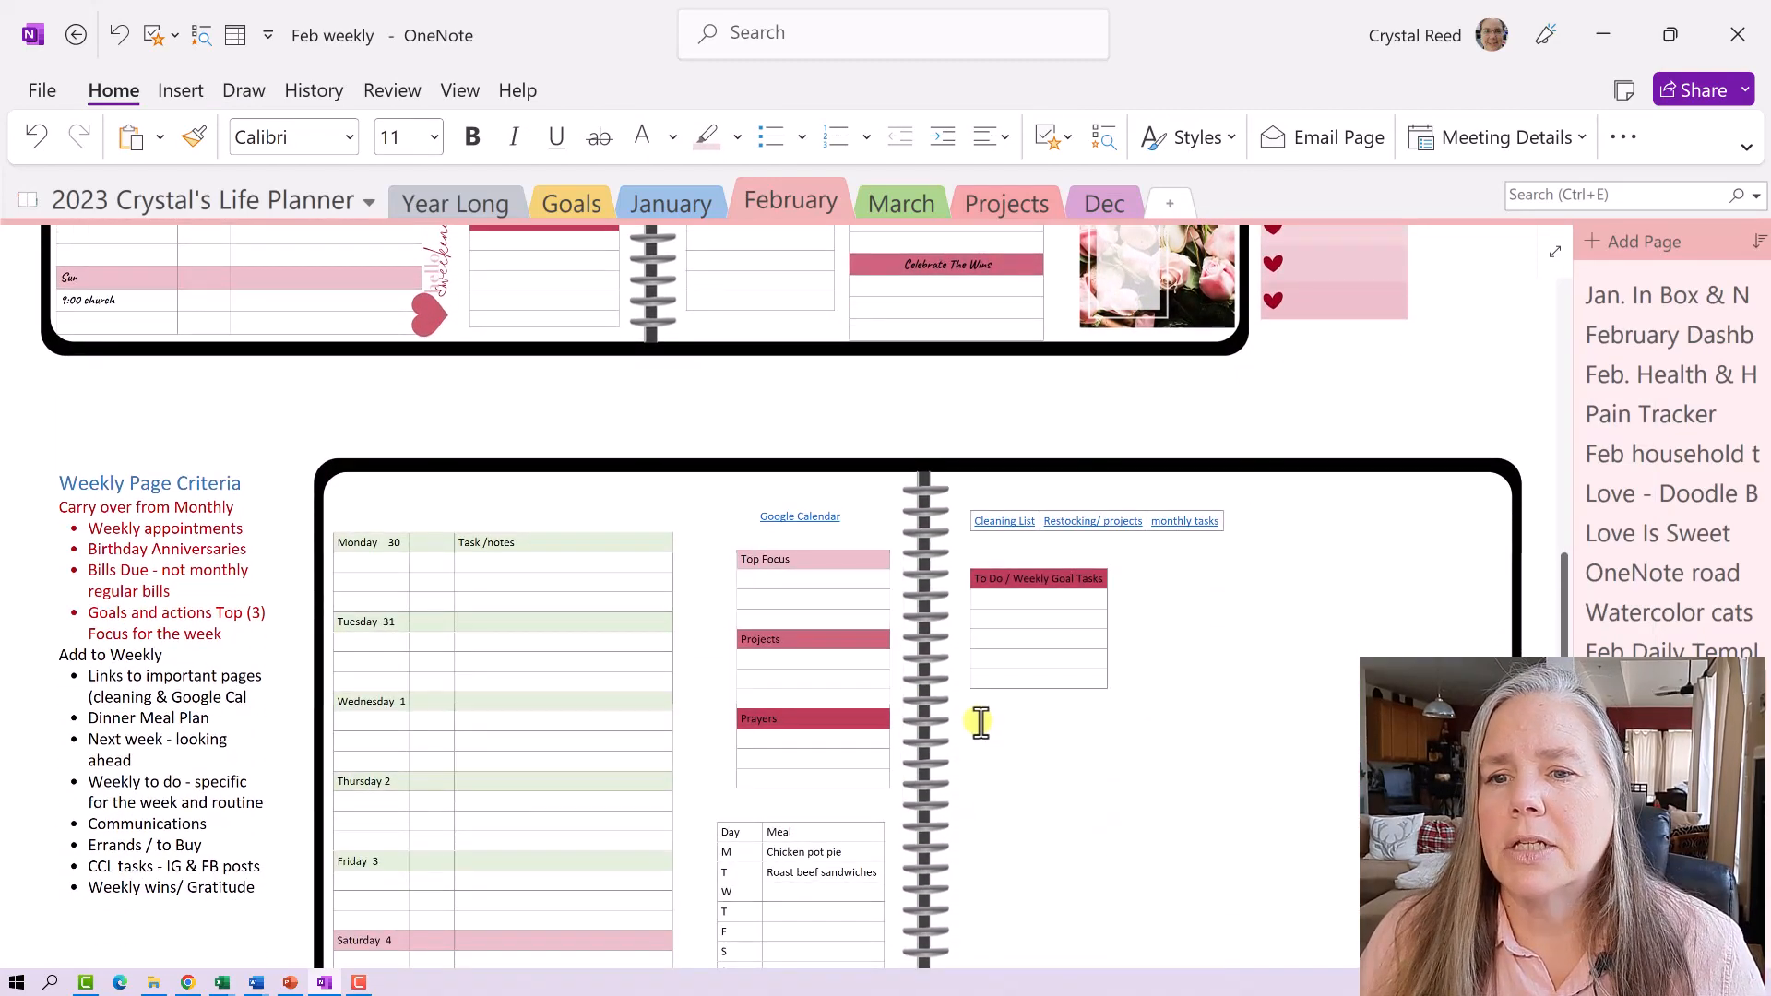
left_click(980, 723)
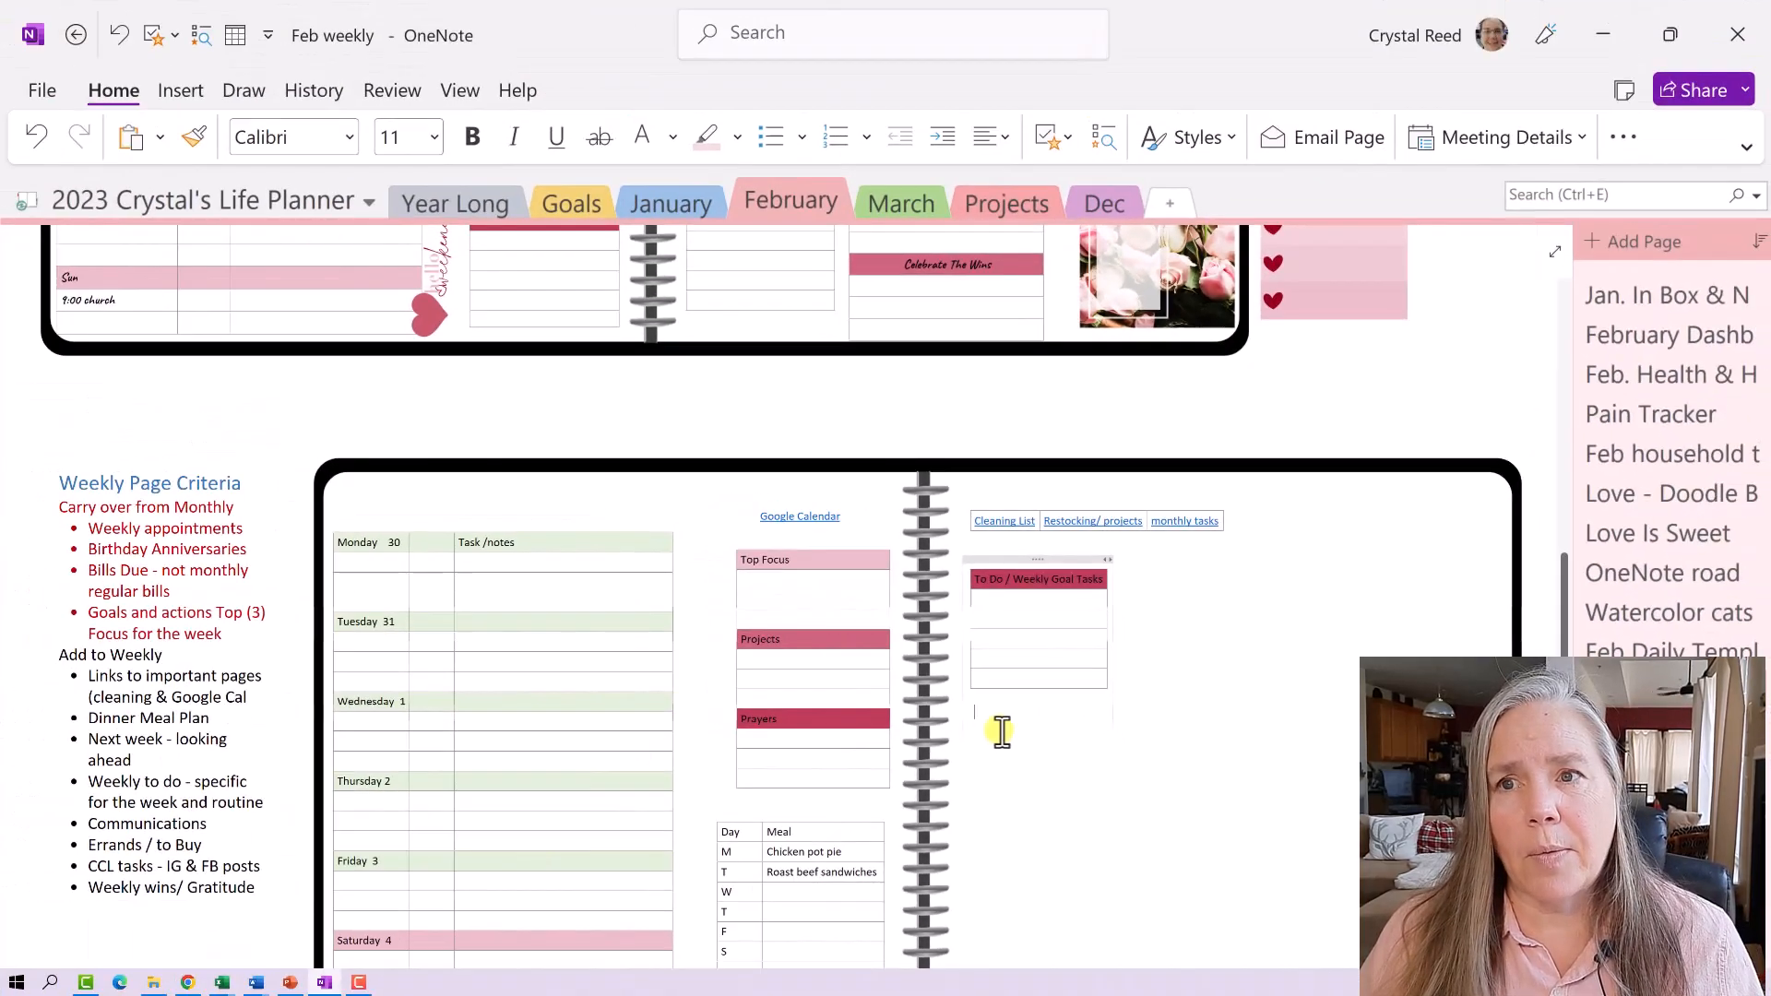
scroll(360, 553, "up", 3)
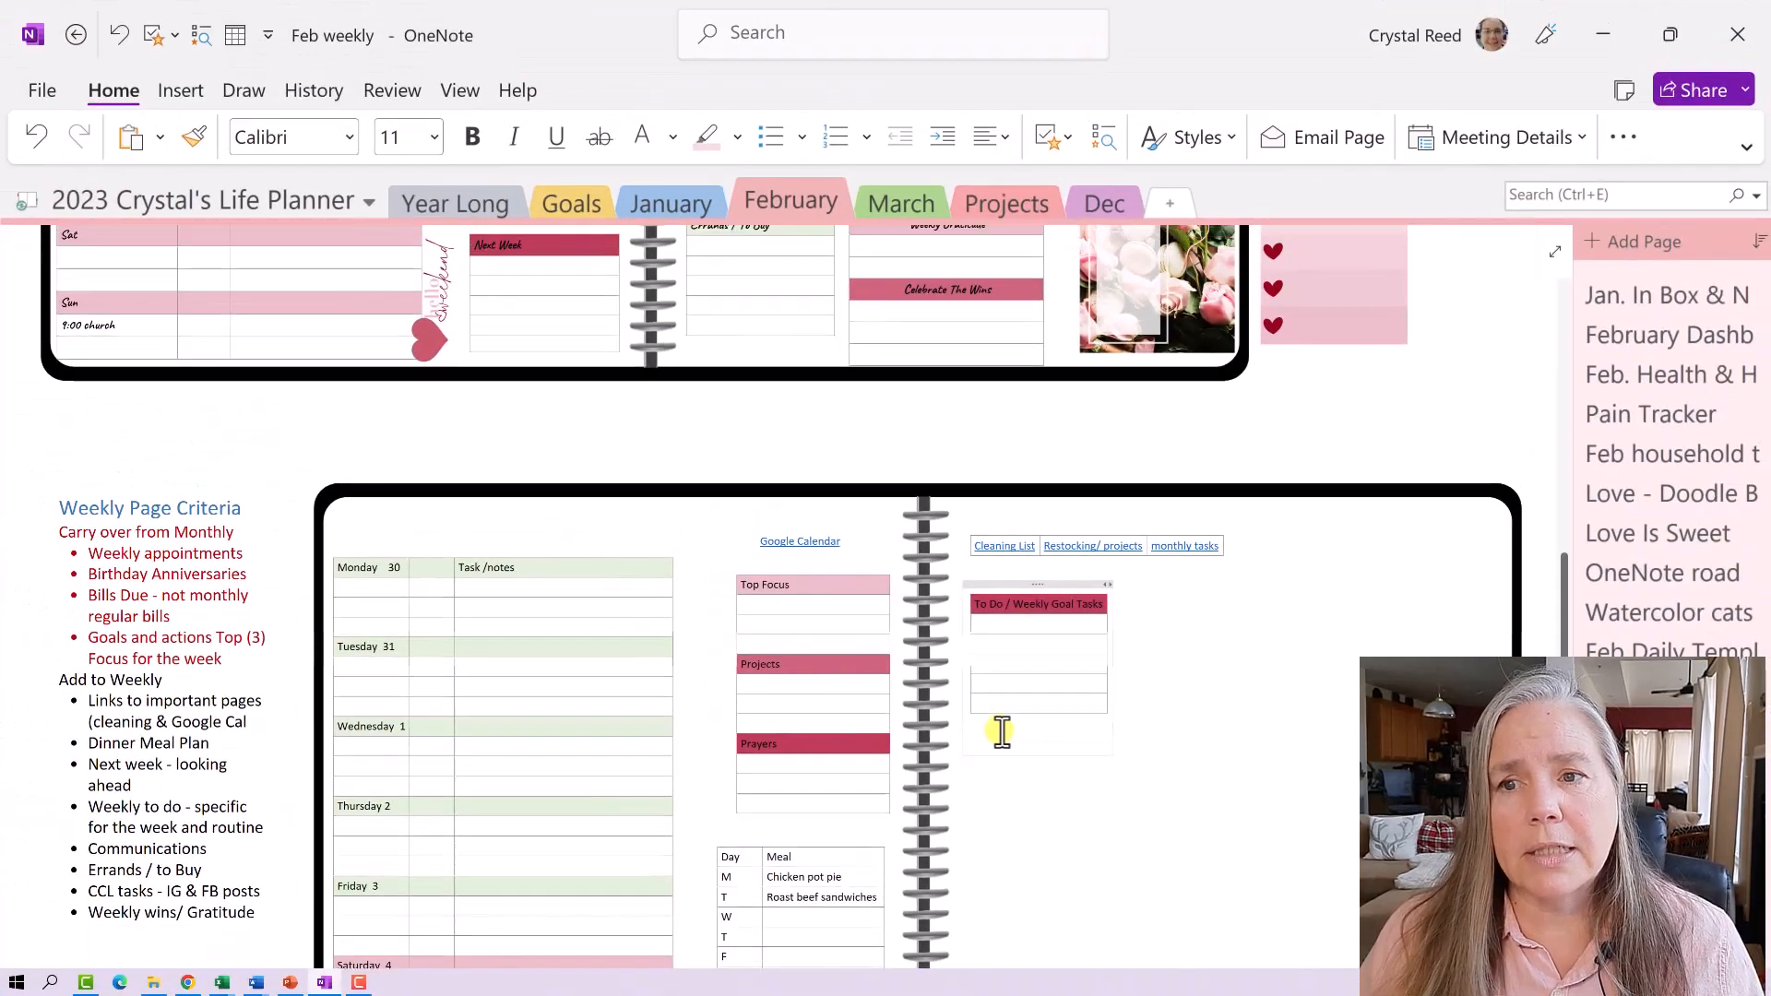
scroll(1001, 731, "up", 5)
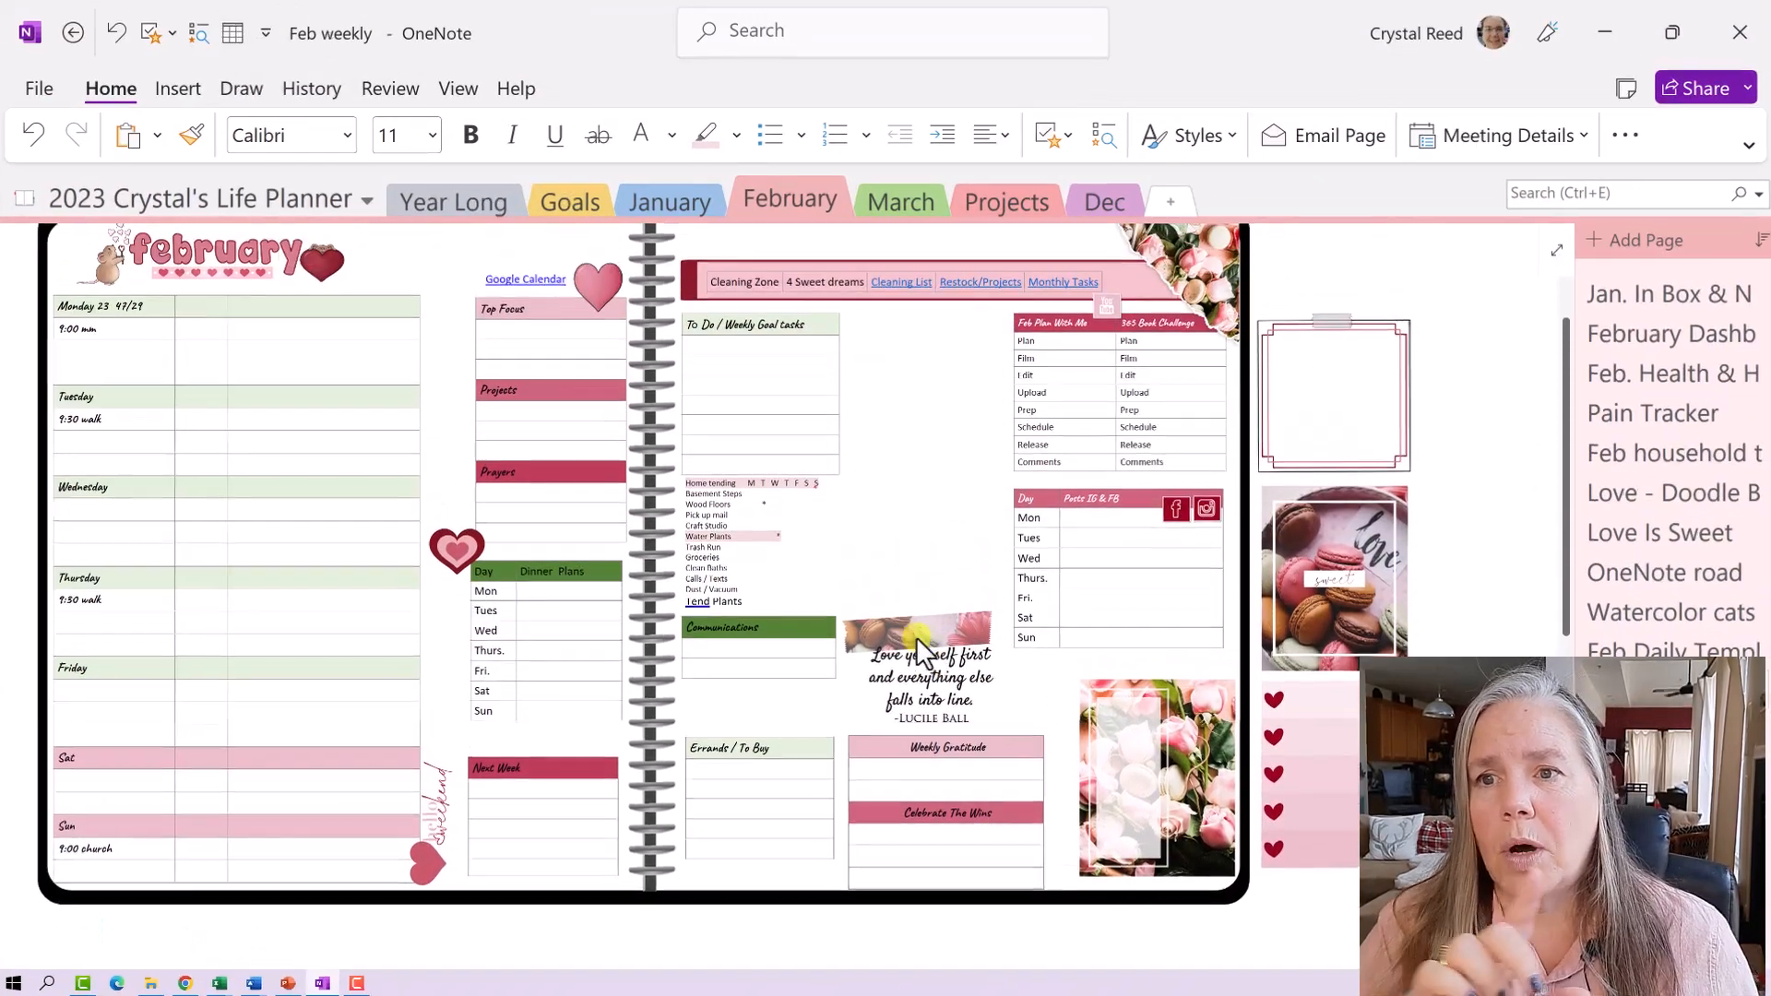
left_click_drag(748, 470, 758, 472)
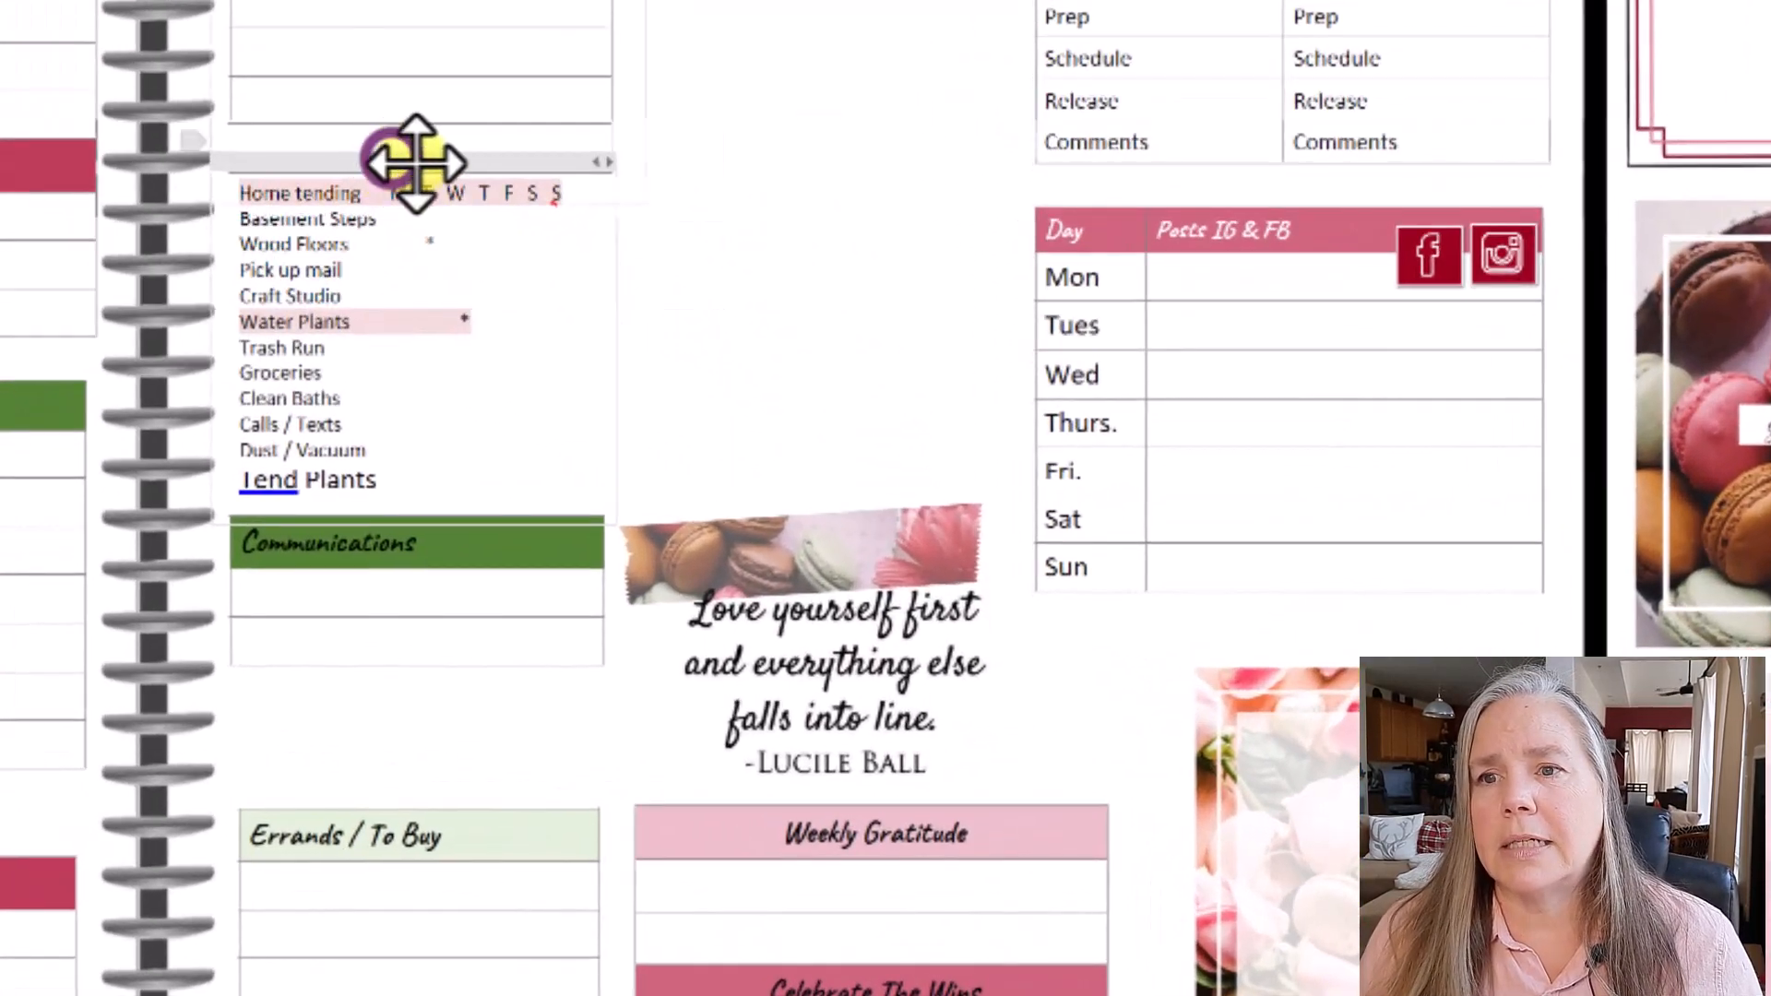
mouse_move(415, 162)
left_mouse_down()
mouse_move(735, 150)
mouse_move(771, 127)
mouse_move(784, 148)
mouse_move(407, 157)
left_mouse_up()
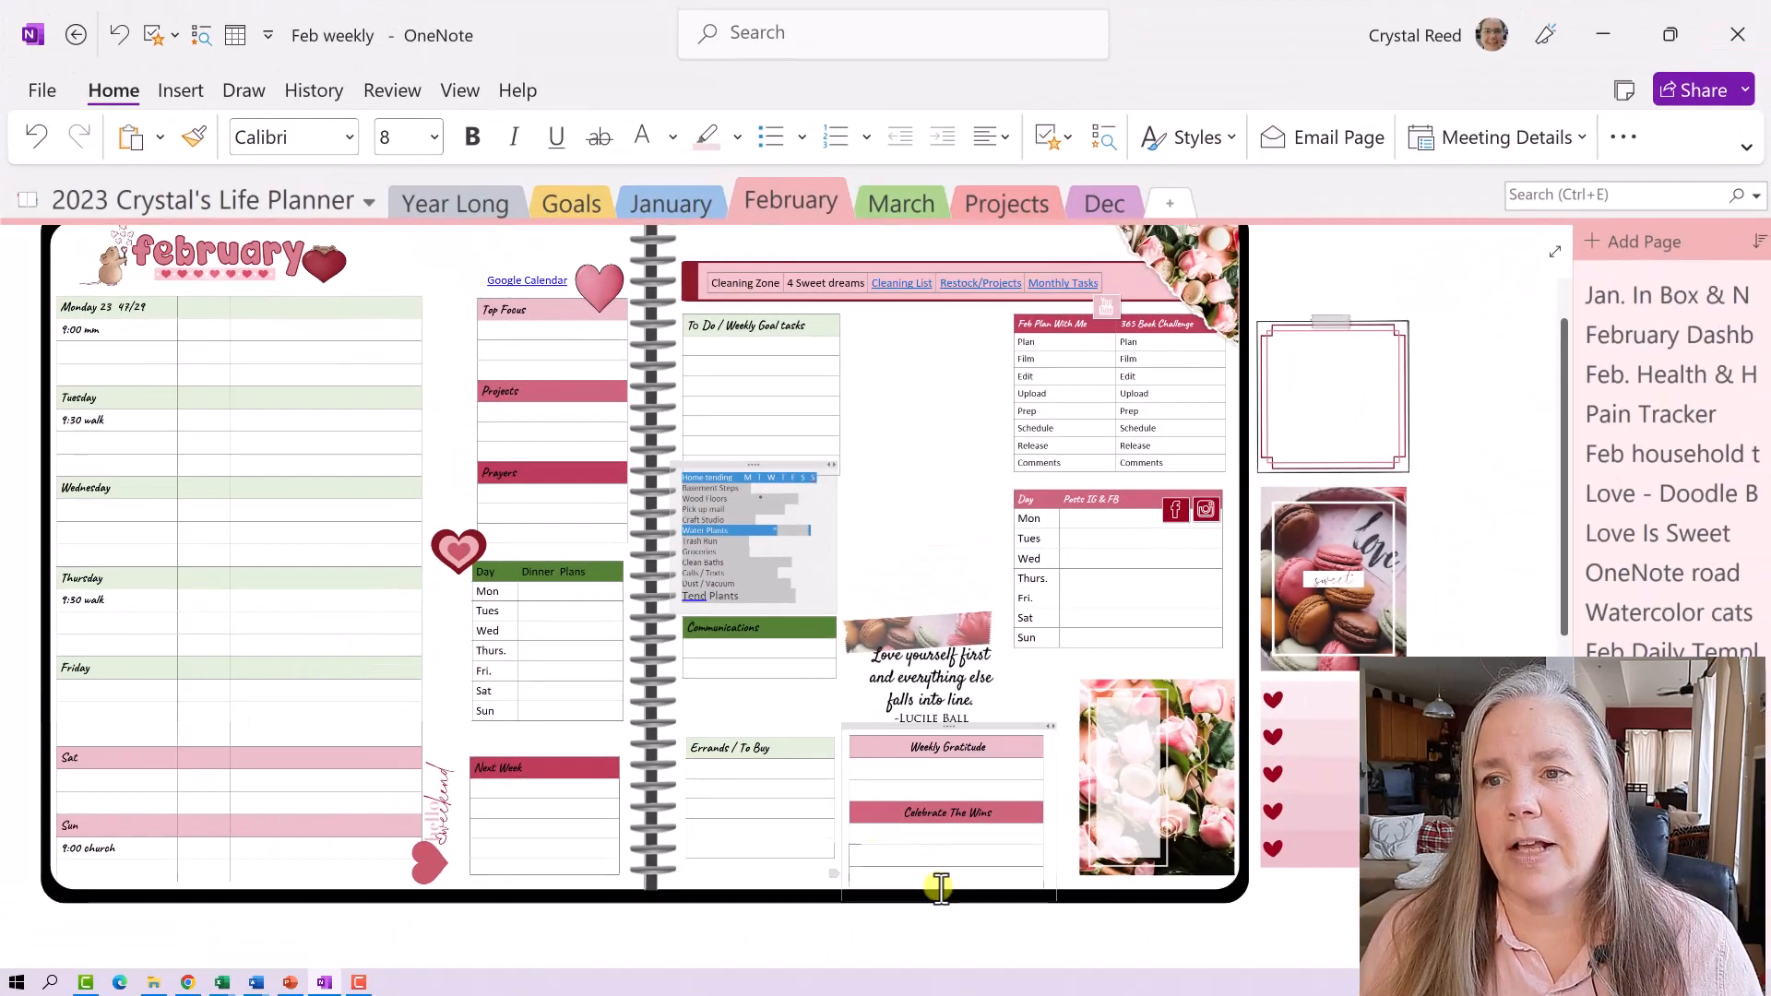
scroll(940, 888, "down", 7)
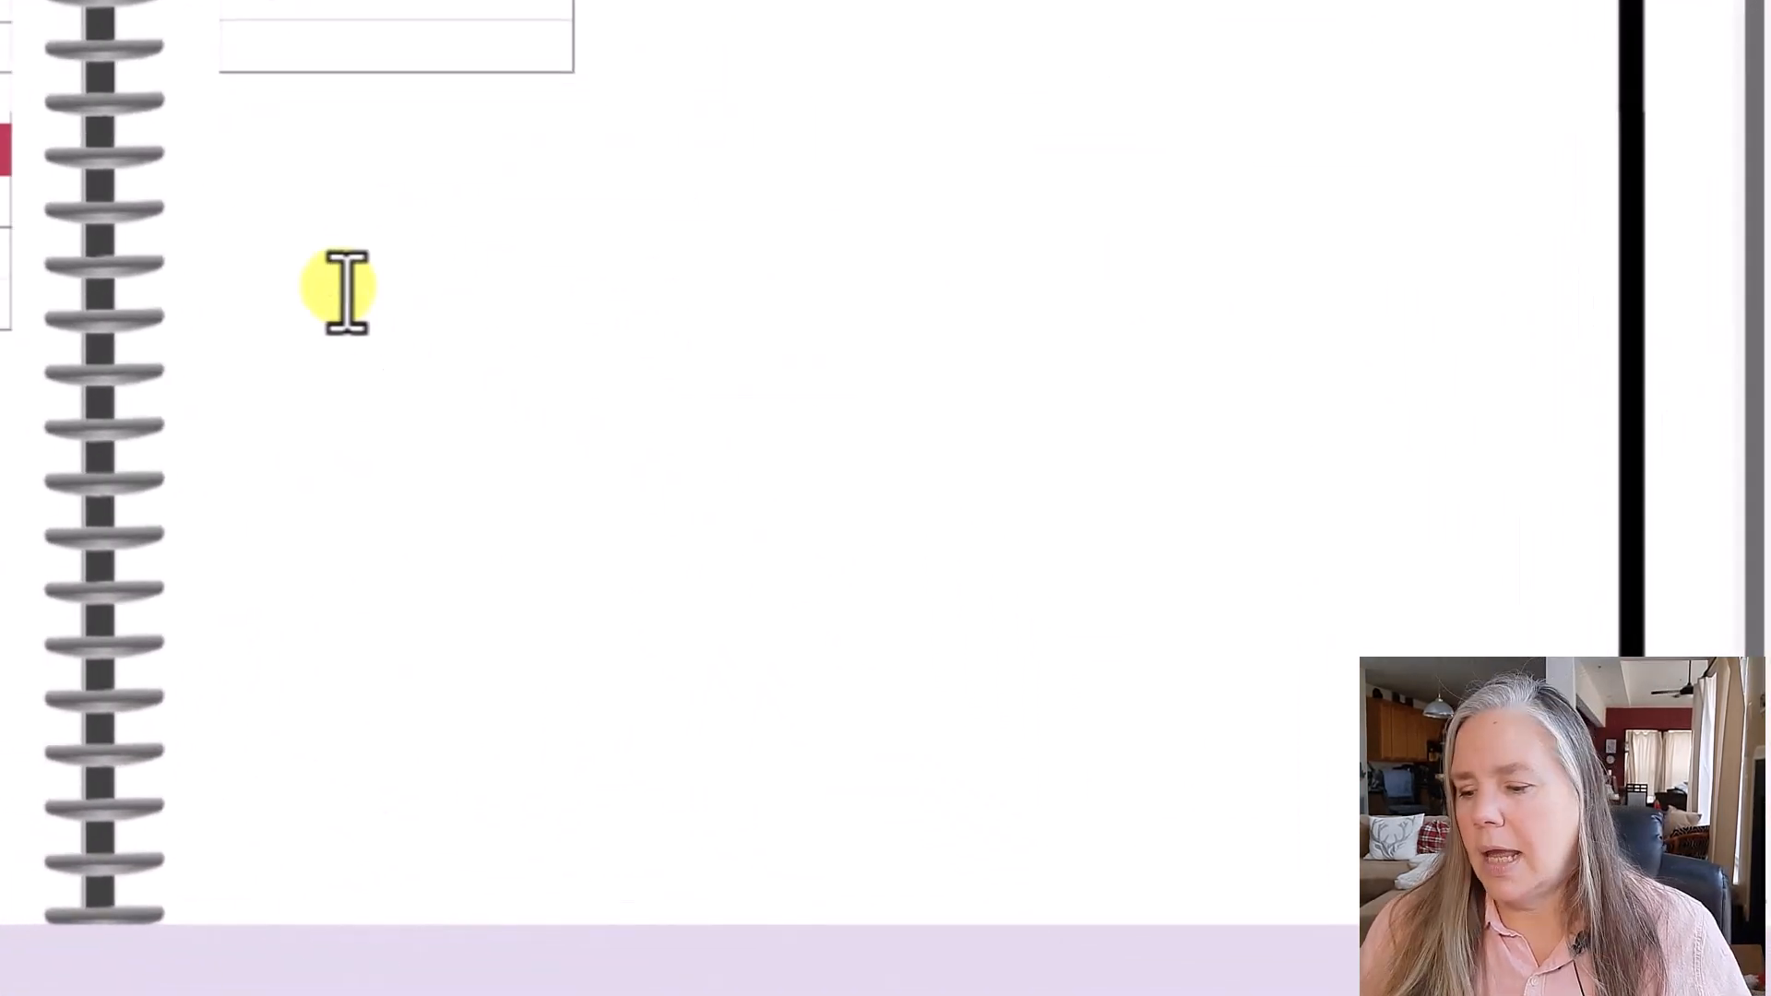
- Start a note headed 'Weekly tasks m t w t f s s' listing Tend plants and Water plants
left_click(347, 289)
type("Weekl")
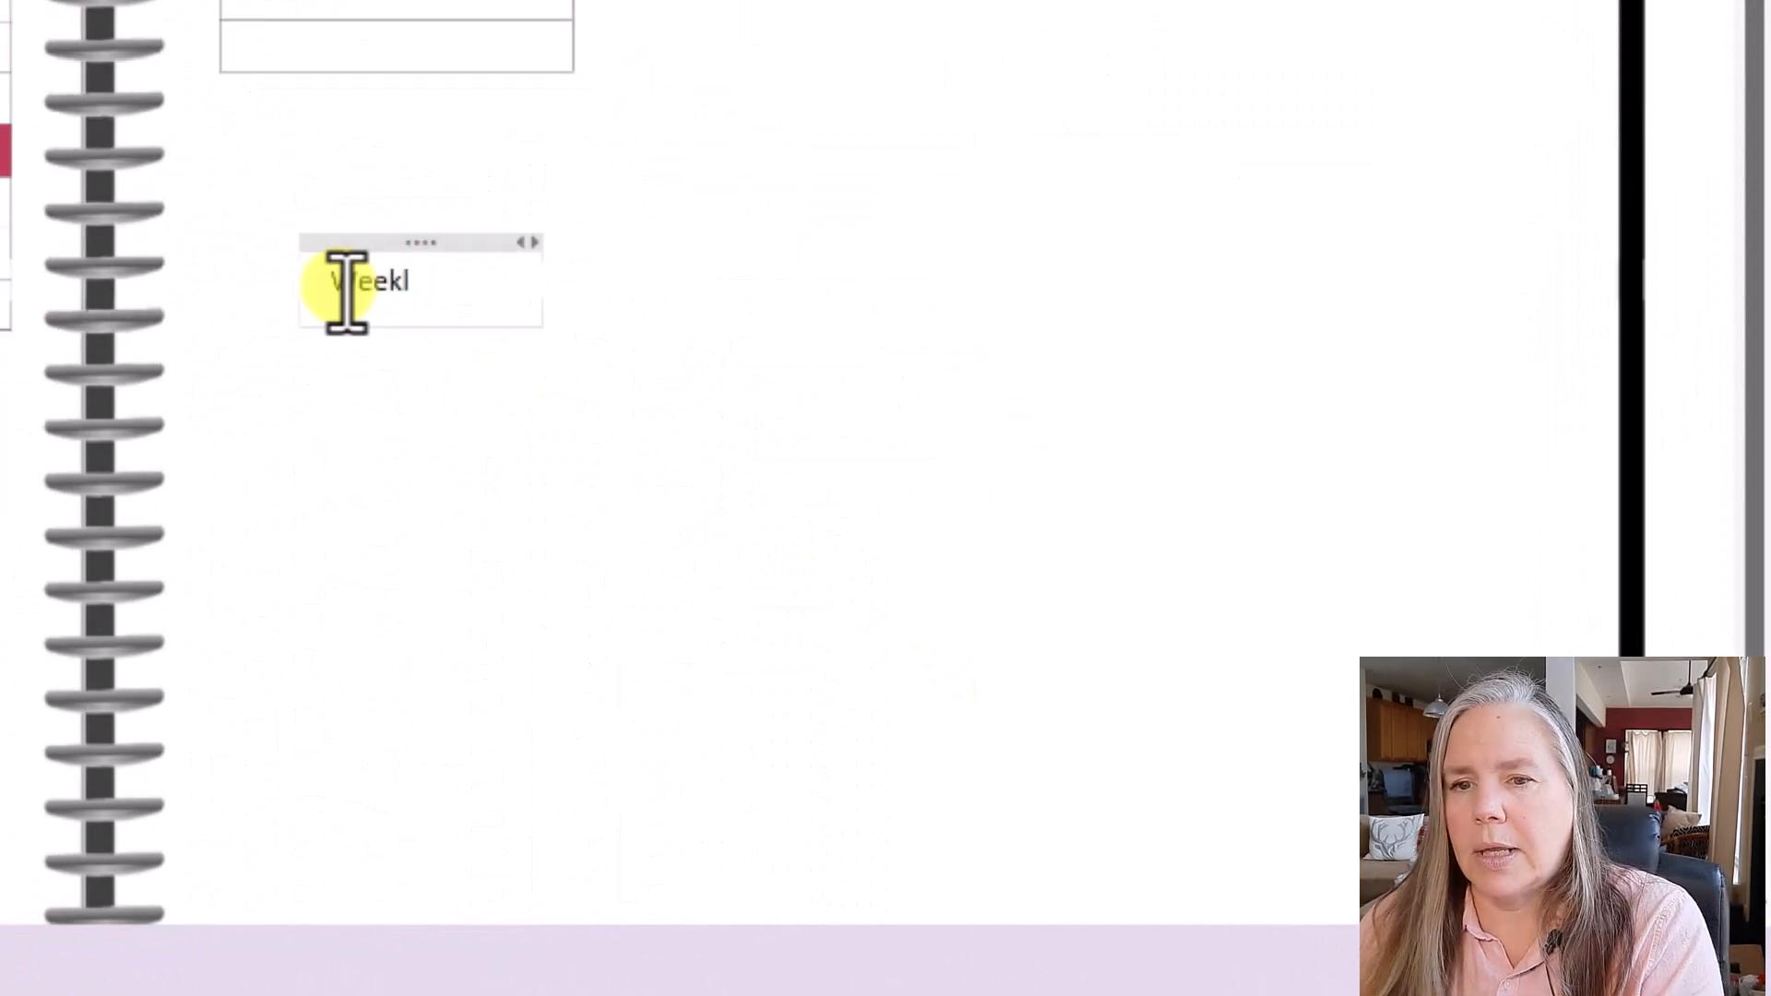
type("y tas")
key("BackSpace")
type("as")
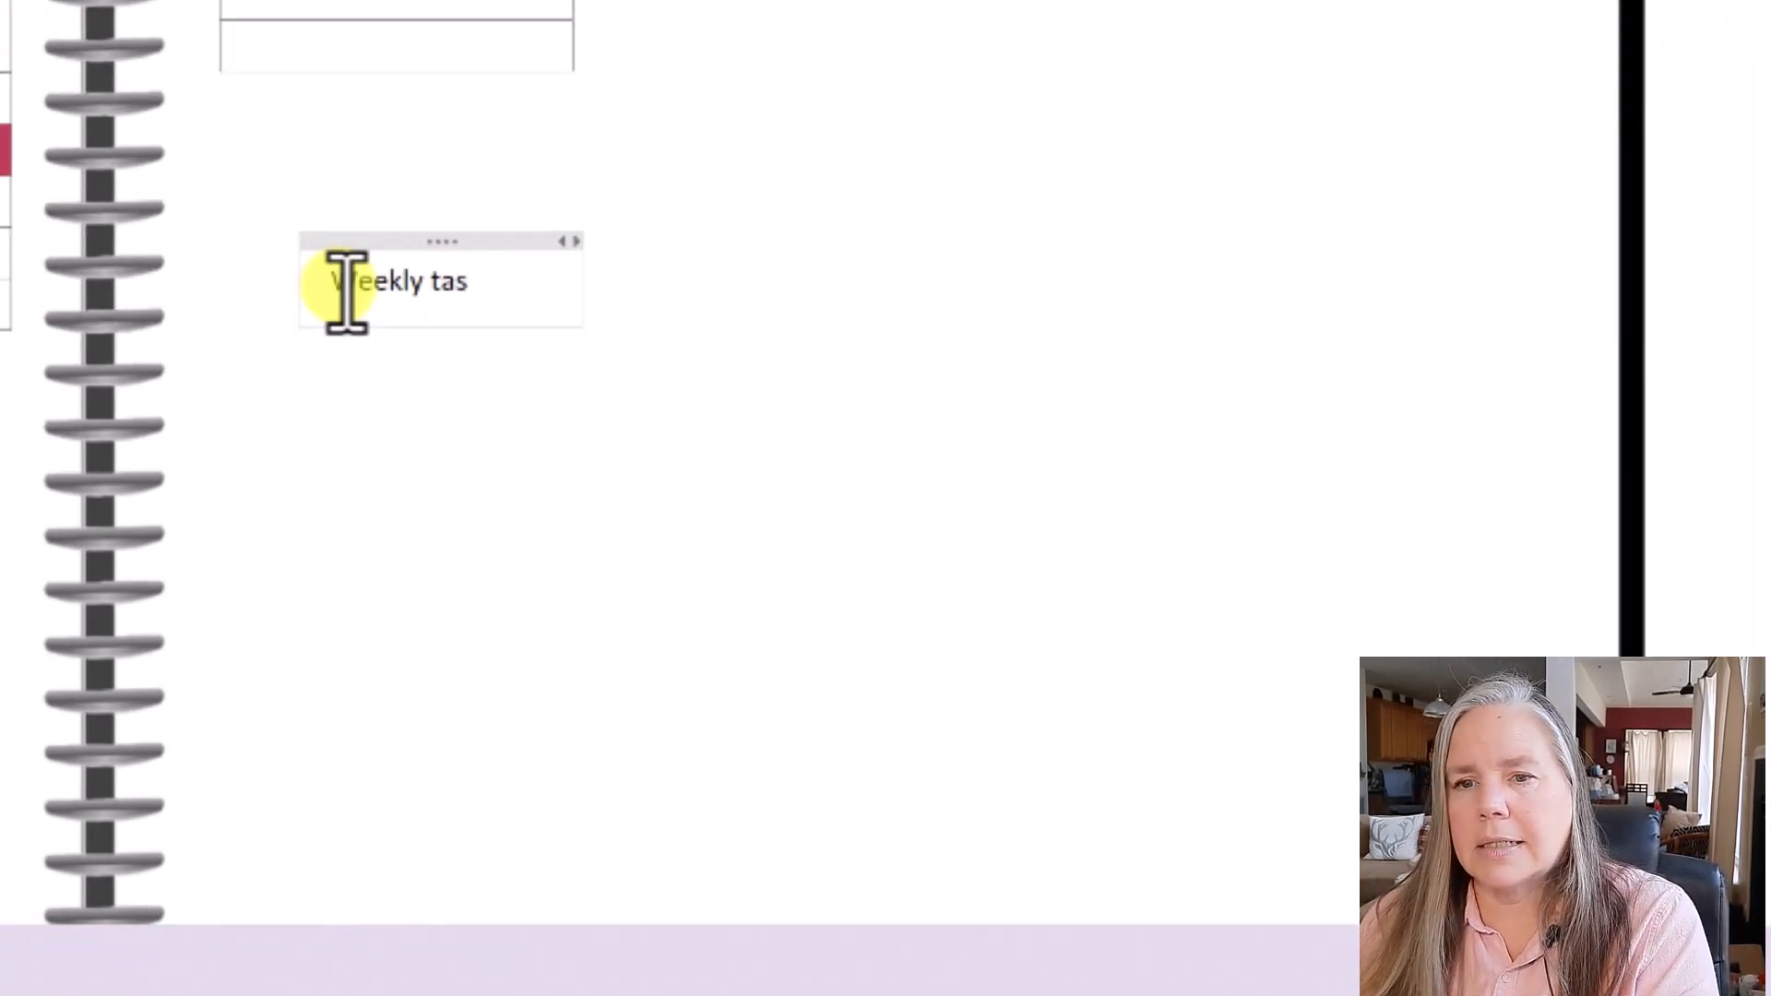
type("ks")
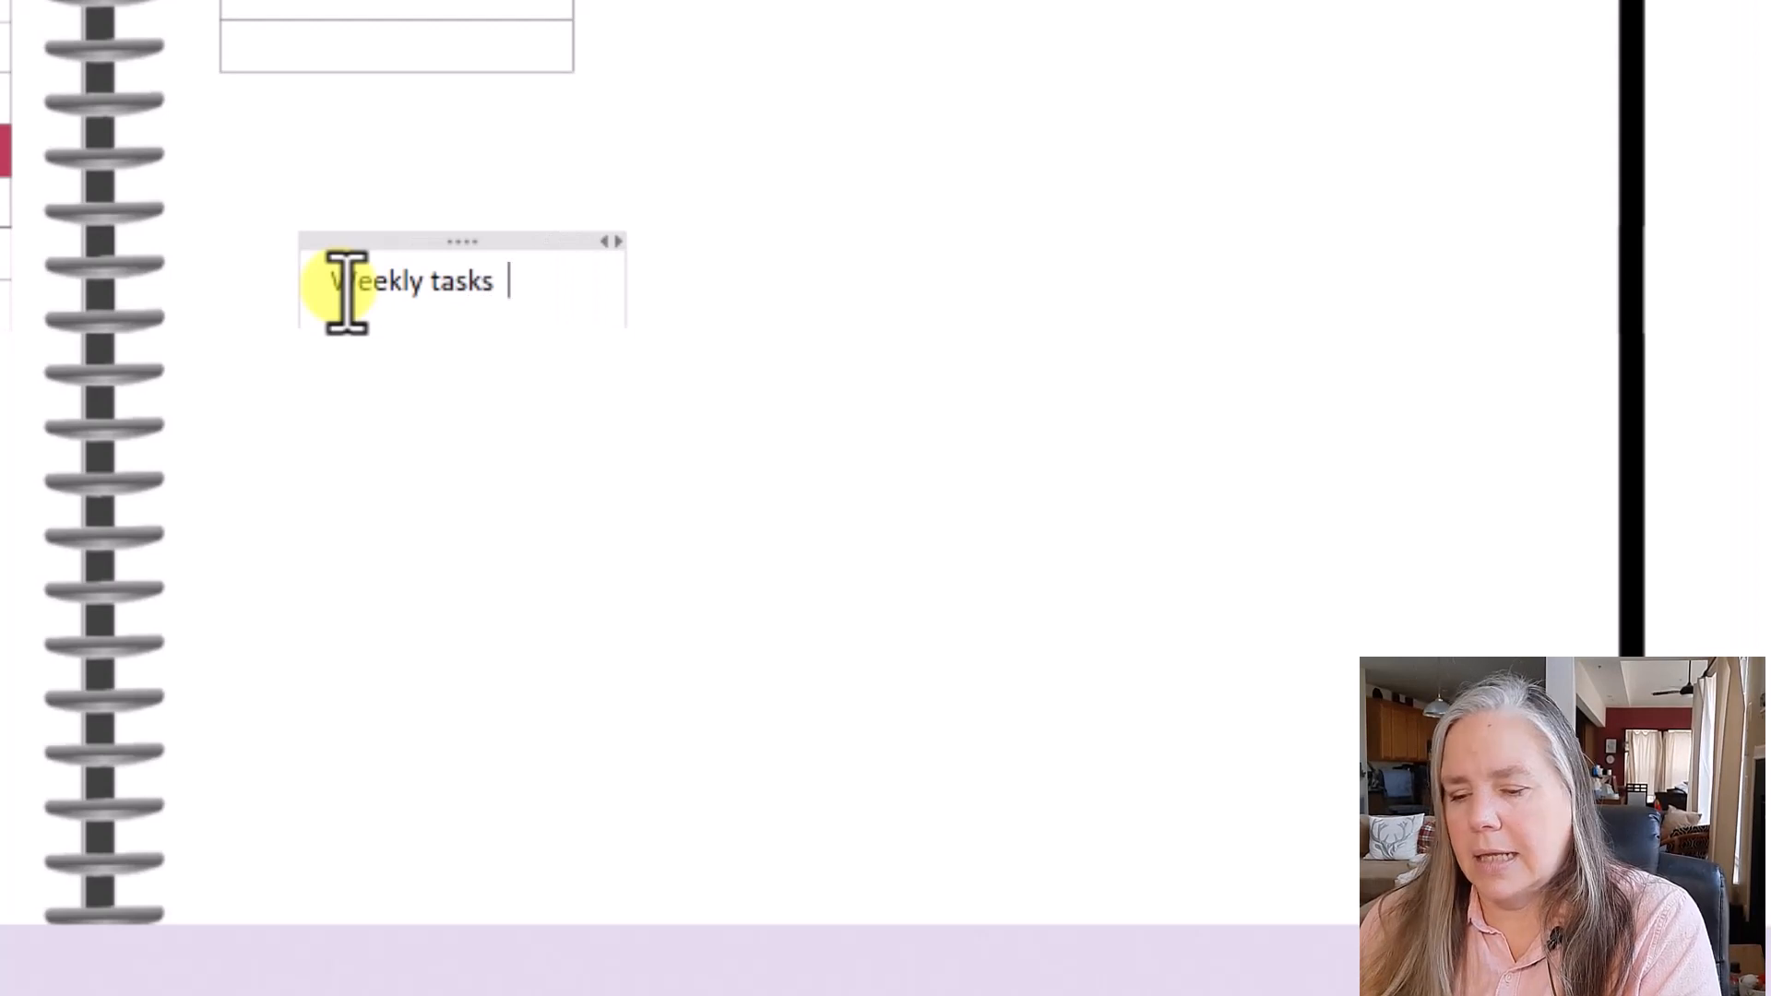
type(" m")
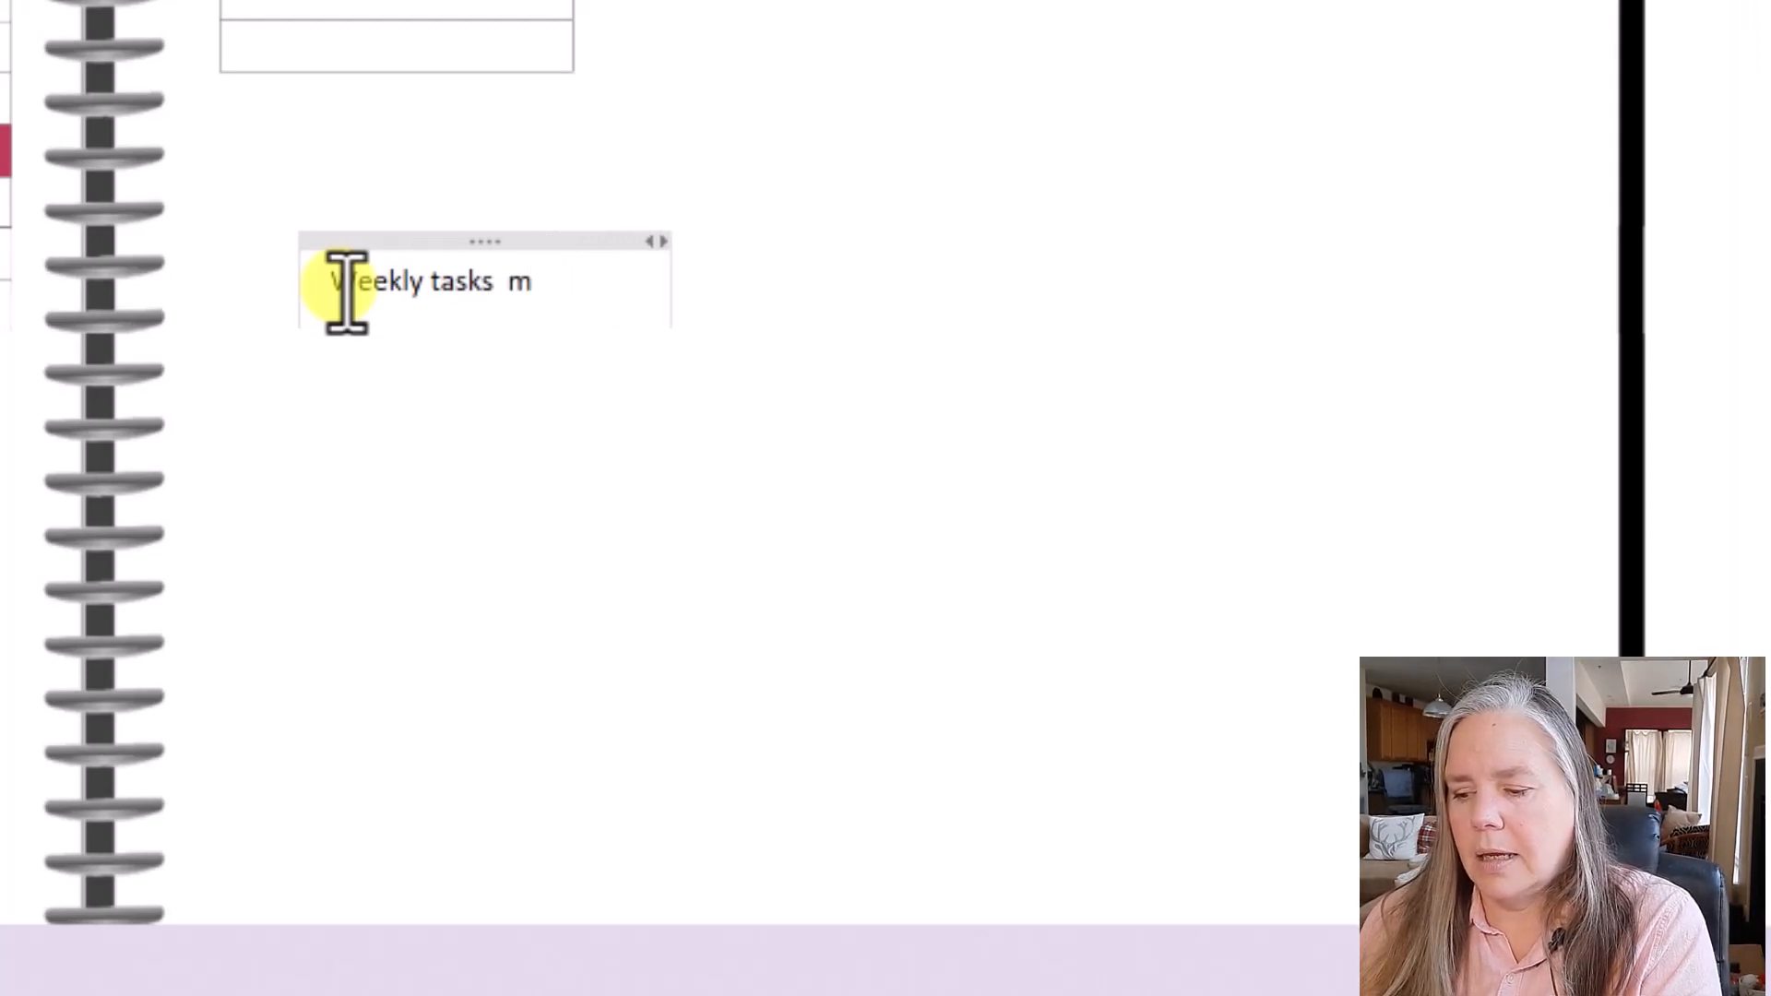
type(" t w")
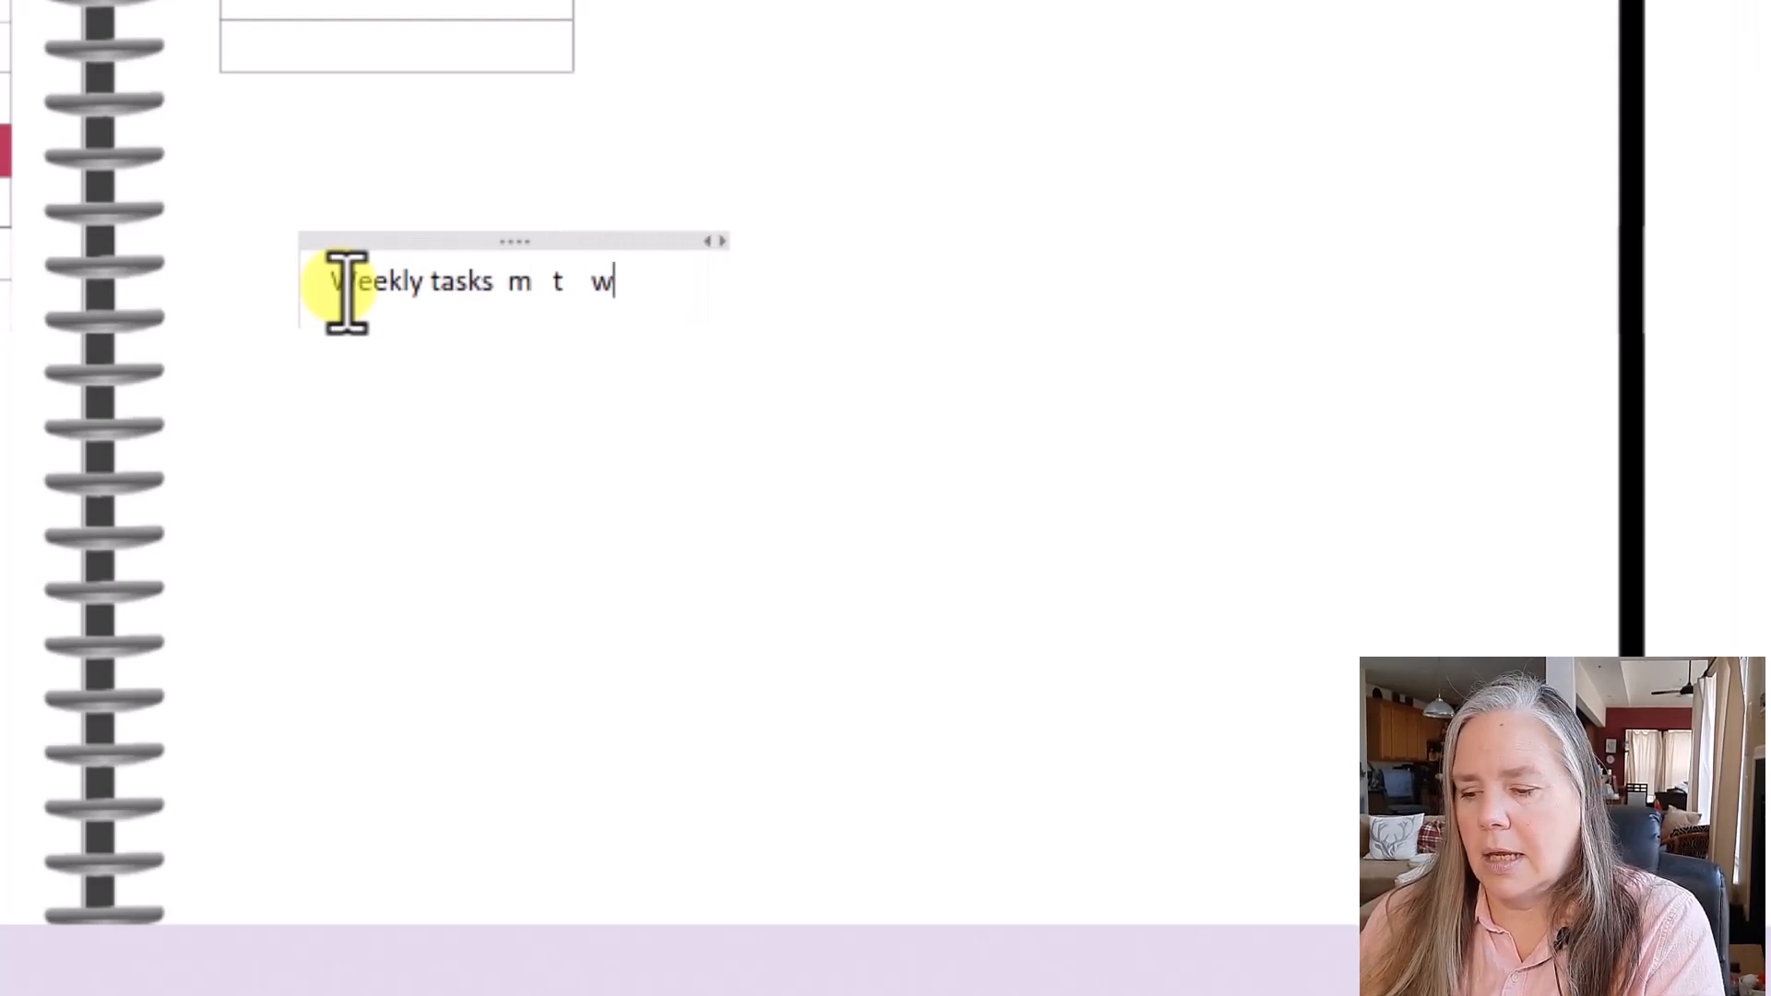
type(" t")
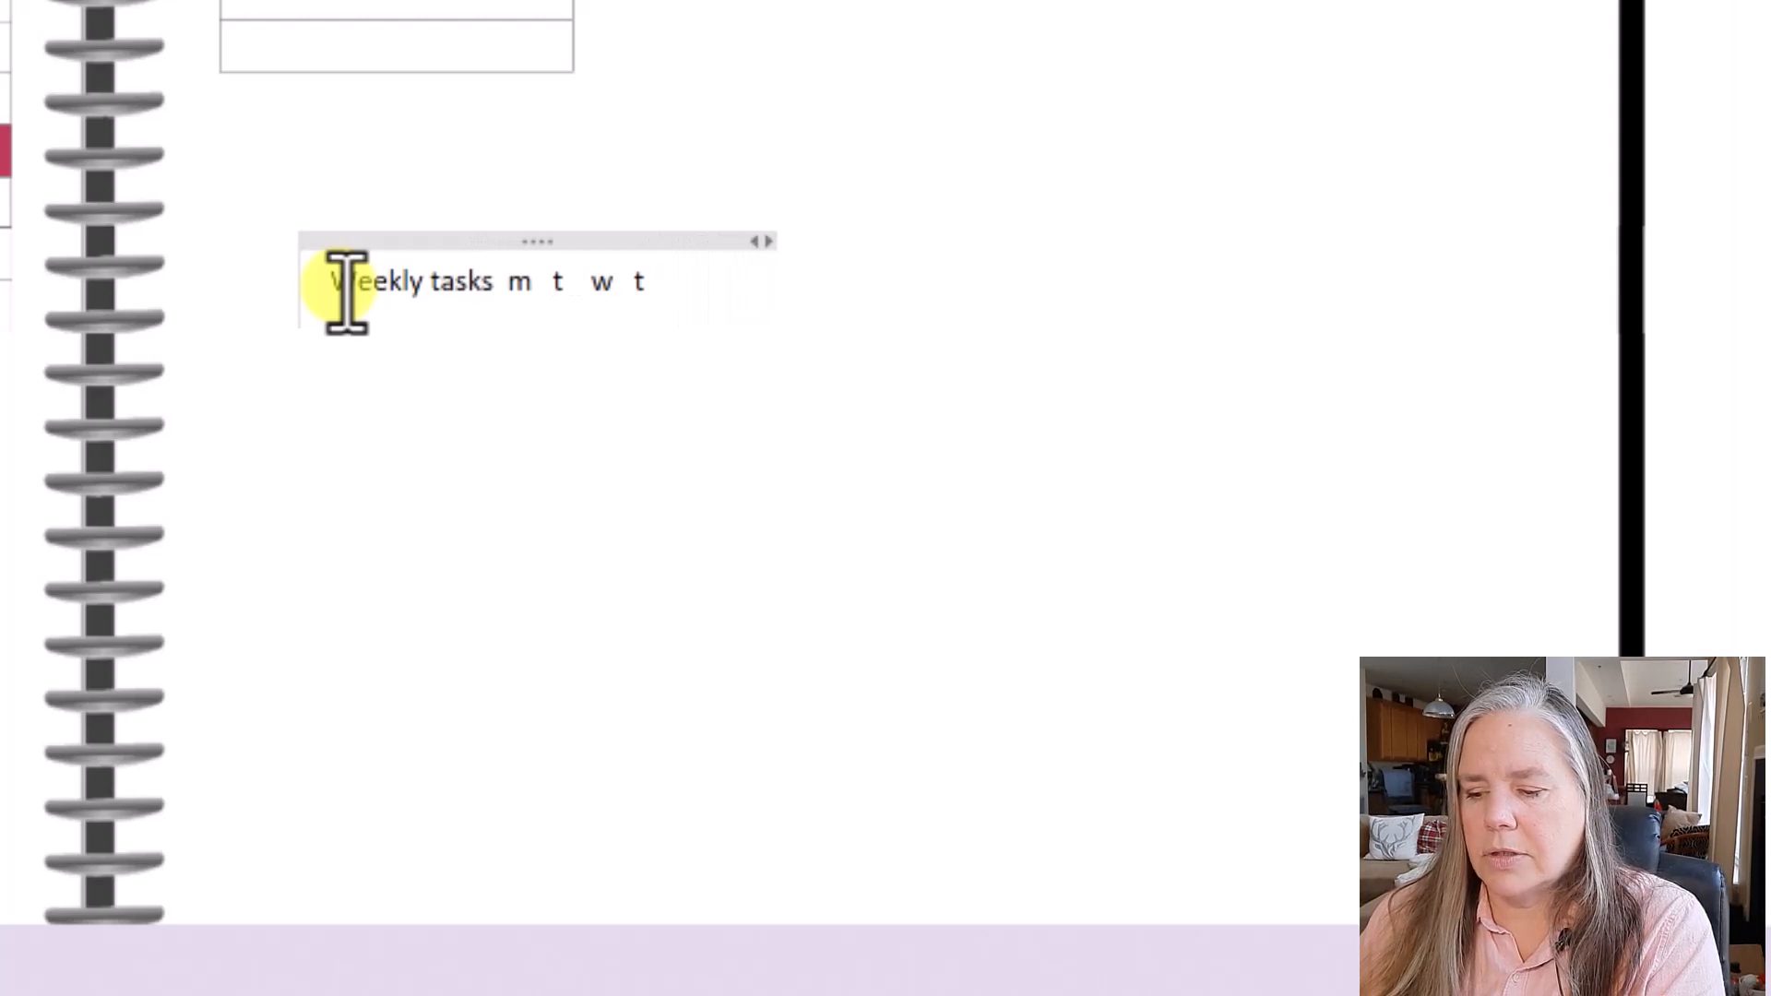
type(" f t")
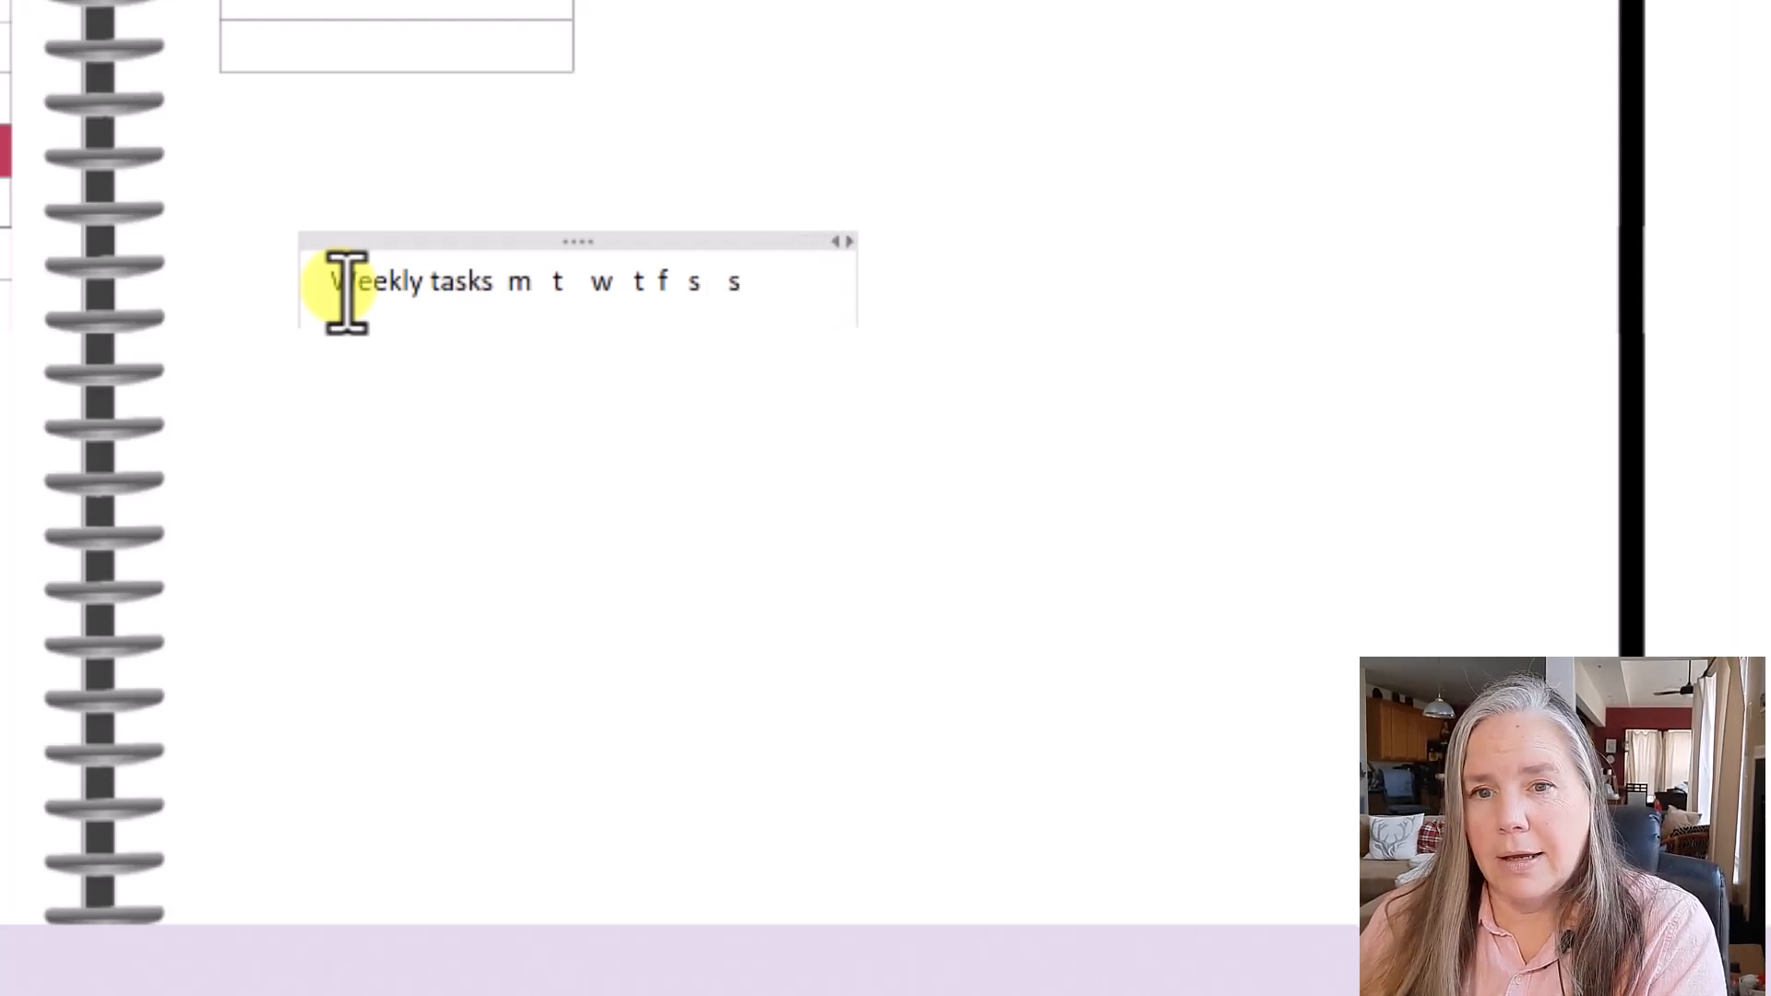
key("Return")
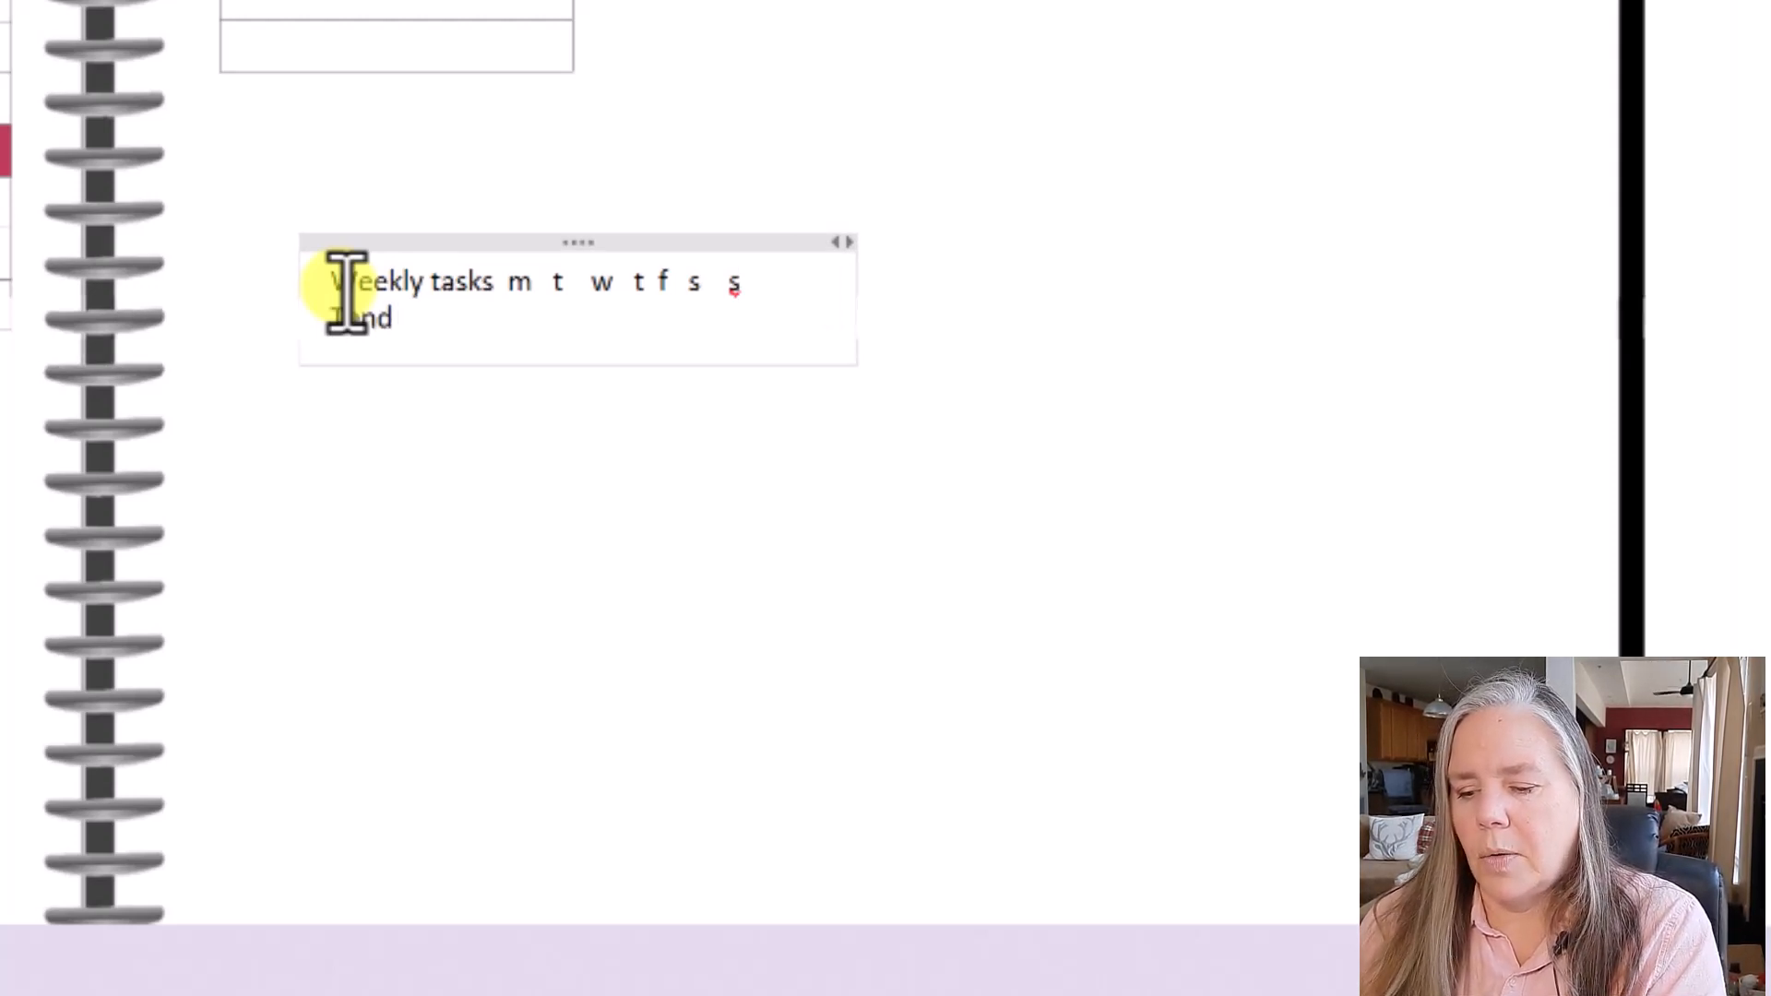
key("Return")
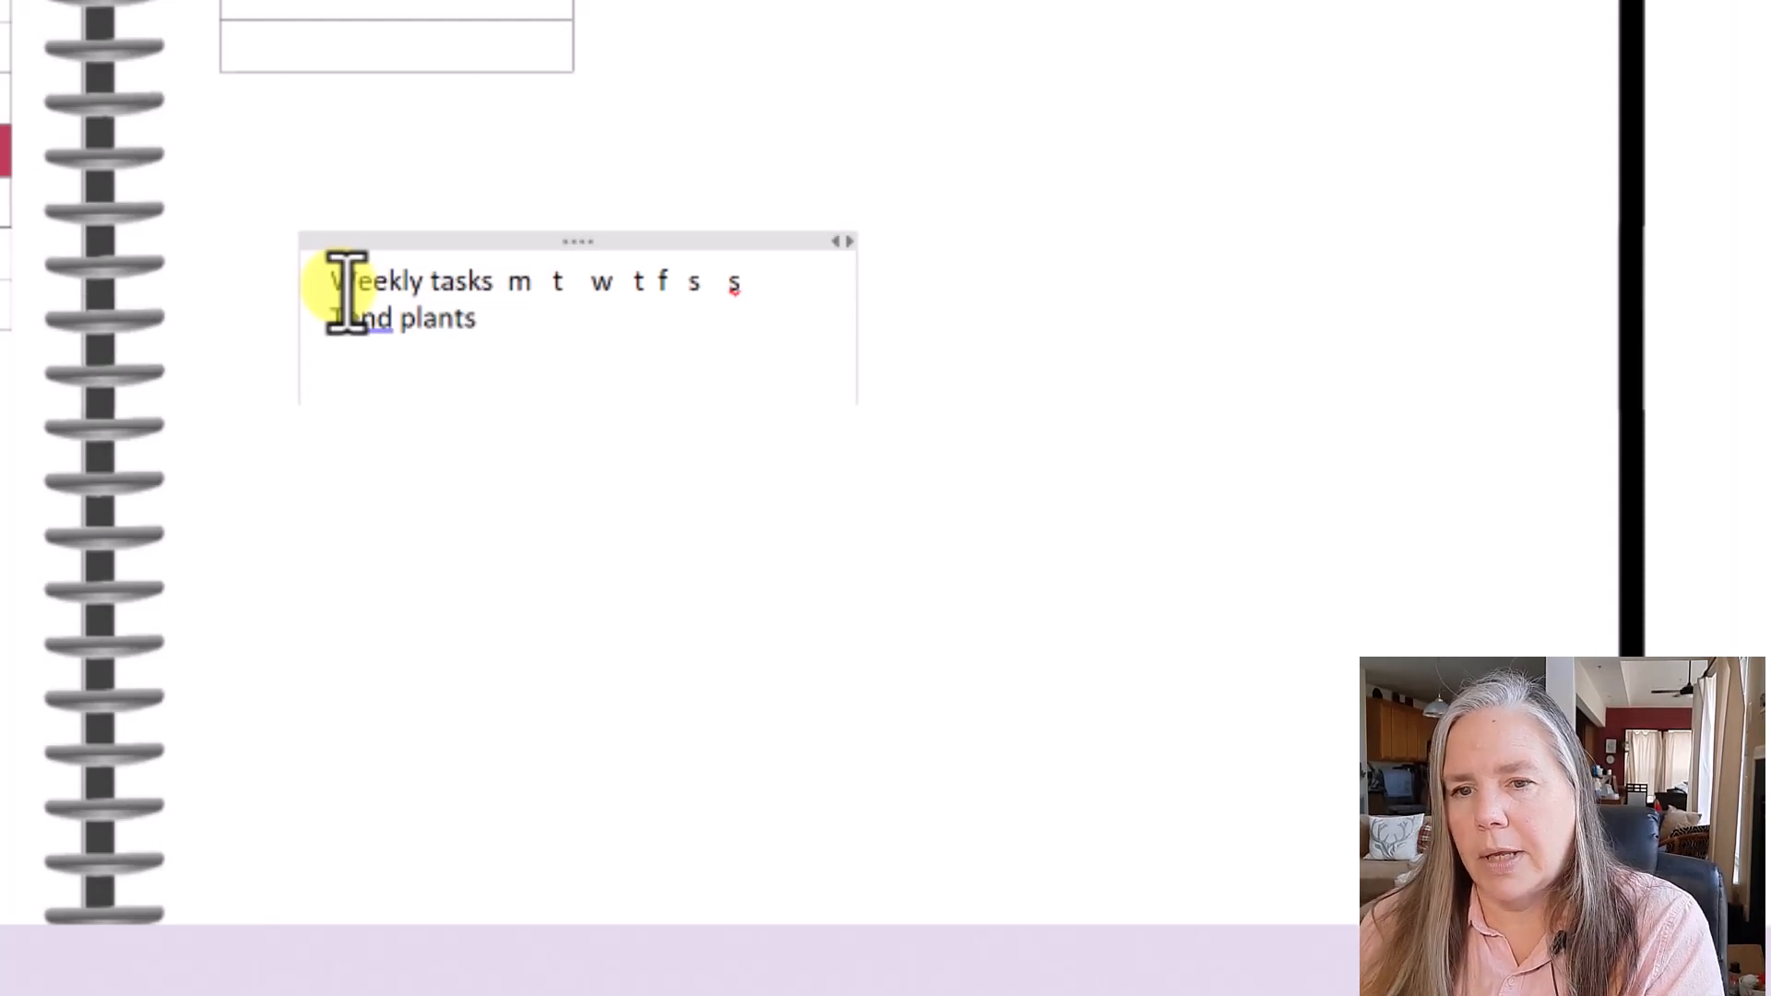
type("Water pla")
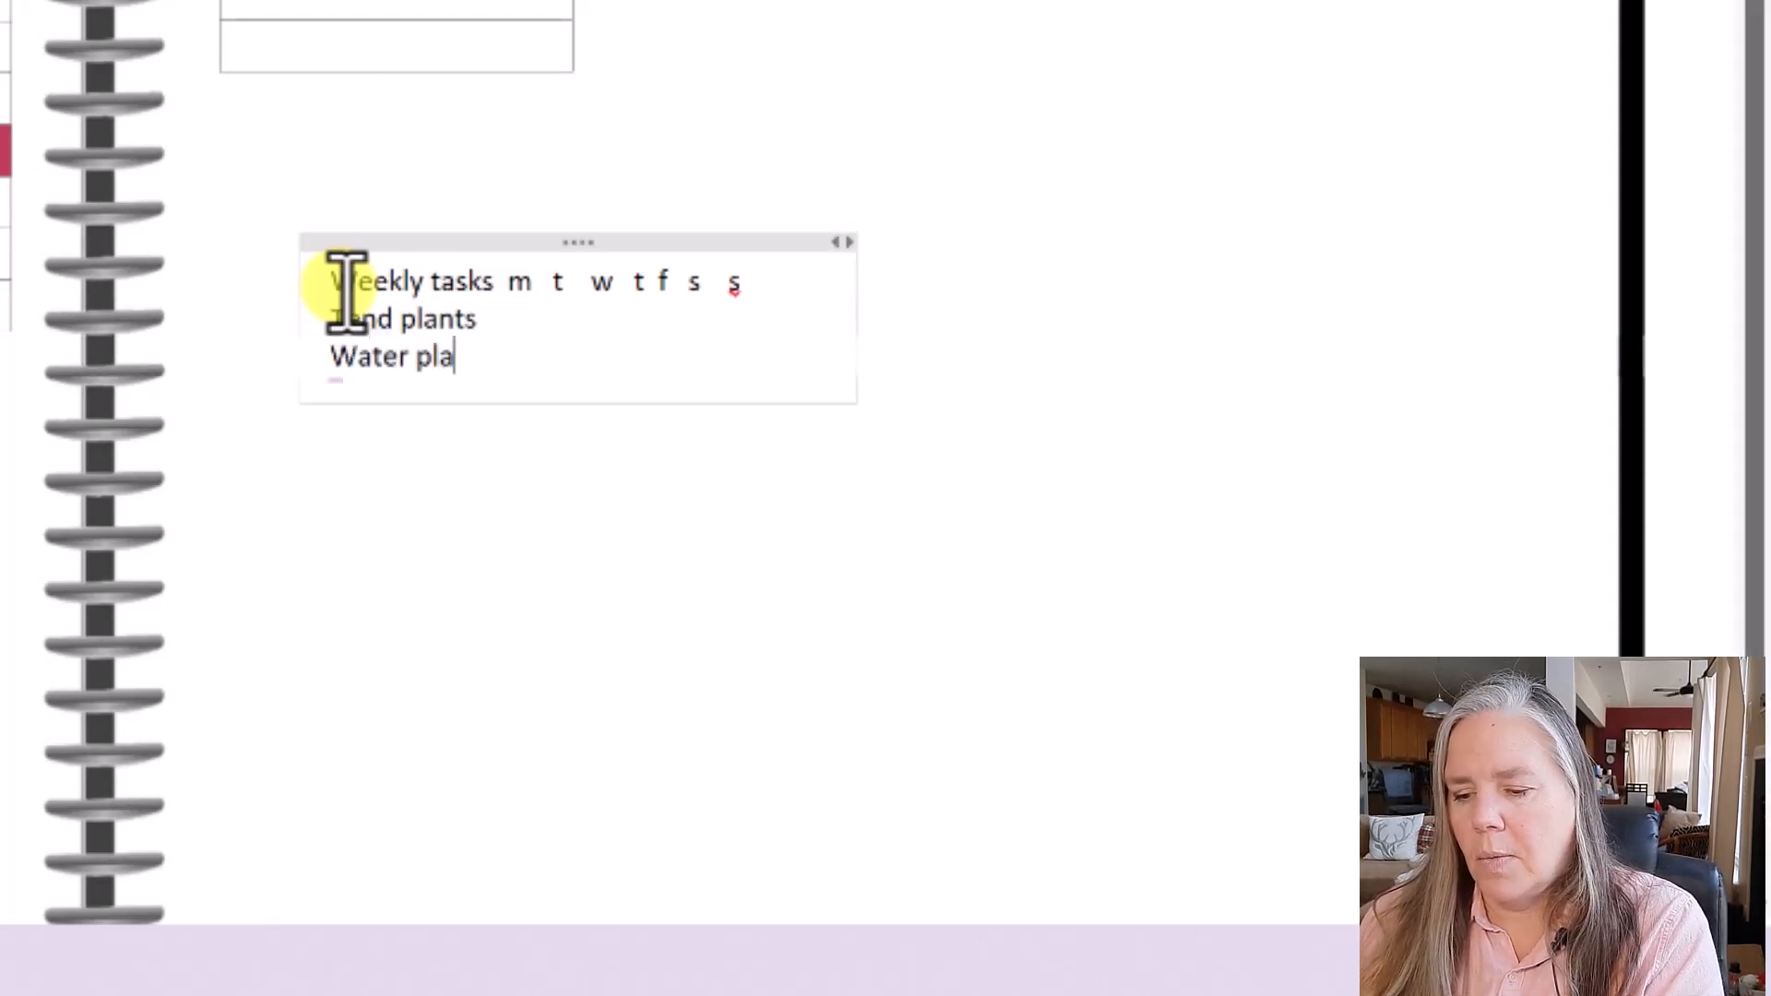
type("nts")
key("Return")
- Add Wood floors, Pick up mail, Trash run, Grocery run and Dust/ vac lines
type("w")
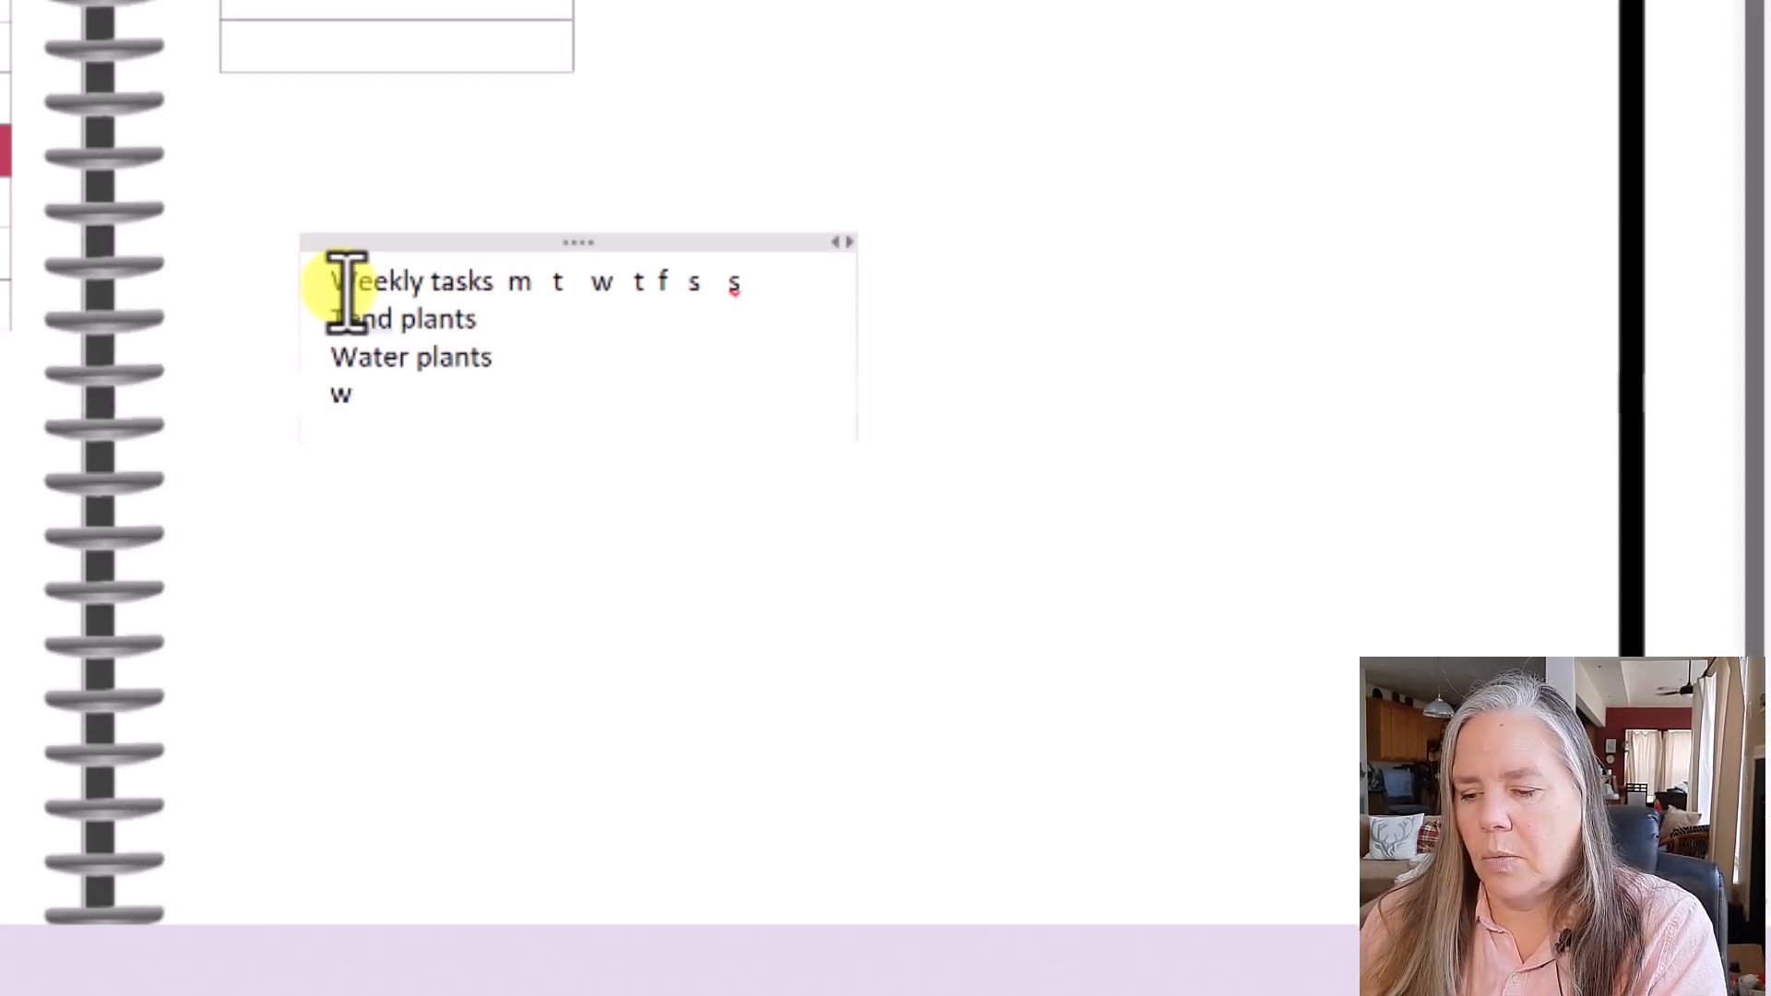
type("eod floor")
key("Return")
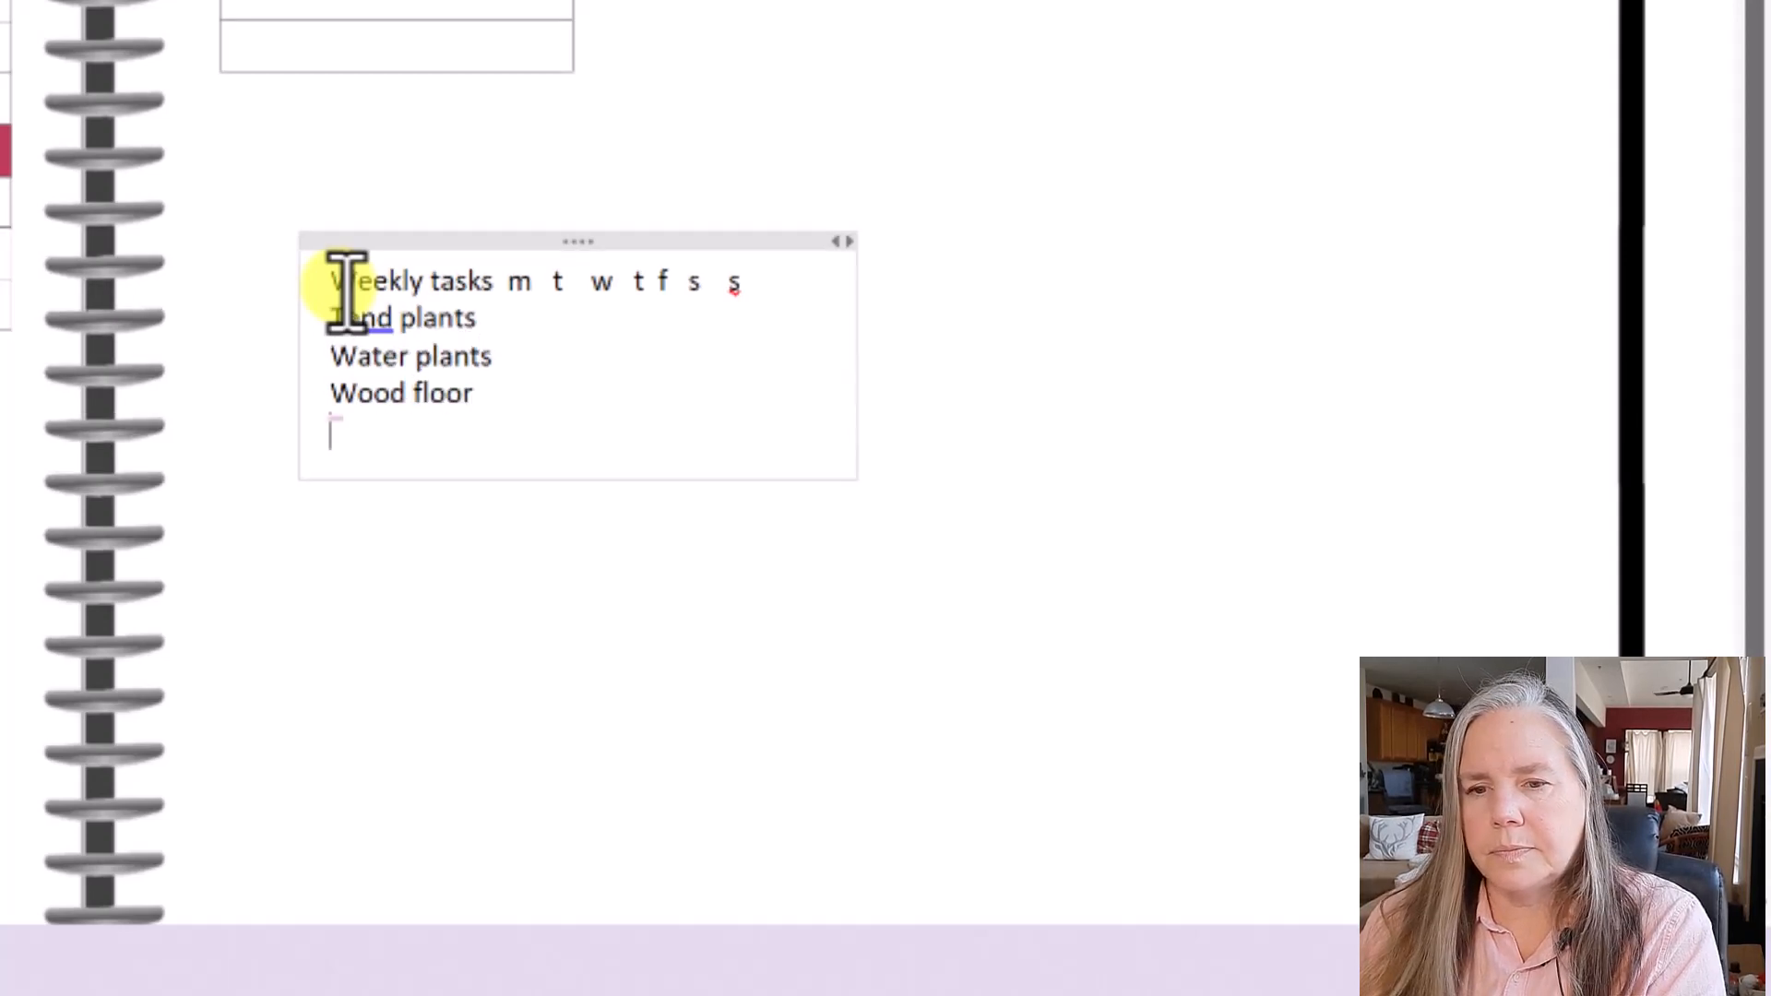
key("BackSpace")
key("BackSpace")
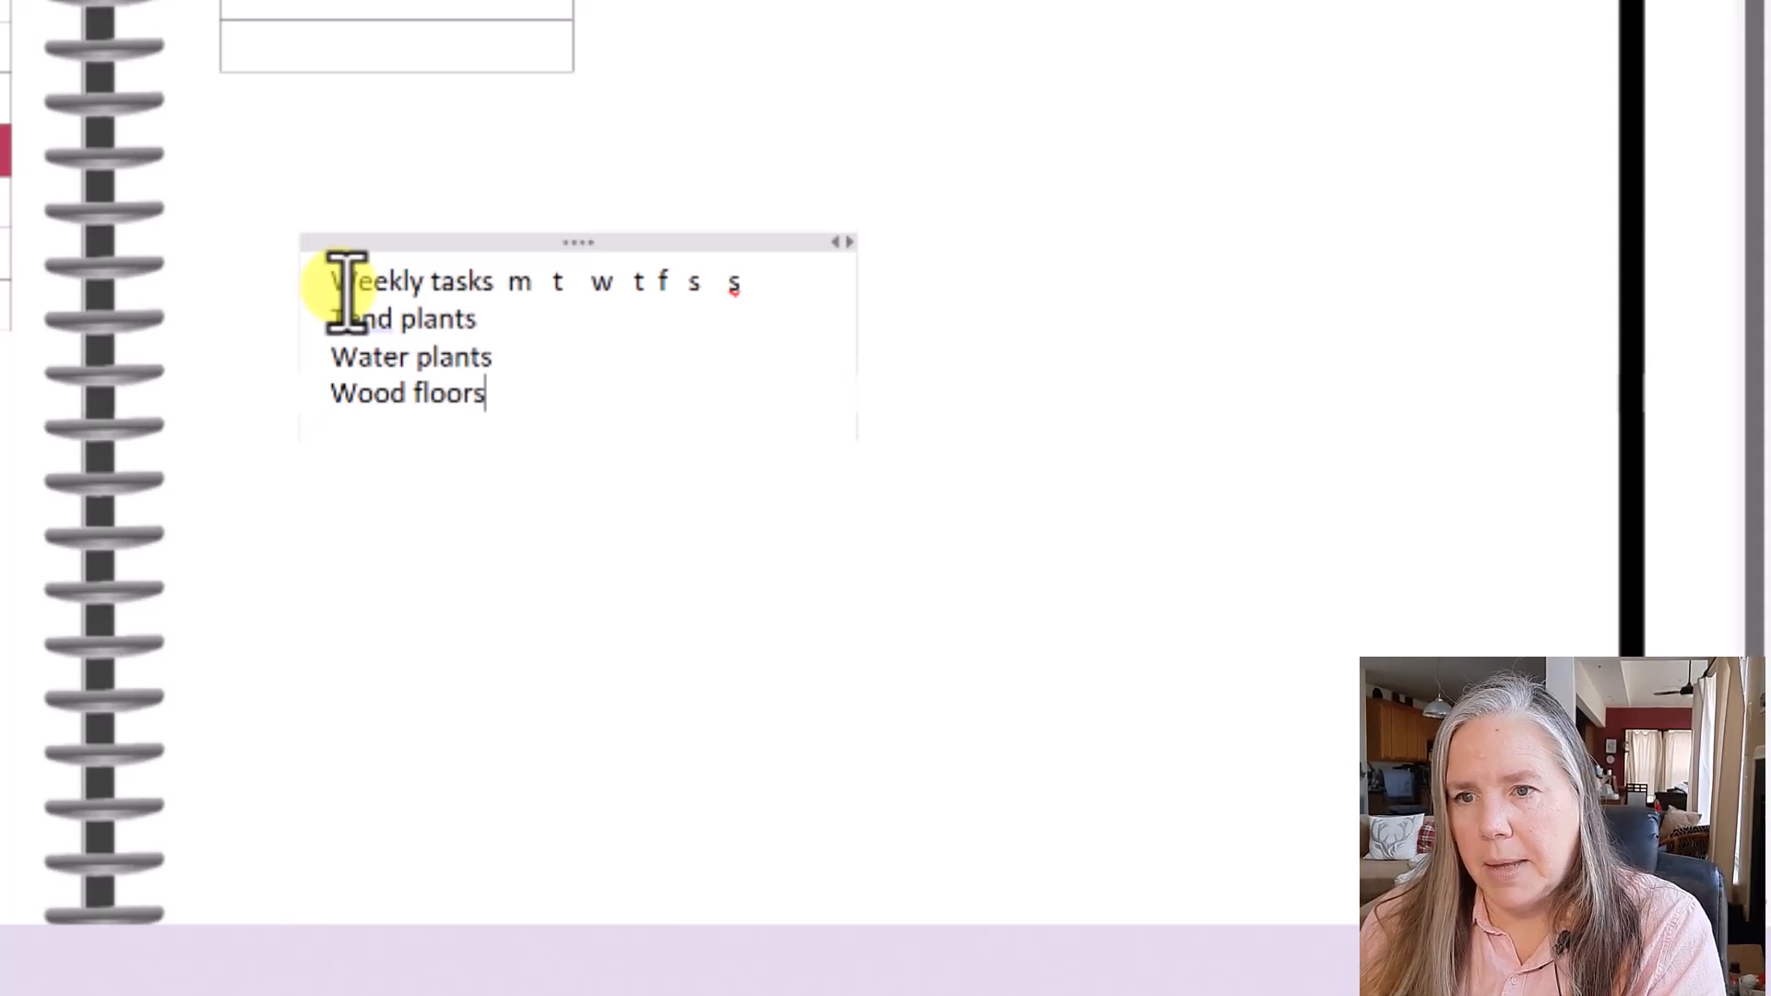
key("Return")
type("p")
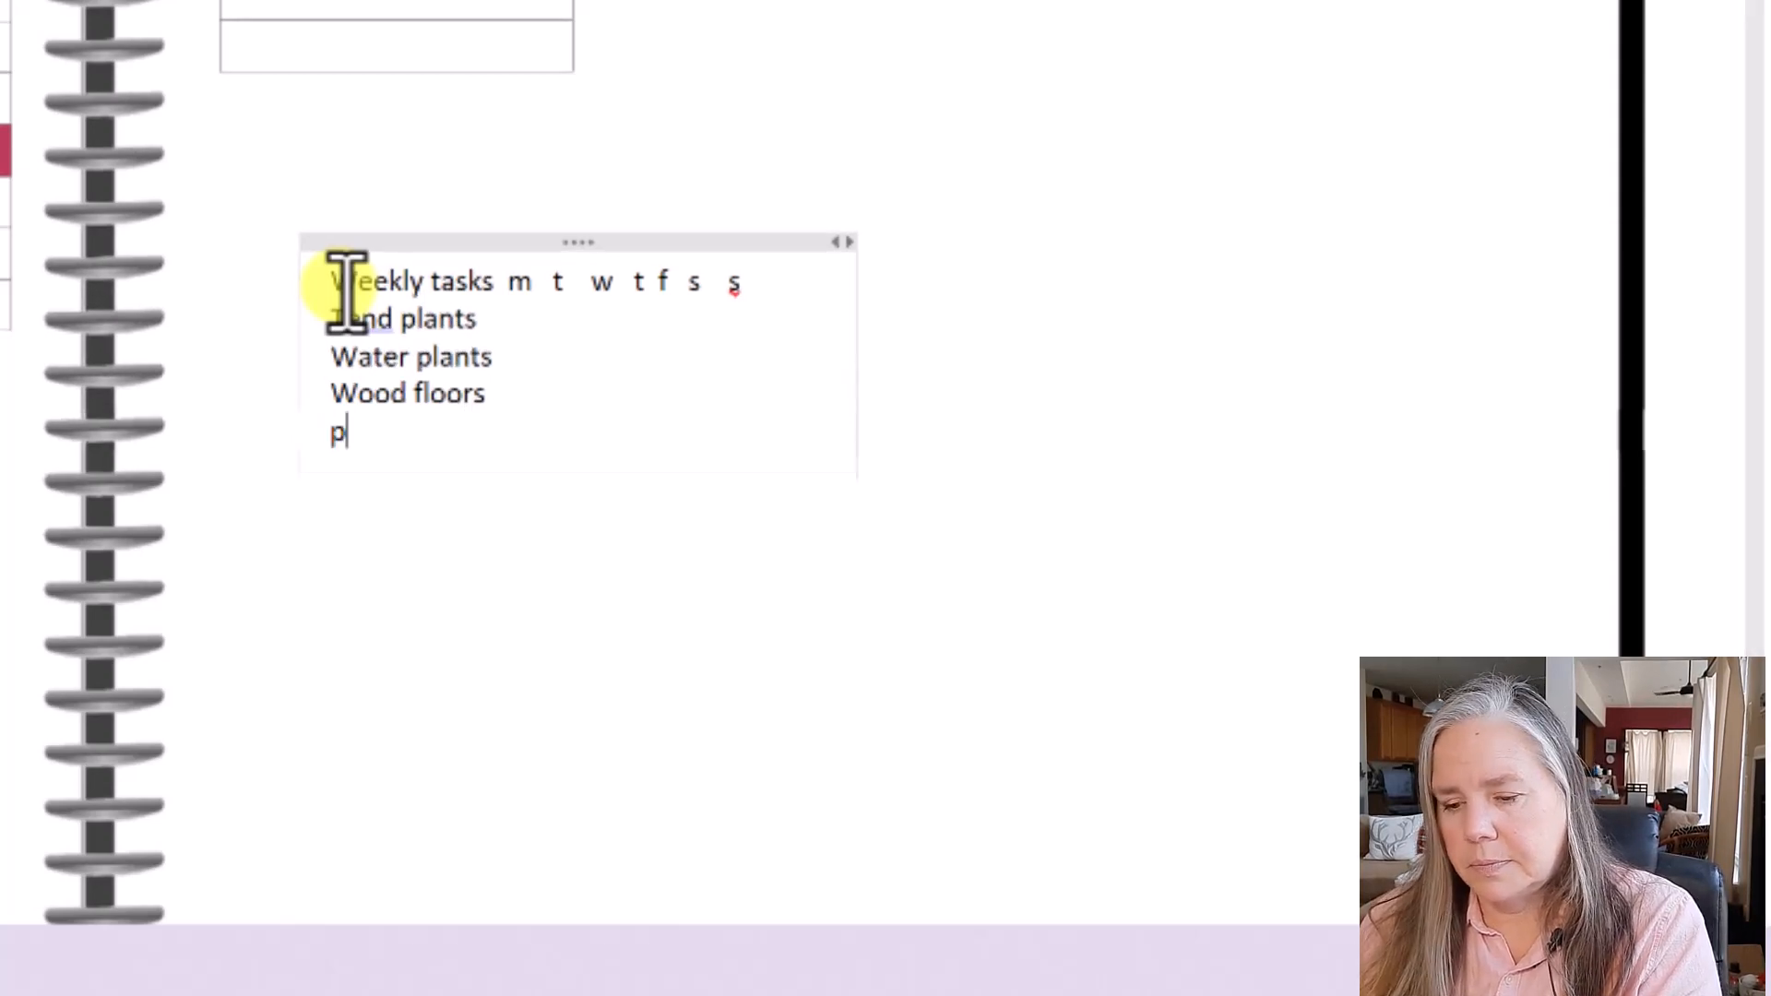
type("ick up mail")
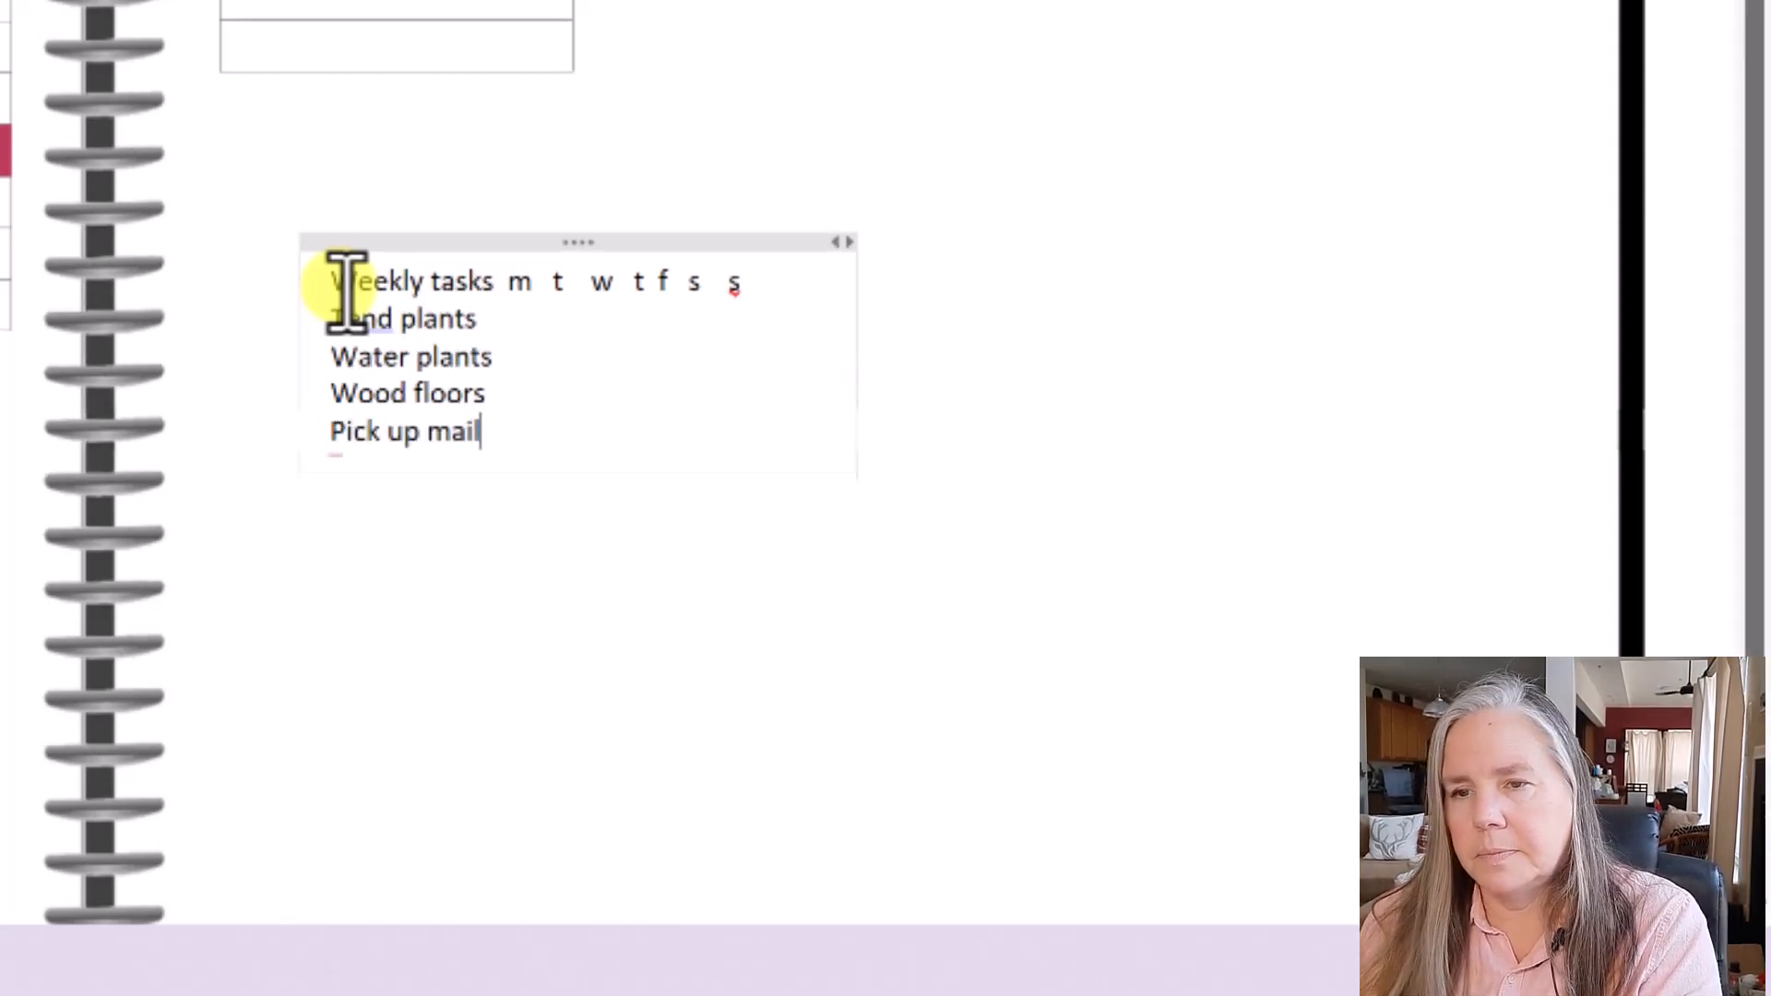
key("Return")
type("trash")
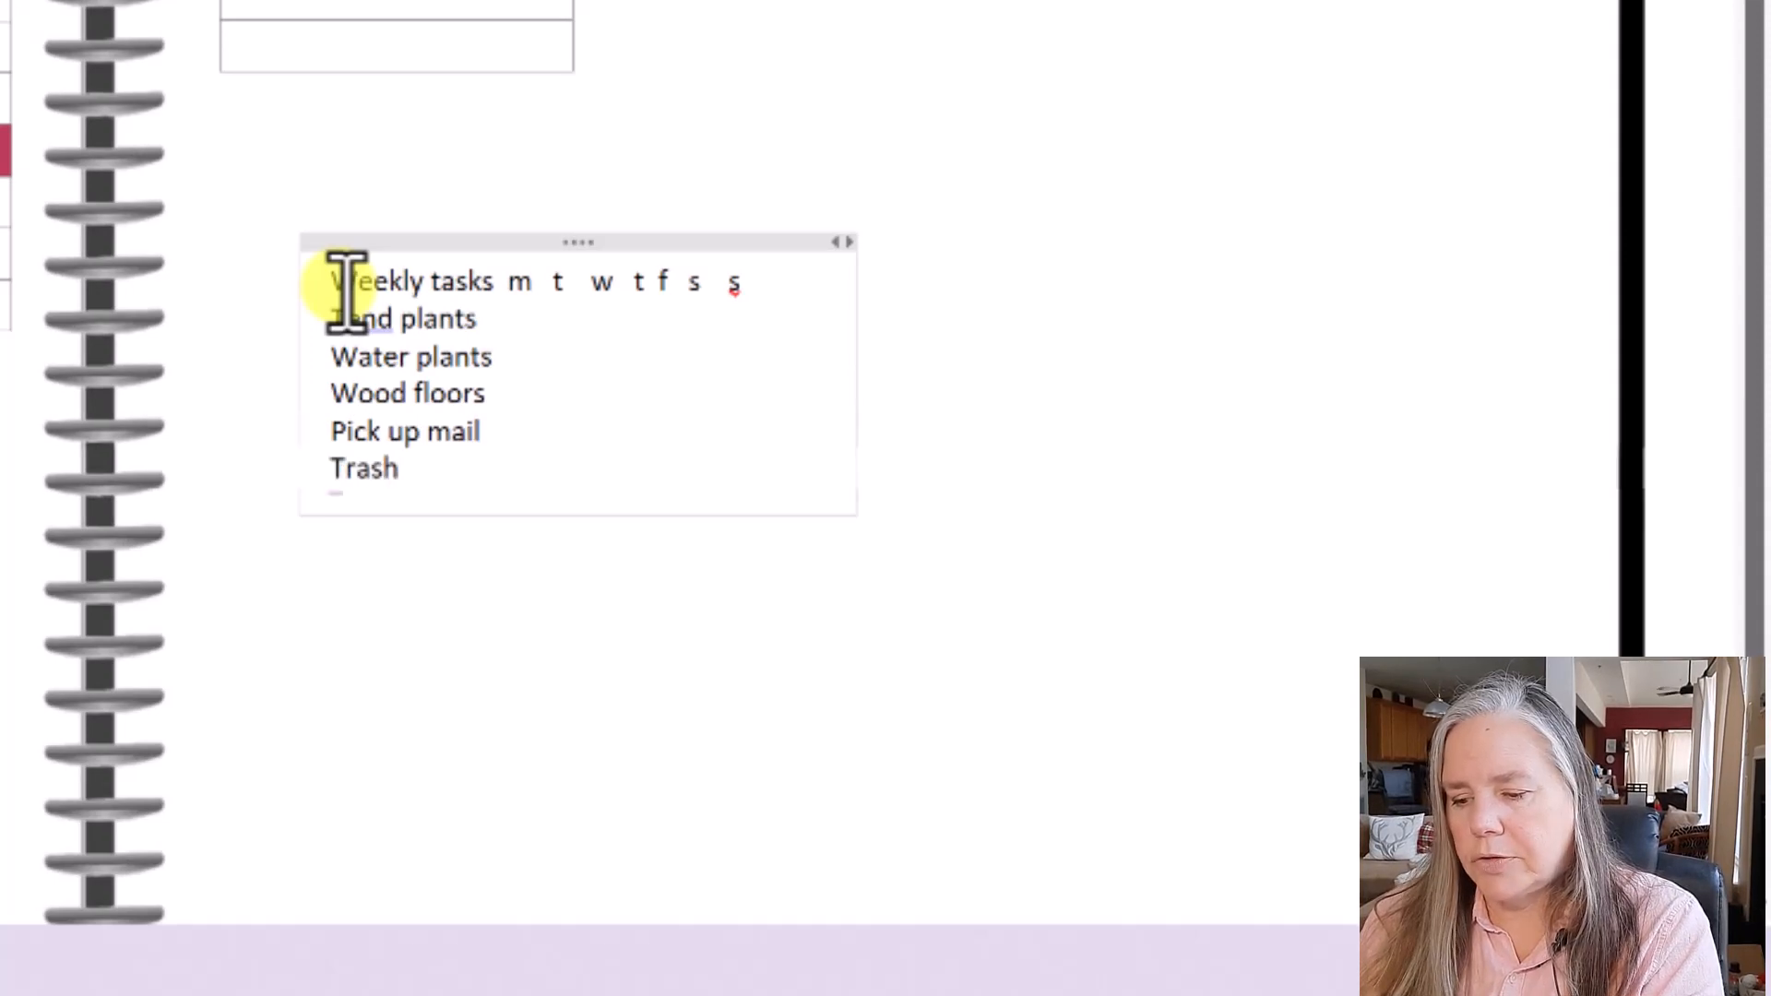
type(" run")
key("Return")
type("gro")
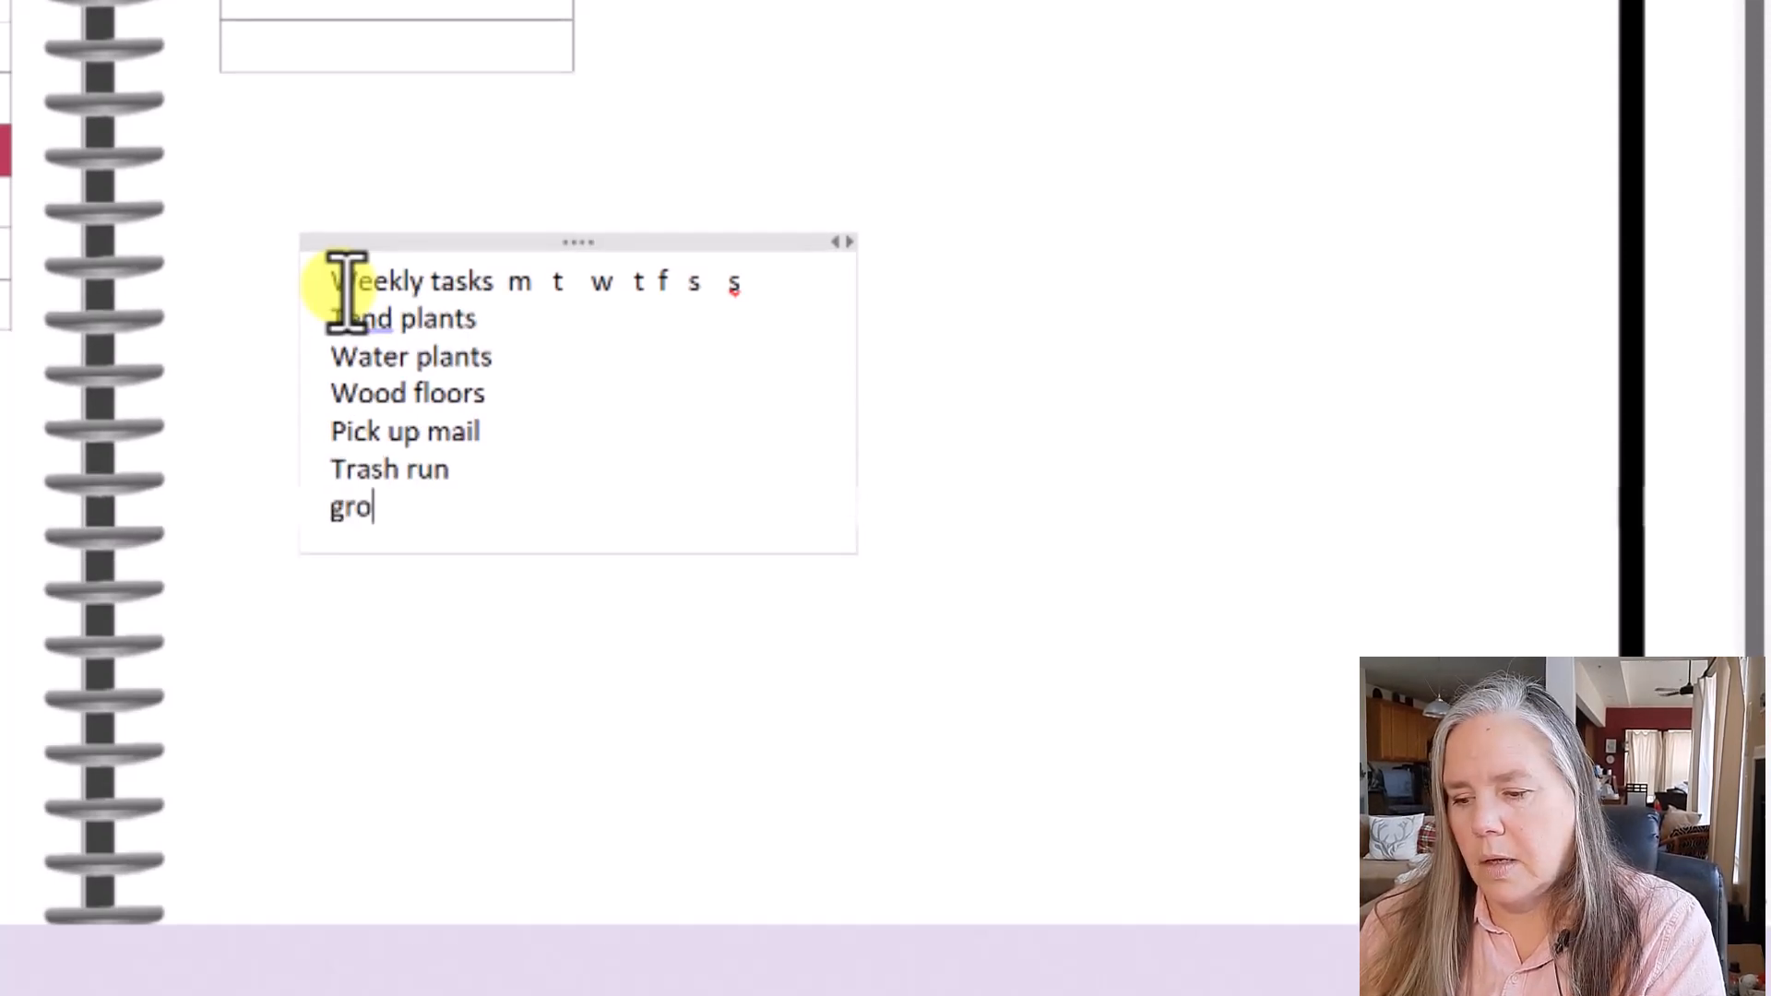
type("cery r")
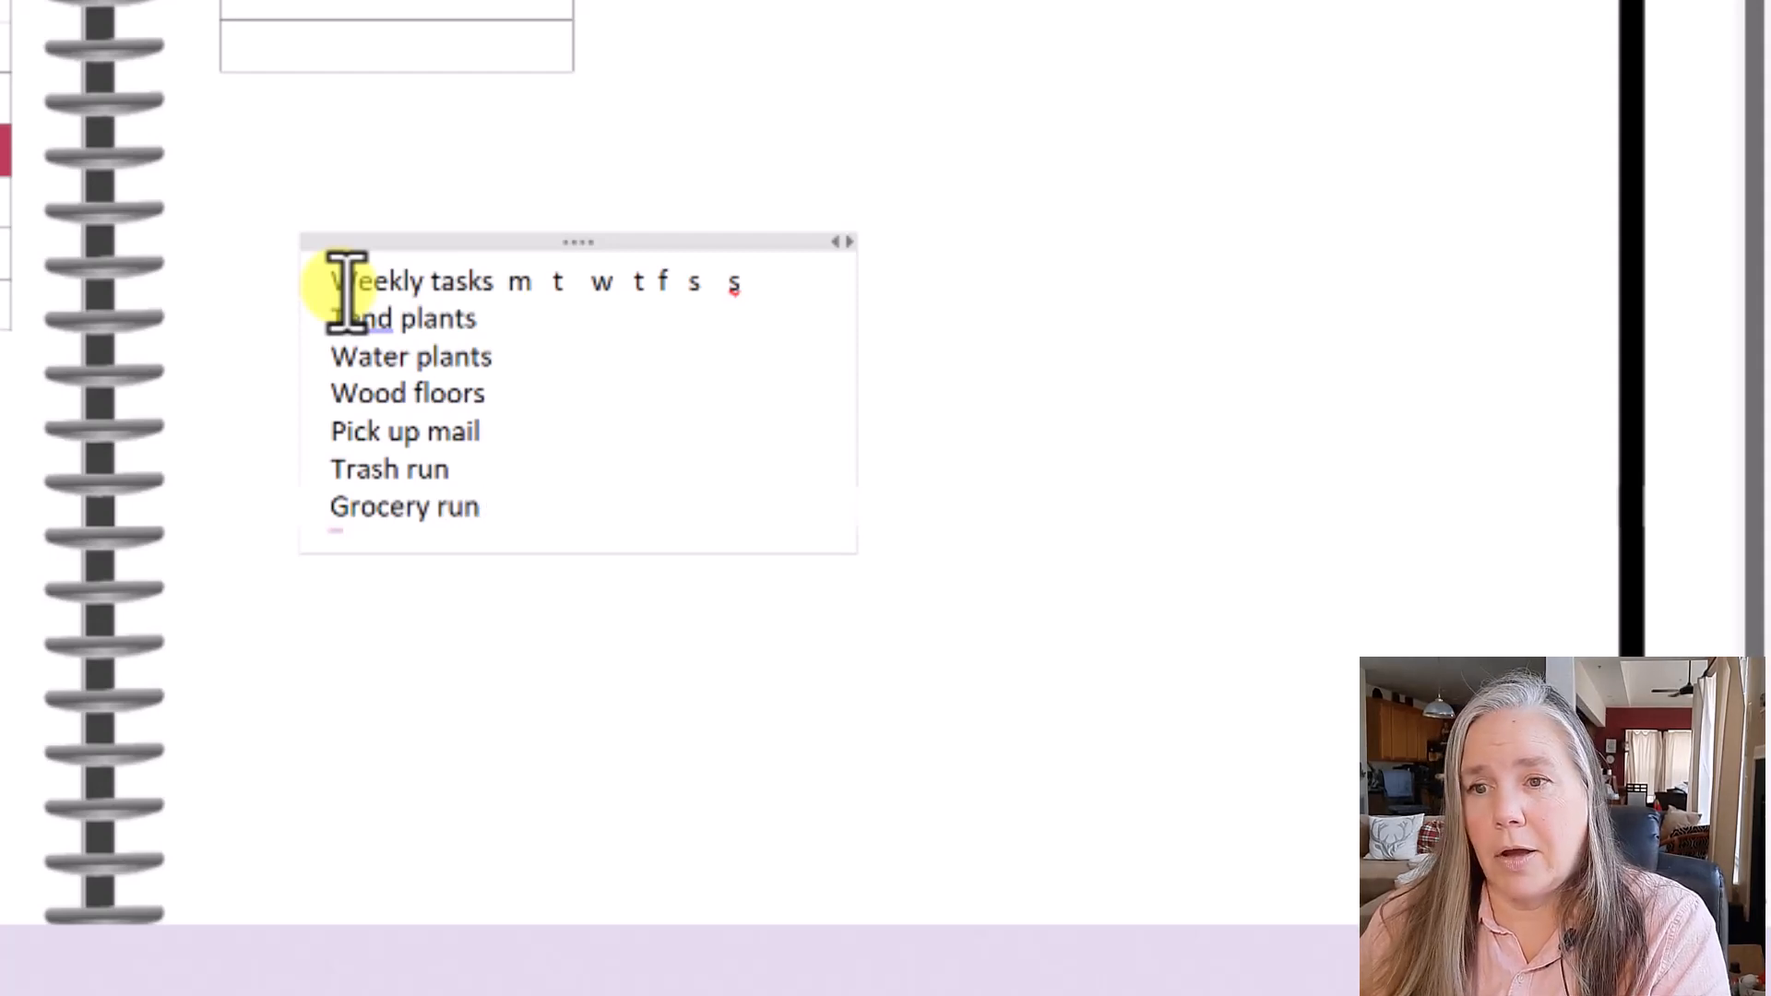
type("un")
key("Return")
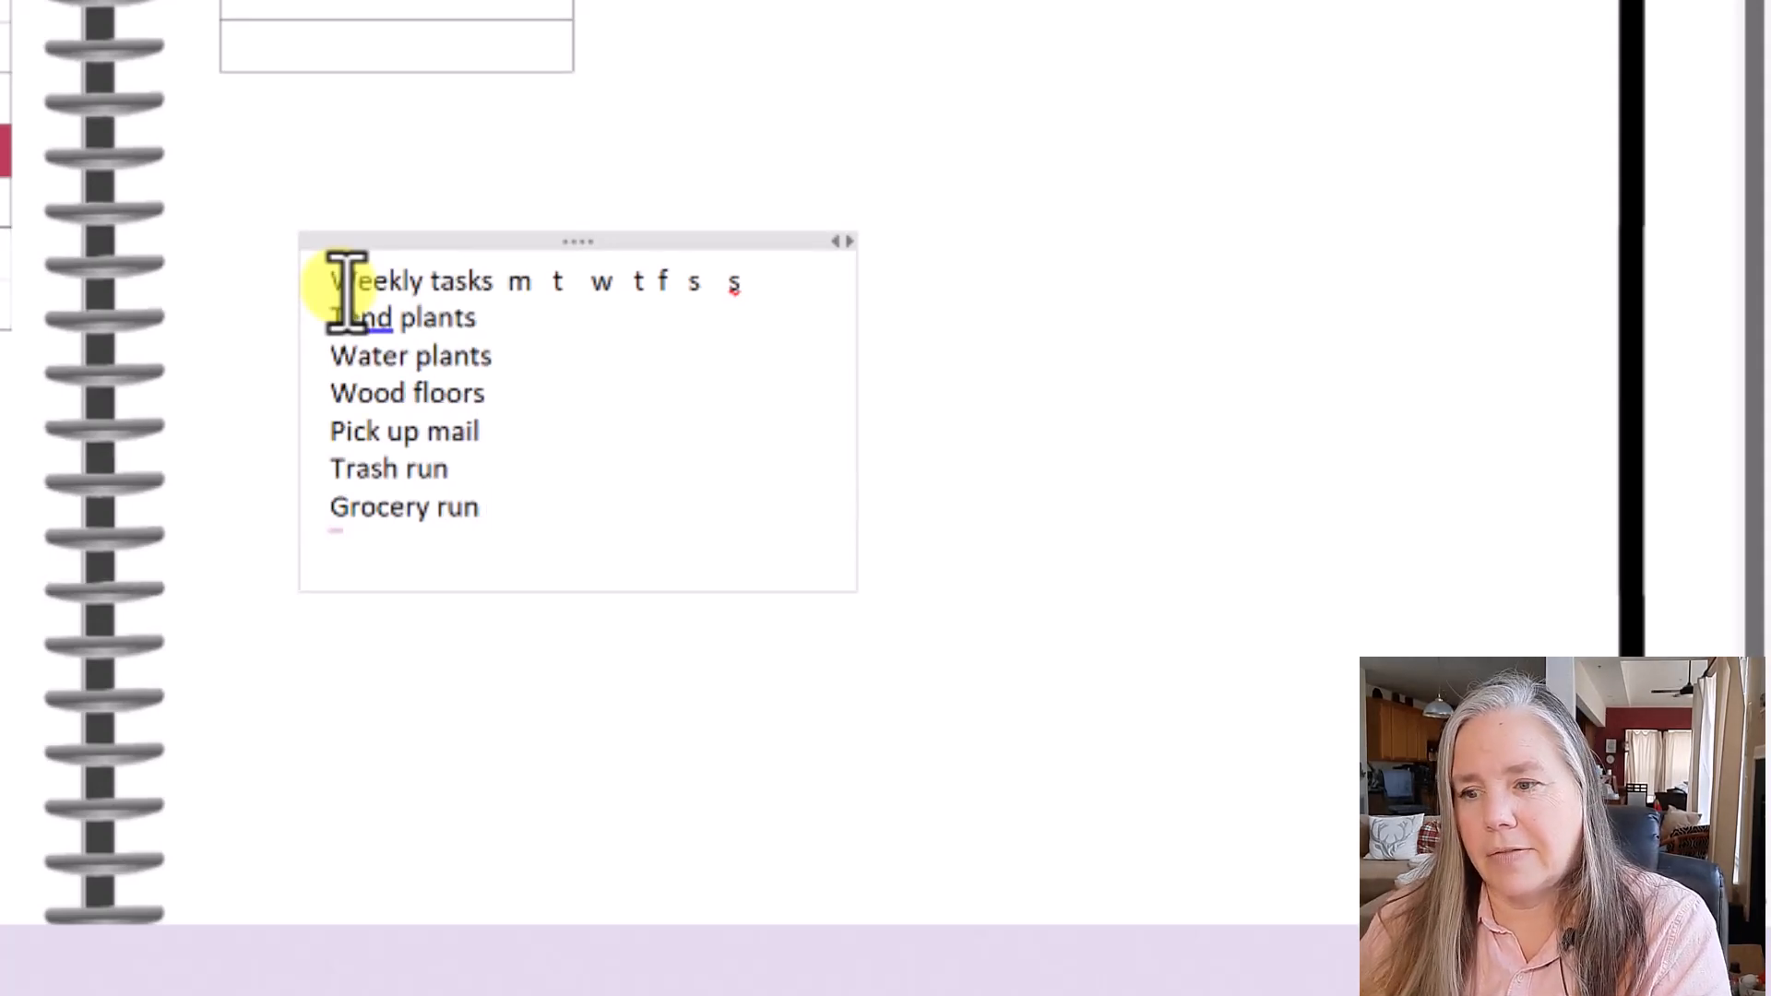
type("d")
type("ust/ vac.")
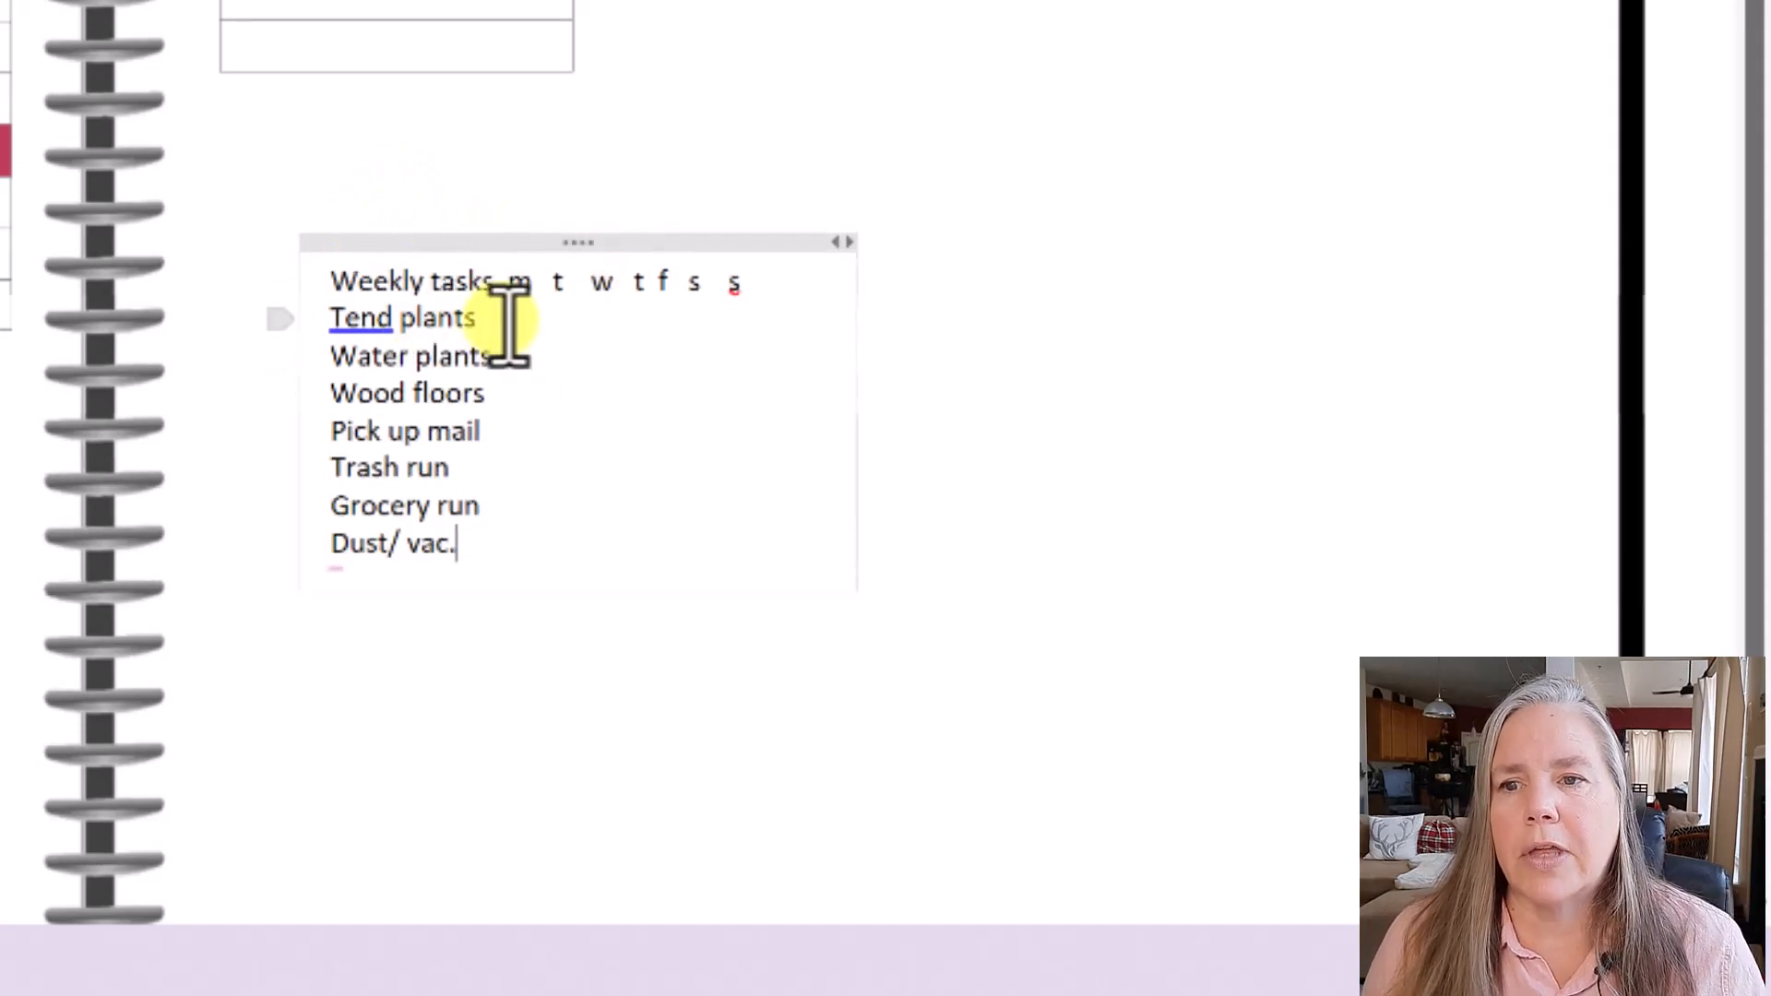
- Move the Weekly tasks note under the To Do table, narrow it, and widen the To Do table
left_click_drag(535, 238, 427, 71)
left_click(727, 365)
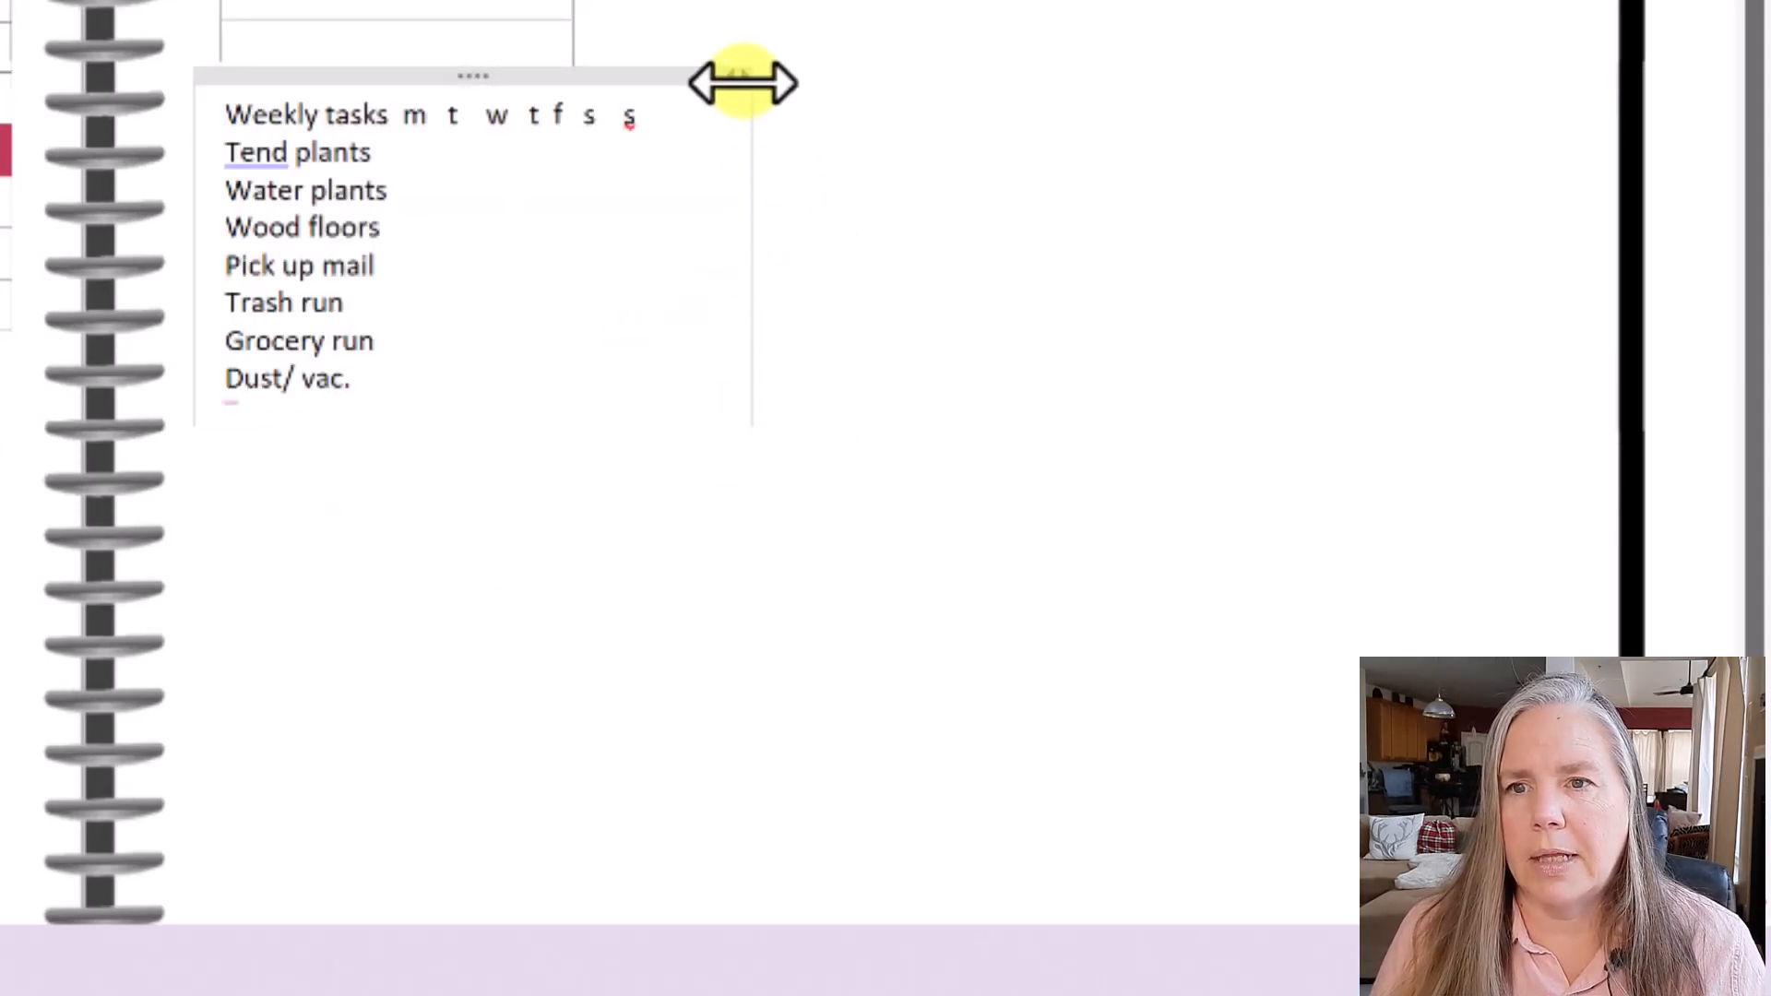
left_click_drag(729, 73, 729, 73)
left_click_drag(925, 319, 890, 316)
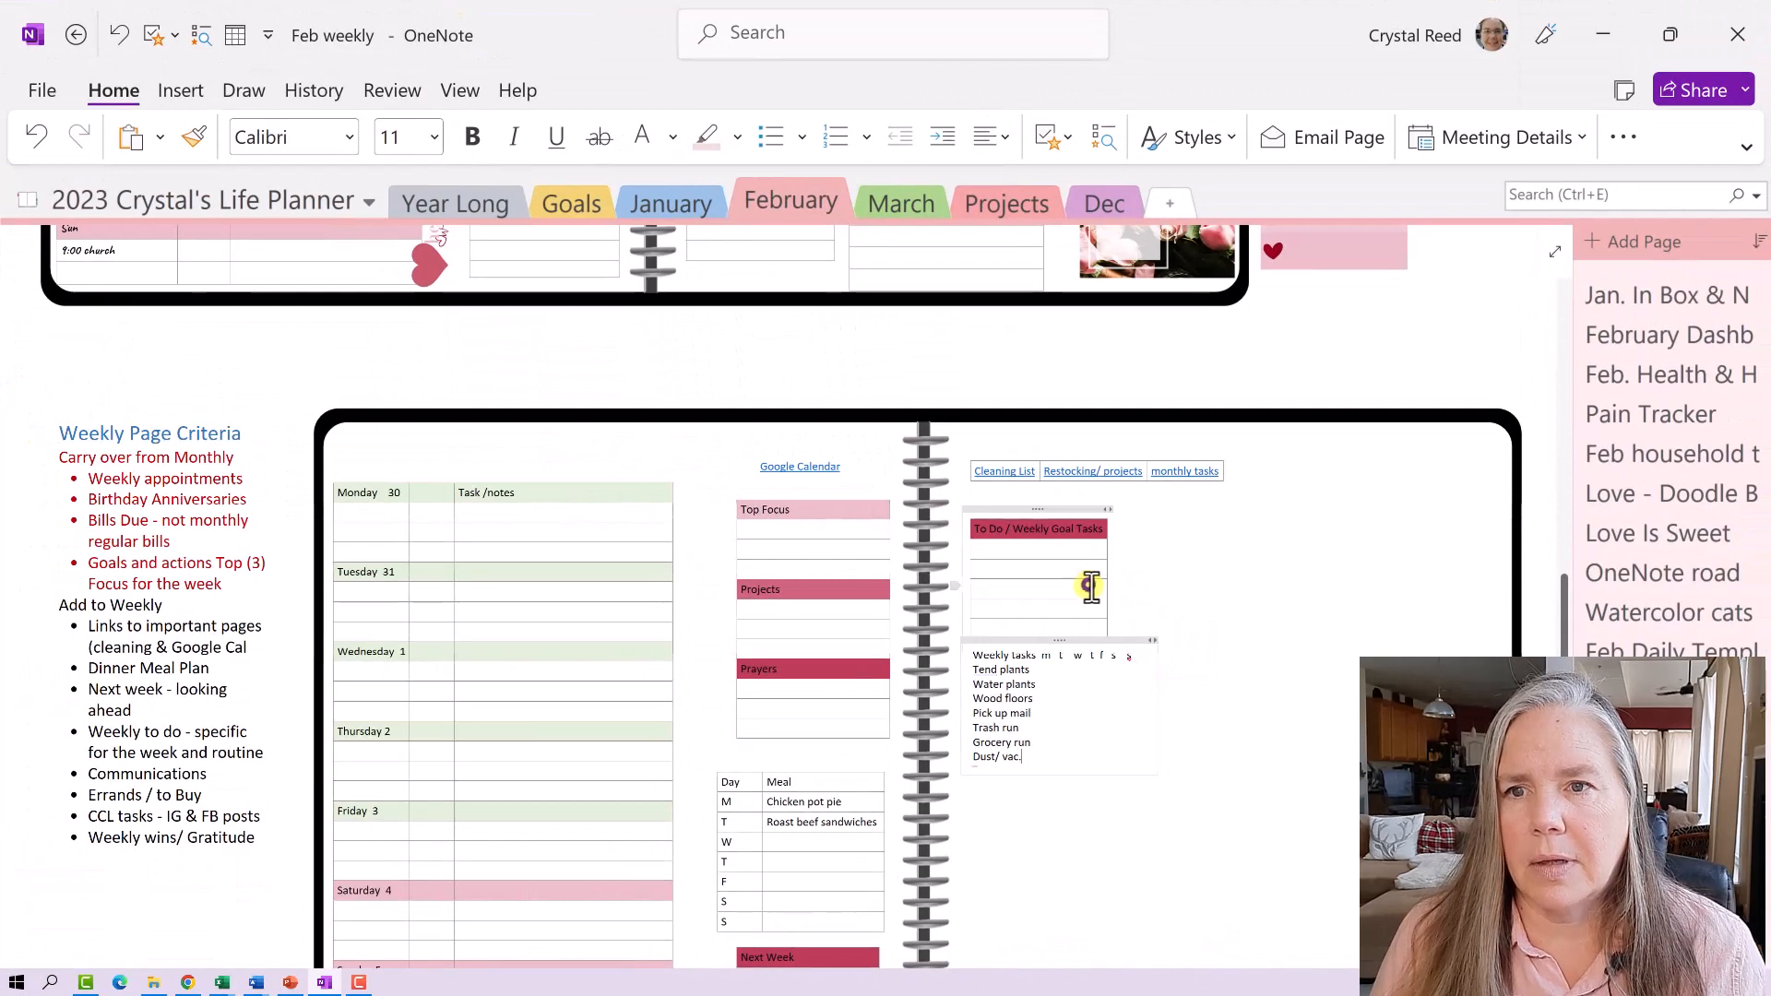
left_click(767, 217)
left_click_drag(1105, 506, 1134, 557)
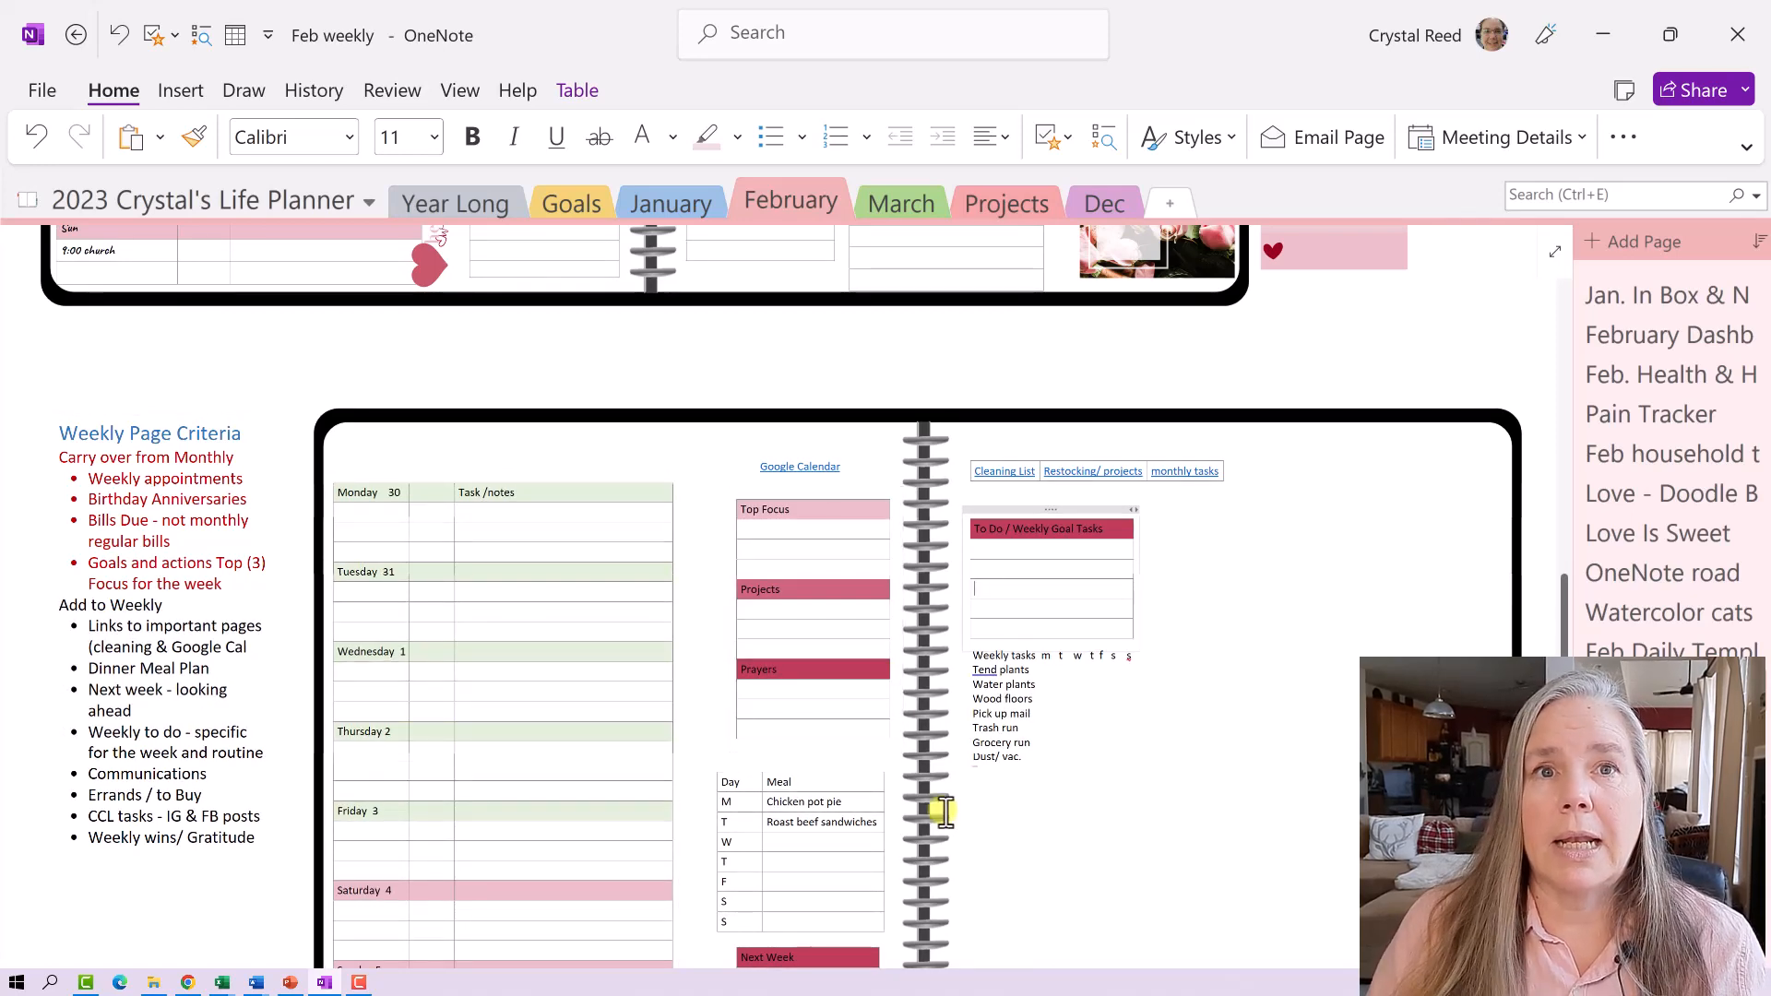
- Copy the To Do / Weekly Goal Tasks table and paste it below the Weekly tasks list
left_click(1018, 509)
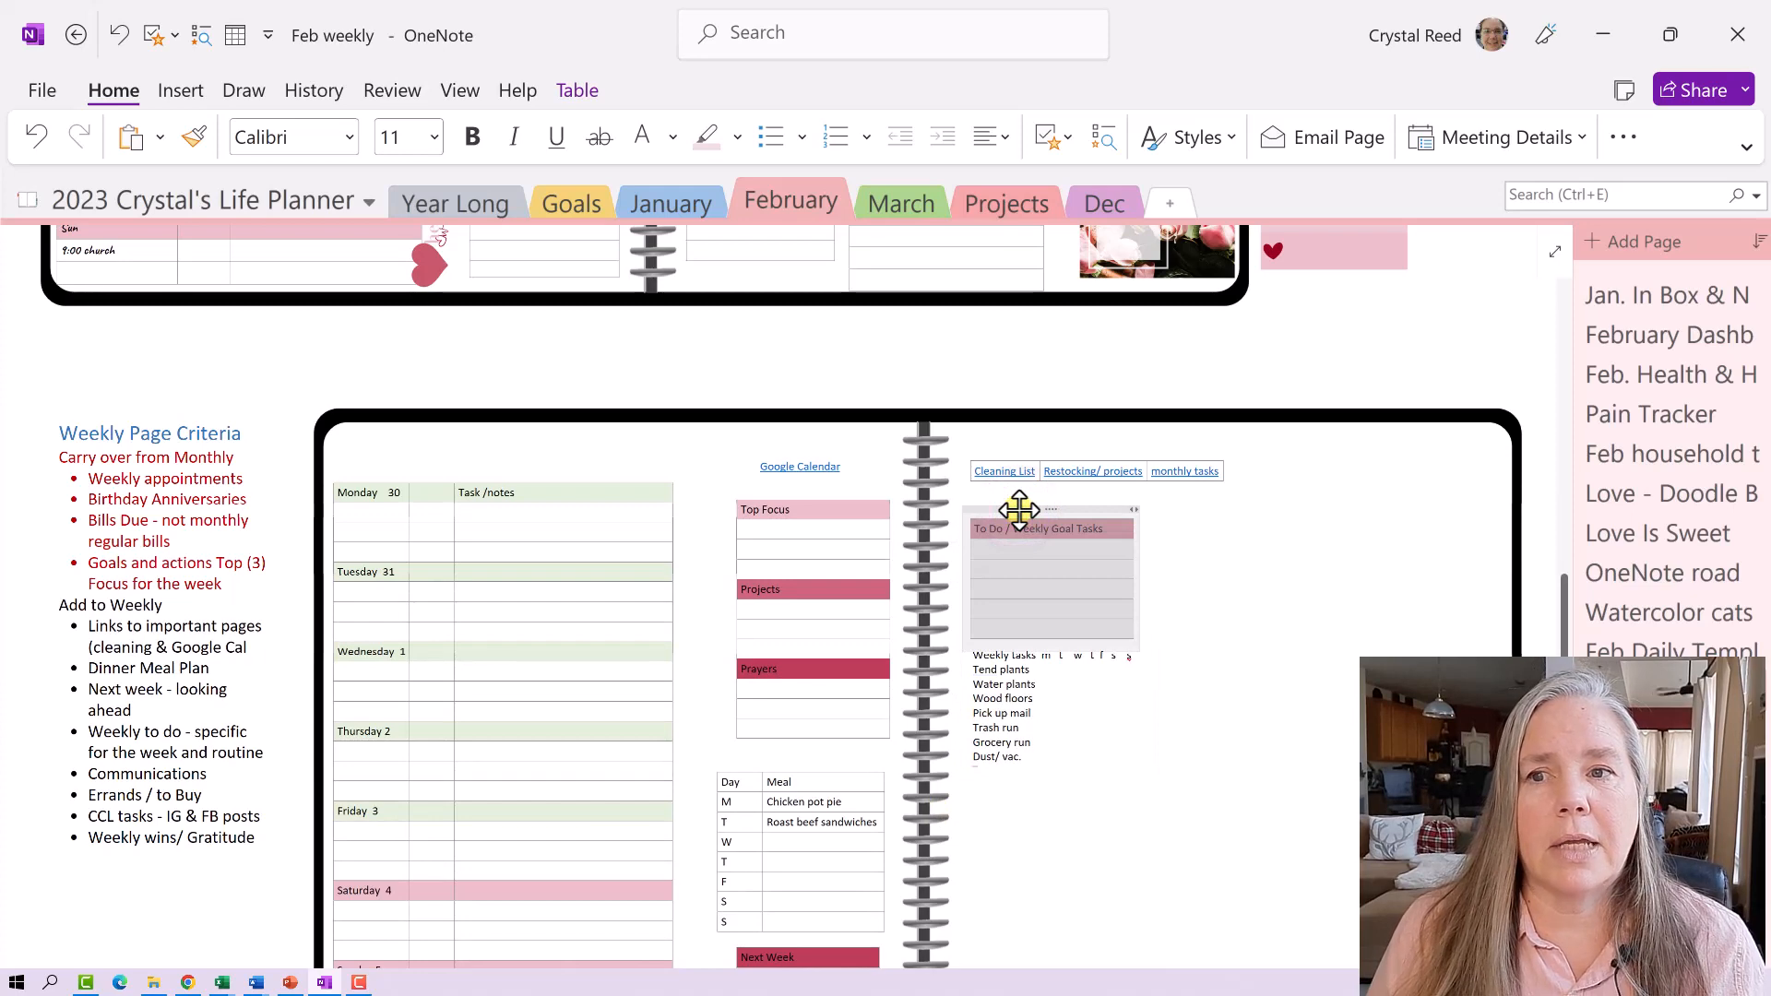
right_click(1018, 510)
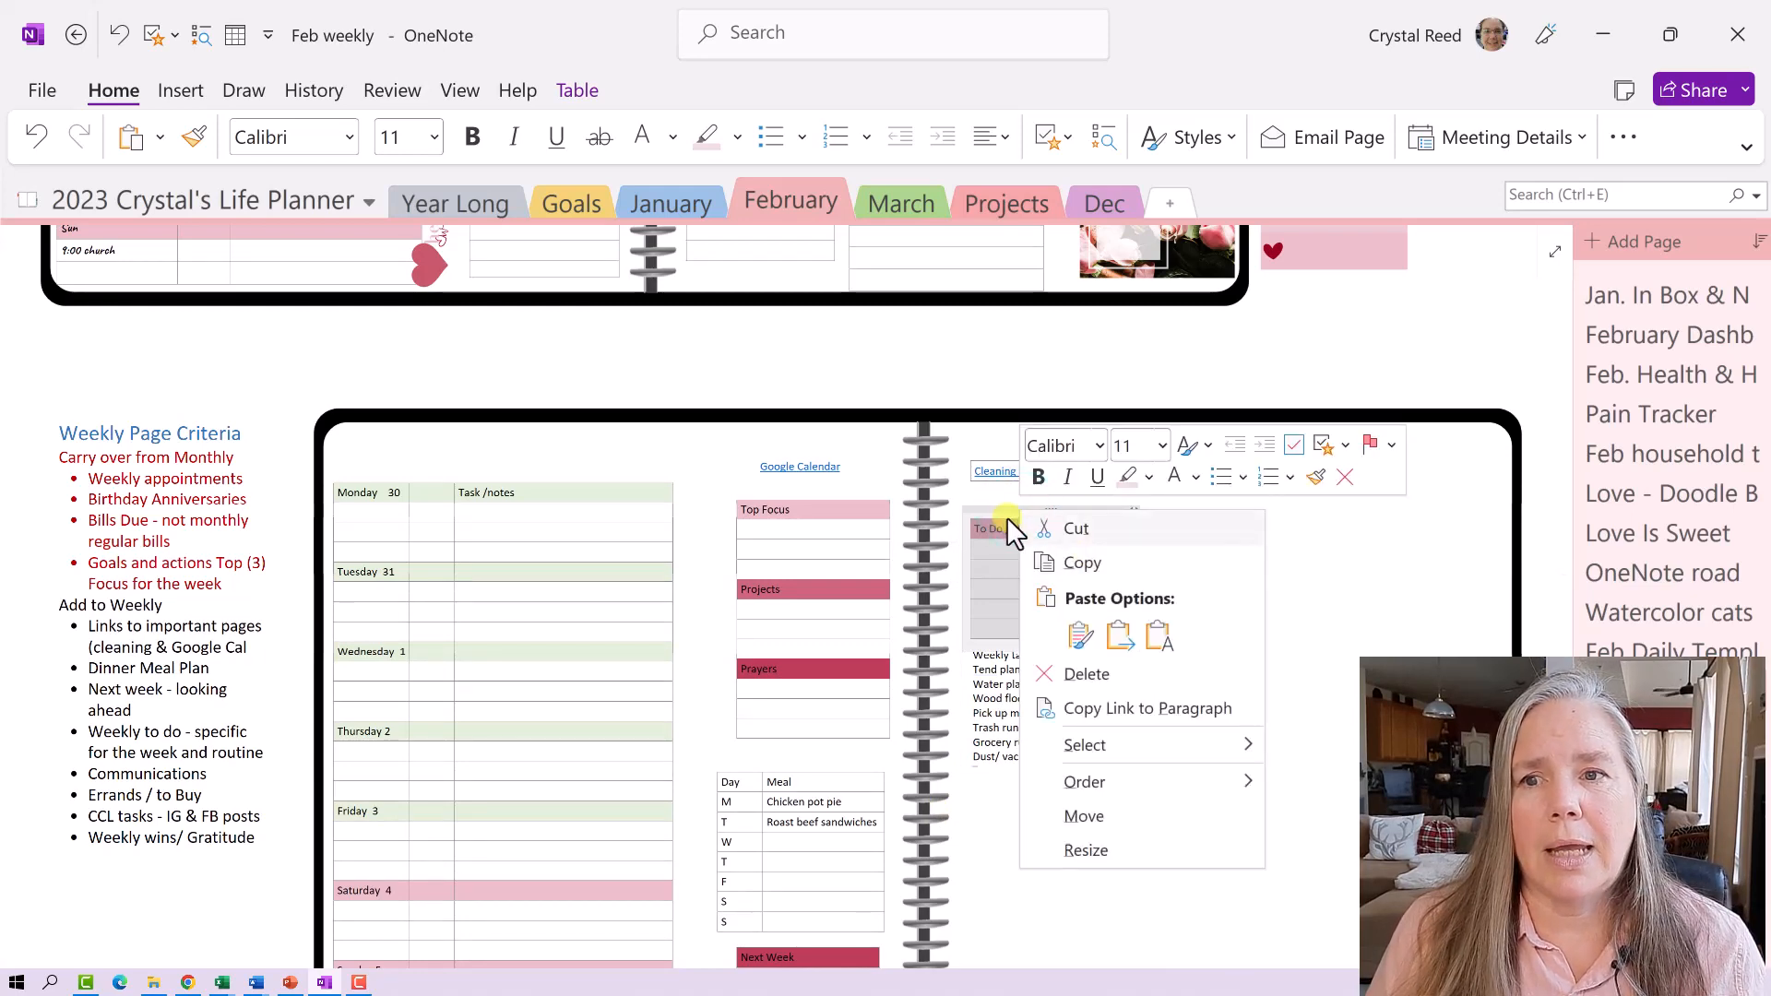
left_click(1075, 563)
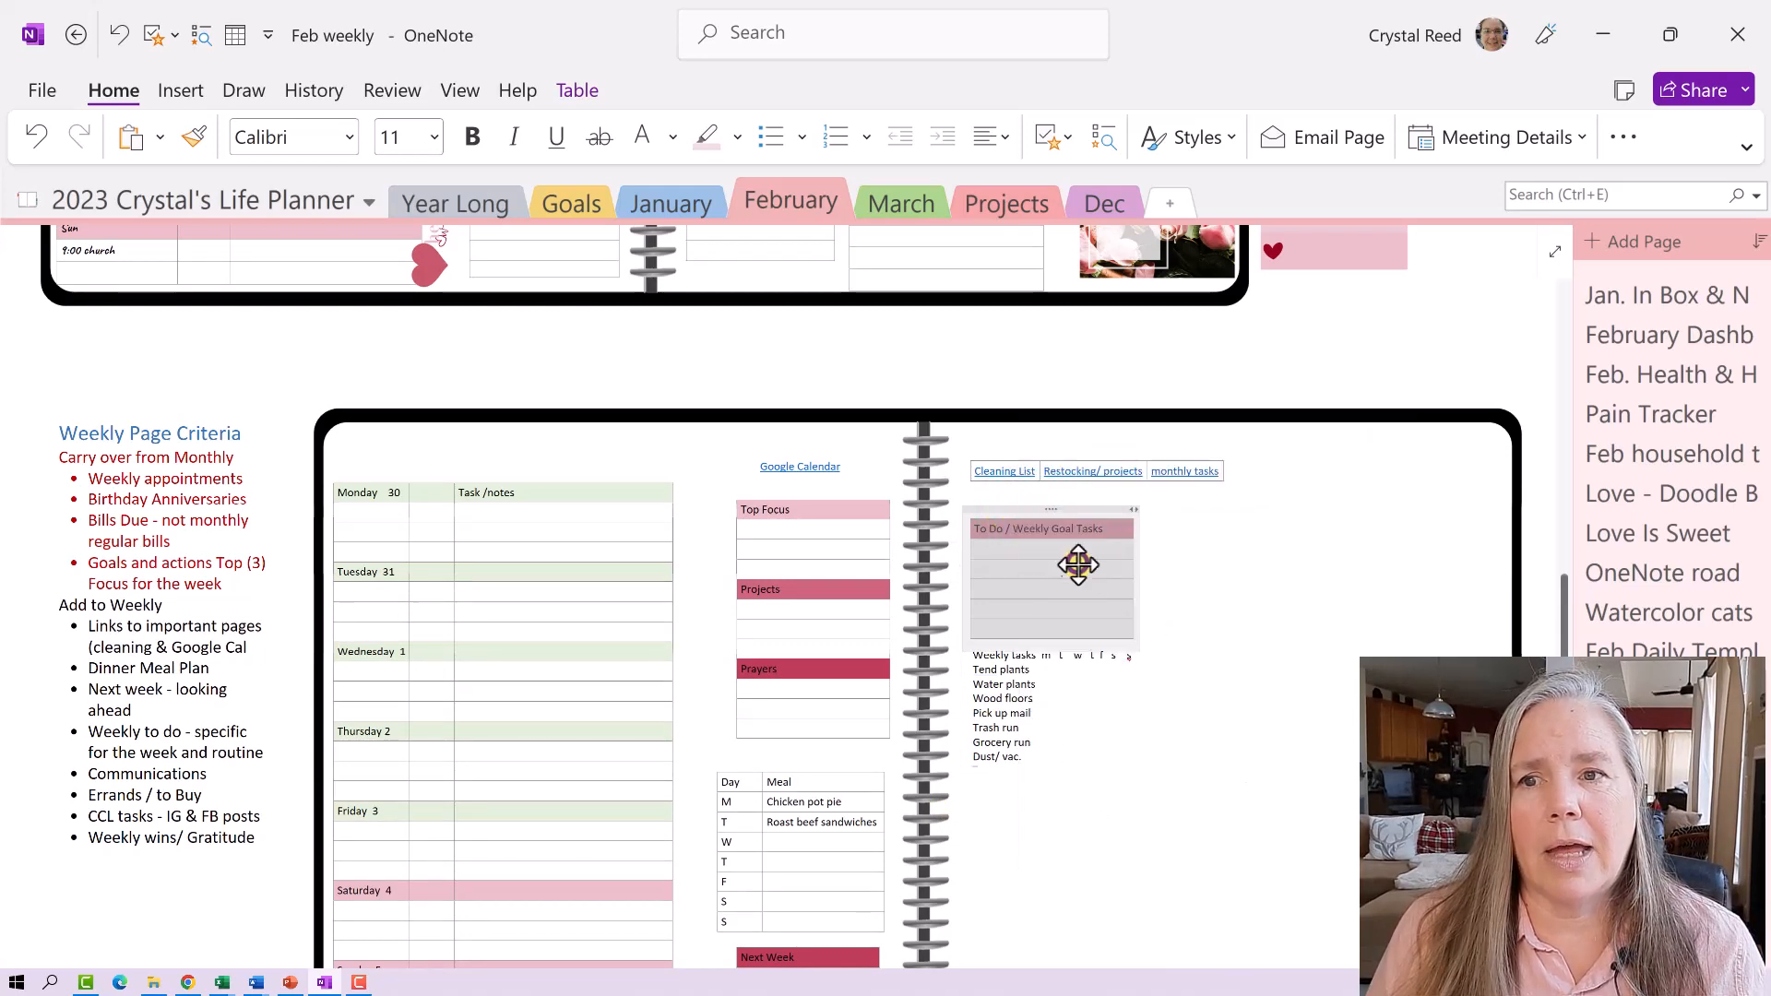
right_click(989, 830)
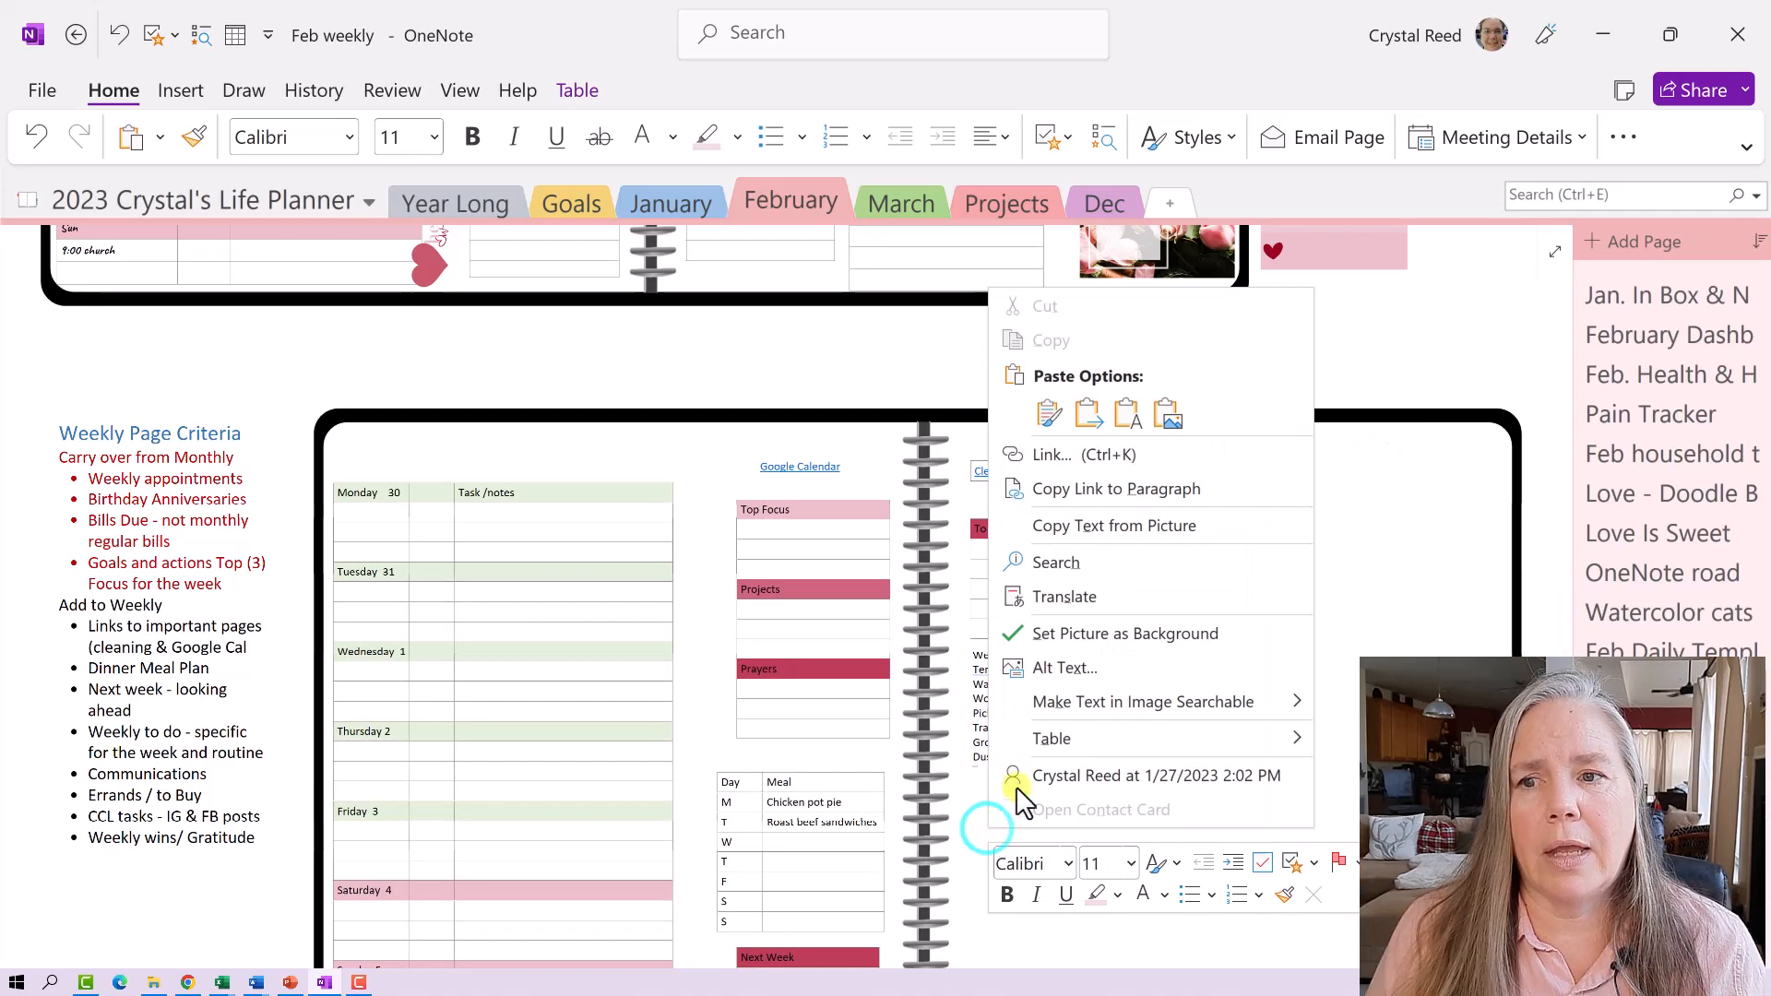
left_click(1039, 412)
- Retitle the pasted table's header Communications and move it under the Weekly tasks list
left_click(1133, 806)
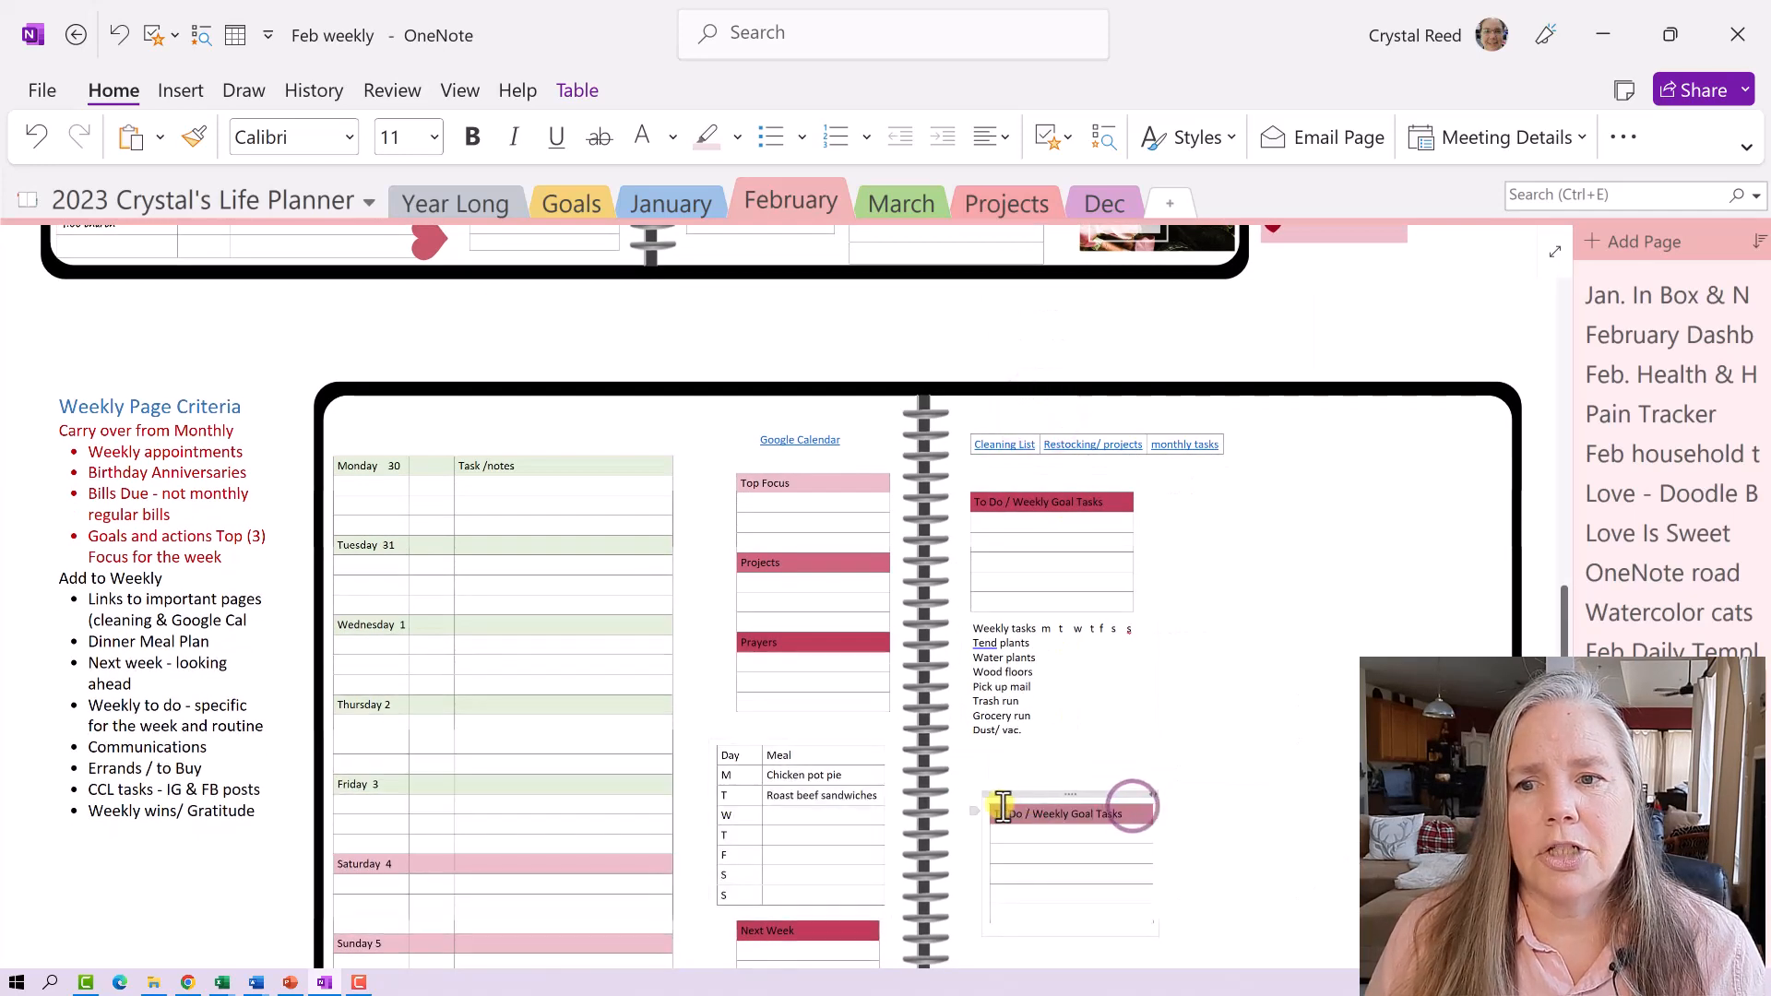
triple_click(1006, 811)
type("Communications")
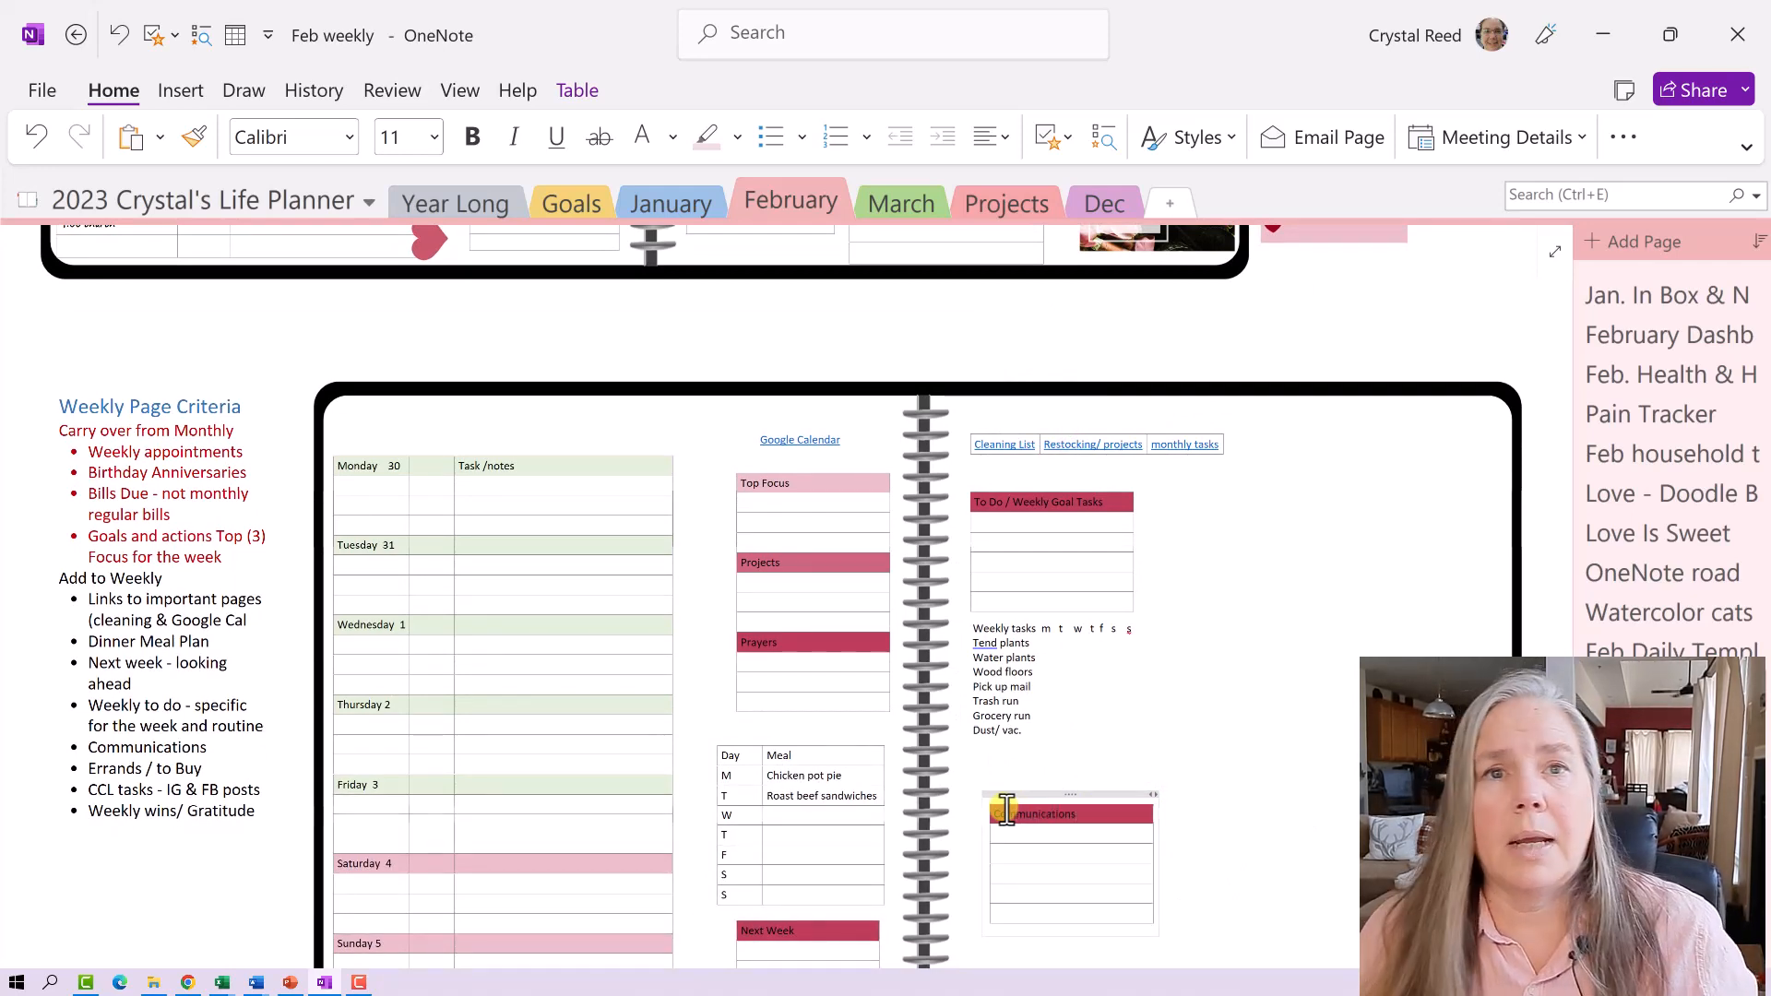
left_click(1072, 792)
left_click_drag(1072, 791, 1053, 749)
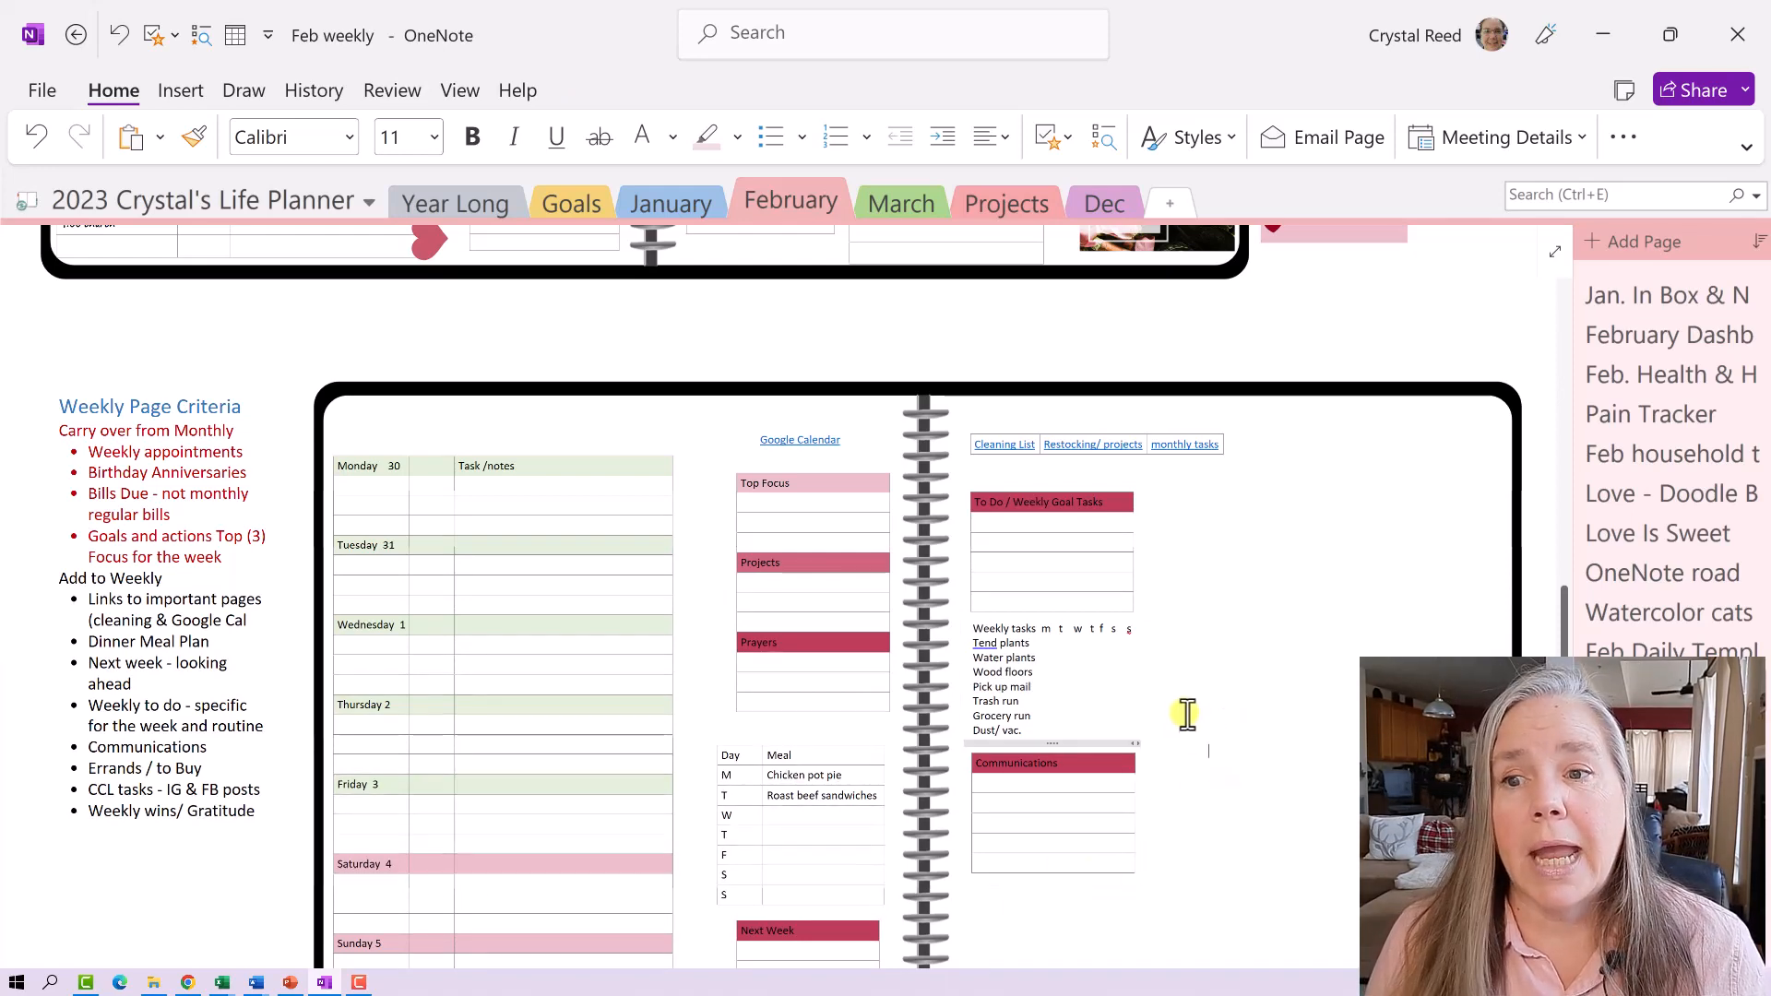
- Paste another To Do table copy, retitle it Errands/ To Buy, and place it below Communications
right_click(1208, 572)
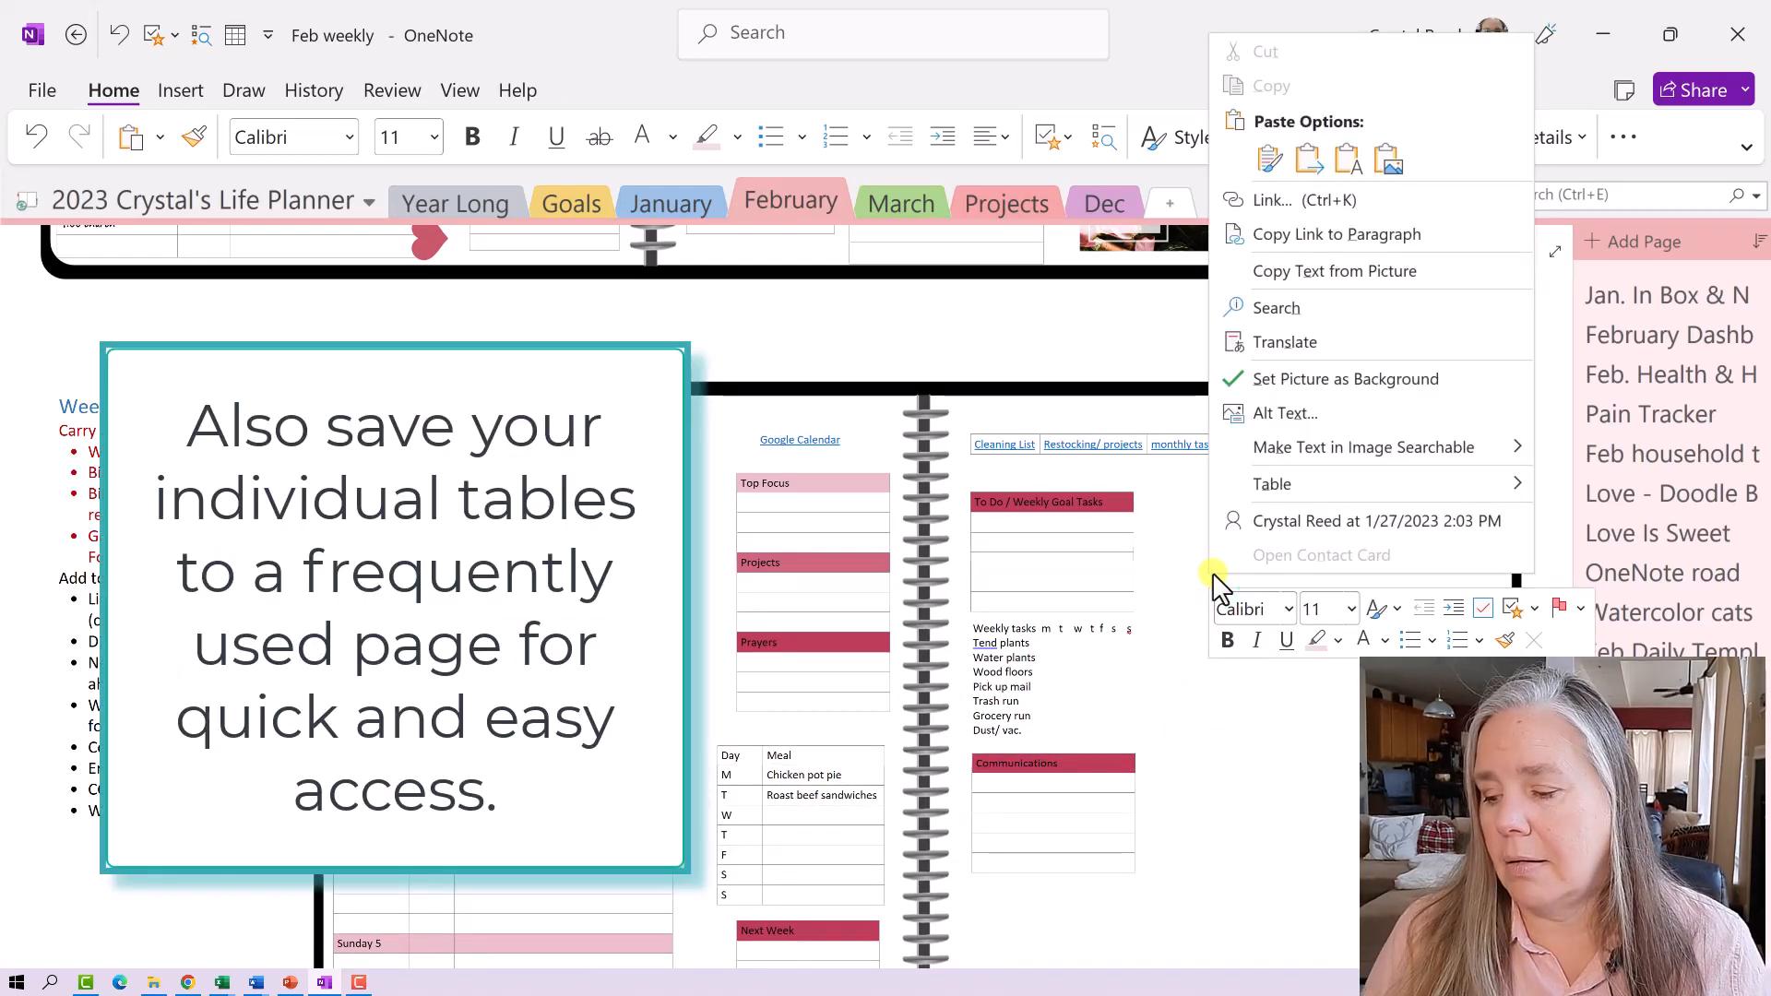
left_click(1270, 159)
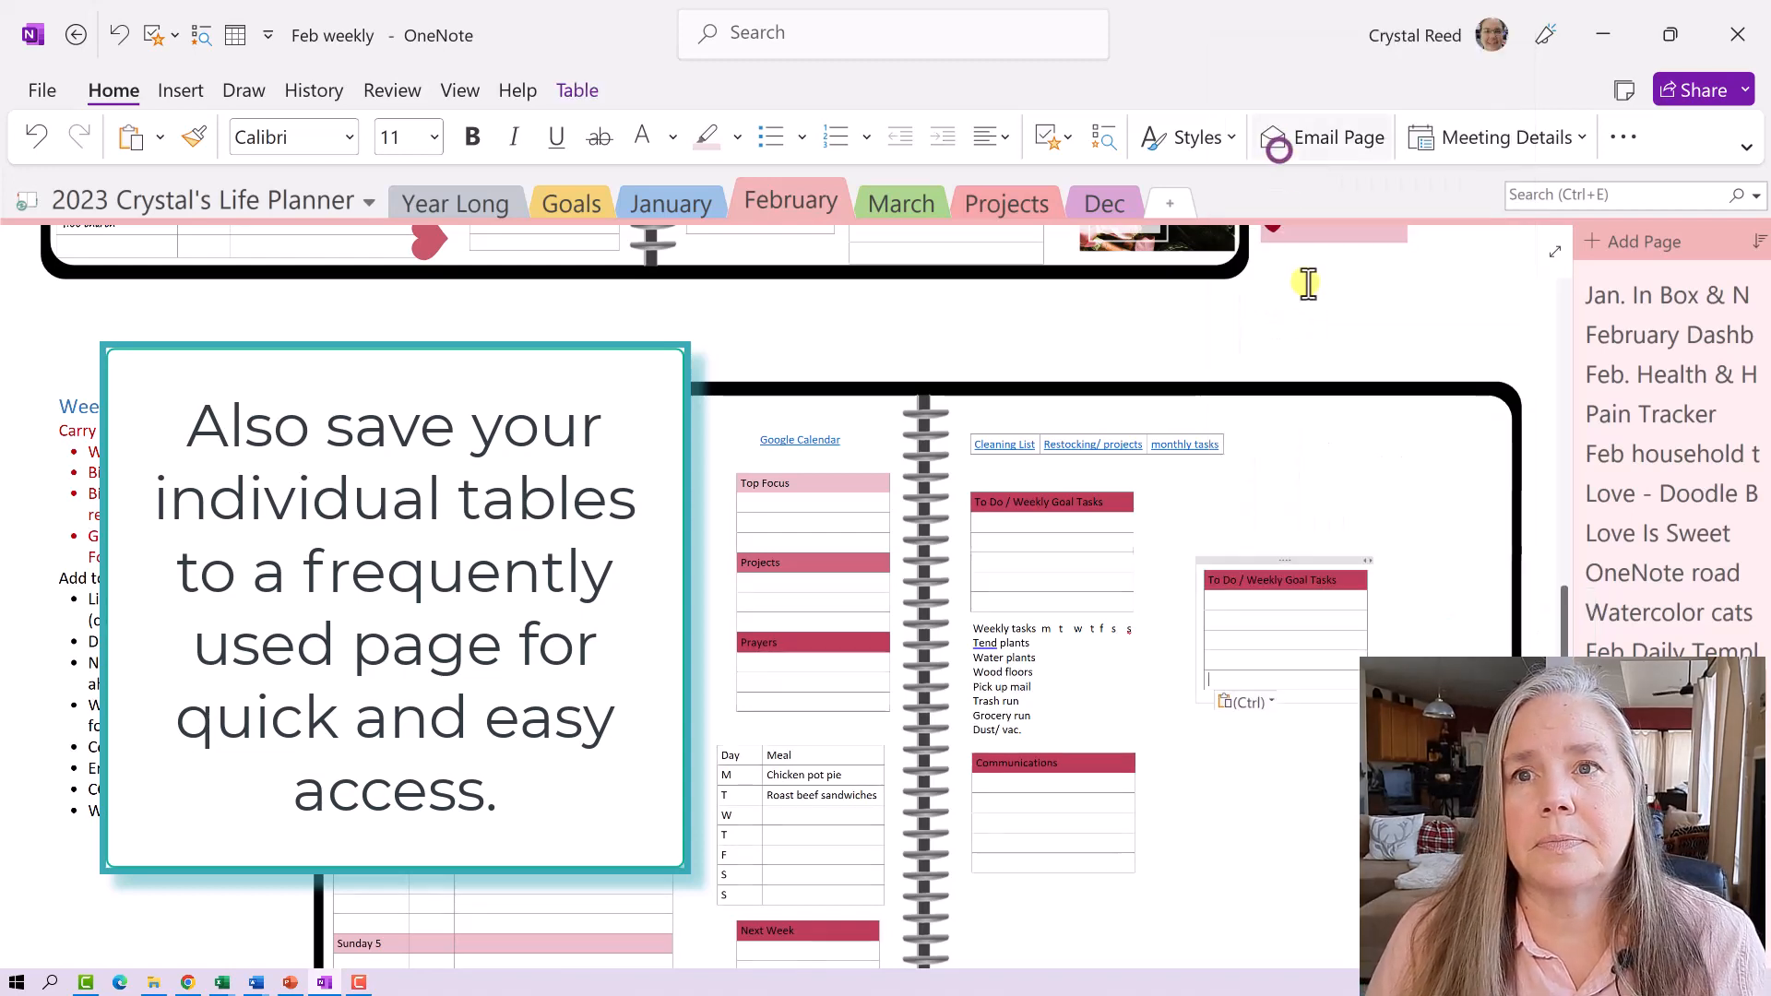
left_click_drag(1347, 581, 1223, 579)
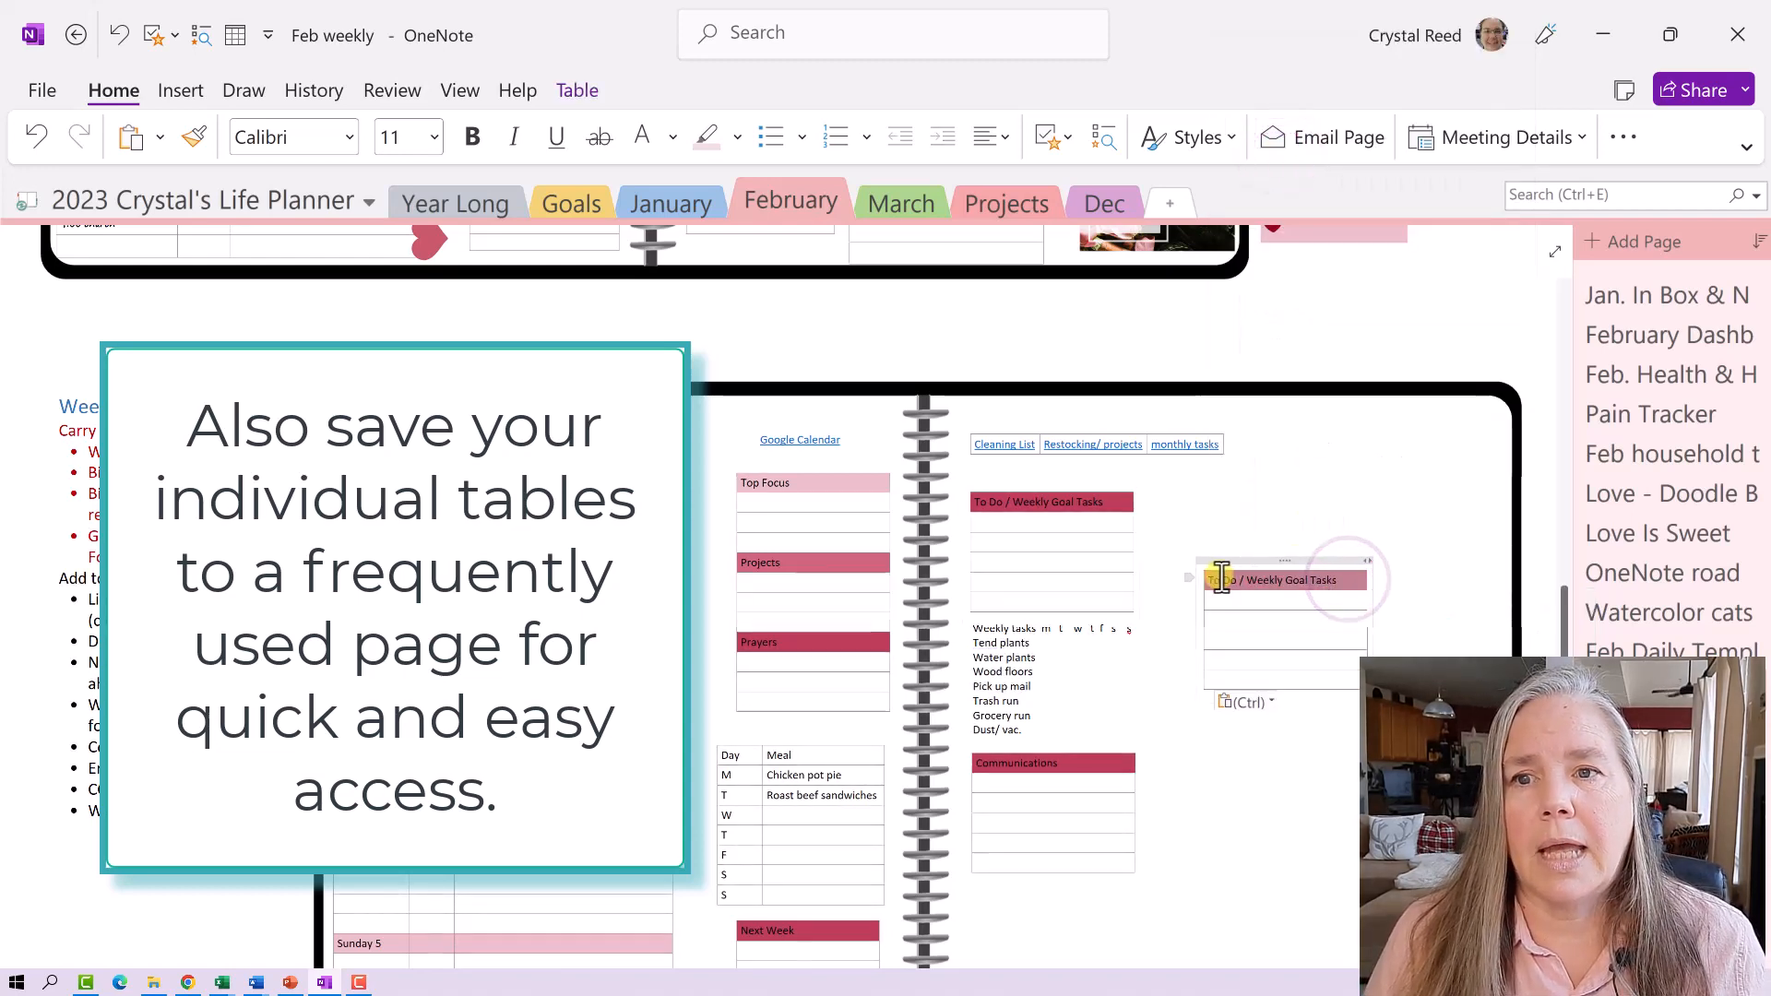
key("Delete")
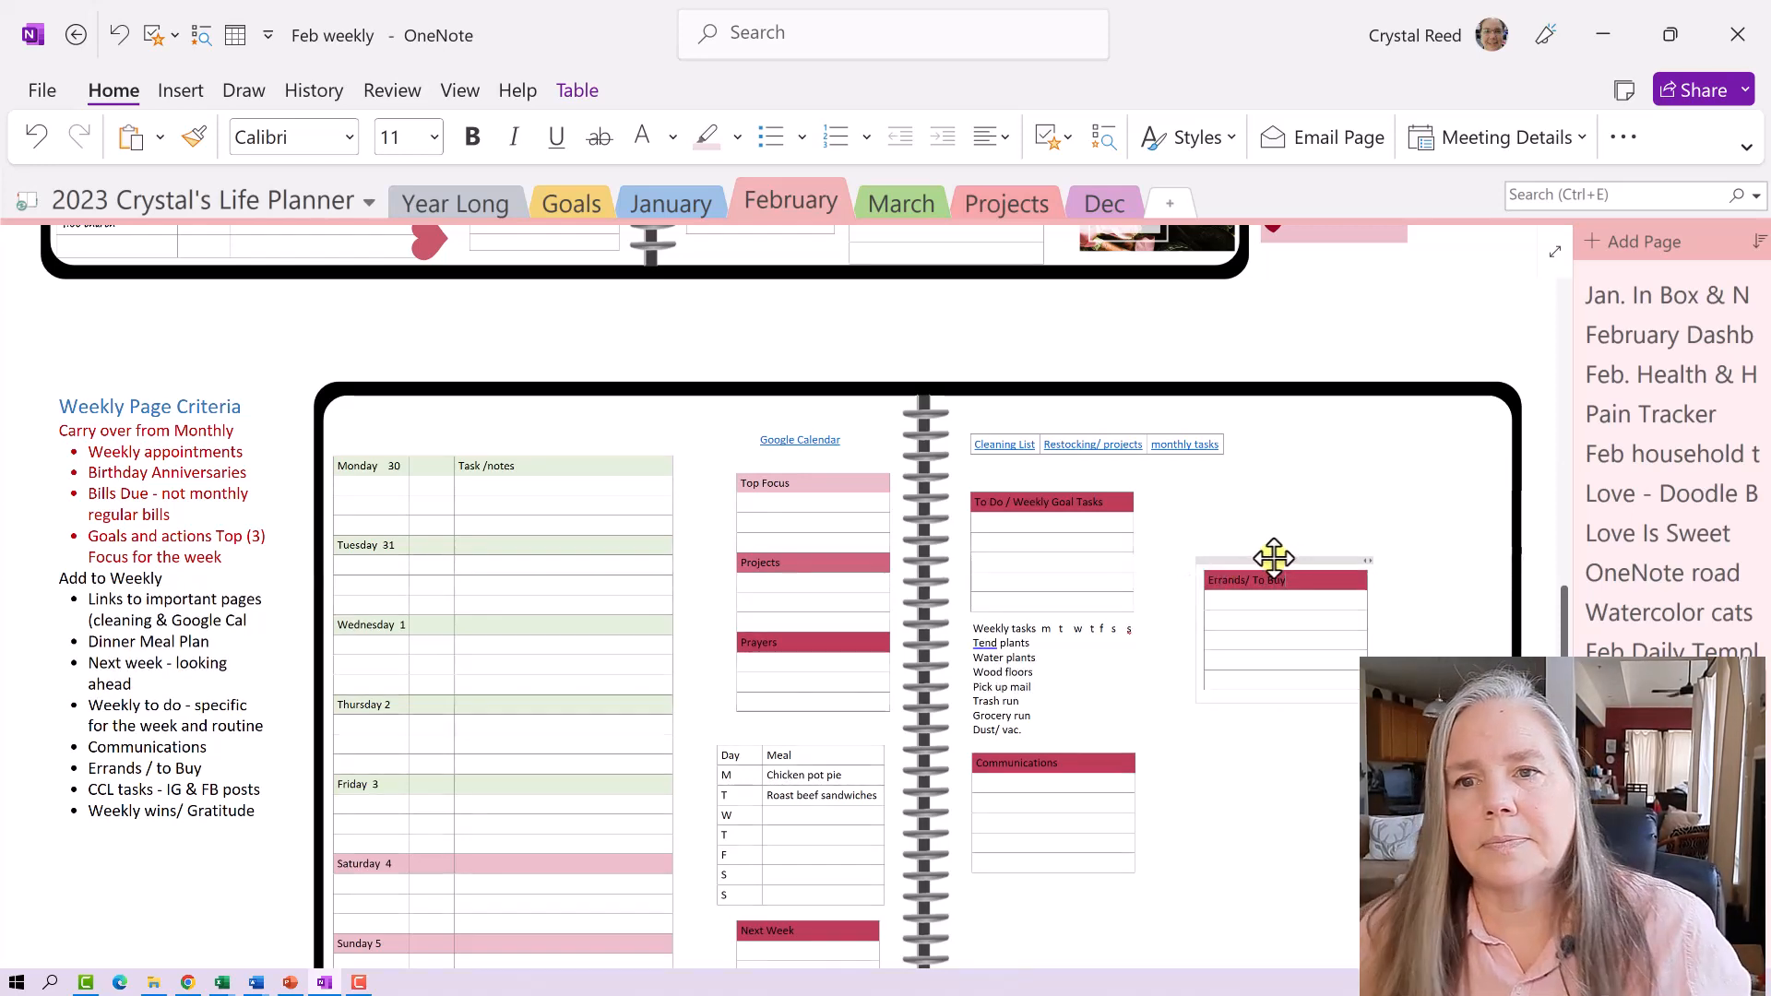
left_click_drag(1273, 559, 1038, 887)
scroll(1198, 868, "down", 3)
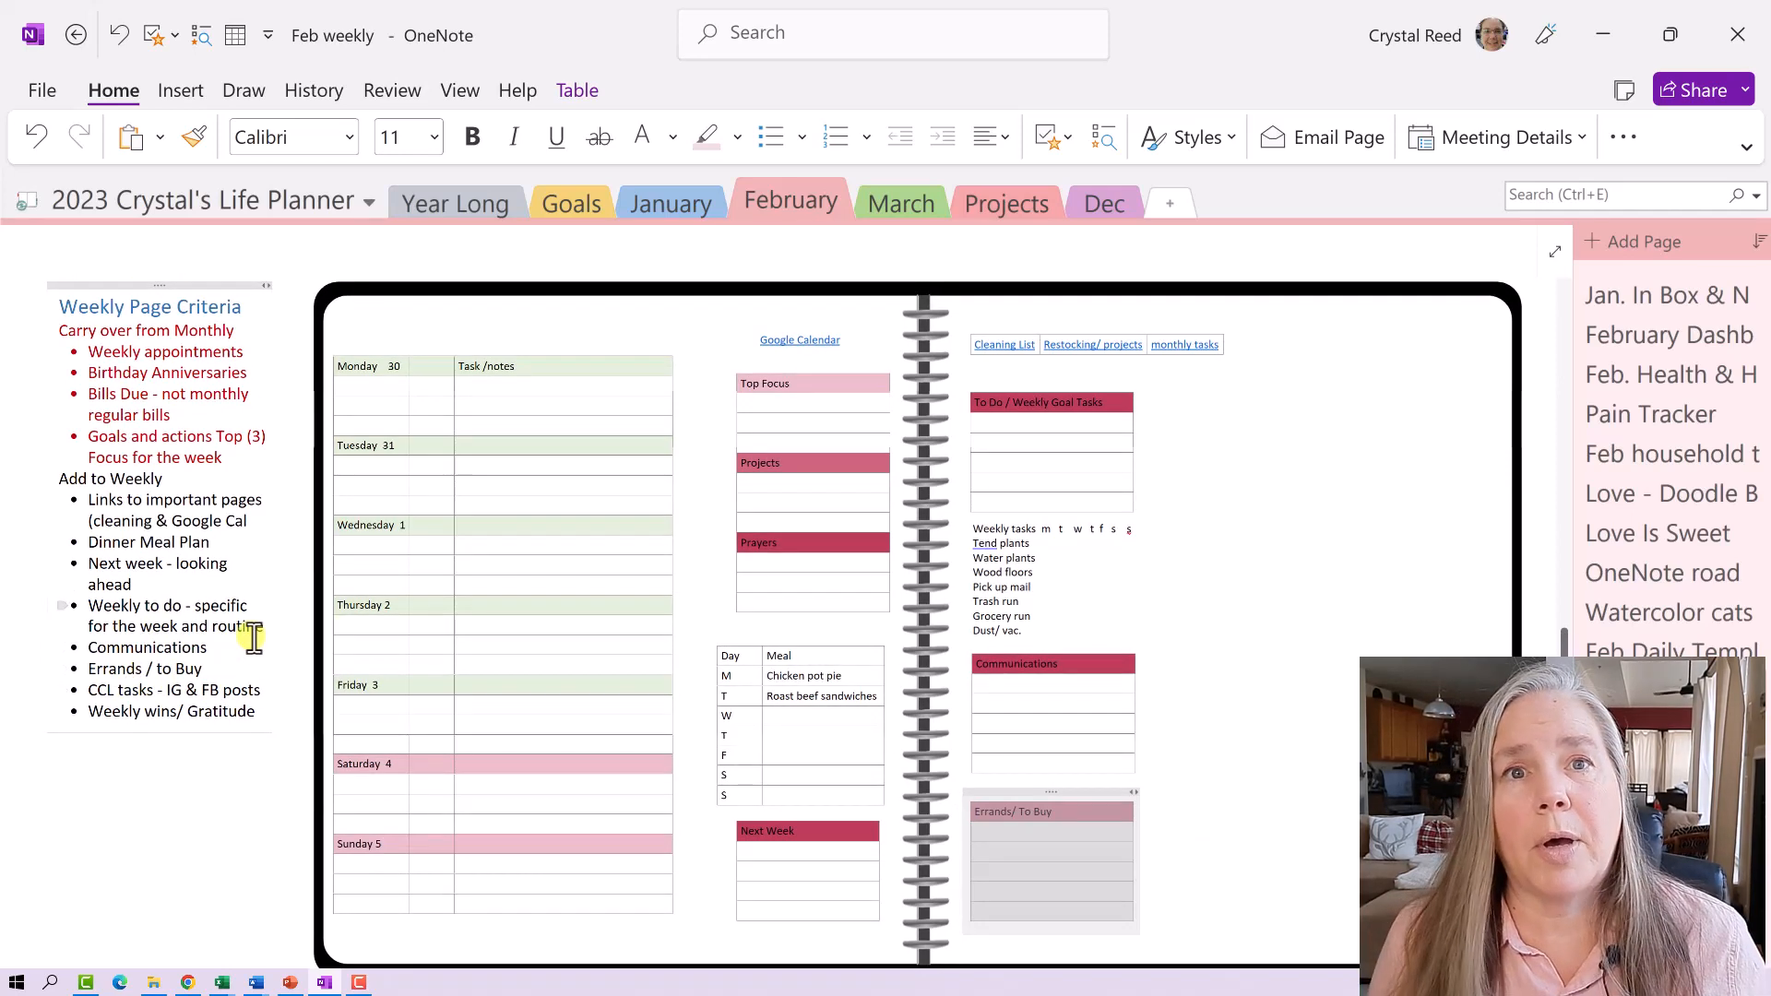
scroll(254, 637, "up", 12)
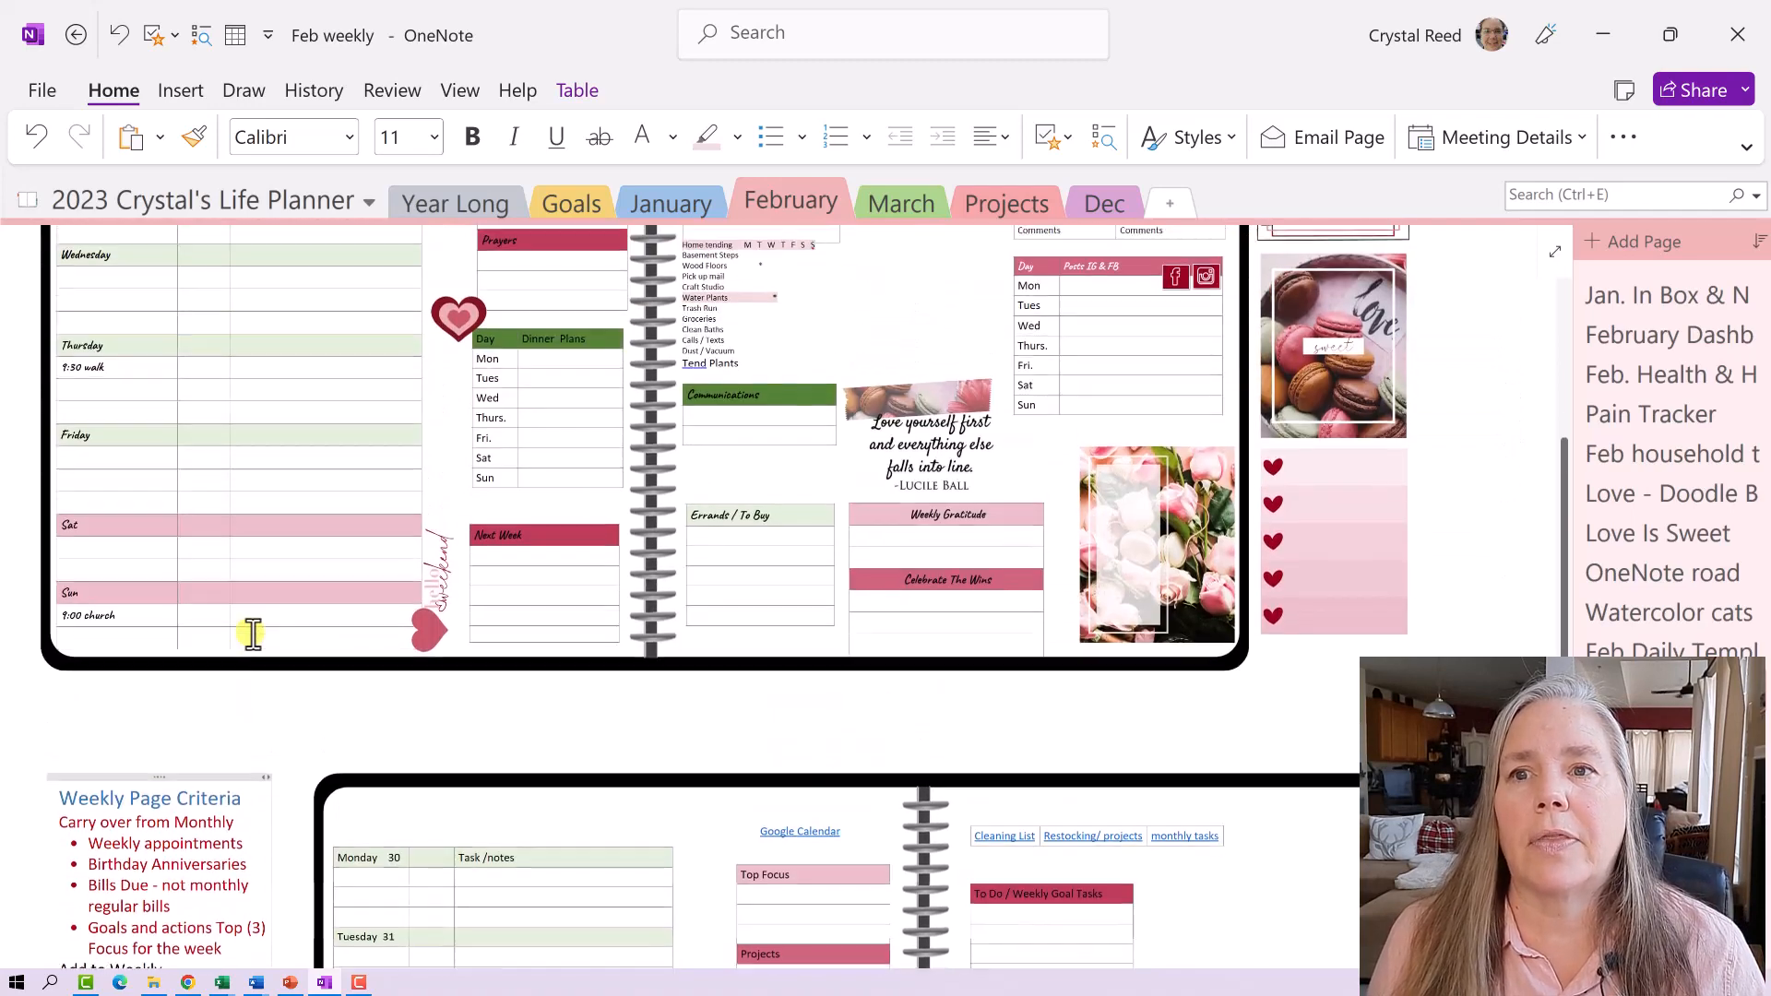
scroll(254, 635, "up", 7)
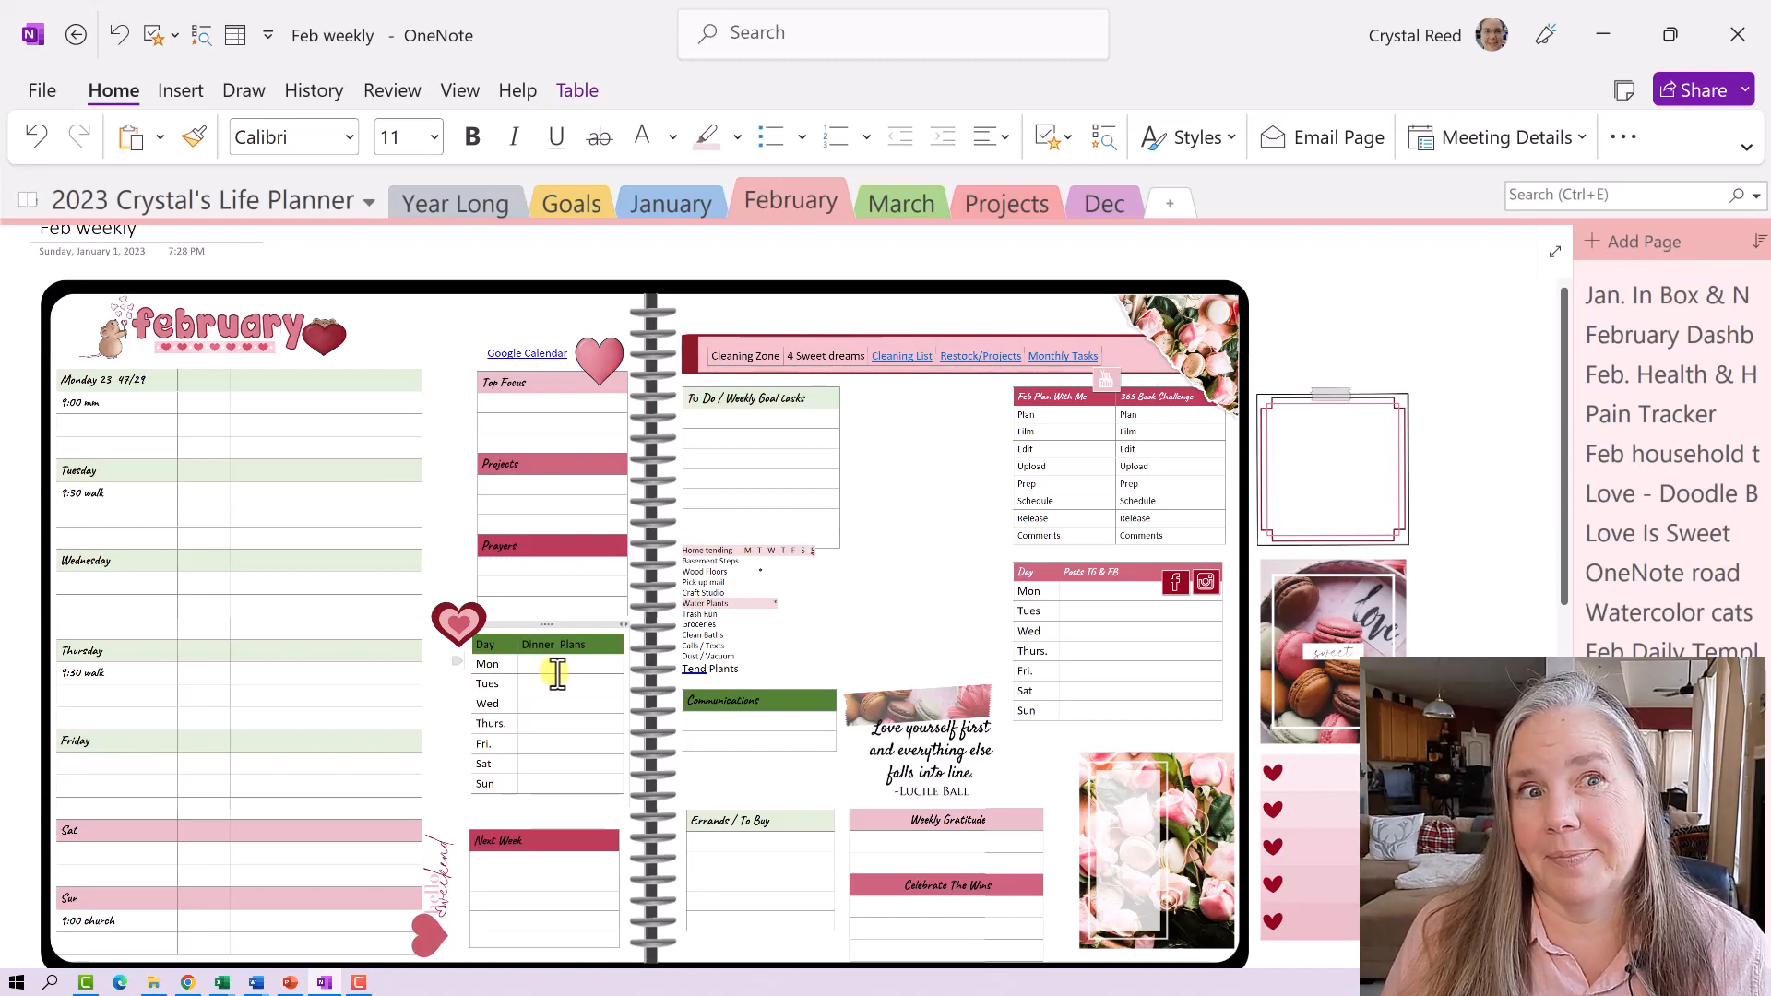
scroll(557, 674, "down", 5)
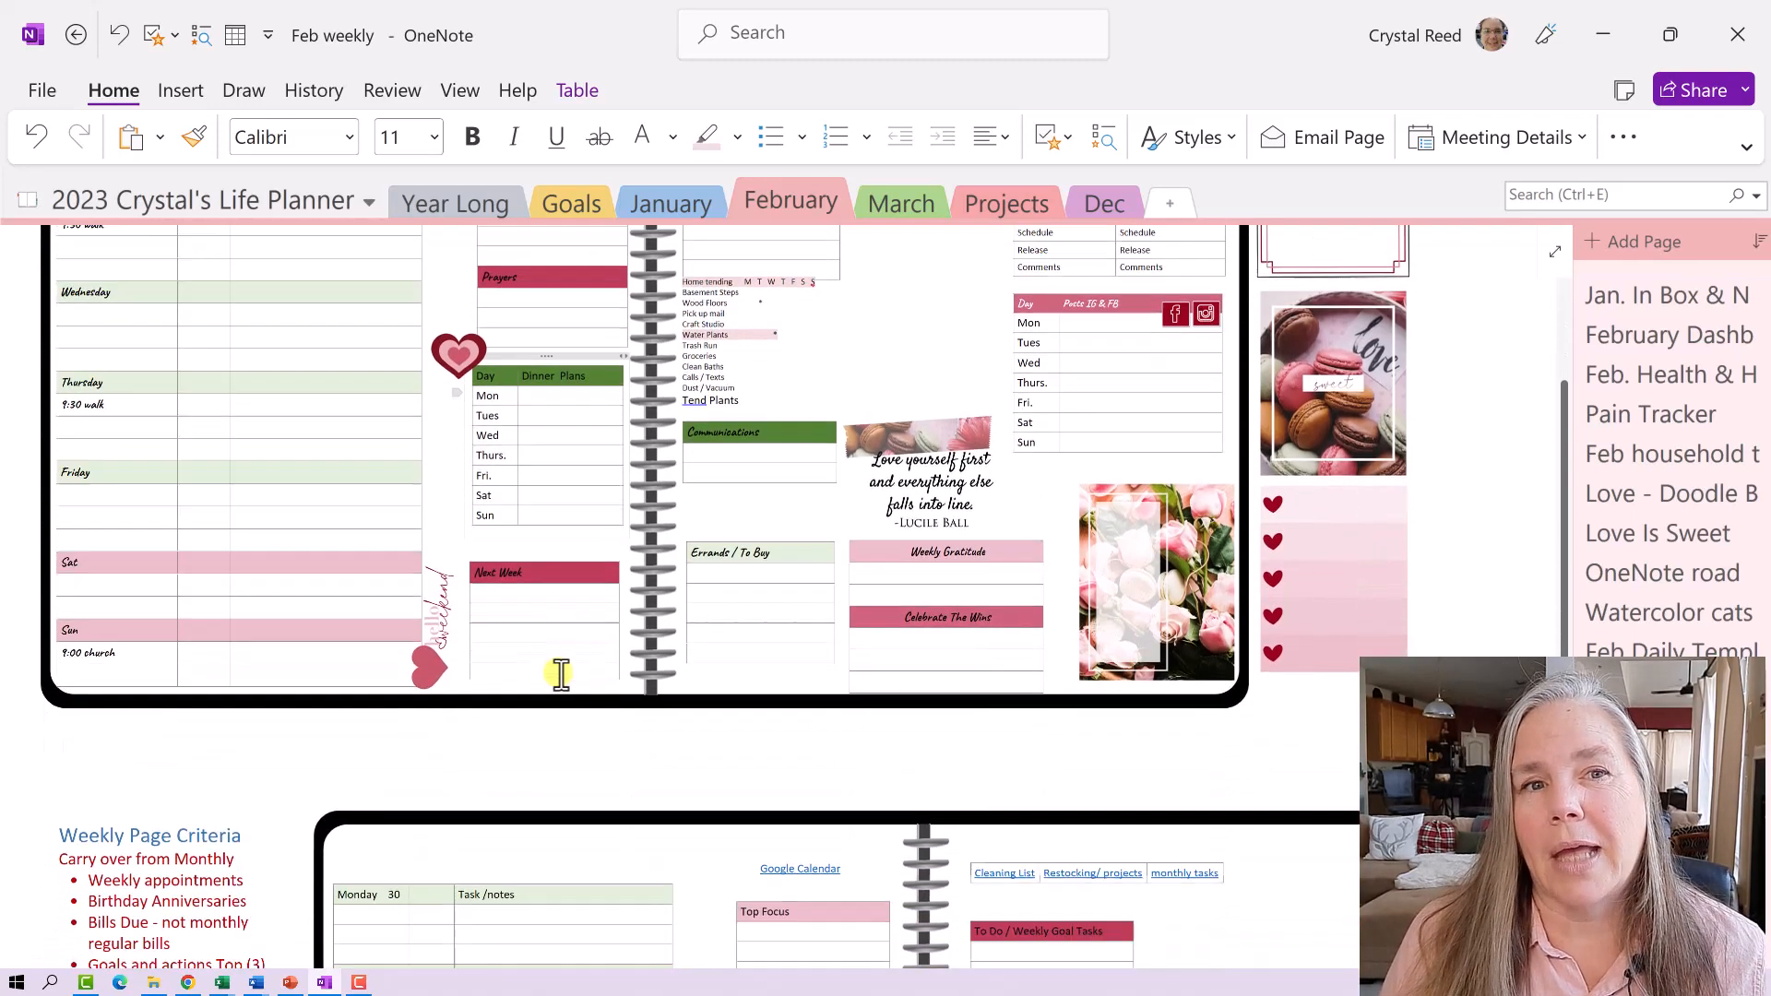
scroll(560, 676, "down", 3)
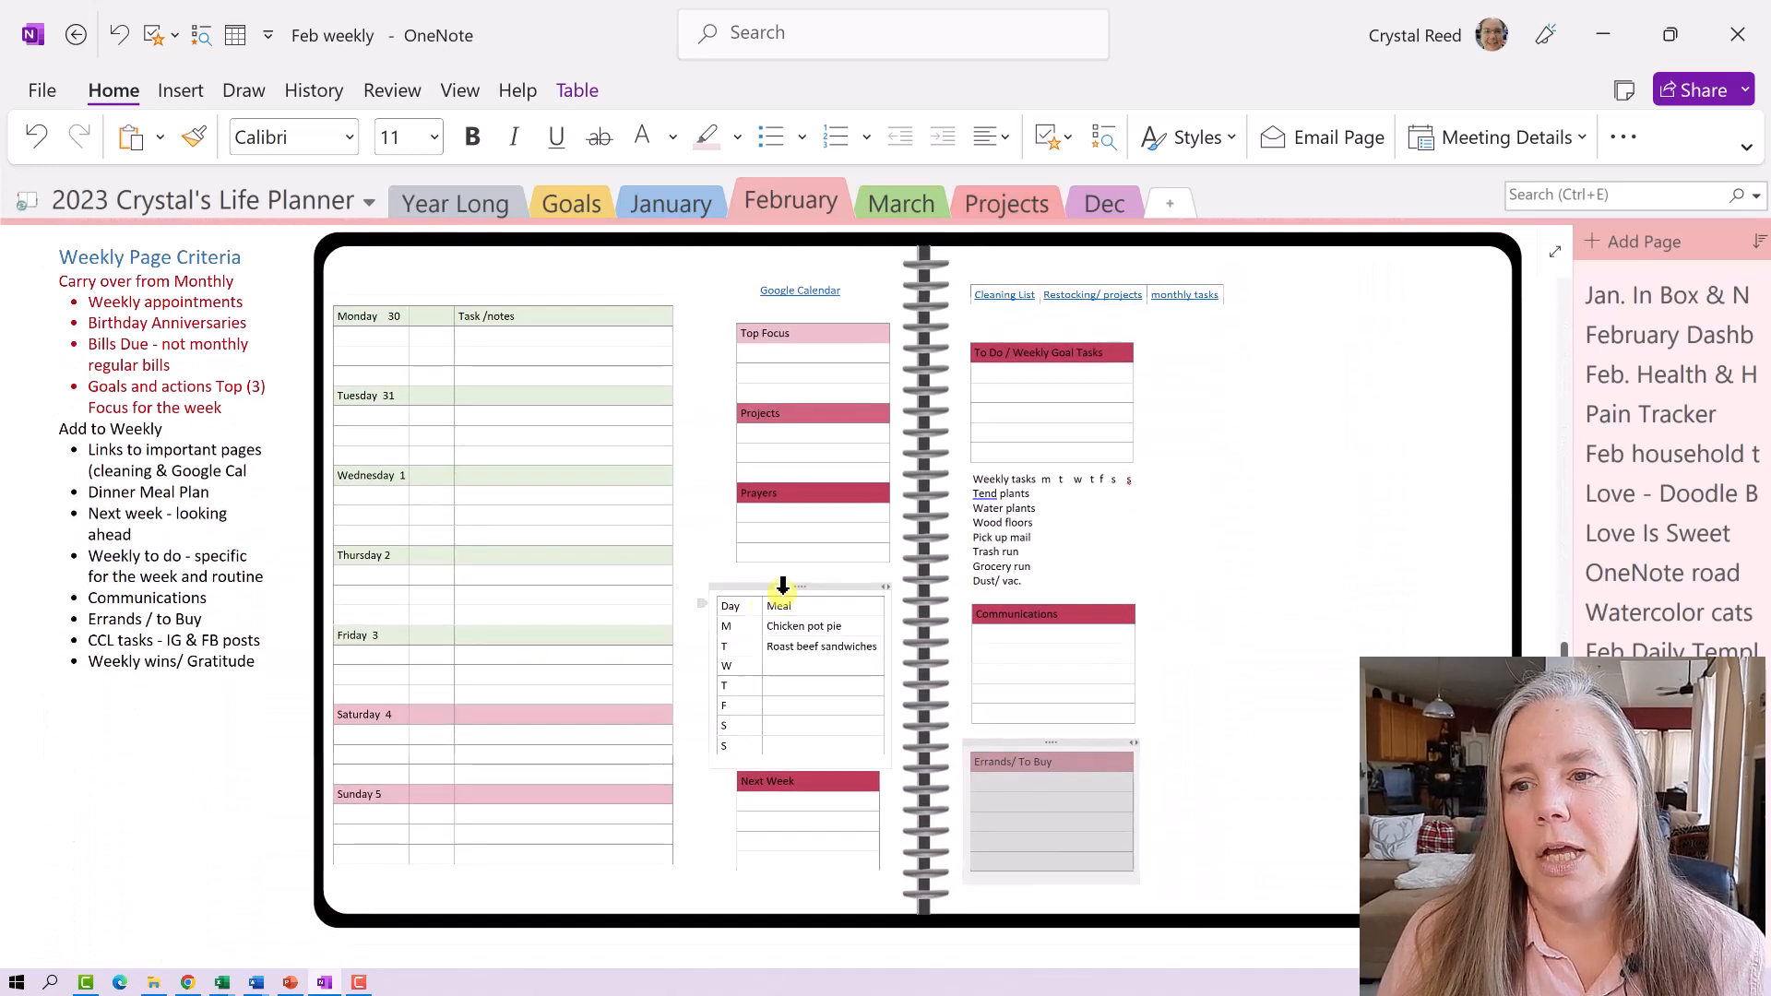
- Copy the Day/Meal dinner table and paste it on the right side of the page
left_click(785, 588)
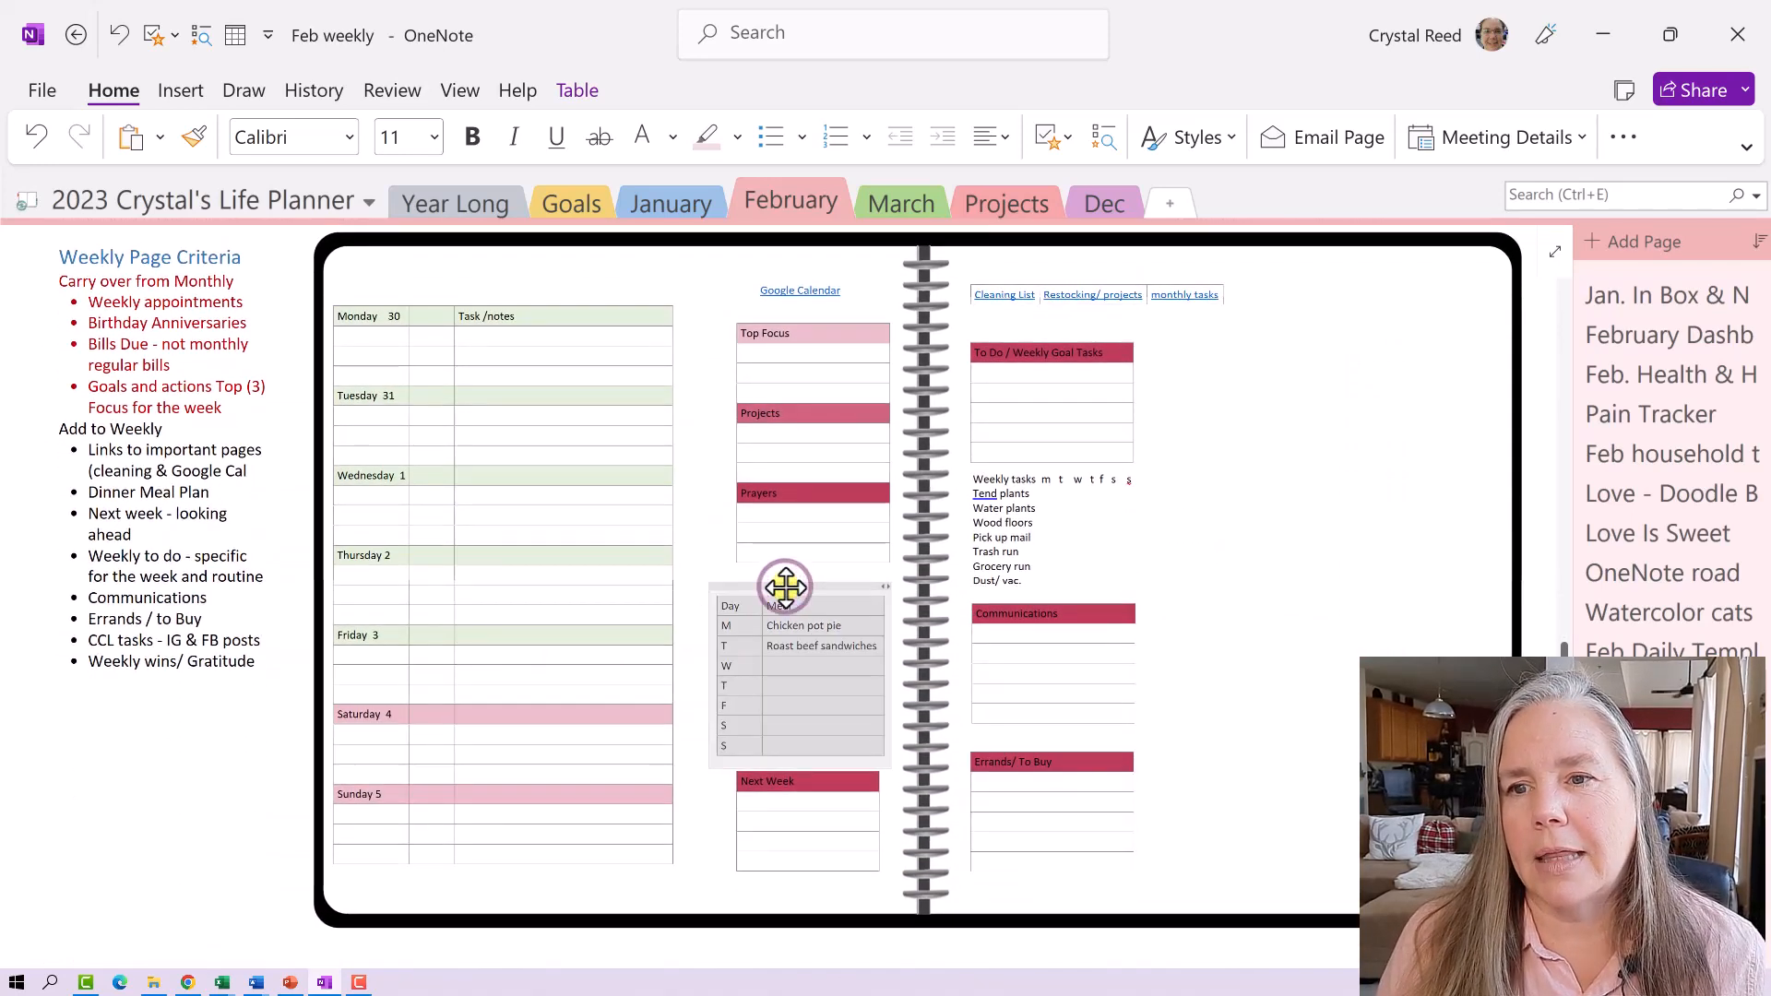
right_click(787, 589)
left_click(843, 631)
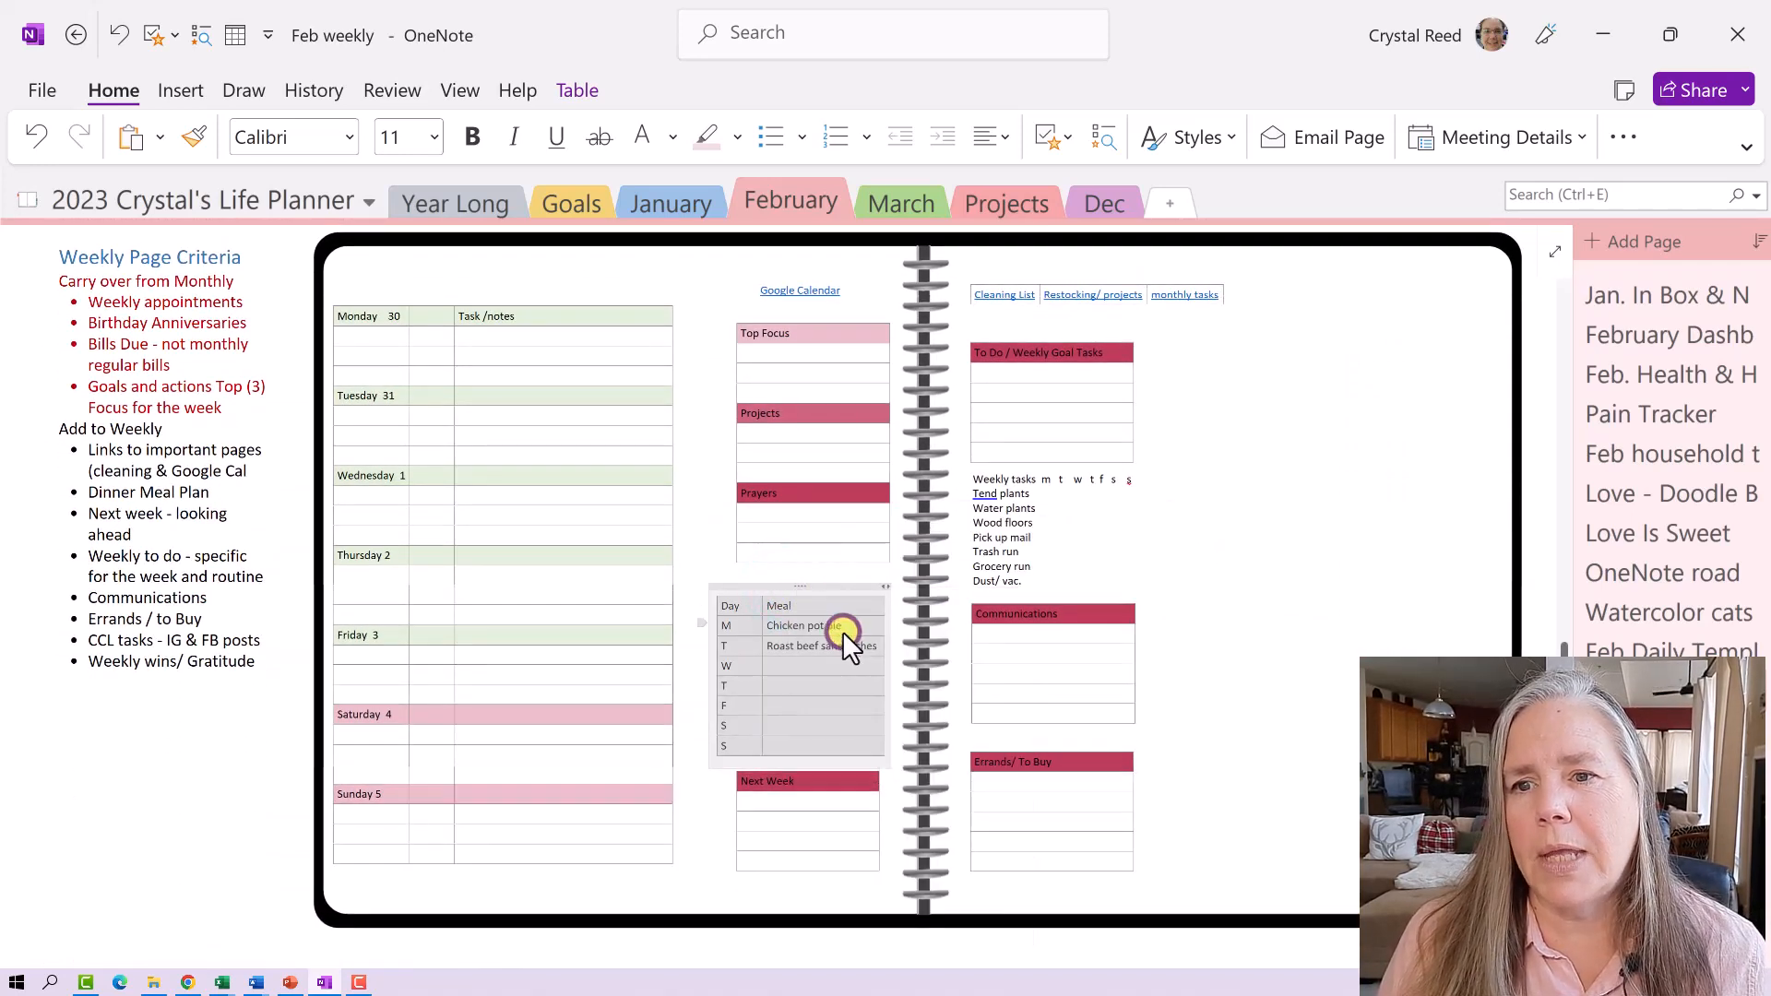
left_click(1266, 439)
right_click(1260, 446)
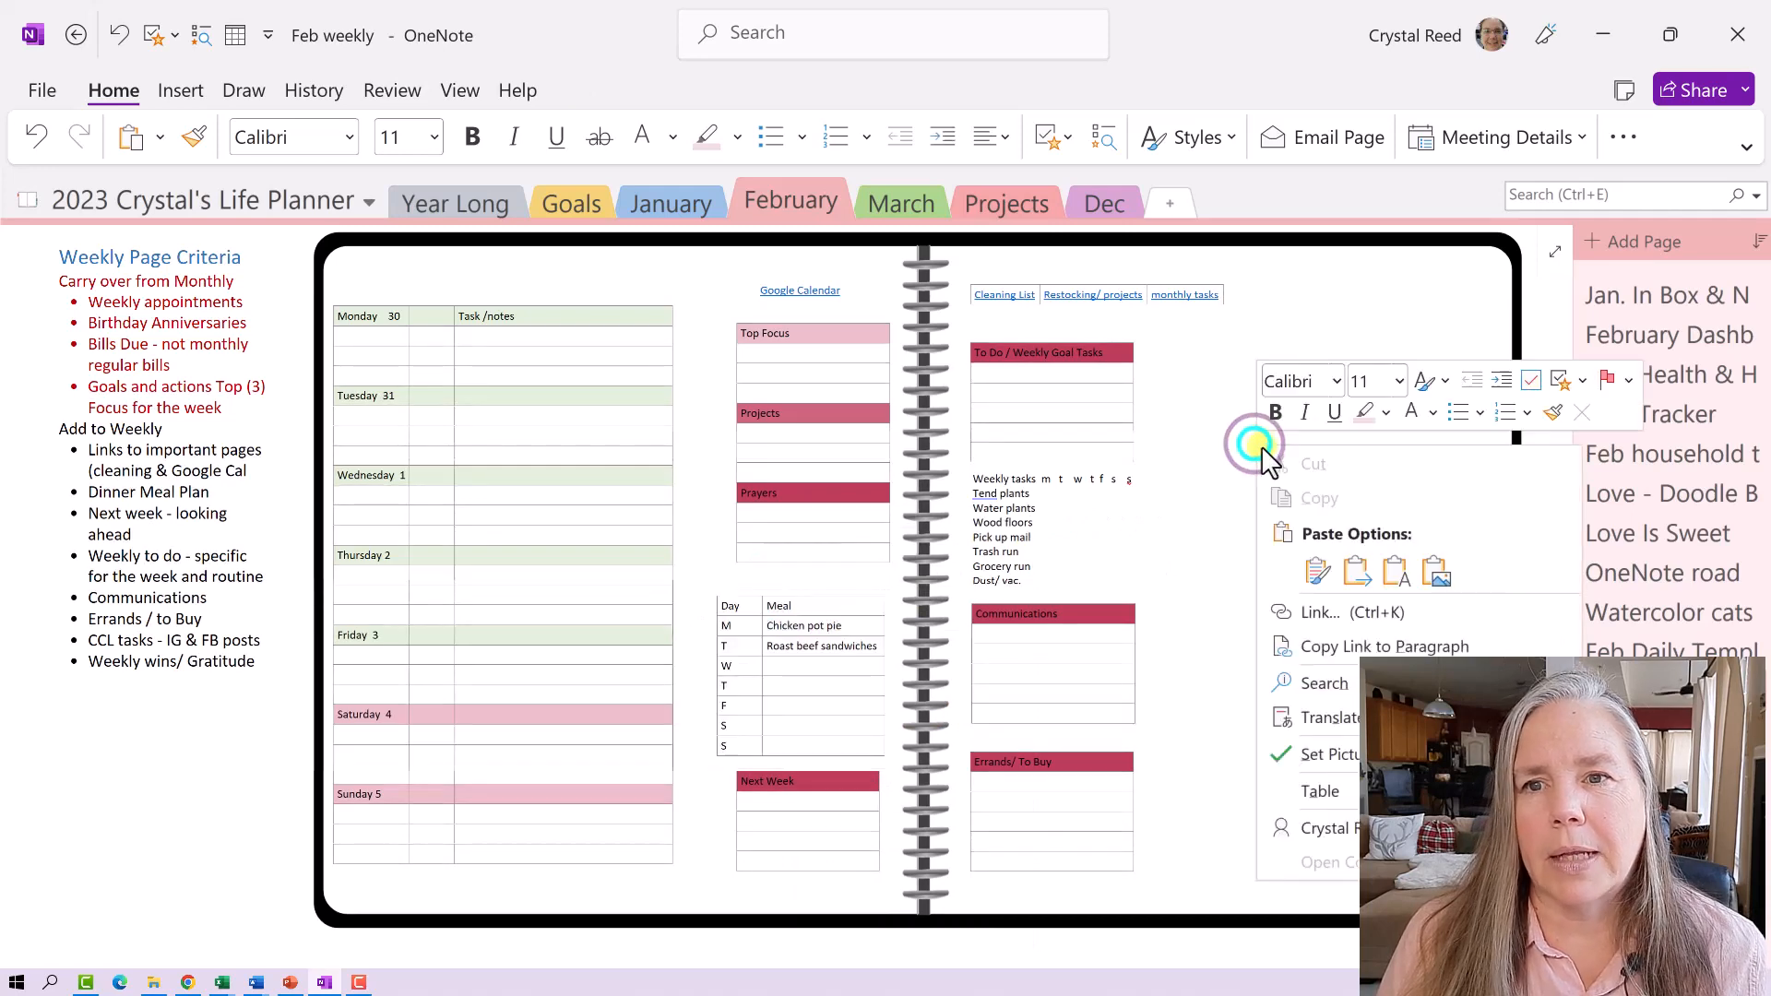
left_click(1317, 570)
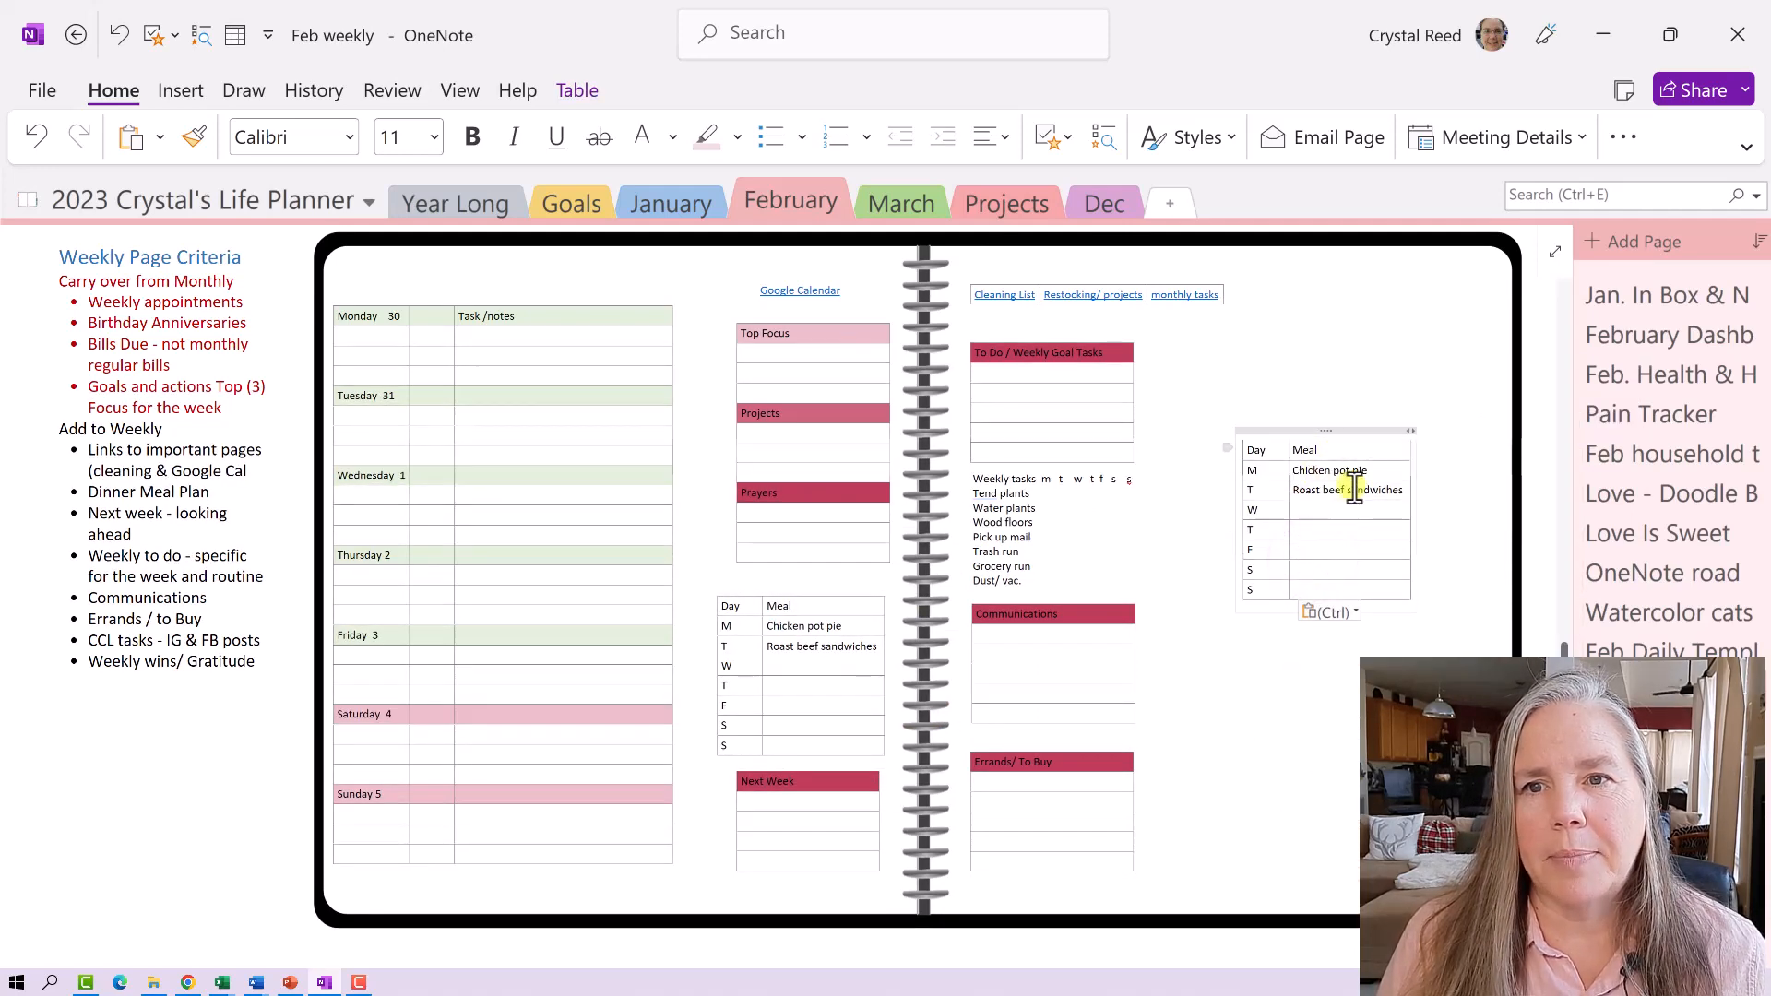
- Clear the copied meal entries, rename the Meal header to IG & FB Posts, and shift it right
left_click_drag(1402, 495, 1311, 475)
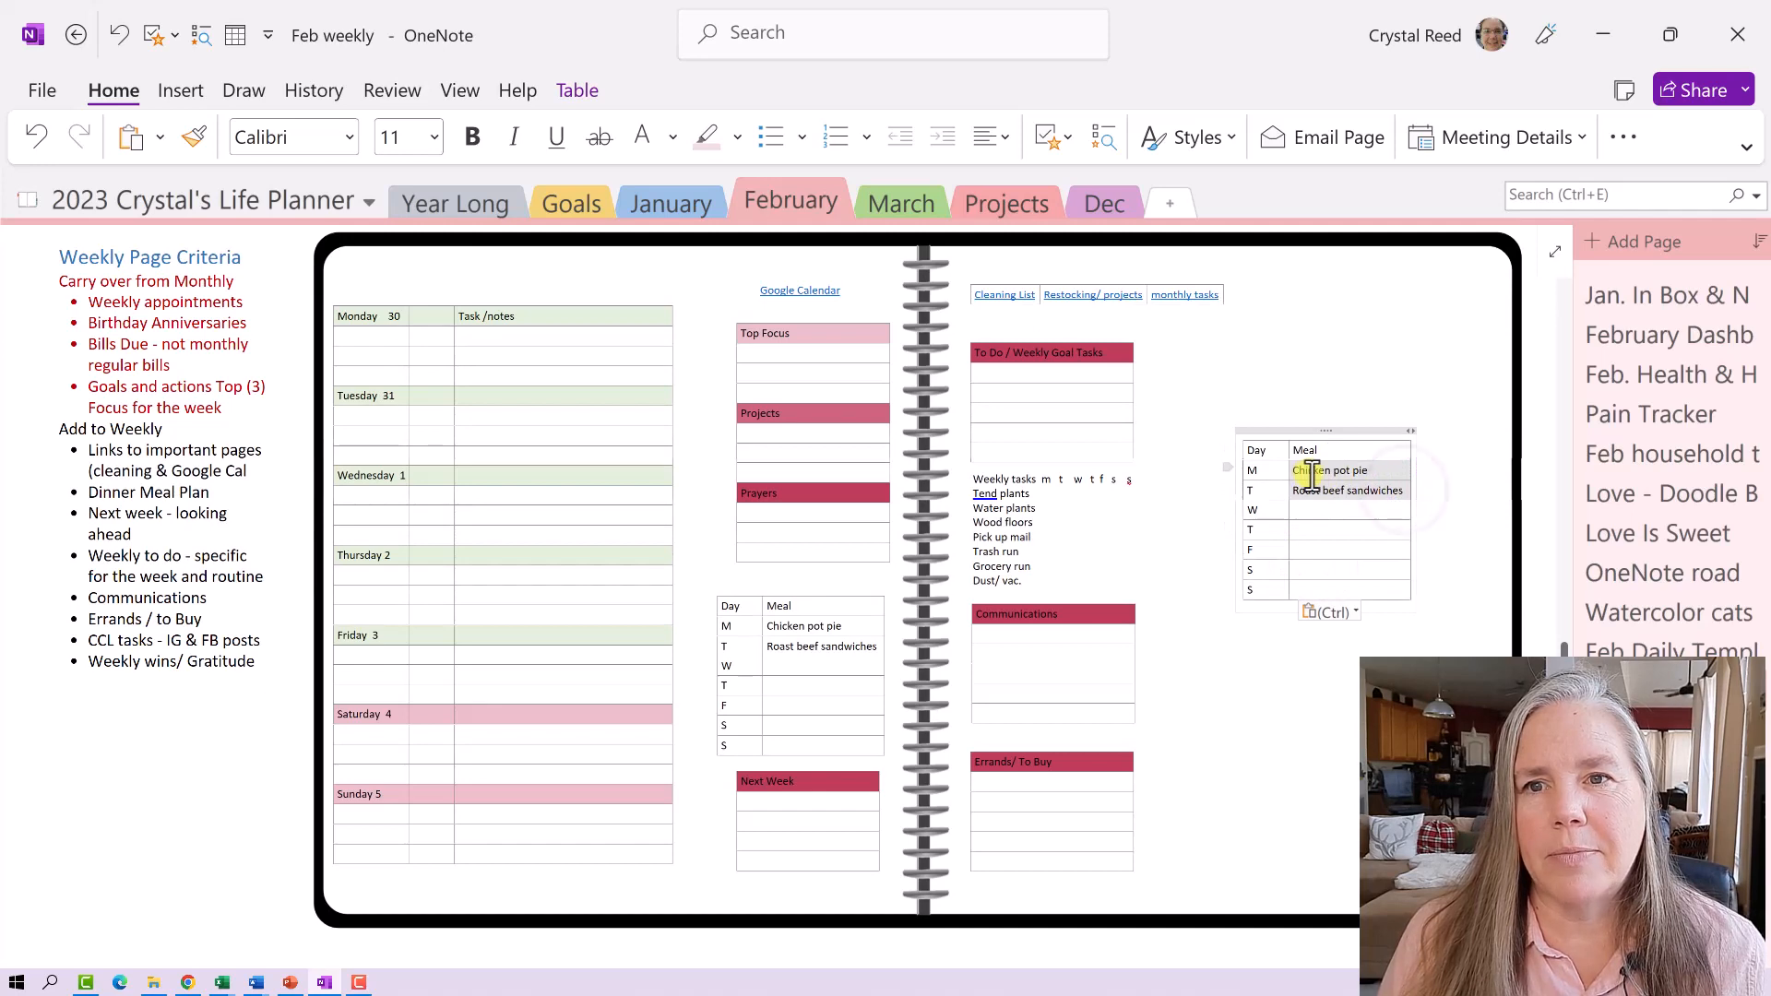
key("Delete")
left_click(1339, 450)
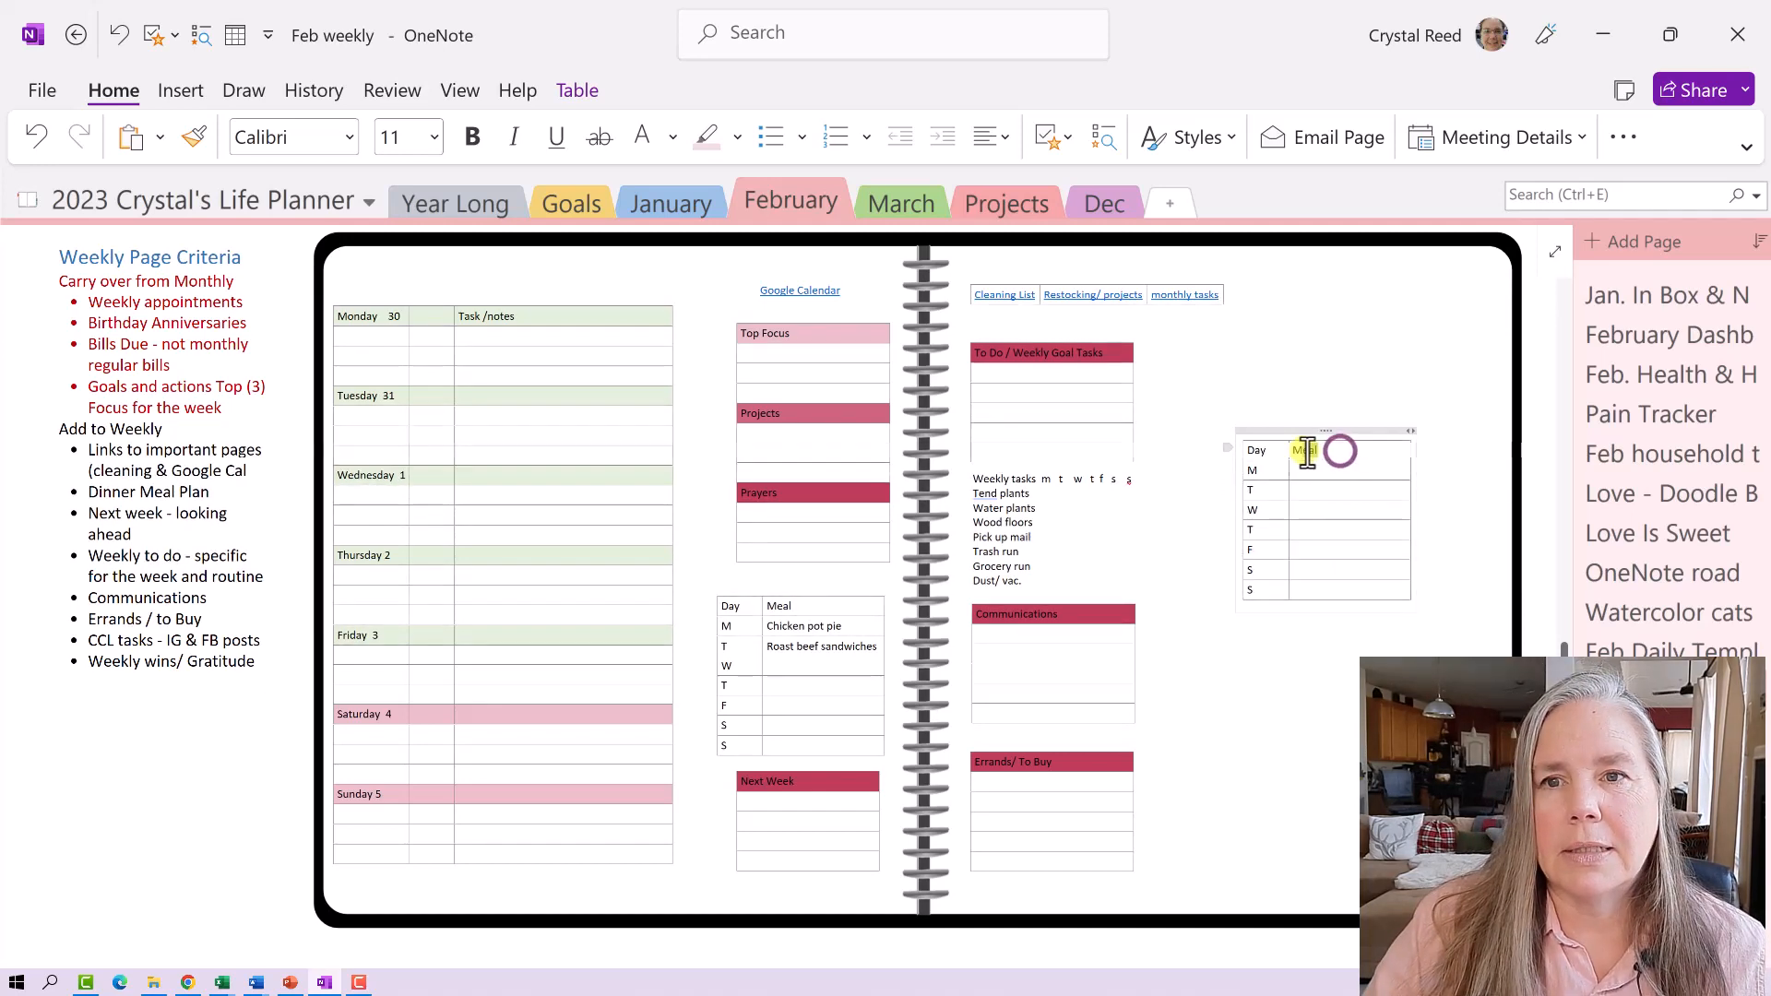
double_click(1300, 451)
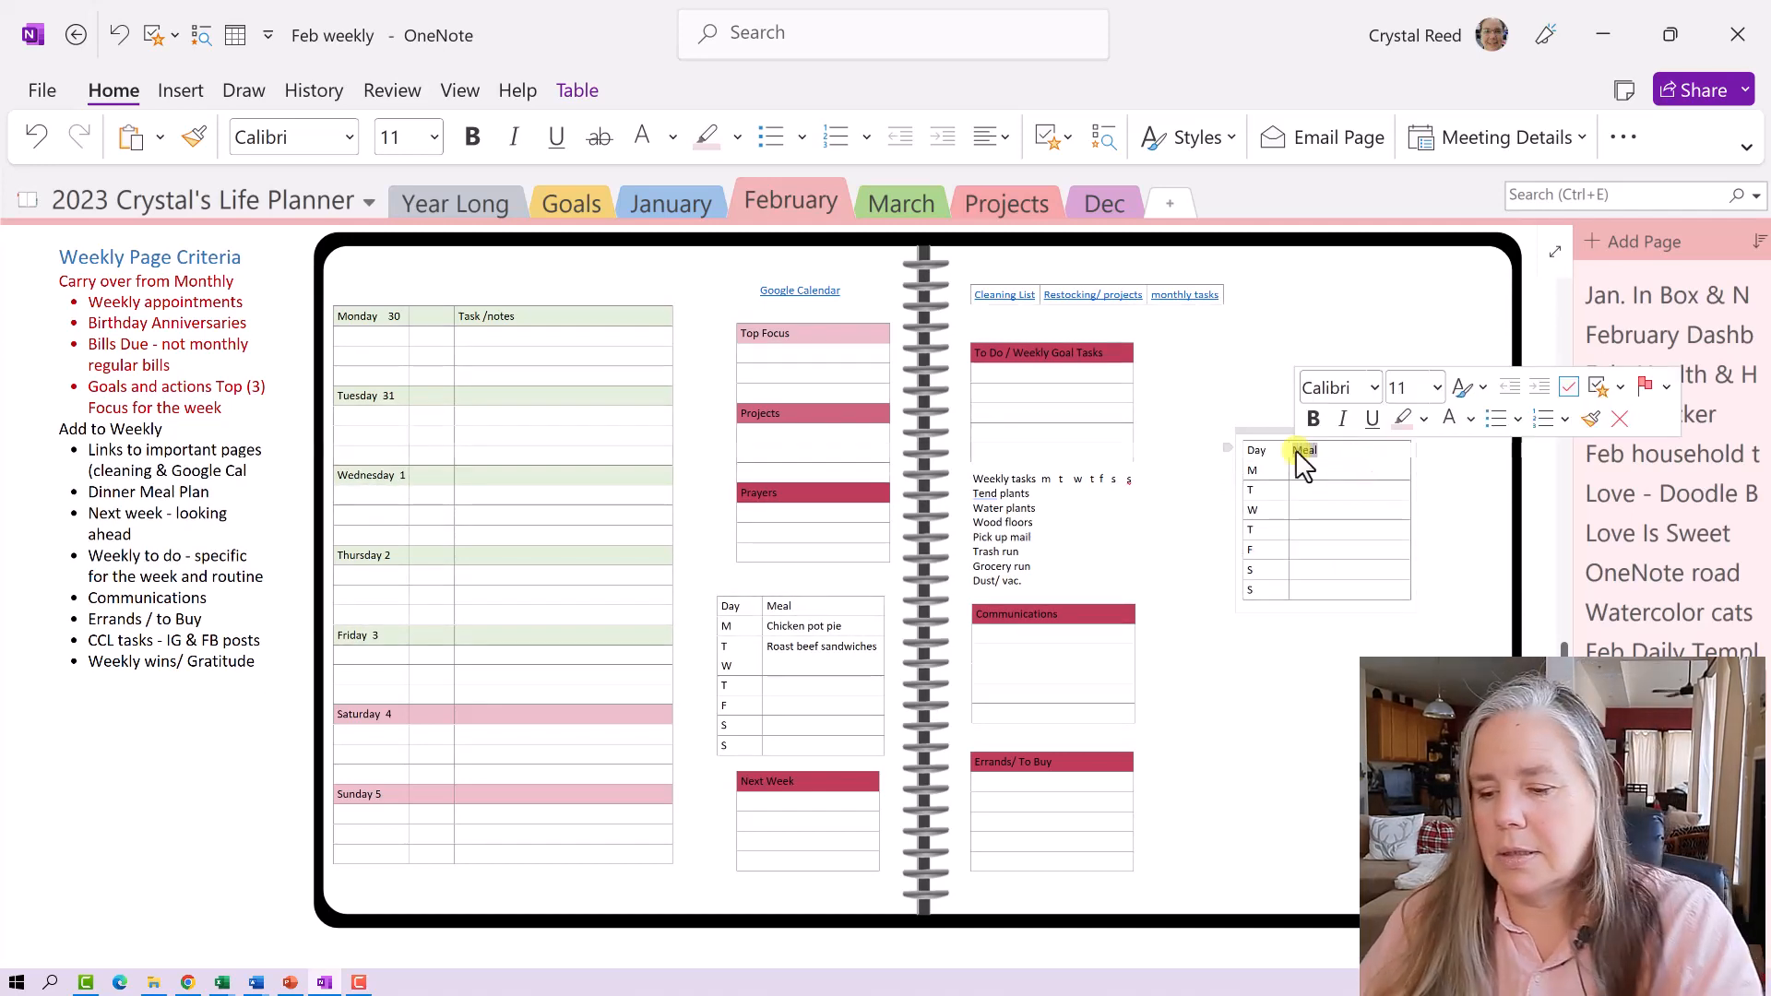
type("IG & FB")
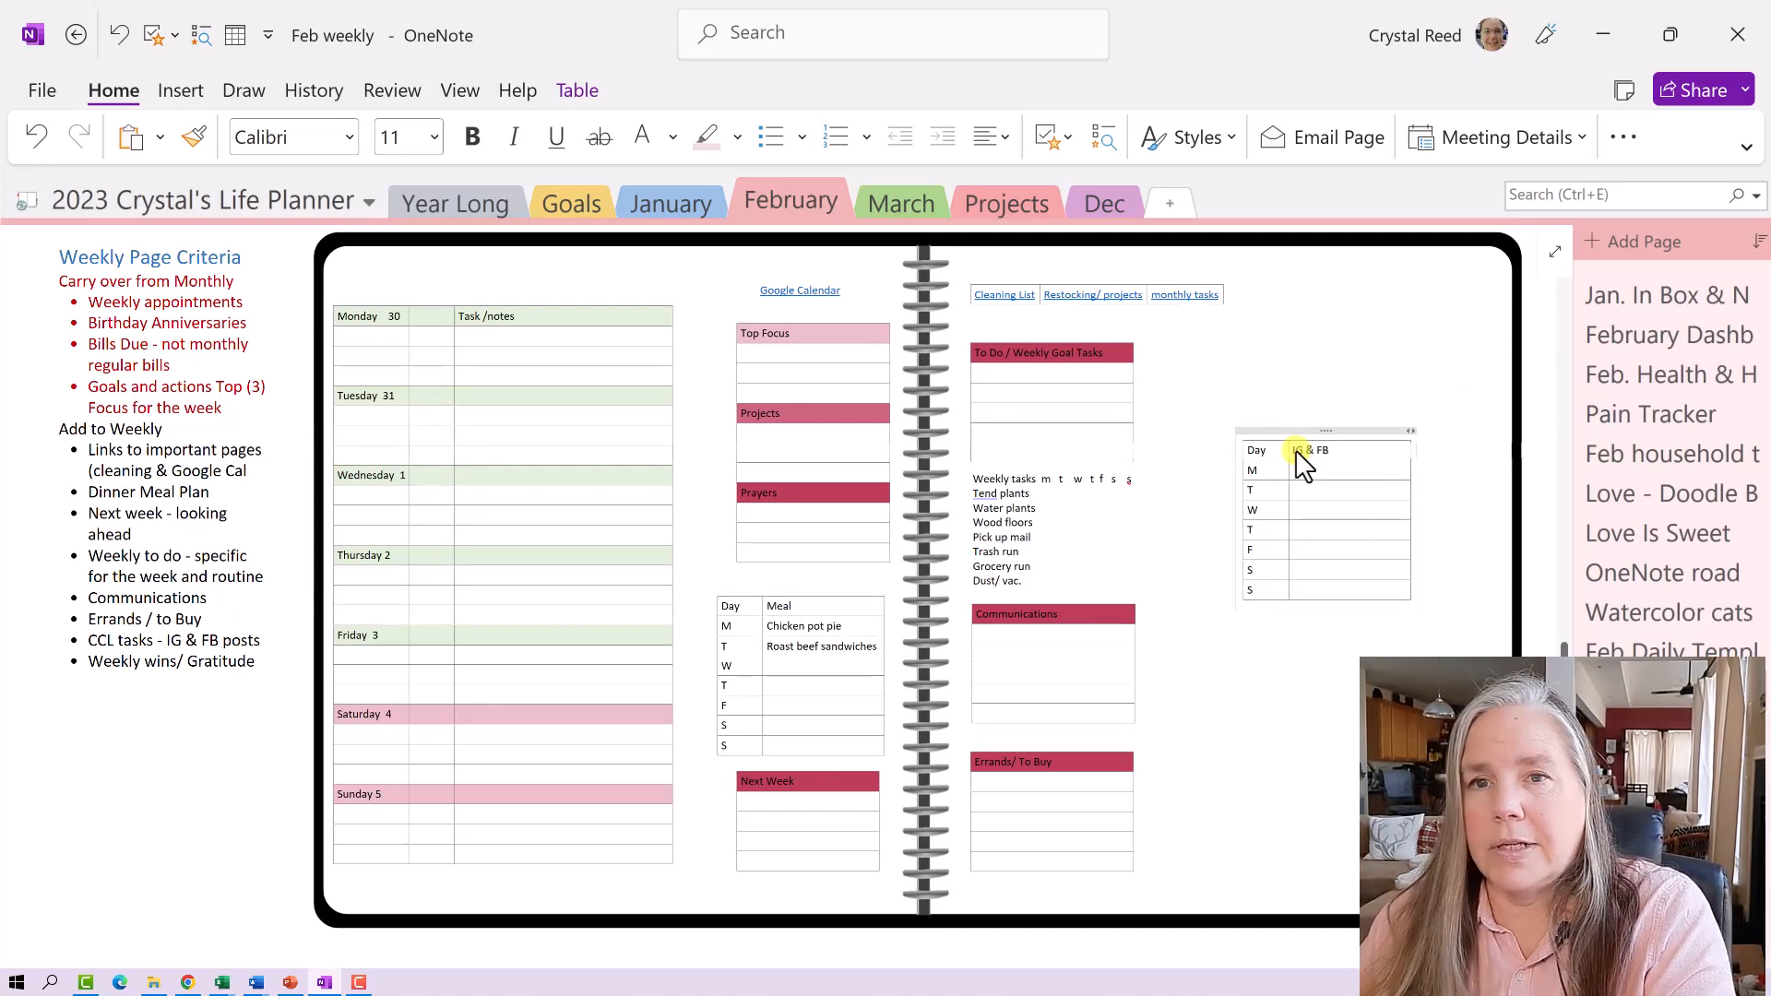
type("sts")
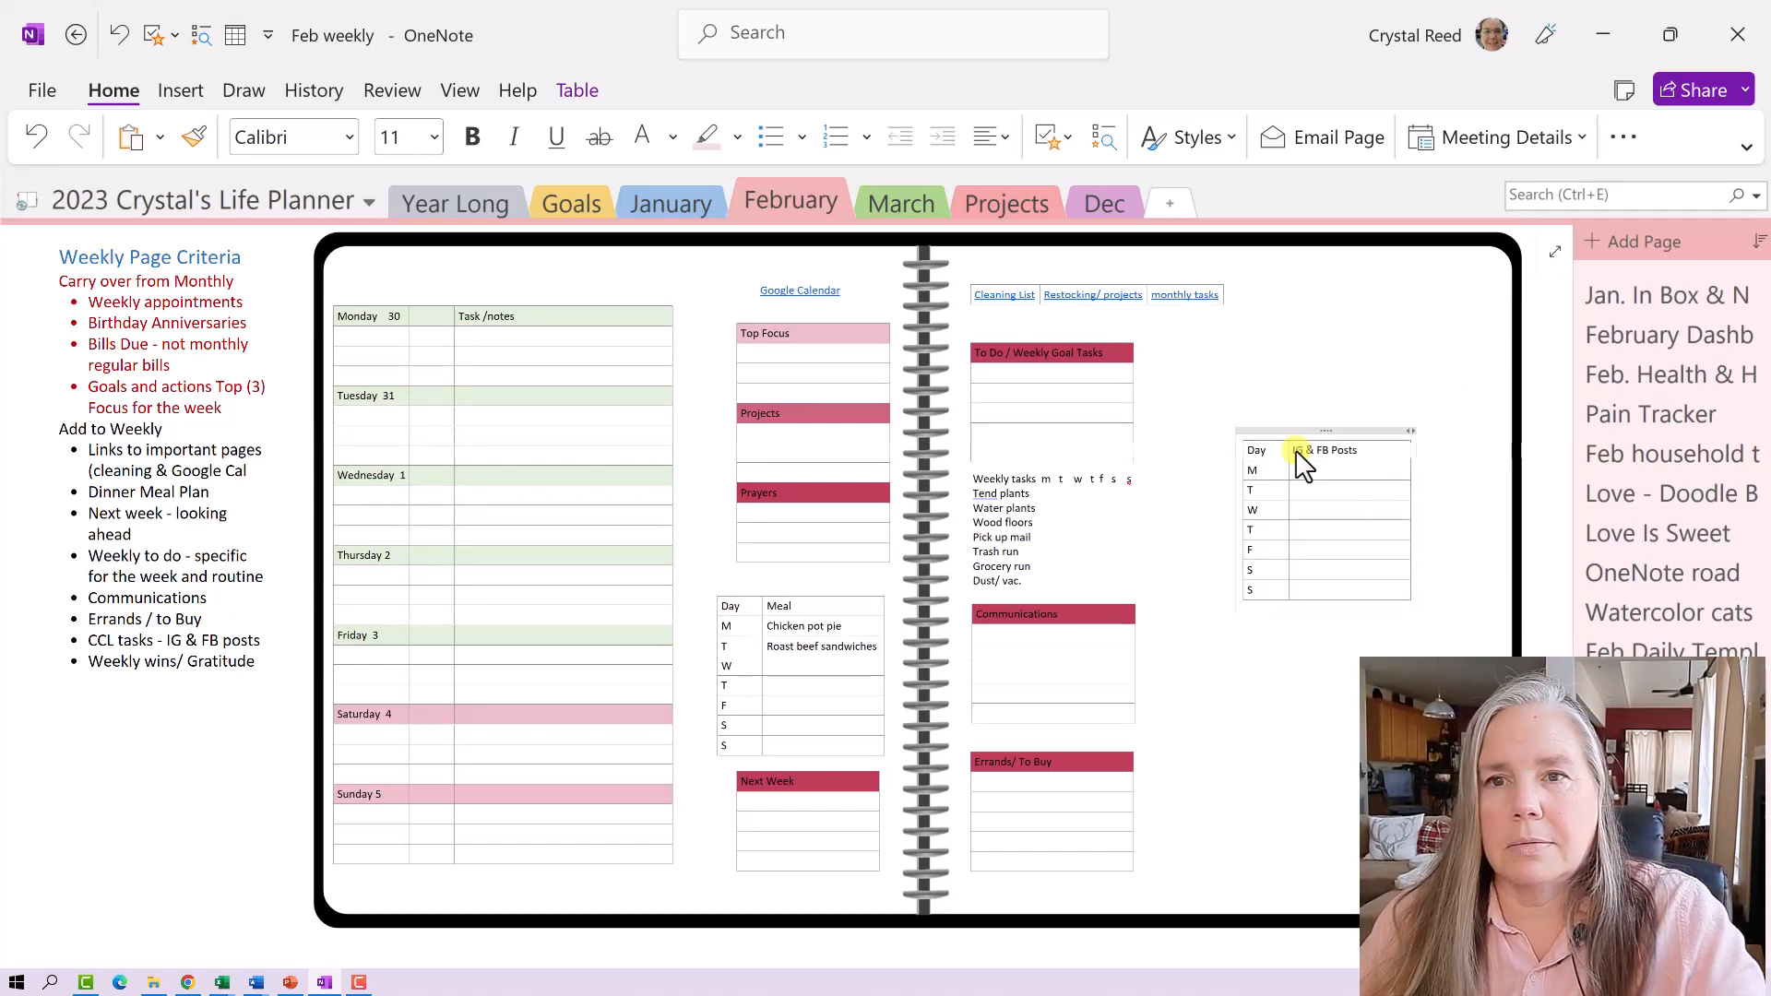
left_click_drag(1332, 429, 1381, 487)
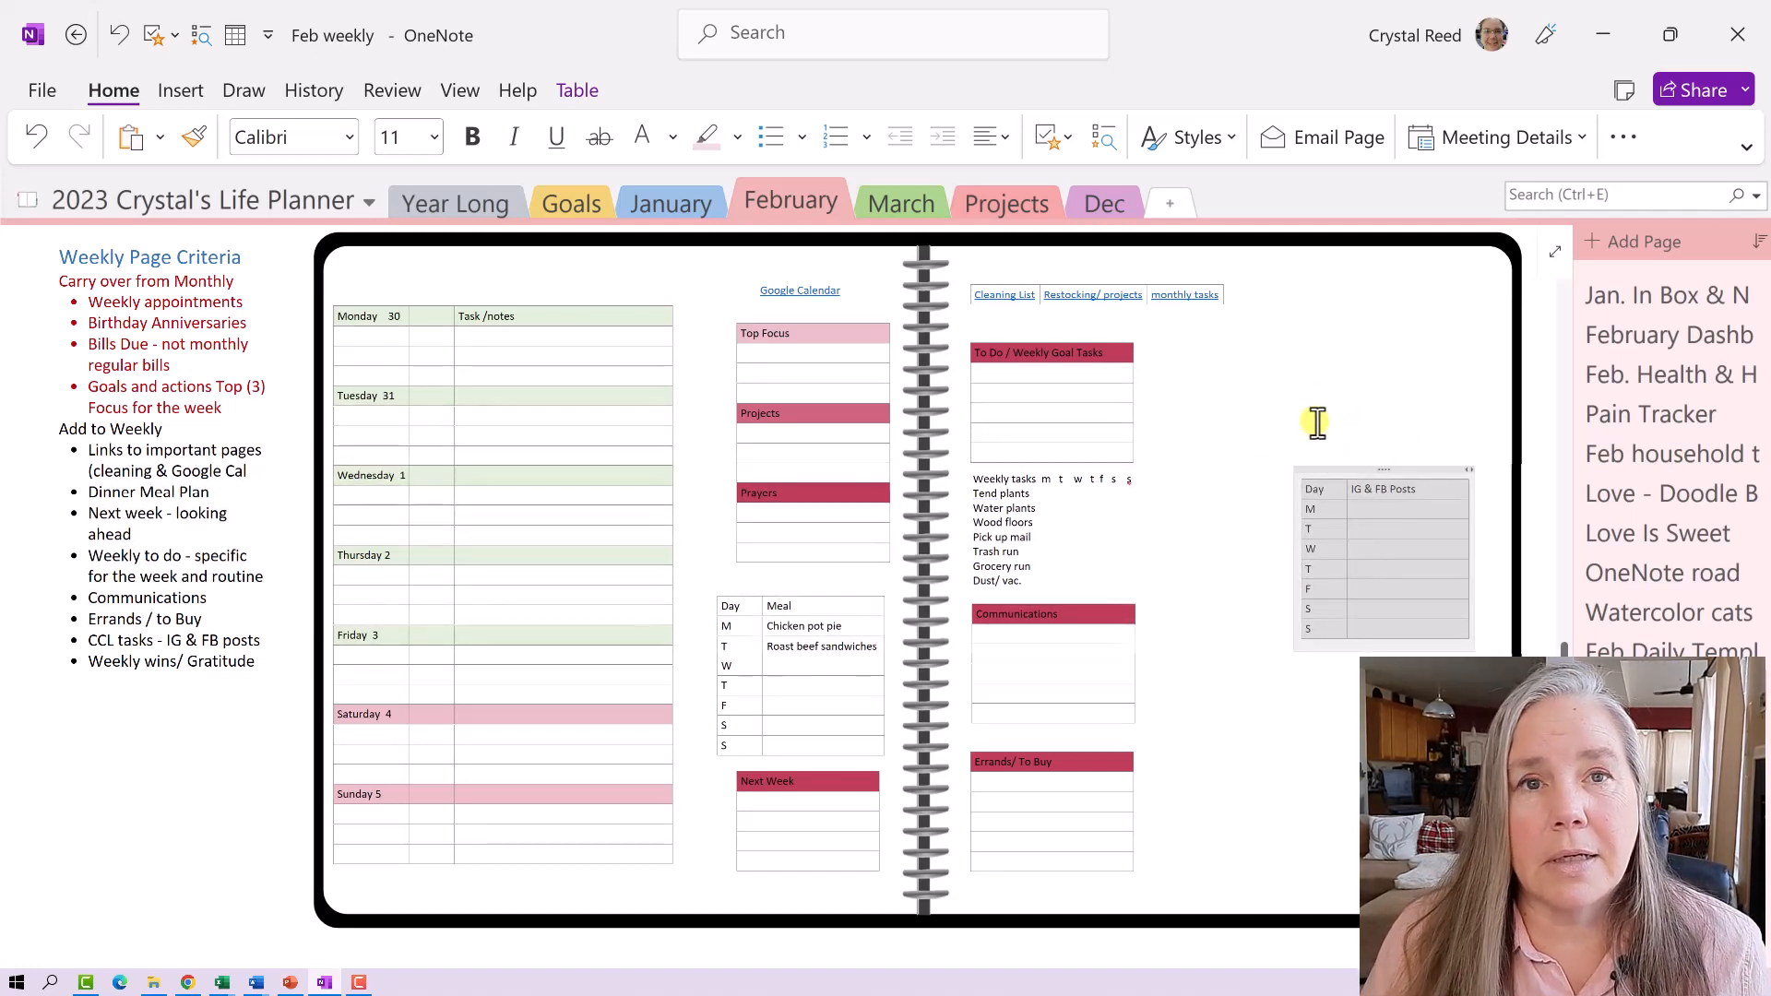
left_click(1322, 413)
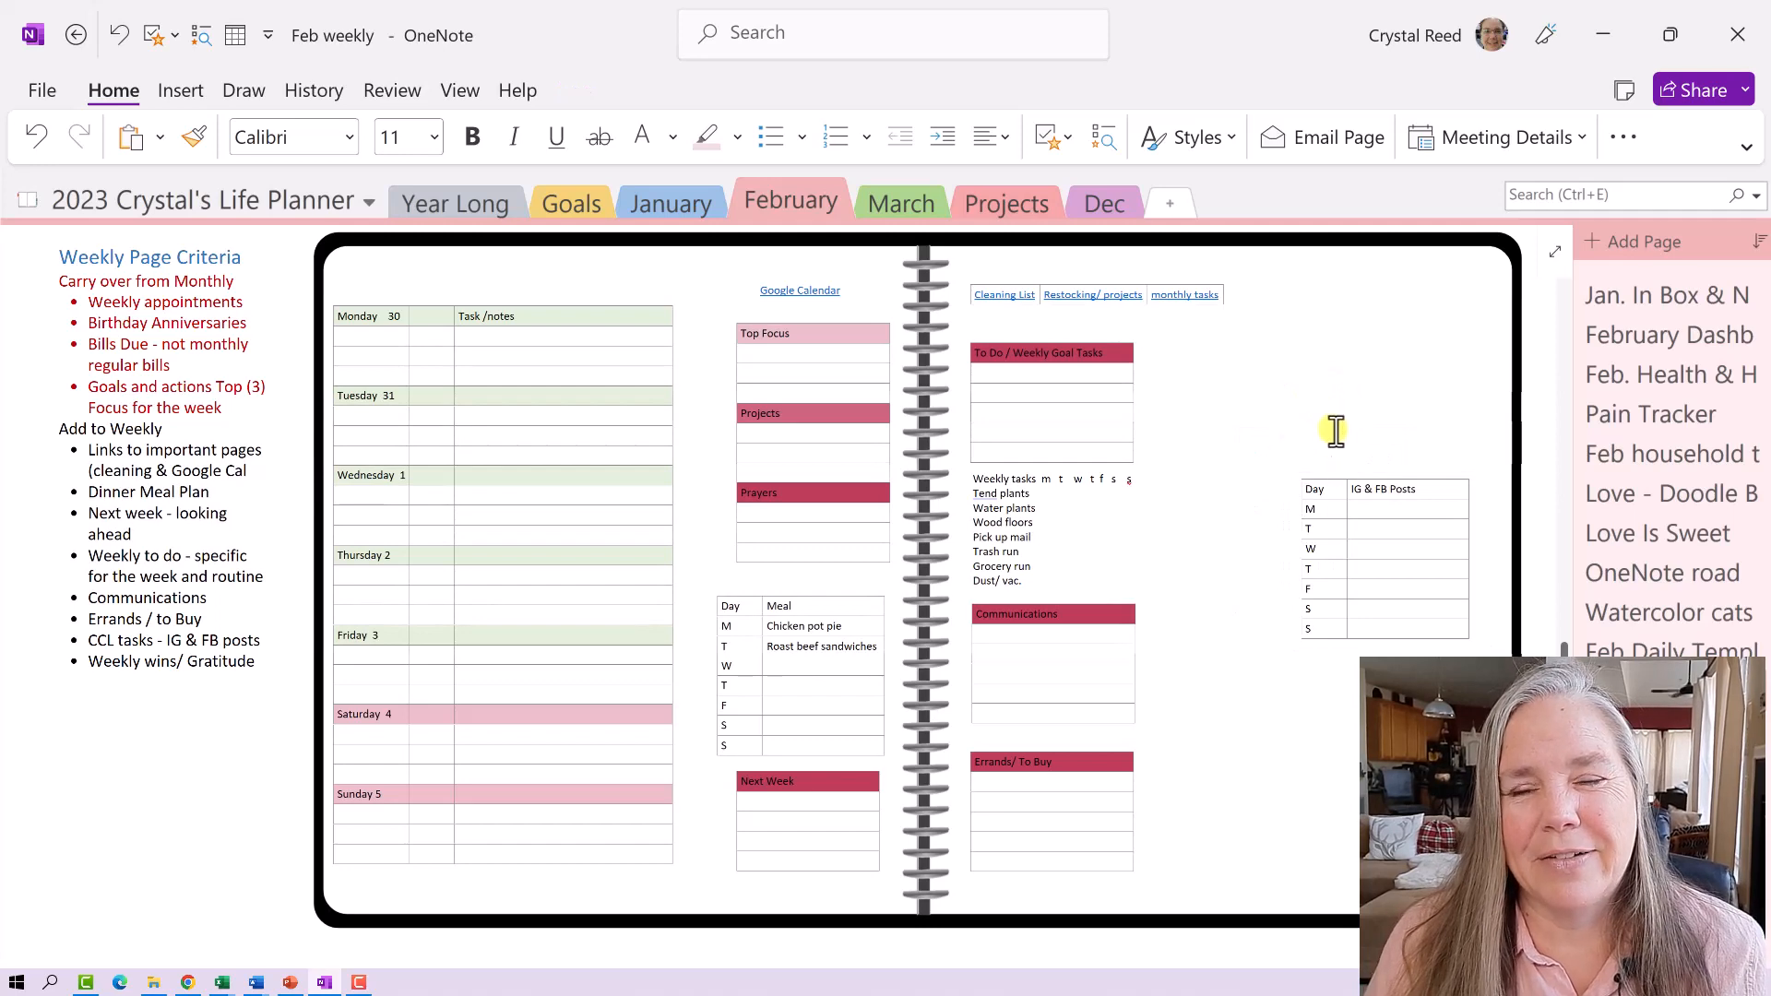
- Paste another Day/Meal table at the top right and clear its Meal column
right_click(1299, 329)
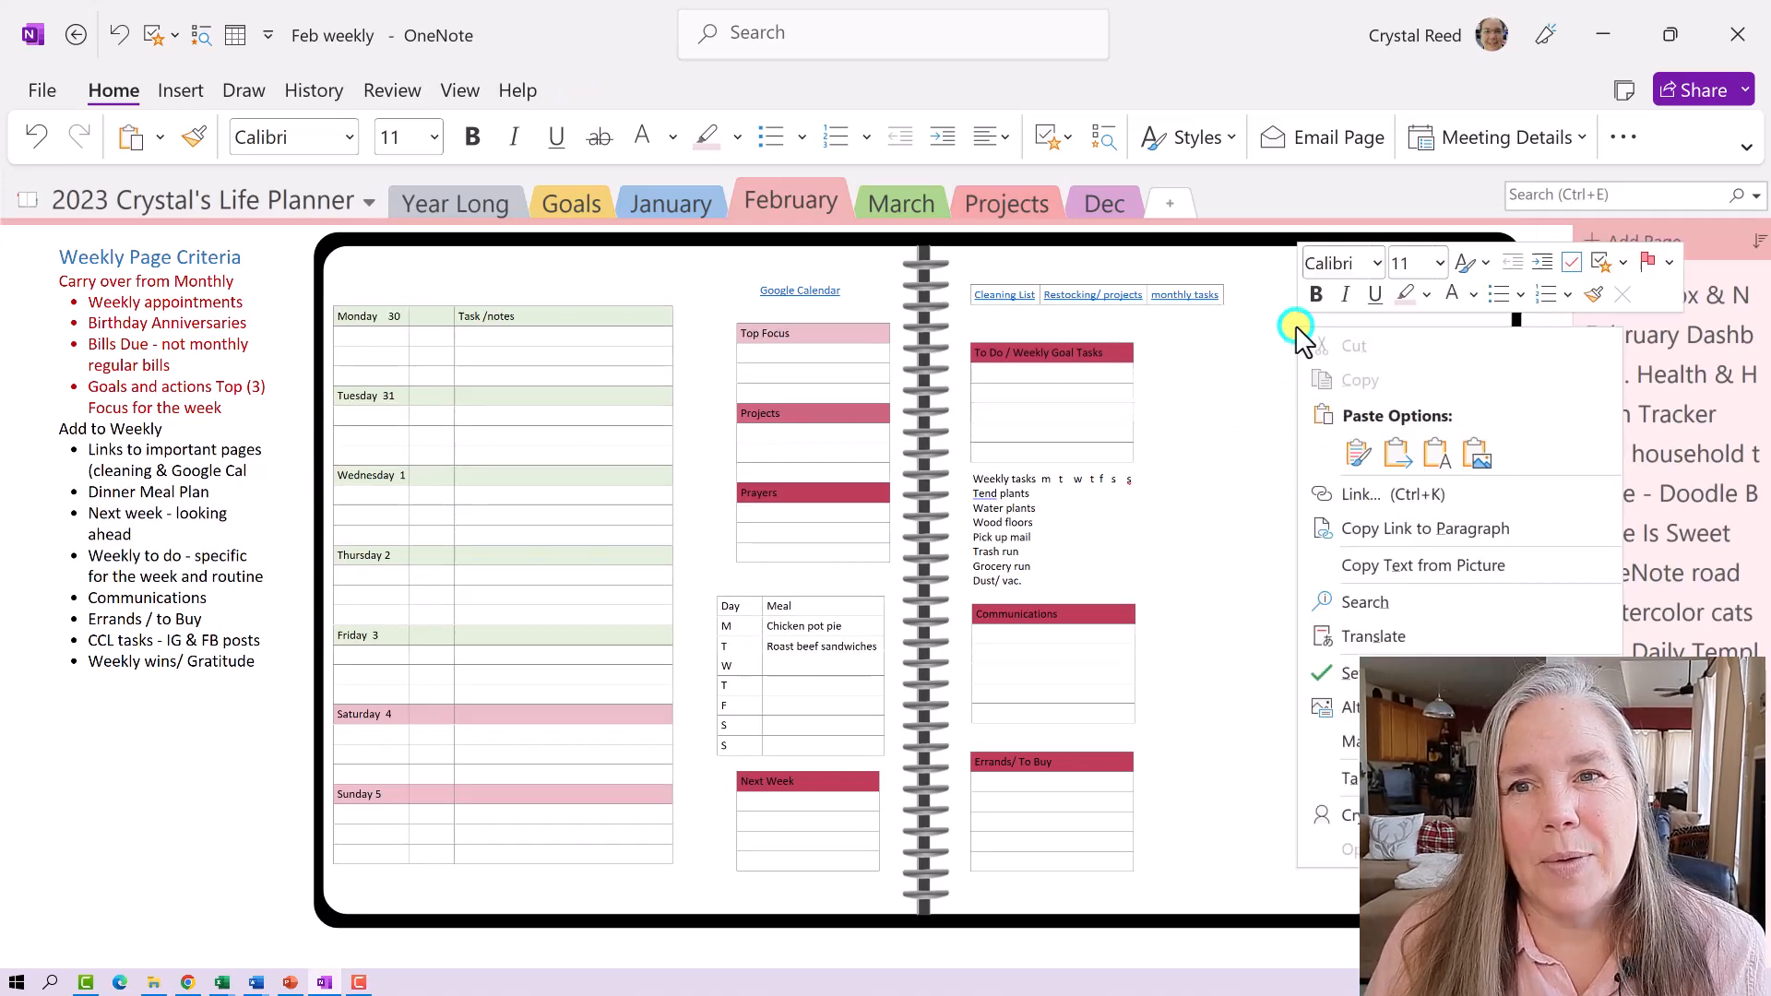
left_click(1353, 445)
left_click_drag(1368, 313, 1484, 292)
left_click(1357, 335)
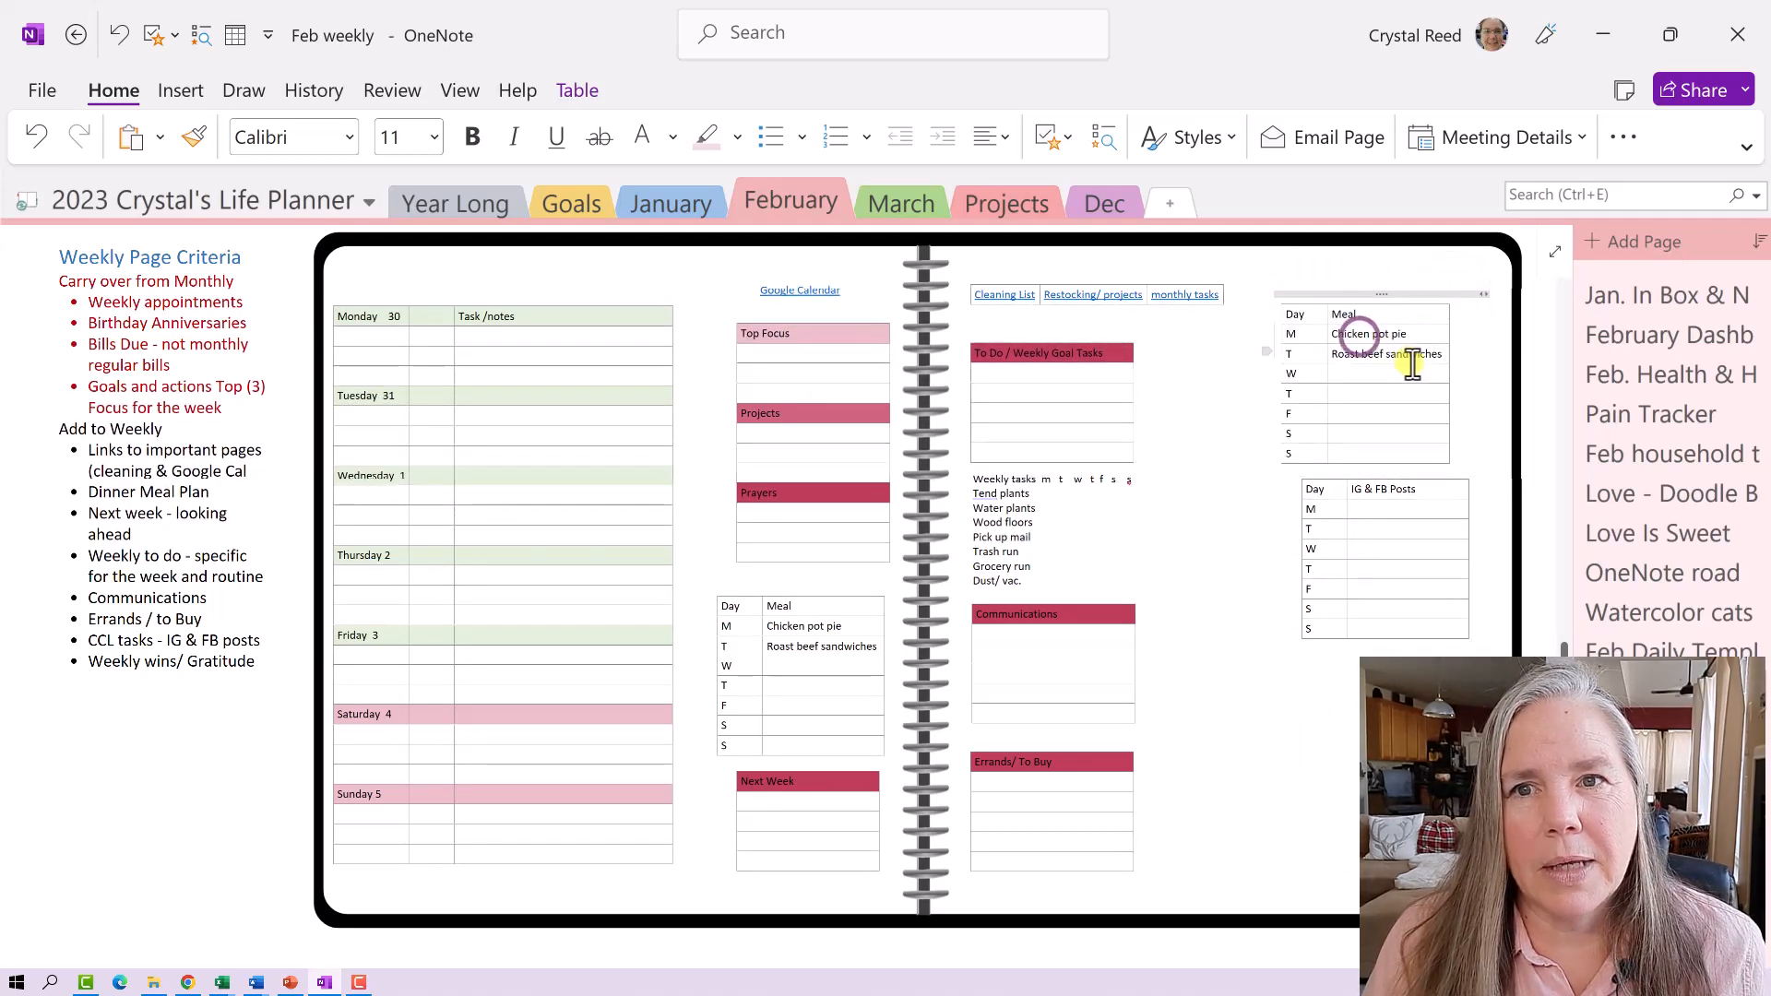
left_click_drag(1445, 360, 1362, 322)
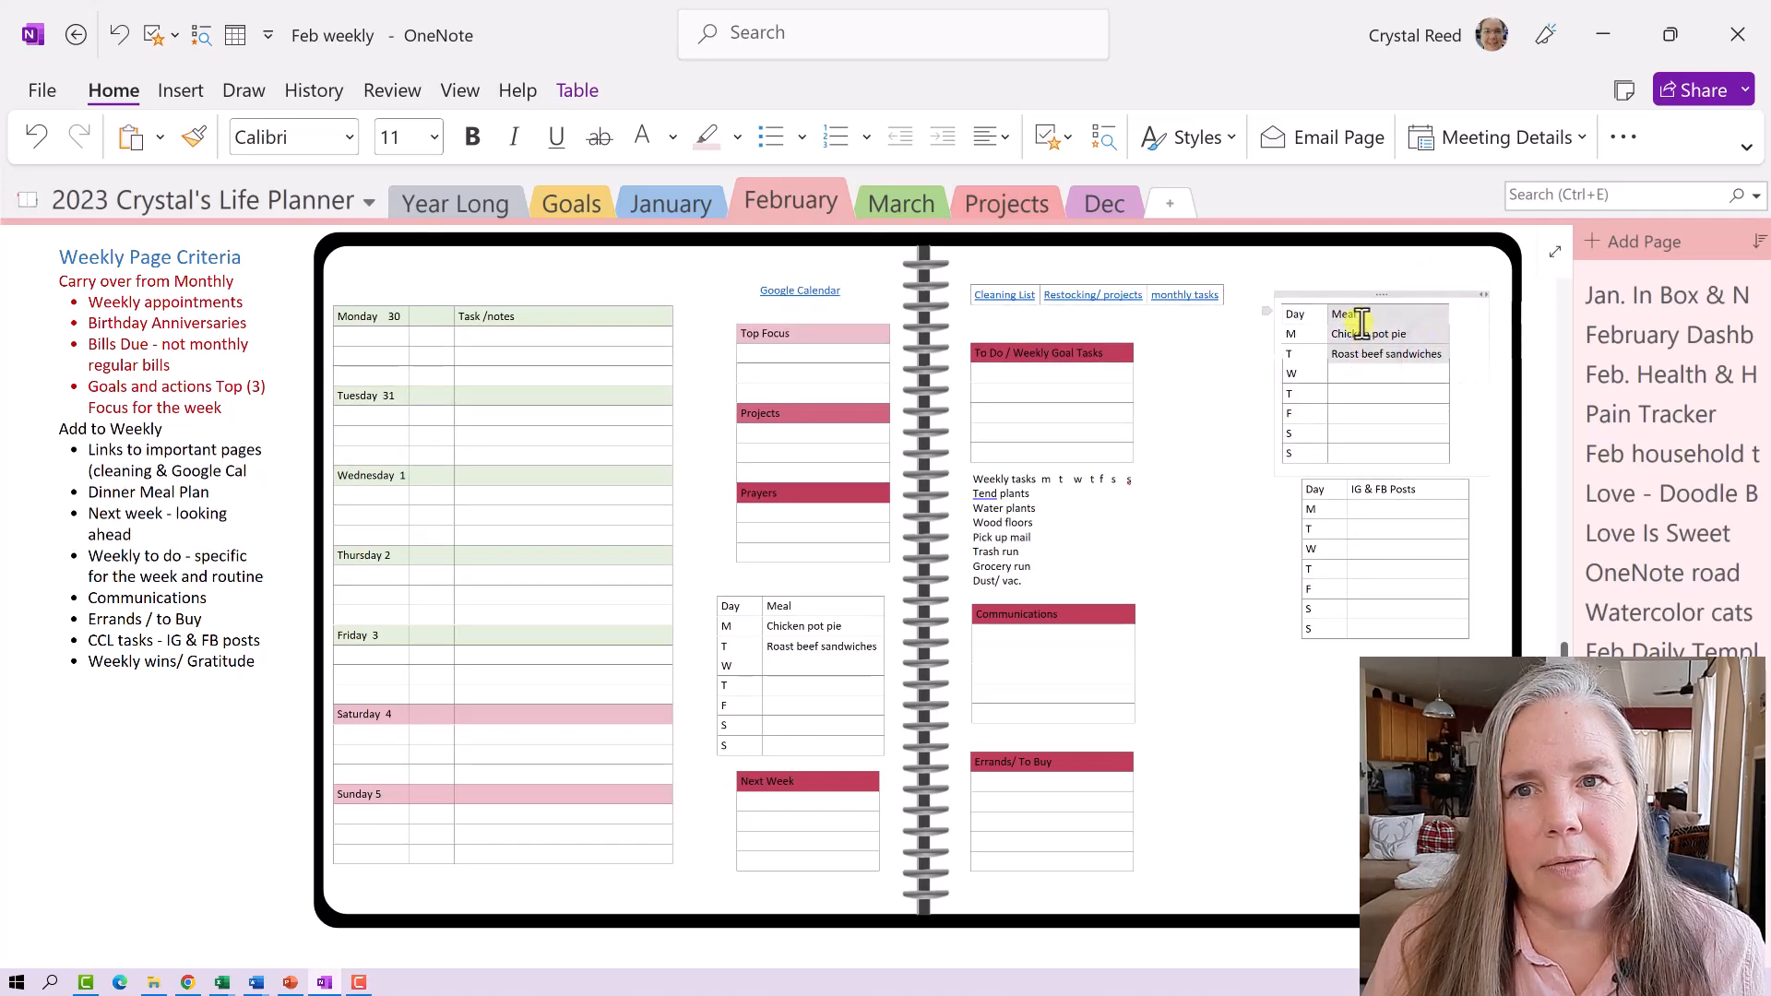
key("Delete")
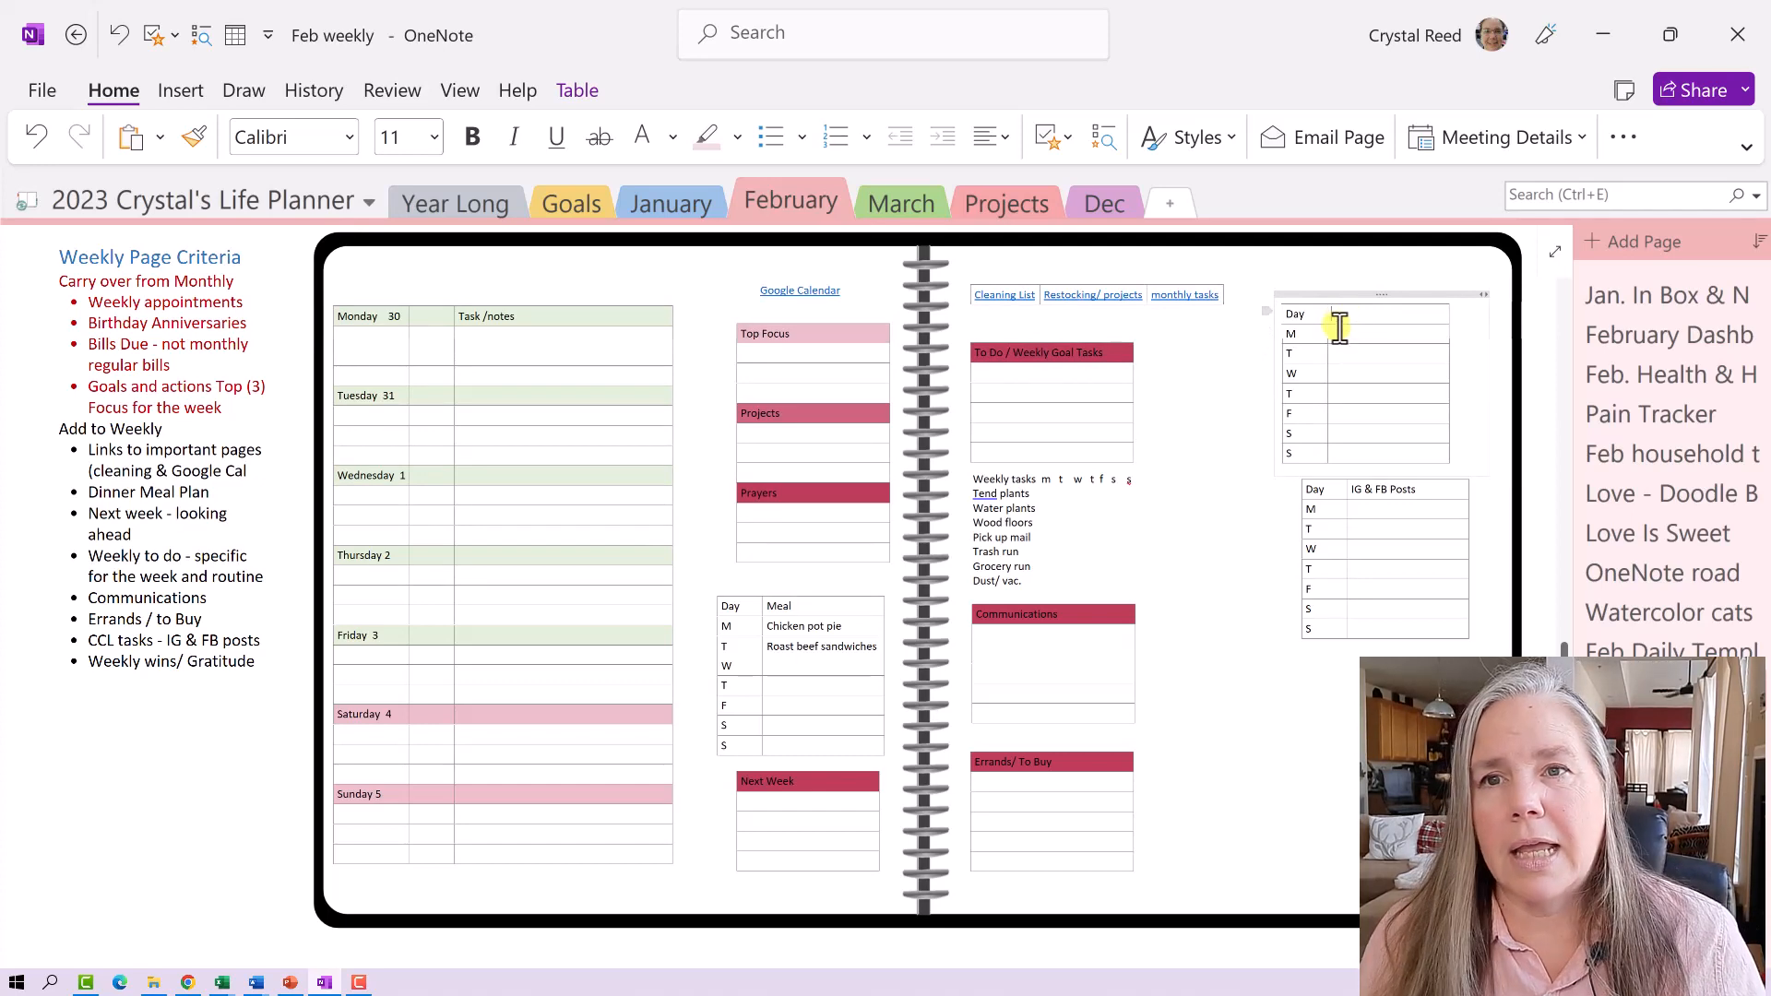
- Widen the copied table's first column, narrow the table slightly, and delete the M–S day letters
left_click_drag(1328, 315, 1387, 314)
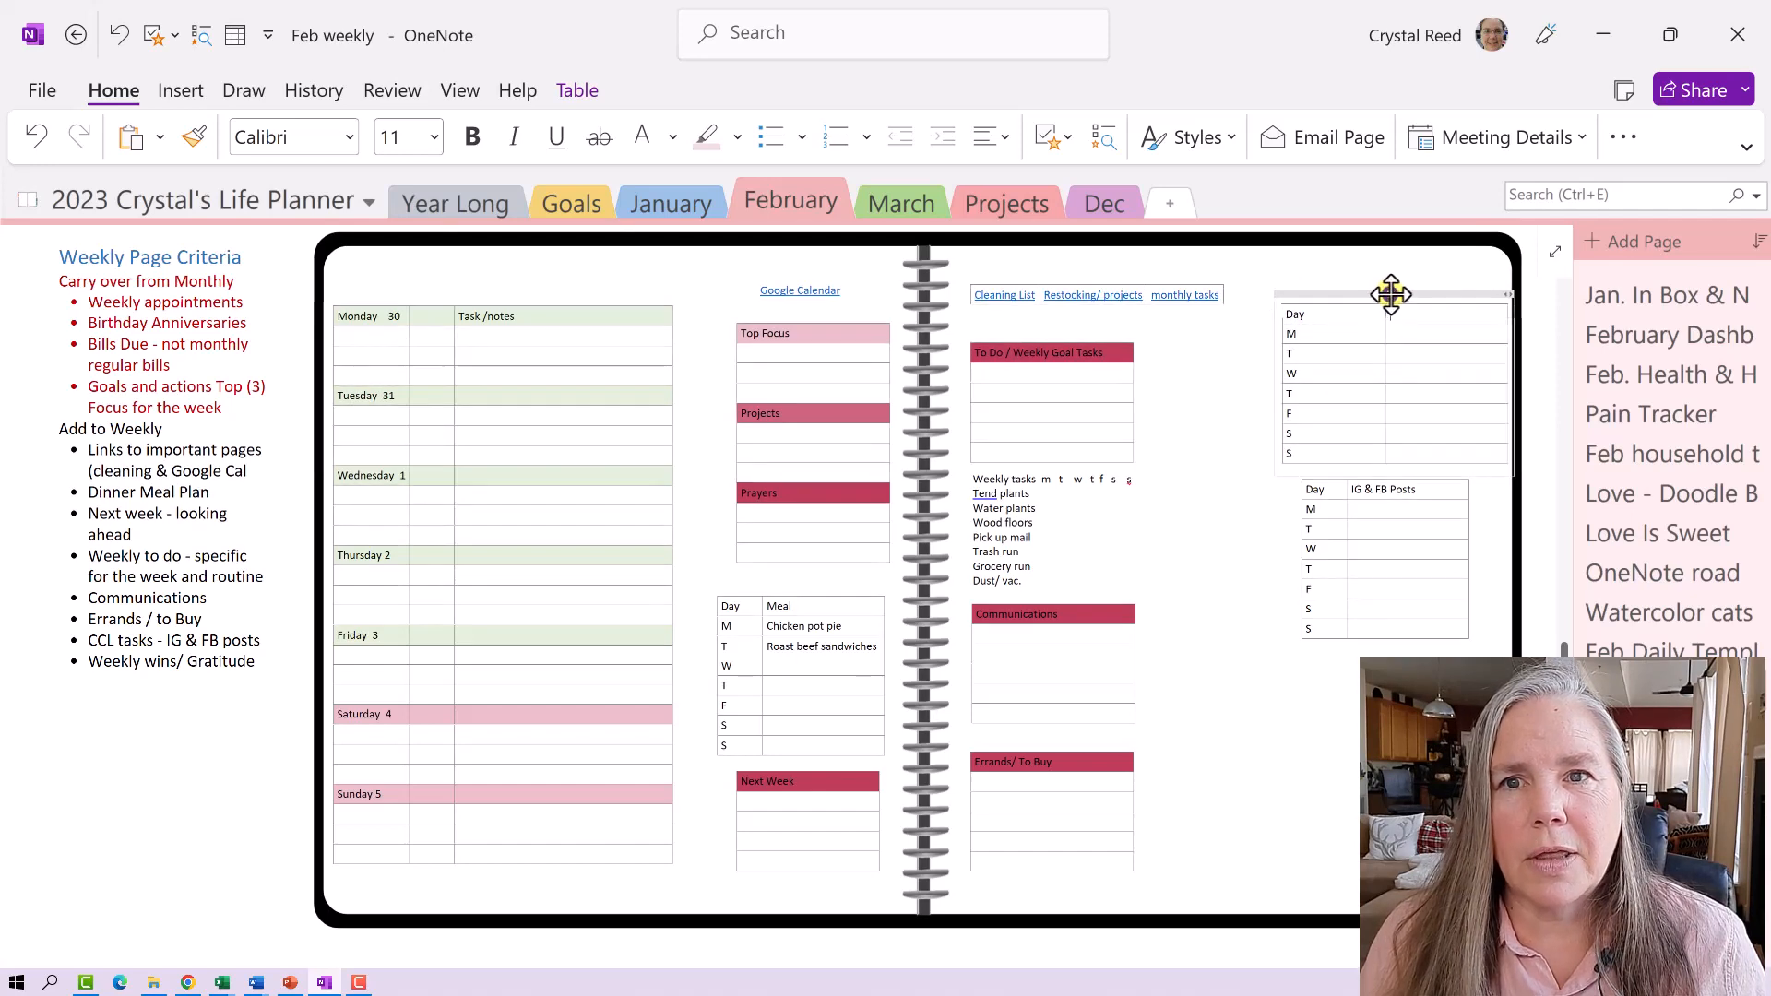
left_click(1390, 293)
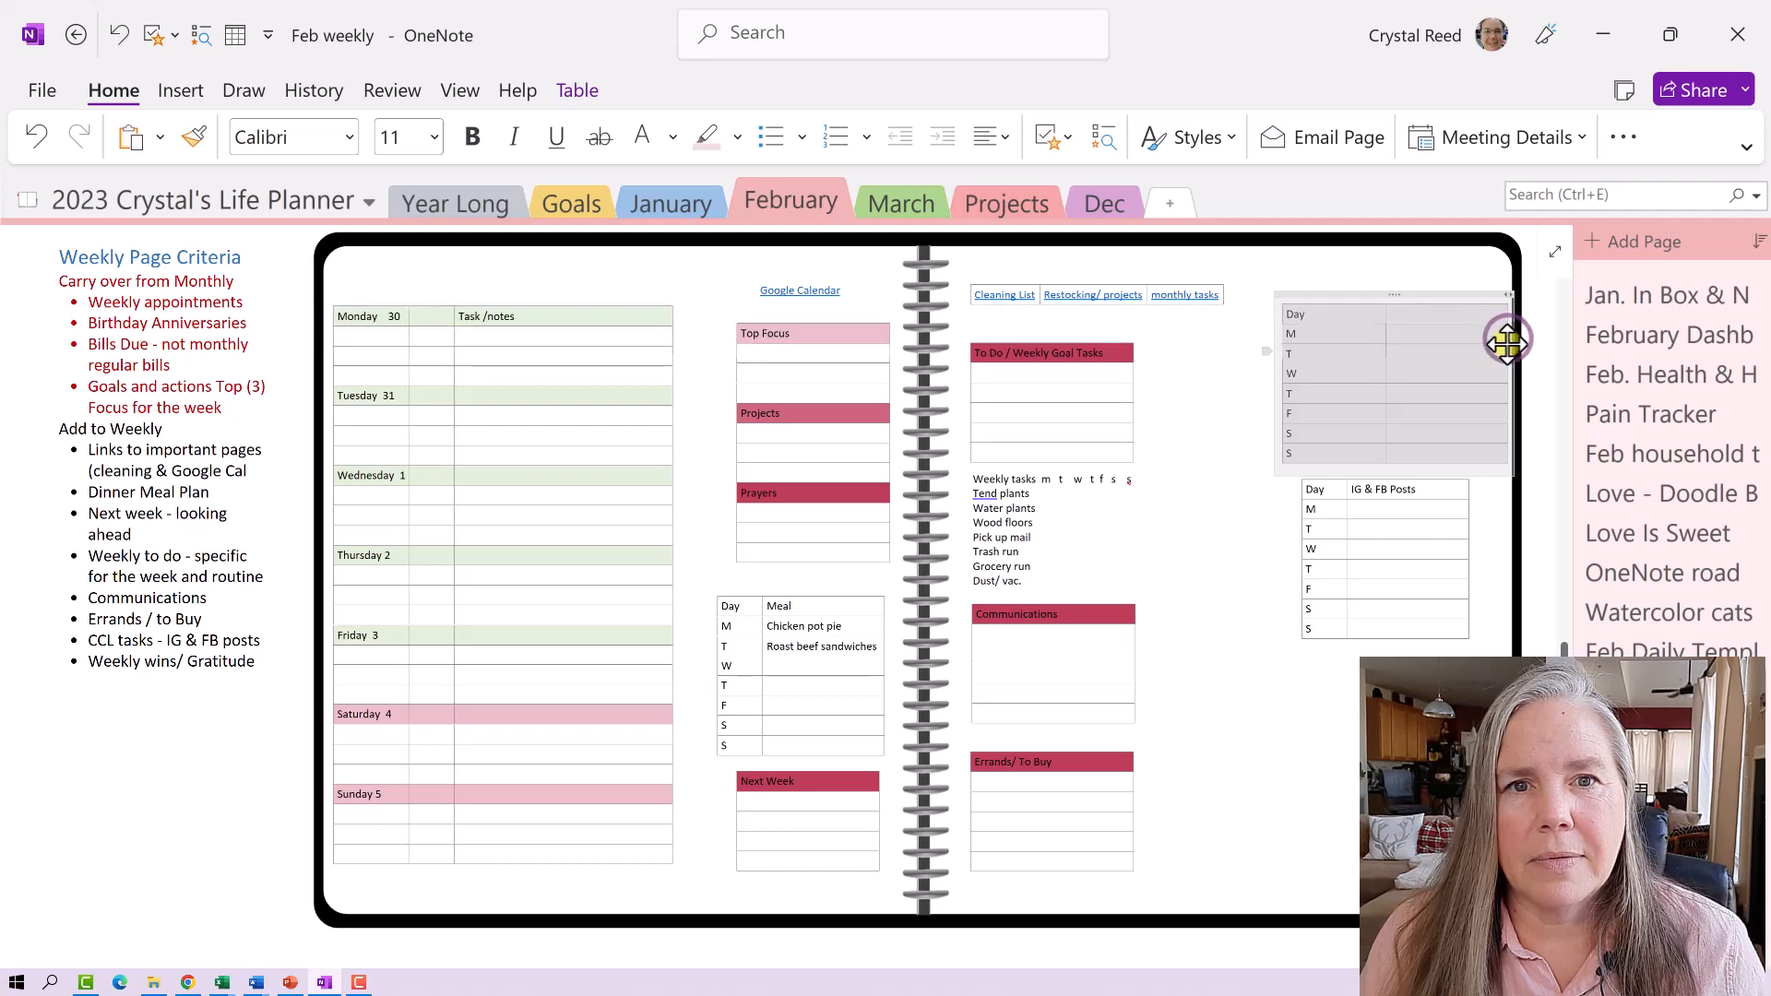
left_click(1499, 334)
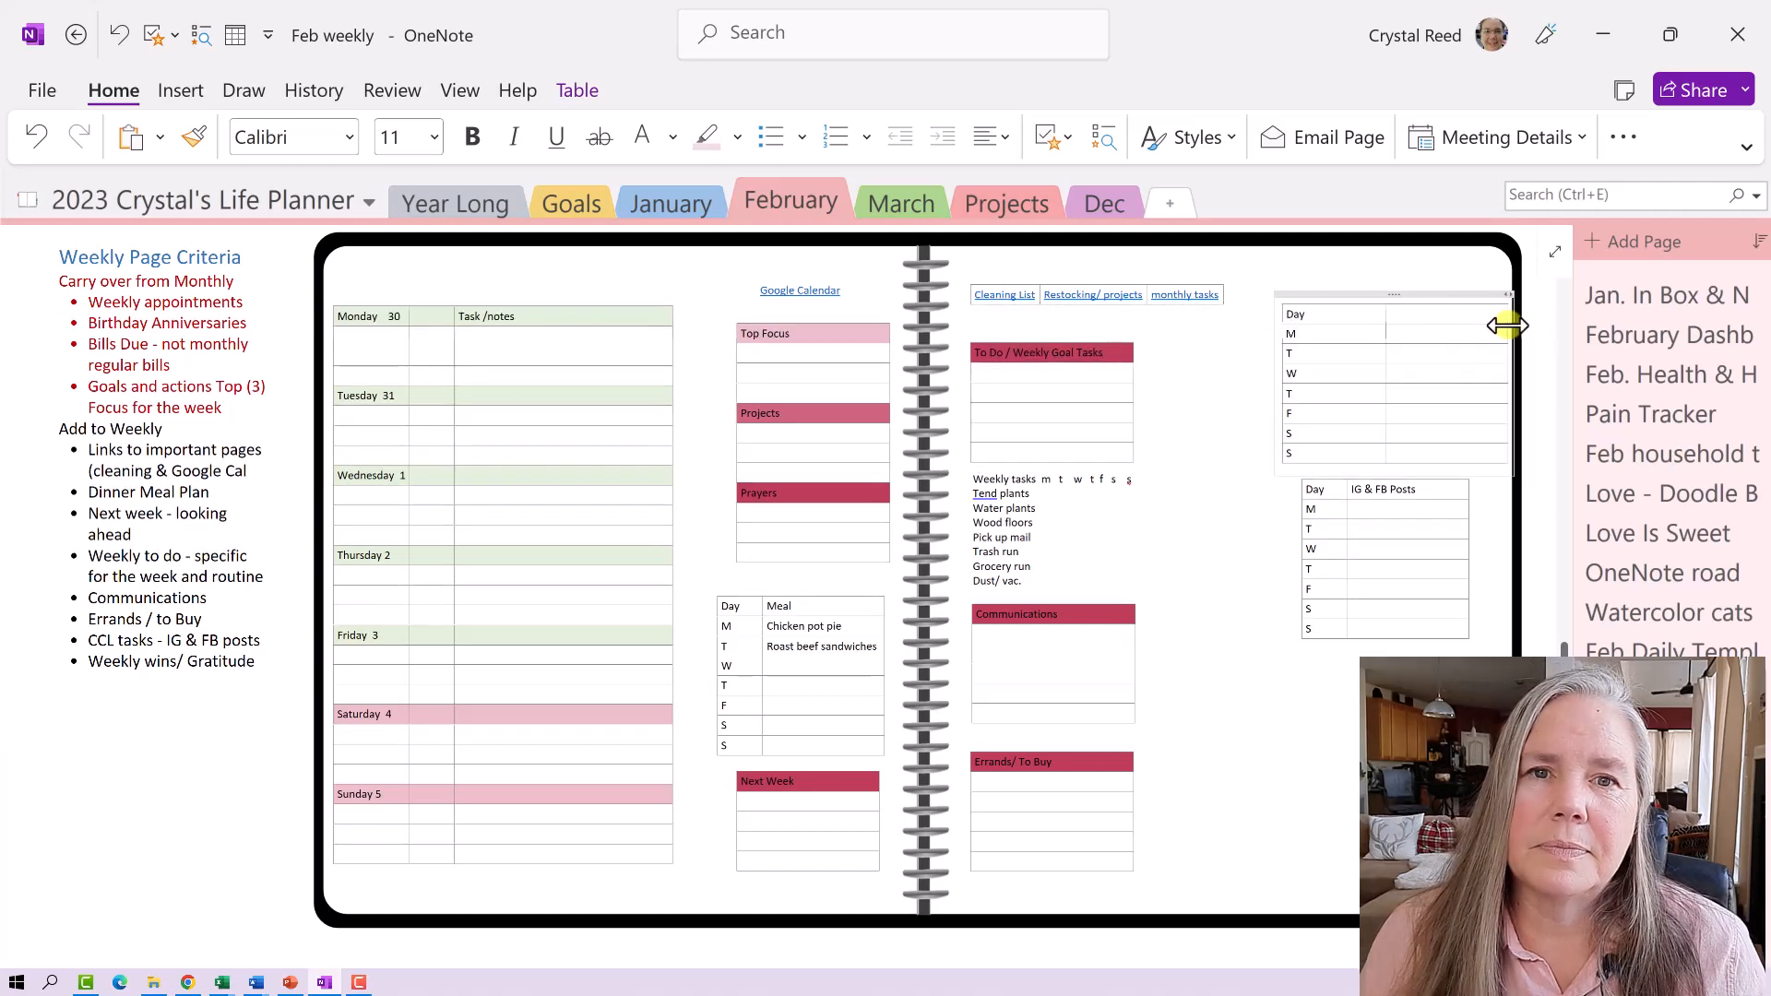
left_click_drag(1507, 327, 1495, 326)
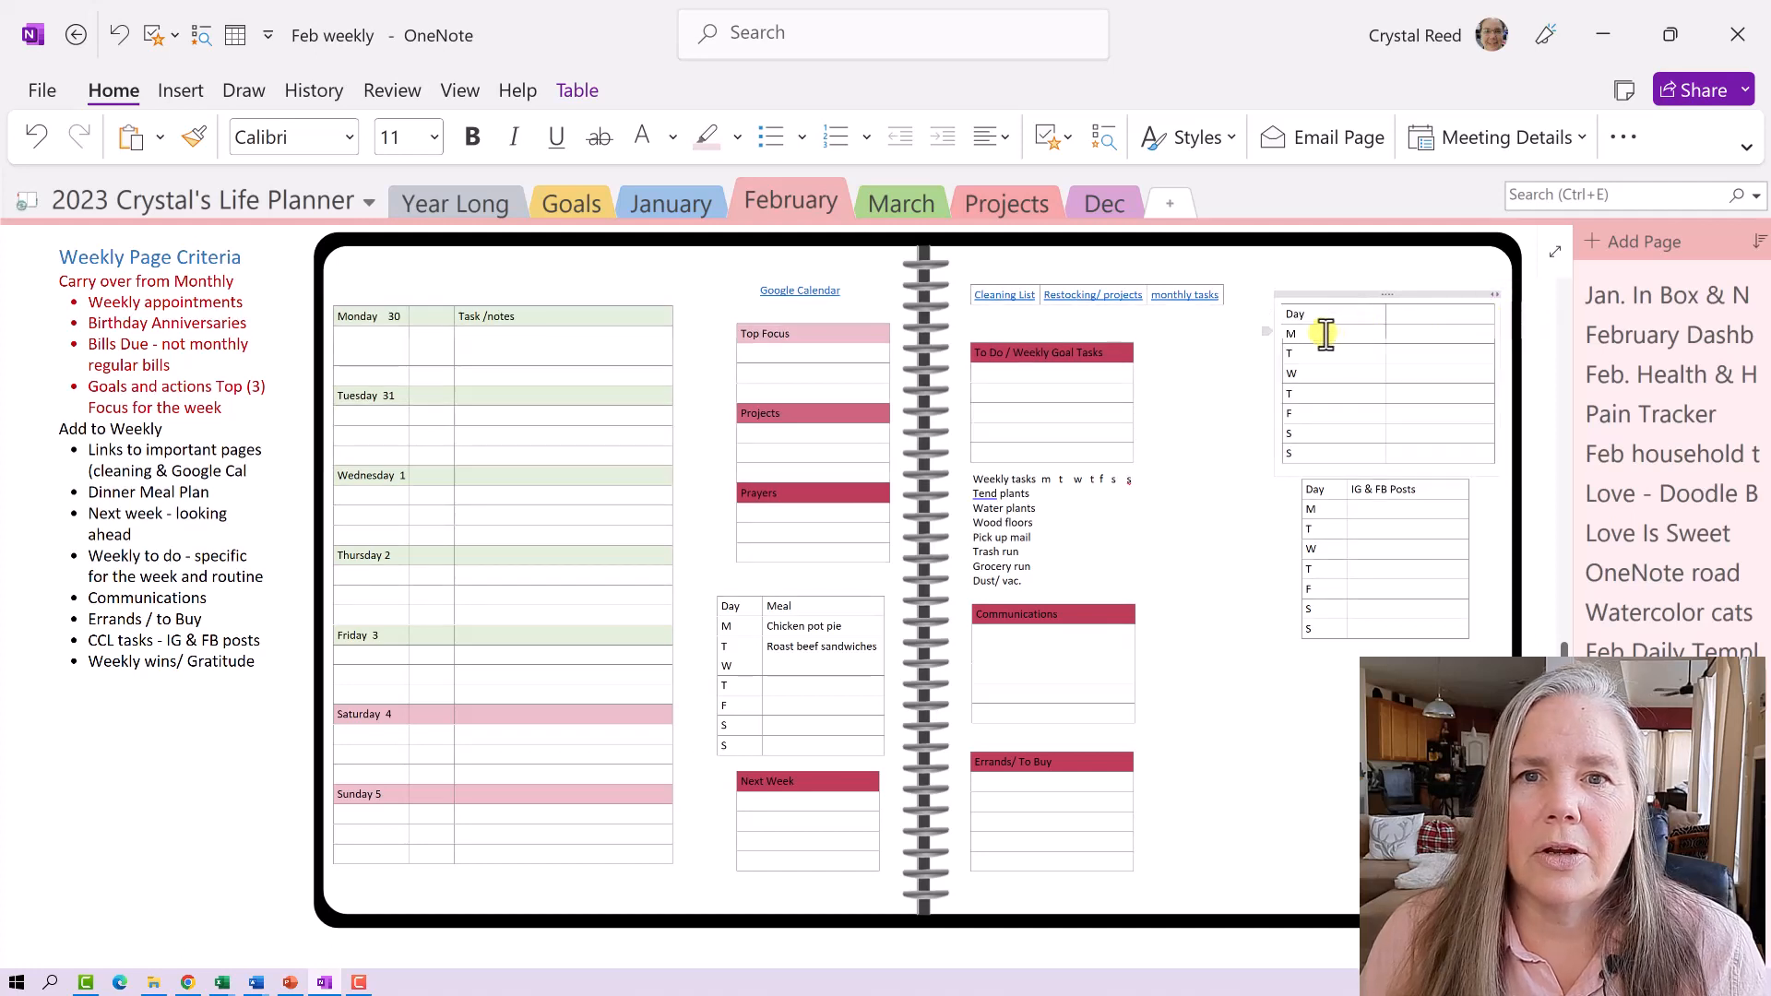
left_click_drag(1301, 444, 1304, 316)
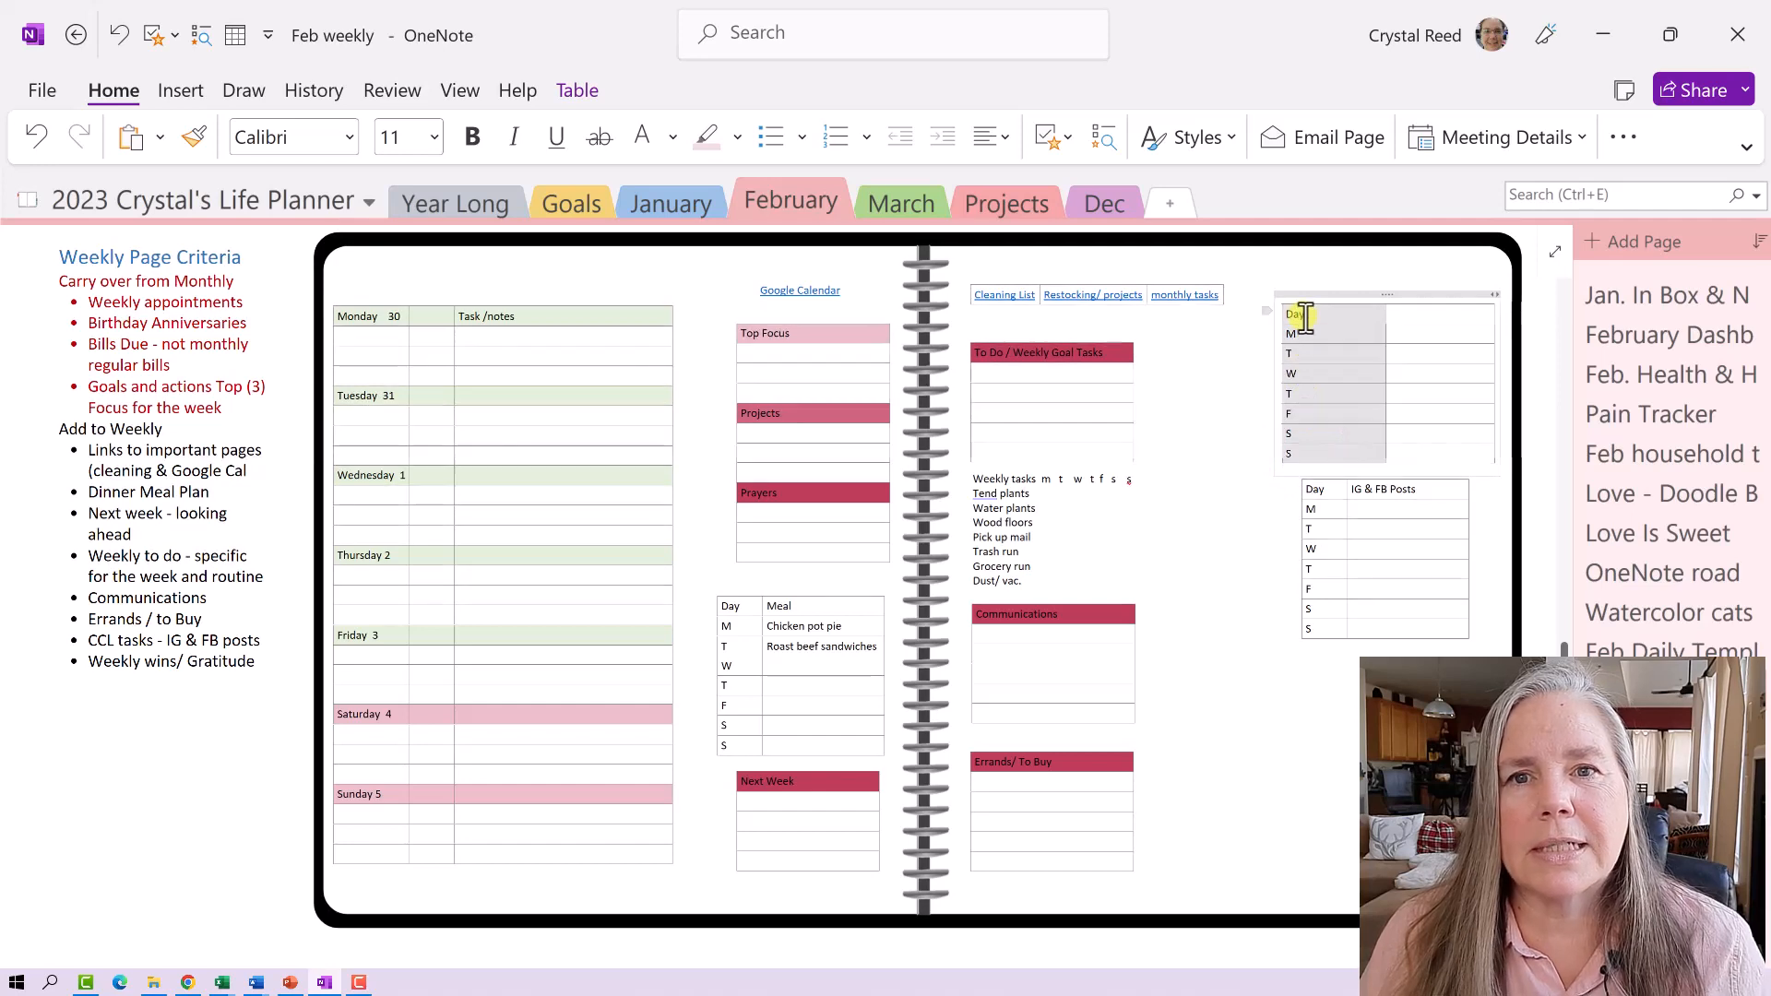
left_click(1327, 447)
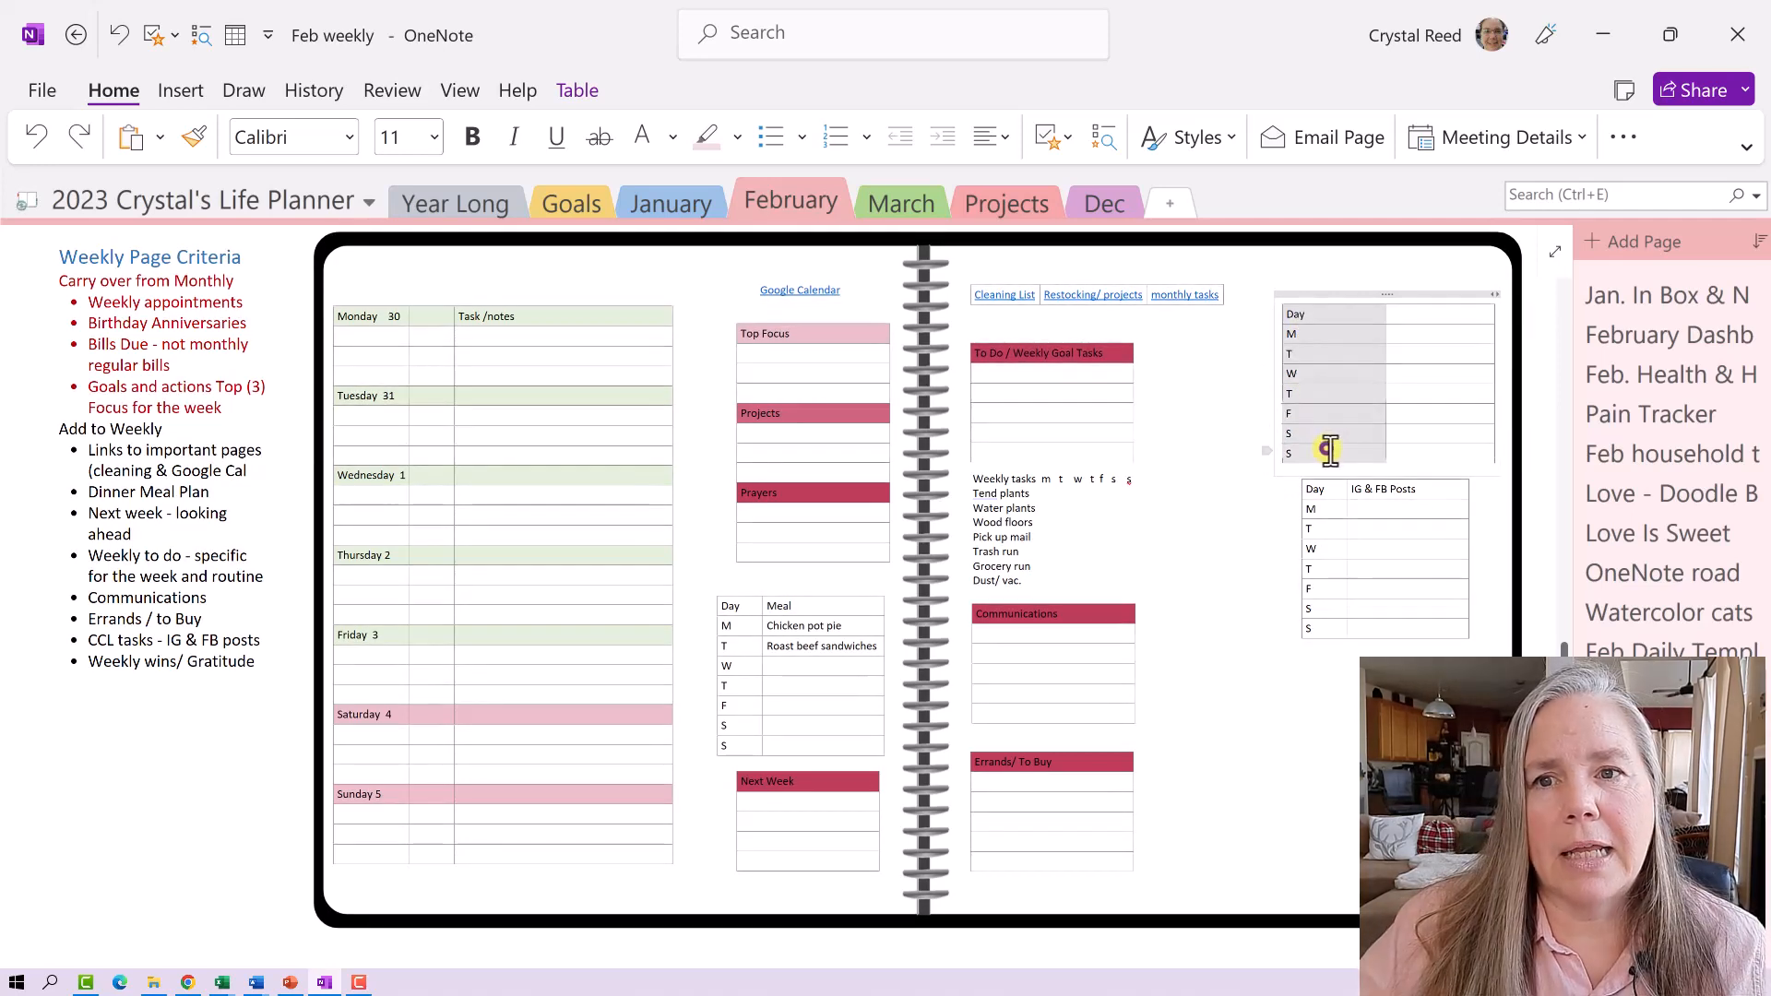
left_click_drag(1328, 450, 1302, 346)
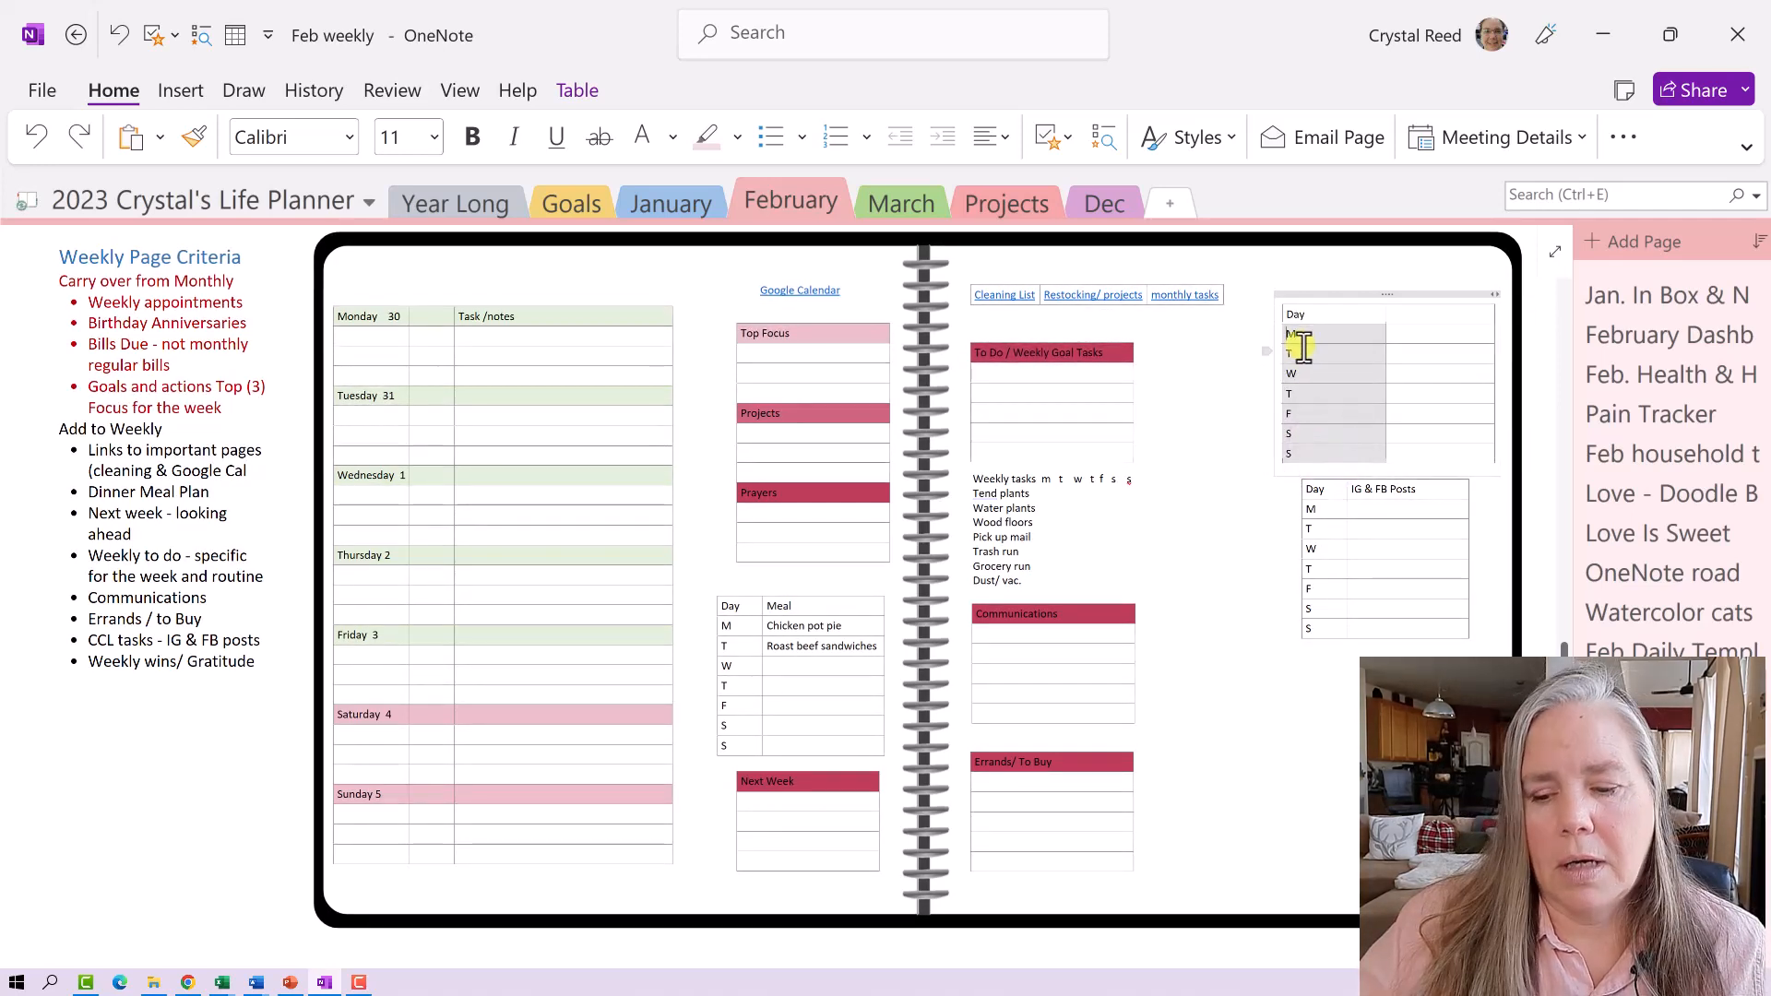
key("Delete")
- Delete the Day heading and enter Plan, Film and Edit down the first column
left_click(1319, 324)
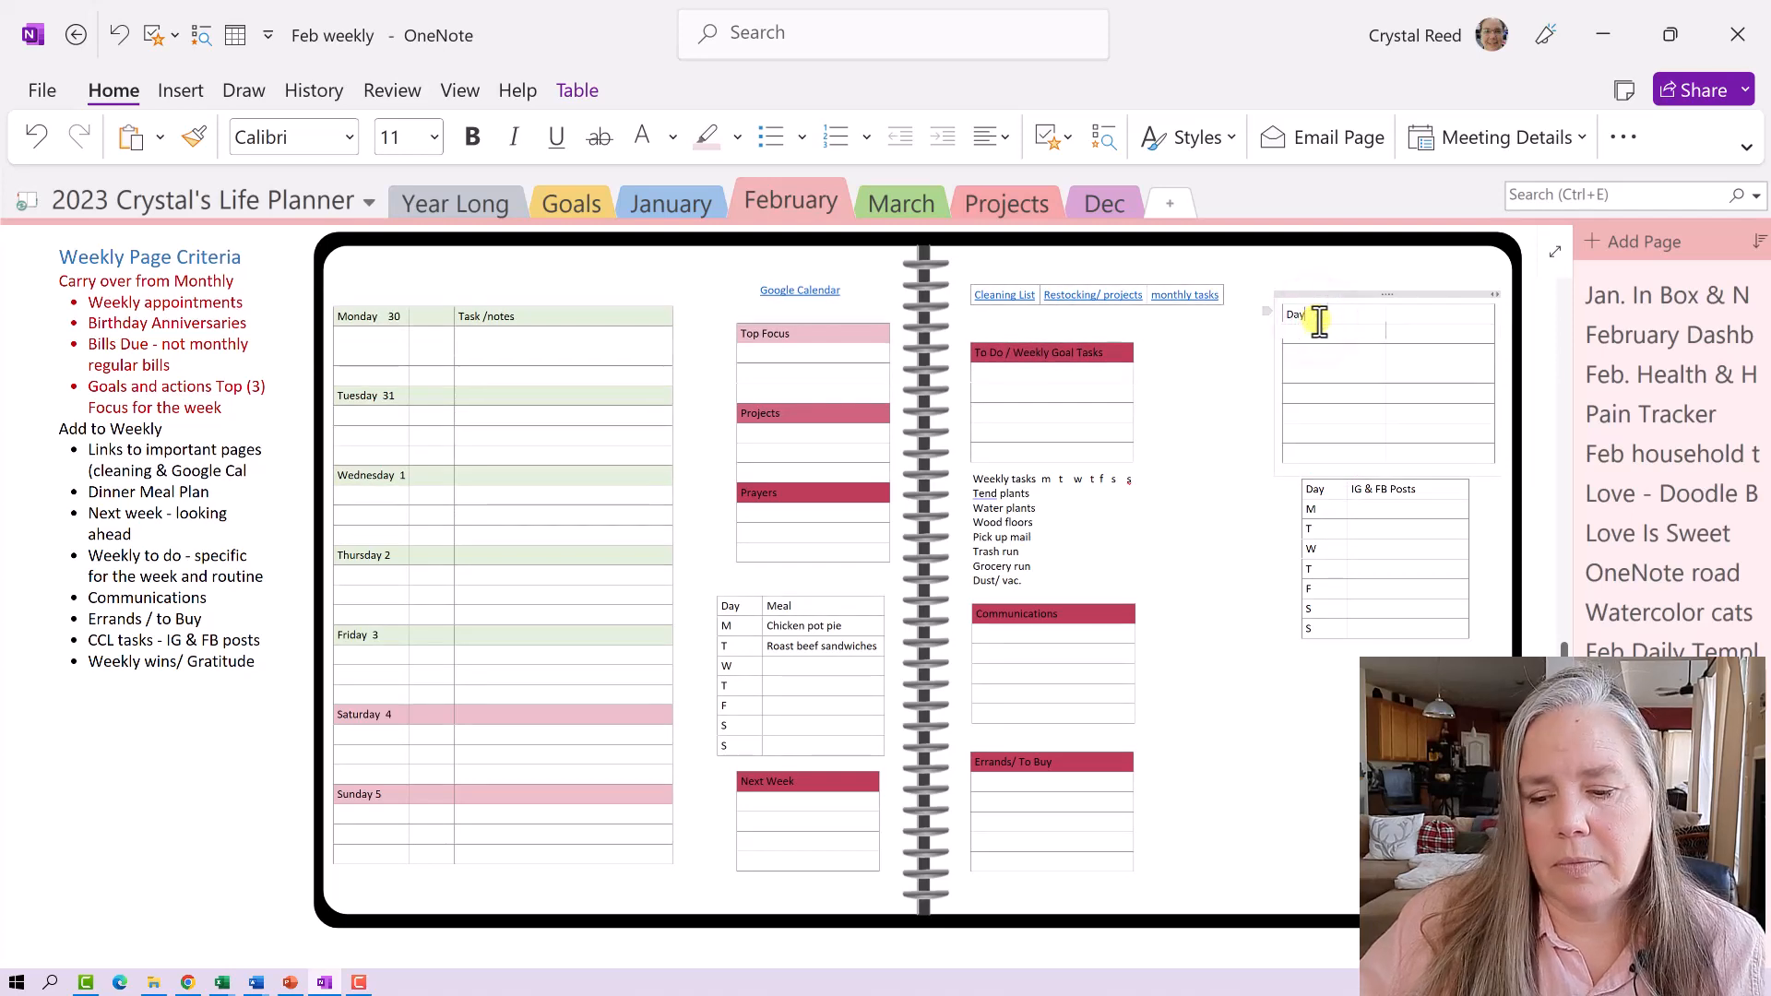
key("BackSpace")
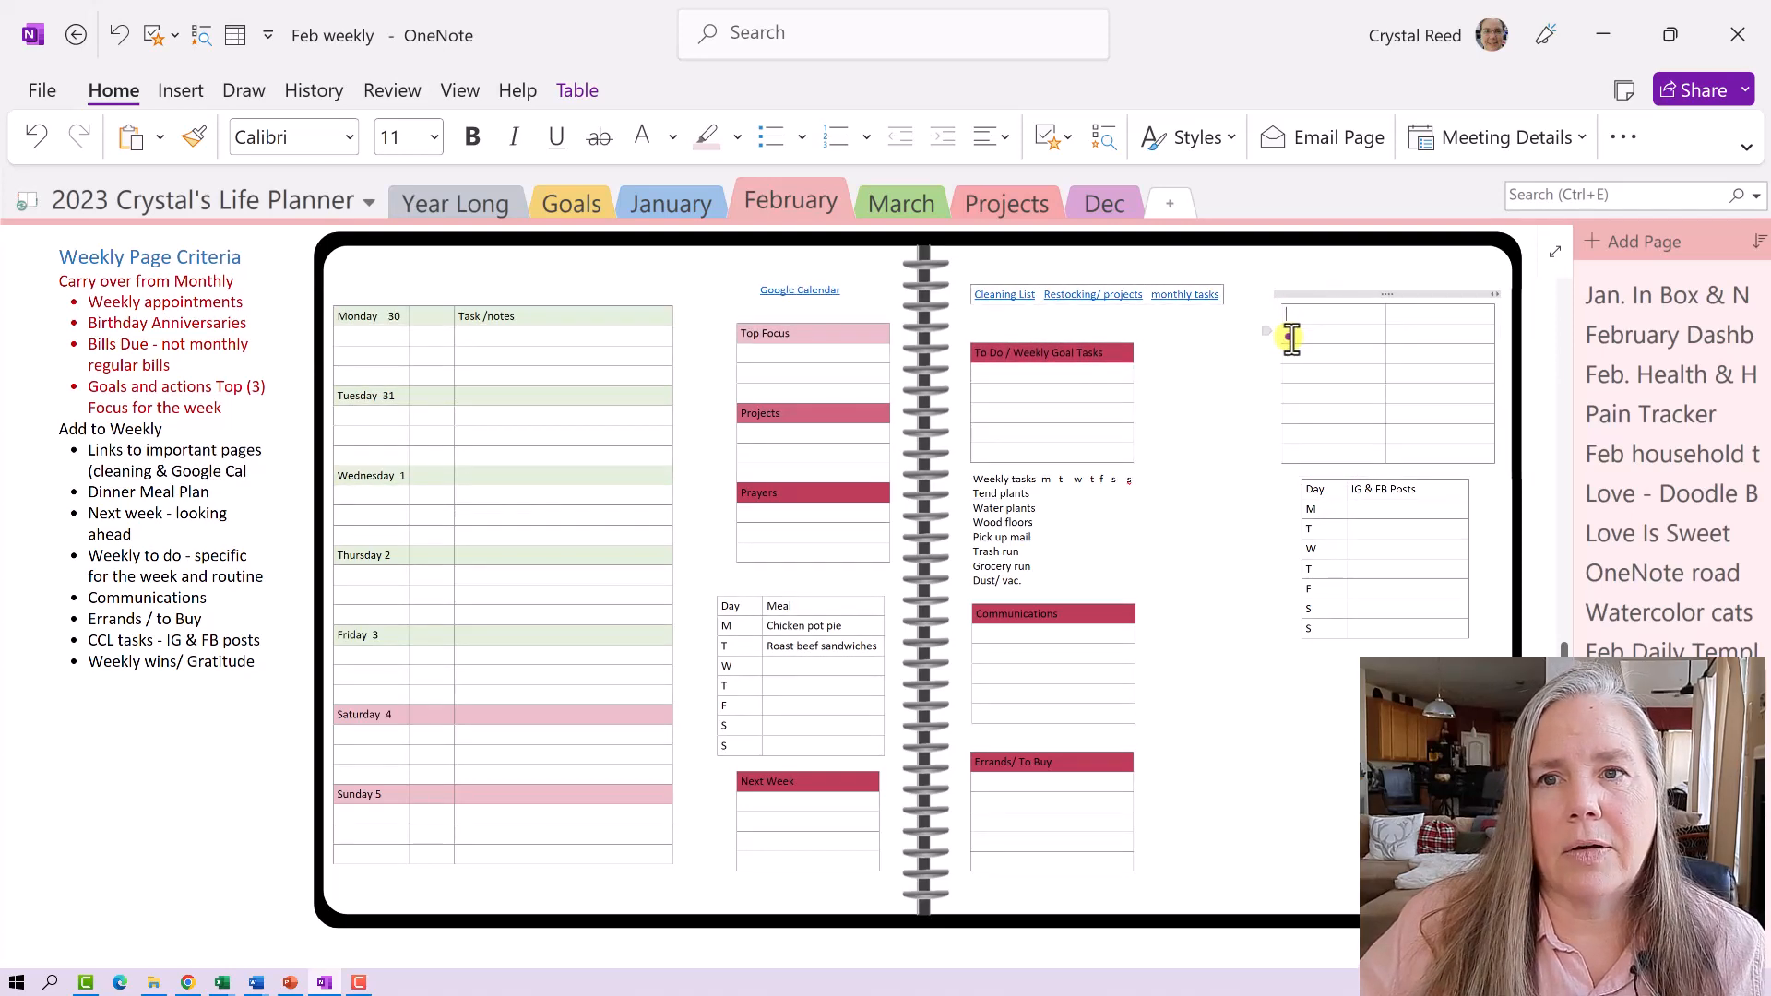
left_click(1289, 337)
type("Plan")
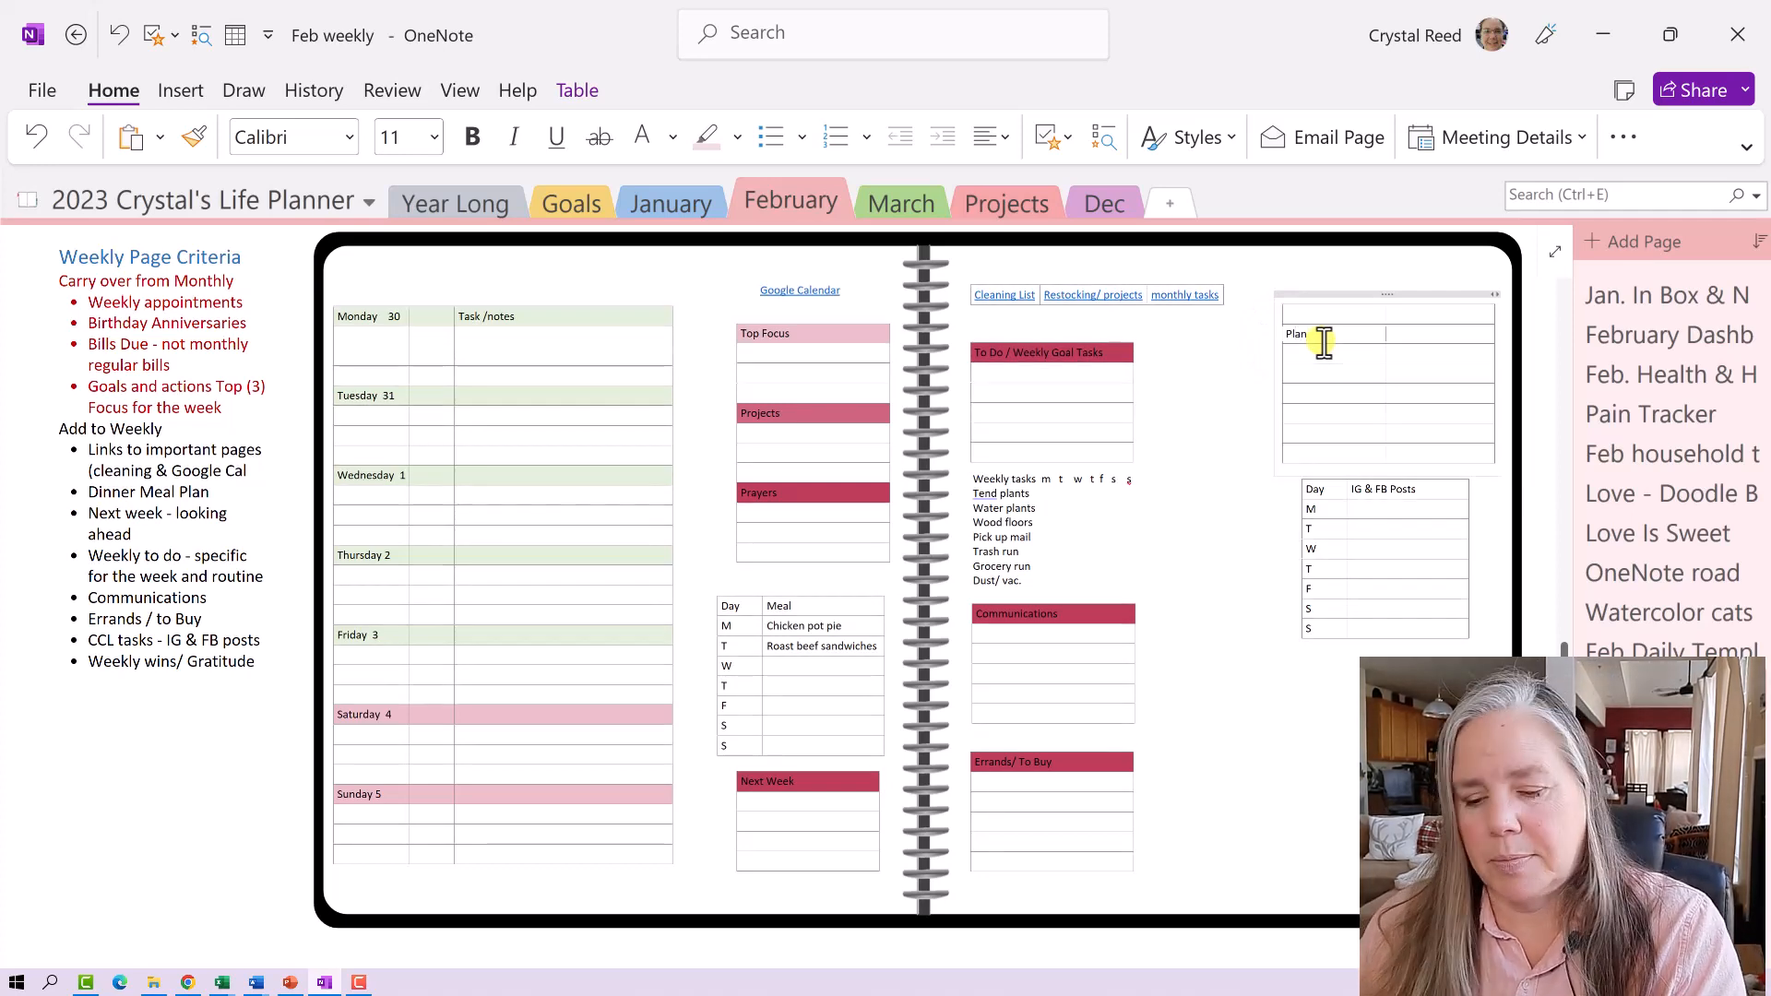
key("Tab")
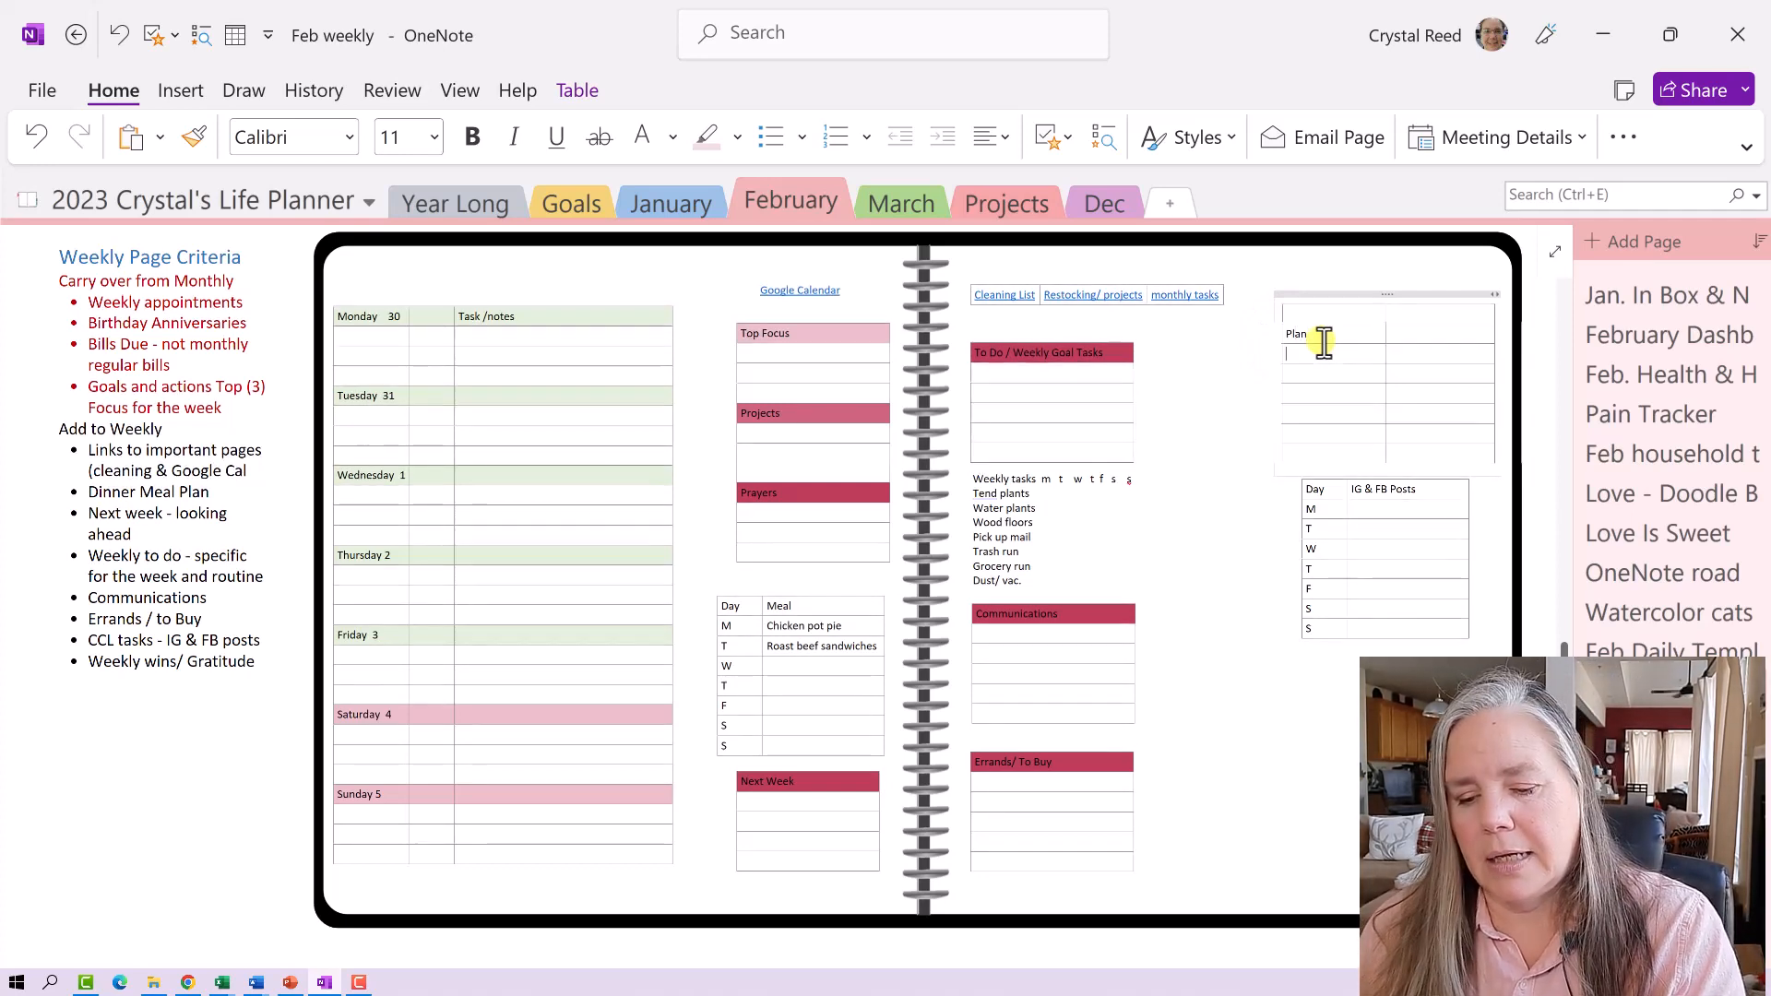
type("Film ")
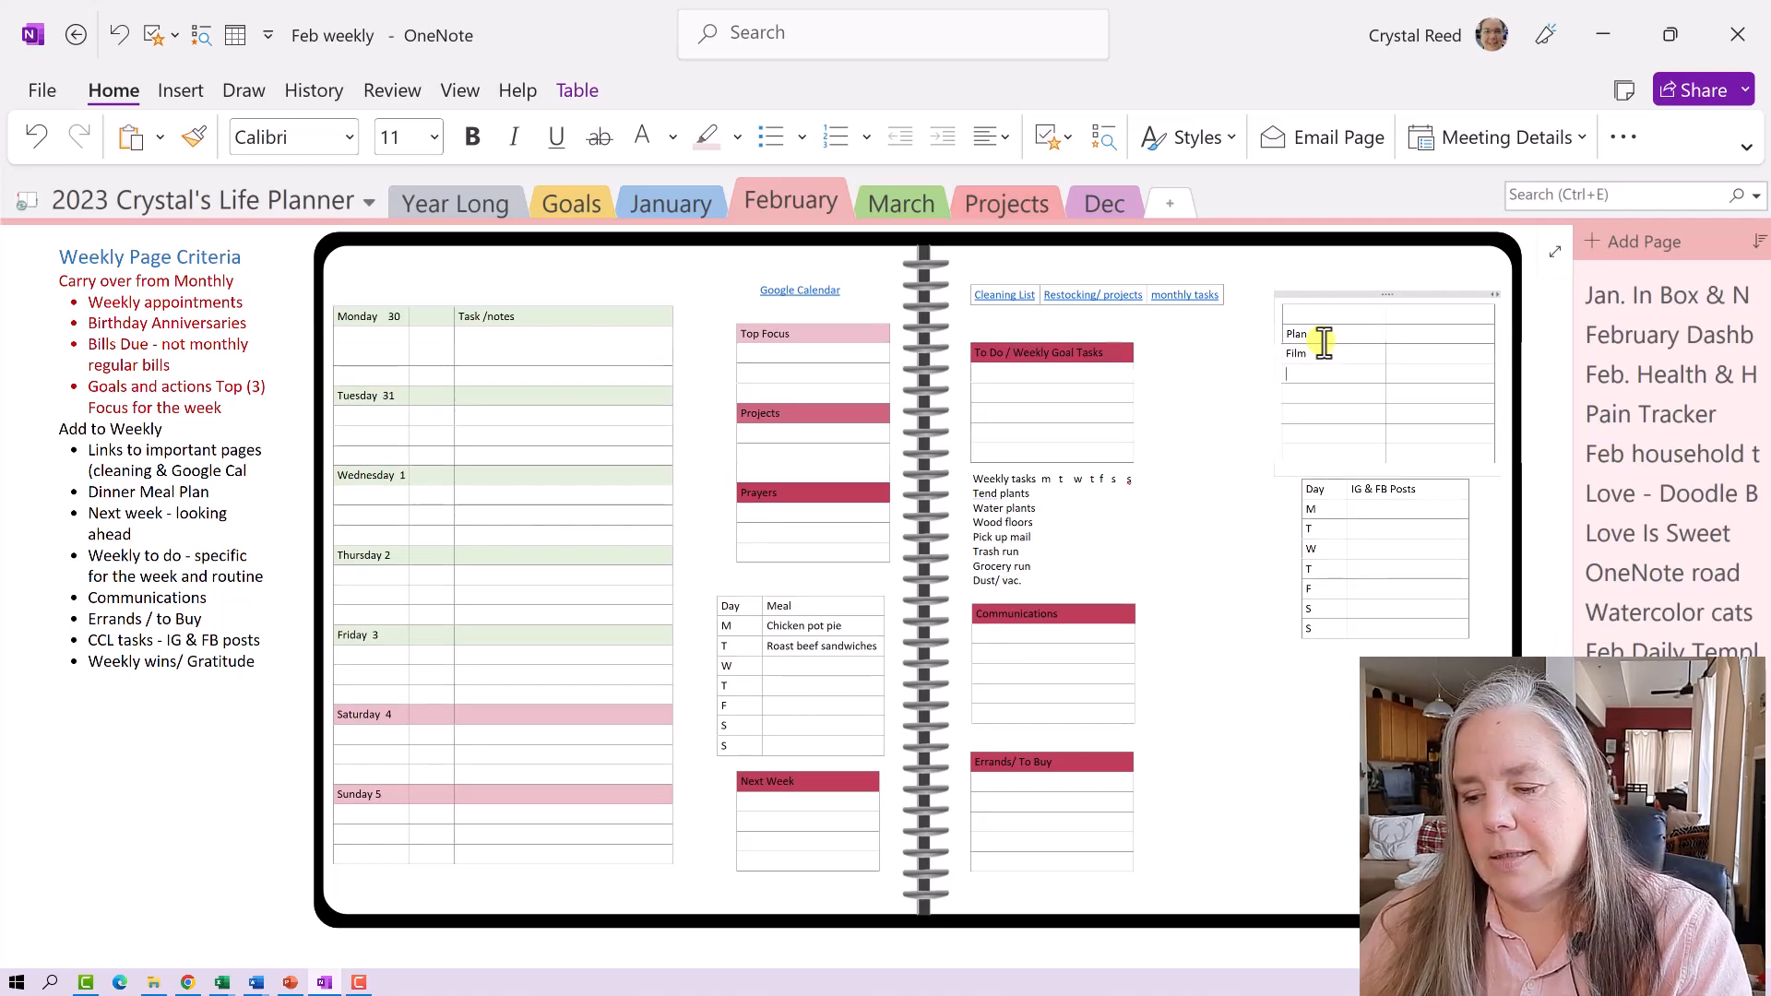
type("E")
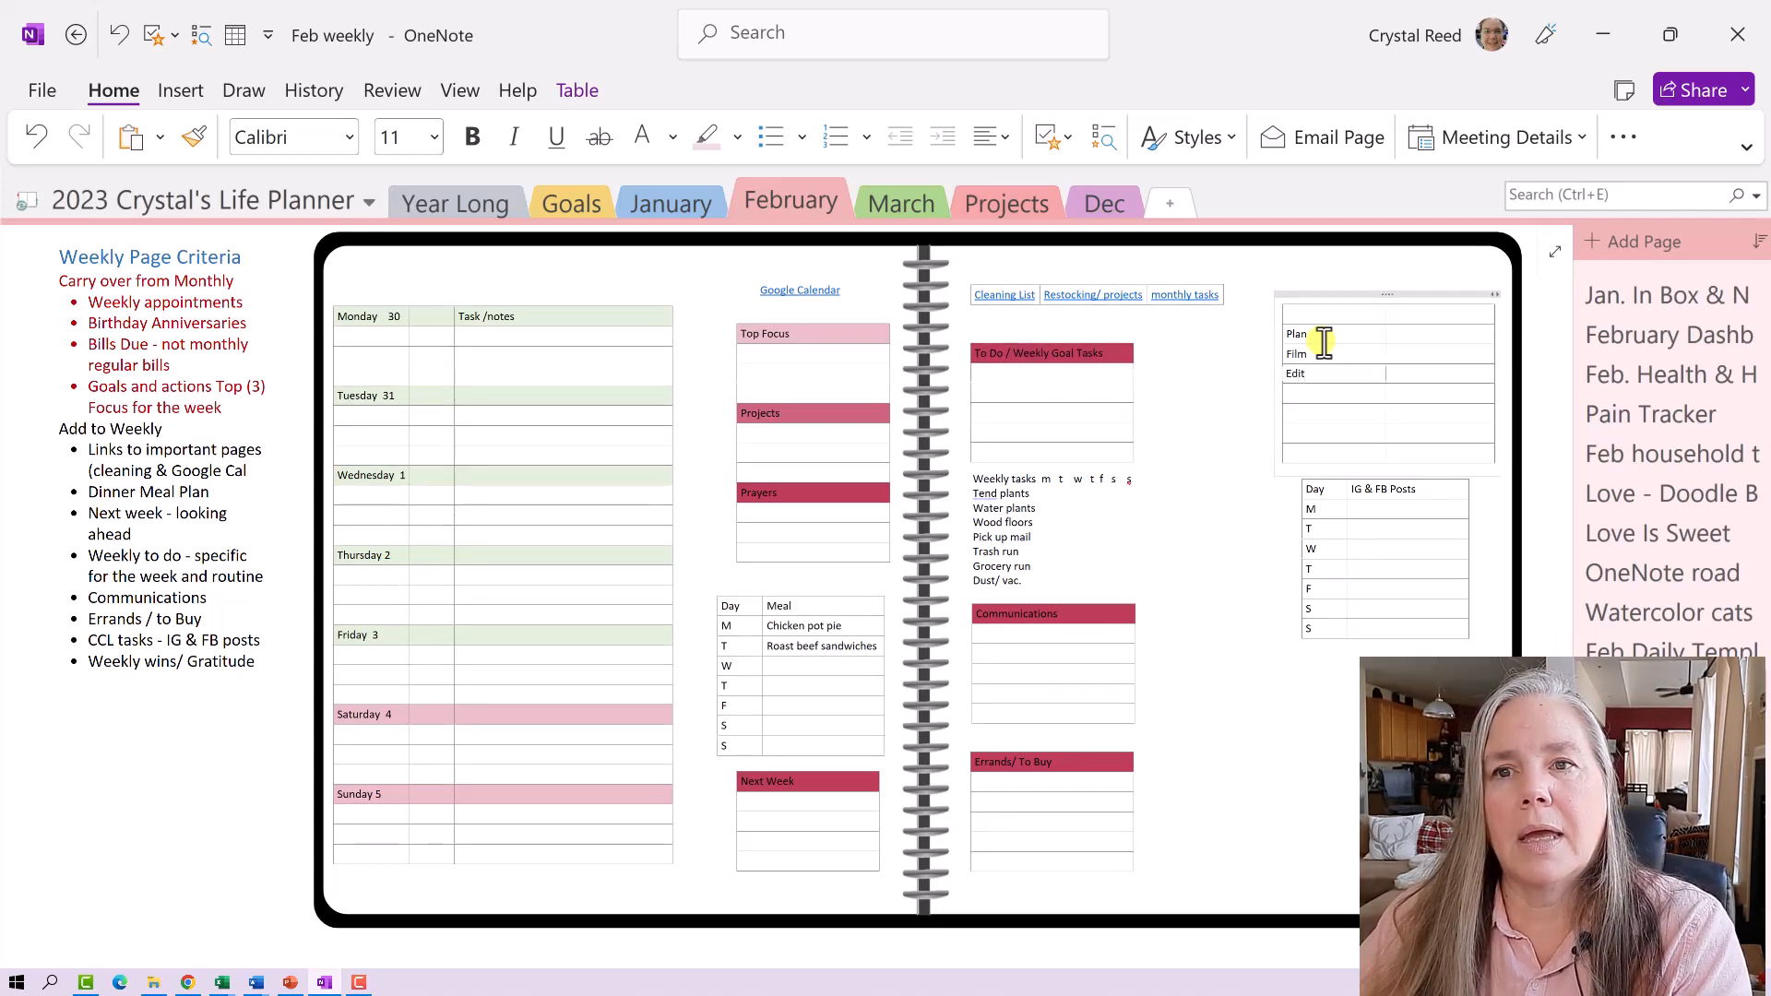
type("dit")
key("Return")
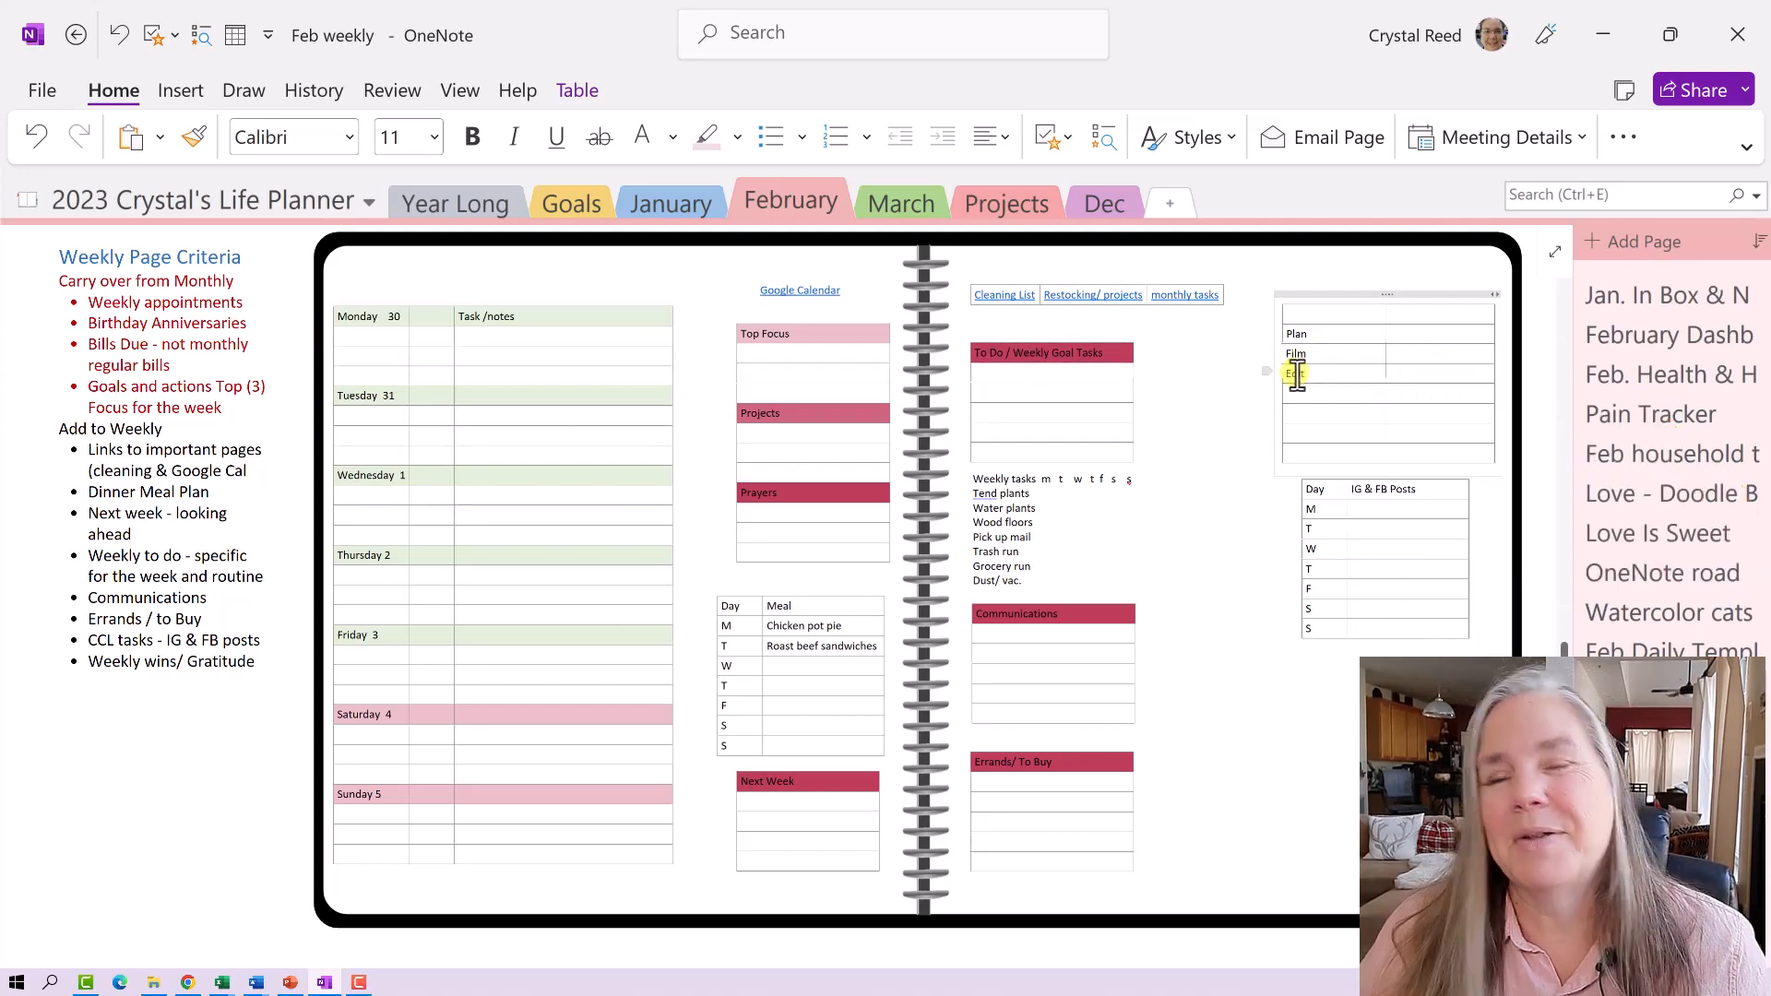
scroll(1292, 369, "up", 3)
scroll(1292, 378, "up", 4)
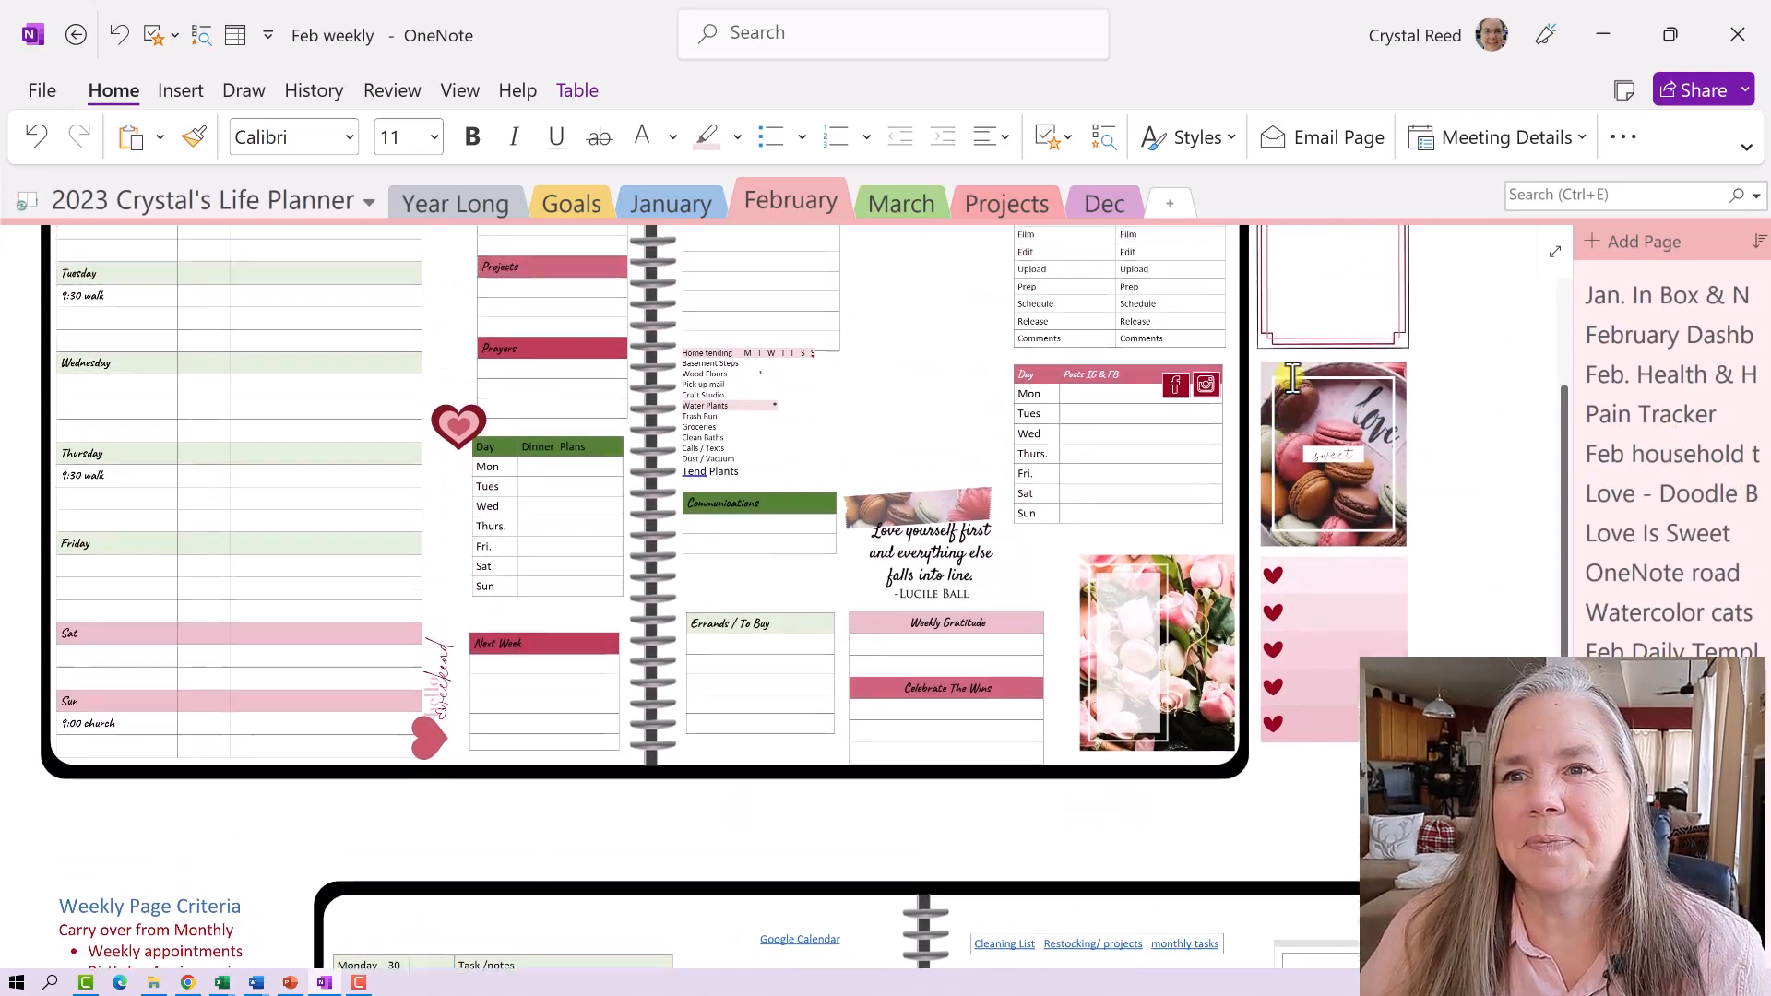
scroll(1291, 376, "down", 7)
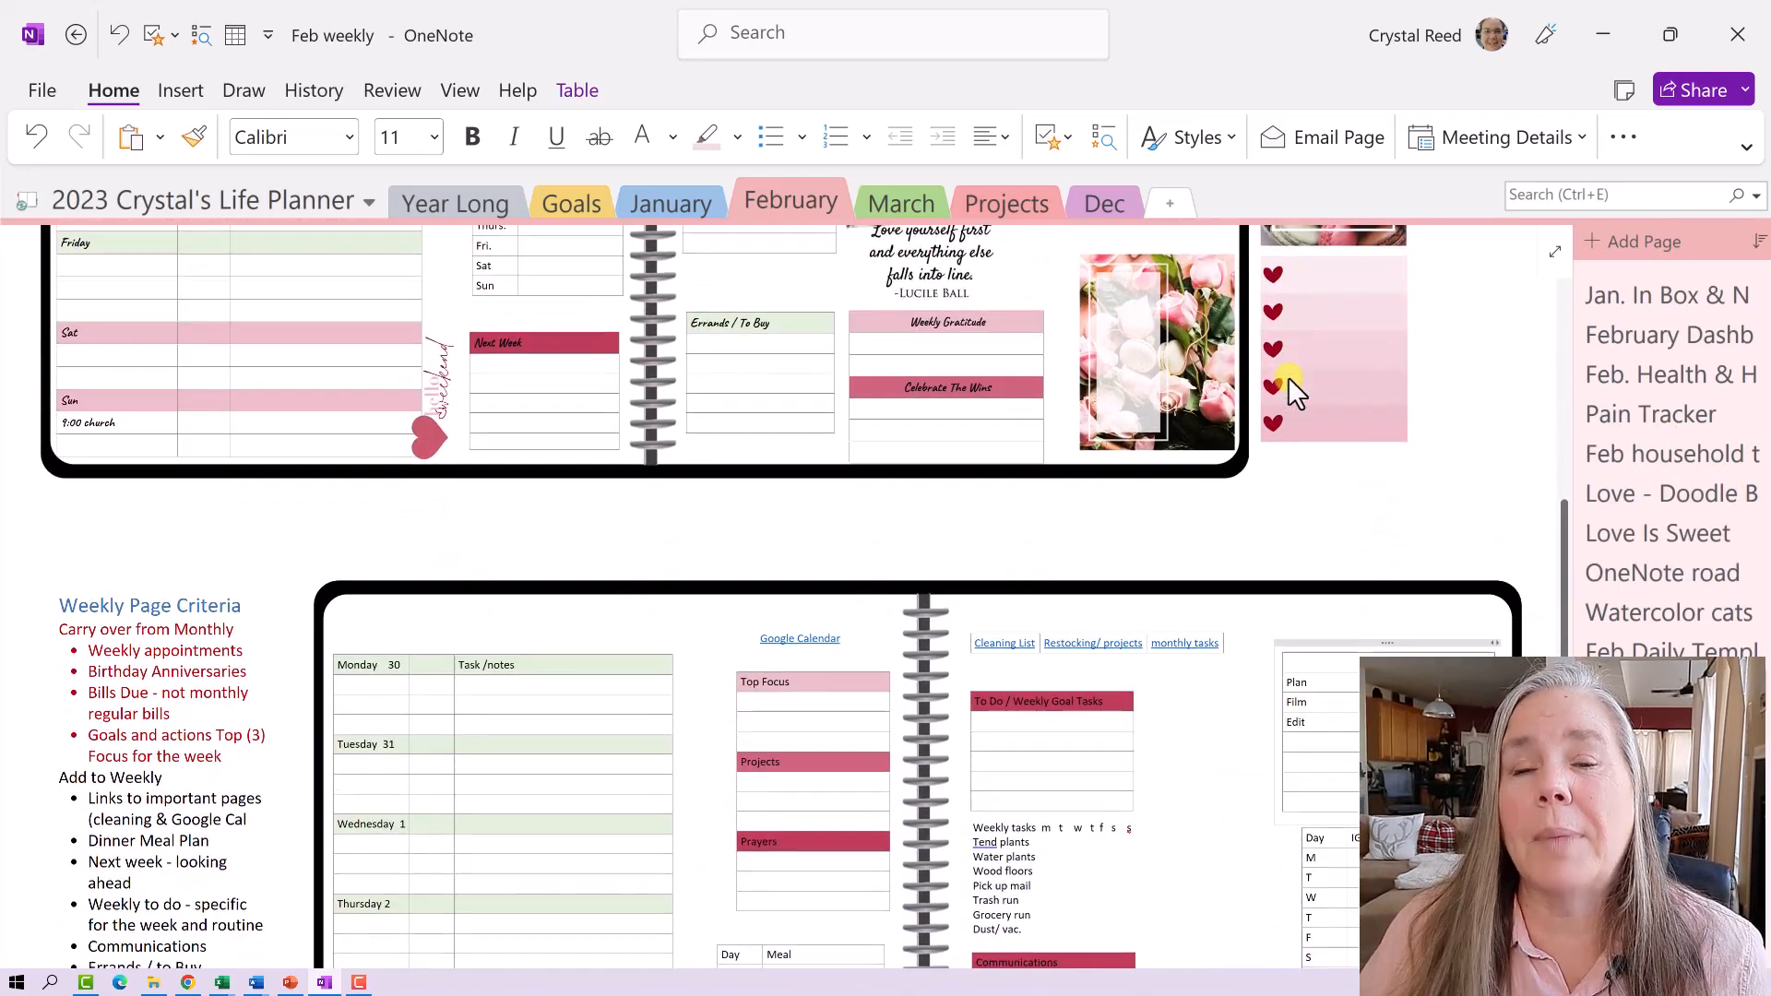
type("Edit")
key("Return")
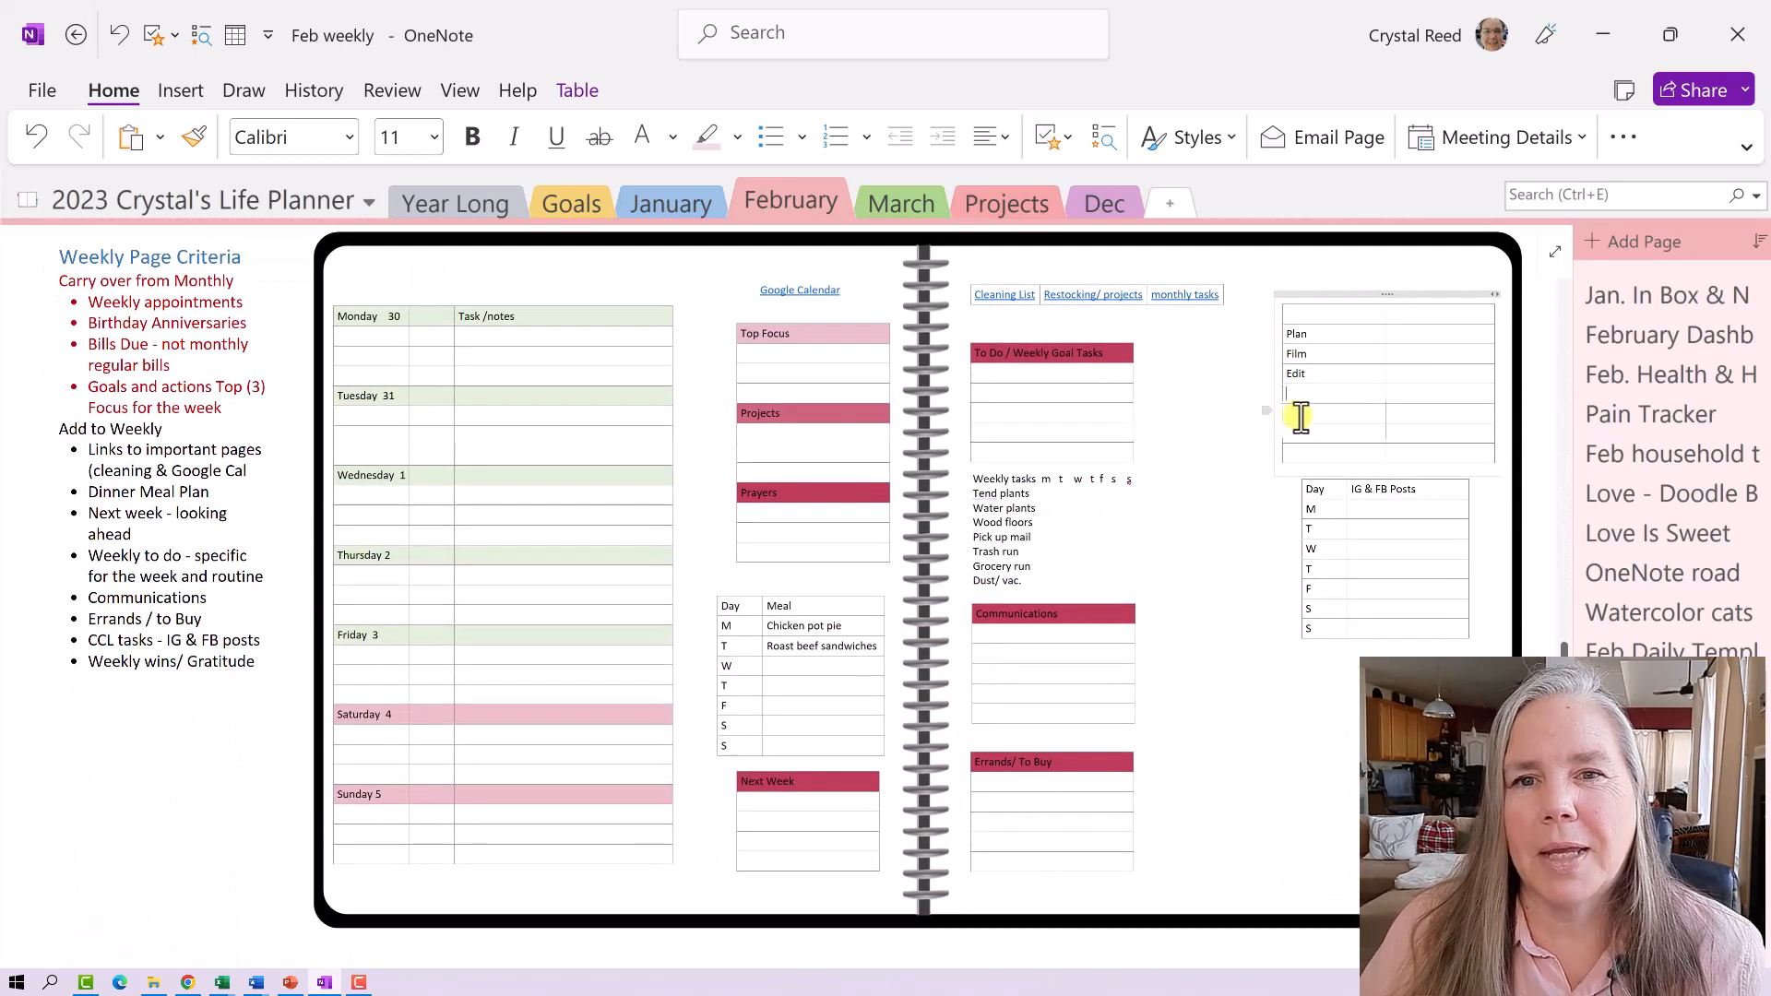
- Enter Upload, Prep, Schedule, Release and Comments in successive first-column rows after Edit
type("Upload")
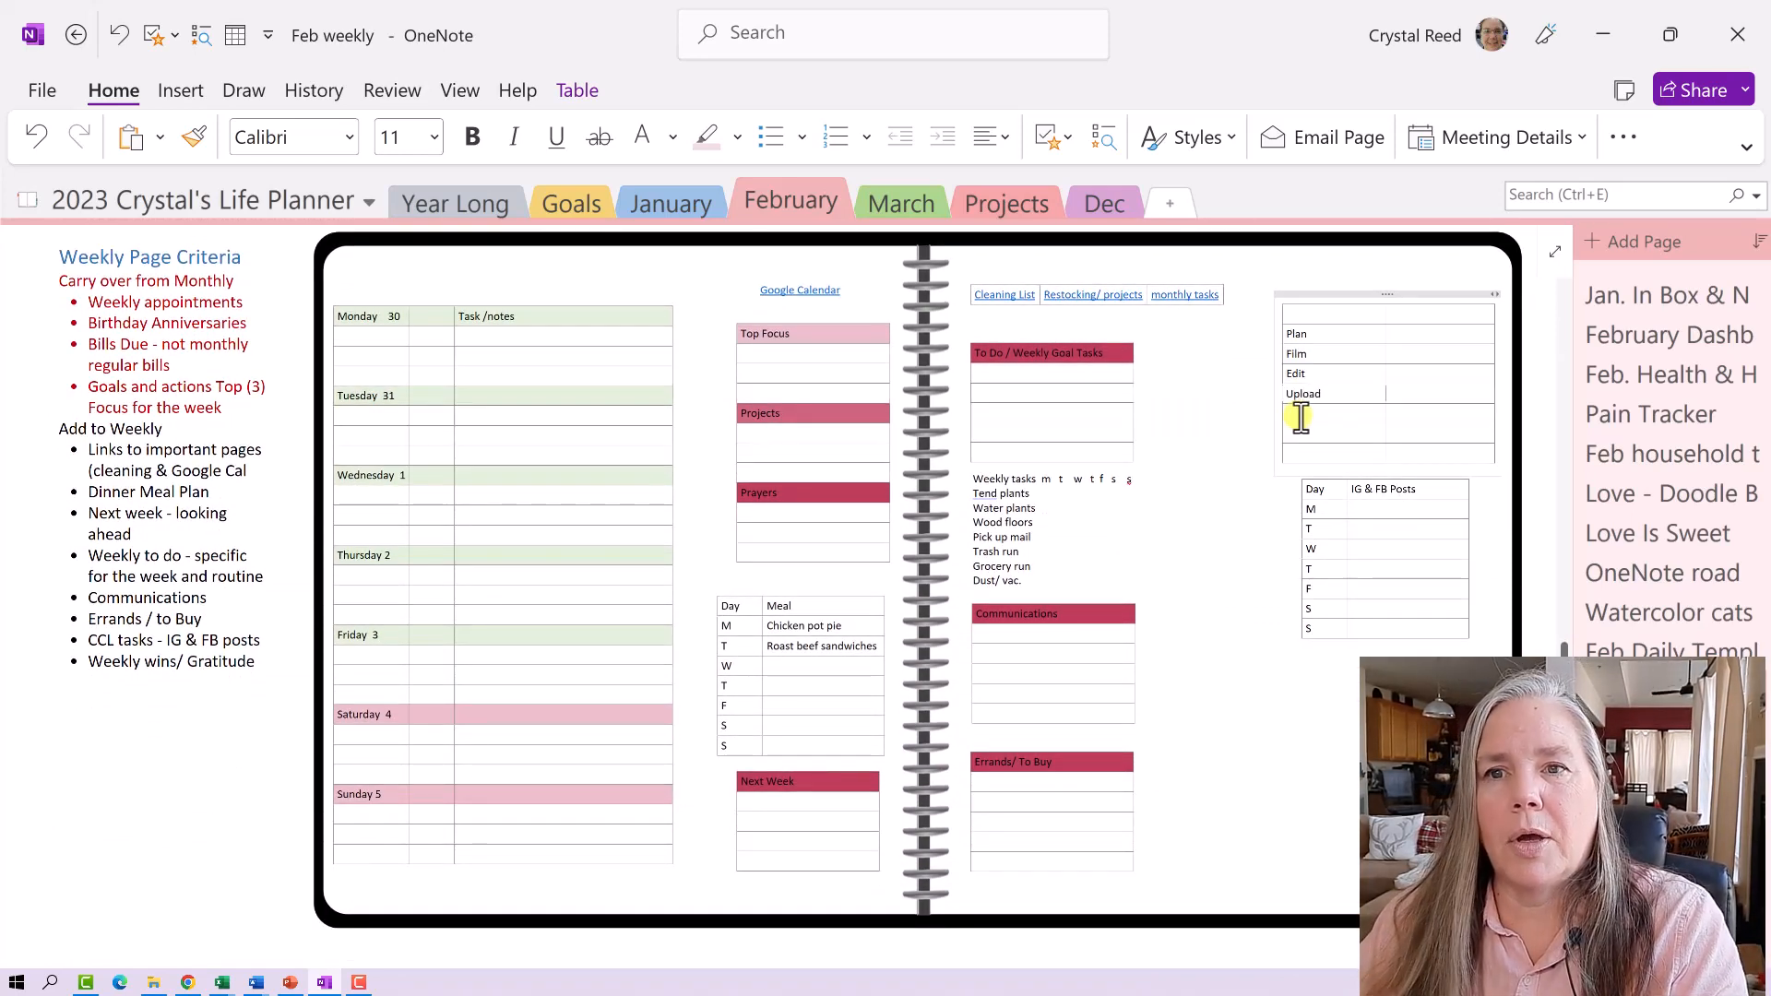
type("Pr")
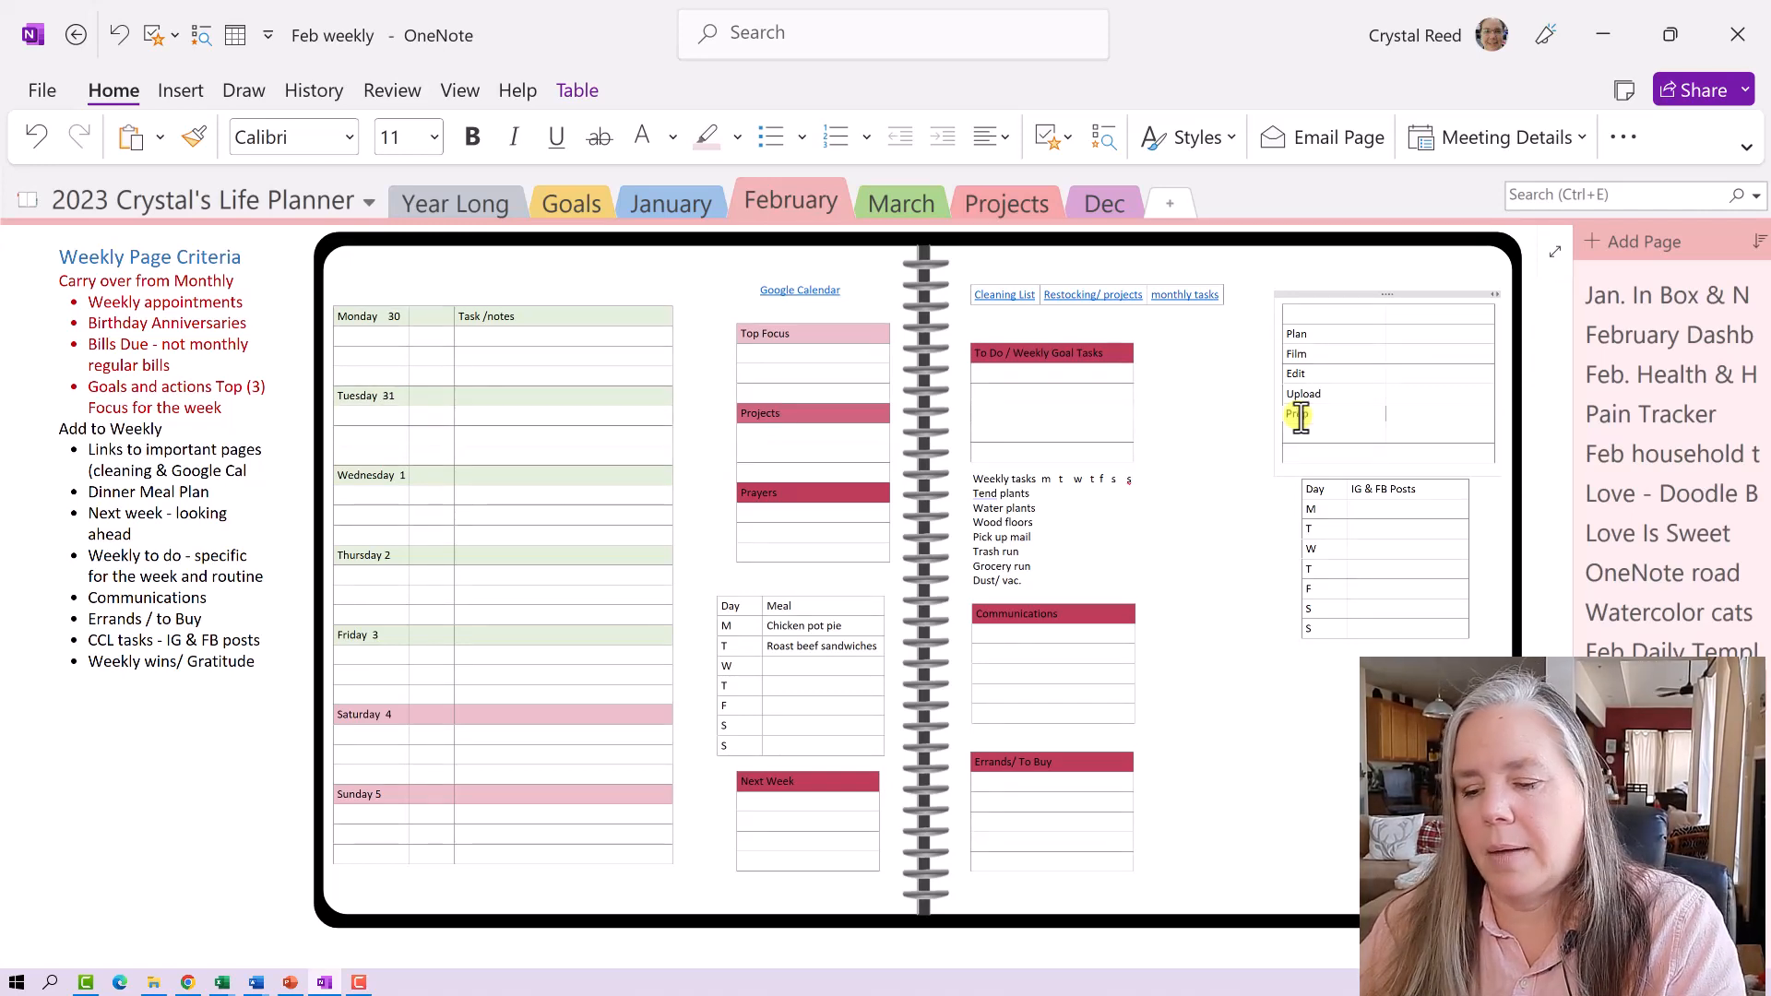
type("ep")
key("Return")
type("Se")
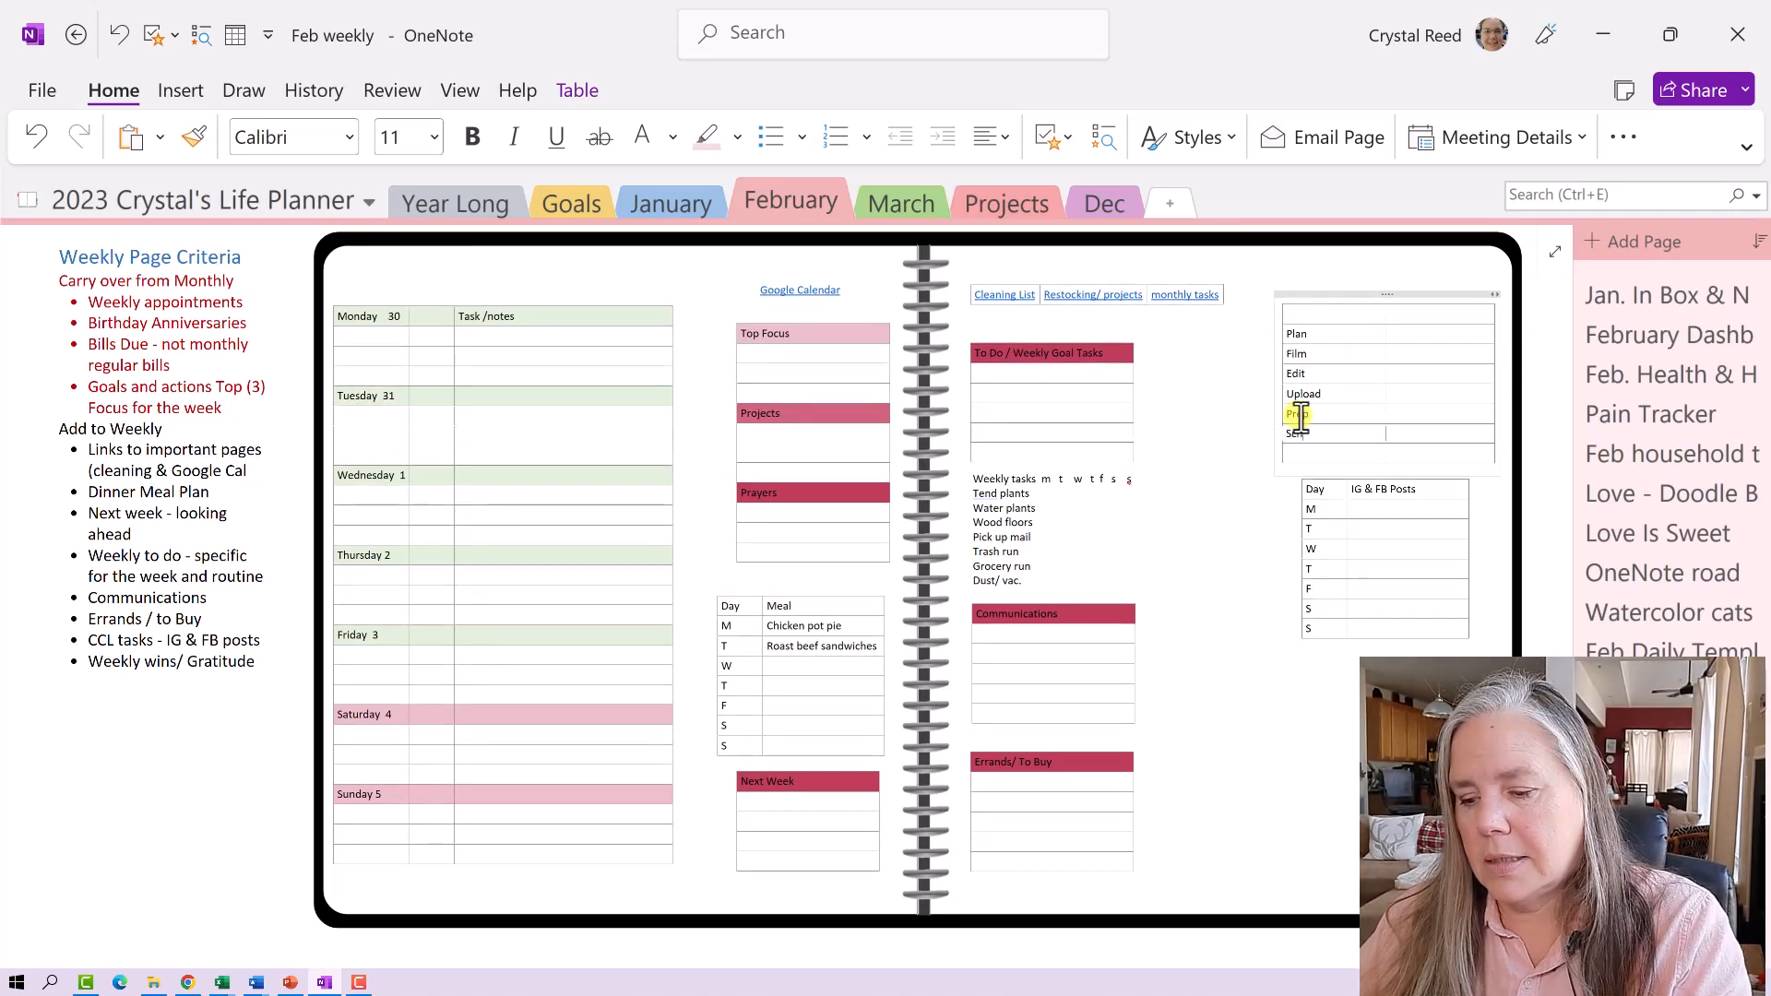
type("hedule")
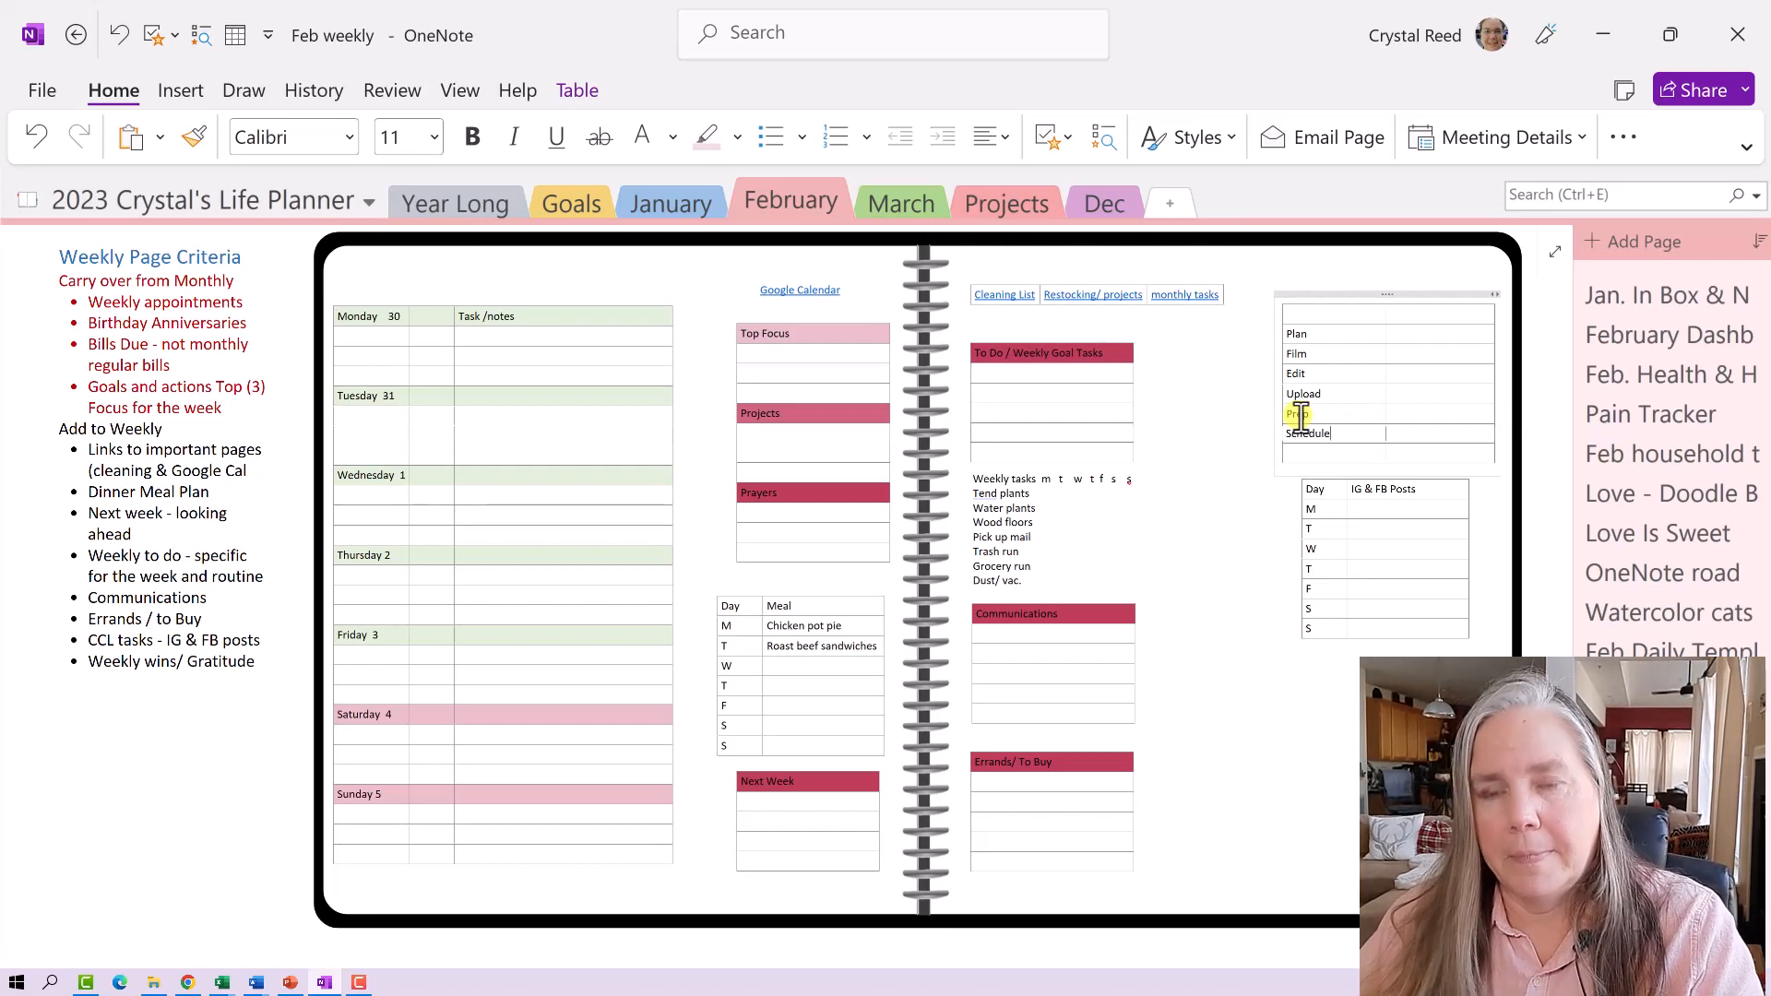
key("Return")
type("Re")
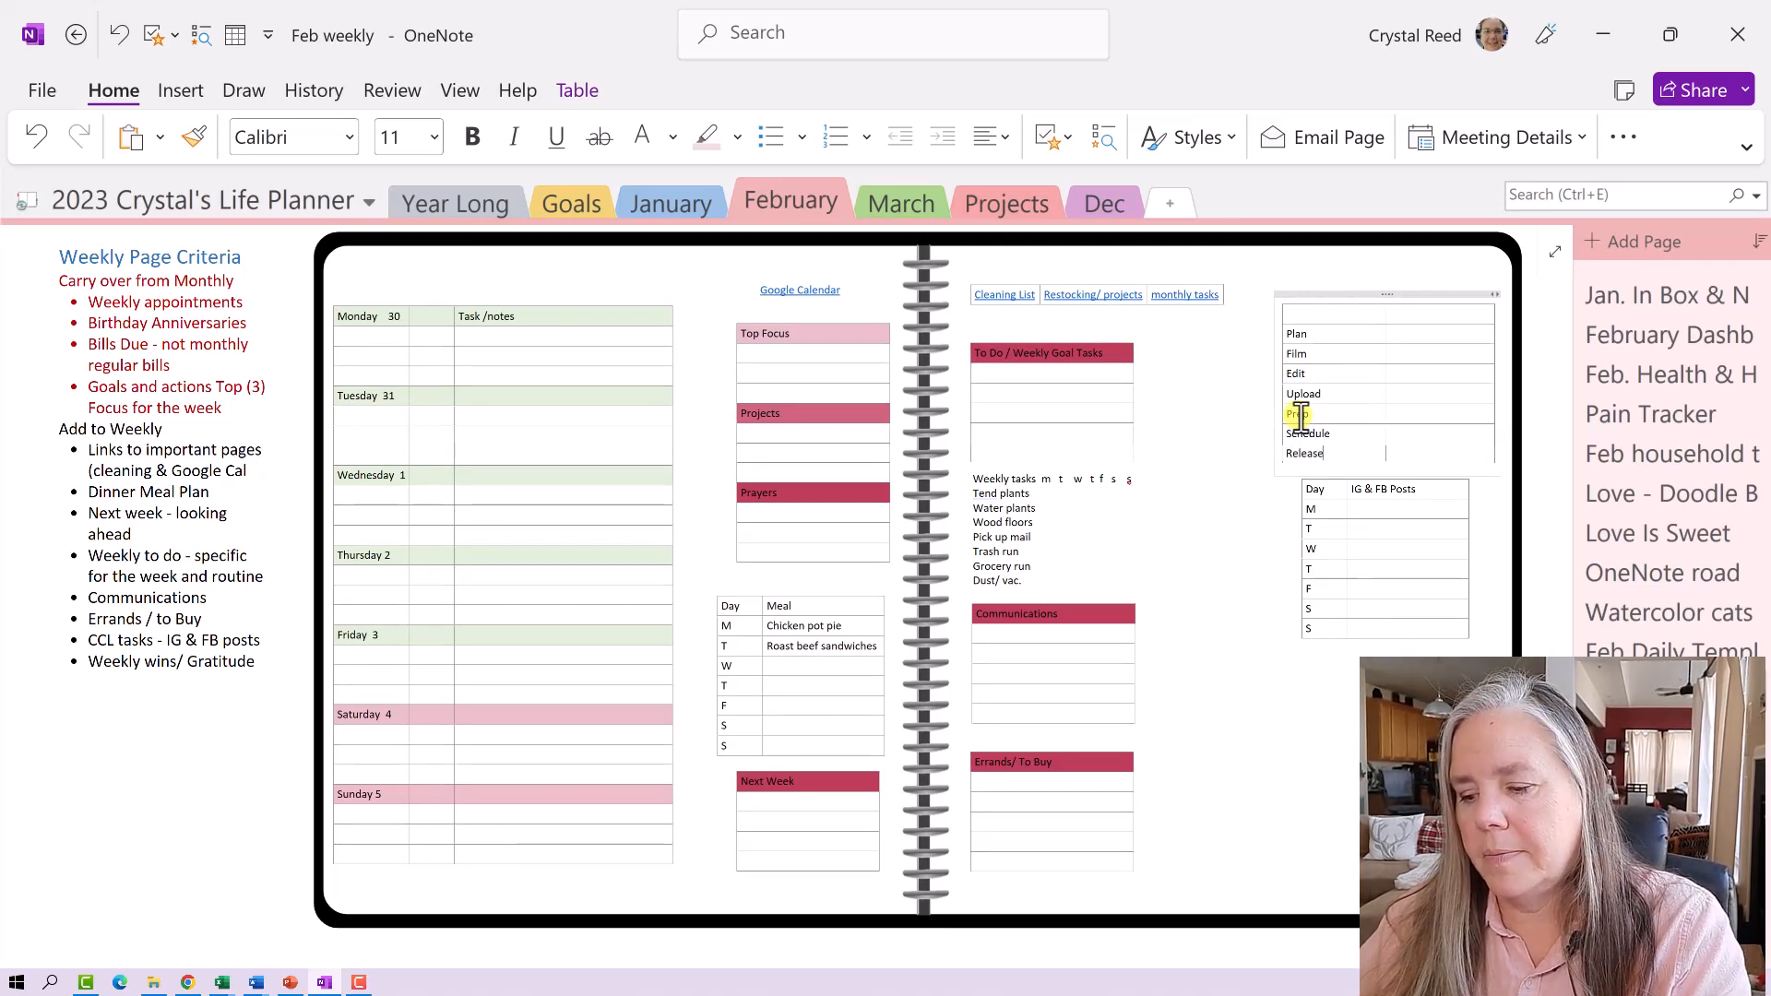
type("lease")
key("Return")
type("Comments")
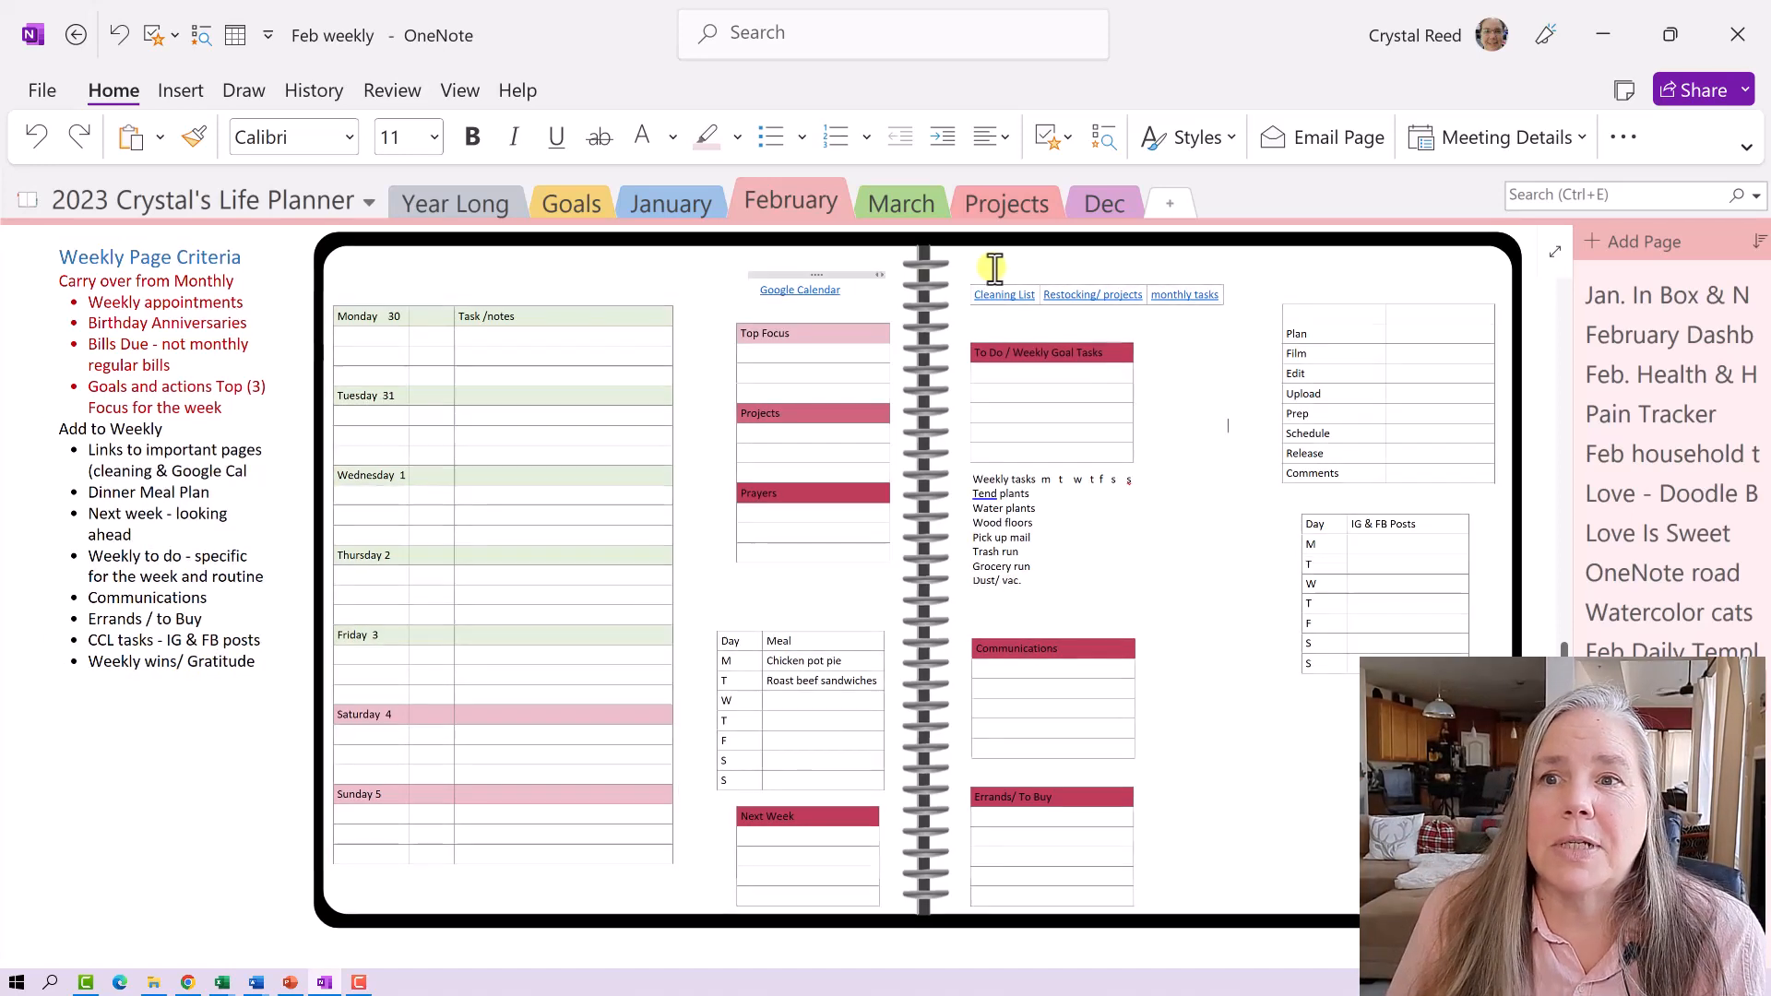
- Copy the To Do / Weekly Goal Tasks table and paste a duplicate at the page's lower right
left_click(1033, 331)
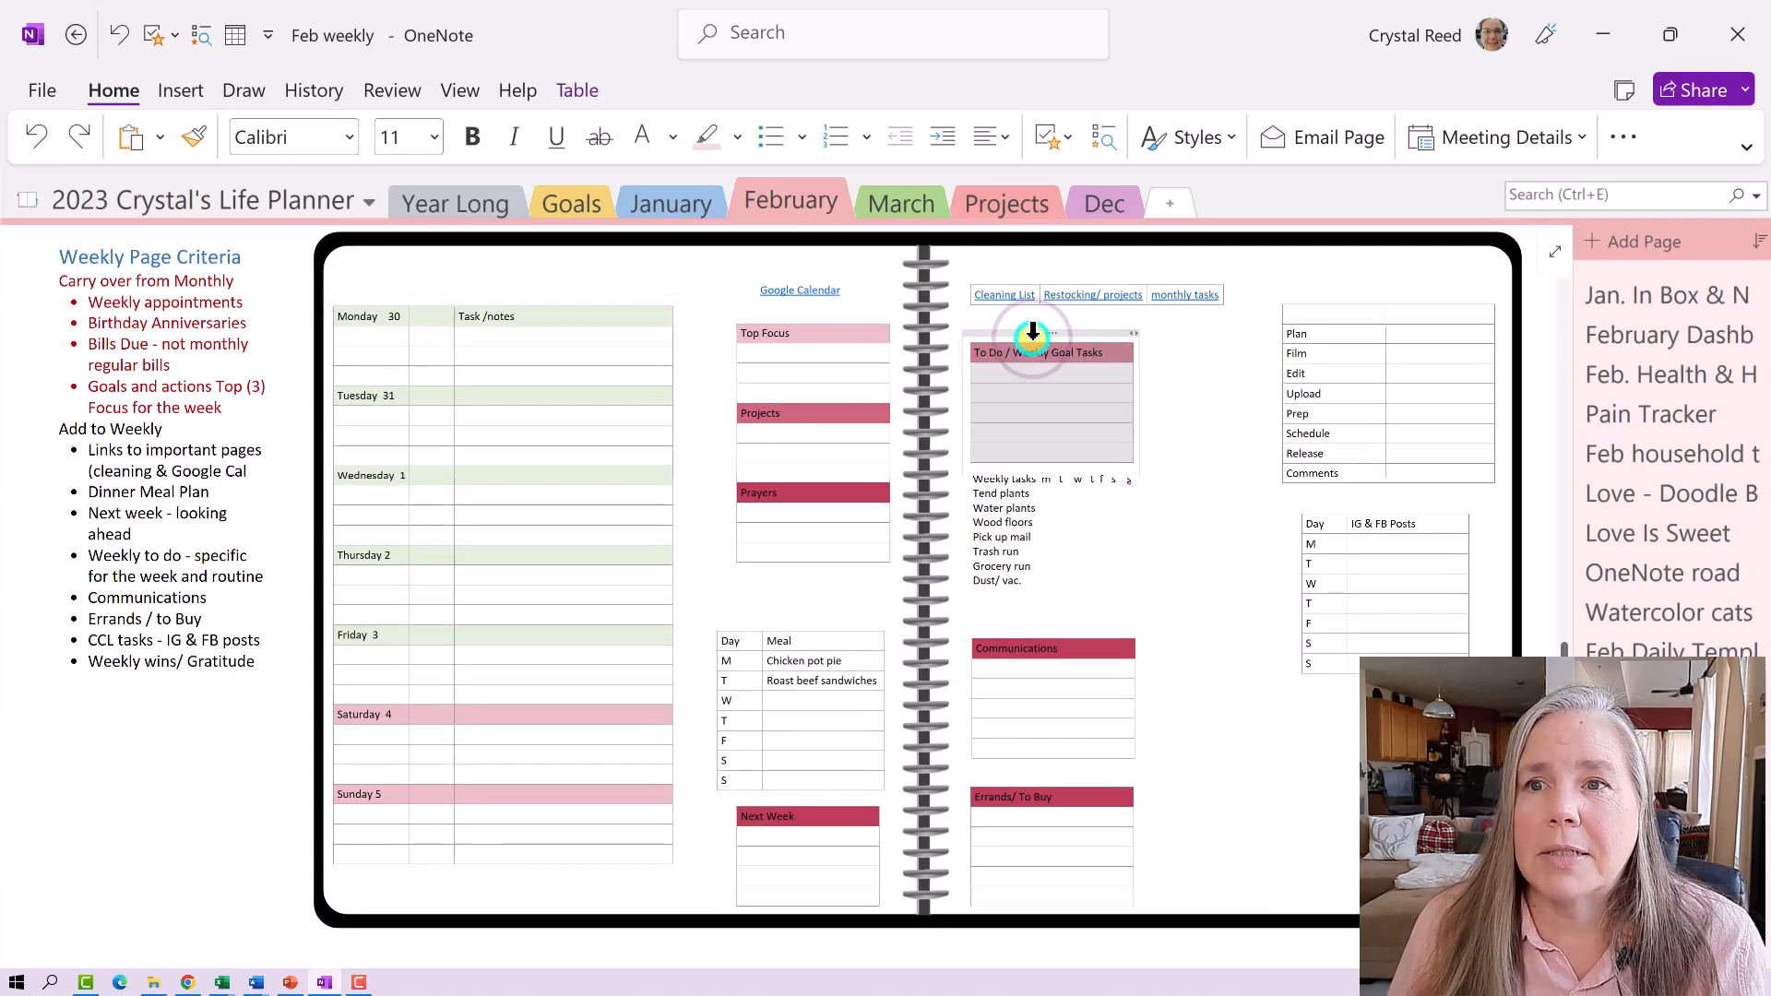
right_click(1033, 331)
left_click(1091, 395)
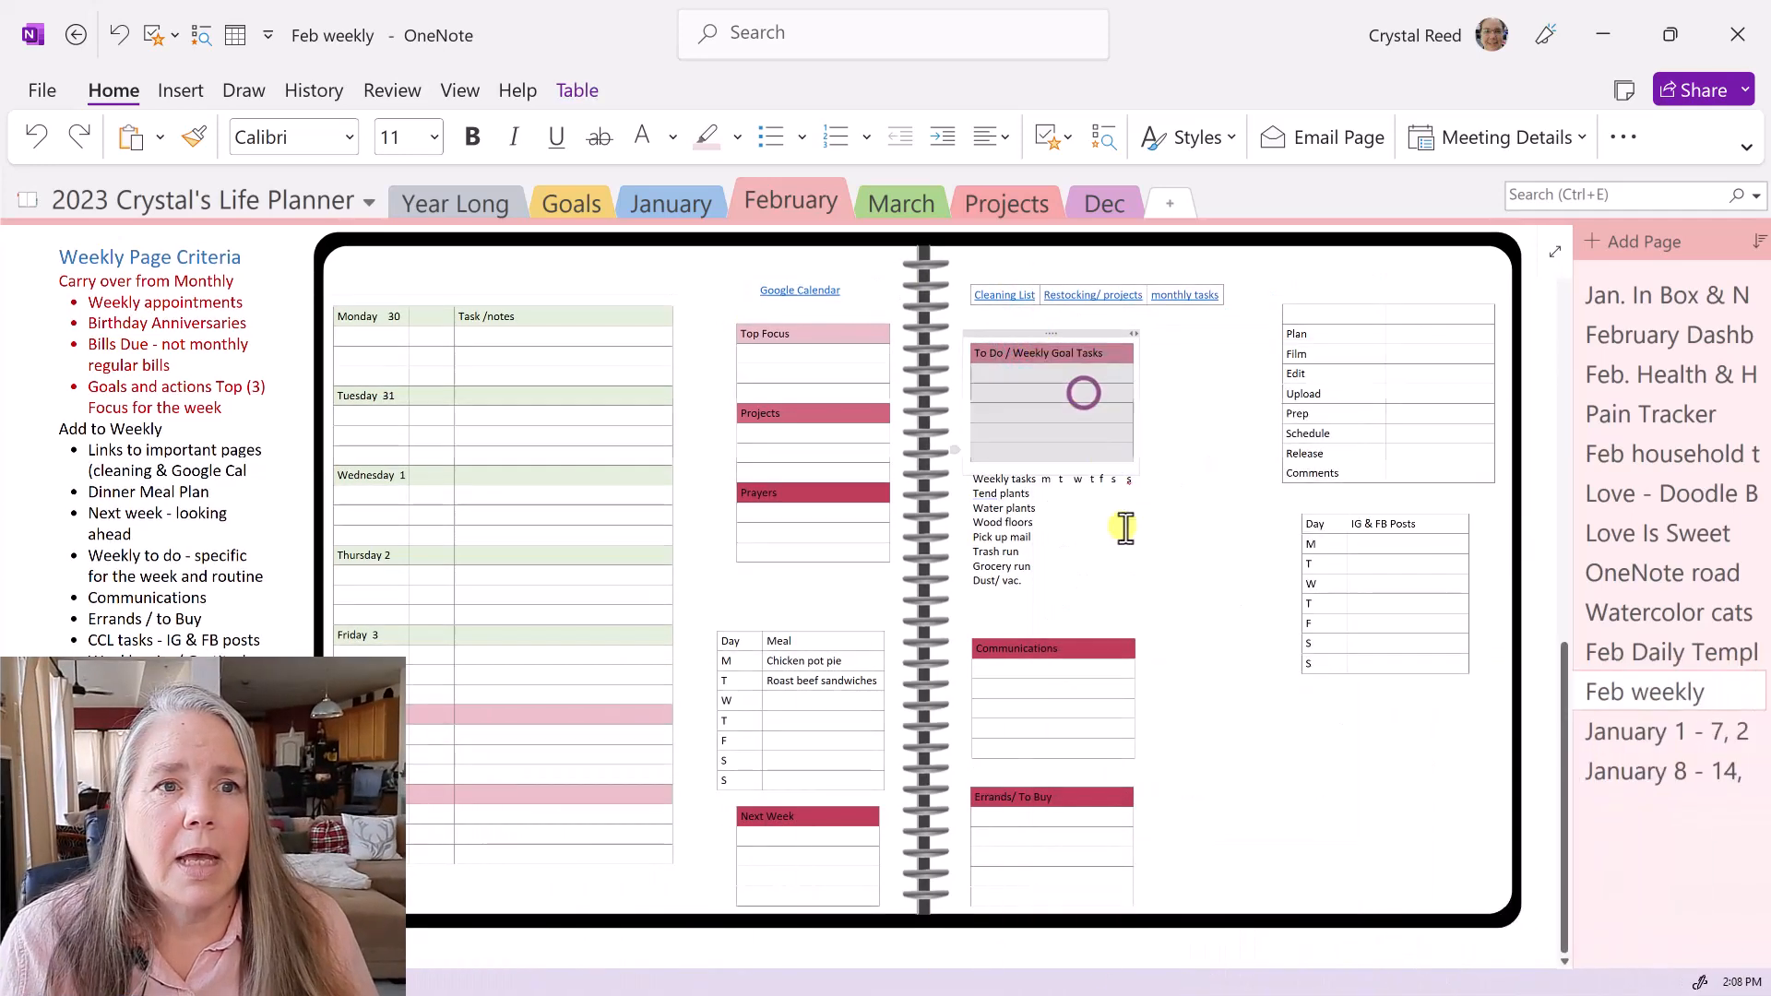
right_click(1244, 707)
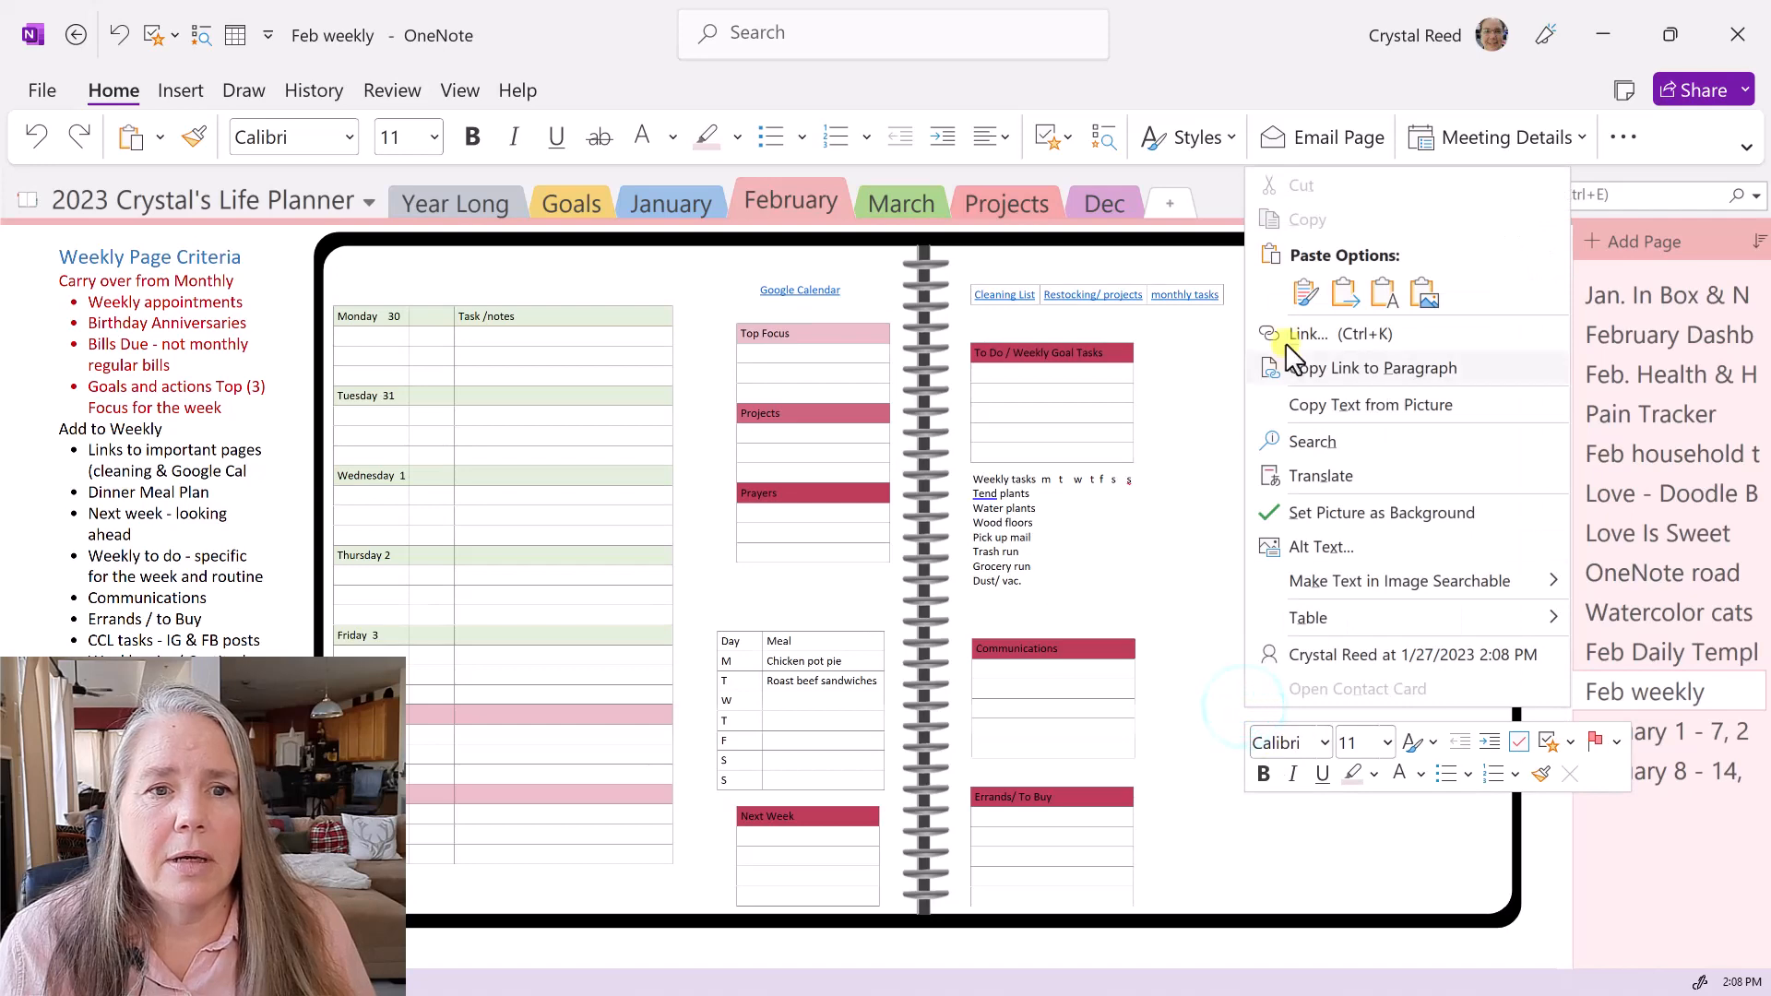
left_click(1304, 293)
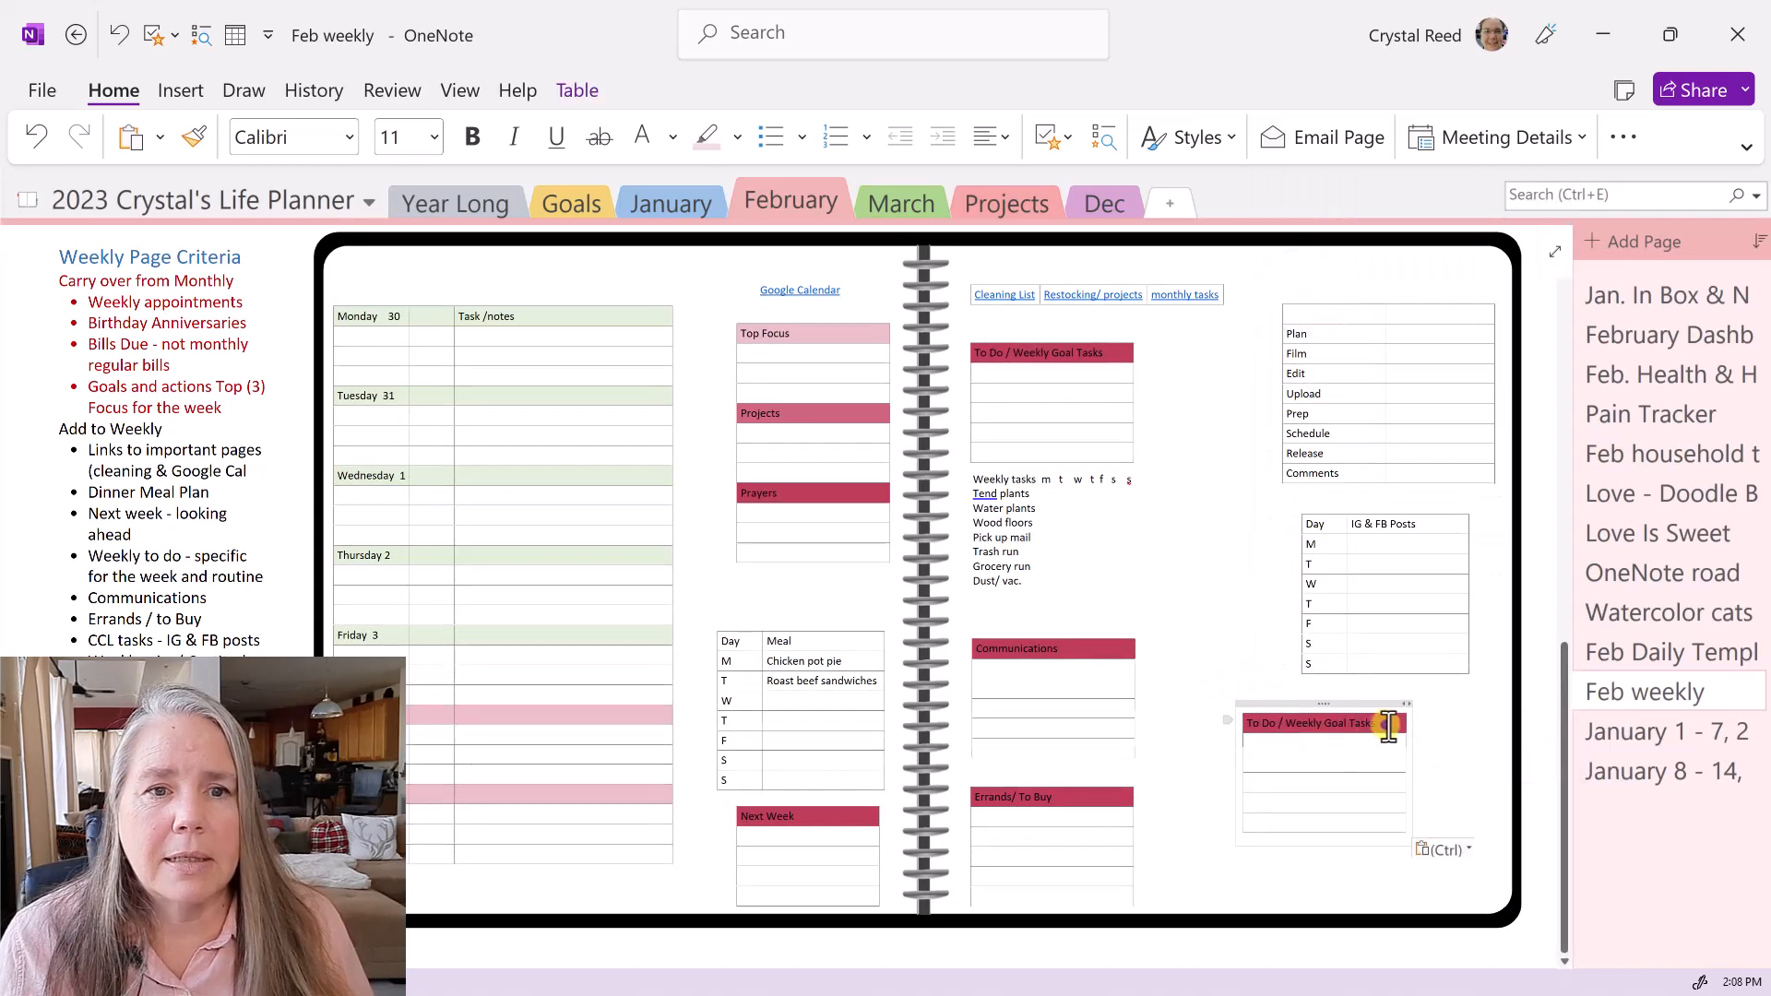
- Retitle the pasted table's header 'Weekly Wins' and begin a 'Gratitude' row below
left_click_drag(1383, 723, 1251, 720)
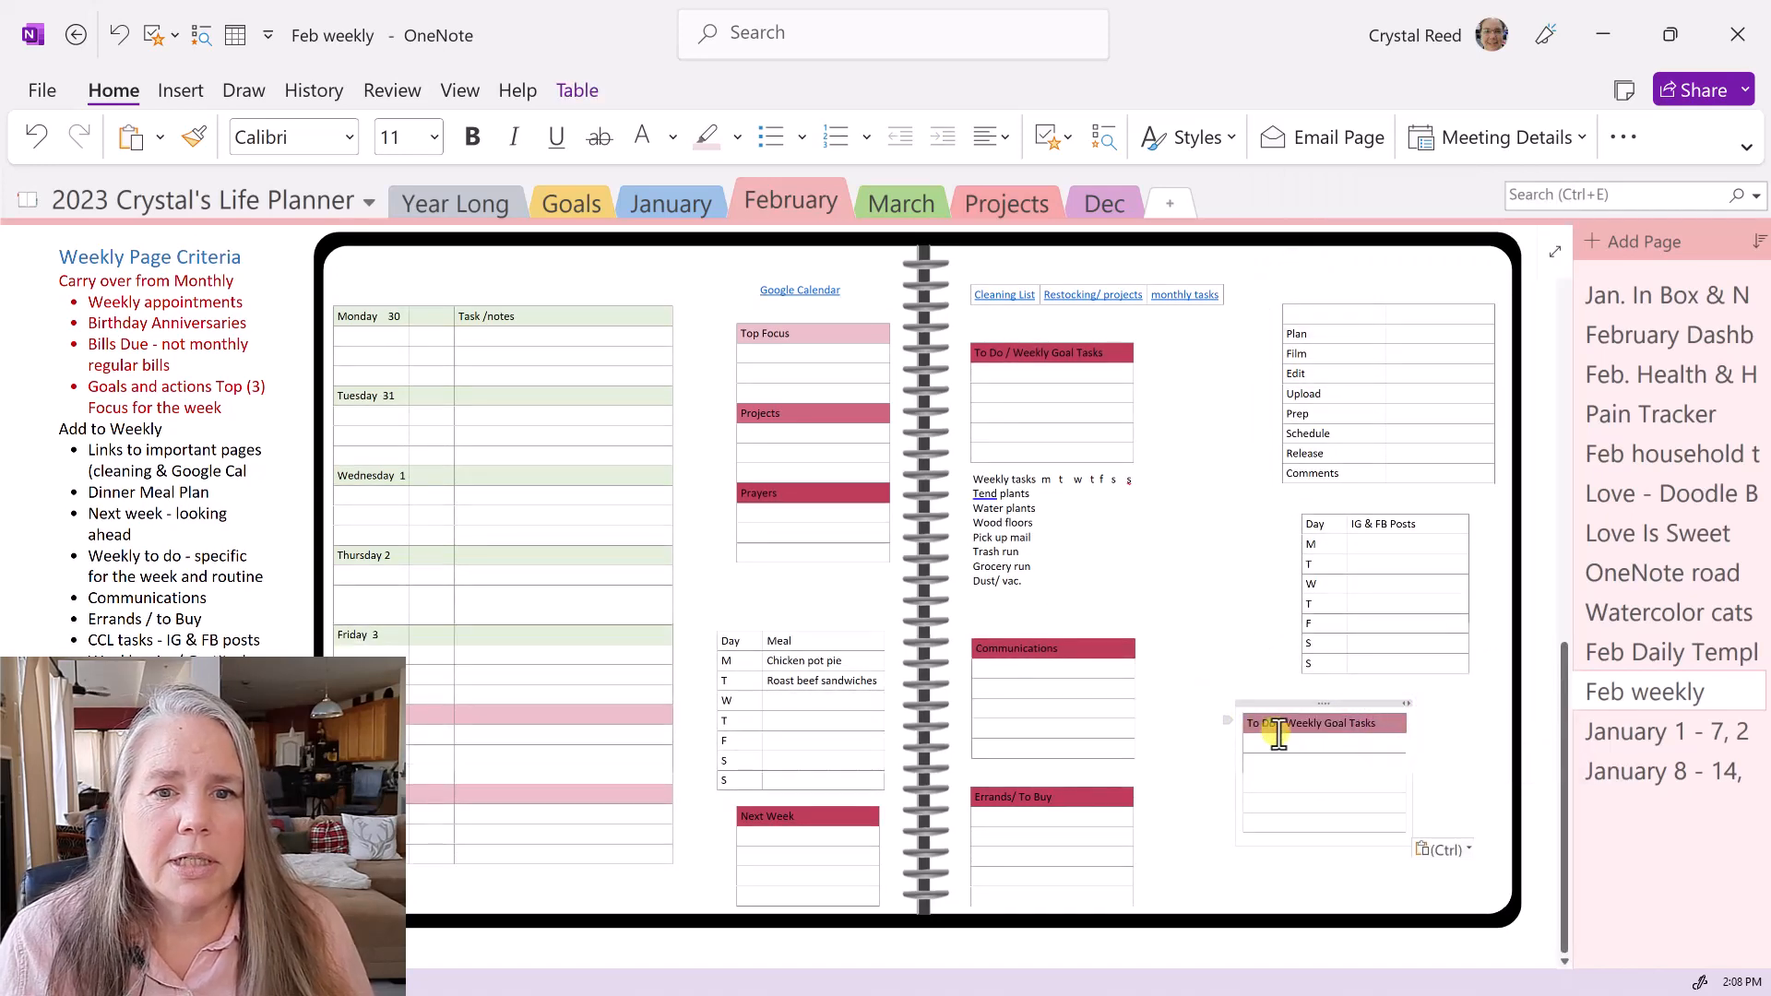
type("Weekly Win")
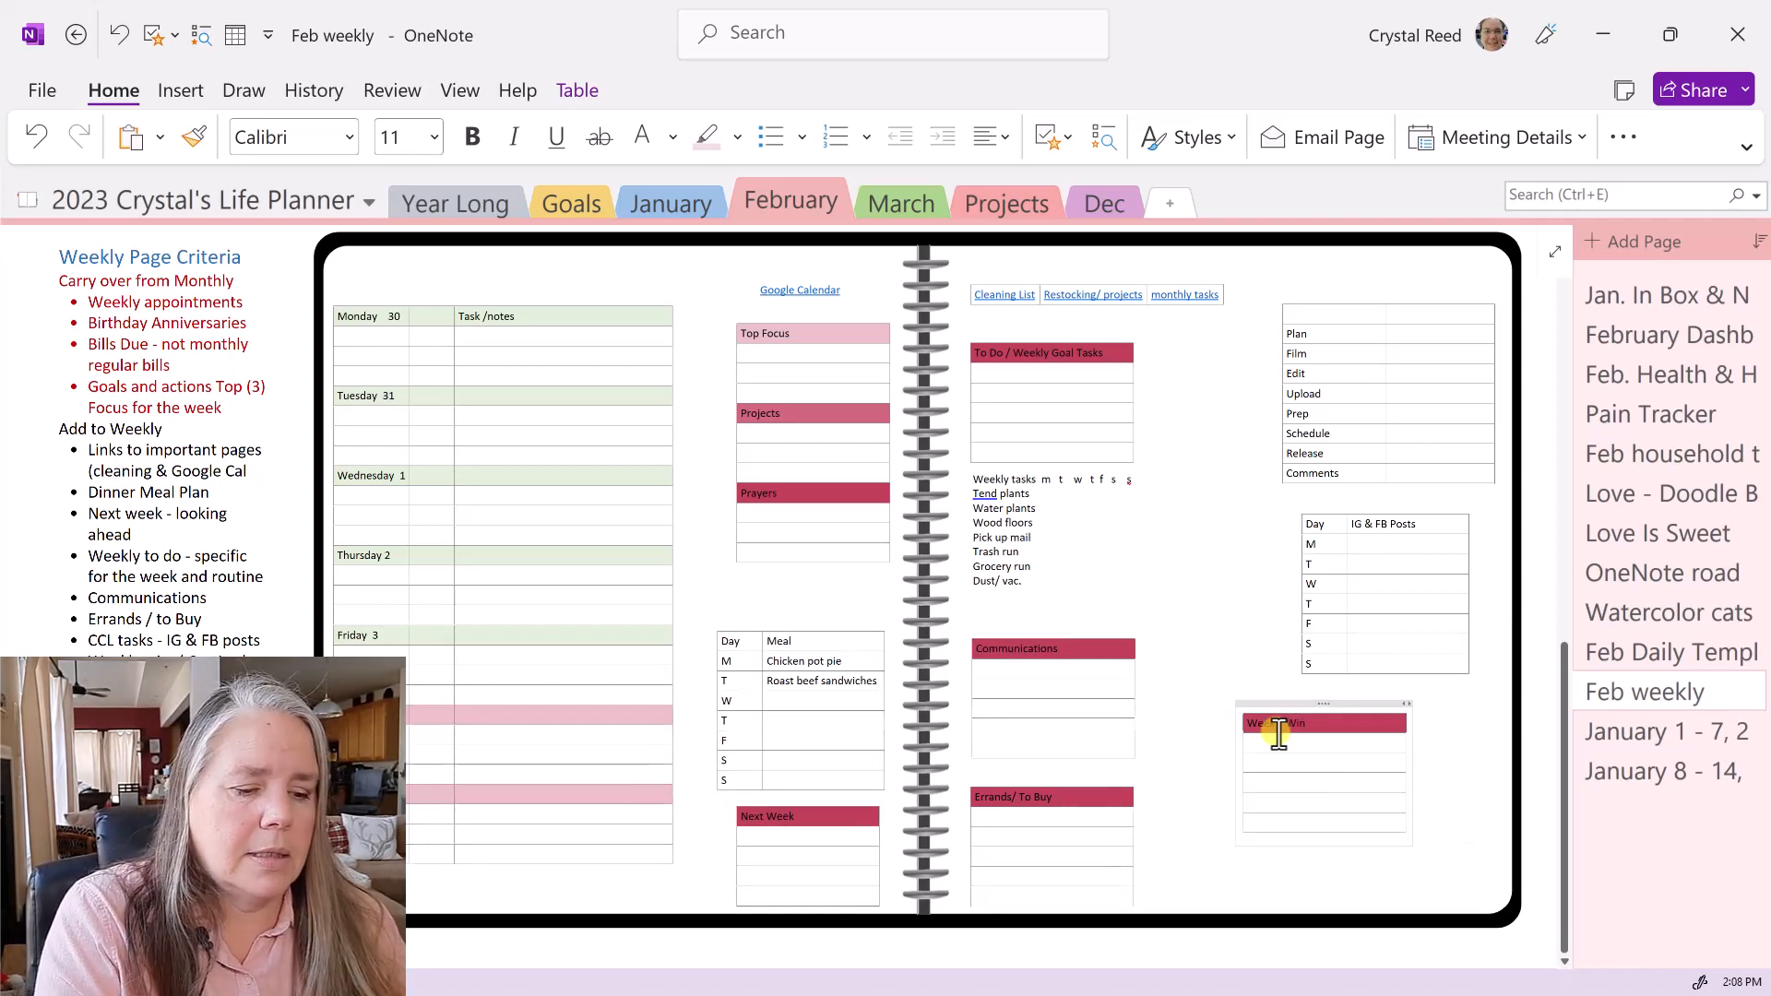
type("s")
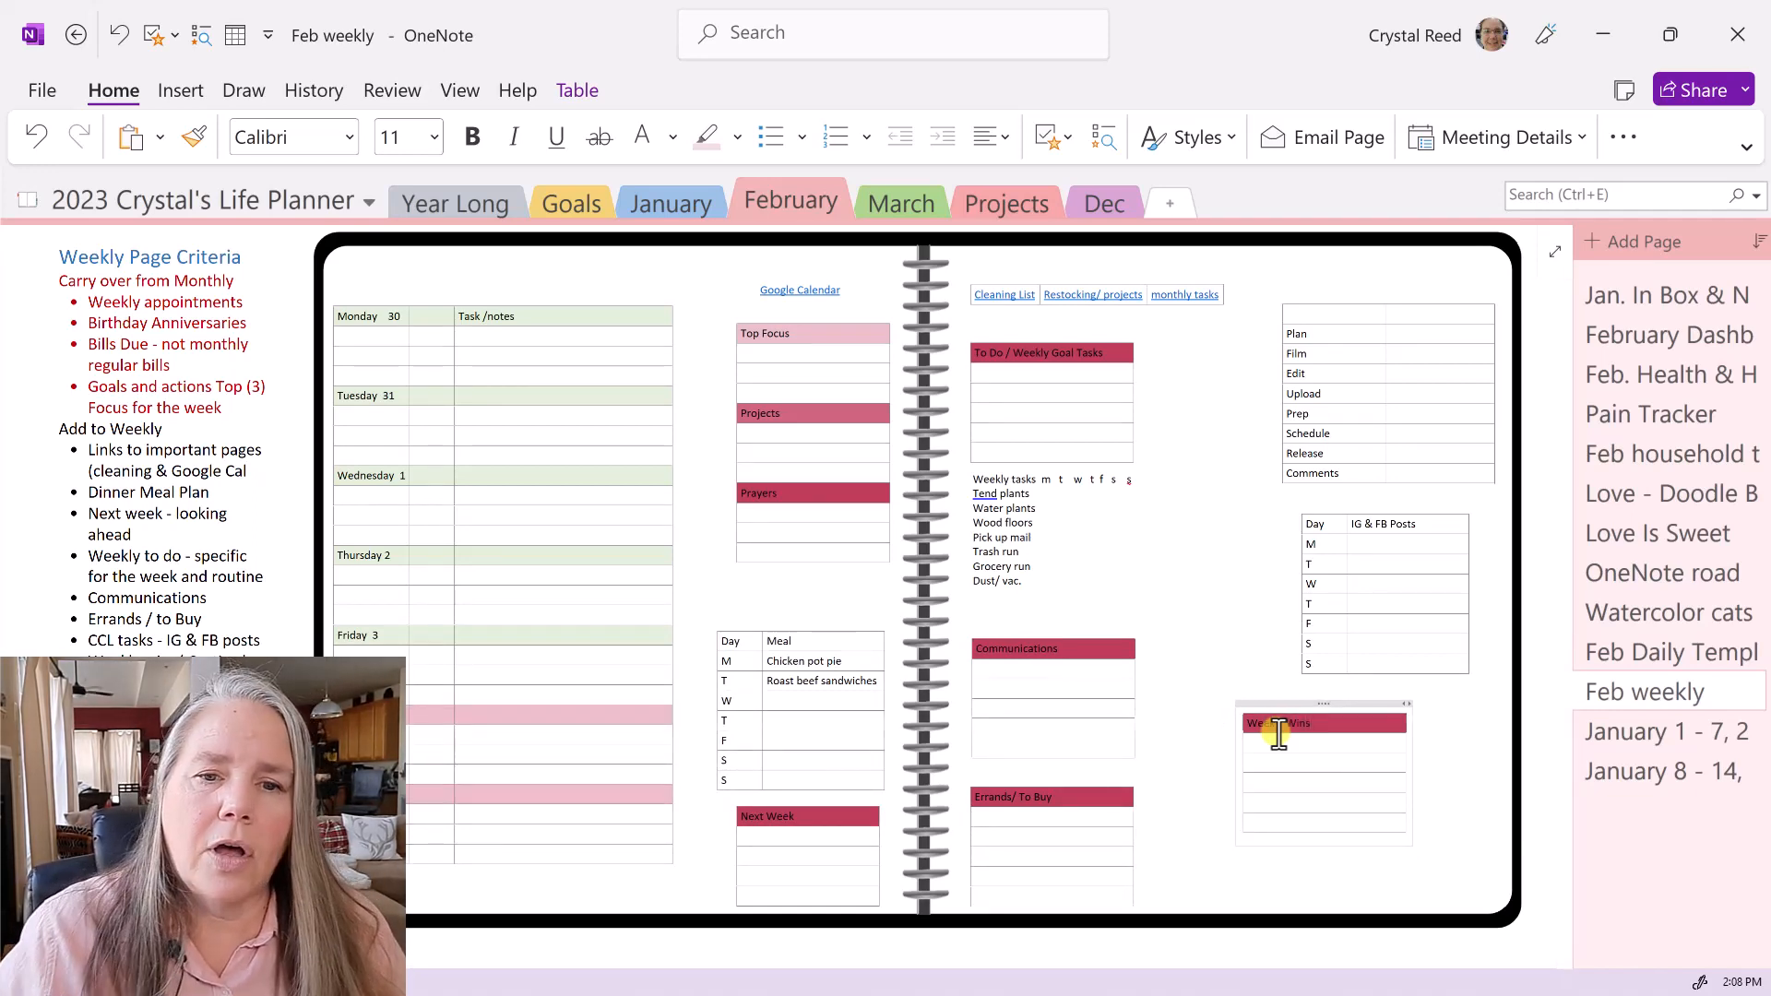
left_click(1276, 798)
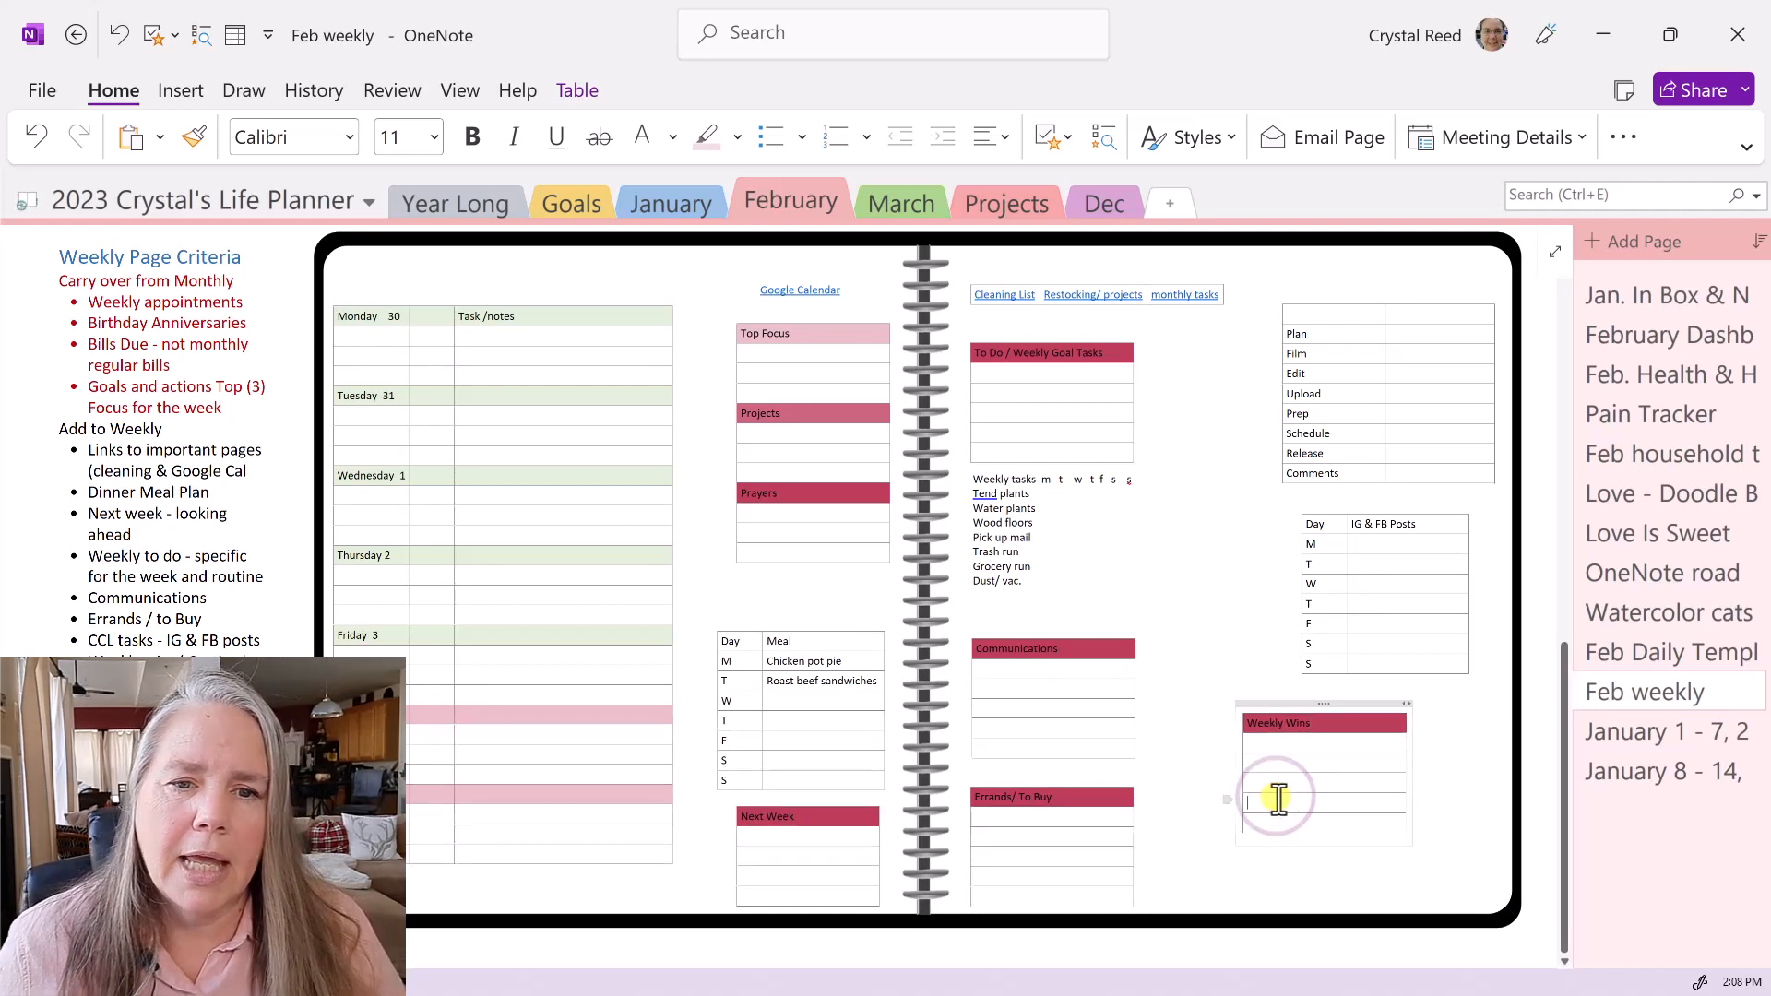
type("Gratit")
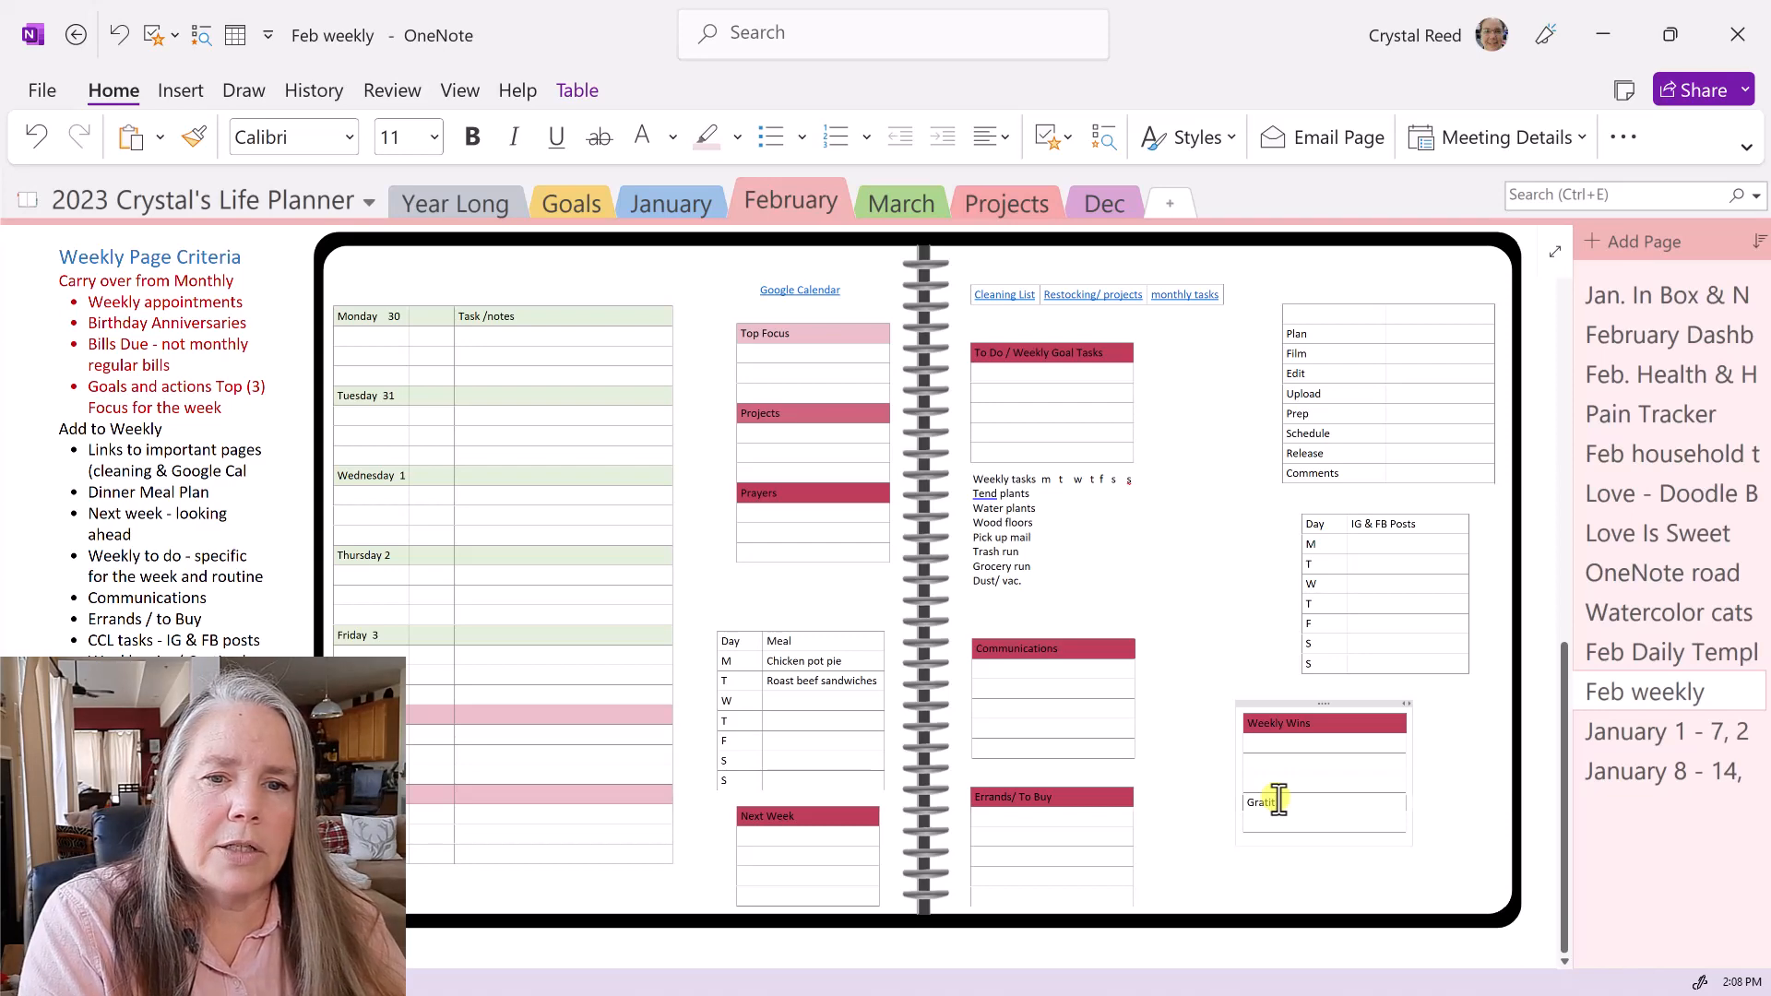
type("ude")
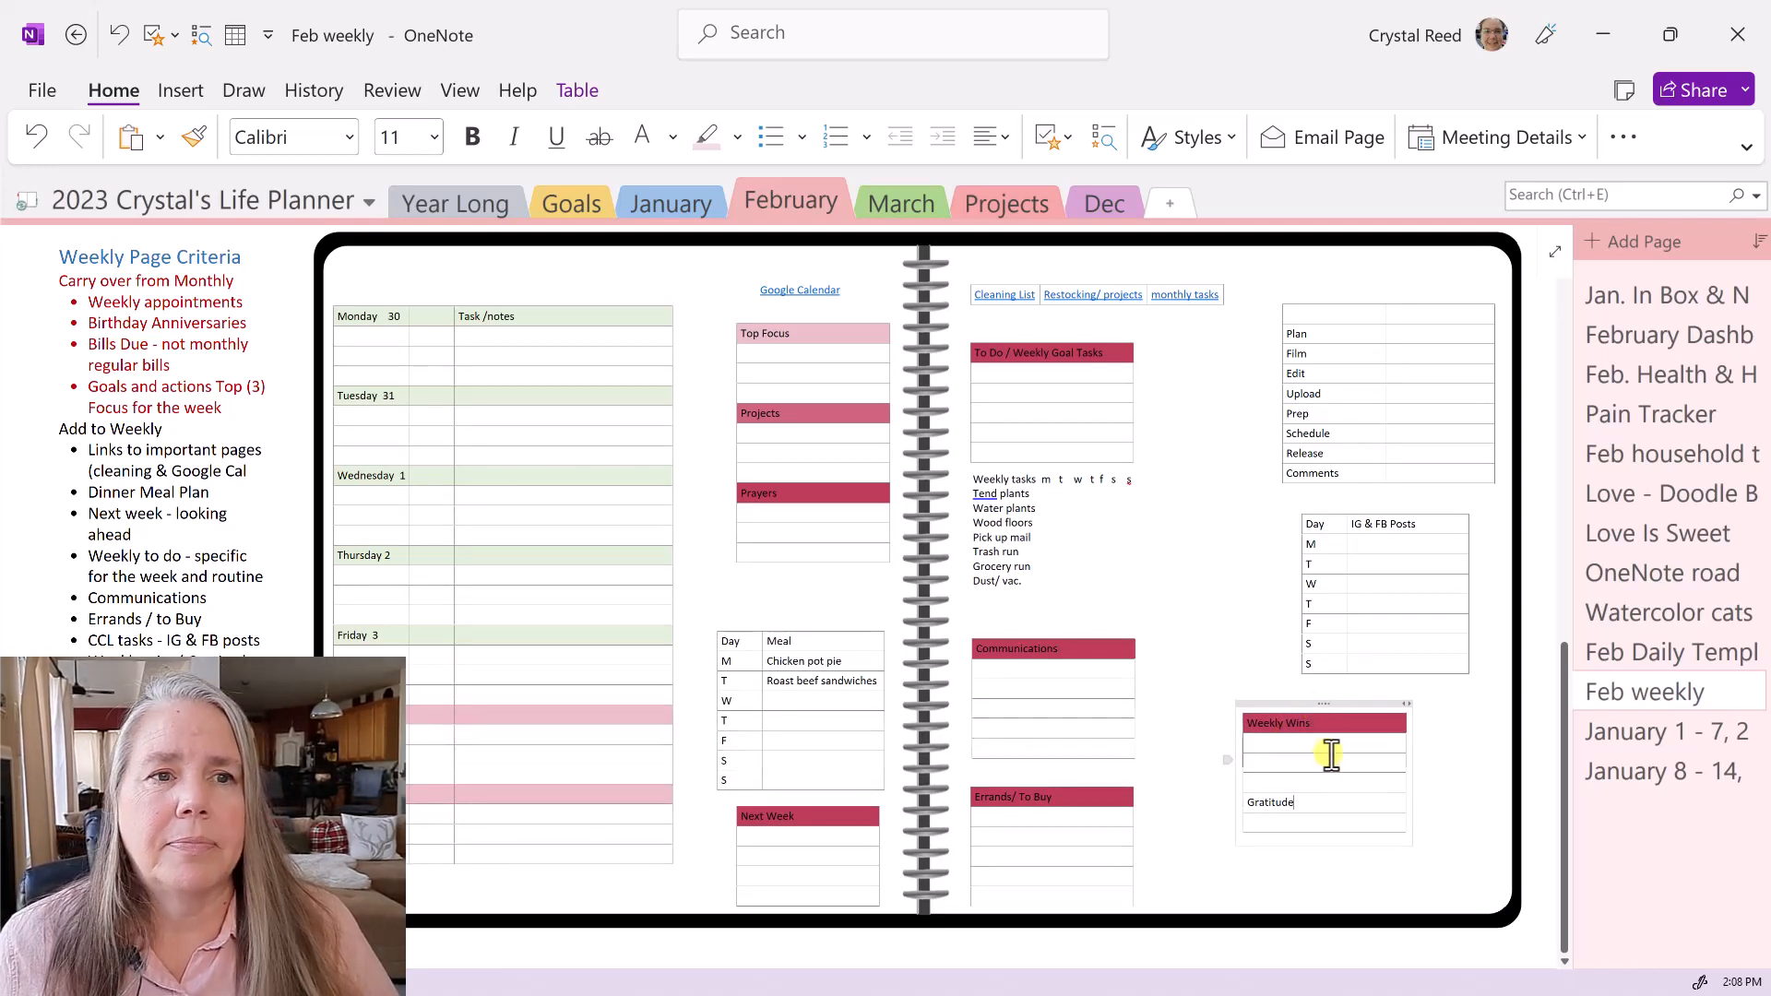
- Move the Weekly Wins box to the bottom right and the Monday–Sunday schedule to the right page
left_click(1316, 702)
left_click_drag(1316, 702, 1226, 777)
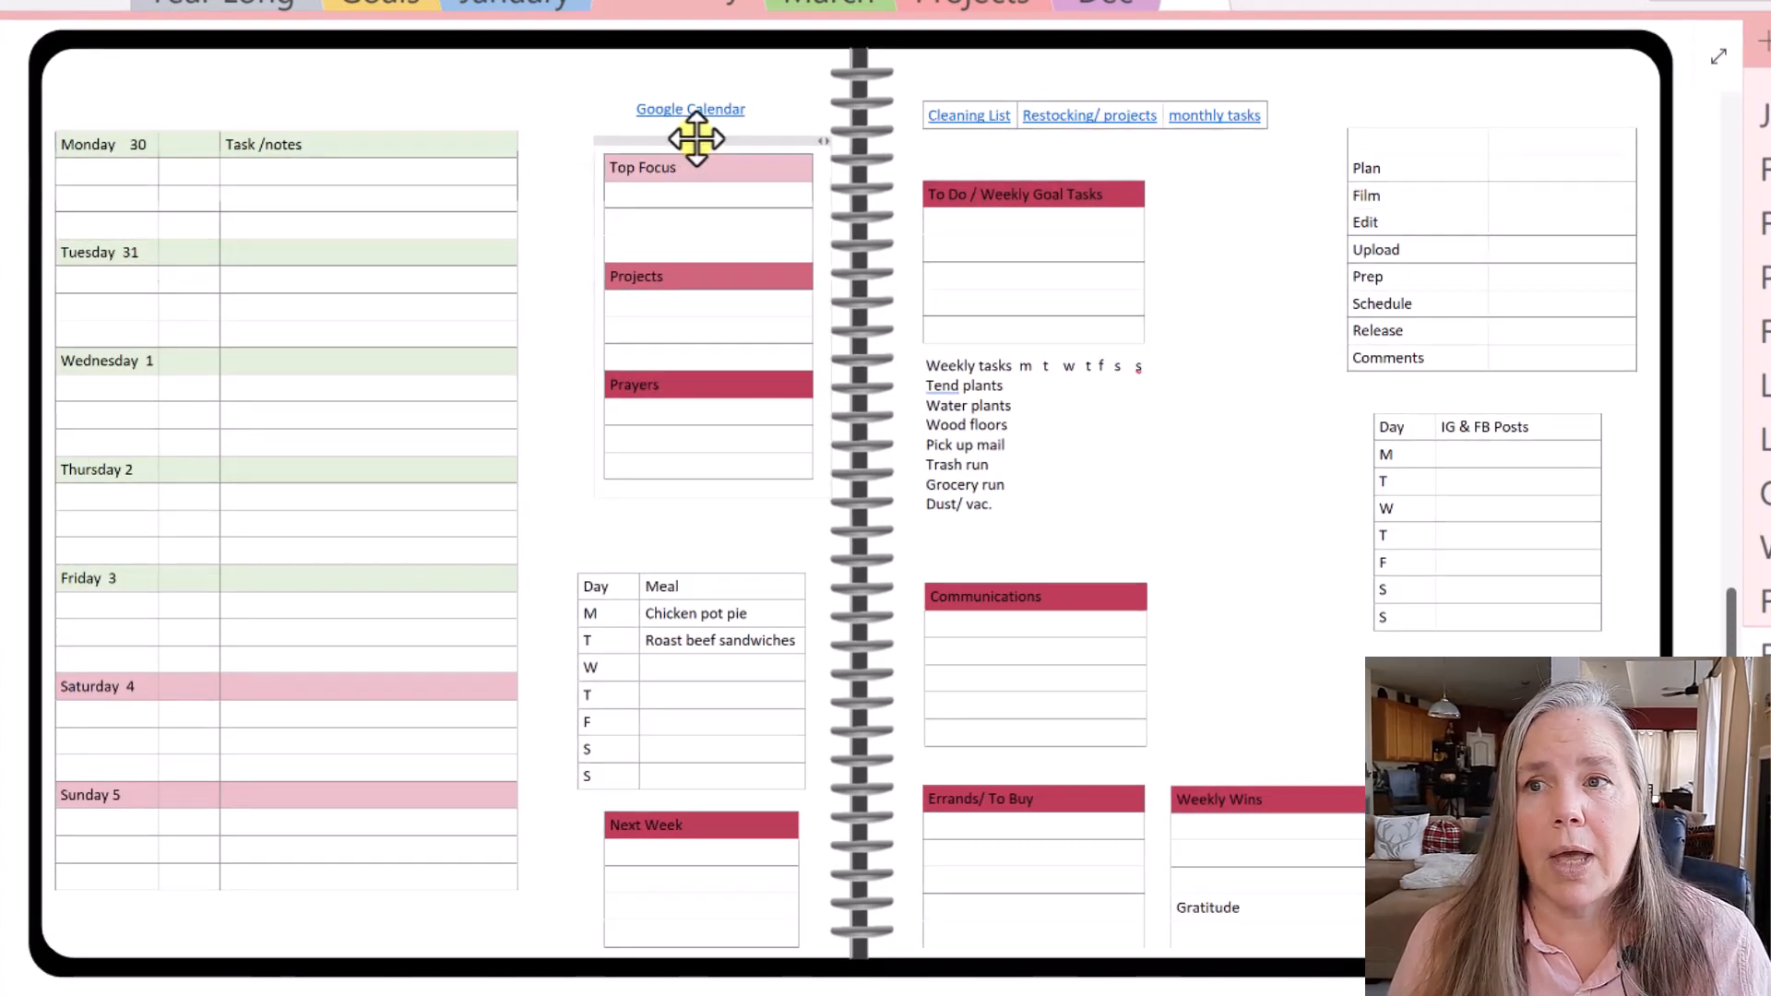
left_click(993, 171)
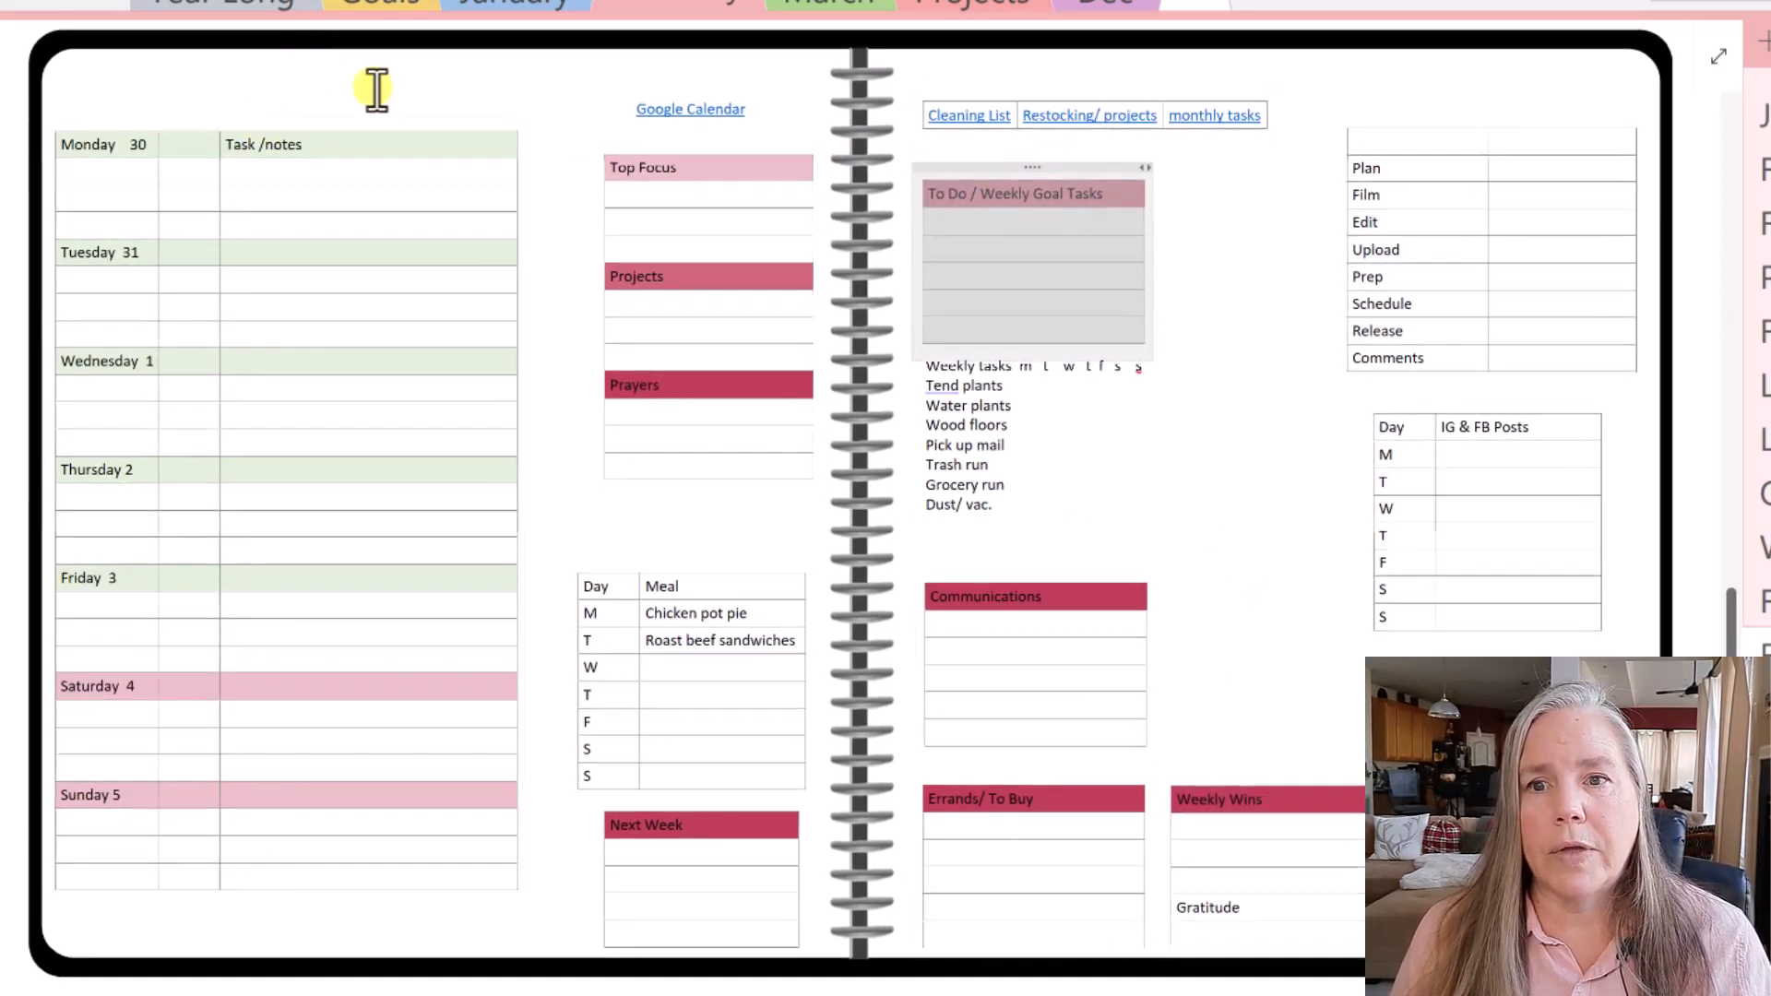
left_click_drag(233, 111, 1427, 140)
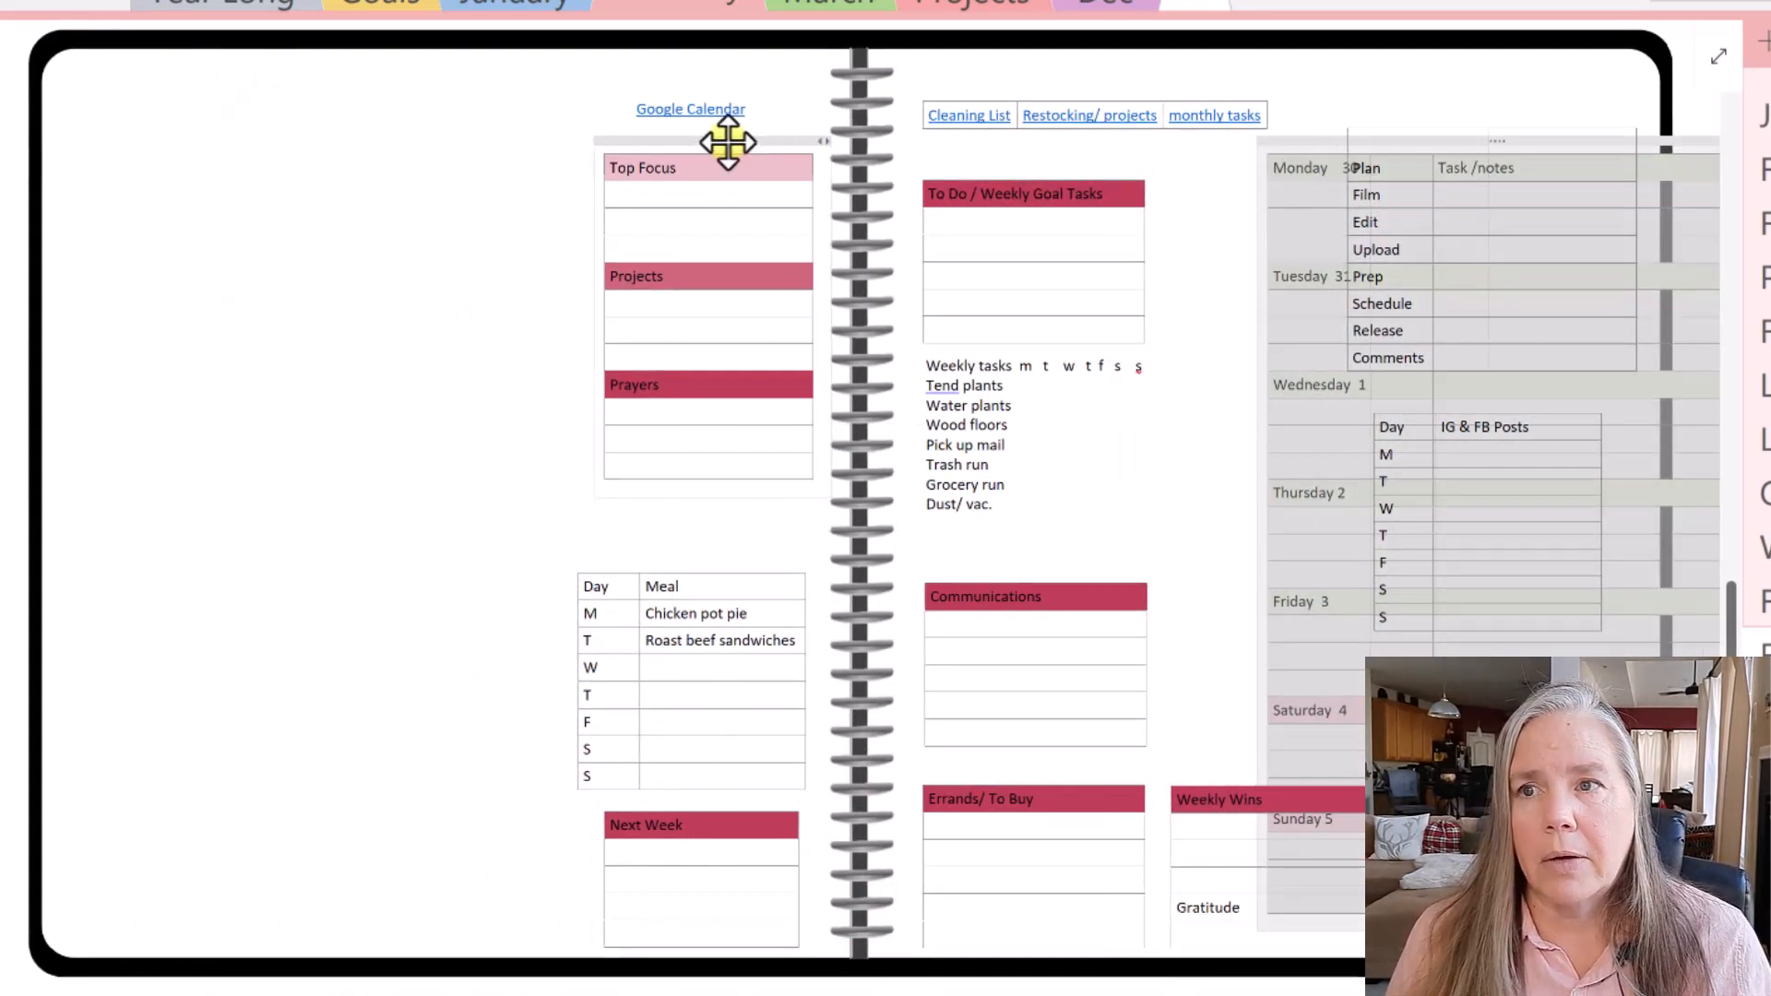
- Shift the Top Focus column, To Do box, weekly tasks, Communications and Errands / To Buy onto the left page
left_click_drag(727, 142, 183, 127)
left_click_drag(1019, 169, 683, 143)
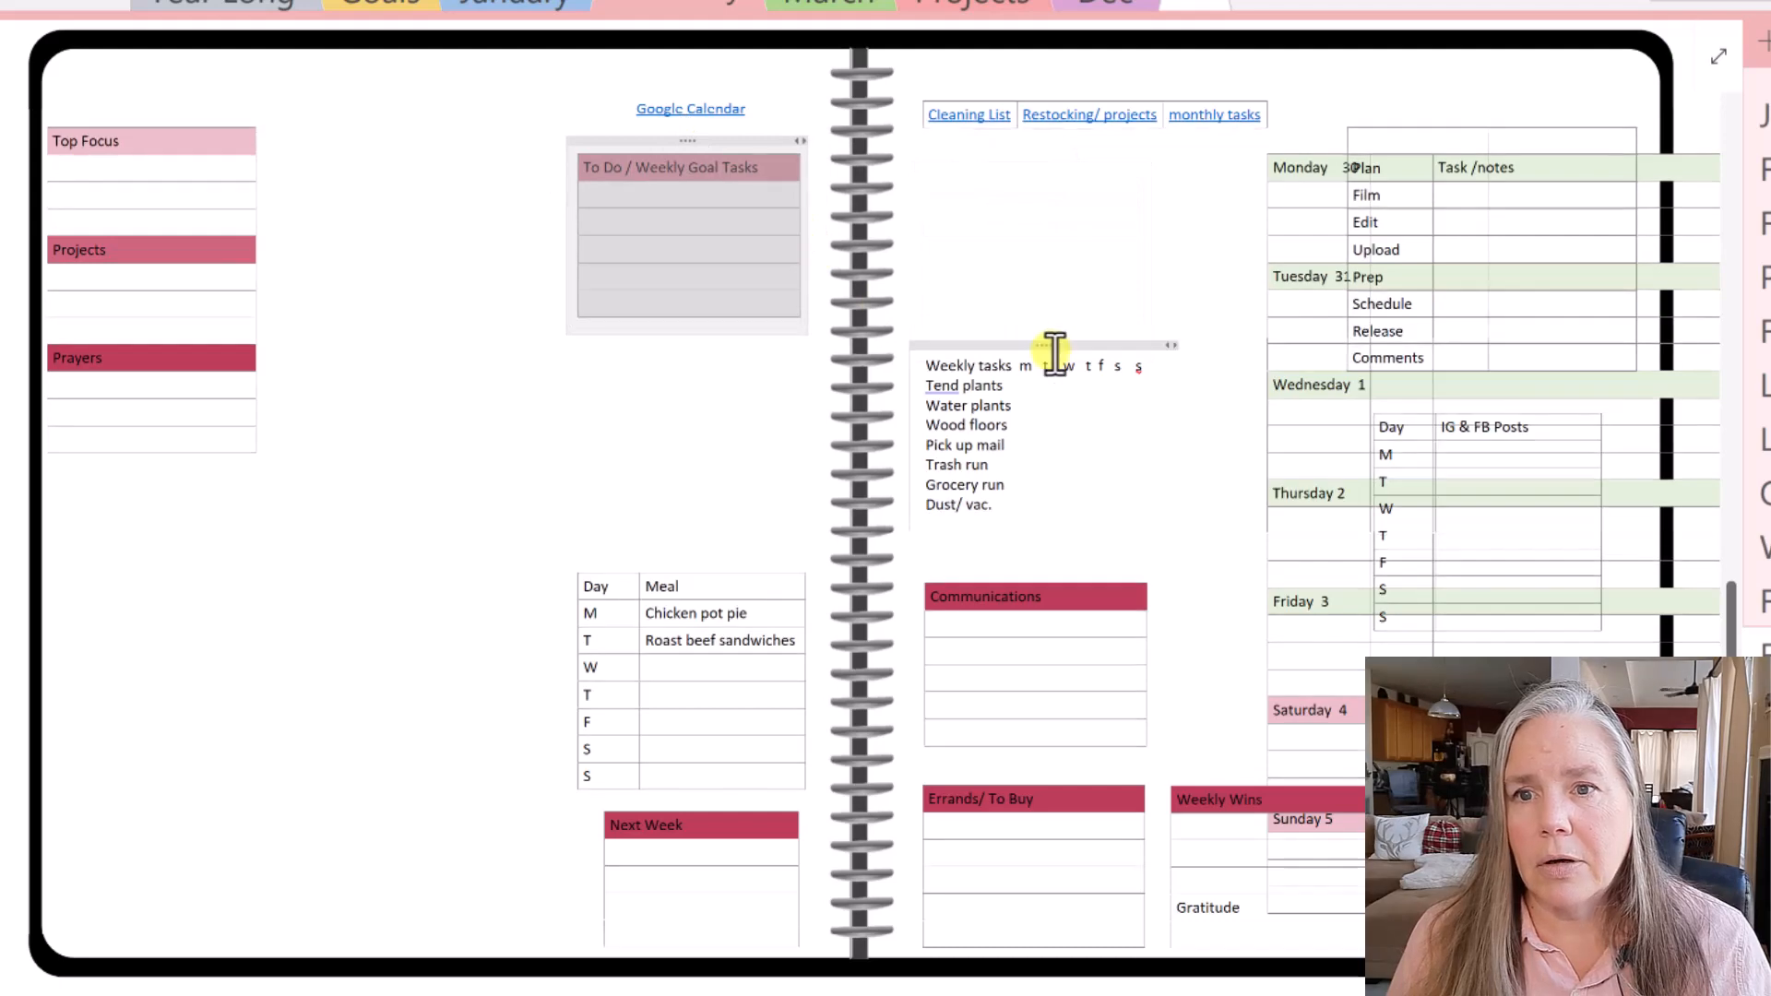
left_click_drag(1048, 343, 695, 340)
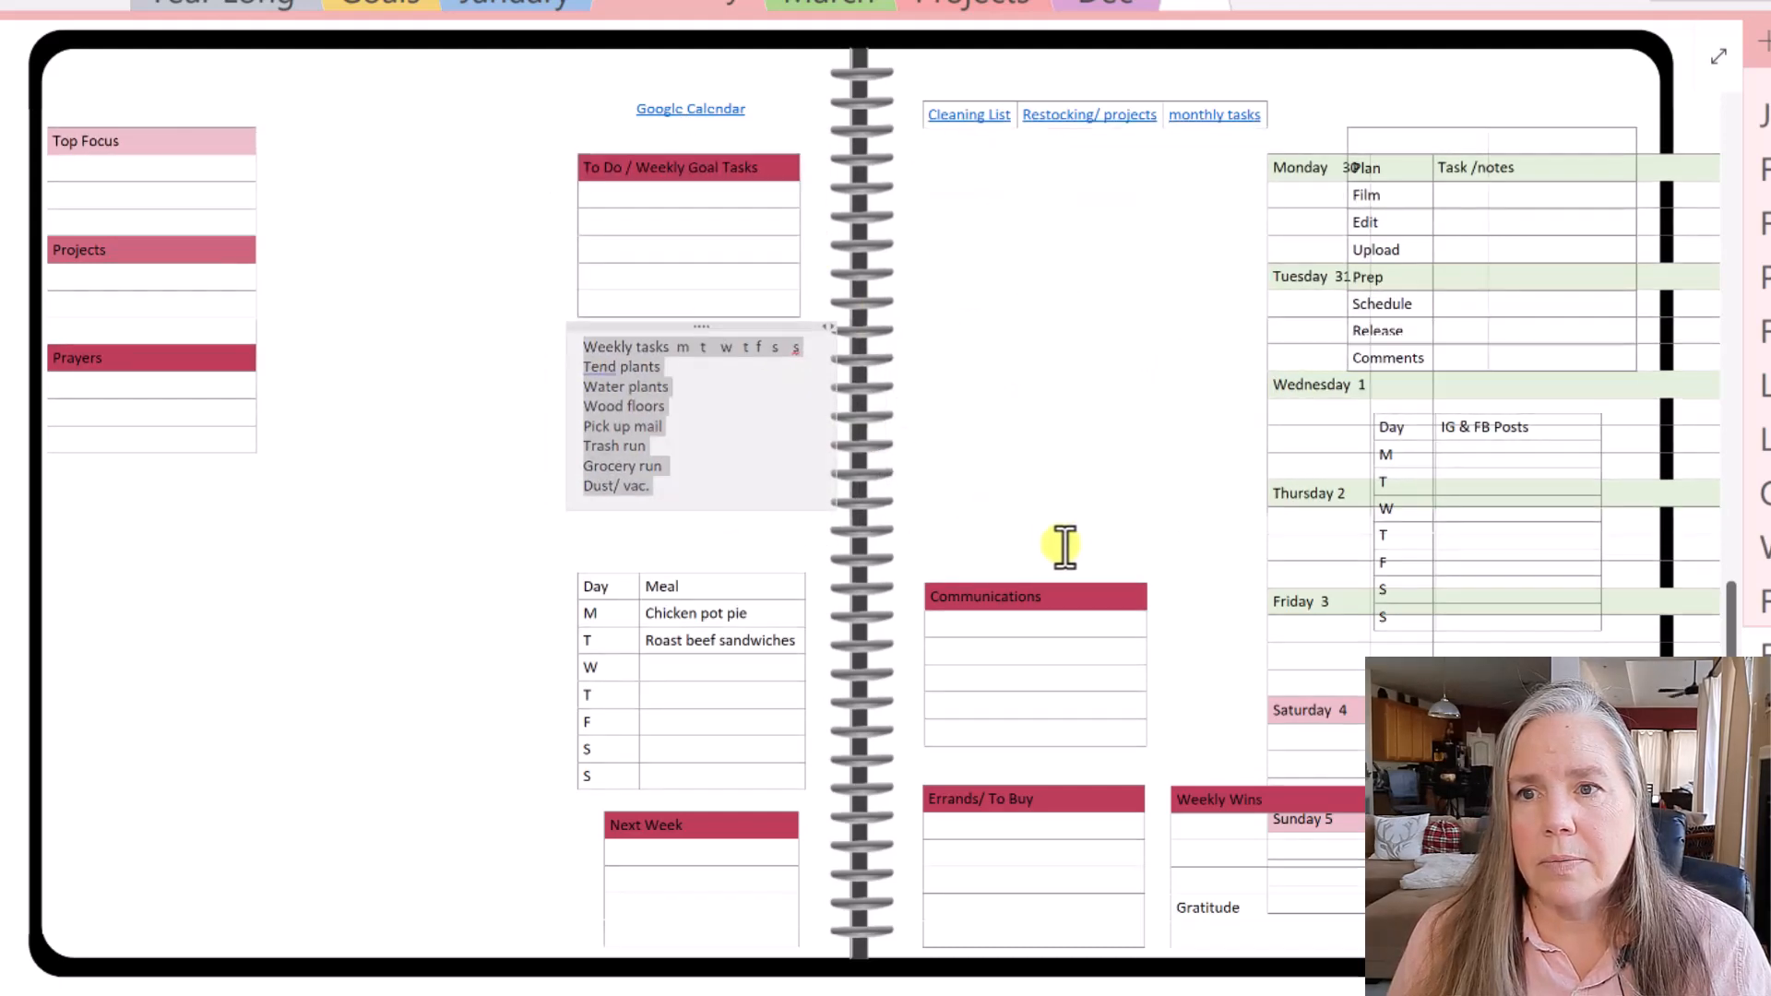
left_click_drag(1048, 565, 181, 507)
left_click_drag(1025, 767, 171, 716)
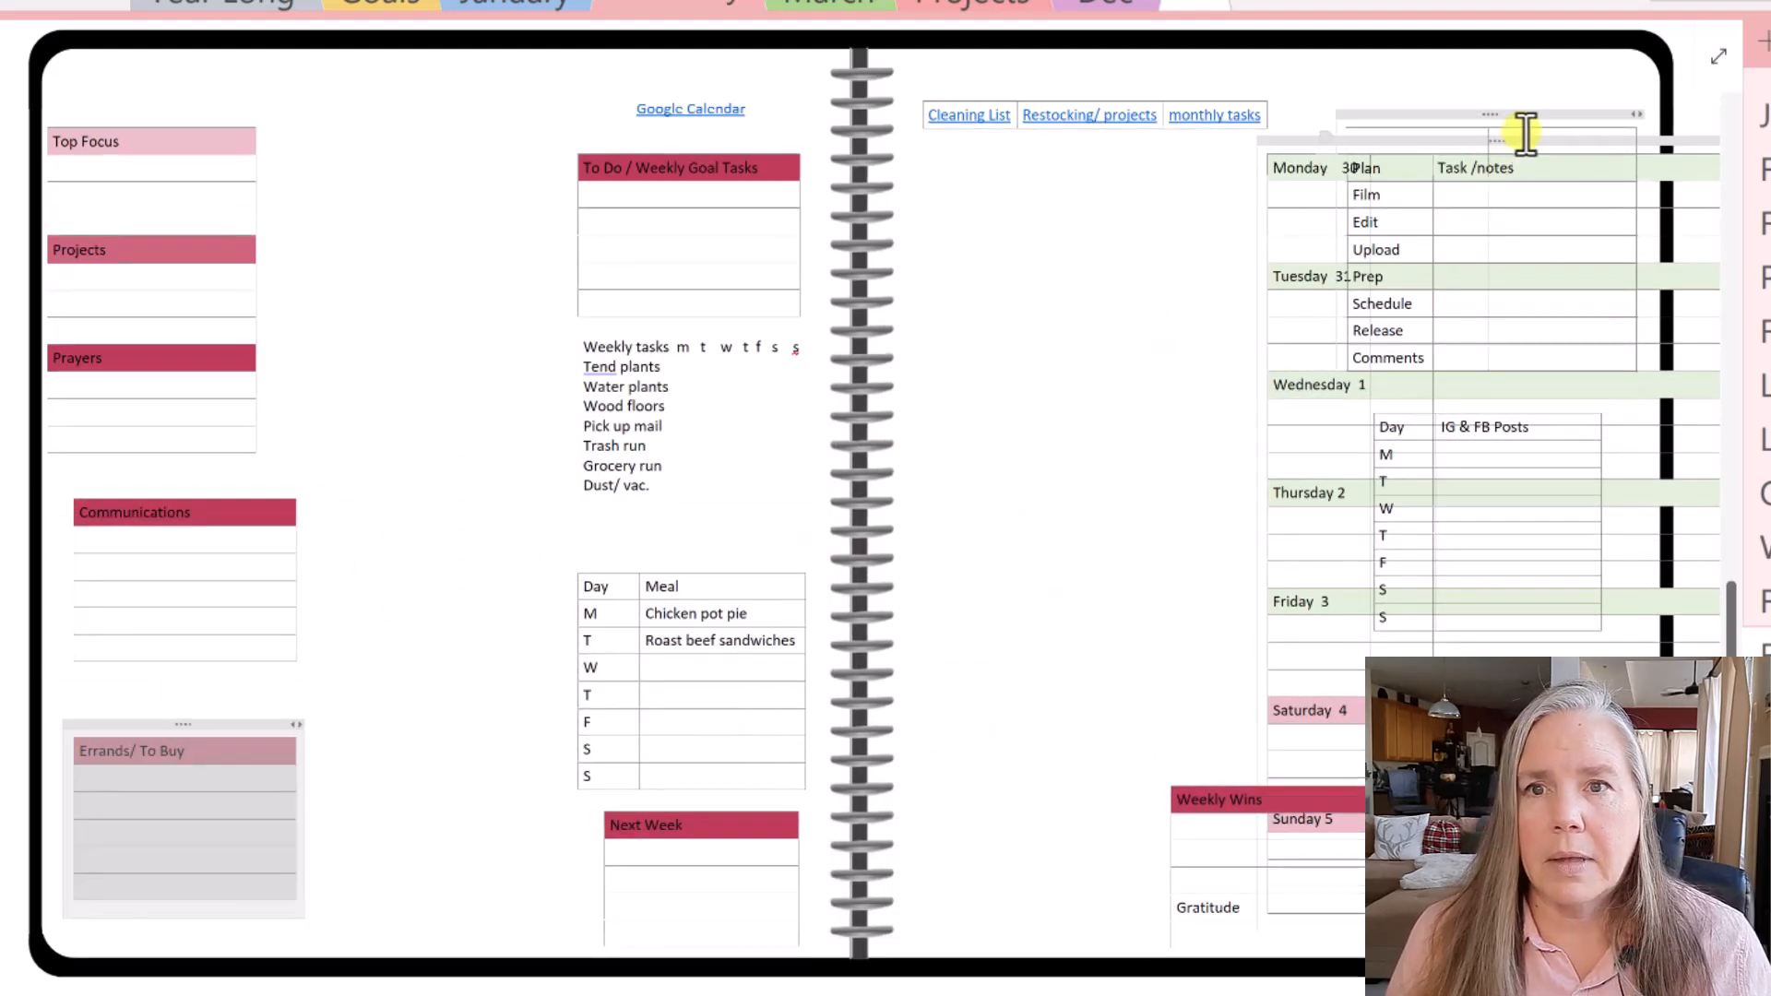
- Slide the week schedule up against the spiral and delete the Weekly Wins box
left_click(1519, 139)
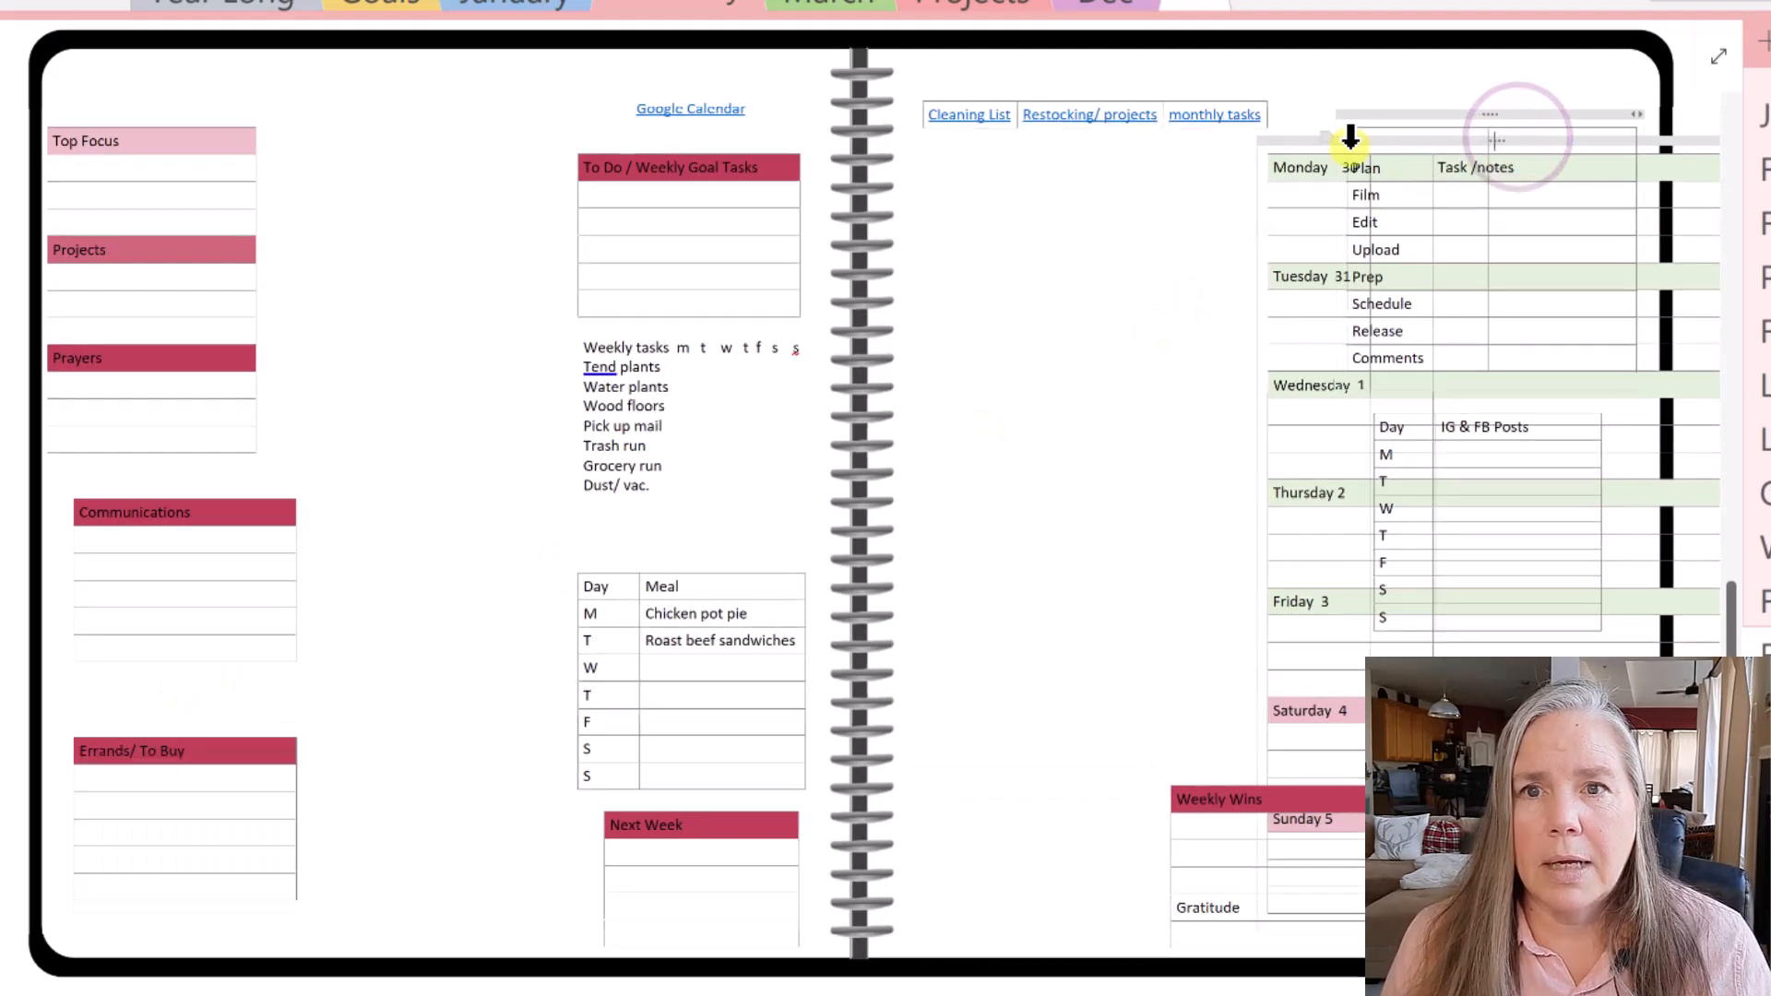
left_click_drag(1299, 143, 911, 152)
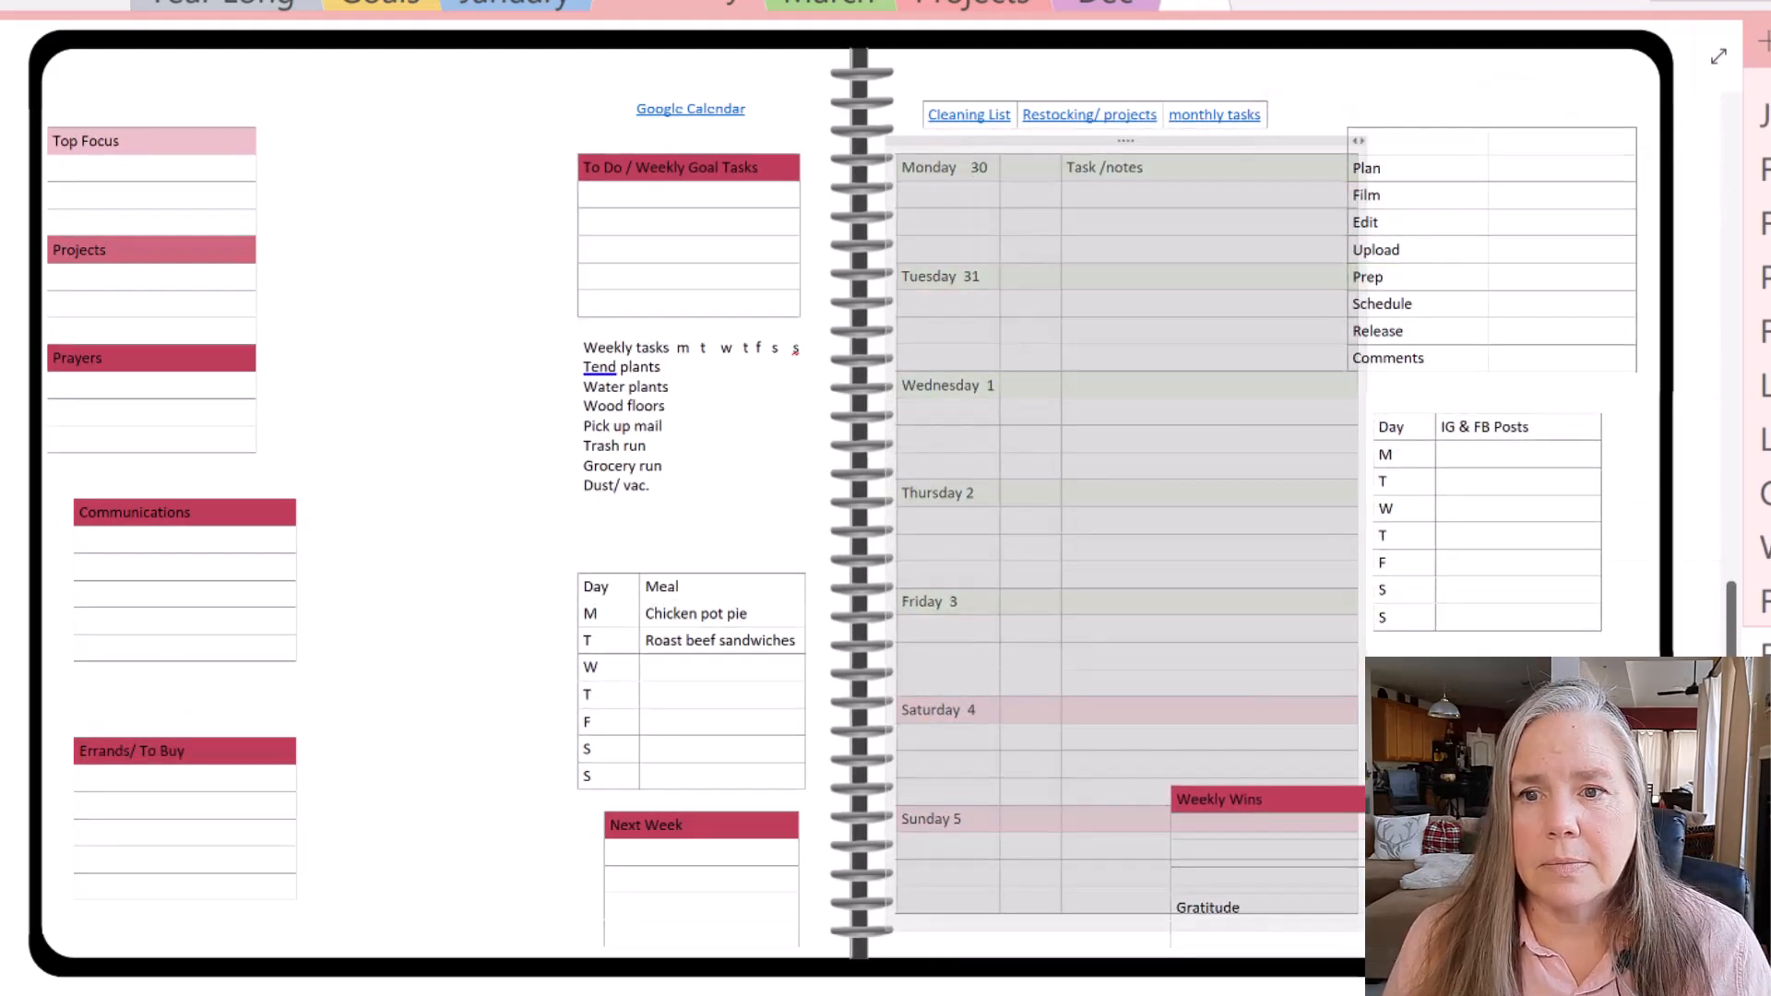
left_click(1303, 771)
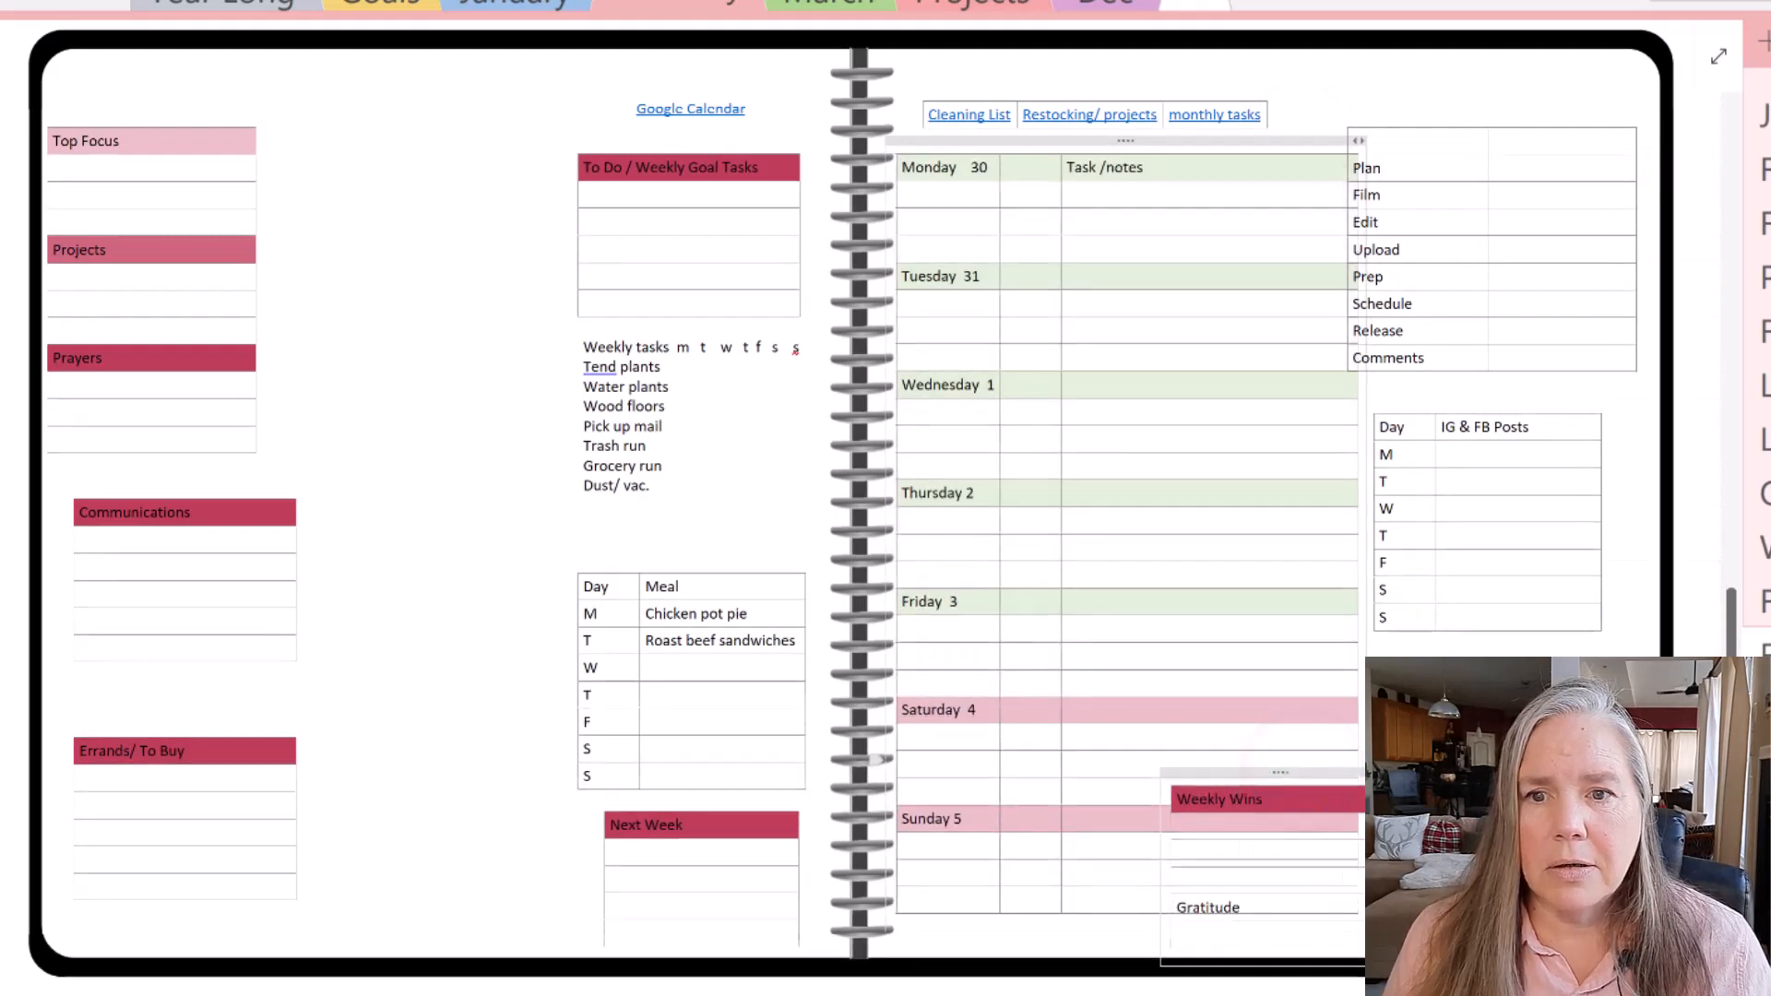
key("Delete")
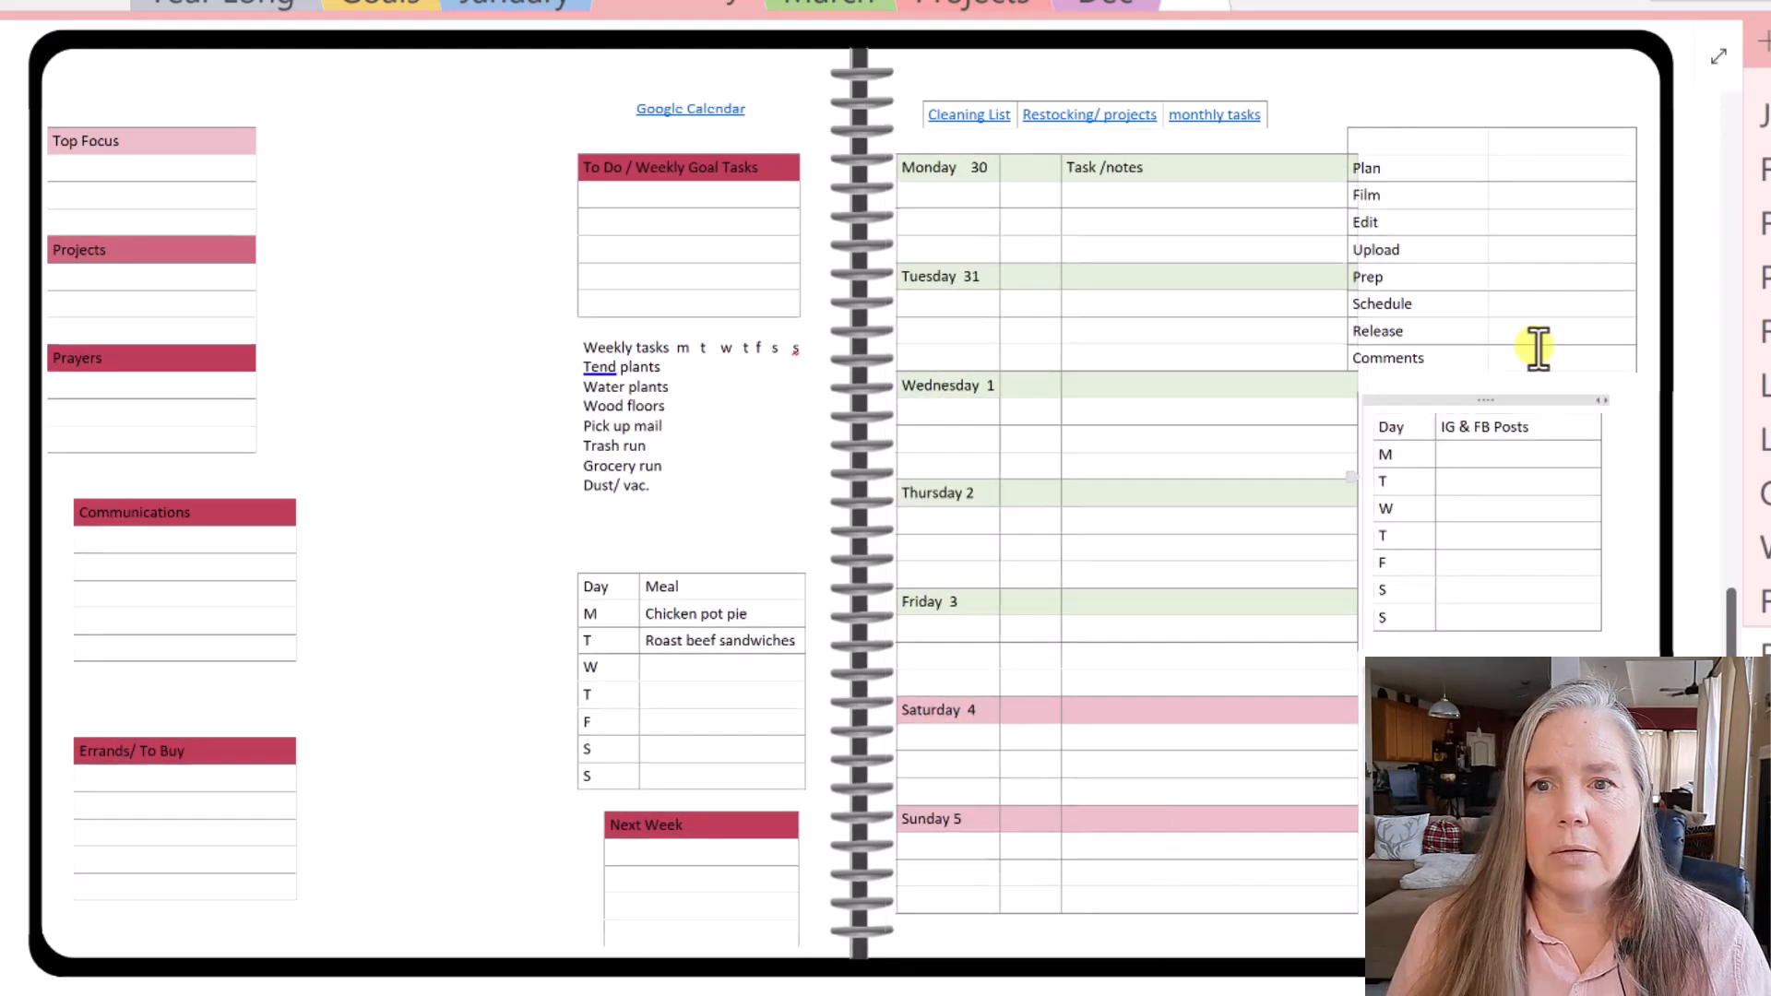
- Nudge the Plan/Film table slightly up and to the right
left_click(1504, 111)
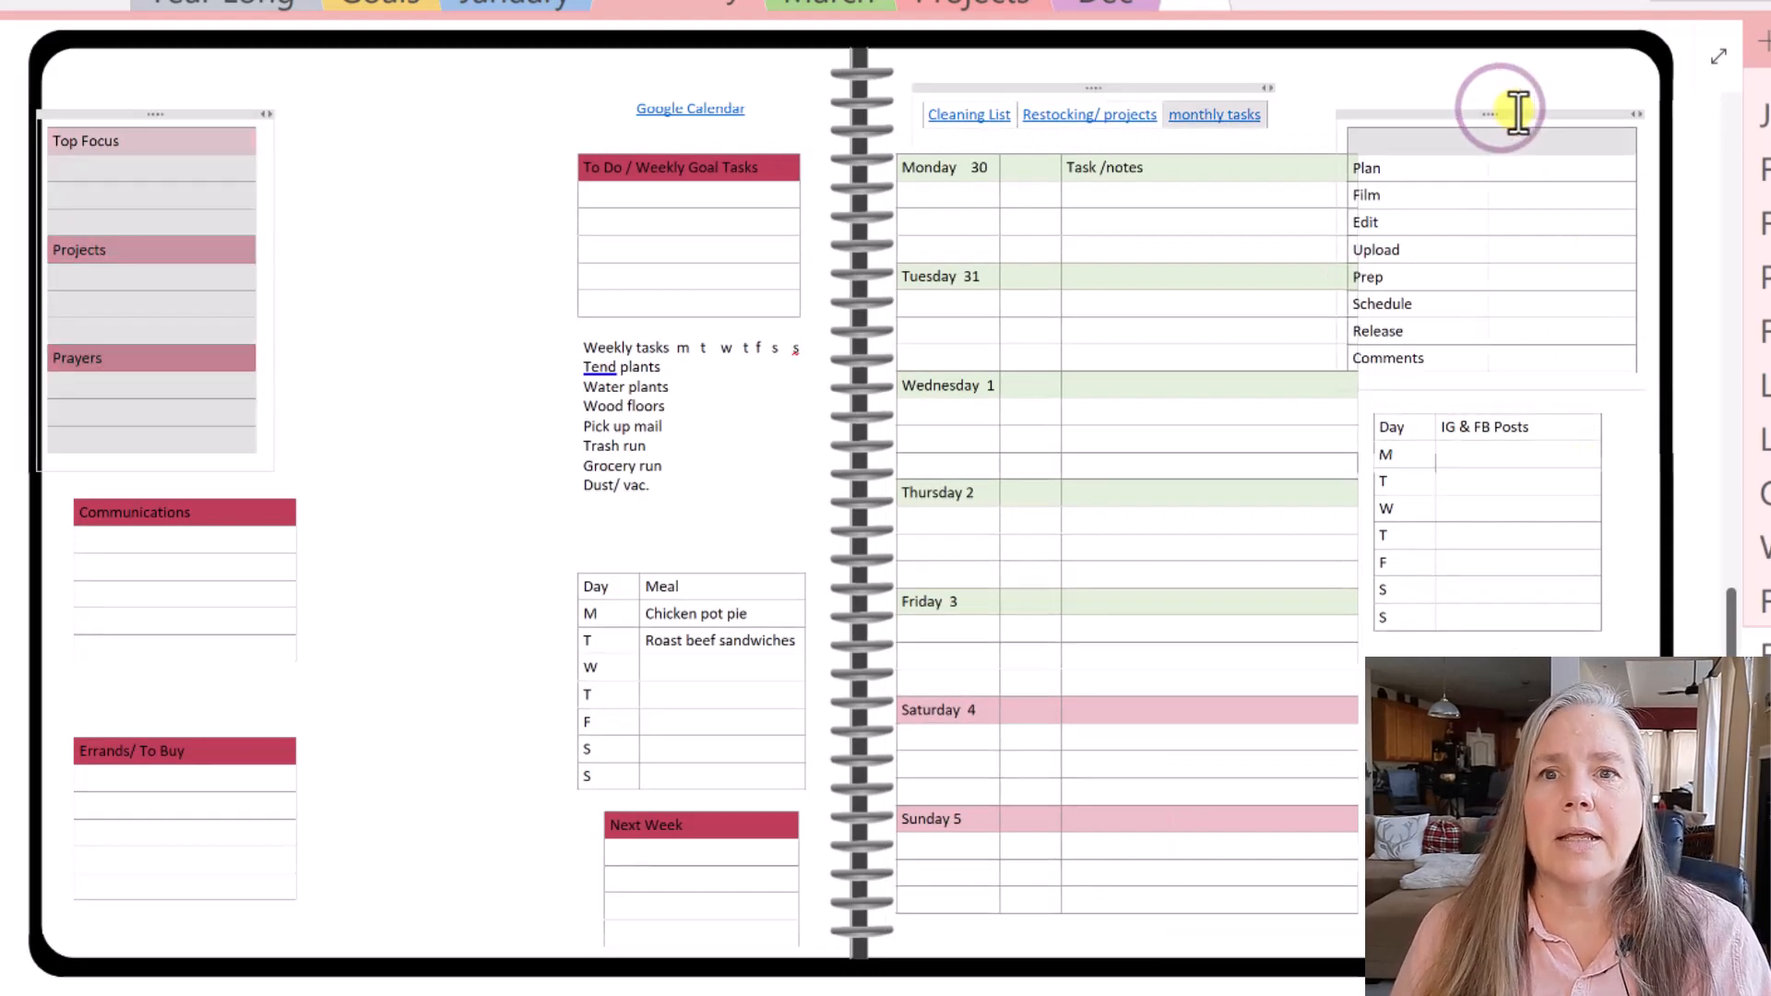
left_click(1491, 119)
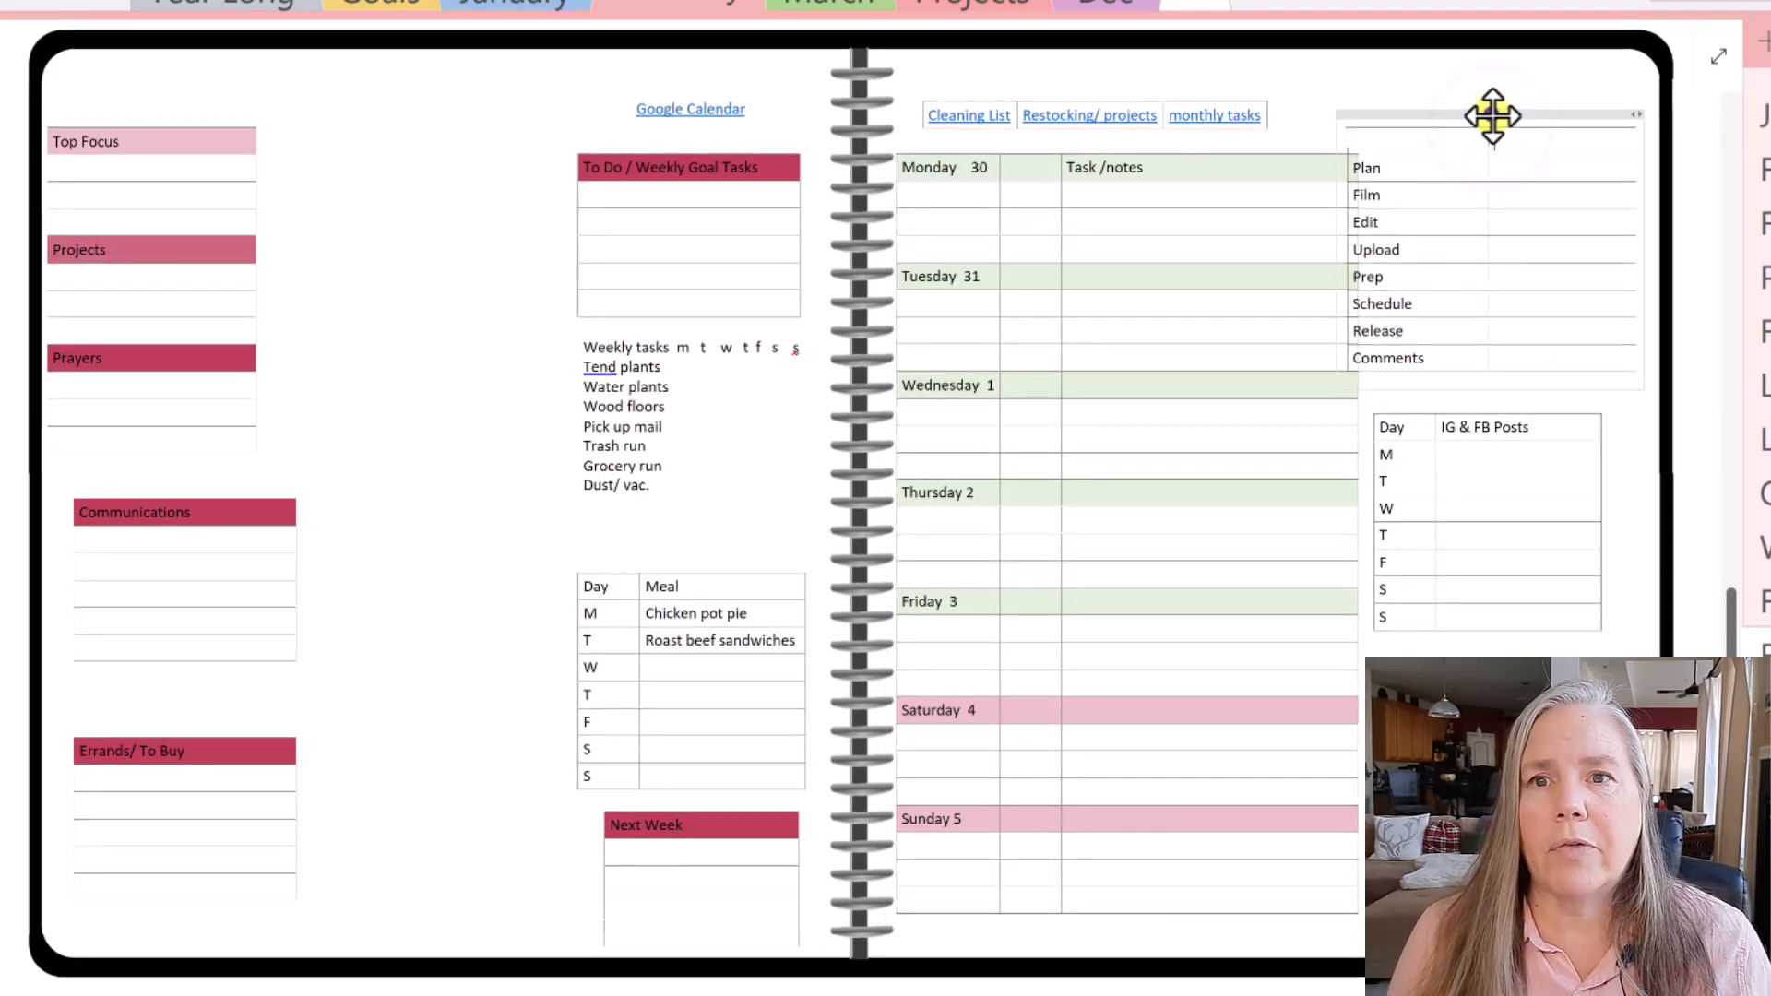
left_click(1493, 116)
left_click_drag(1496, 111, 1509, 105)
left_click(1505, 75)
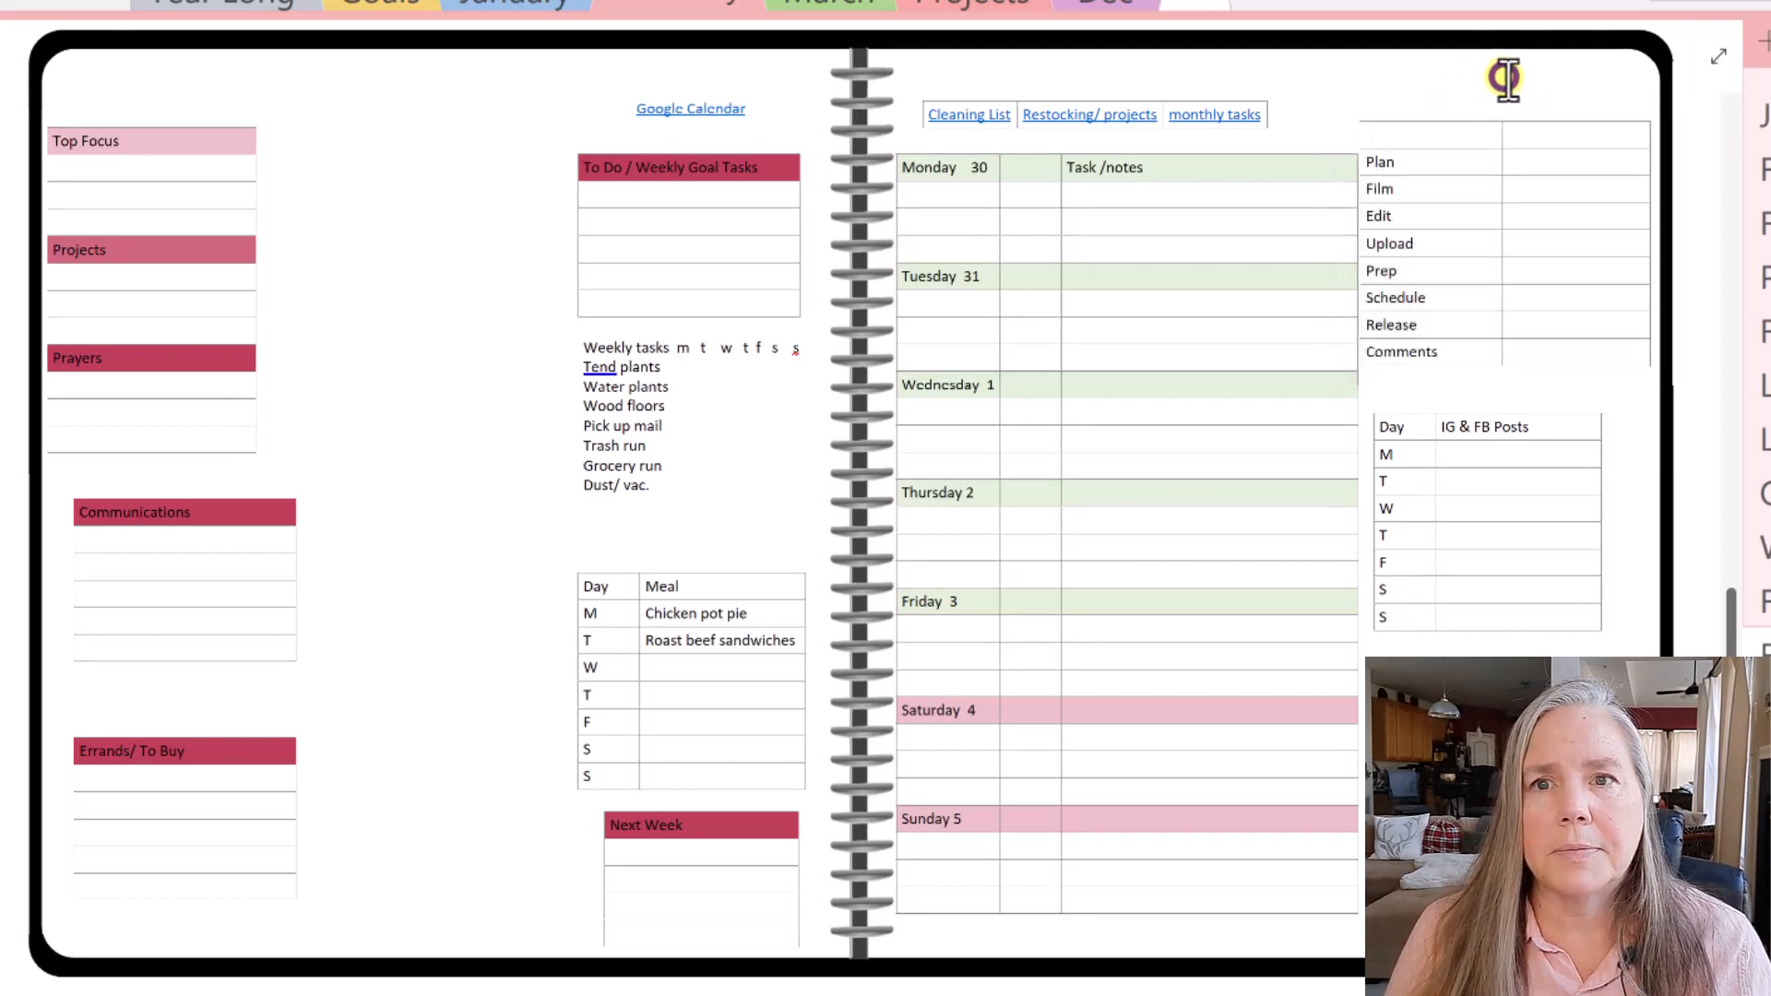
left_click(1508, 109)
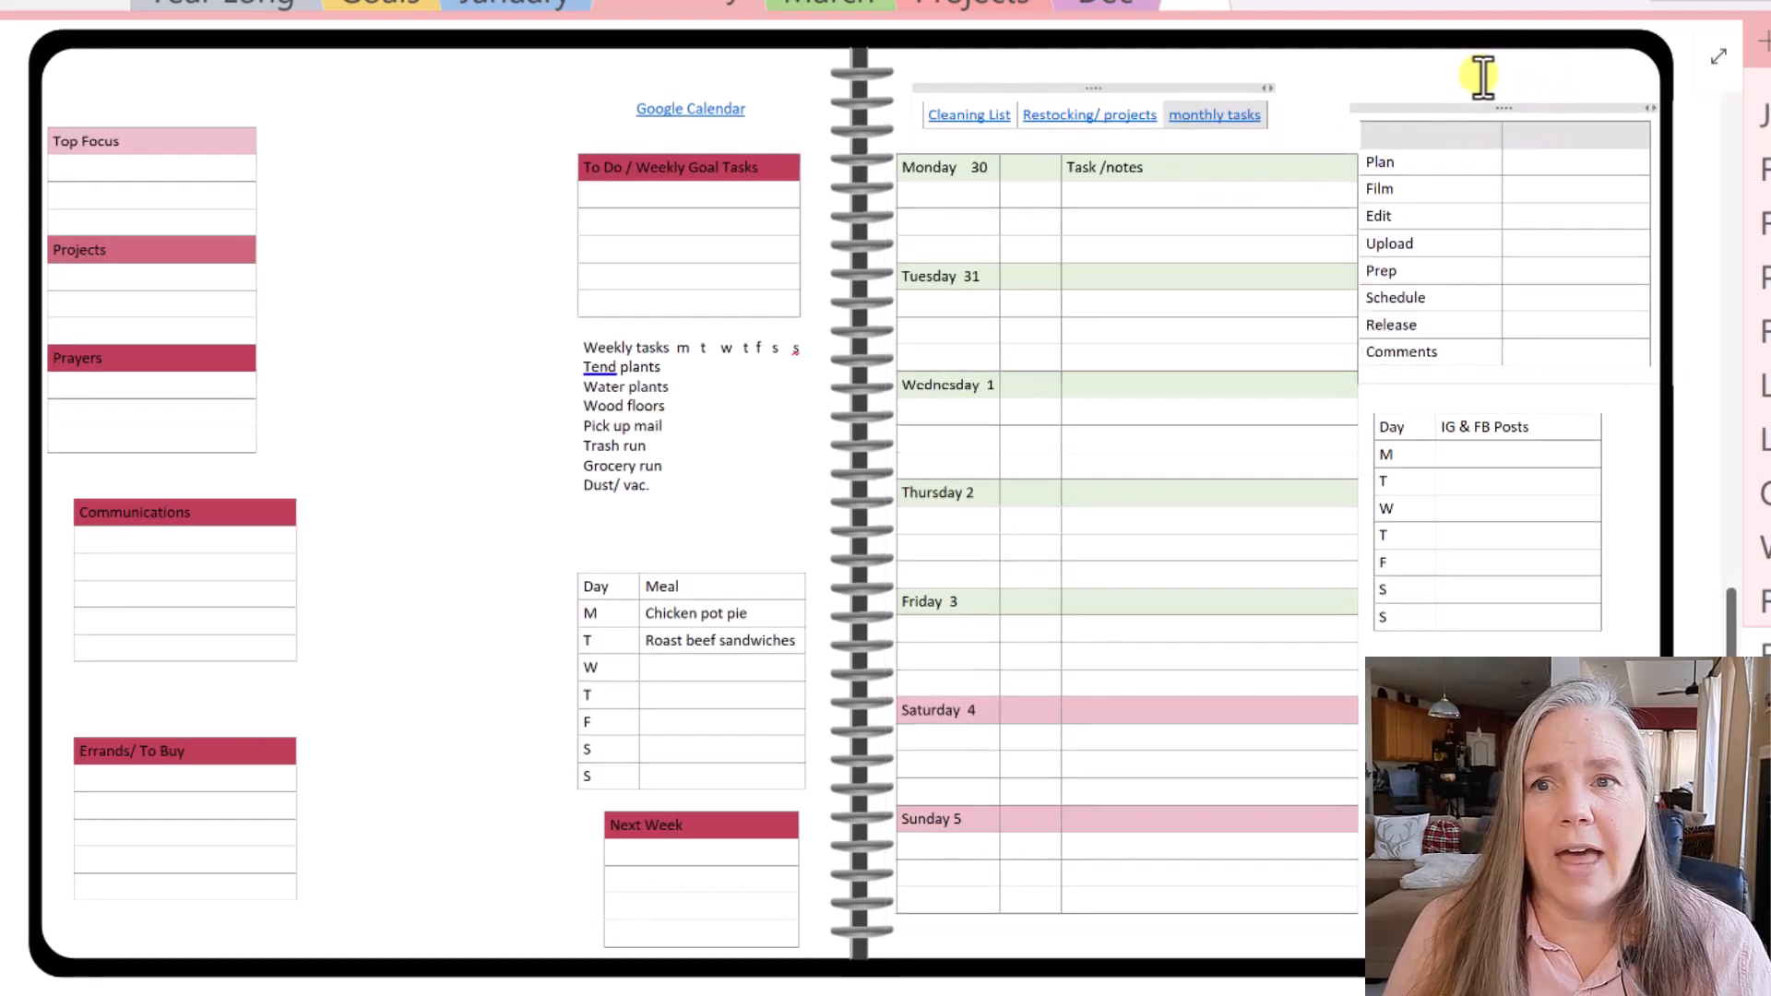
- Move Communications up beside Top Focus with Errands / To Buy stacked beneath it
left_click(1470, 79)
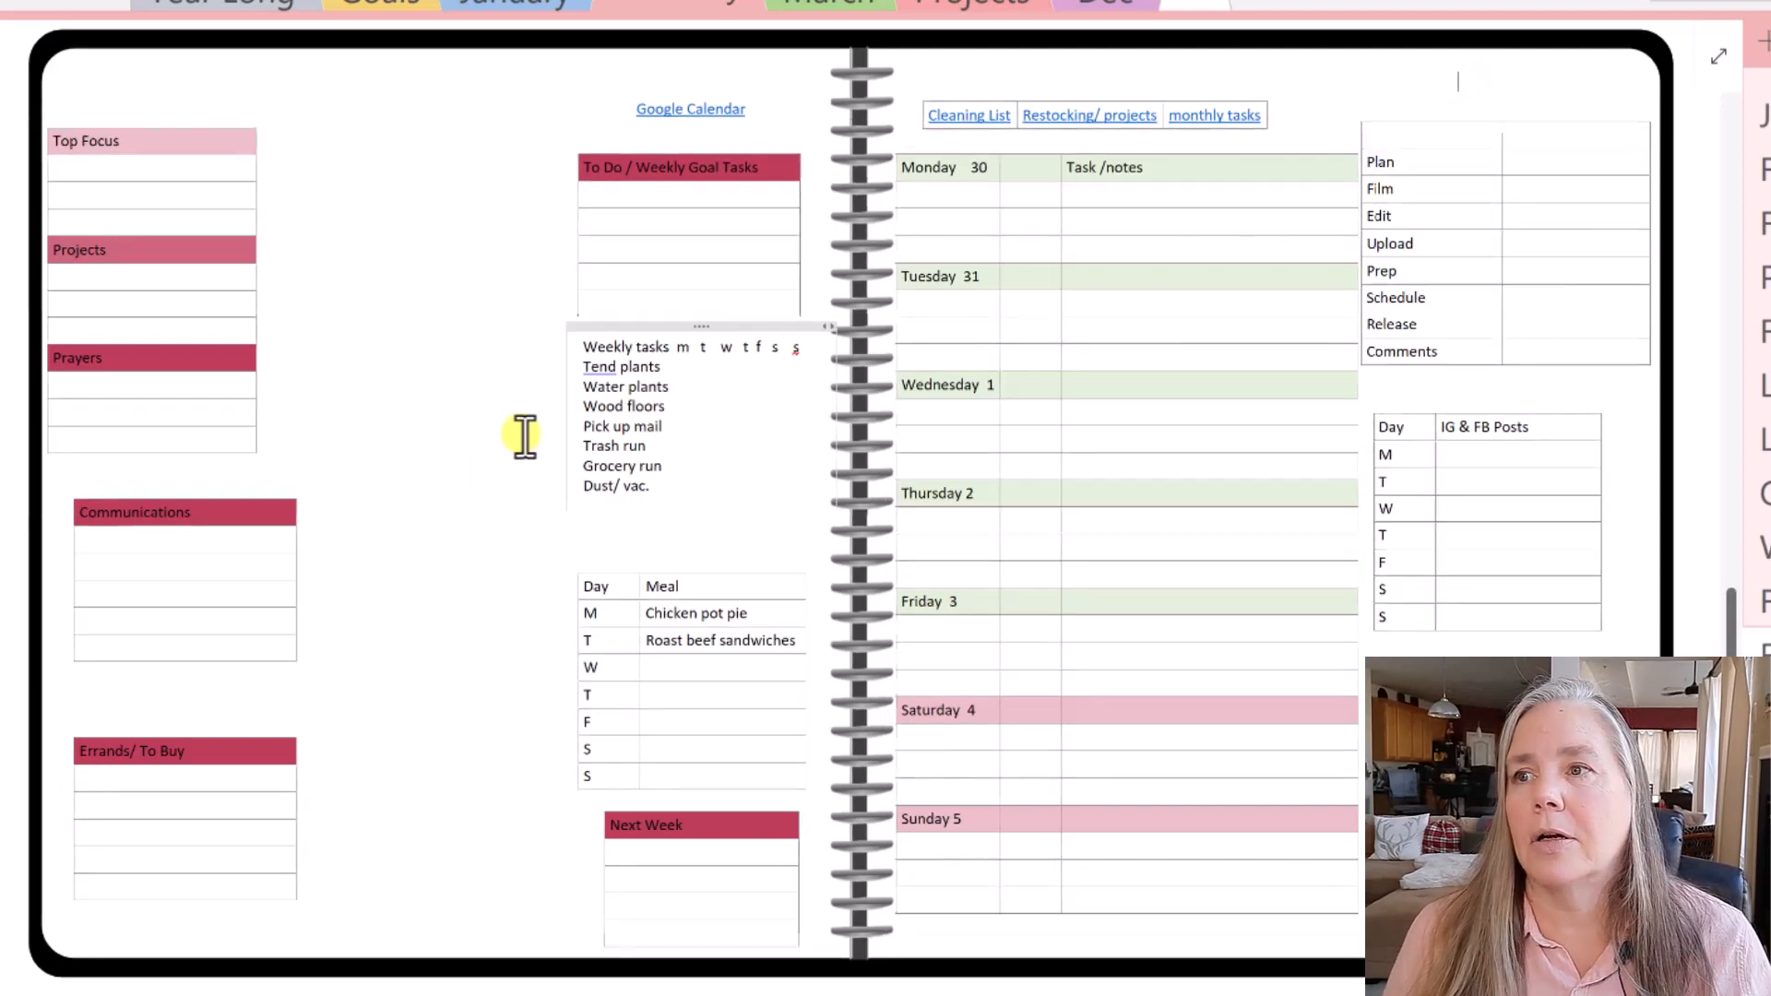
left_click_drag(197, 483, 392, 134)
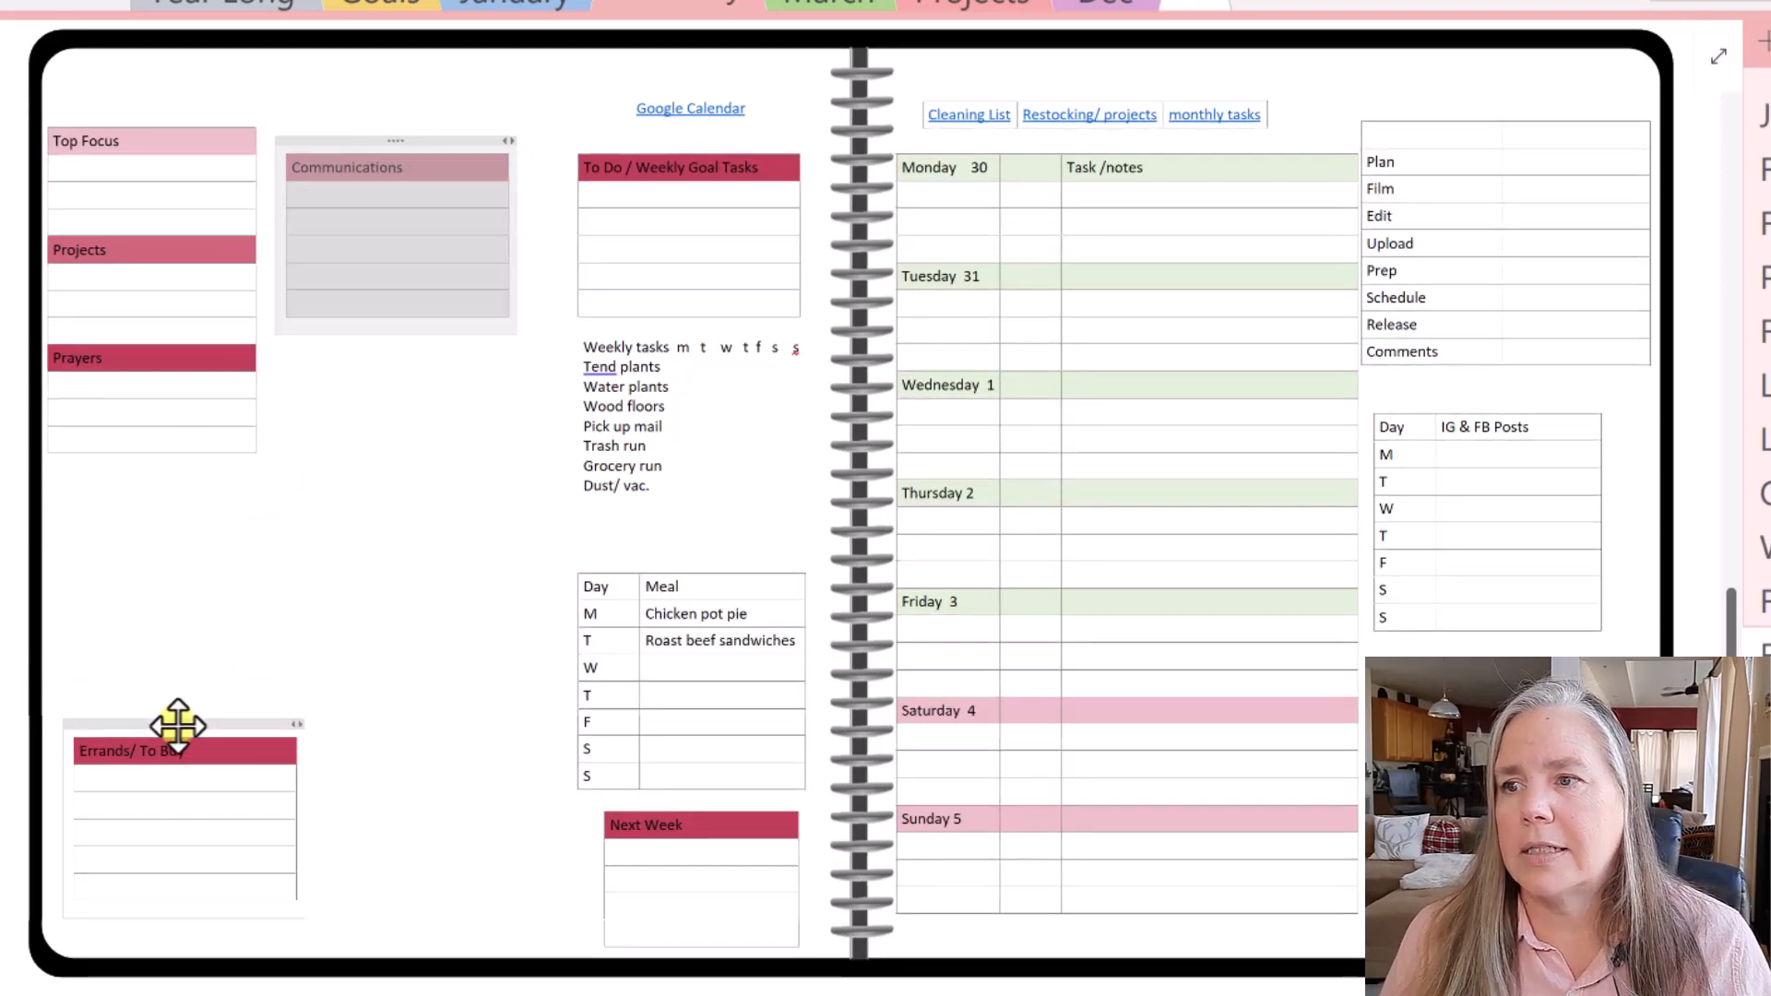
left_click_drag(178, 726, 395, 330)
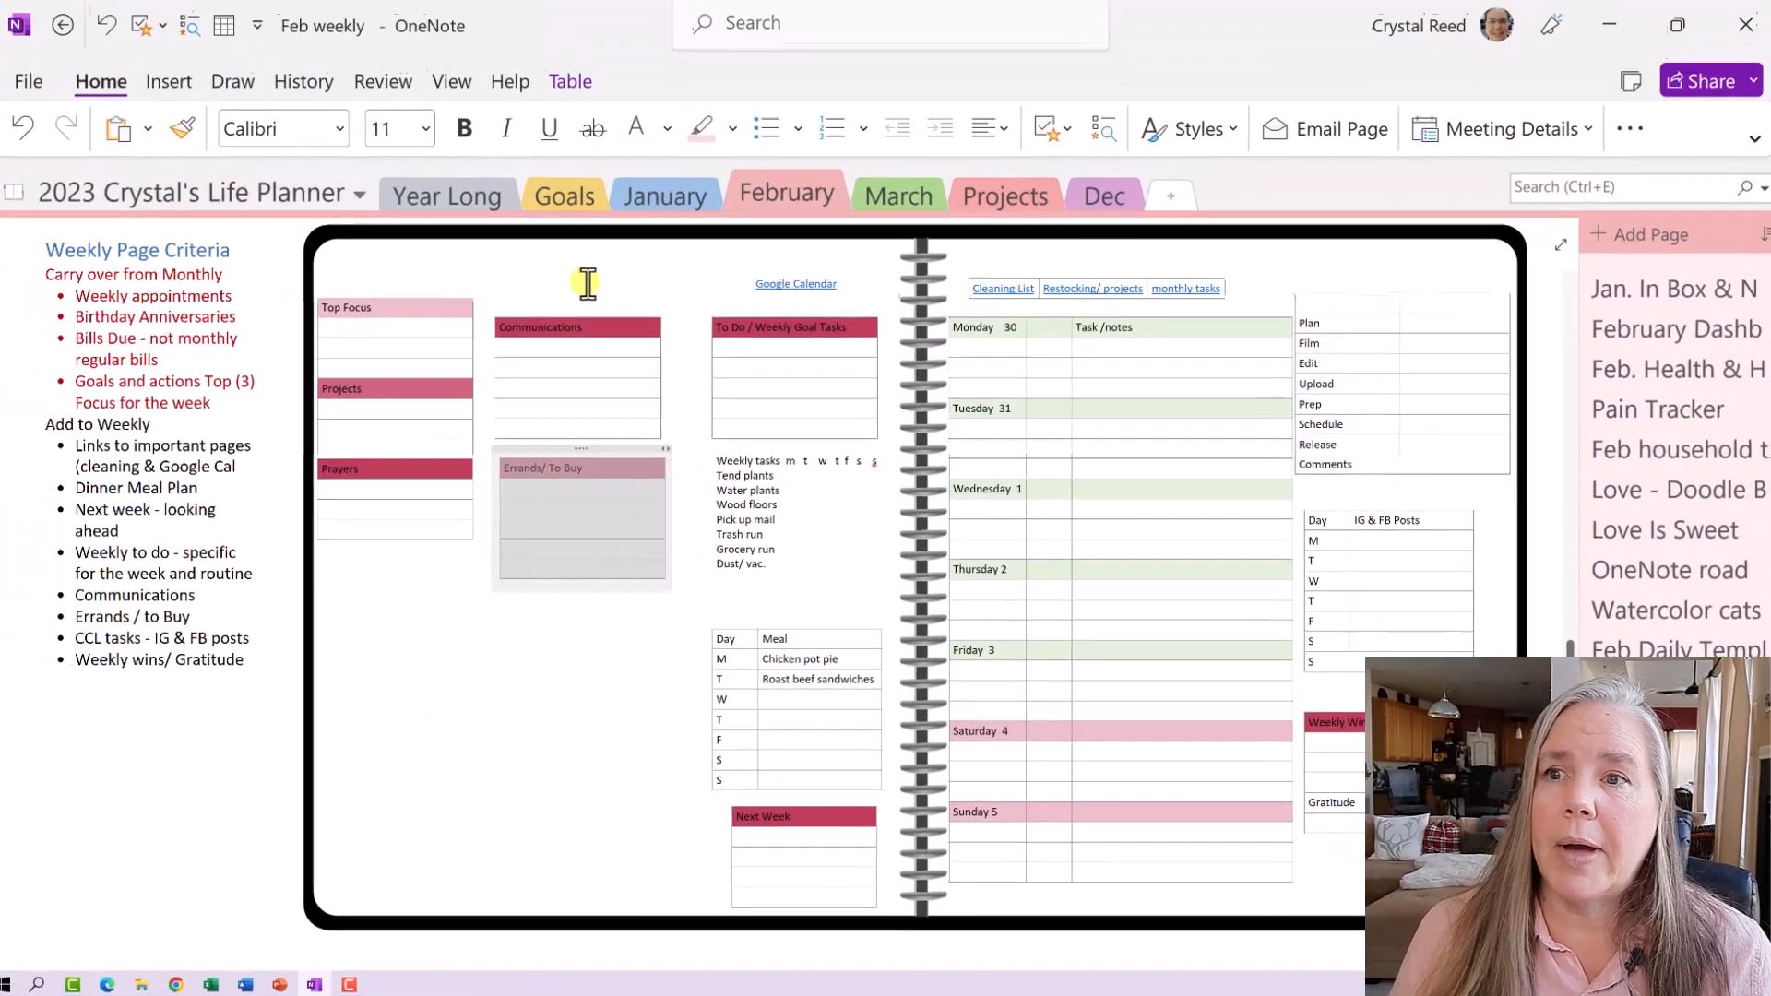
- Give the Communications header cell light green shading, then scroll up to the decorated planner
left_click(405, 171)
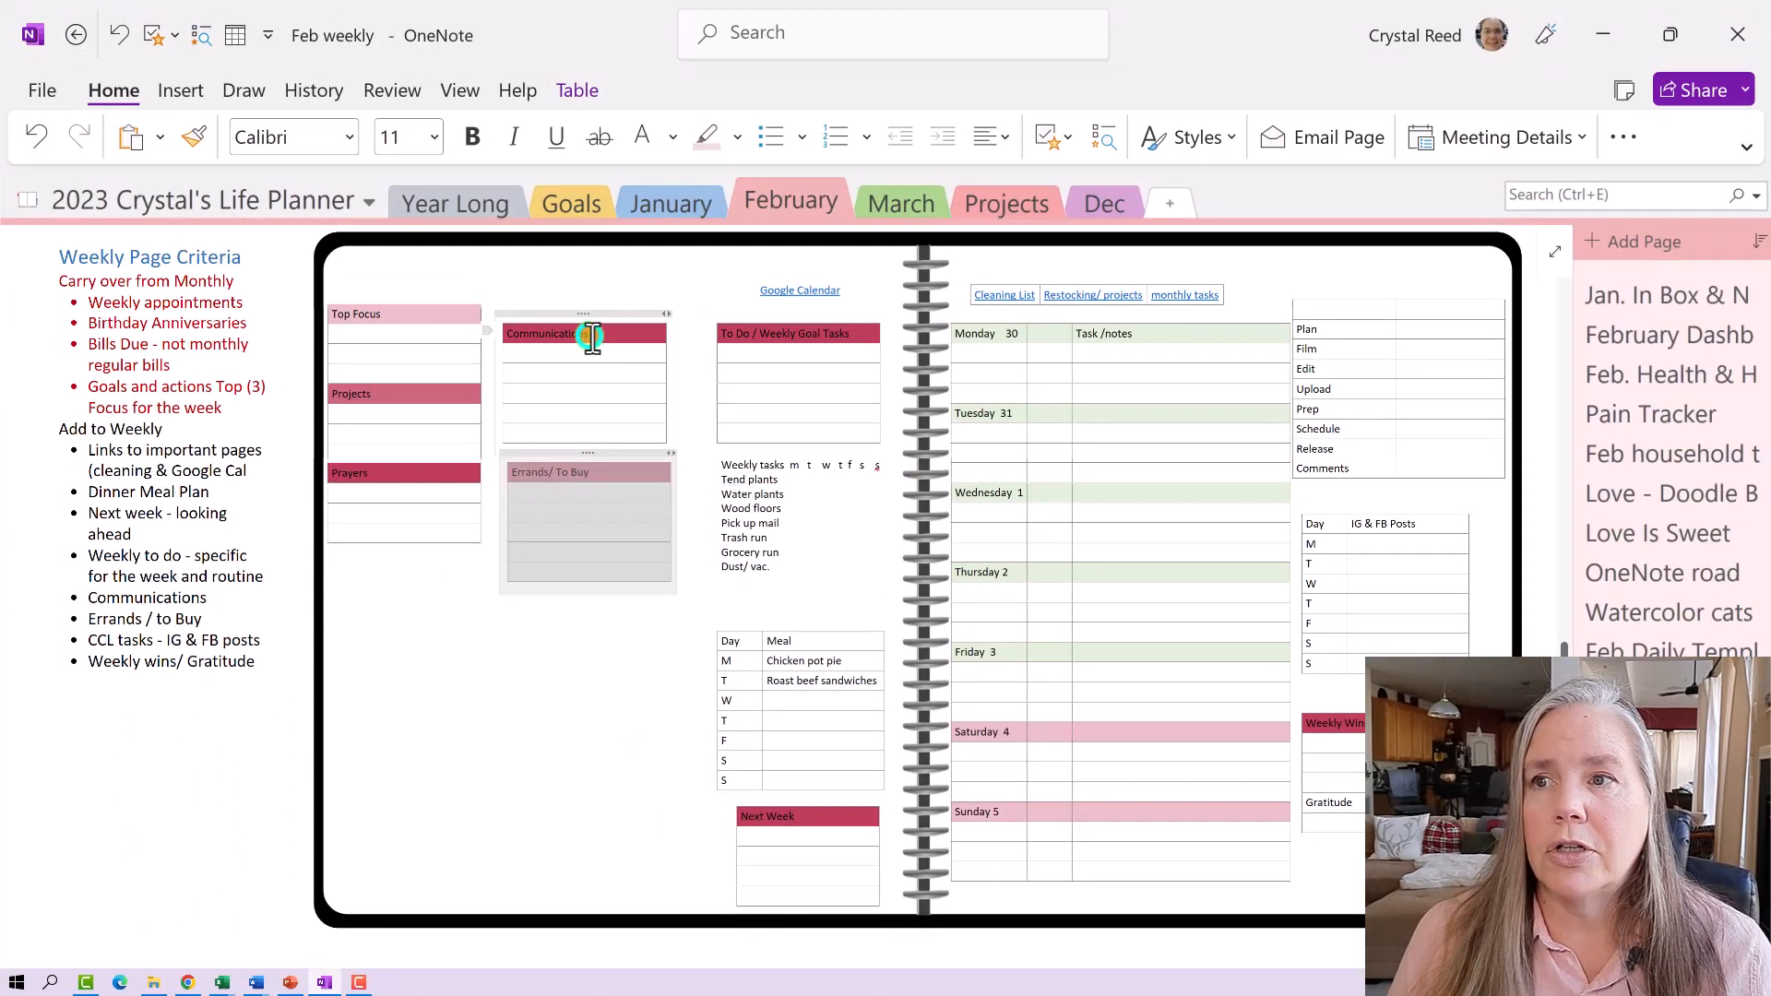
right_click(592, 338)
left_click(673, 688)
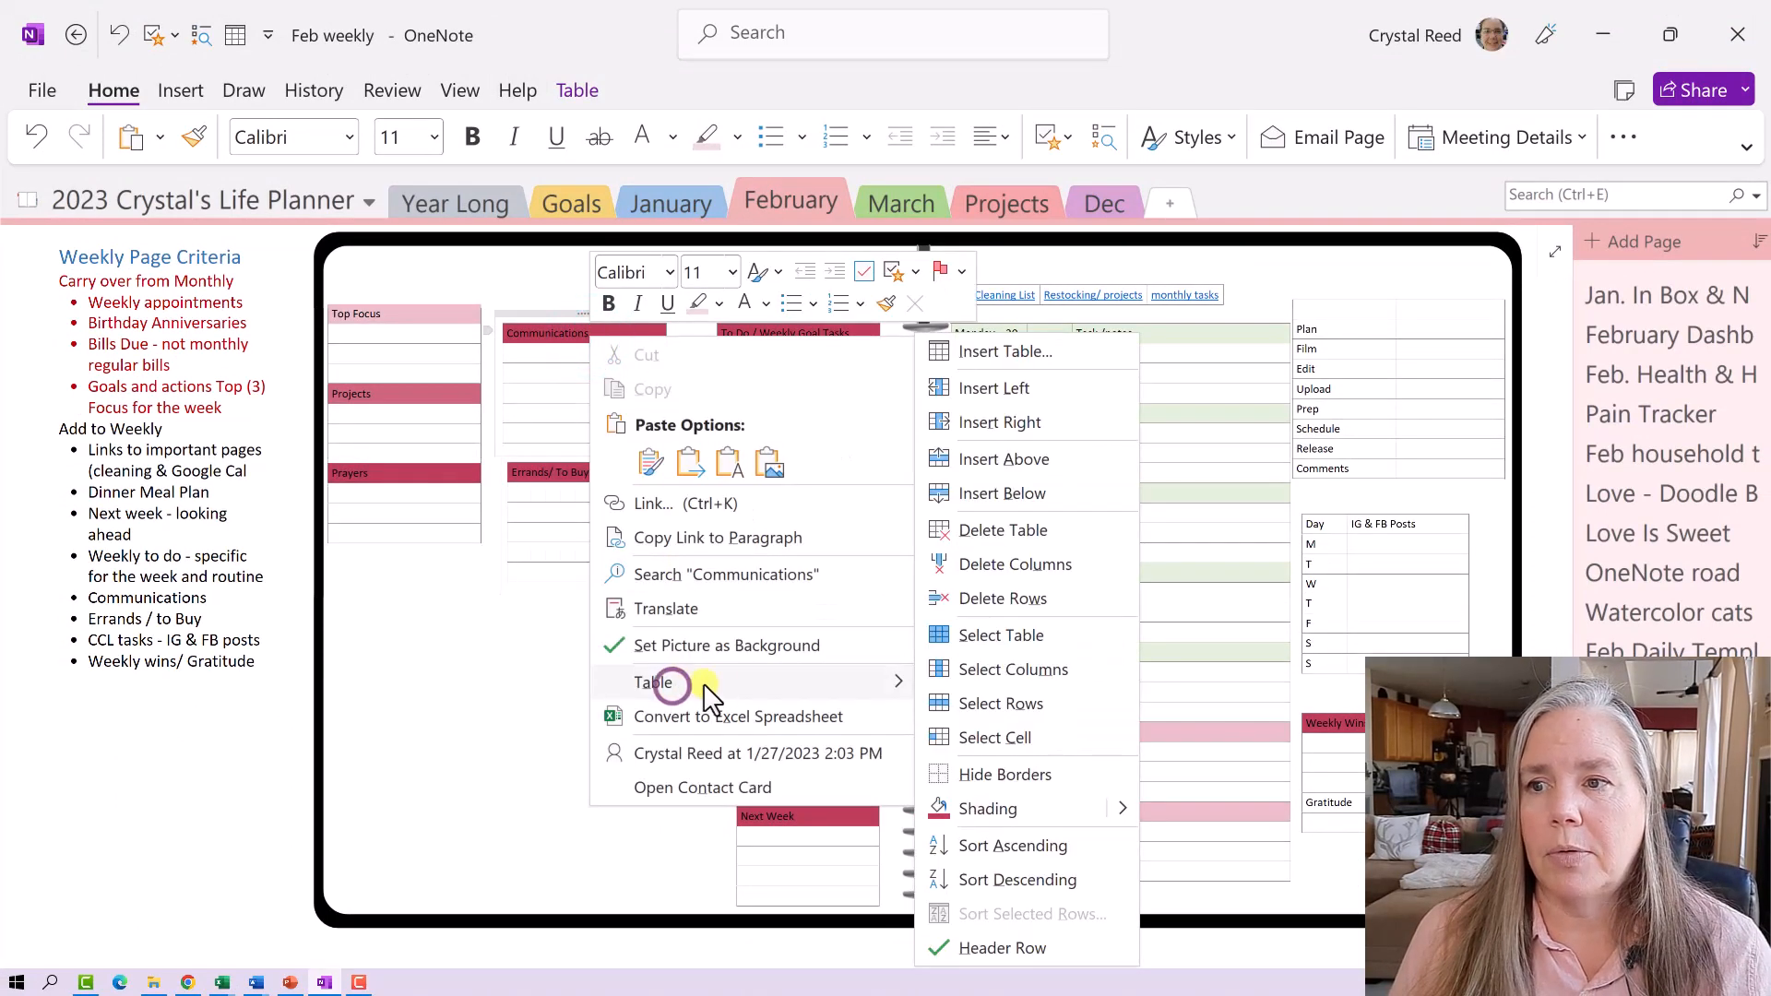
left_click(1115, 808)
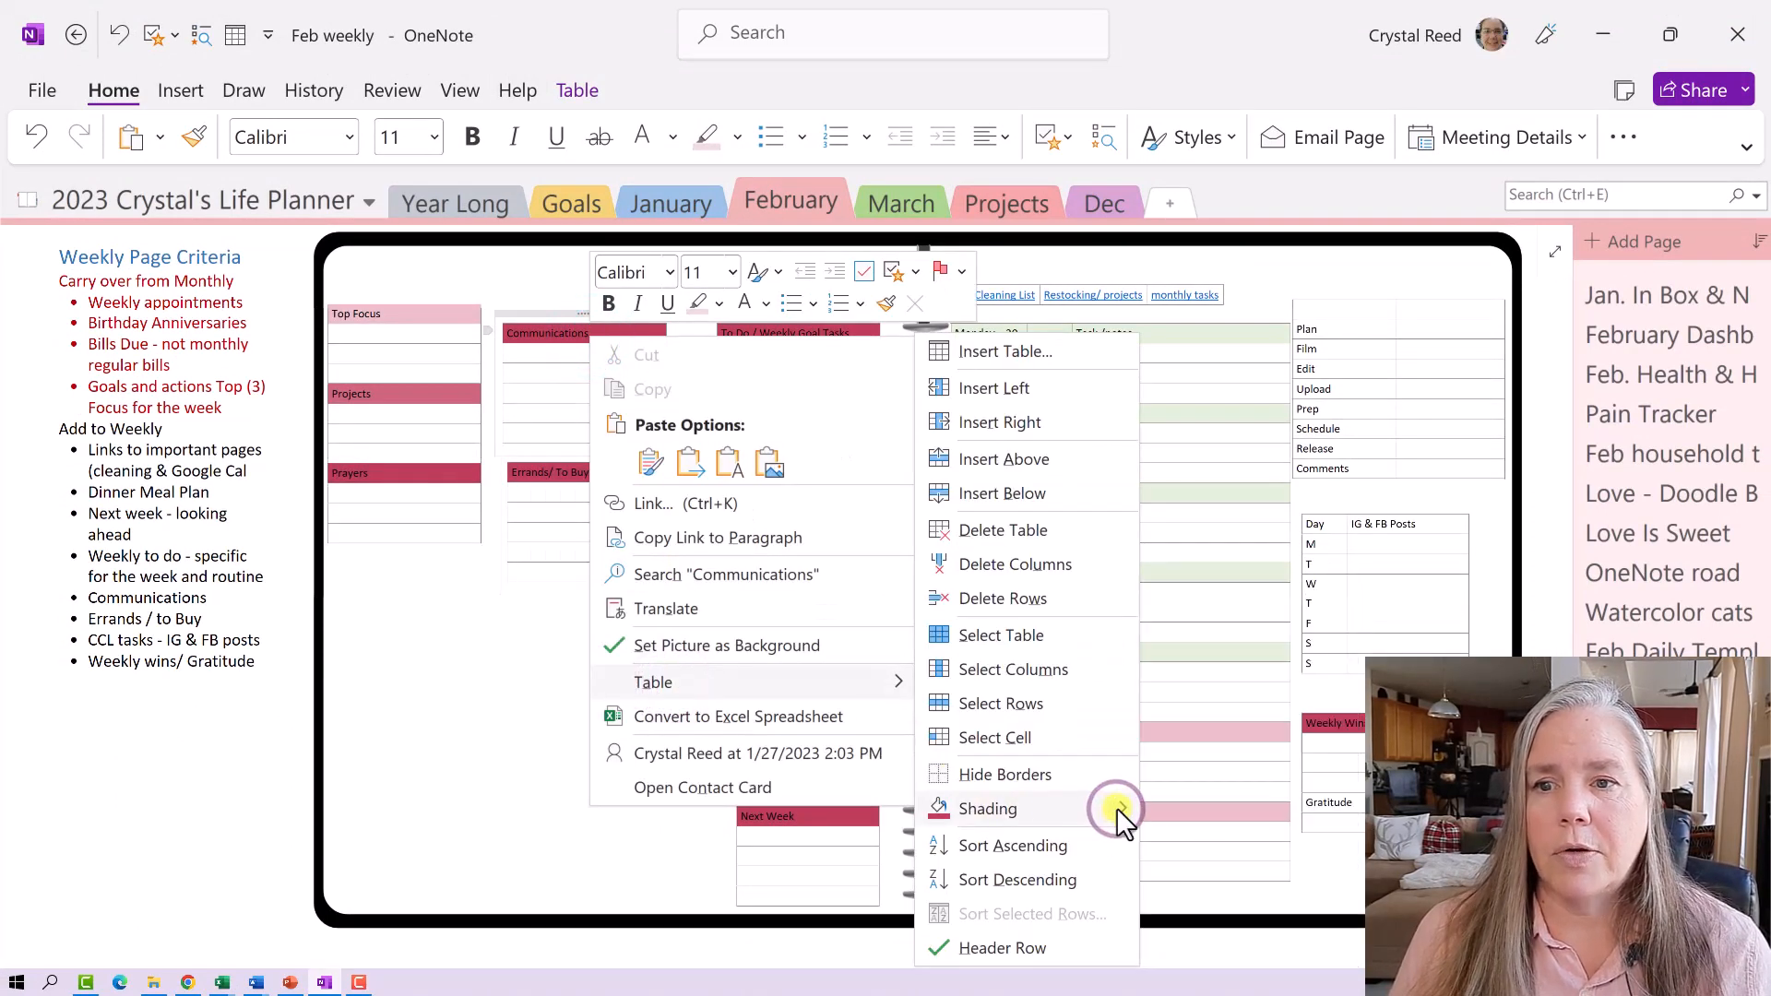
left_click(1345, 666)
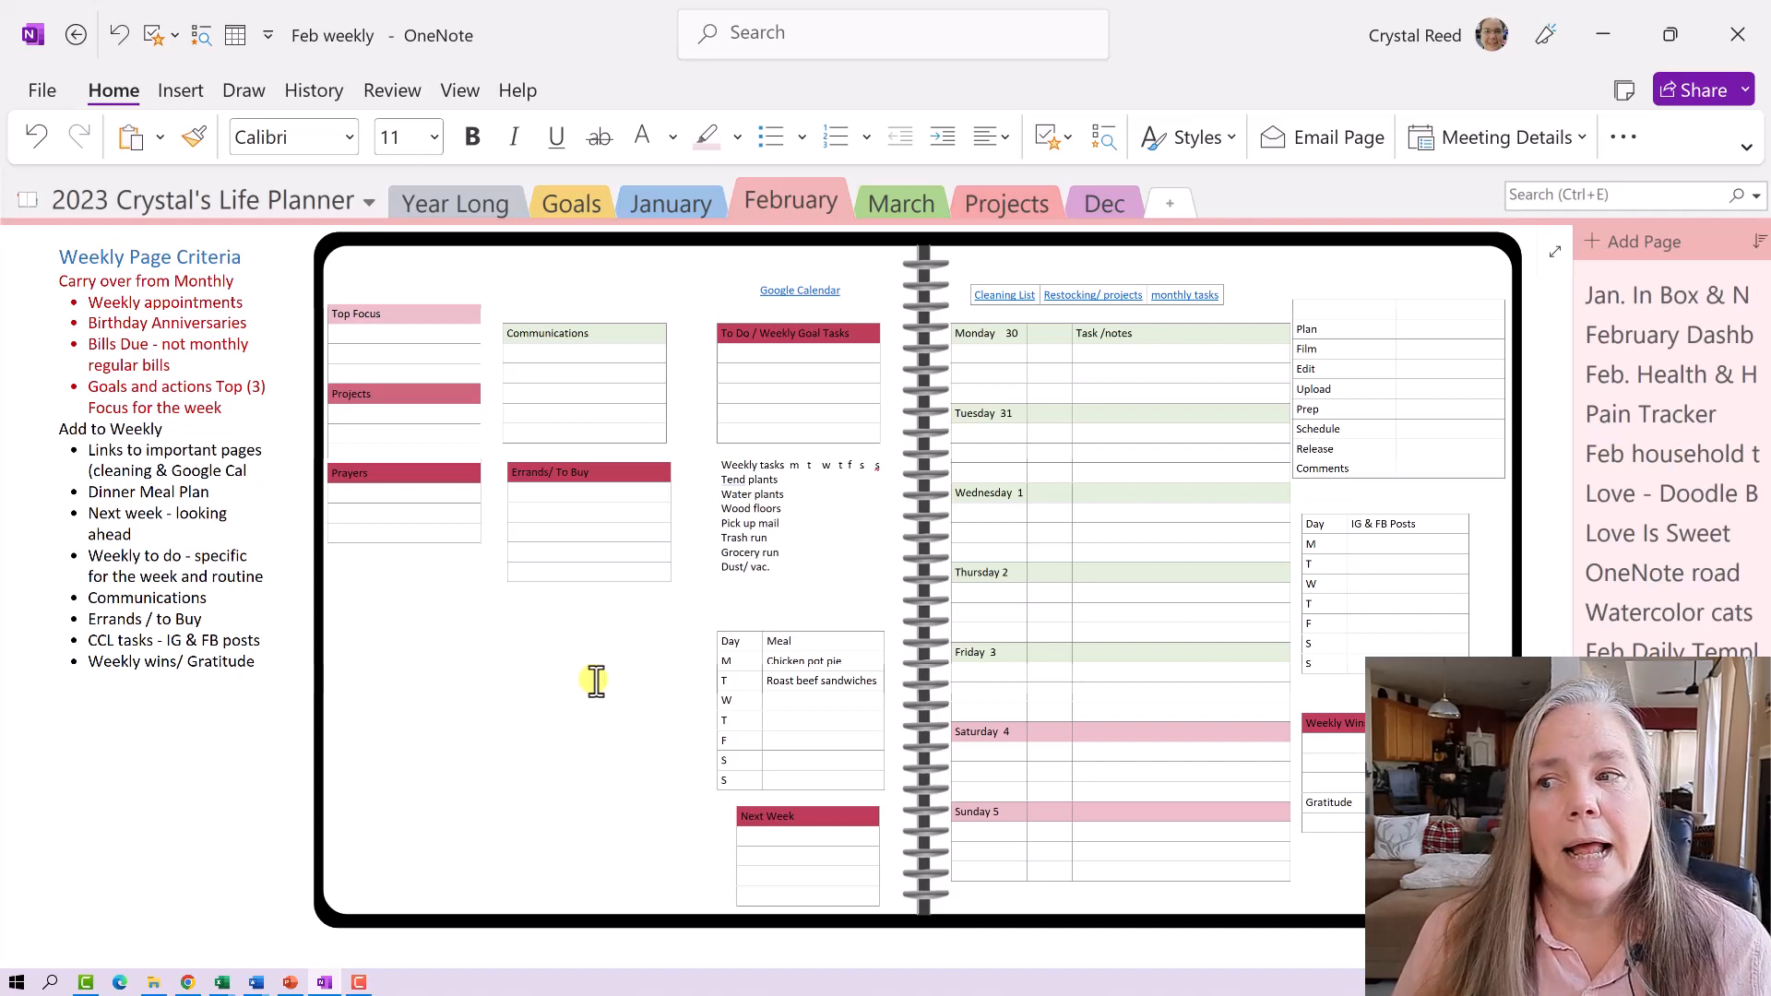
scroll(596, 681, "up", 10)
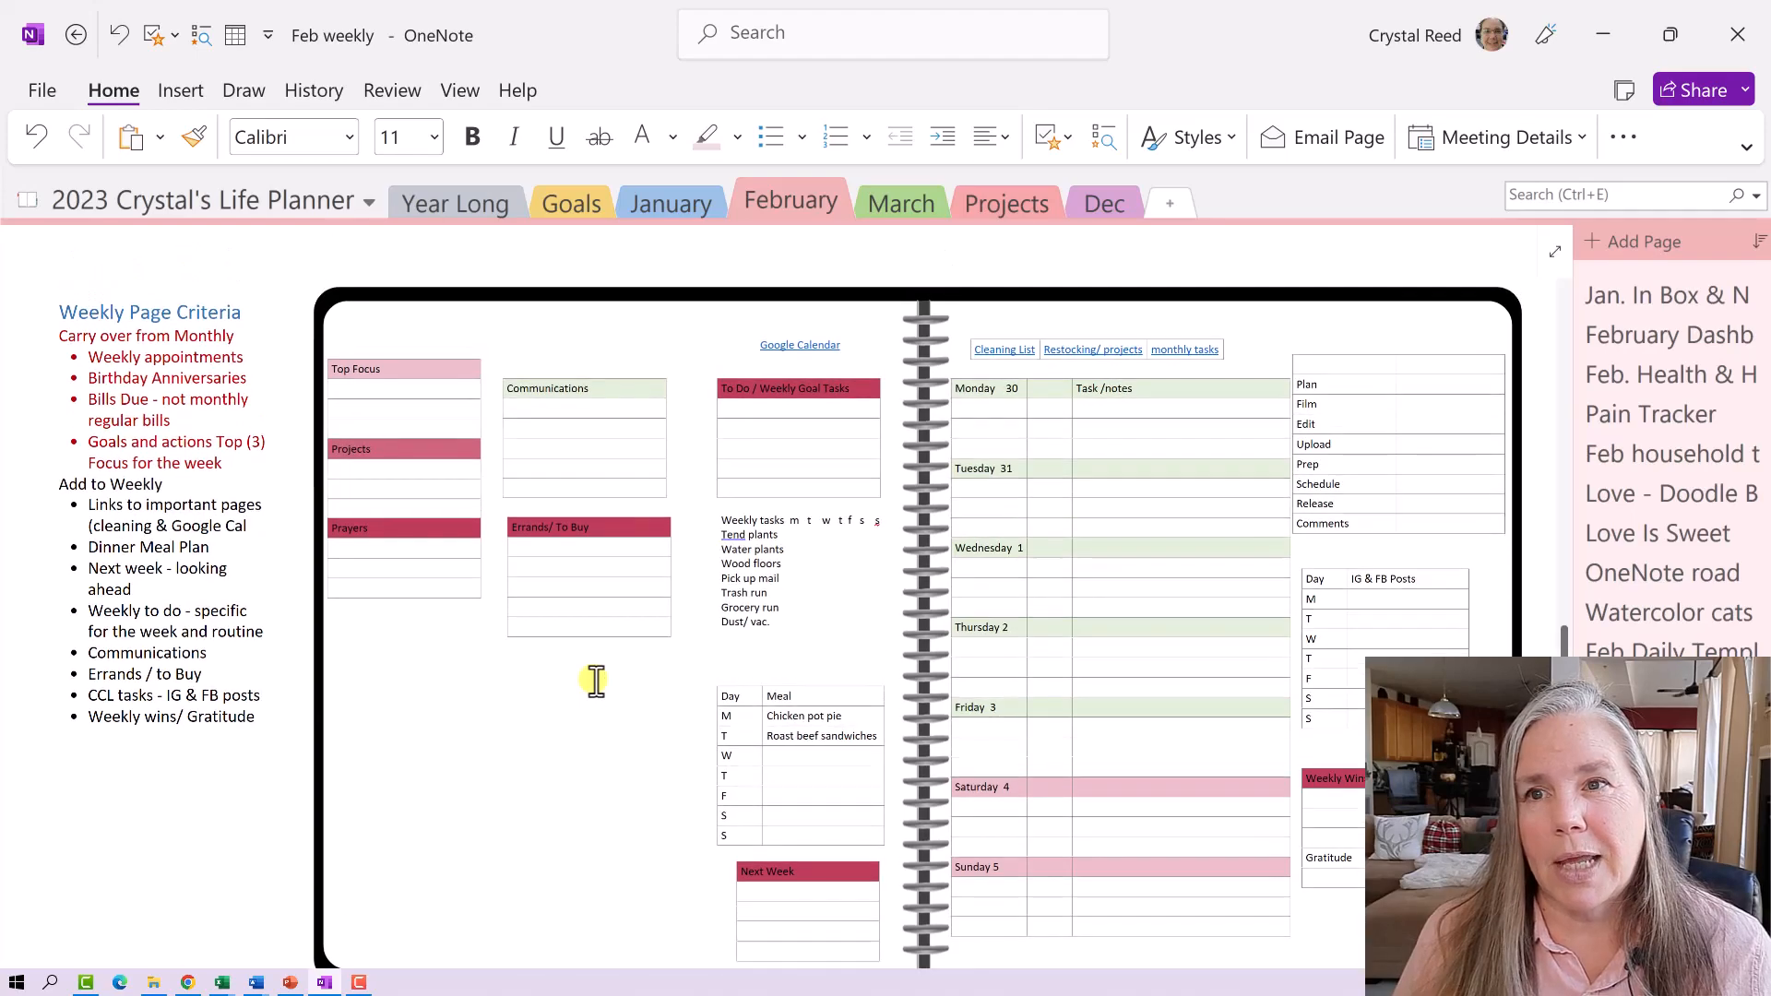
scroll(596, 681, "up", 3)
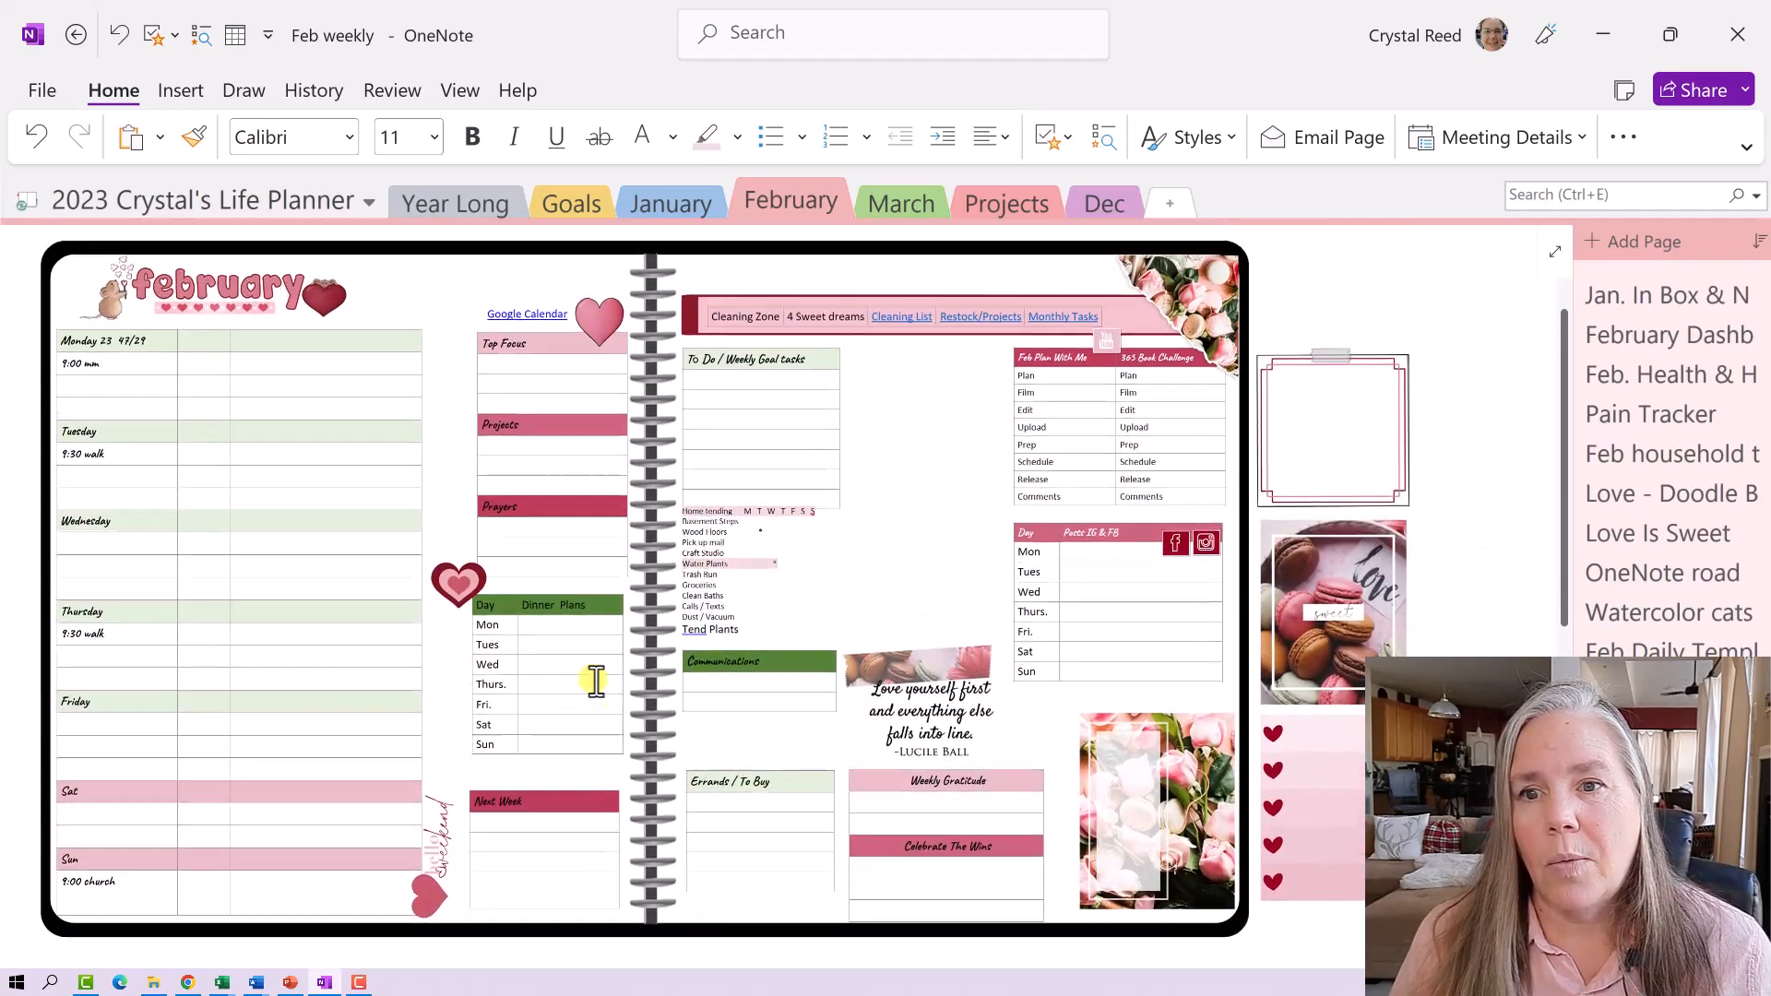